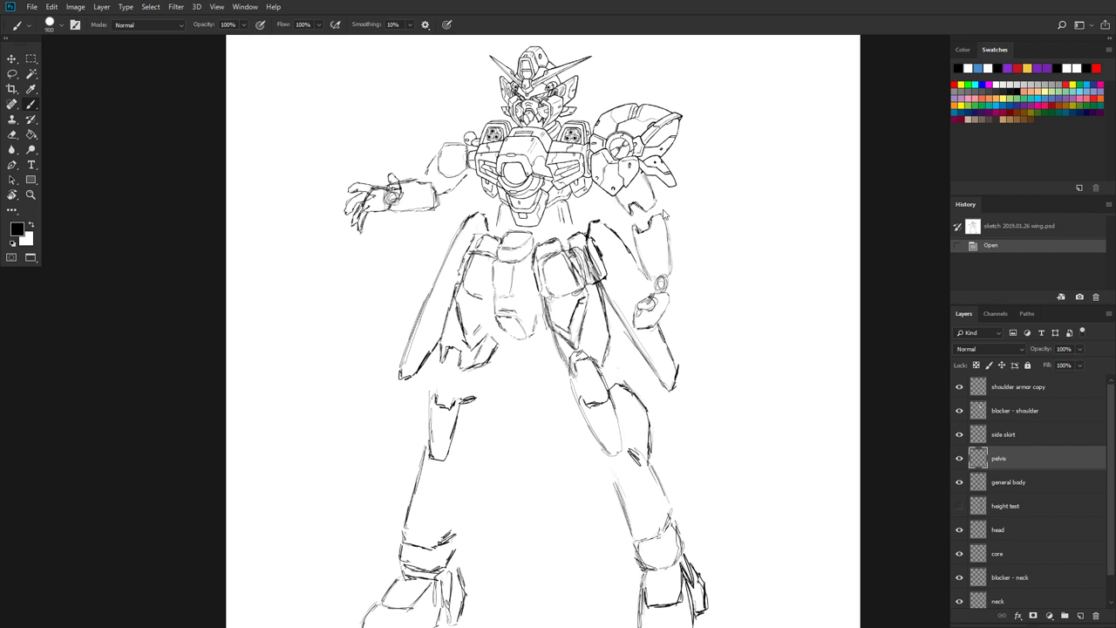
Step: Examine the full robot sketch, from the inked head, torso and shoulder armor down to the rough legs and feet
scroll(615, 225, "up", 3)
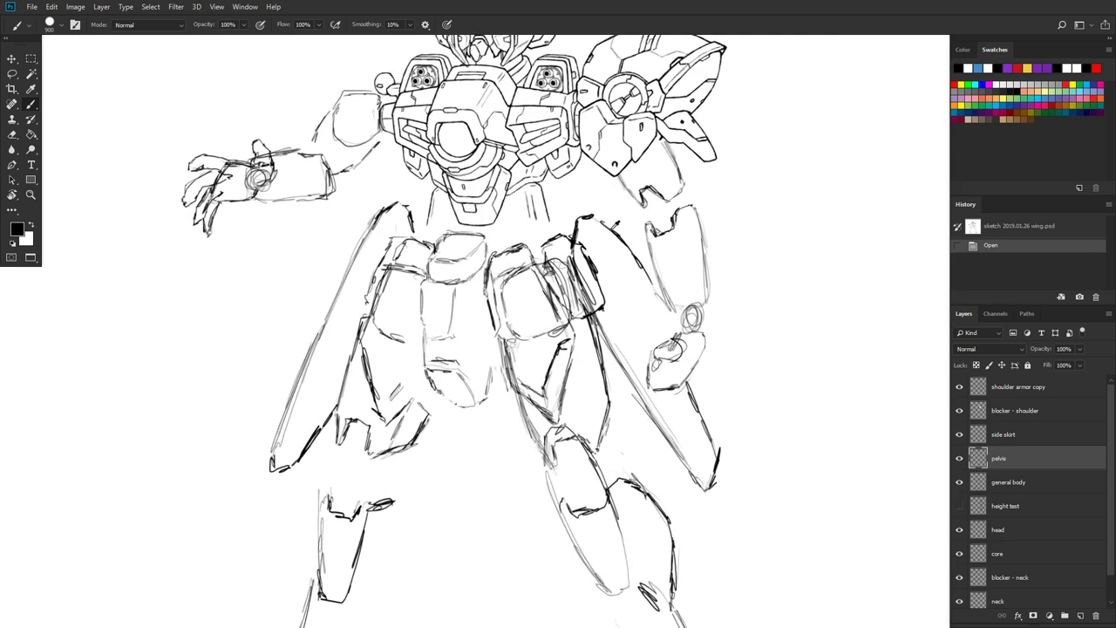
left_click_drag(634, 155, 625, 342)
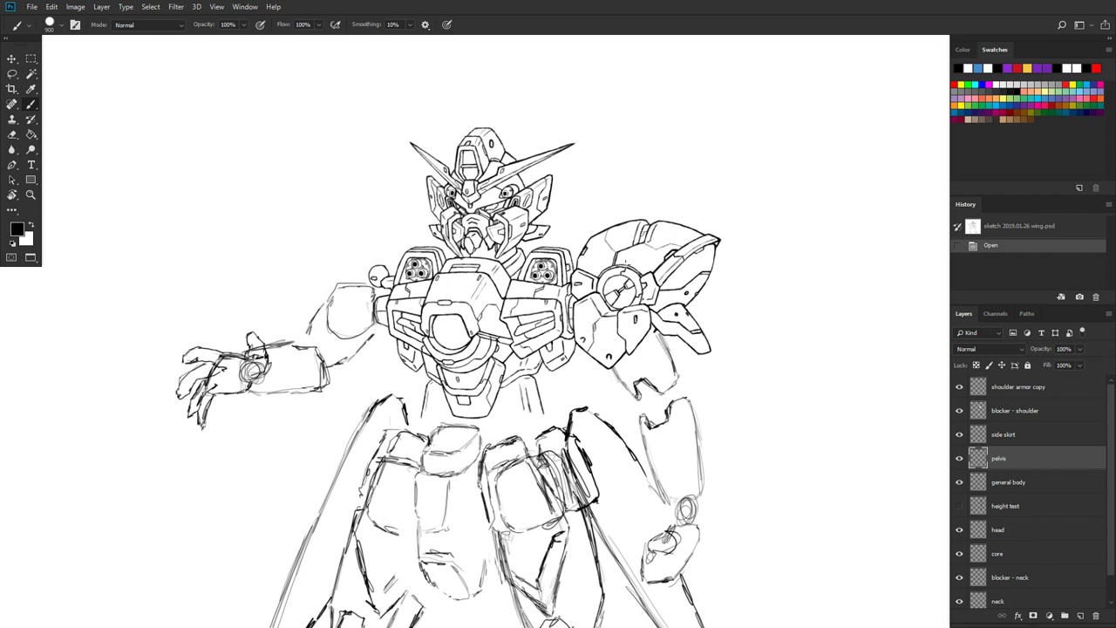
scroll(659, 277, "up", 1)
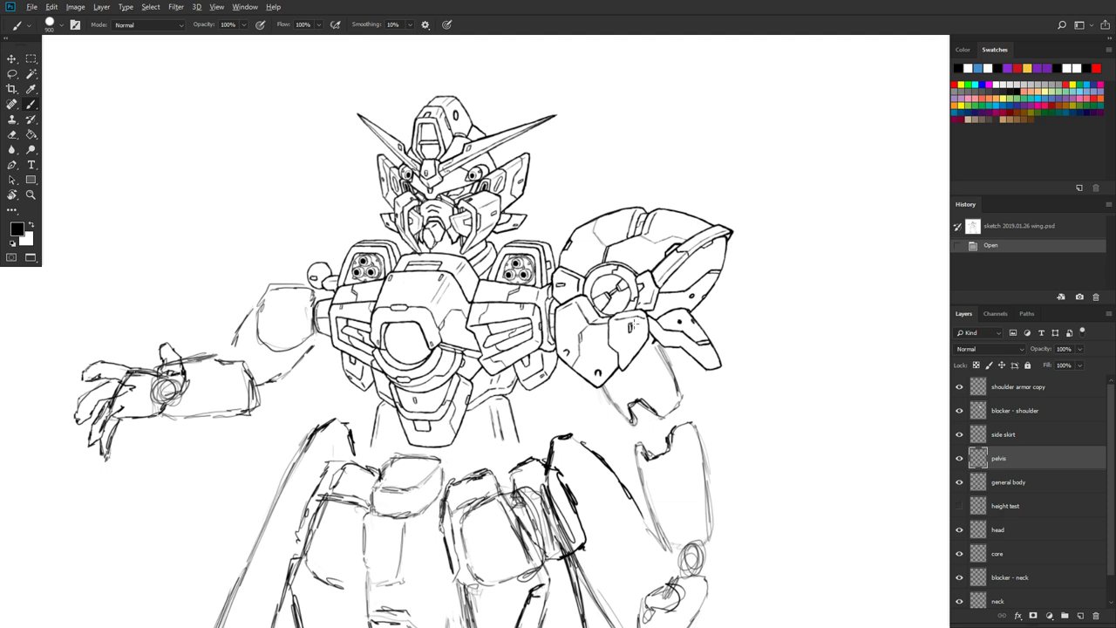
scroll(638, 322, "down", 3)
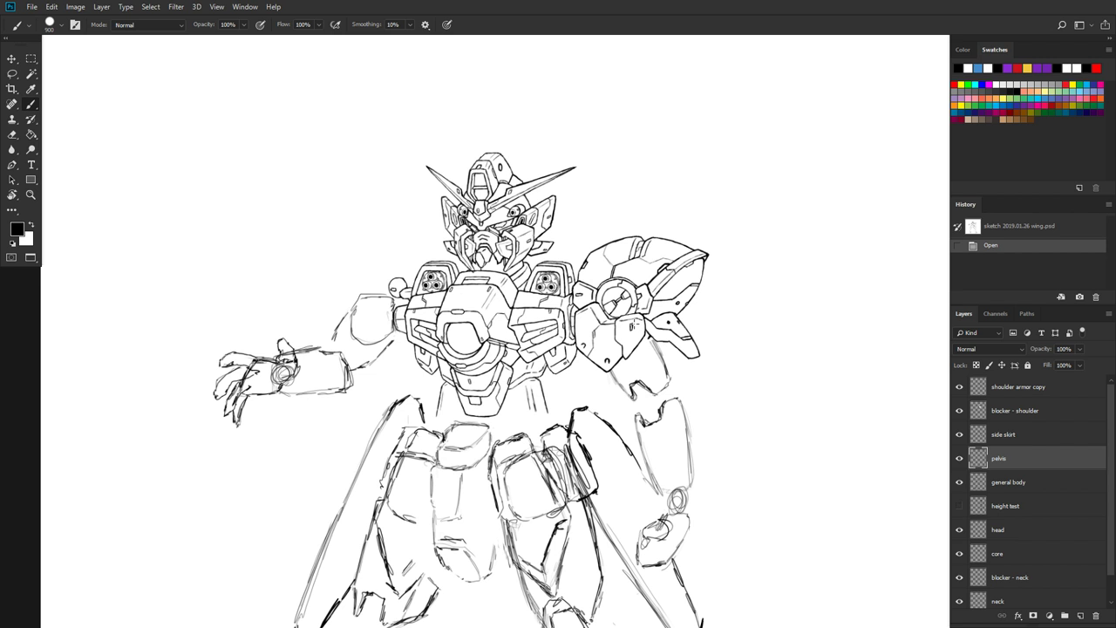
scroll(635, 326, "down", 5)
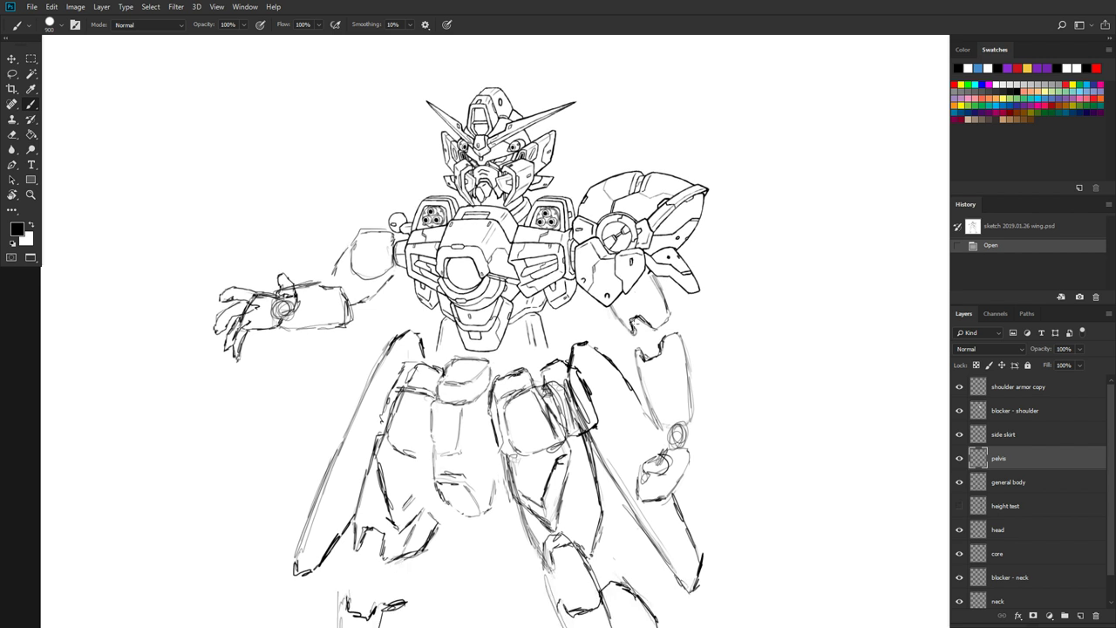
scroll(635, 324, "down", 2)
scroll(634, 324, "down", 3)
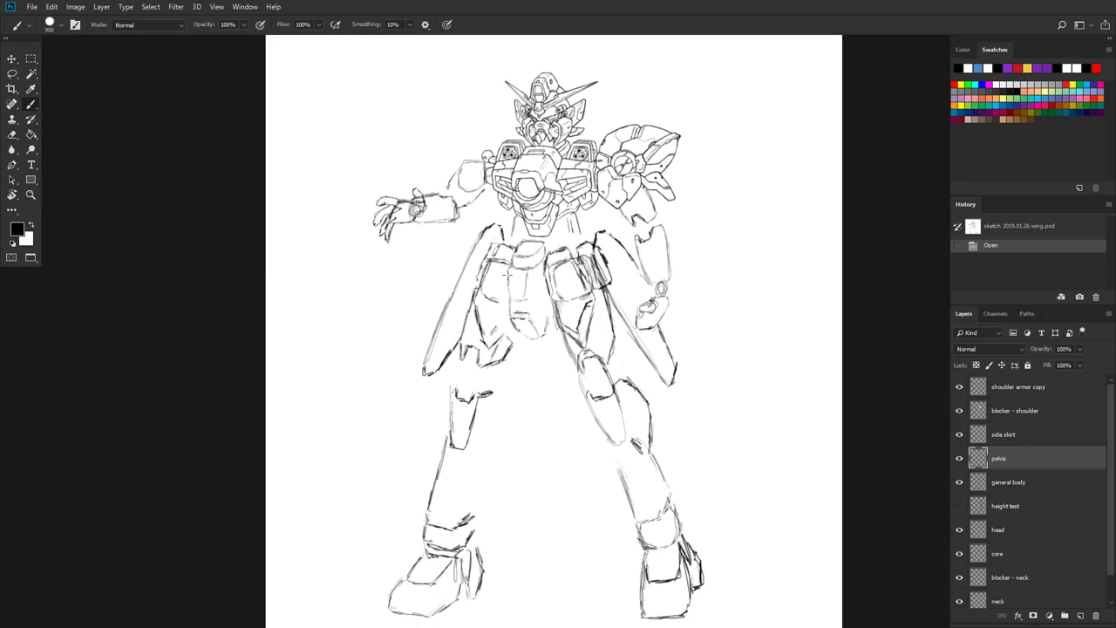
scroll(610, 268, "down", 1)
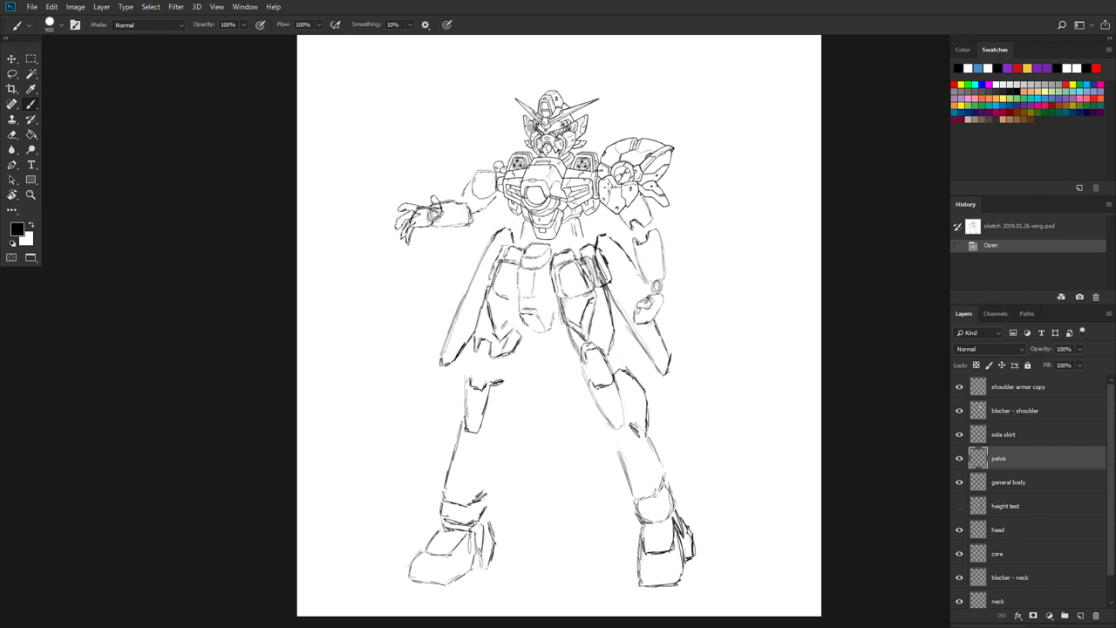
scroll(608, 191, "up", 6)
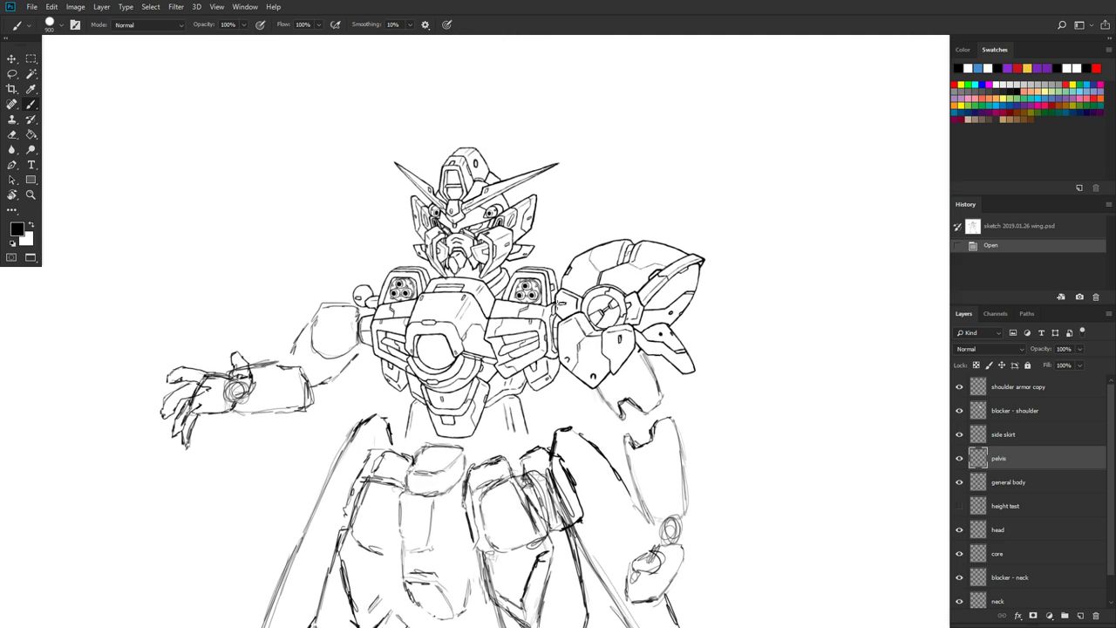
Step: Hide and reshow the shoulder armor copy, blocker - shoulder and blocker - neck layers to inspect what the blockers cover
left_click(958, 388)
left_click(958, 388)
left_click(1023, 410)
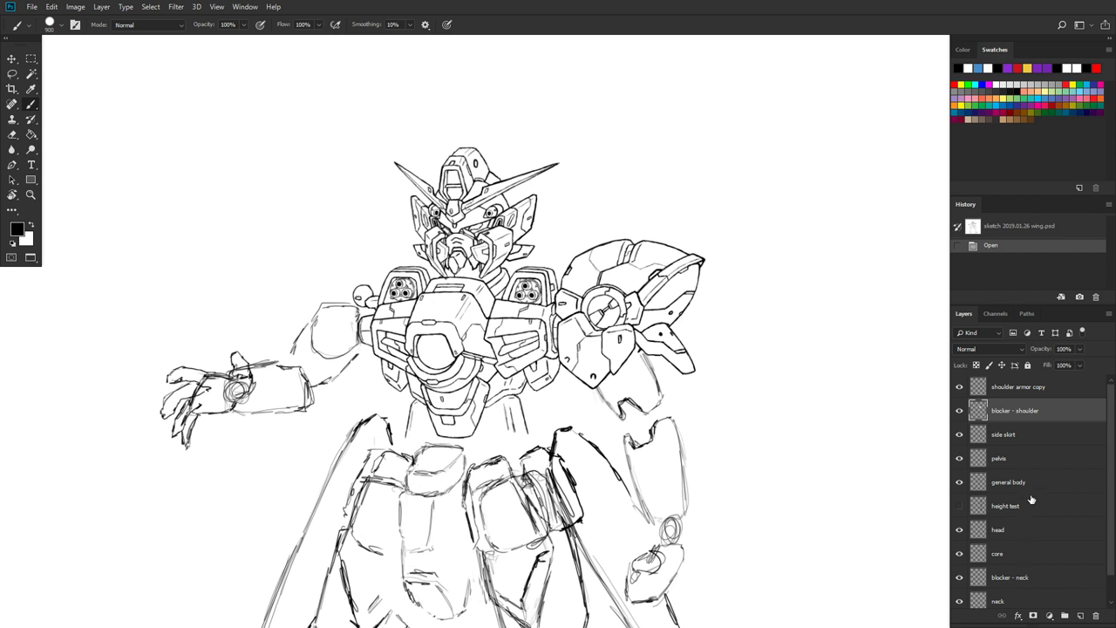
left_click(959, 410)
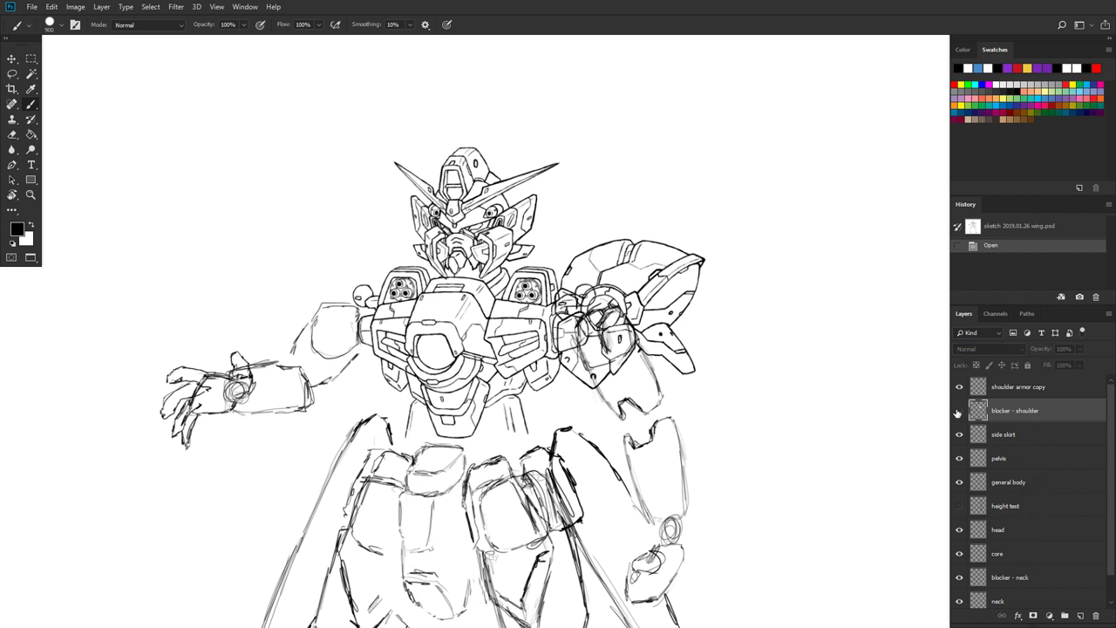
left_click(959, 577)
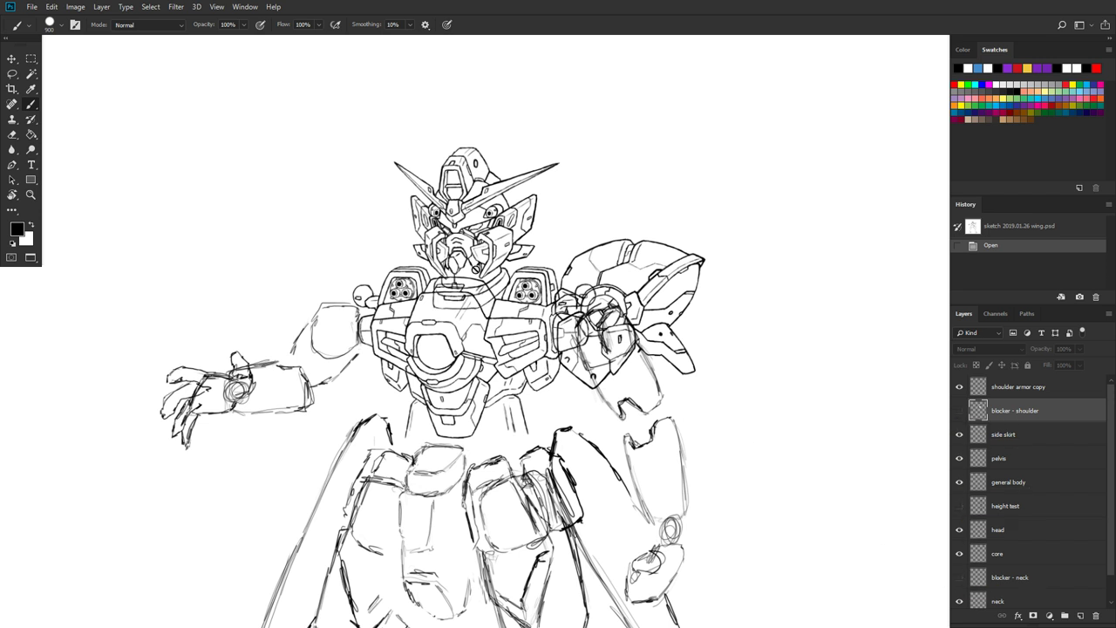
scroll(777, 325, "down", 3)
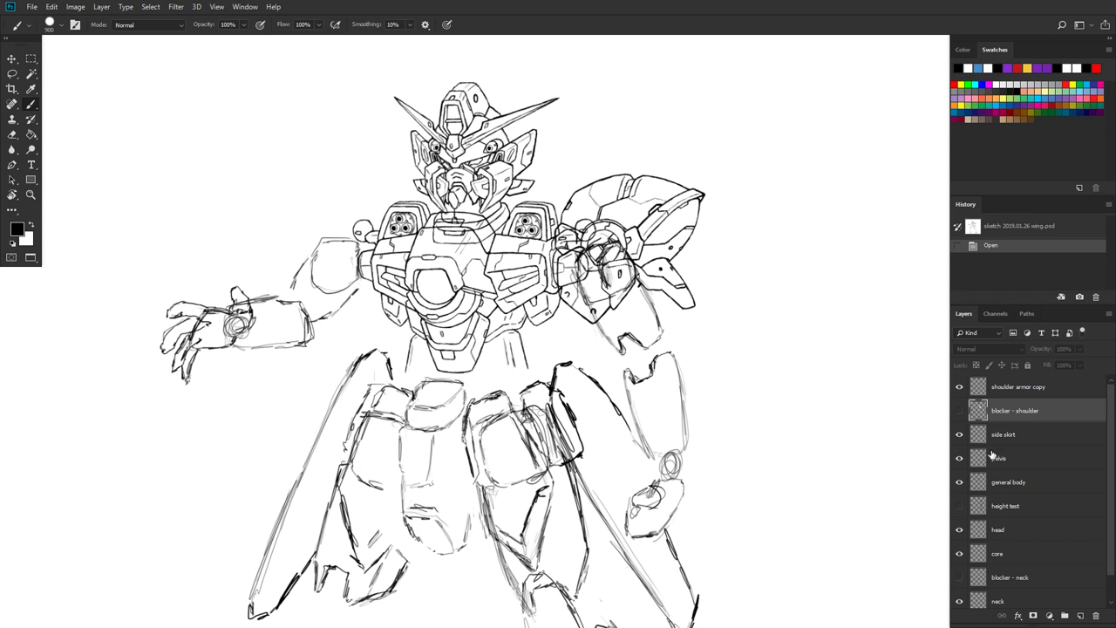
left_click(960, 581)
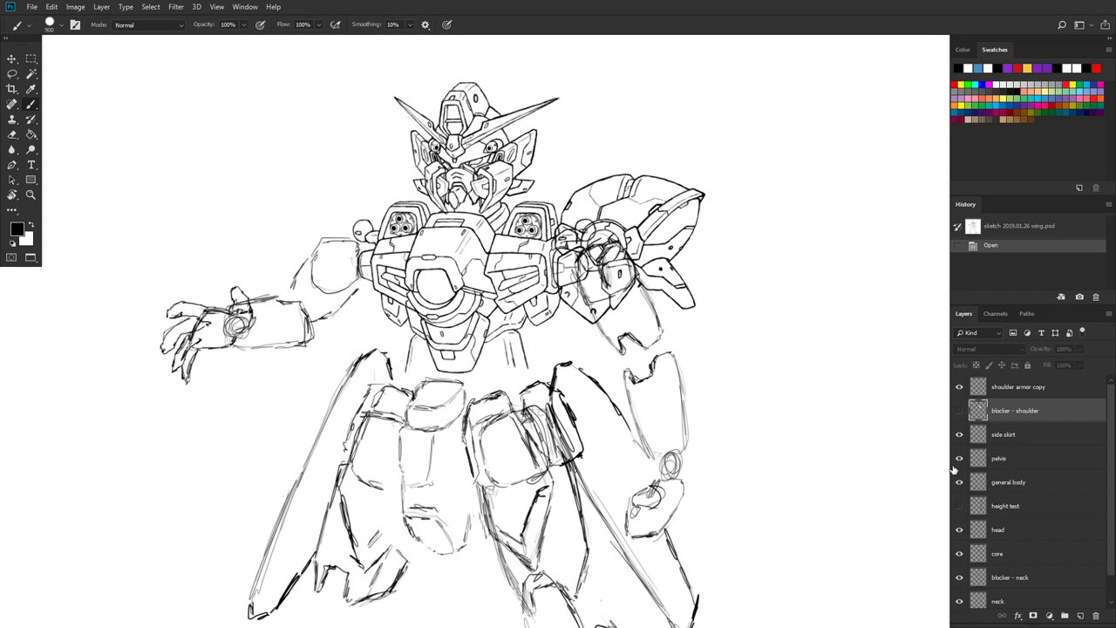
left_click(960, 410)
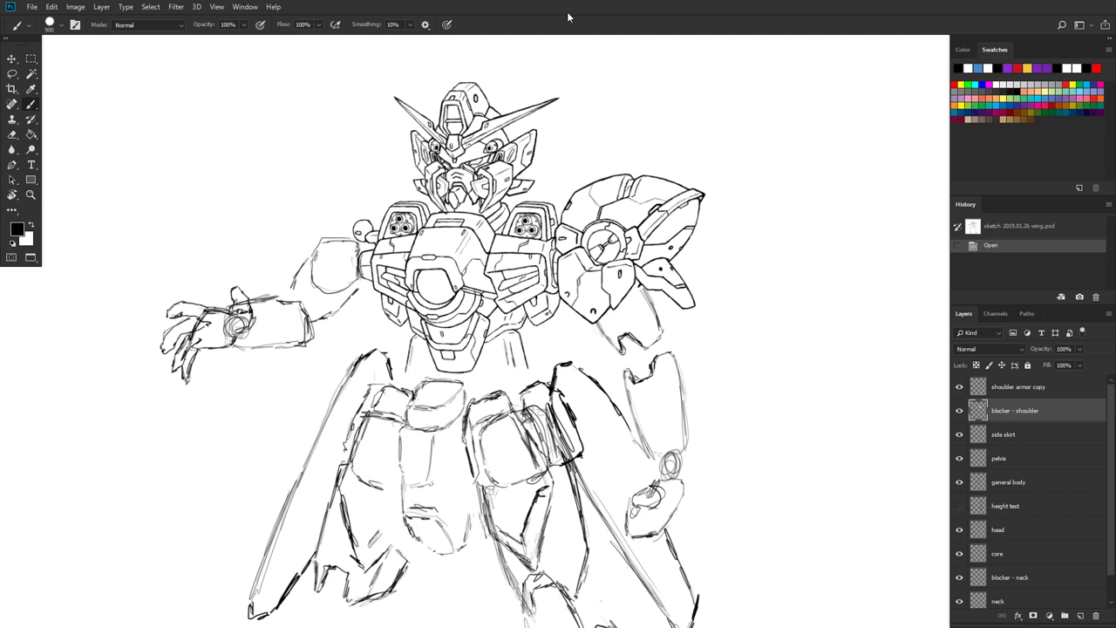
Step: Make the pelvis layer the active layer for line work on the hip area
key("ctrl+0")
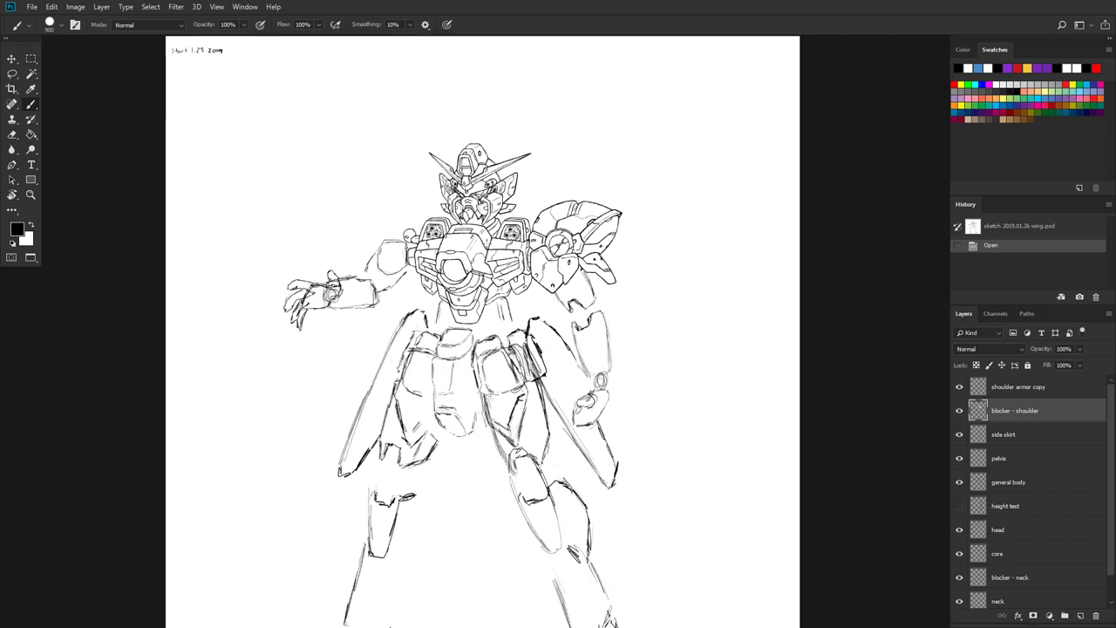
key("ctrl+plus")
key("ctrl+plus")
scroll(482, 349, "down", 2)
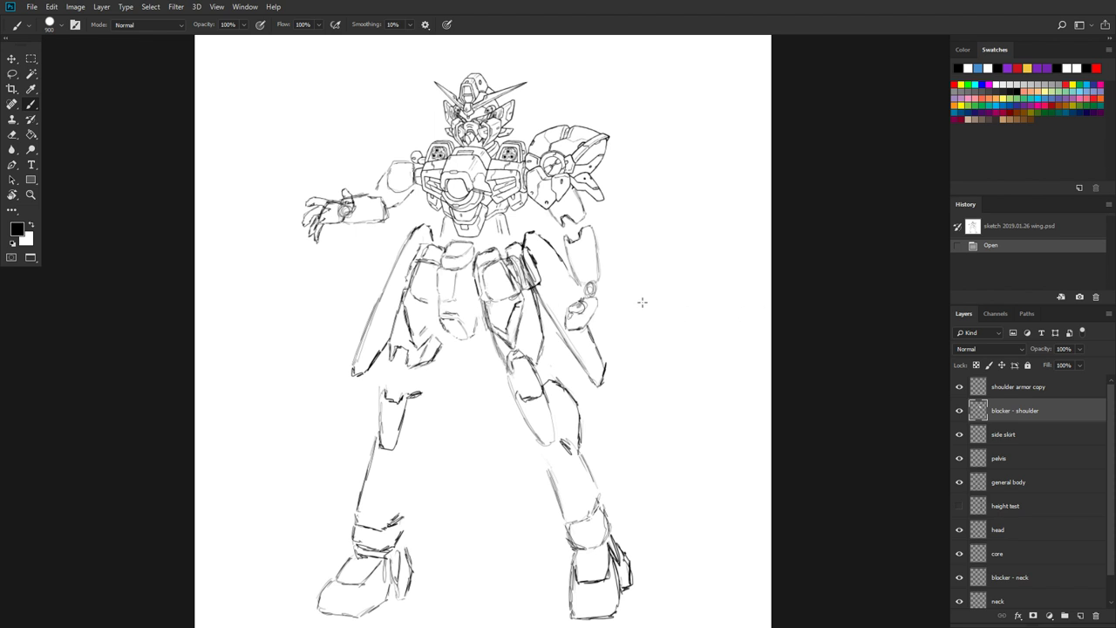
left_click(1032, 467)
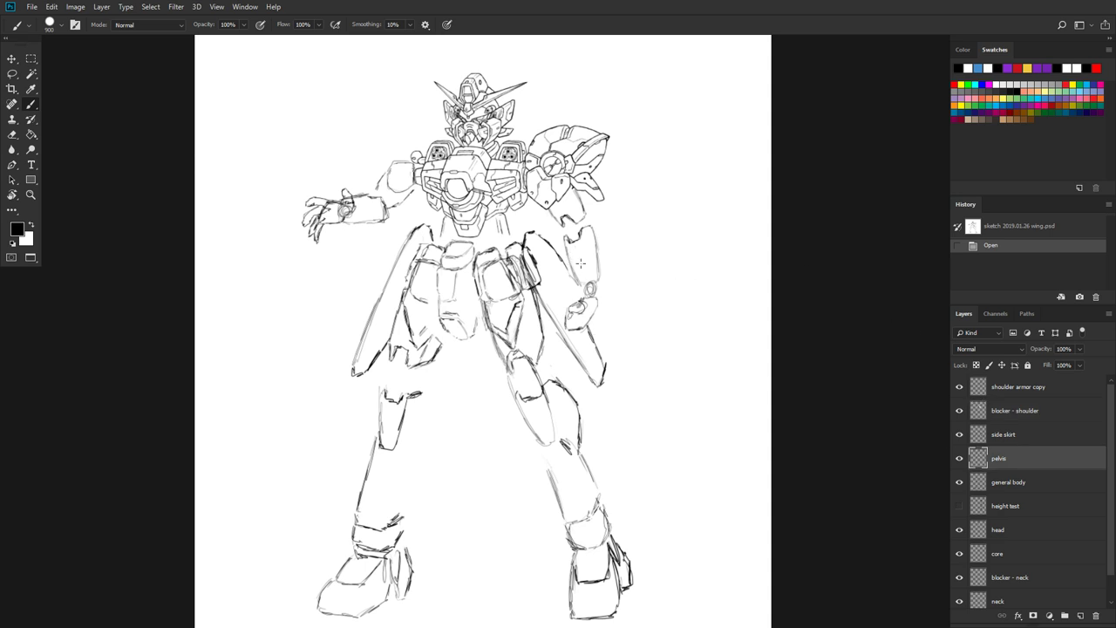
scroll(468, 294, "up", 2)
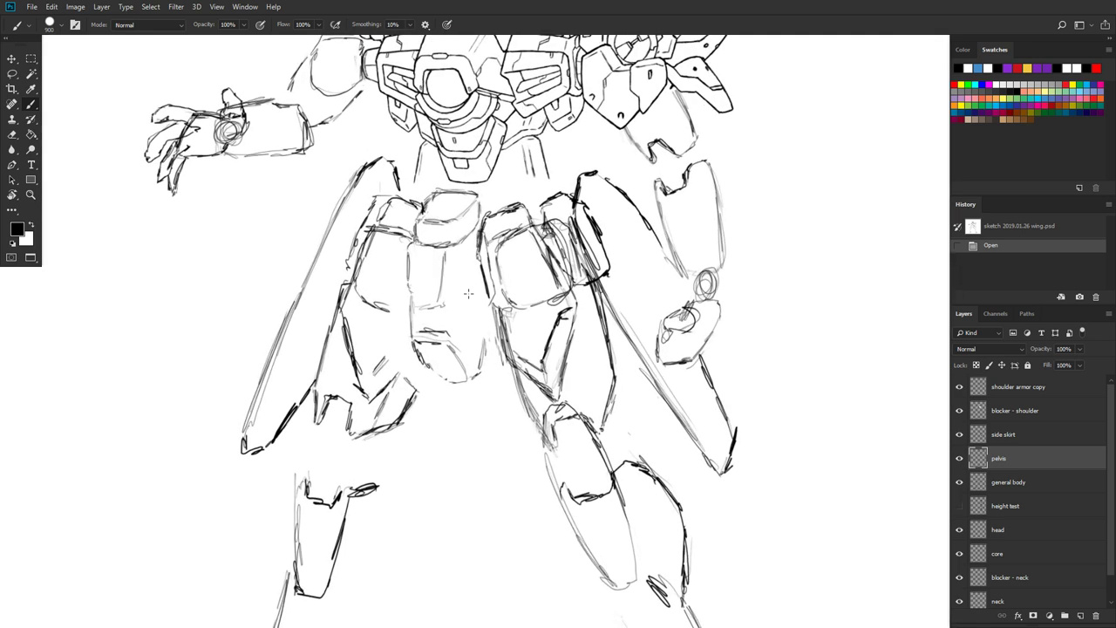
scroll(477, 330, "down", 1)
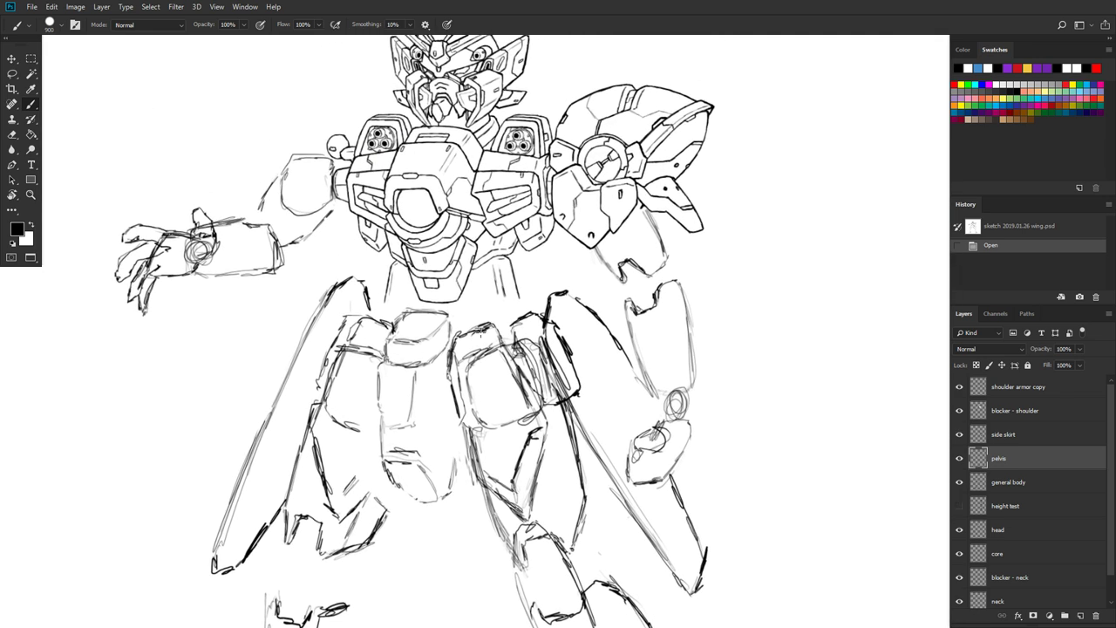
scroll(481, 328, "up", 1)
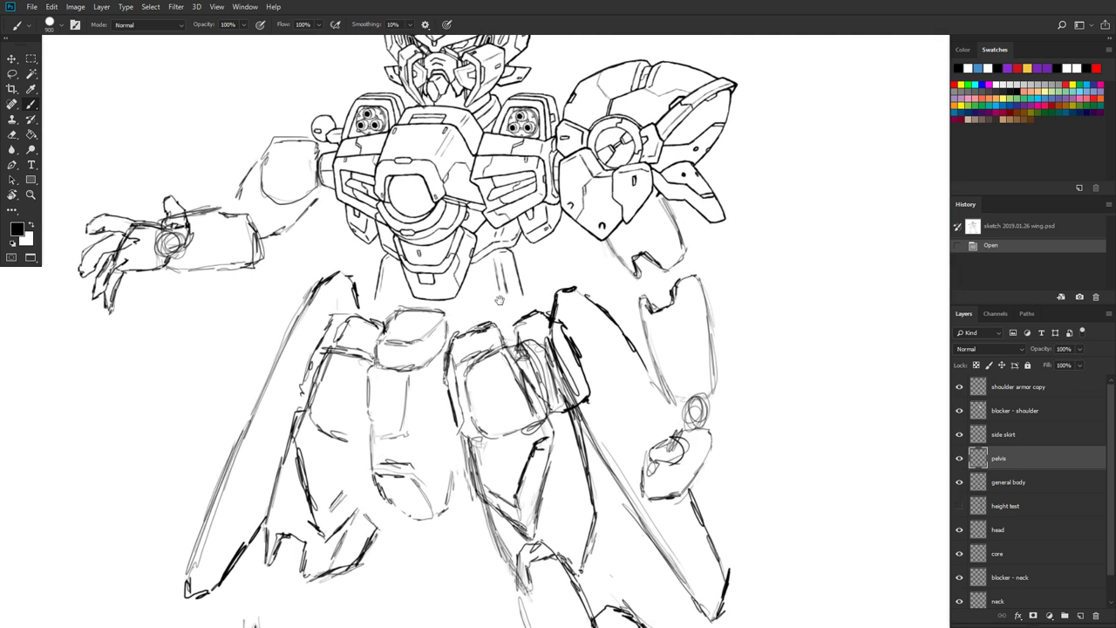
left_click_drag(500, 301, 527, 269)
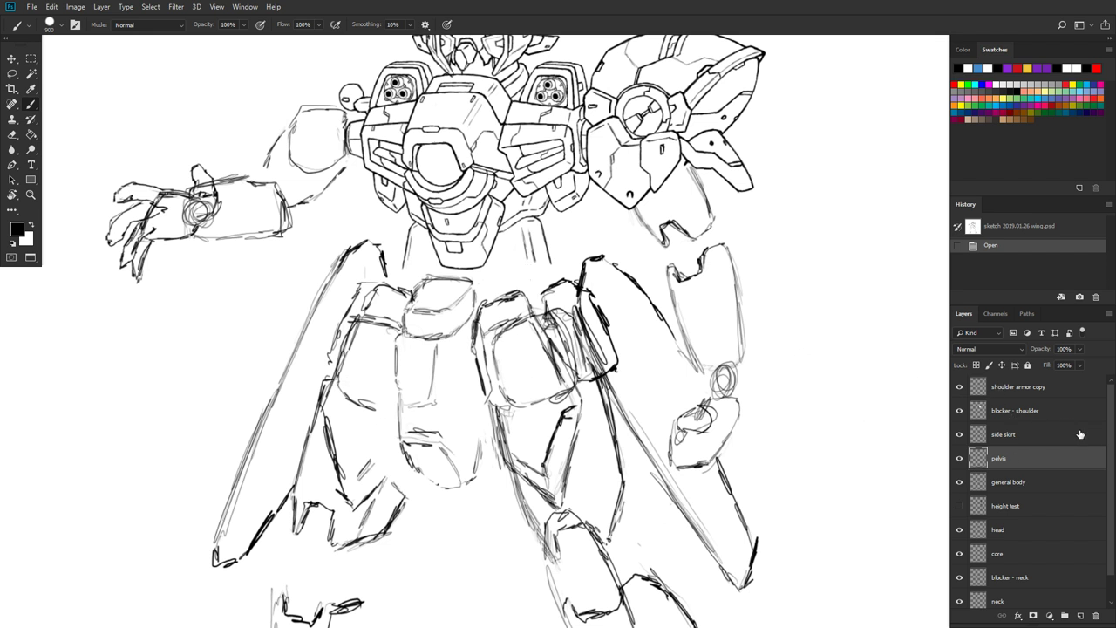
Step: Toggle the general body layer to inspect its contents, keeping it shown, and hide the side skirt layer
left_click(960, 484)
left_click(960, 484)
left_click(960, 484)
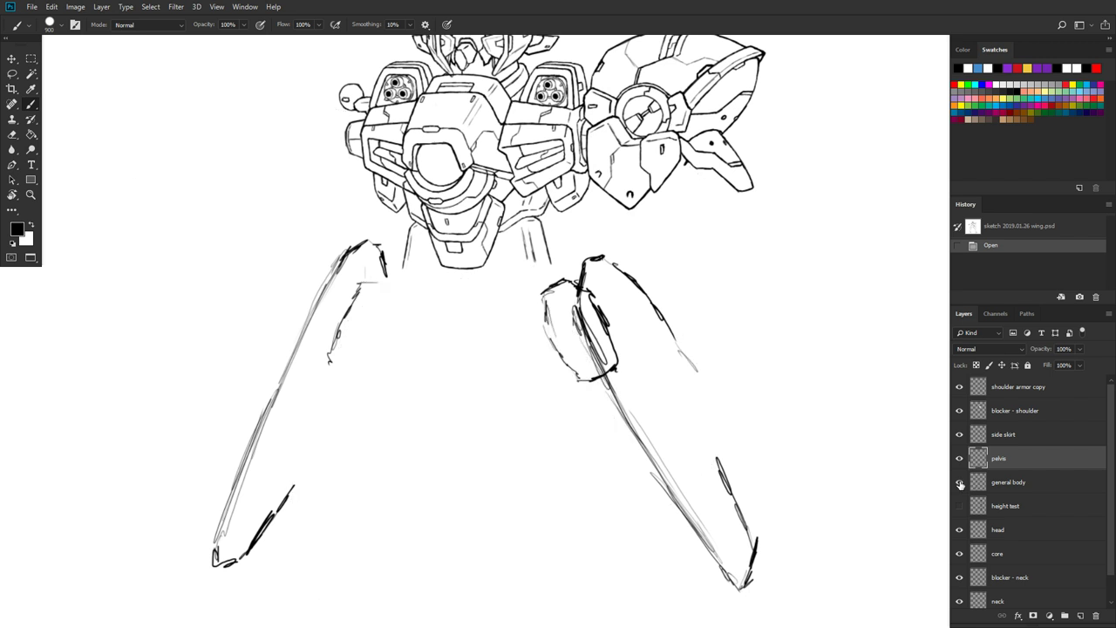
left_click(960, 484)
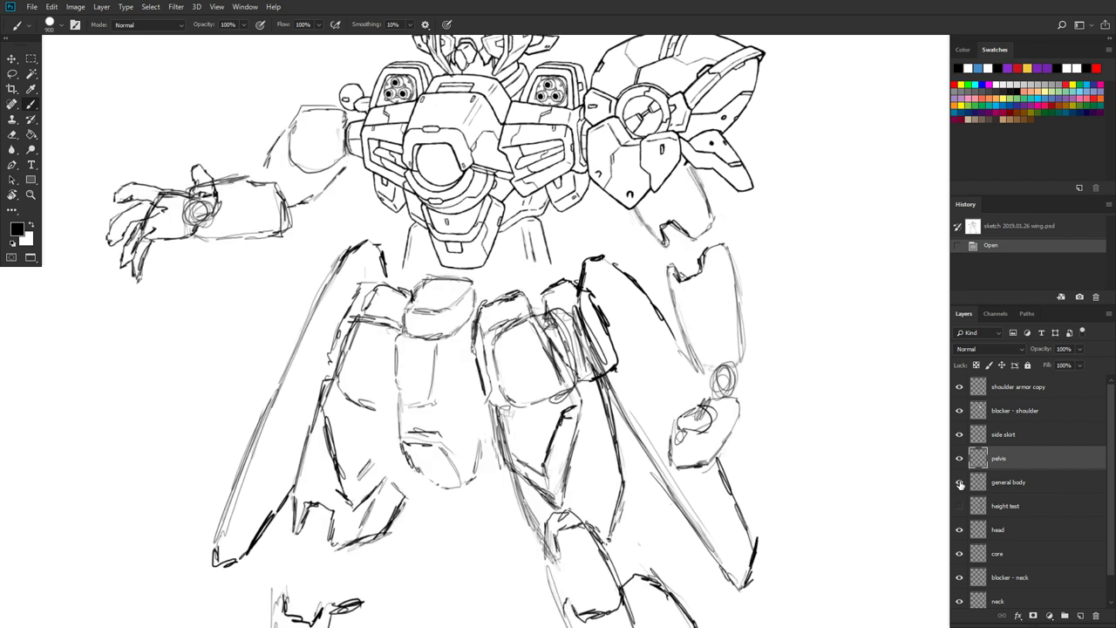
left_click(958, 437)
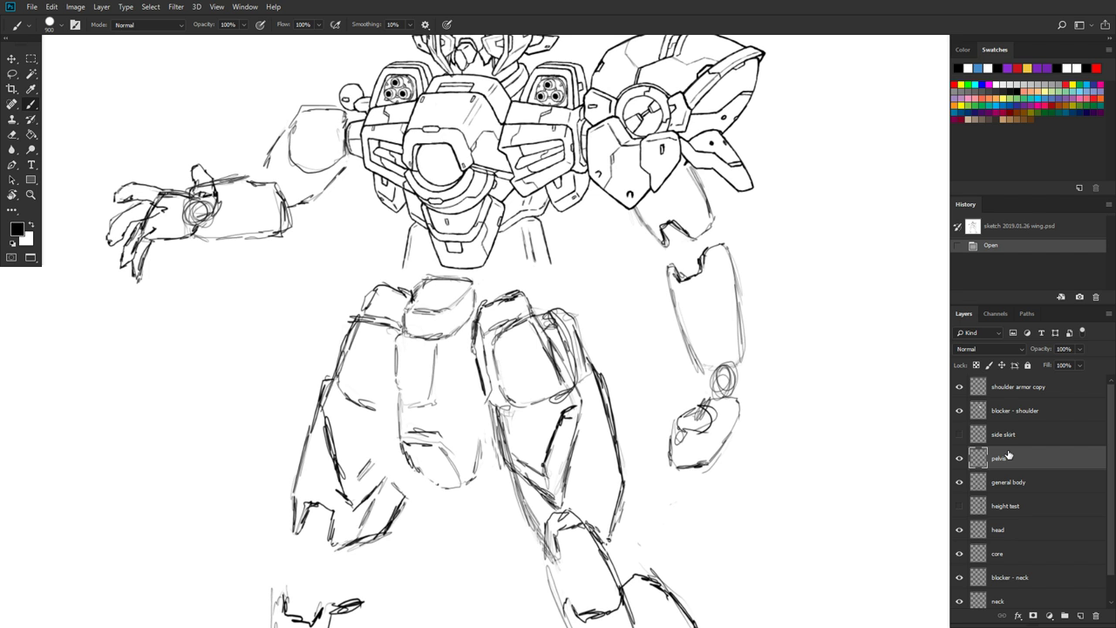
Step: Reset the foreground and background to the default black and white and reduce the brush size to 6 px
left_click(14, 245)
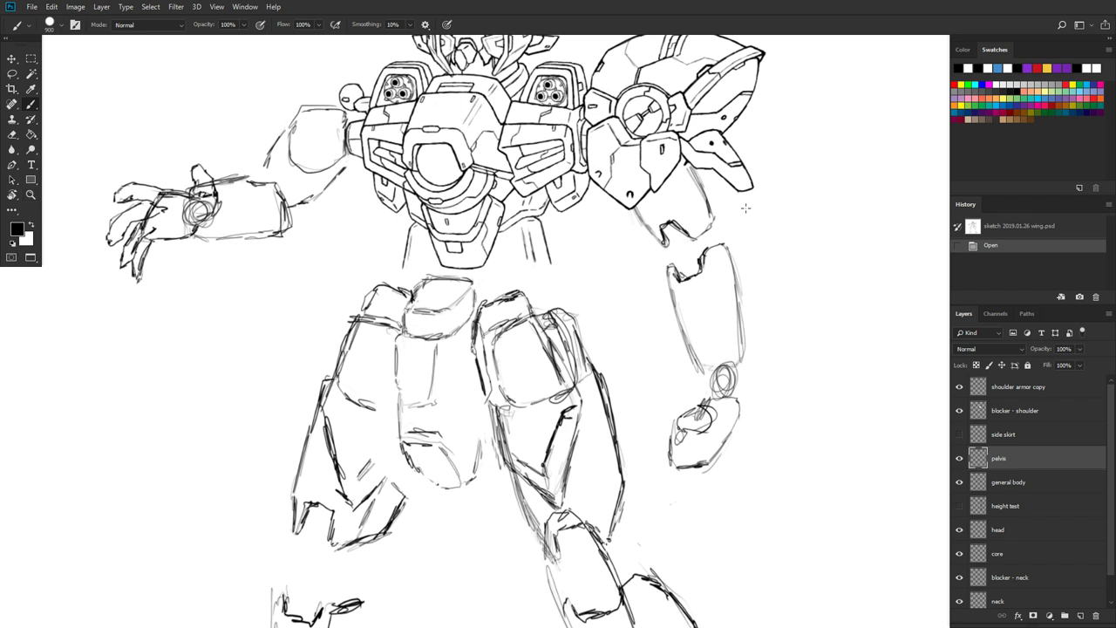
key("bracketleft")
key("bracketleft")
key("bracketleft")
key("bracketleft")
key("bracketleft")
key("bracketleft")
key("bracketleft")
key("bracketleft")
key("bracketleft")
key("bracketleft")
key("bracketleft")
key("bracketleft")
key("bracketleft")
key("bracketleft")
key("bracketleft")
key("bracketleft")
left_click(61, 25)
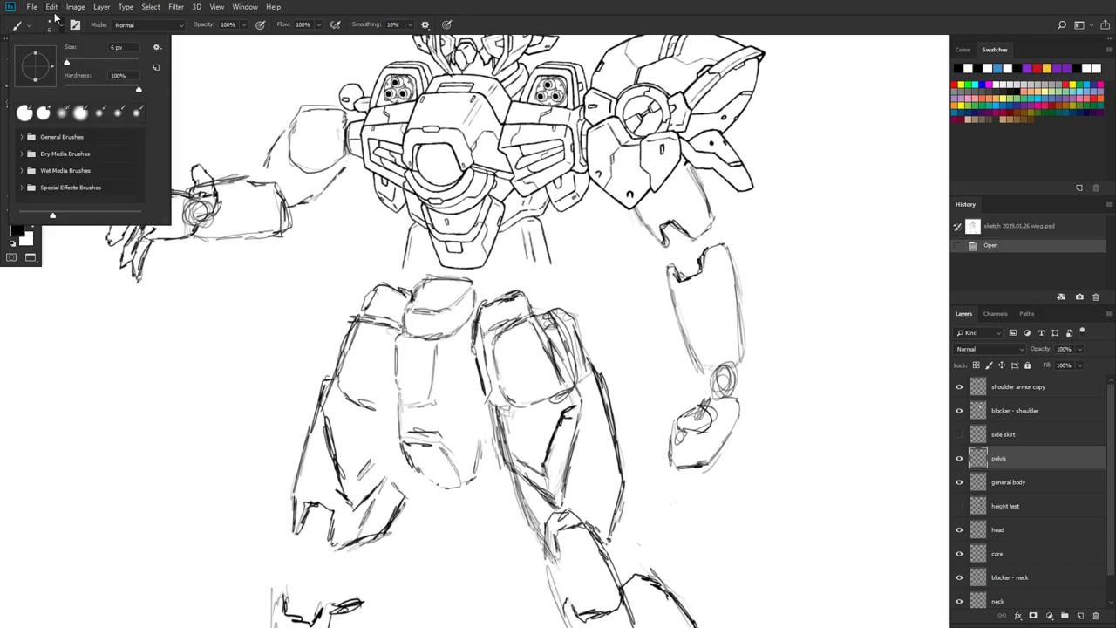
left_click(59, 26)
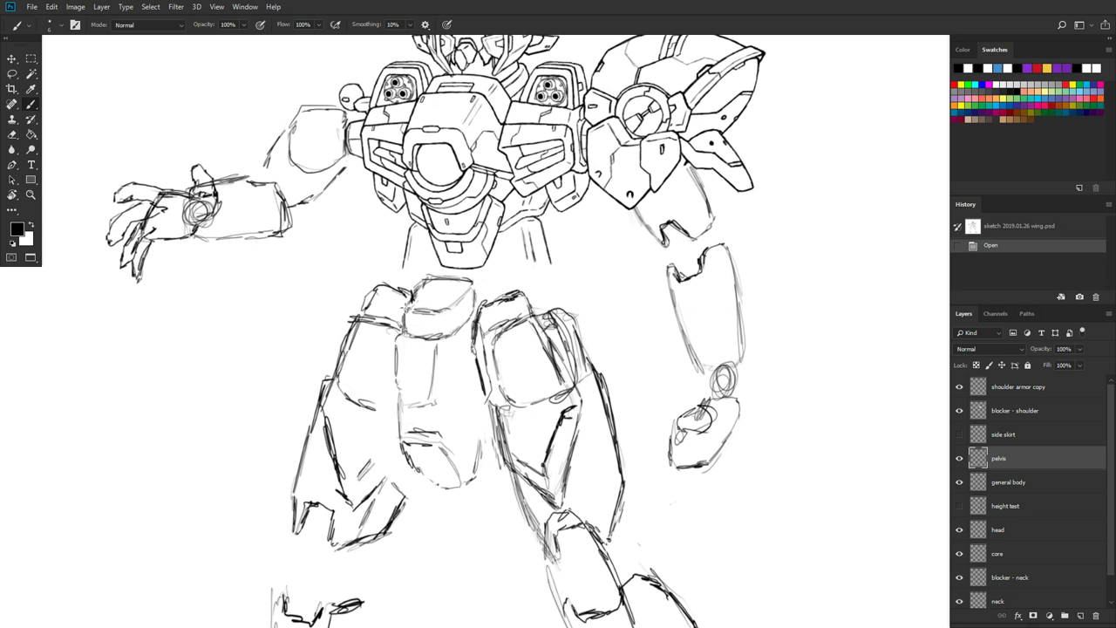
Step: Ink the faceted block at the top of the pelvis over the rough sketch, including its inner crease lines
mouse_move(417, 290)
left_mouse_down()
mouse_move(430, 278)
mouse_move(475, 277)
mouse_move(475, 307)
mouse_move(471, 298)
left_mouse_up()
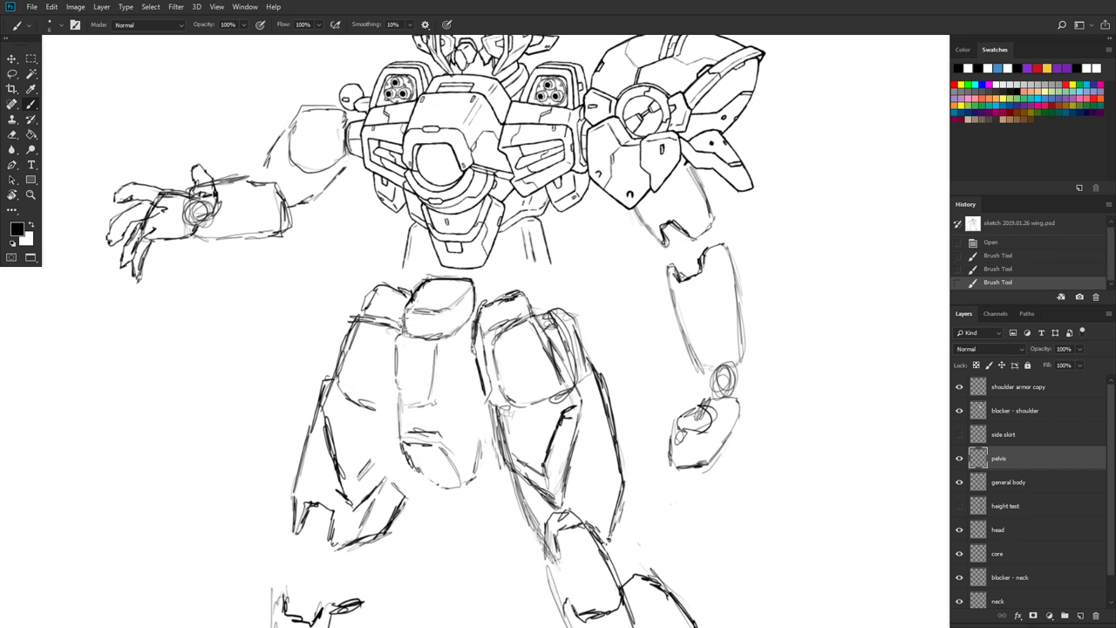
mouse_move(404, 307)
left_mouse_down()
mouse_move(408, 337)
mouse_move(445, 342)
mouse_move(482, 309)
left_mouse_up()
mouse_move(406, 312)
left_mouse_down()
mouse_move(443, 316)
mouse_move(474, 284)
left_mouse_up()
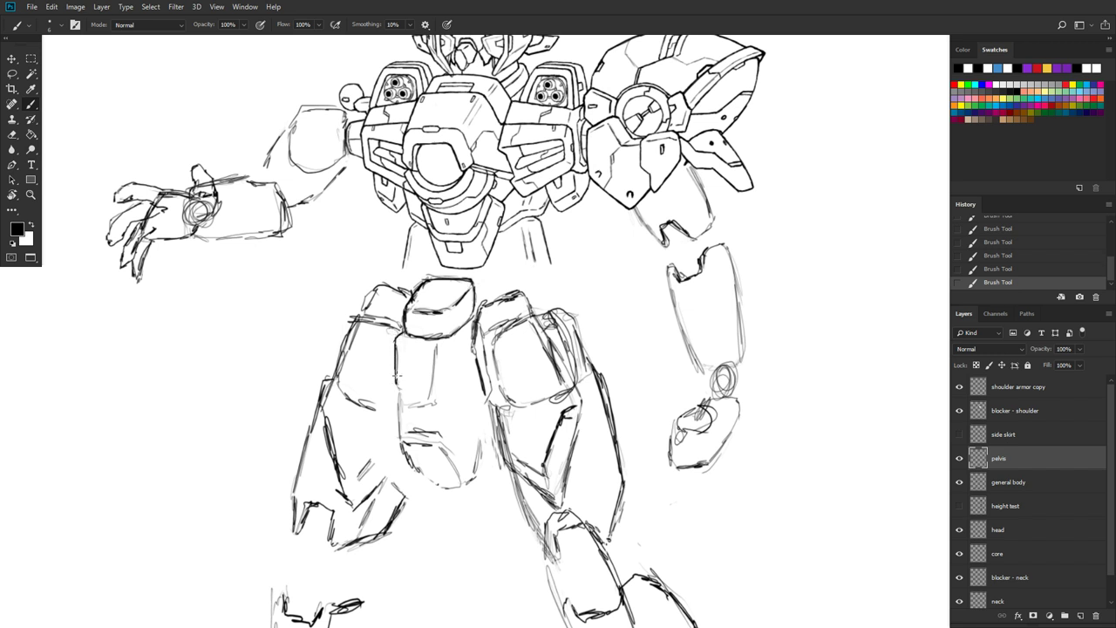
Step: Trace the outer edge of the central pelvis armor and the rounded cap at its lower end
mouse_move(399, 384)
left_mouse_down()
mouse_move(398, 431)
mouse_move(401, 408)
mouse_move(415, 431)
mouse_move(444, 431)
mouse_move(471, 473)
mouse_move(462, 462)
mouse_move(474, 469)
mouse_move(489, 443)
mouse_move(483, 452)
left_mouse_up()
left_click_drag(406, 433, 407, 443)
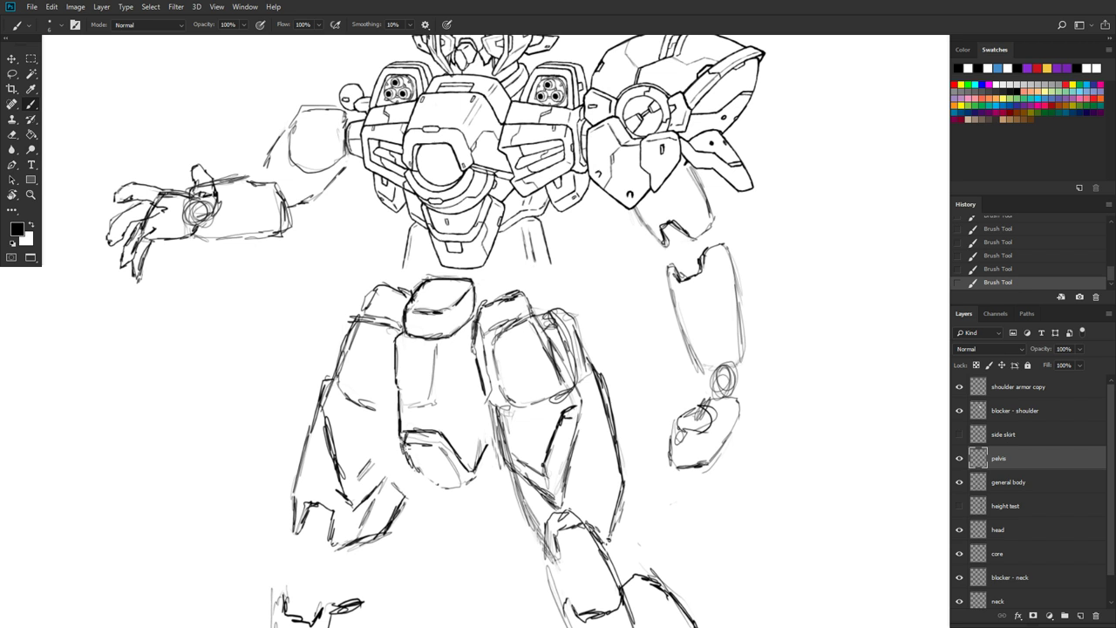
mouse_move(430, 479)
left_mouse_down()
mouse_move(471, 482)
mouse_move(484, 449)
left_mouse_up()
Step: Hide the general body layer and erase the rough line end at the upper corner of the top pelvis block
left_click(959, 483)
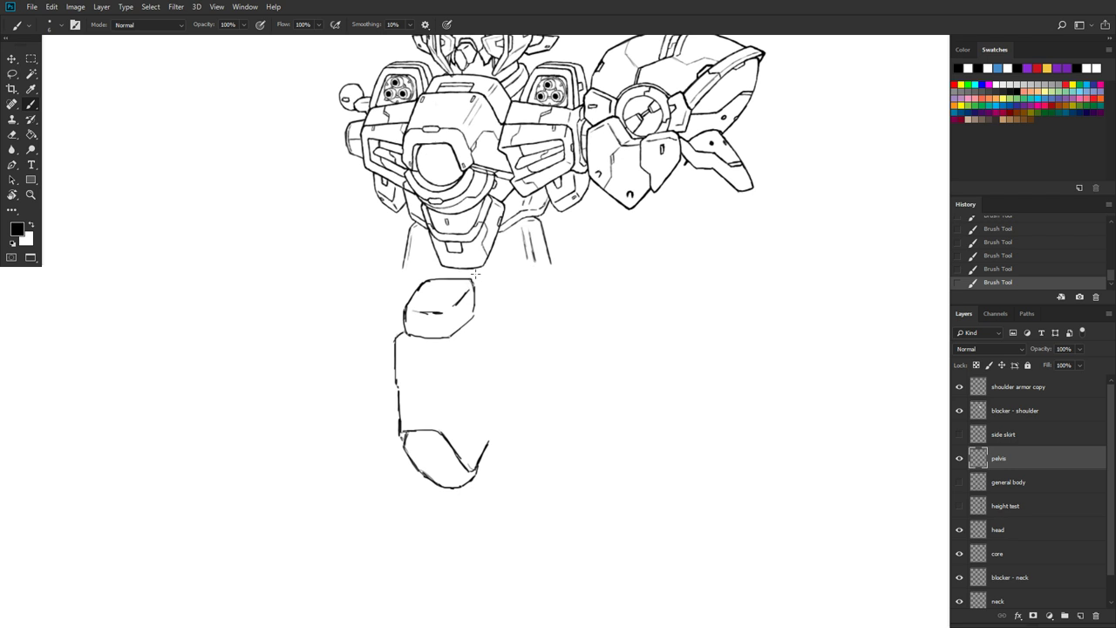
key("e")
mouse_move(472, 279)
left_mouse_down()
mouse_move(460, 279)
mouse_move(473, 286)
left_mouse_up()
Step: Firm up the lines above the lower cap and under the top block, and draw an angled dividing line across the central armor
key("b")
left_click_drag(403, 431, 441, 434)
left_click_drag(401, 335, 443, 337)
mouse_move(398, 387)
left_mouse_down()
mouse_move(464, 389)
mouse_move(459, 397)
mouse_move(490, 365)
left_mouse_up()
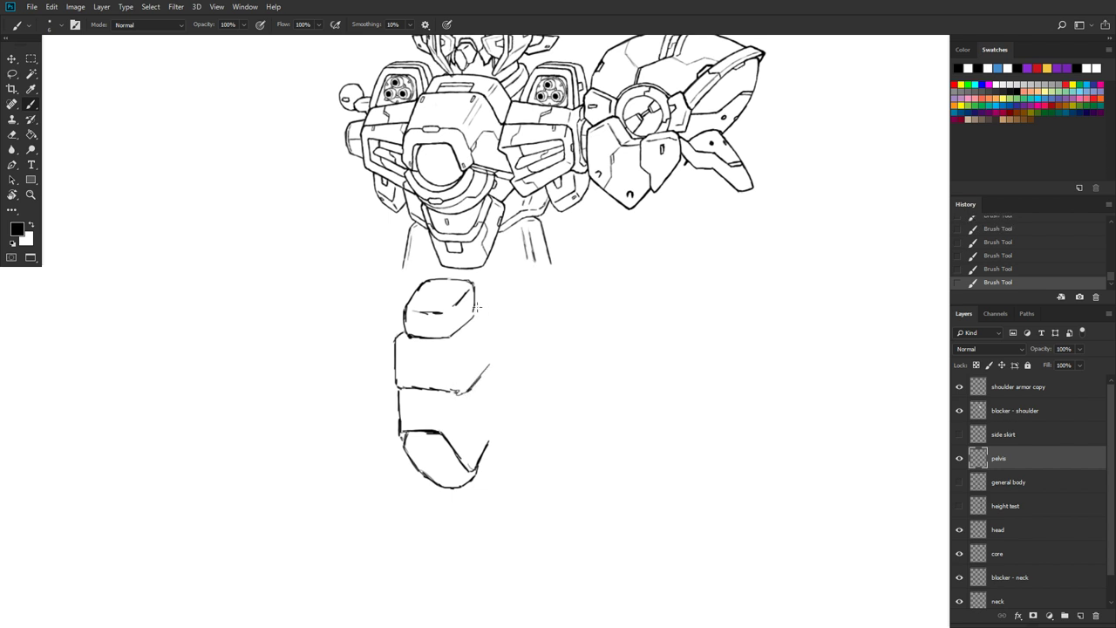
Step: Draw the far vertical edge of the central pelvis armor and the outline of the recessed panel beside it
mouse_move(477, 306)
left_mouse_down()
mouse_move(491, 316)
mouse_move(486, 356)
left_mouse_up()
left_click_drag(490, 367, 489, 397)
mouse_move(490, 436)
left_mouse_down()
mouse_move(487, 375)
mouse_move(490, 438)
mouse_move(489, 368)
left_mouse_up()
mouse_move(490, 427)
left_mouse_down()
mouse_move(520, 411)
mouse_move(494, 422)
mouse_move(523, 416)
mouse_move(504, 425)
mouse_move(527, 403)
mouse_move(530, 337)
left_mouse_up()
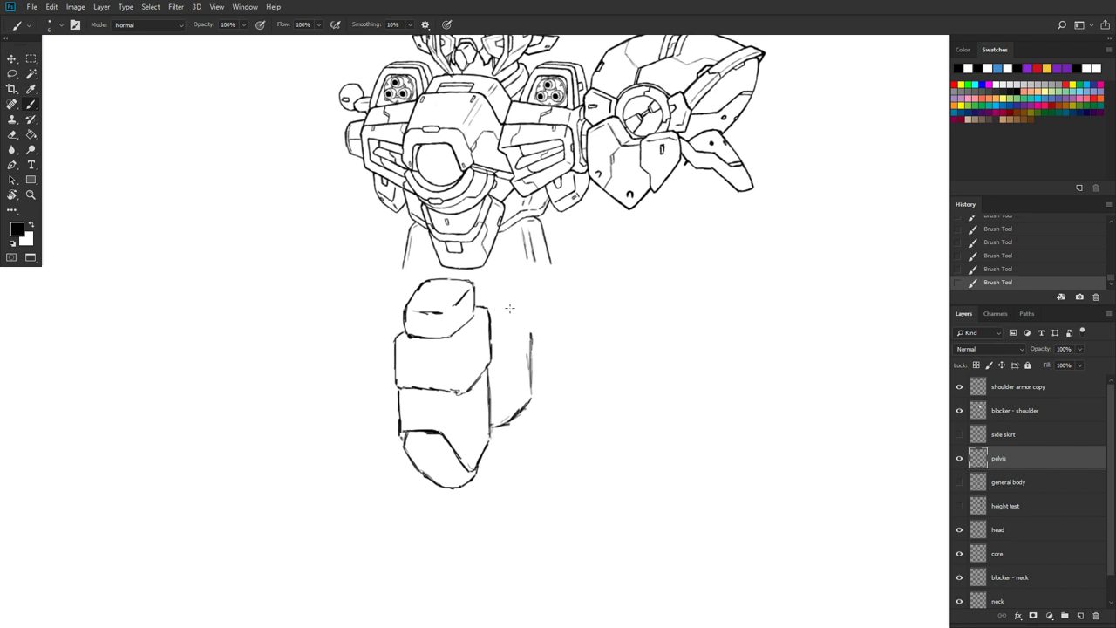
Step: Draw the curved hip joint arms extending outward from both sides of the central pelvis armor
mouse_move(492, 310)
left_mouse_down()
mouse_move(529, 309)
mouse_move(521, 315)
mouse_move(578, 309)
left_mouse_up()
mouse_move(492, 344)
left_mouse_down()
mouse_move(581, 324)
mouse_move(582, 336)
left_mouse_up()
left_click_drag(494, 311, 529, 301)
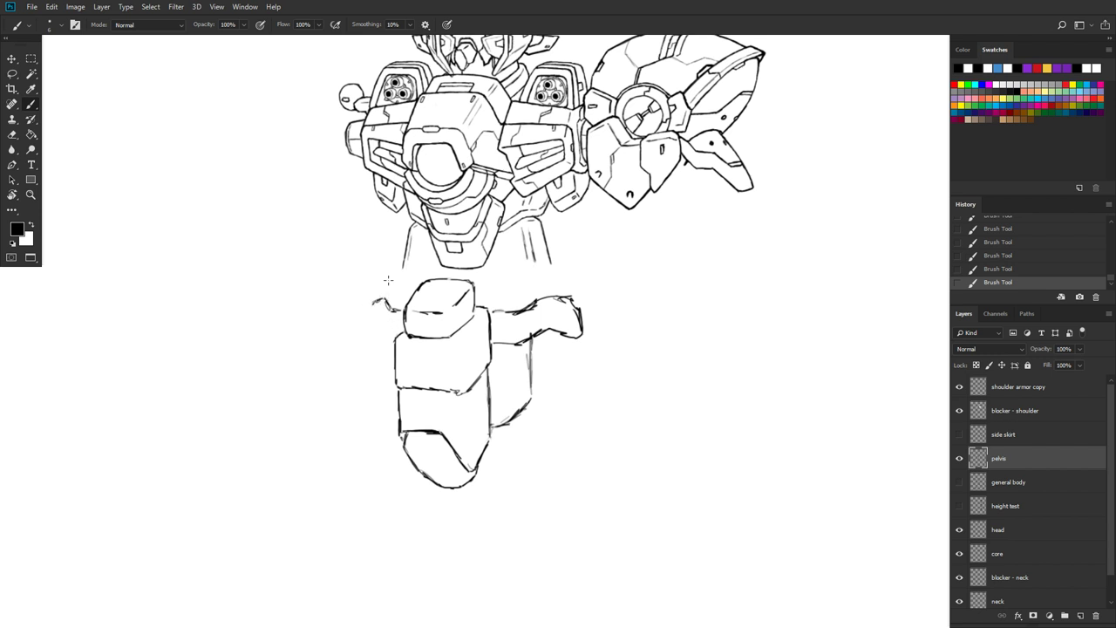
mouse_move(389, 298)
left_mouse_down()
mouse_move(371, 306)
mouse_move(366, 328)
mouse_move(368, 307)
mouse_move(362, 328)
mouse_move(392, 342)
mouse_move(374, 328)
left_mouse_up()
Step: Draw the outline and inner crease of the tapered hanging armor plate beside the recessed pelvis panel, below the longer hip joint arm
mouse_move(514, 422)
left_mouse_down()
mouse_move(541, 475)
mouse_move(576, 477)
left_mouse_up()
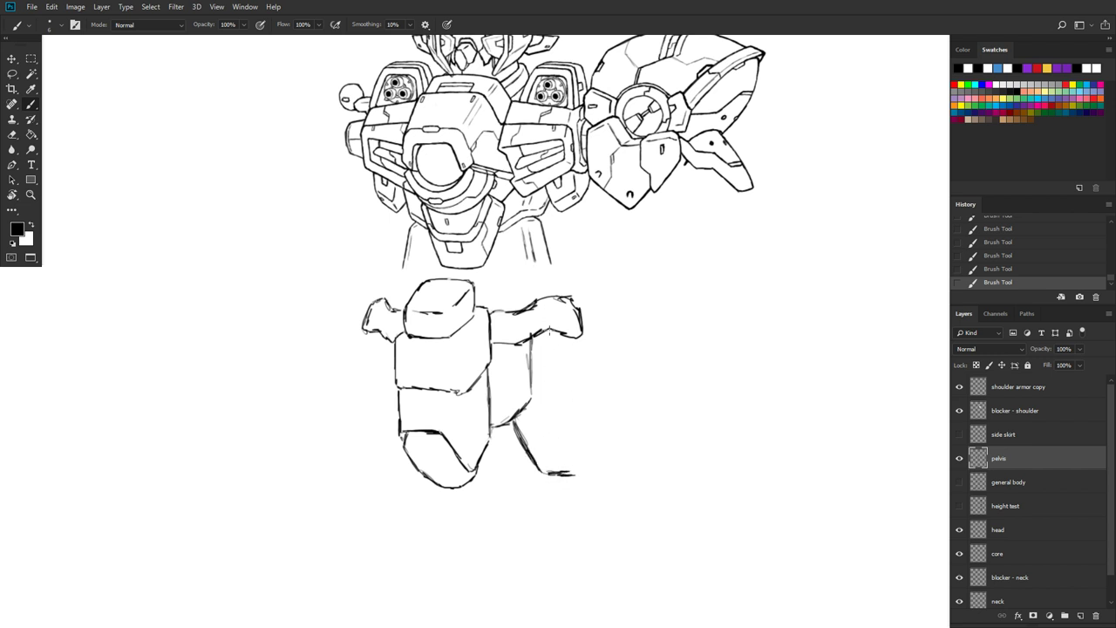
left_click_drag(555, 335, 563, 375)
left_click_drag(555, 336, 578, 434)
left_click_drag(564, 383, 581, 469)
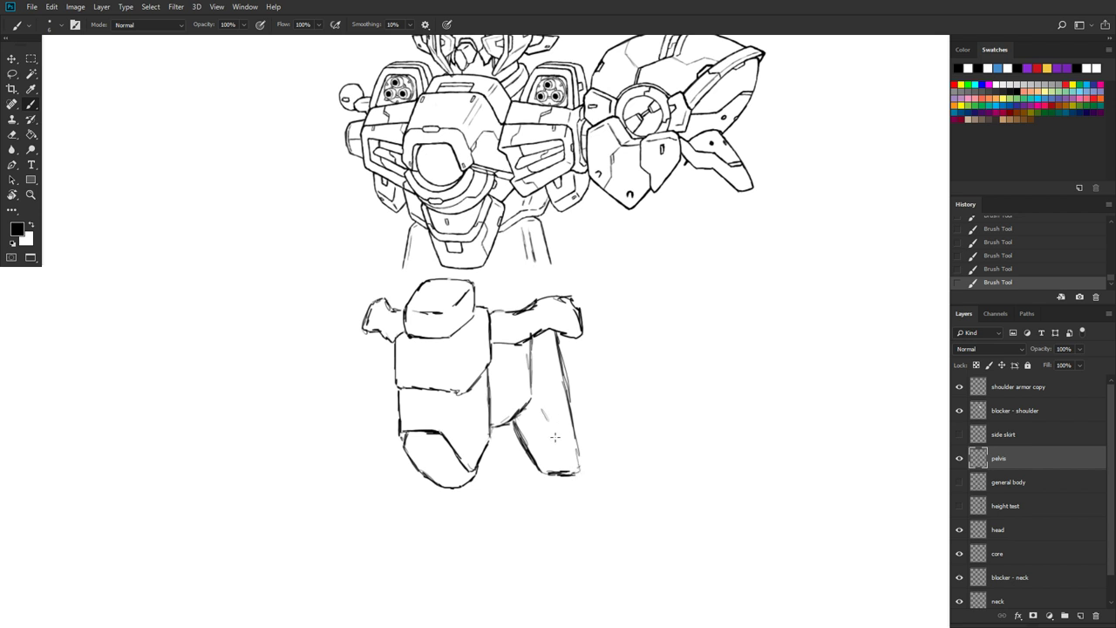
mouse_move(539, 407)
left_mouse_down()
mouse_move(565, 458)
mouse_move(550, 427)
mouse_move(564, 440)
mouse_move(567, 369)
mouse_move(579, 453)
left_mouse_up()
Step: Compare the inked pelvis with the rough sketch by repeatedly showing and hiding the general body layer
scroll(580, 427, "down", 3)
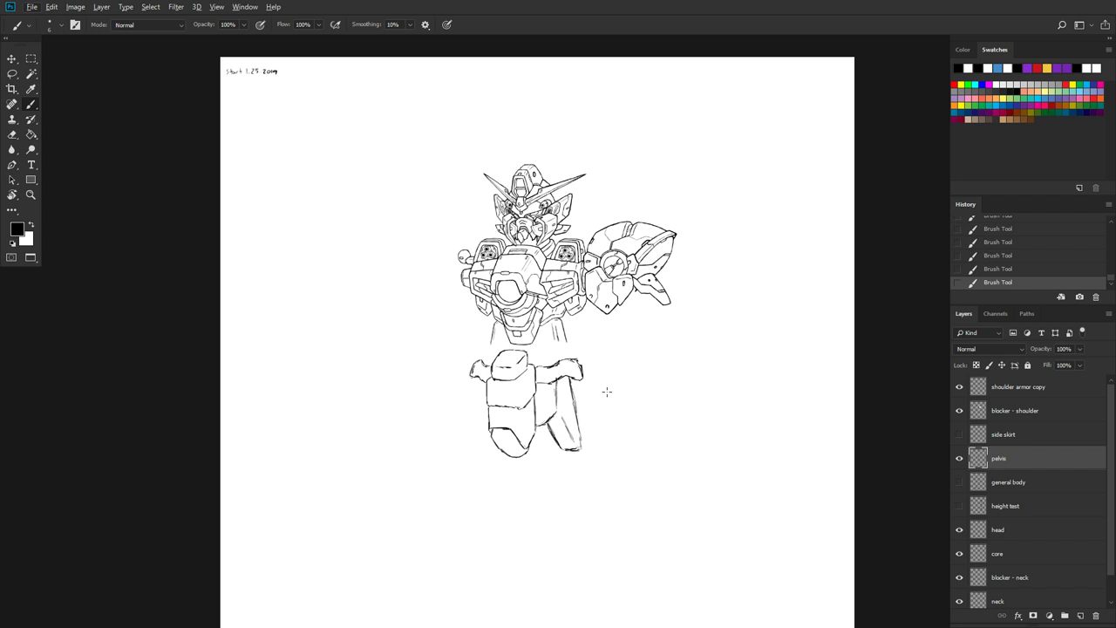
scroll(608, 374, "up", 2)
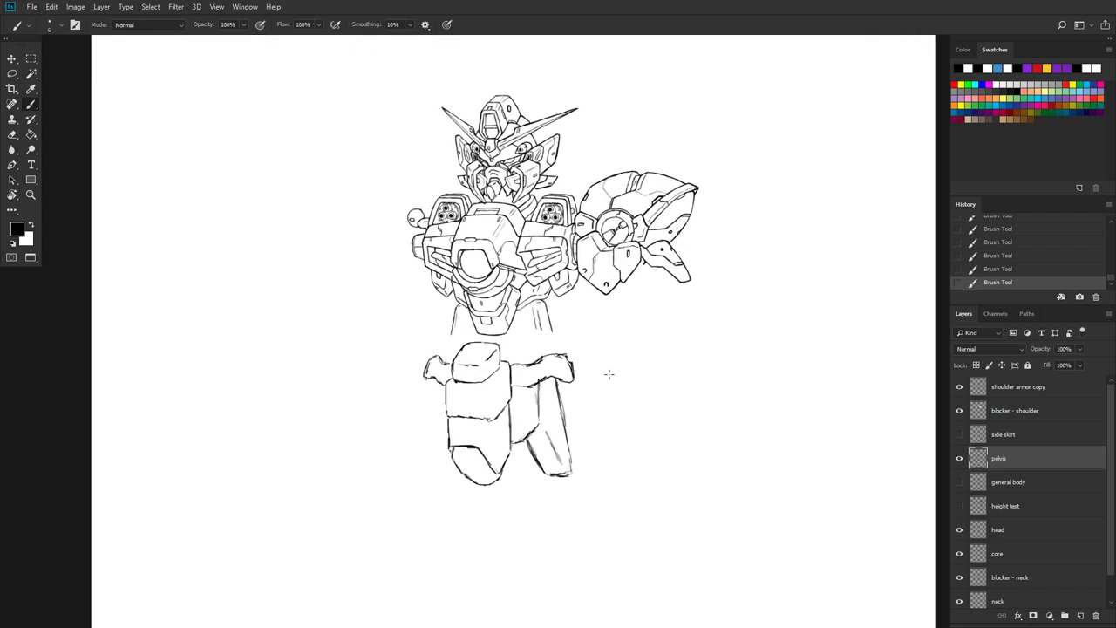
scroll(634, 313, "up", 1)
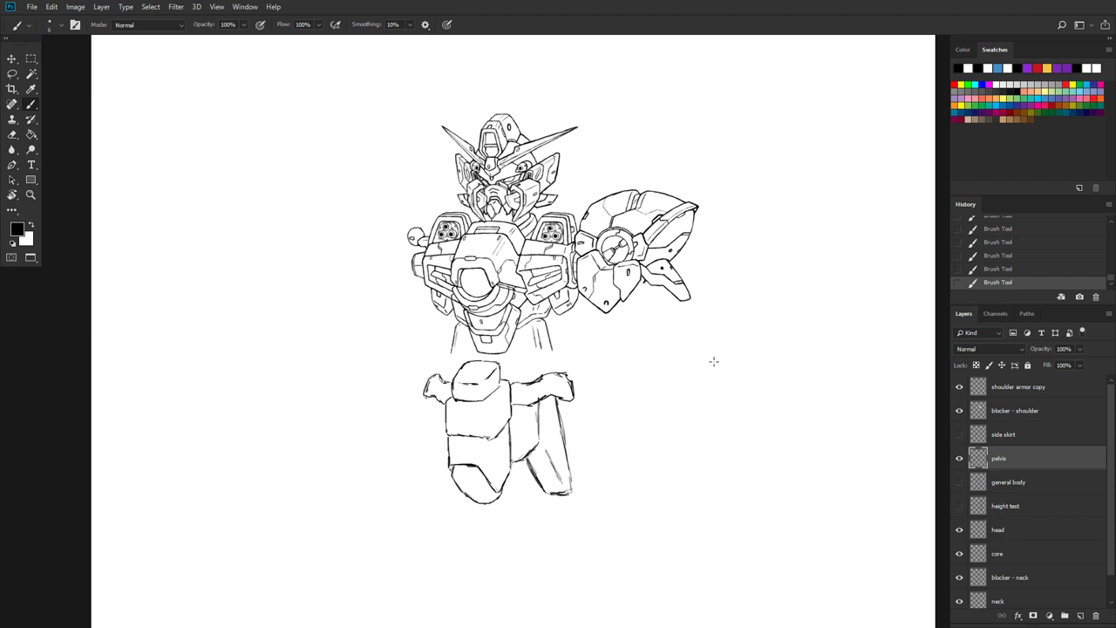
left_click(959, 482)
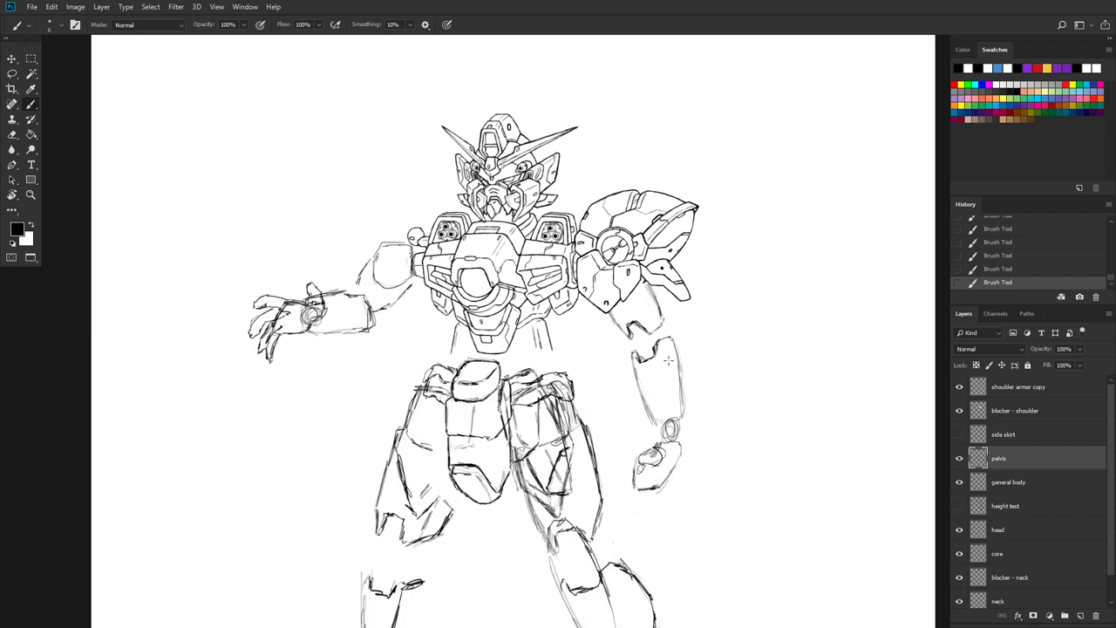
scroll(668, 359, "down", 3)
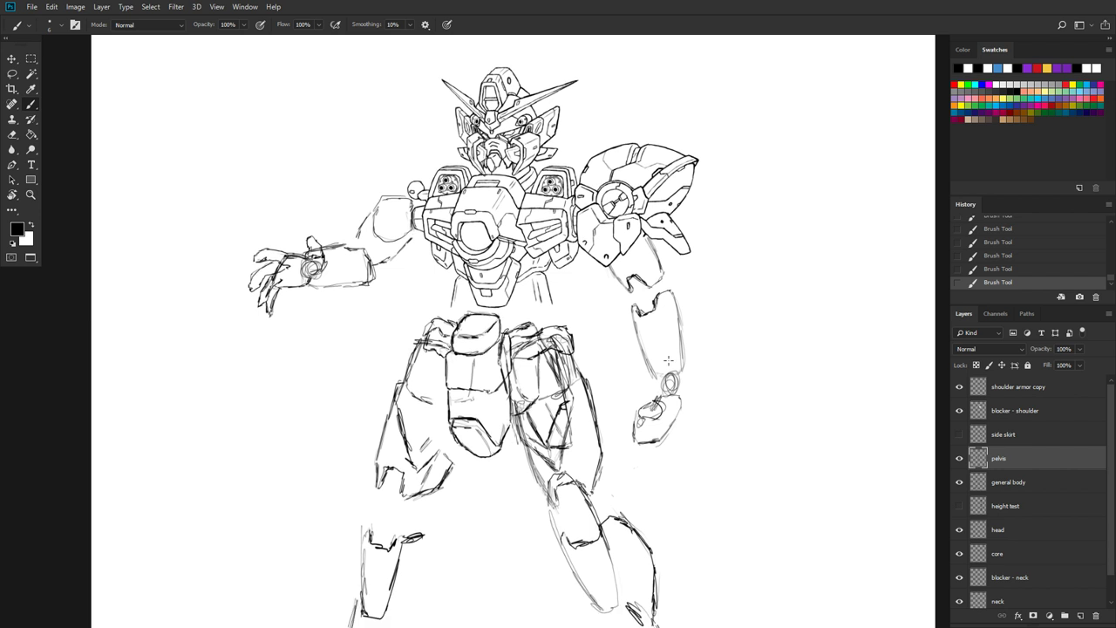
scroll(668, 359, "up", 1)
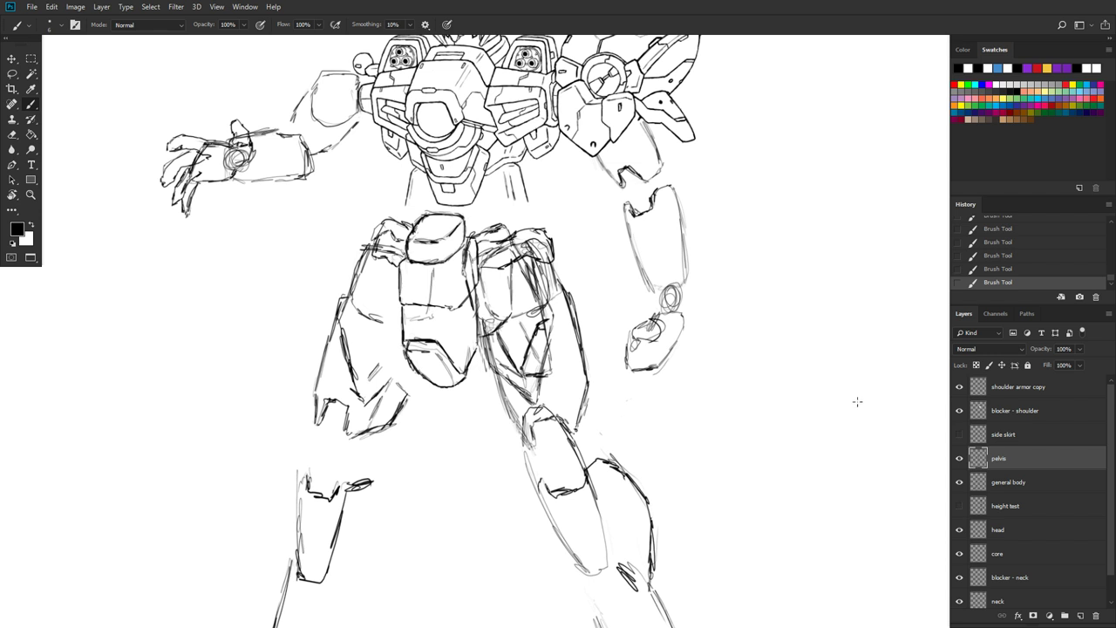
left_click(958, 482)
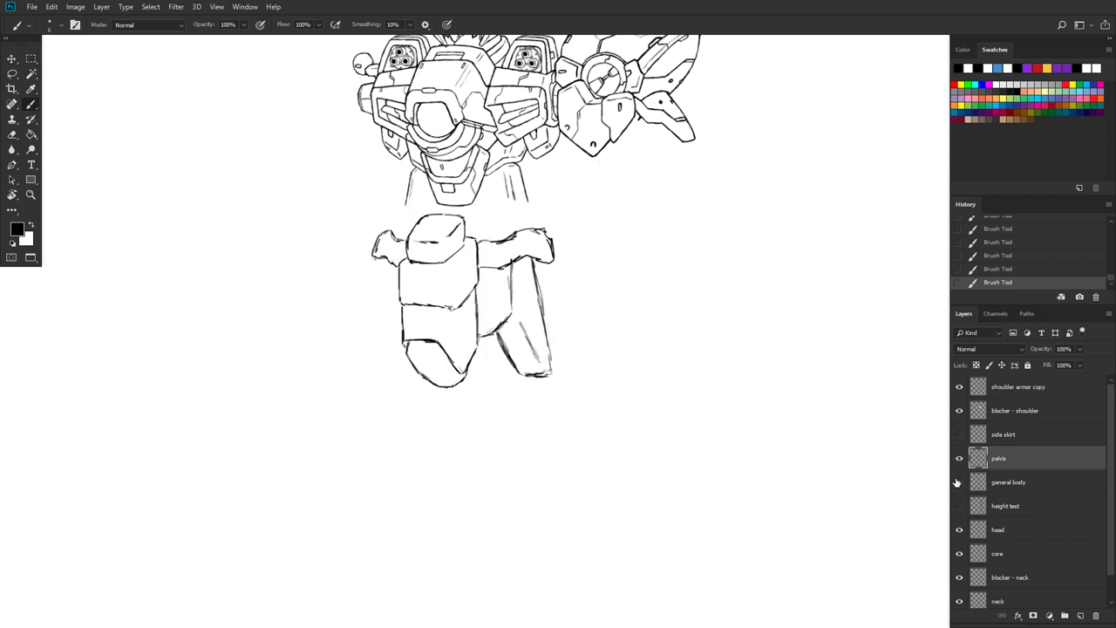
left_click(958, 483)
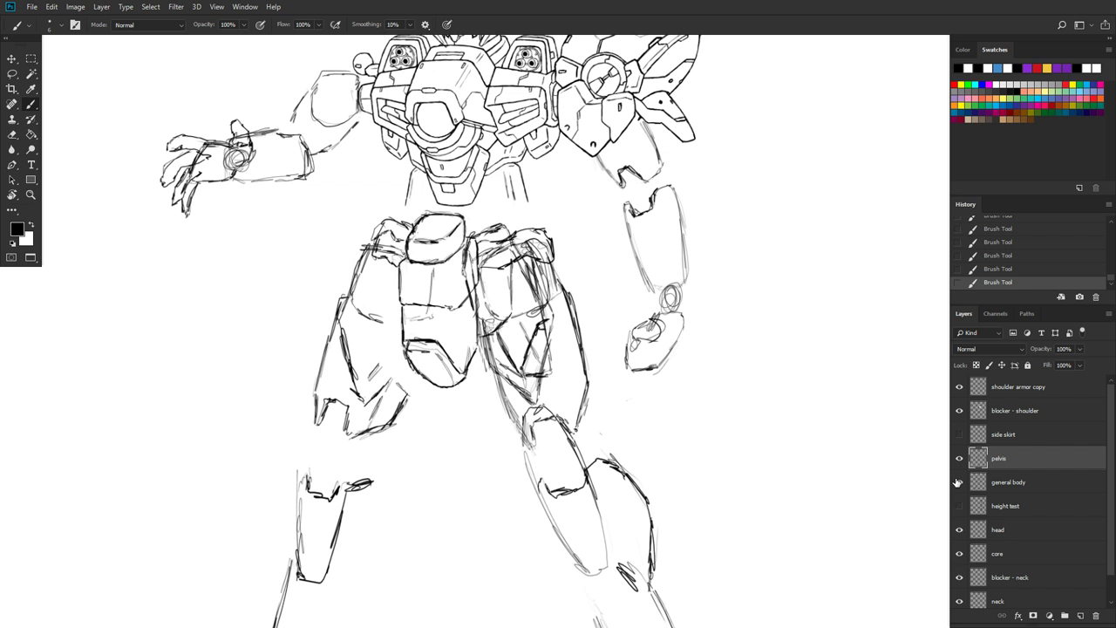
left_click(958, 482)
left_click(958, 483)
left_click(959, 483)
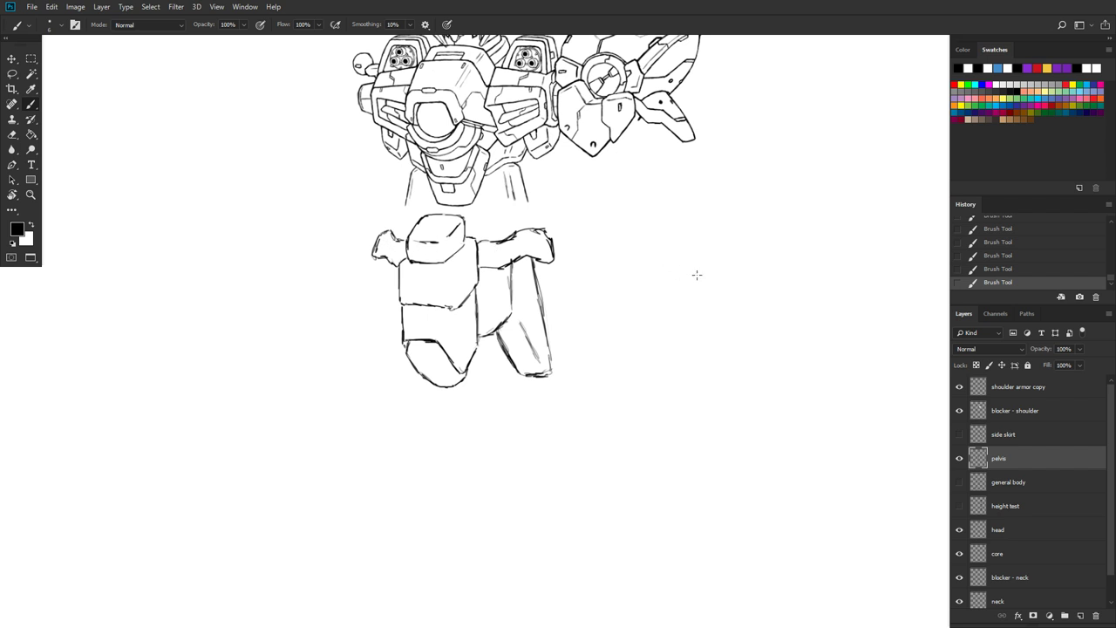
left_click(958, 482)
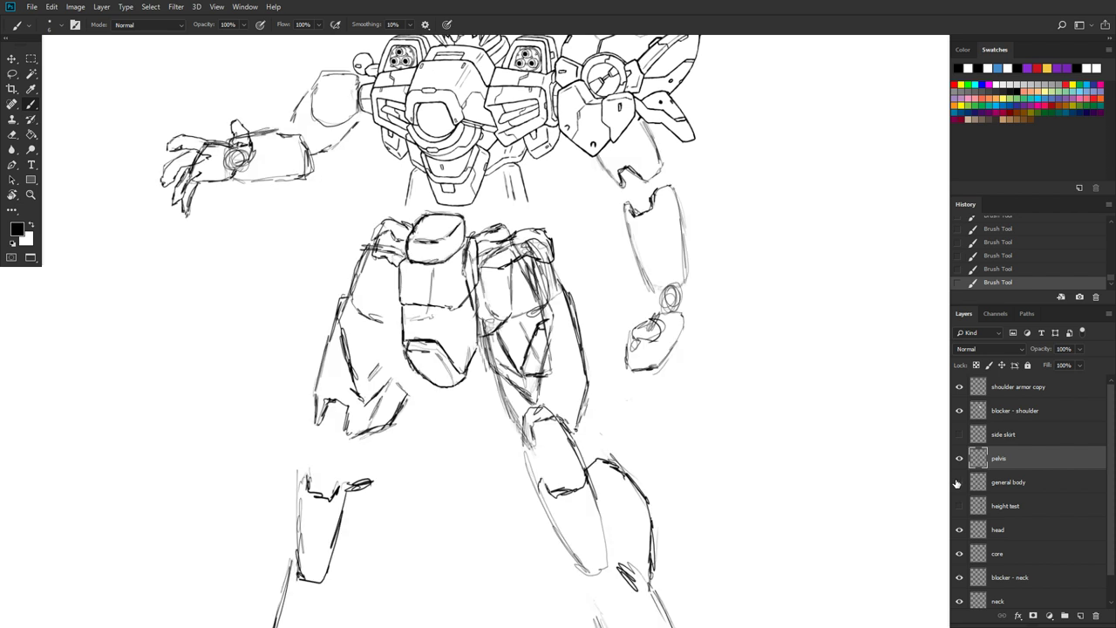
left_click(959, 482)
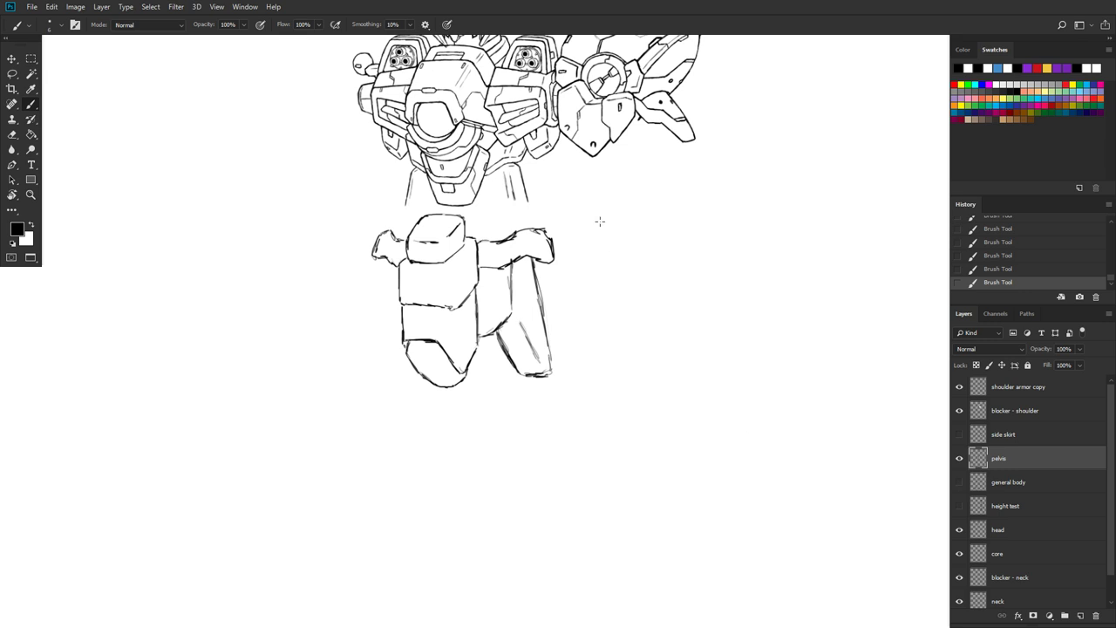
Step: Lasso the longer hip joint arm above the recessed panel, nudge it up until its top sits slightly above the top pelvis block, and deselect
scroll(523, 191, "up", 3)
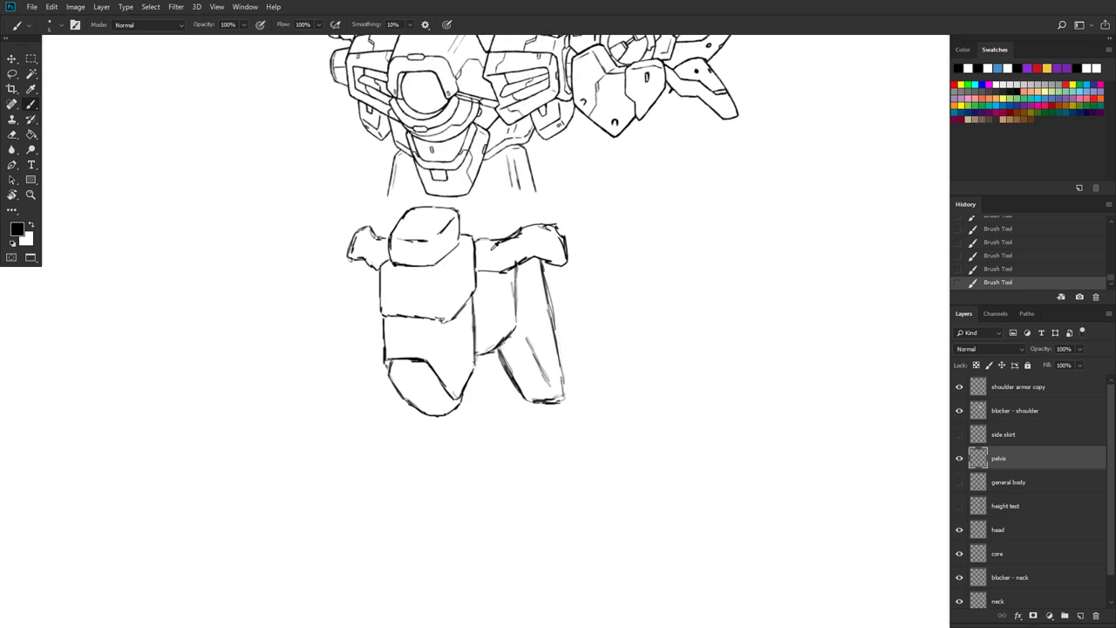
left_click_drag(555, 183, 532, 353)
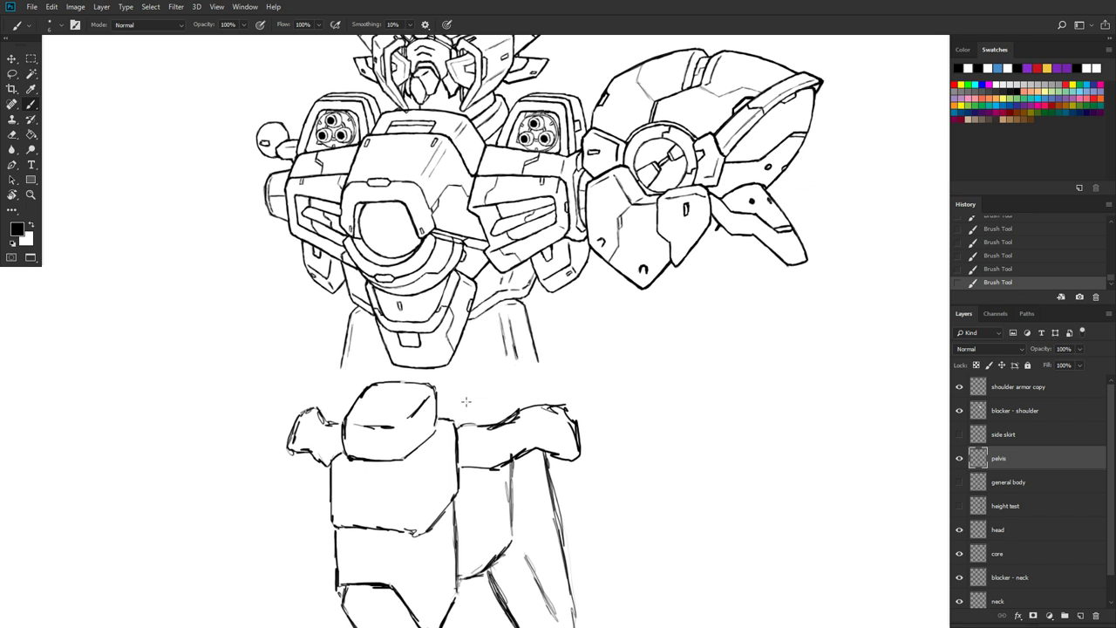
left_click(9, 77)
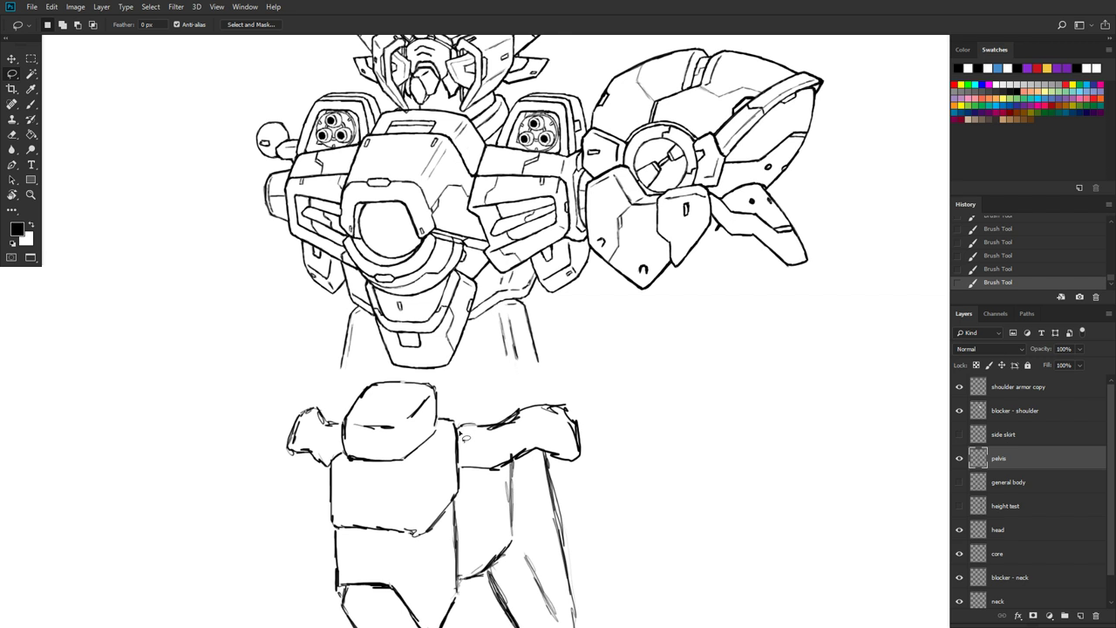
mouse_move(455, 426)
left_mouse_down()
mouse_move(508, 393)
mouse_move(567, 395)
mouse_move(588, 419)
mouse_move(591, 450)
mouse_move(574, 467)
mouse_move(516, 460)
mouse_move(474, 480)
mouse_move(457, 427)
left_mouse_up()
key("v")
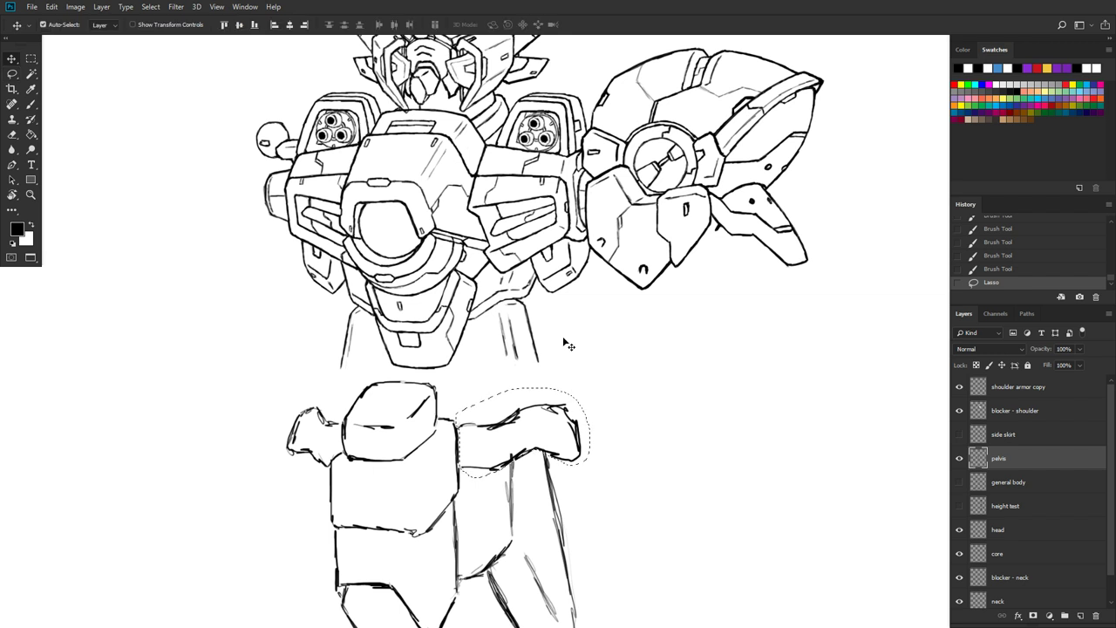
key("Up")
key("Up")
key("Up")
key("Up")
key("Up")
key("Up")
key("Up")
key("Up")
key("Up")
key("Up")
key("Up")
key("Up")
key("Up")
key("Up")
key("Up")
key("Up")
key("Up")
key("Up")
key("Up")
key("Up")
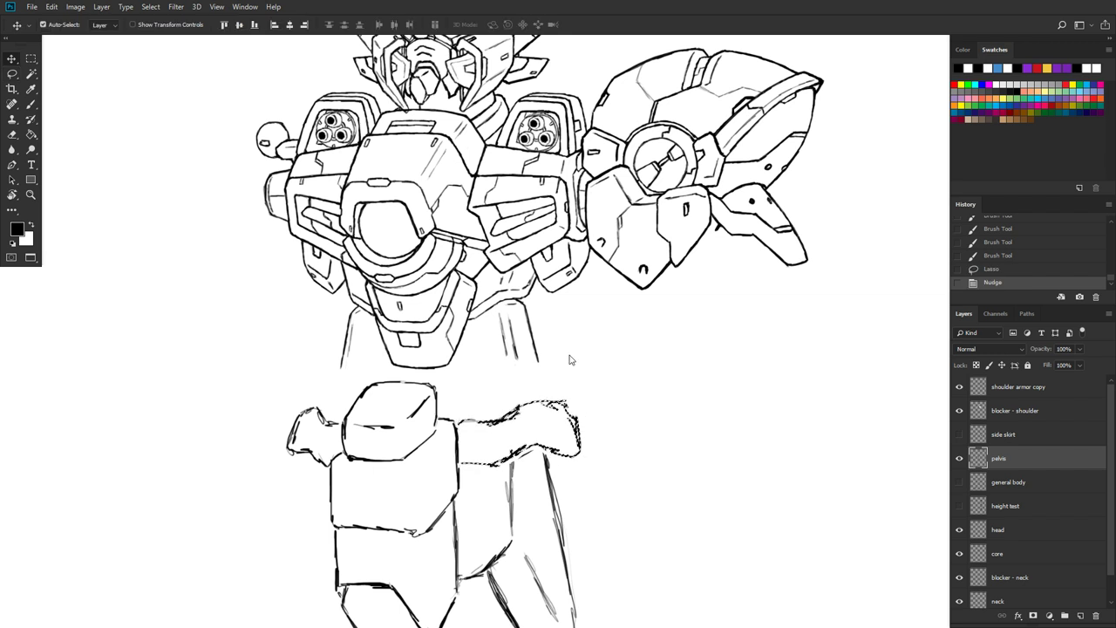
key("Up")
key("Up")
key("Up")
key("Up")
key("Up")
key("Up")
key("Up")
key("Up")
key("Up")
key("Up")
key("Up")
key("Up")
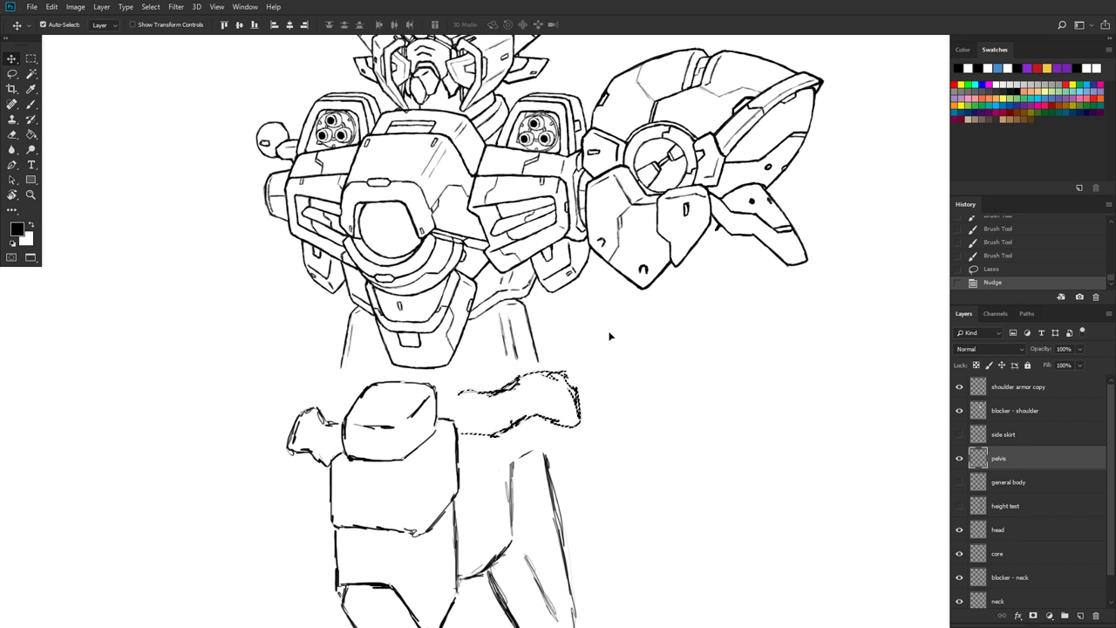
key("ctrl+d")
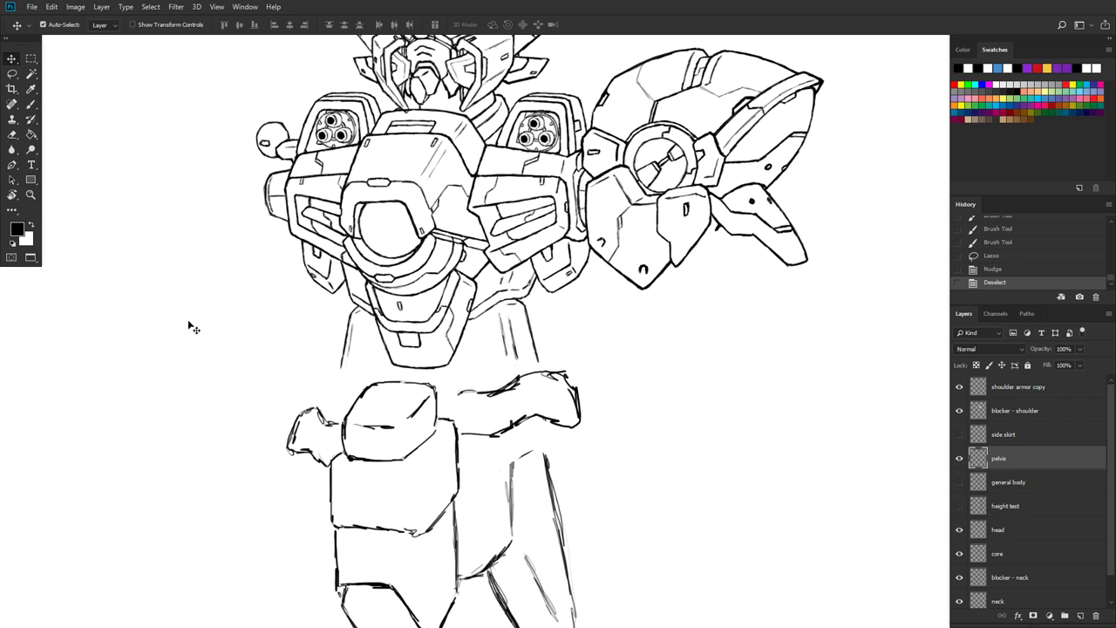
Step: Lasso the shorter hip joint arm on the opposite side, nudge it up to match the longer arm and slightly outward, and deselect
left_click(12, 74)
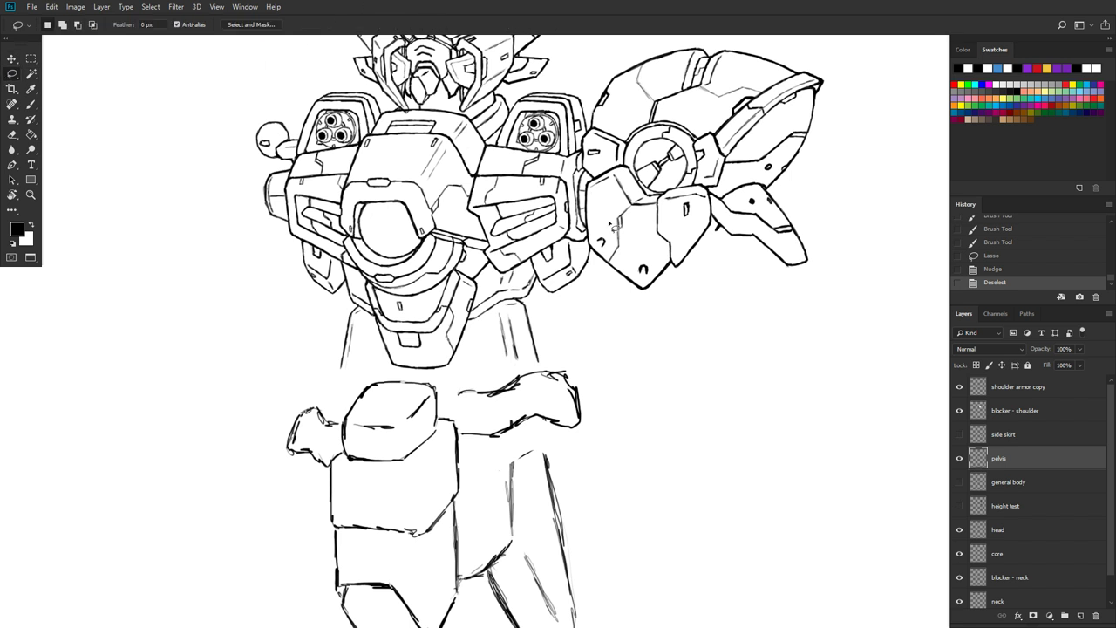
mouse_move(334, 395)
left_mouse_down()
mouse_move(338, 474)
mouse_move(281, 470)
mouse_move(282, 417)
mouse_move(334, 394)
left_mouse_up()
key("v")
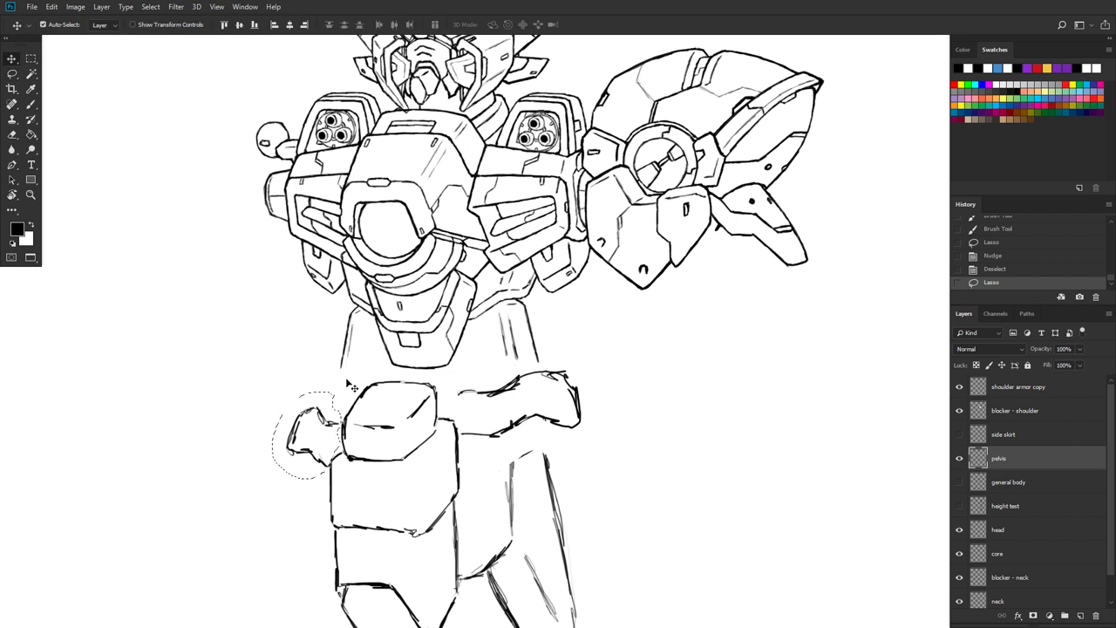
key("Left")
key("Up")
key("Up")
key("Up")
key("Up")
key("Up")
key("Up")
key("Up")
key("Up")
key("Up")
key("Up")
key("Up")
key("Up")
key("Up")
key("Up")
key("Up")
key("Up")
key("Up")
key("Up")
key("Up")
key("Up")
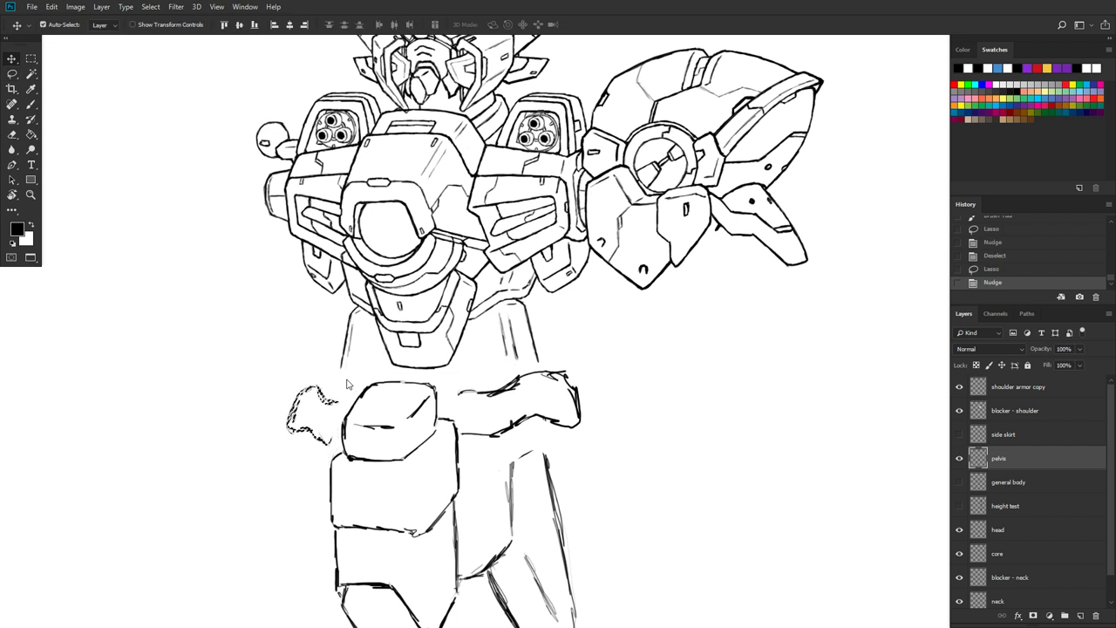
key("Up")
key("Up")
key("Up")
key("Up")
key("Up")
key("Up")
key("Up")
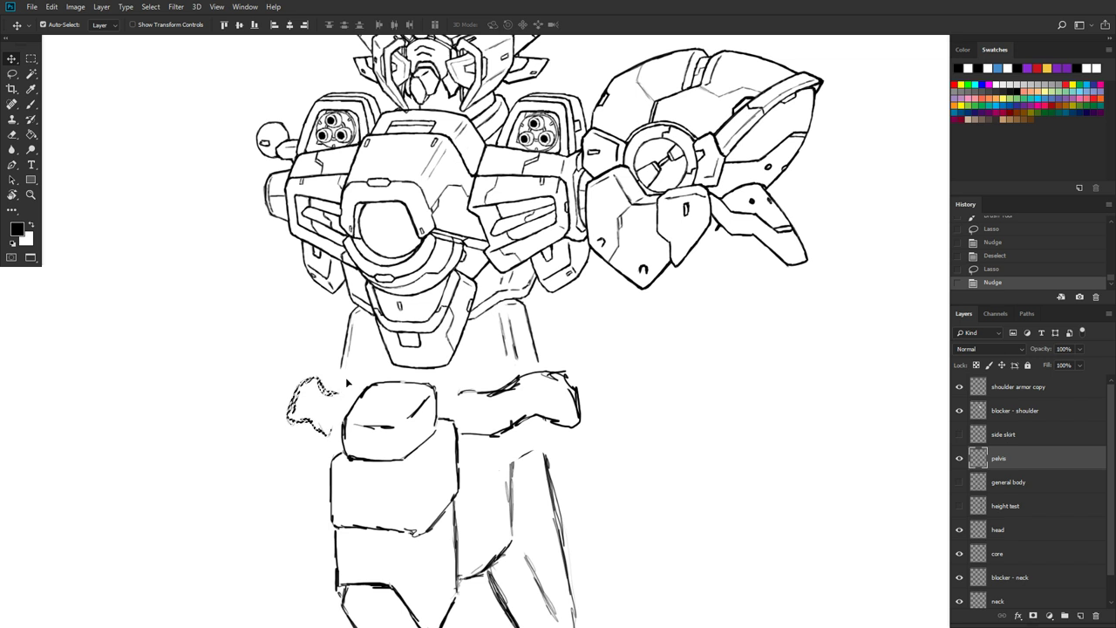
key("m")
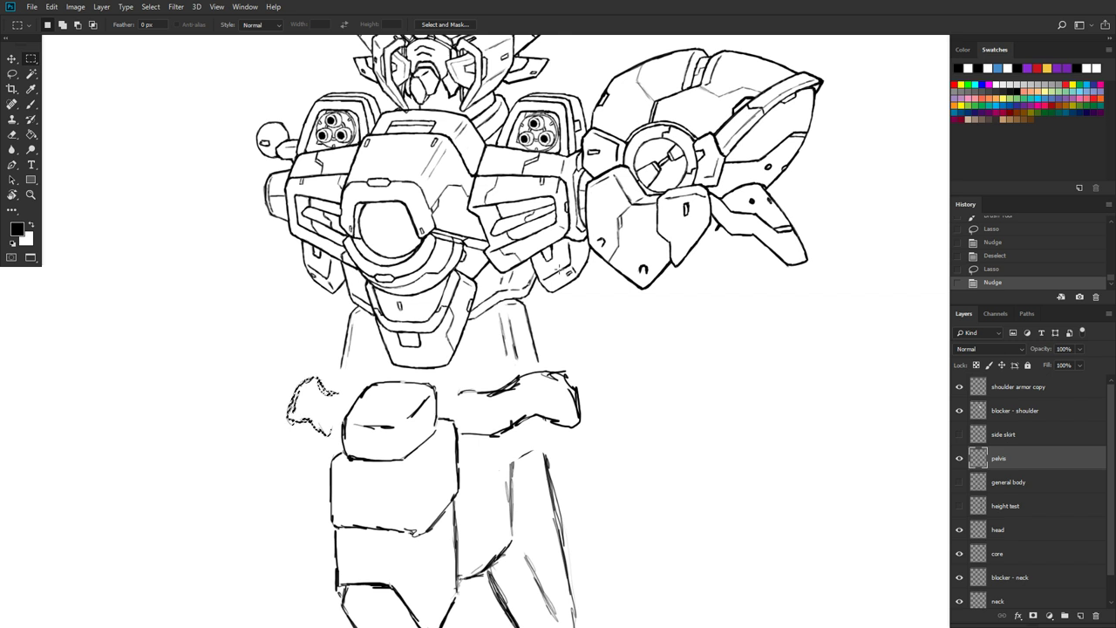
key("v")
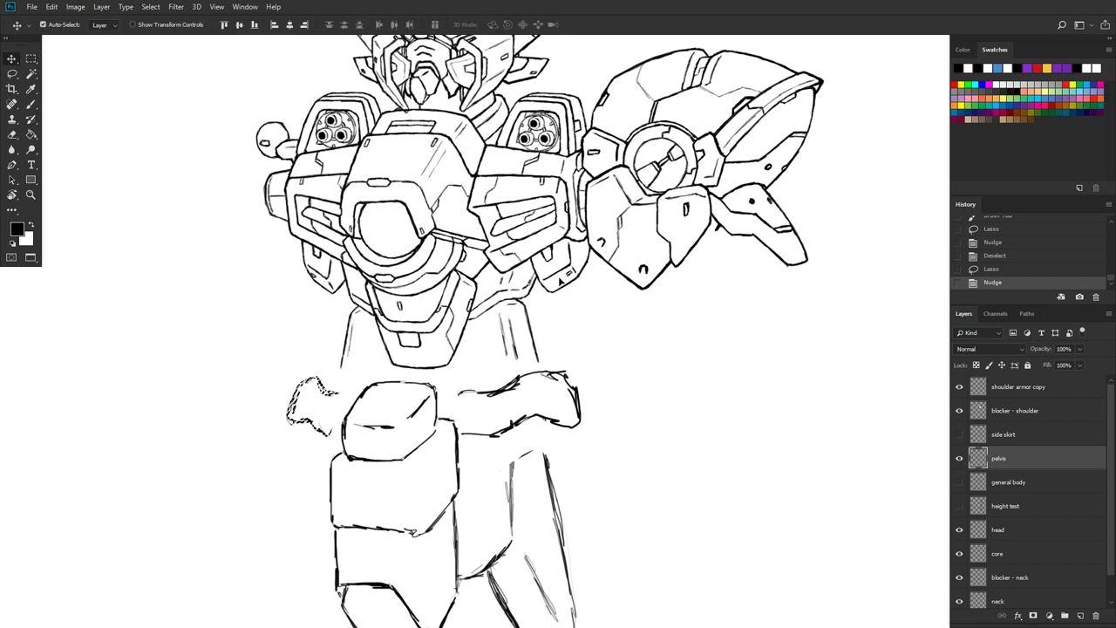
key("Left")
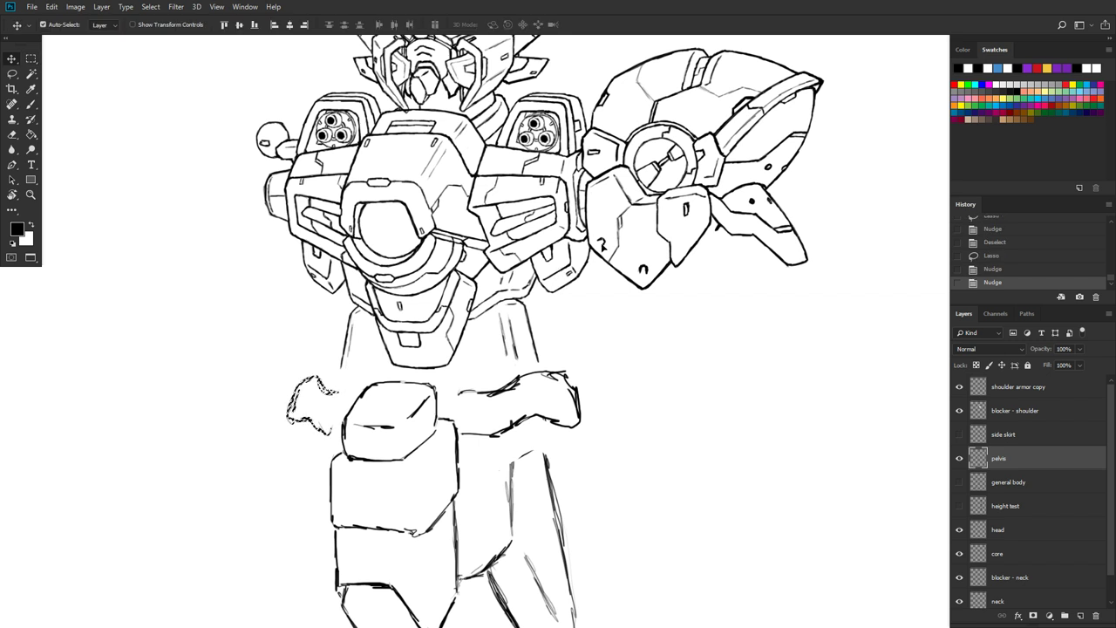
key("ctrl+d")
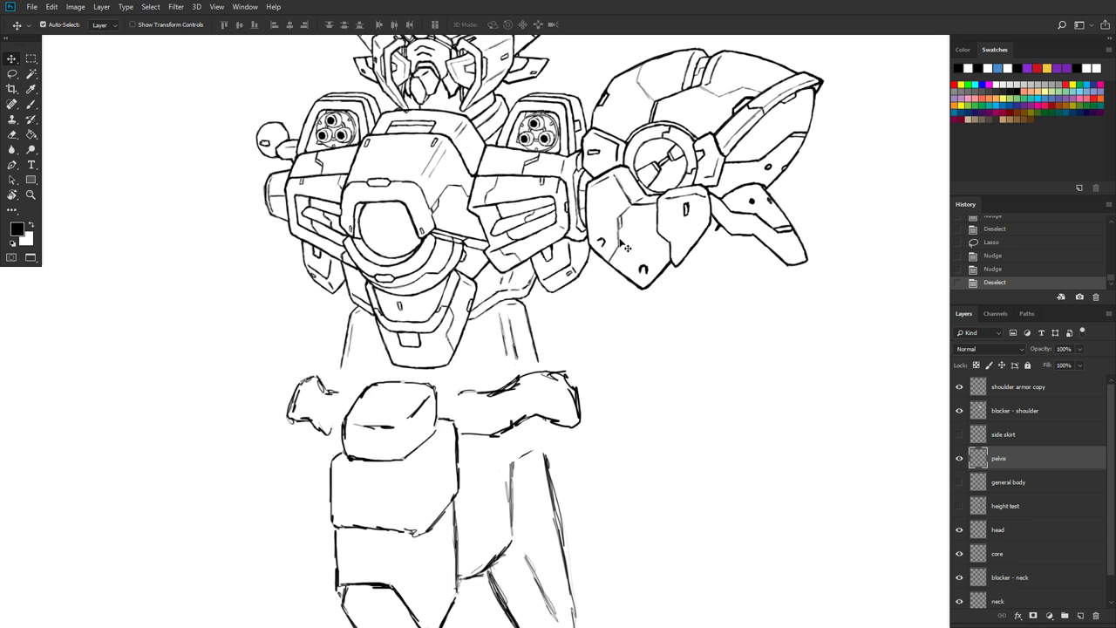
Step: Check the raised hip joint arms against the rough sketch by toggling the general body layer, leaving it hidden
scroll(661, 319, "down", 3)
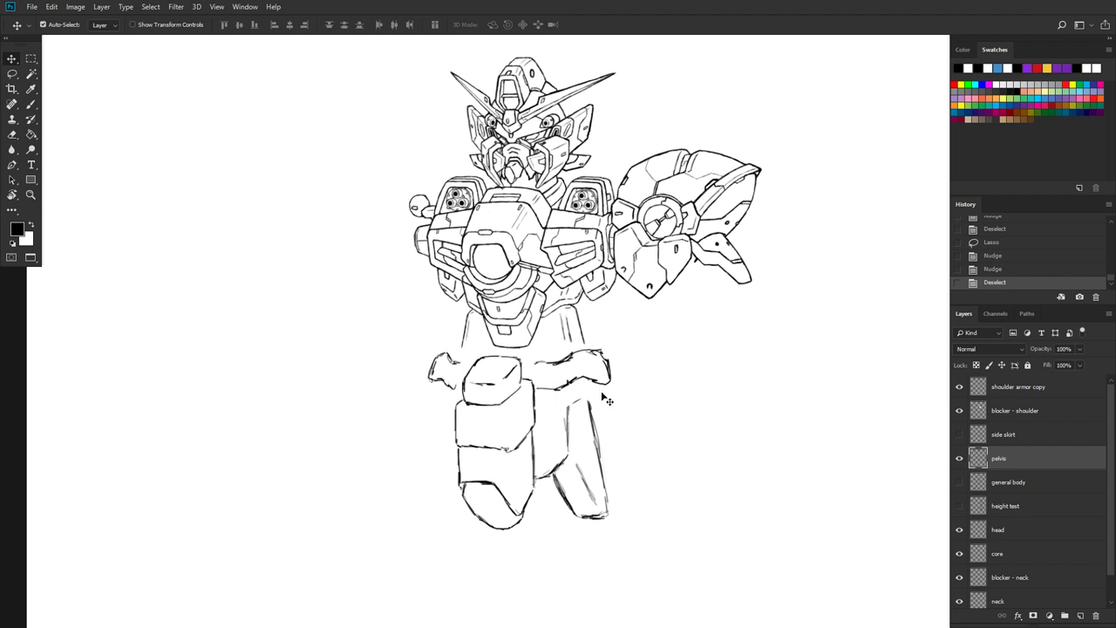
left_click(960, 483)
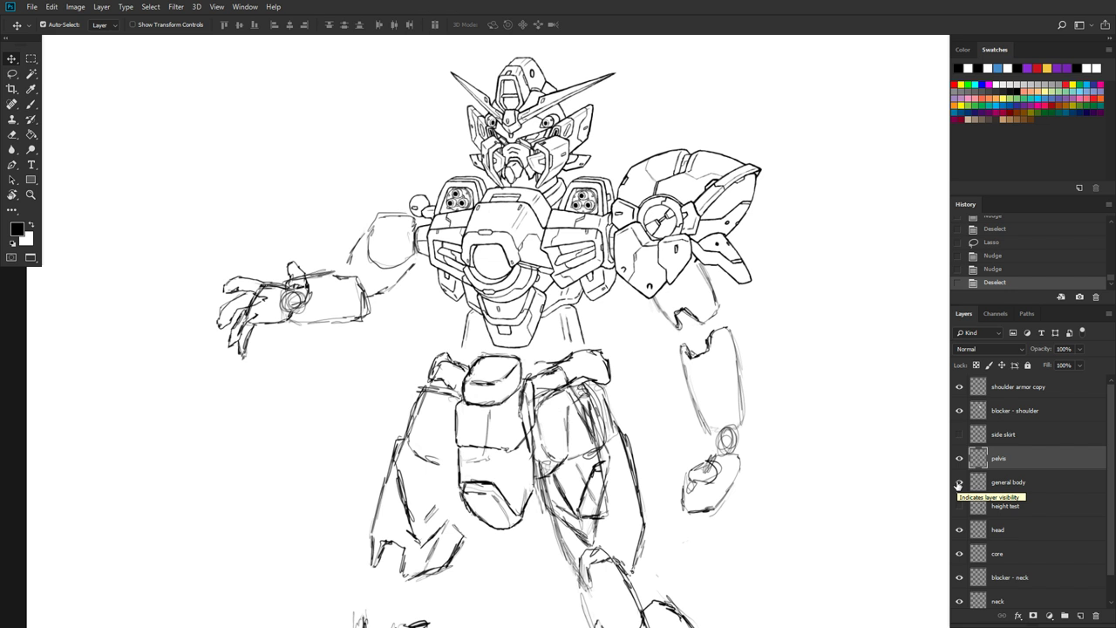
left_click(959, 483)
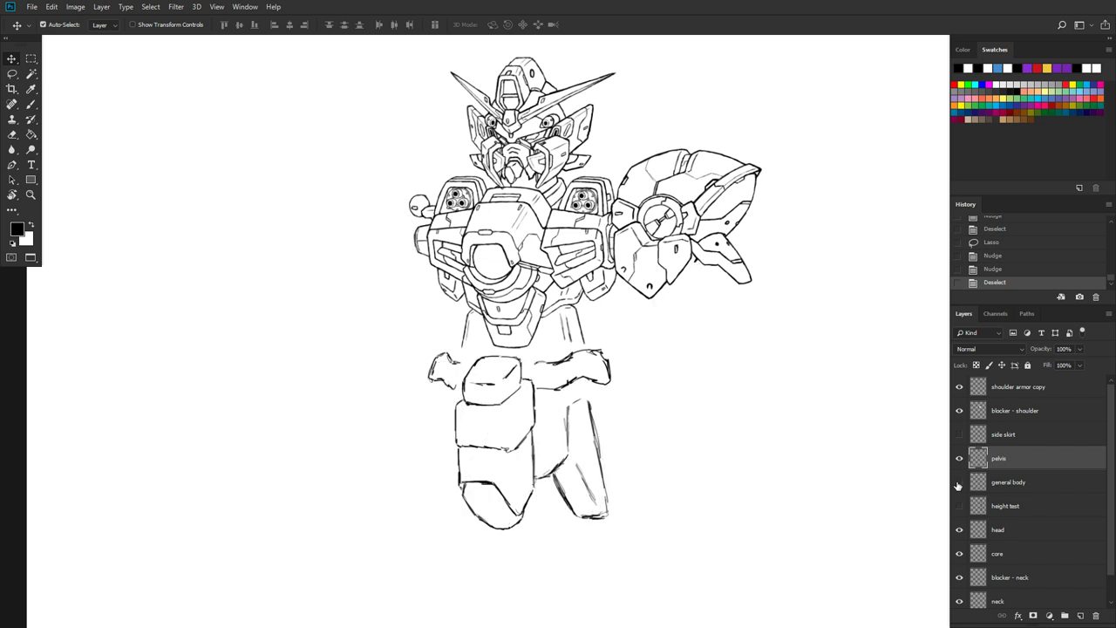
left_click(959, 483)
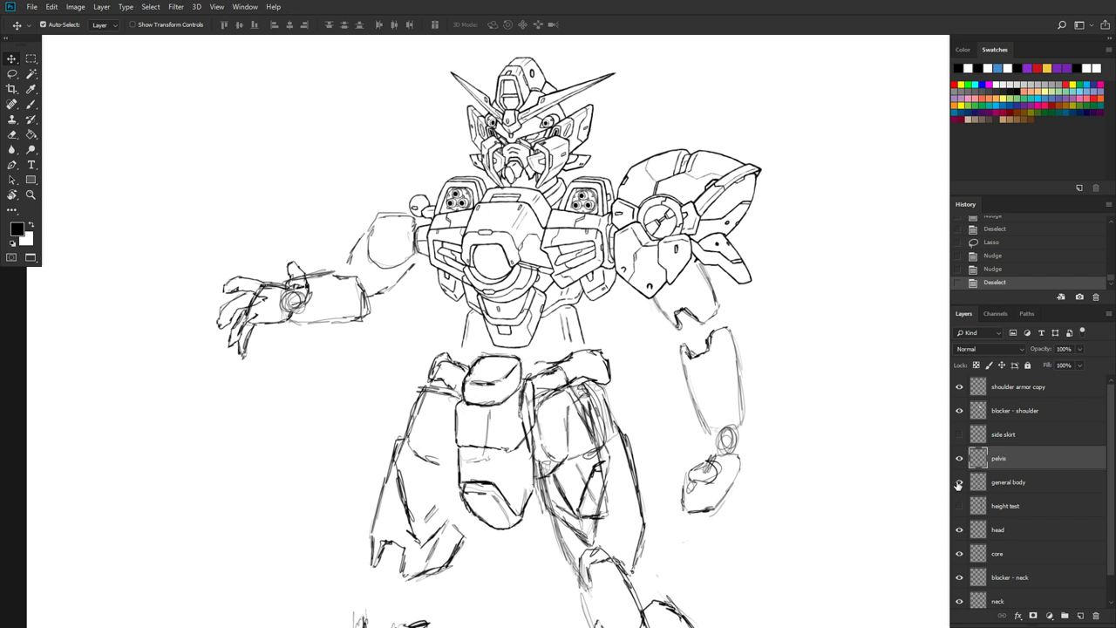
left_click(959, 482)
left_click(959, 482)
left_click(959, 483)
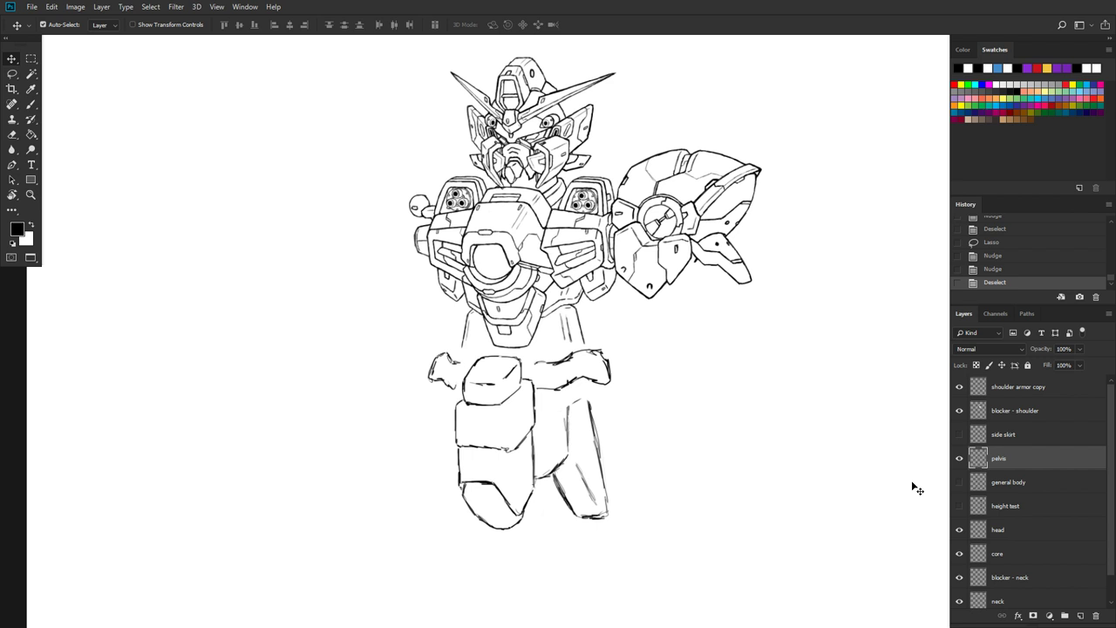
Step: Brush the recessed side panel's lower edge further down, erase its old edge, and extend its side up to the longer hip joint arm
left_click(33, 104)
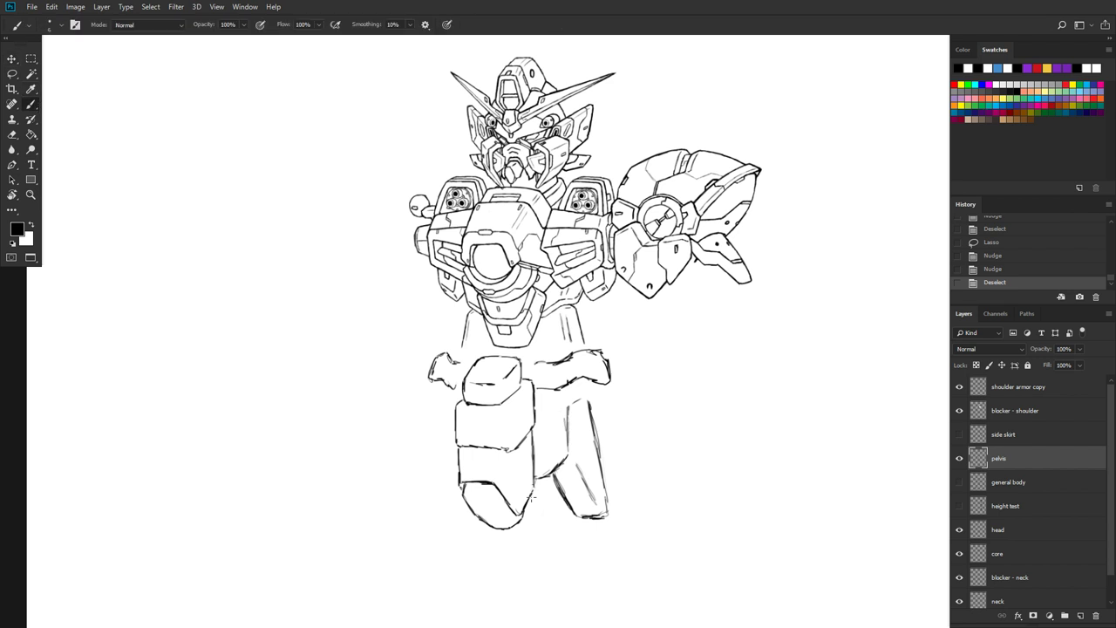
mouse_move(533, 485)
left_mouse_down()
mouse_move(530, 498)
mouse_move(542, 502)
mouse_move(563, 480)
left_mouse_up()
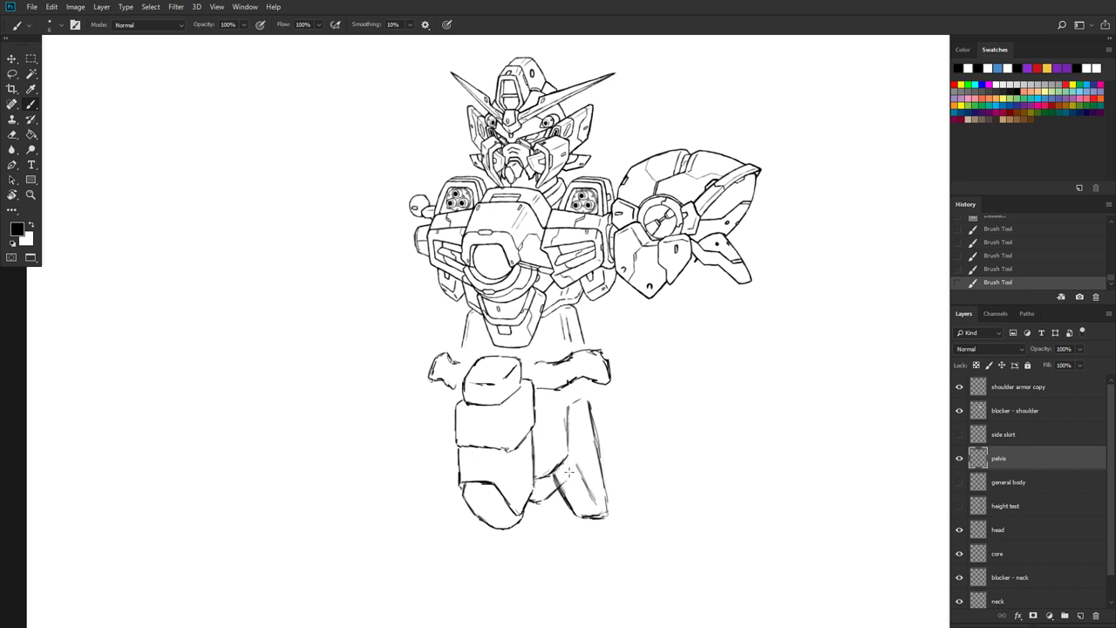
left_click_drag(568, 469, 567, 478)
key("e")
mouse_move(557, 479)
left_mouse_down()
mouse_move(572, 416)
mouse_move(568, 443)
left_mouse_up()
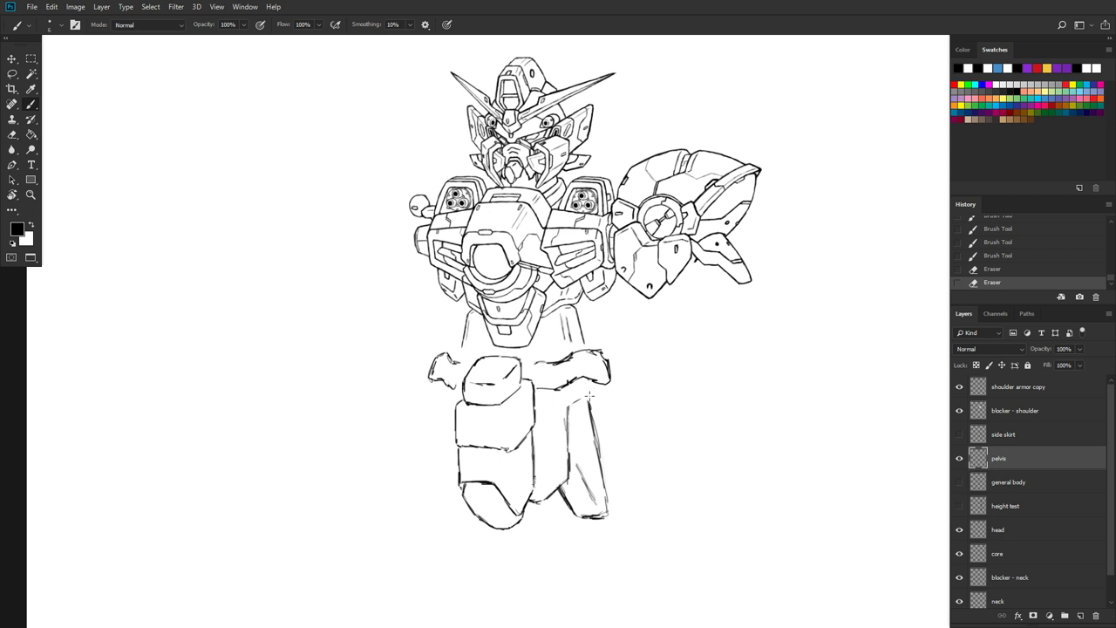
left_click_drag(575, 397, 576, 381)
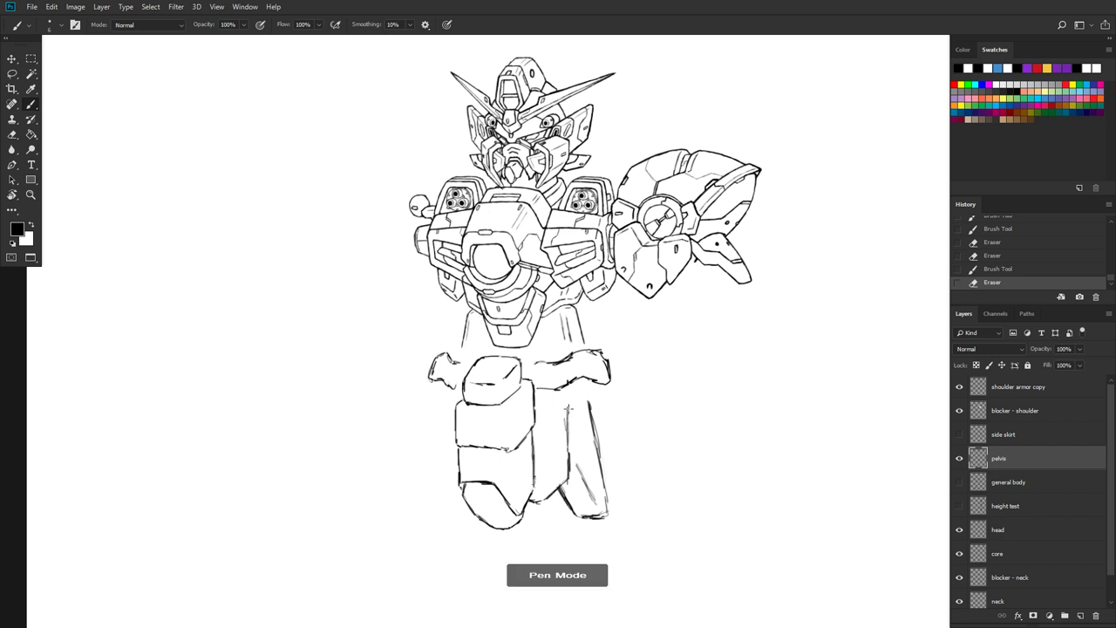
mouse_move(566, 402)
left_mouse_down()
mouse_move(567, 380)
mouse_move(584, 394)
mouse_move(585, 382)
left_mouse_up()
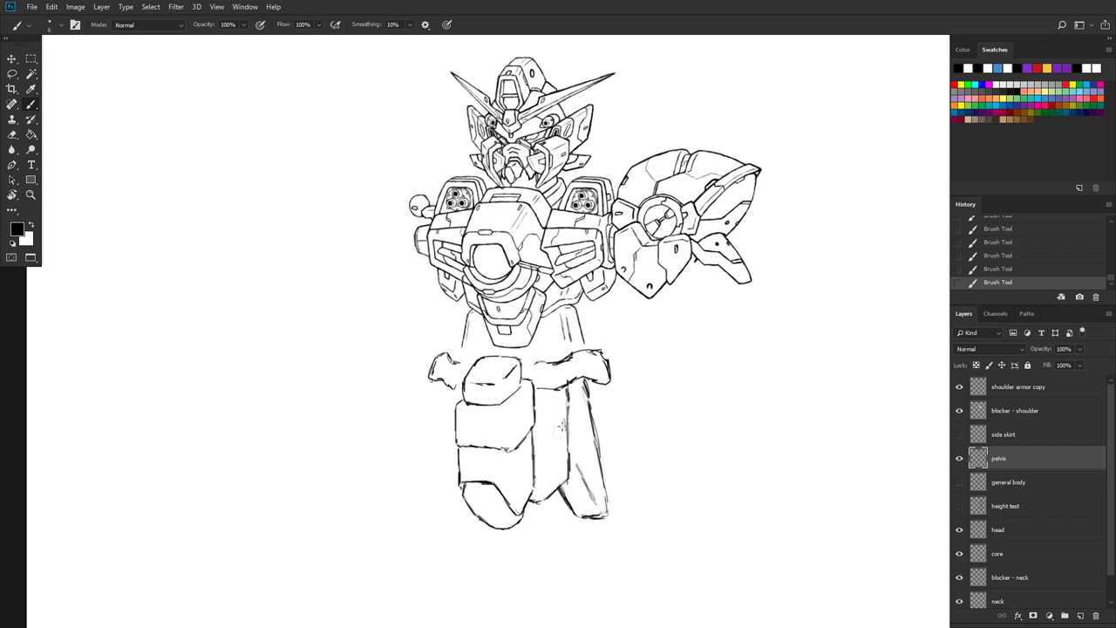
left_click_drag(558, 423, 556, 444)
mouse_move(558, 418)
left_mouse_down()
mouse_move(598, 423)
mouse_move(596, 441)
mouse_move(555, 443)
mouse_move(584, 442)
mouse_move(598, 421)
left_mouse_up()
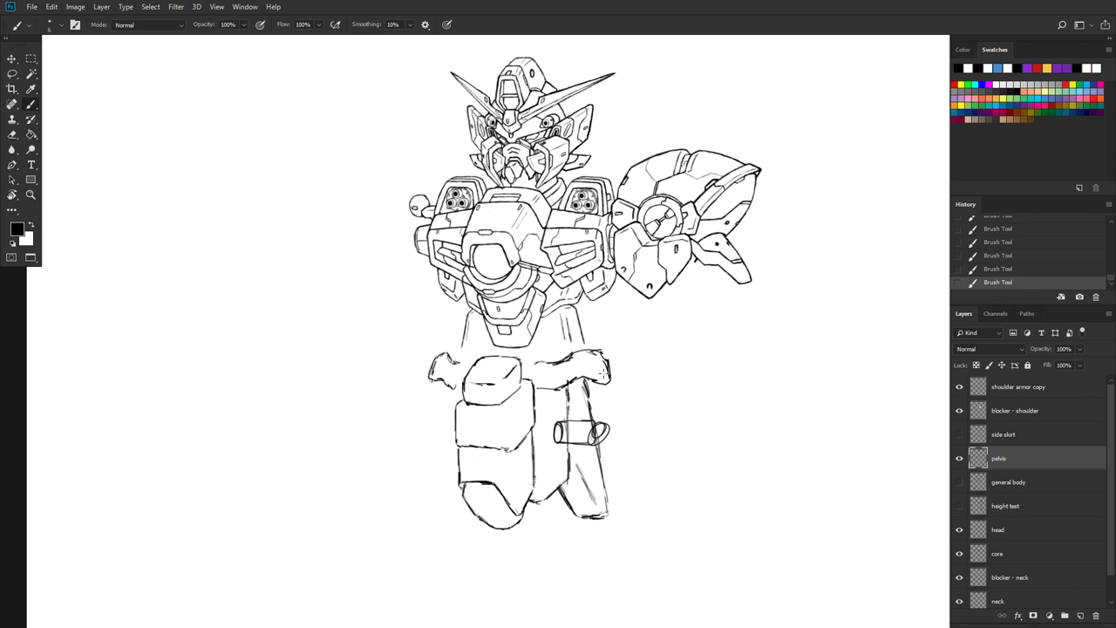
left_click(1005, 269)
left_click(1009, 255)
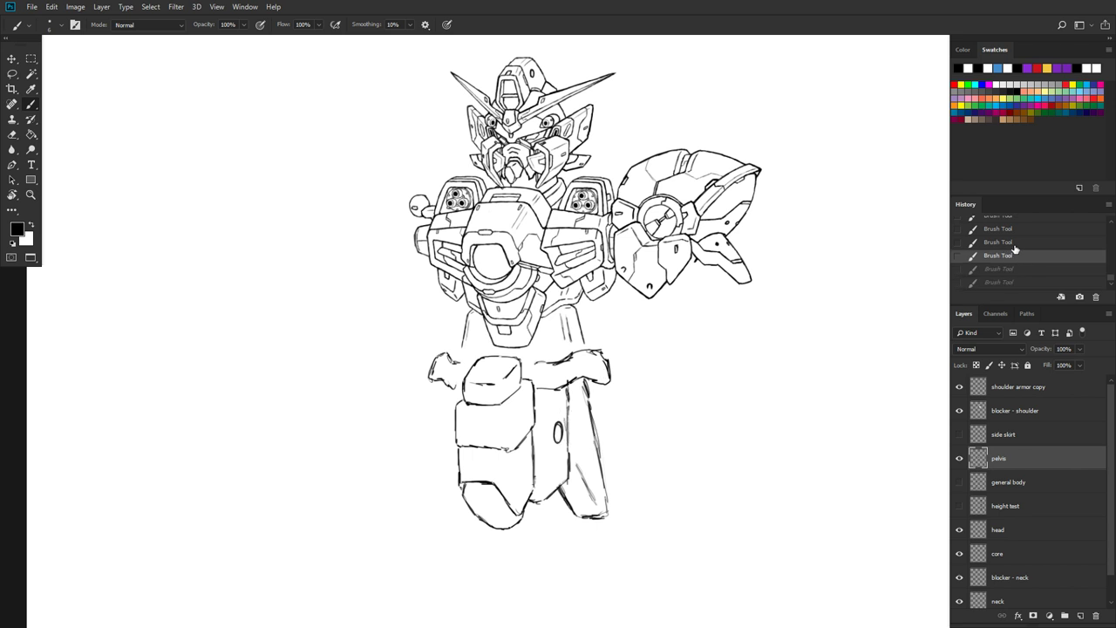
left_click(1012, 243)
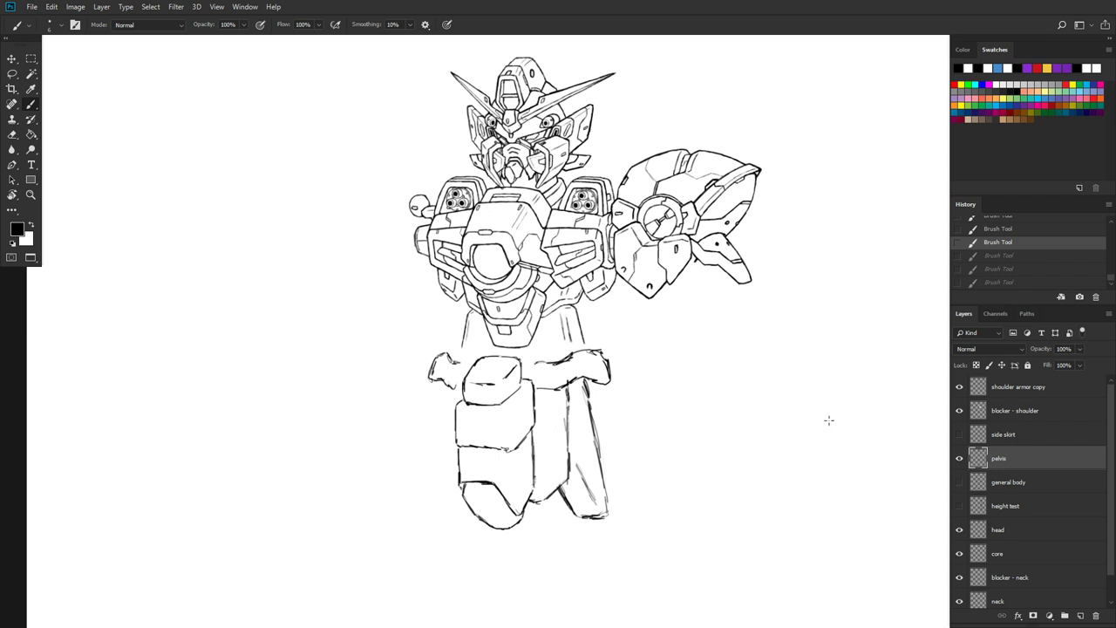
Step: Switch to Chrome, examine the pelvis, hip and leg armor in the Wing Gundam HY Custom profile artwork, and return to Photoshop
key("super")
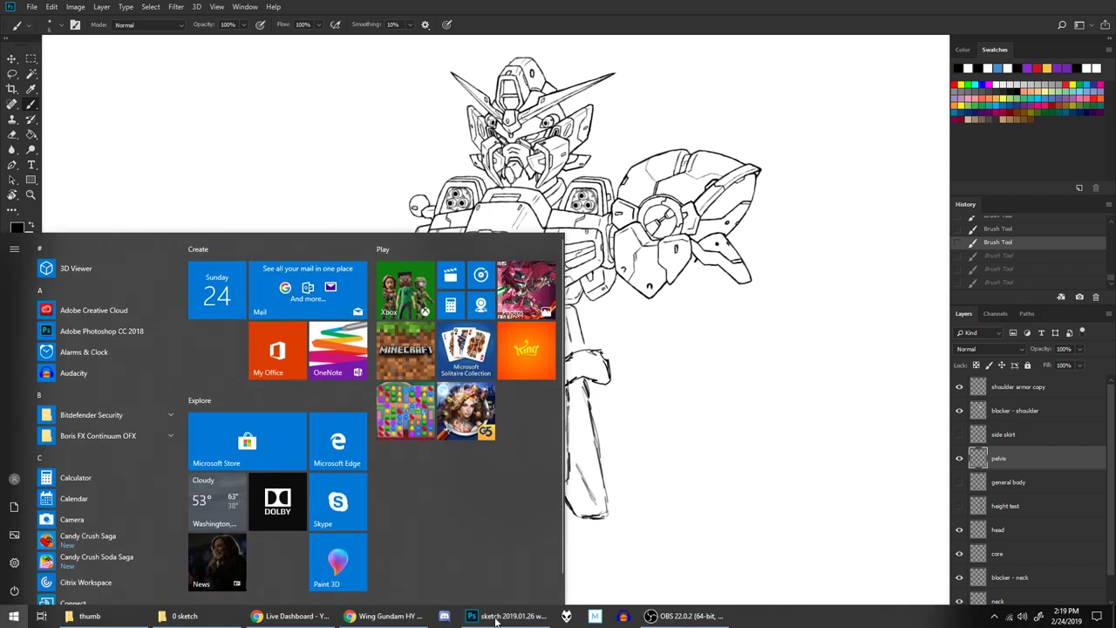
key("super")
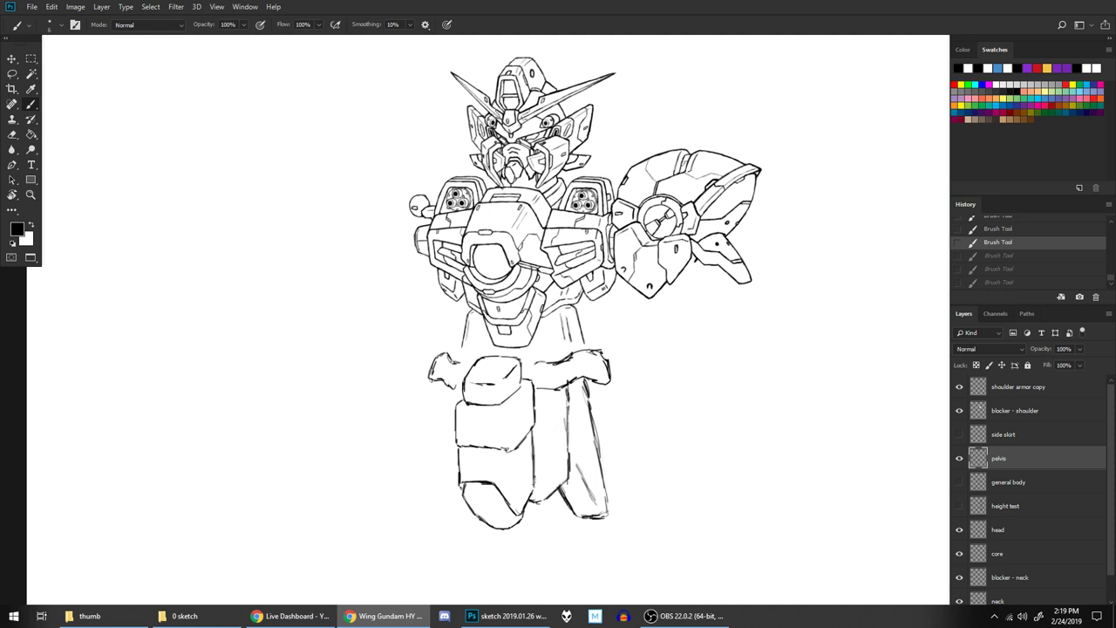
left_click(383, 615)
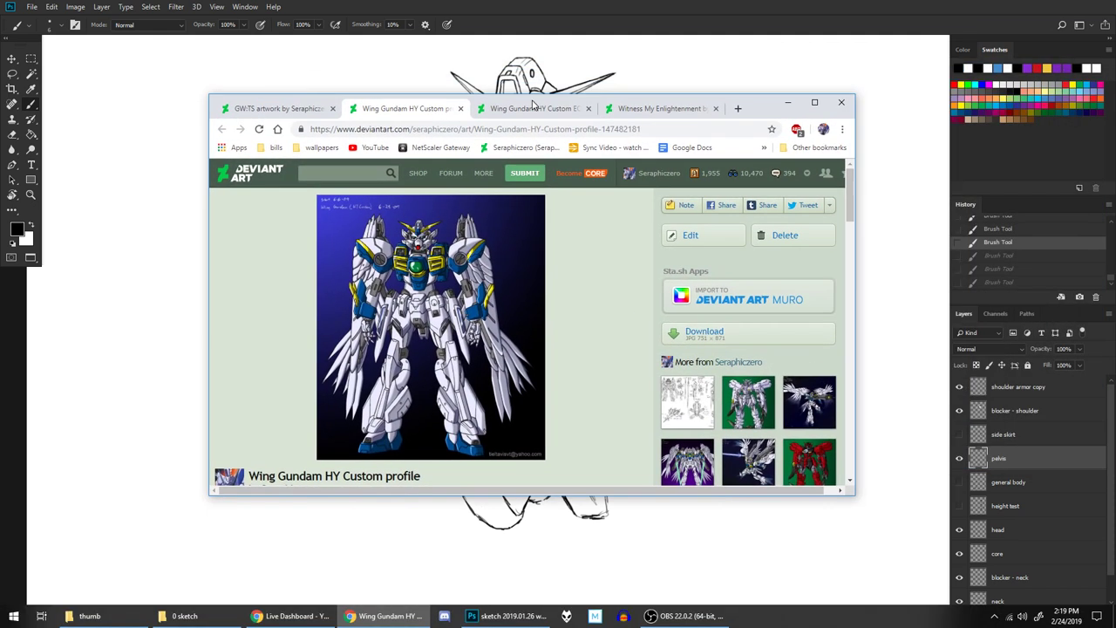
left_click(476, 284)
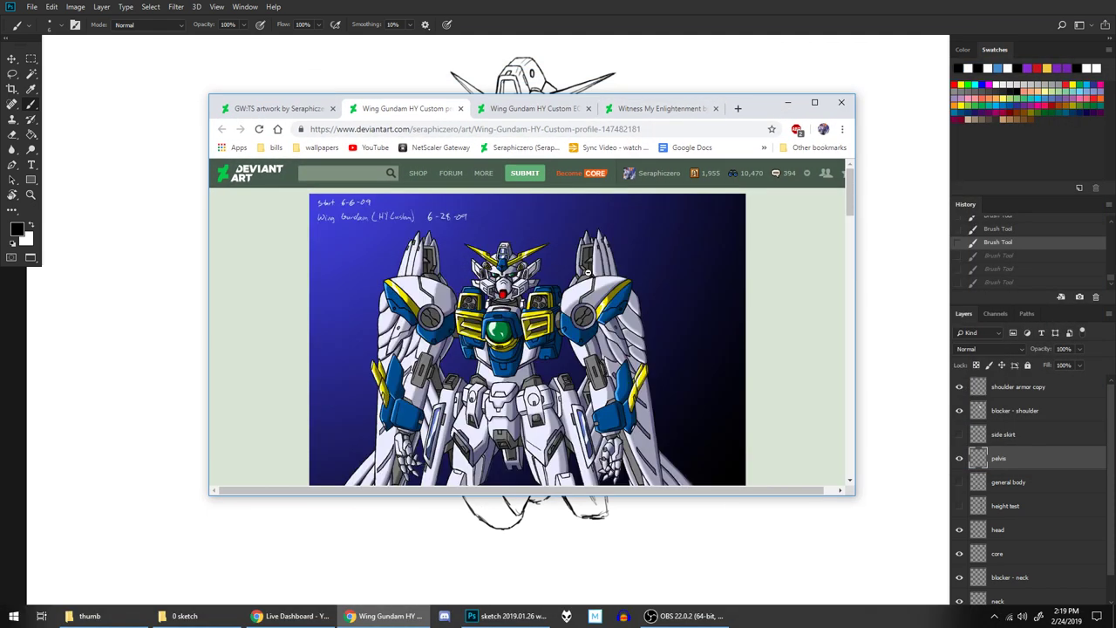
scroll(598, 281, "down", 1)
scroll(588, 264, "up", 1)
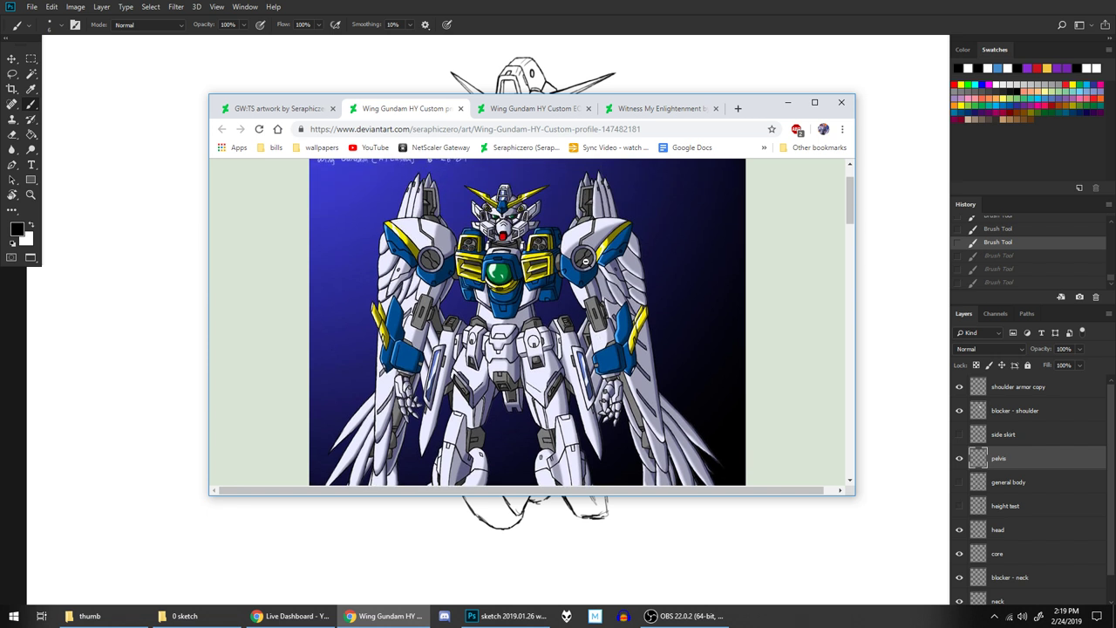
scroll(585, 261, "down", 3)
scroll(541, 314, "up", 2)
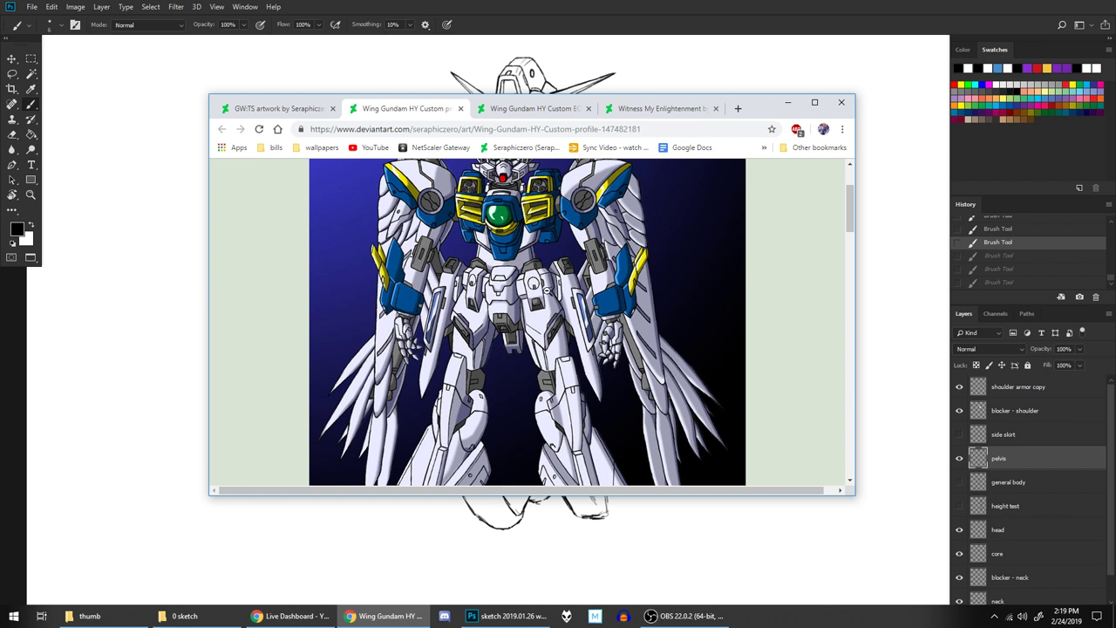
left_click(568, 419)
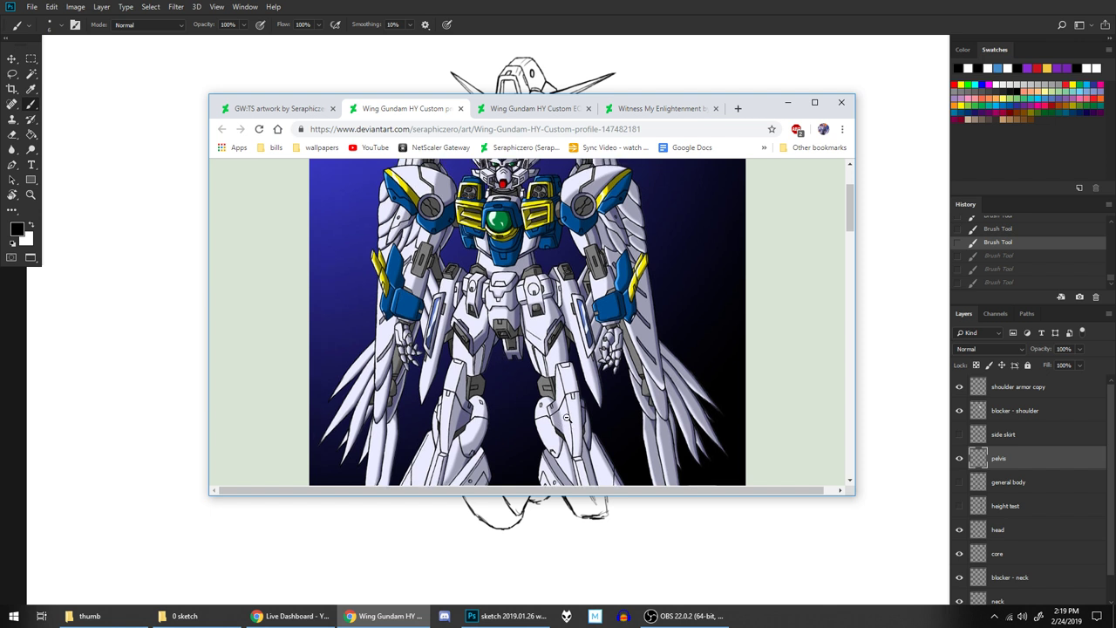
left_click(523, 350)
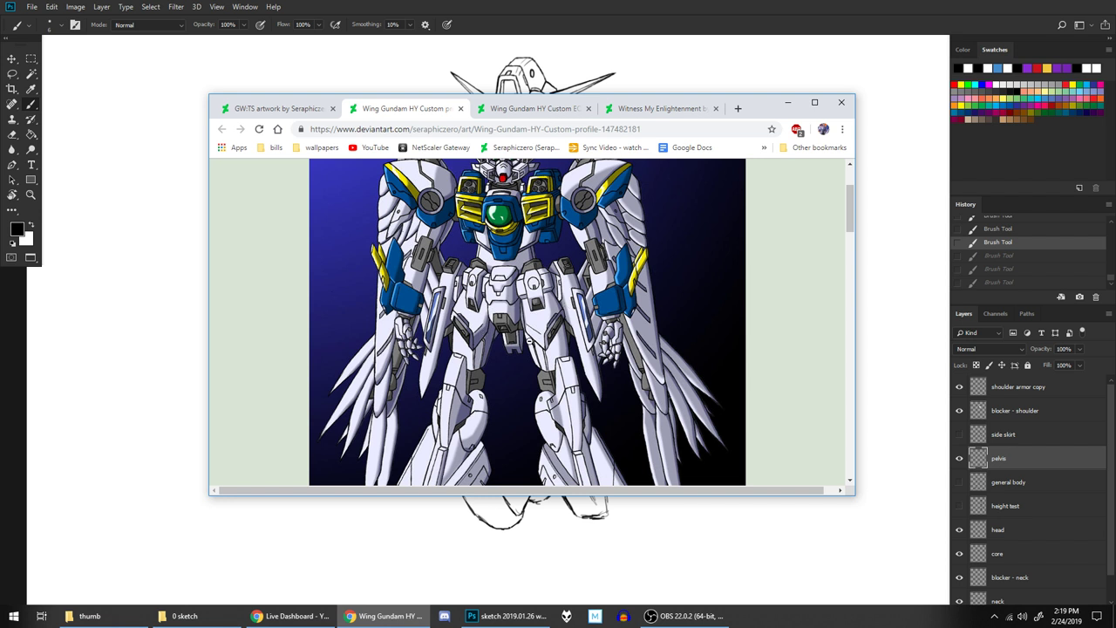
scroll(529, 341, "down", 1)
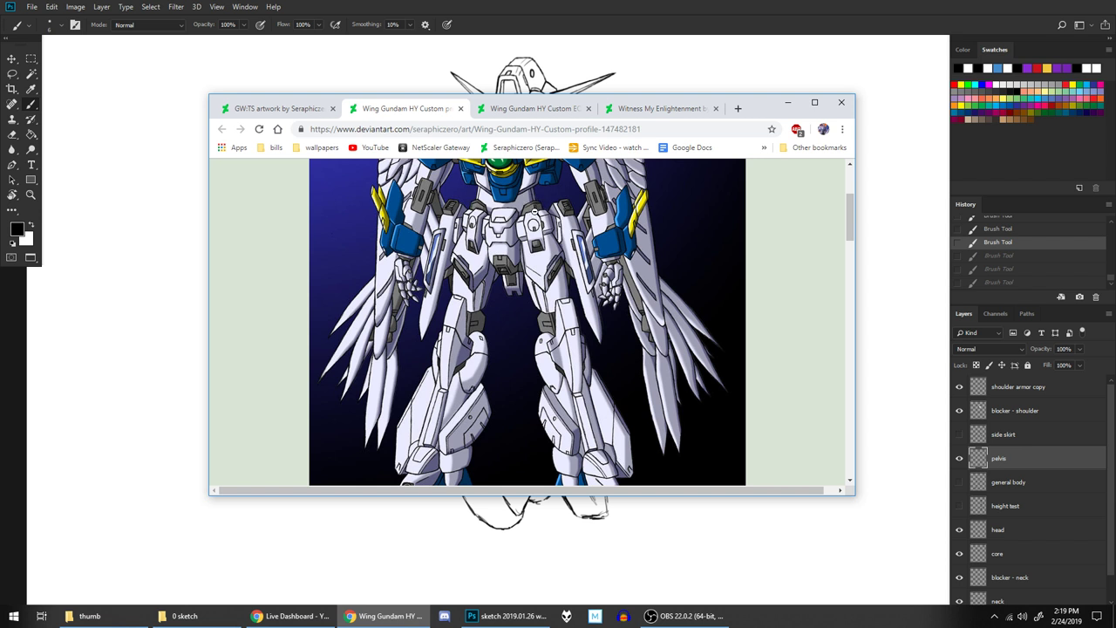
scroll(535, 213, "up", 1)
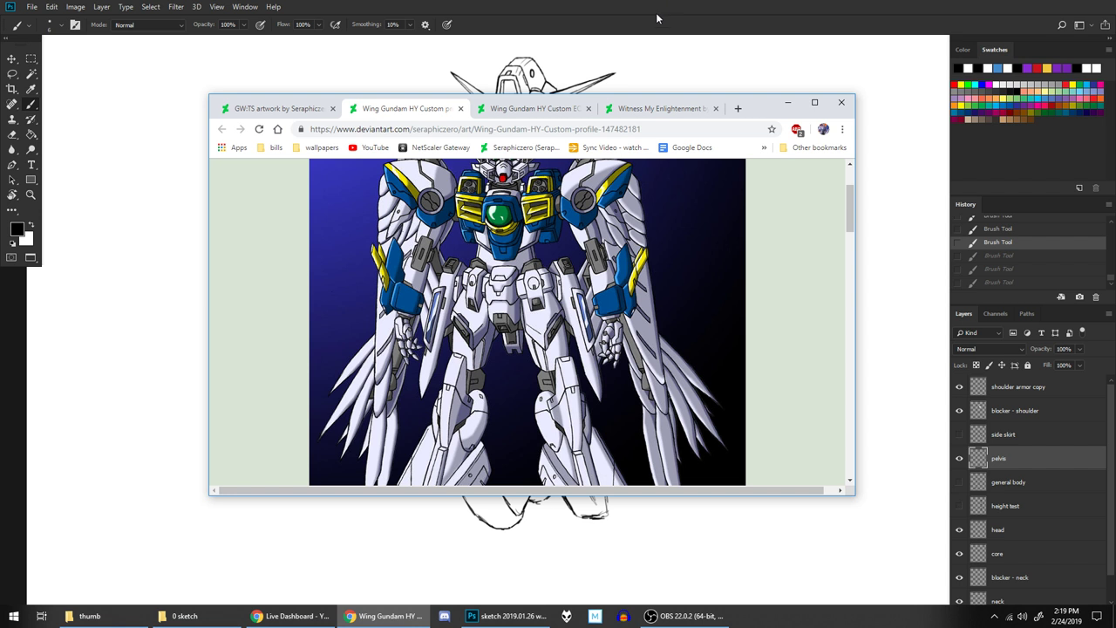
left_click(506, 614)
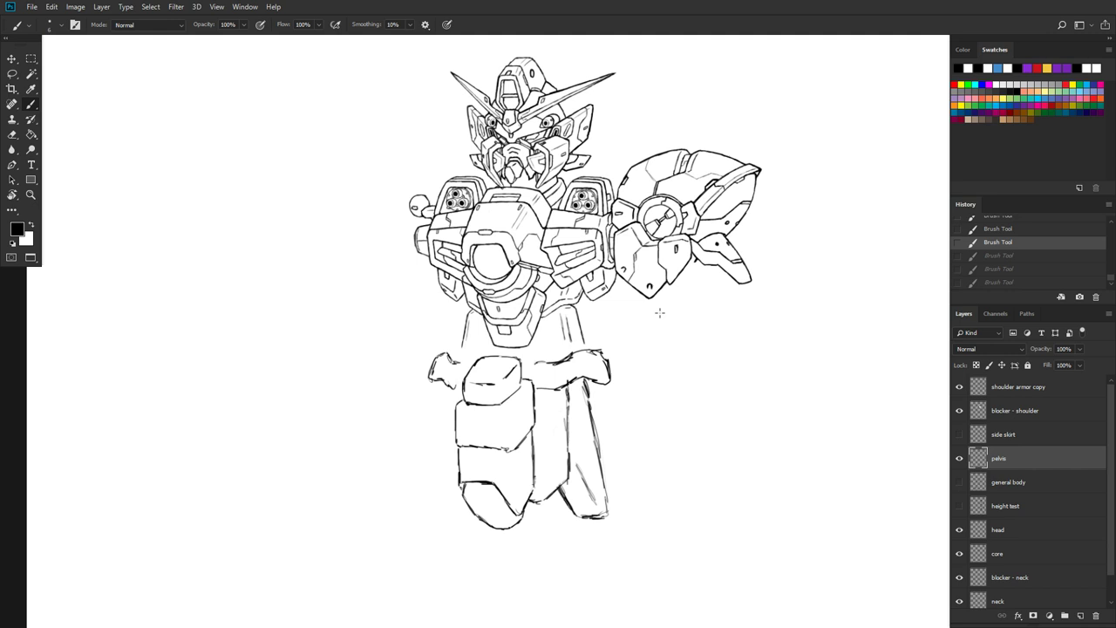
Step: Ink the inner ends of both hip joint arms down toward the pelvis and a diagonal edge rising from the middle panel's corner
scroll(611, 345, "up", 3)
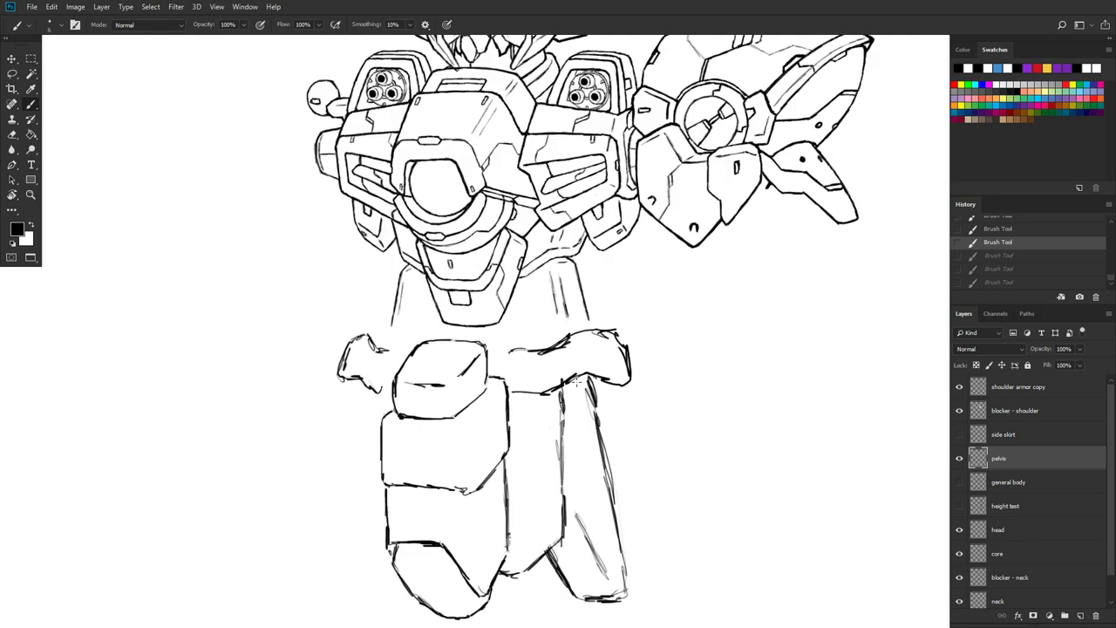
scroll(634, 351, "down", 3)
scroll(633, 351, "up", 1)
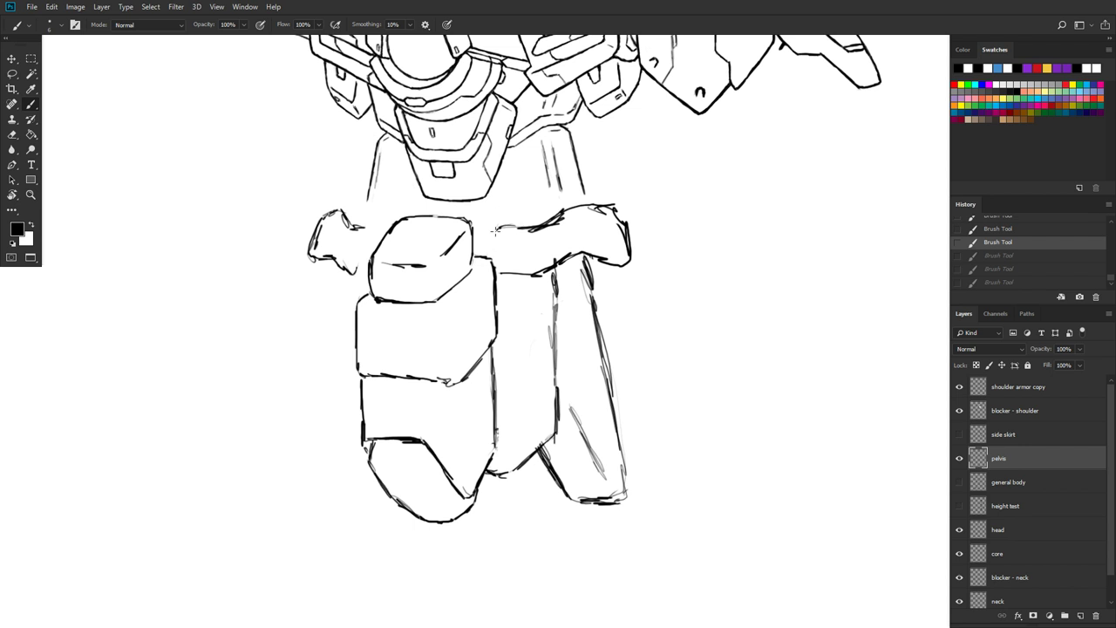
key("ctrl+shift+z")
key("ctrl+shift+z")
key("ctrl+shift+z")
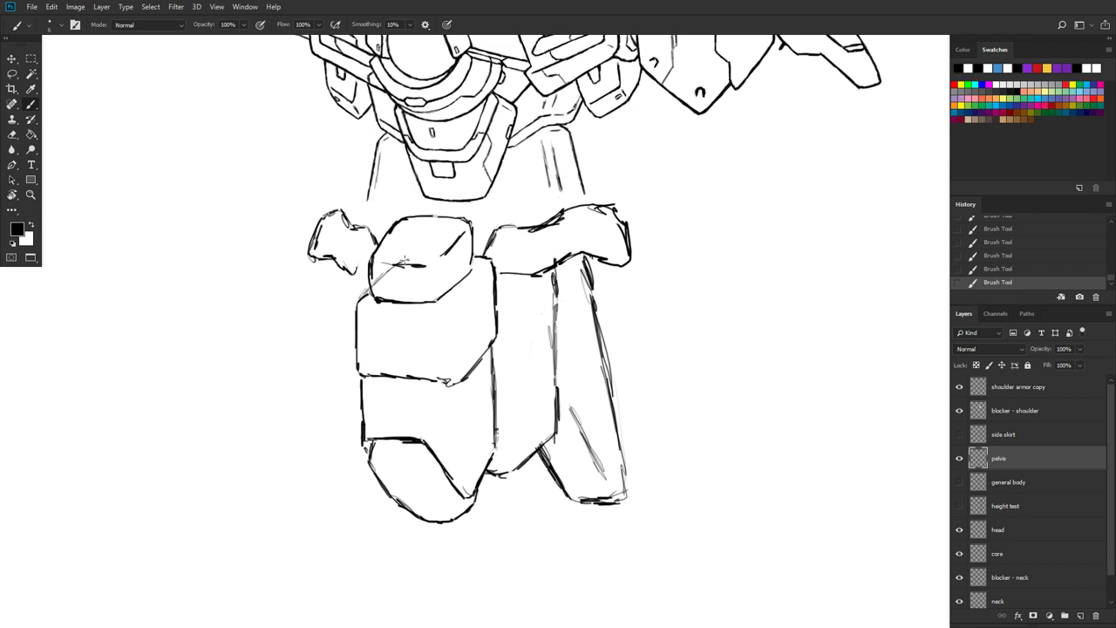
Step: Sketch the middle panel's top edge across the top pelvis block and extend the shorter hip joint arm's contour behind it
mouse_move(403, 262)
left_mouse_down()
mouse_move(467, 258)
mouse_move(403, 262)
mouse_move(407, 243)
left_mouse_up()
mouse_move(413, 234)
left_mouse_down()
mouse_move(413, 247)
mouse_move(403, 226)
mouse_move(374, 213)
left_mouse_up()
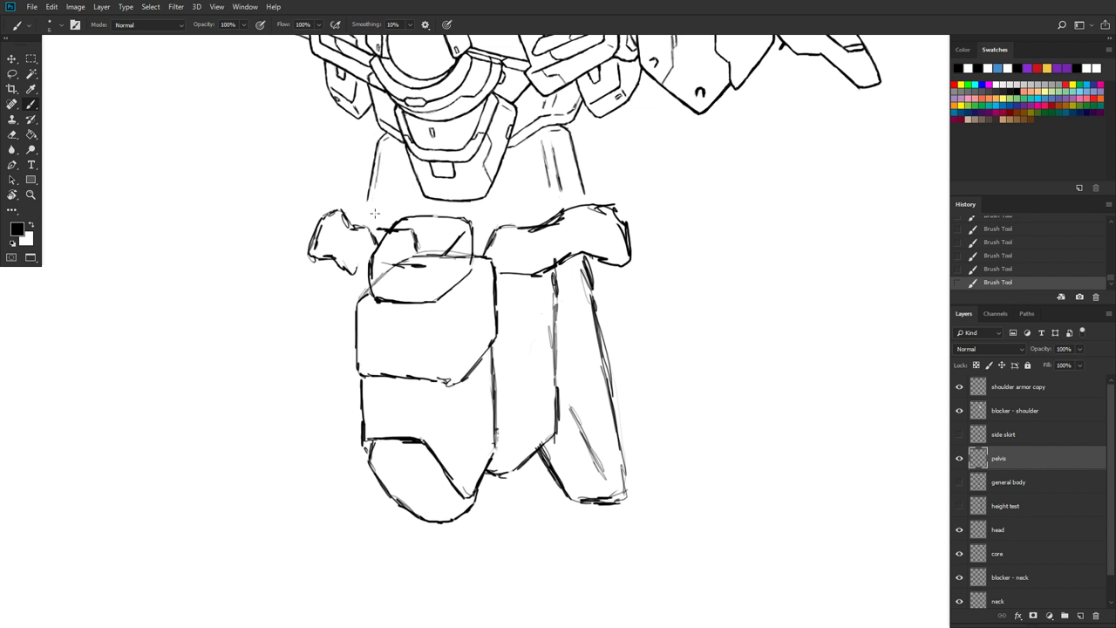
mouse_move(381, 228)
left_mouse_down()
mouse_move(376, 210)
mouse_move(355, 204)
mouse_move(314, 248)
mouse_move(307, 228)
mouse_move(340, 208)
mouse_move(349, 228)
mouse_move(375, 240)
left_mouse_up()
Step: Replace the shorter hip joint arm's outer end with a top curve closer to the pelvis, and add short strokes inside the longer arm
key("e")
mouse_move(311, 259)
left_mouse_down()
mouse_move(323, 234)
mouse_move(332, 259)
mouse_move(357, 267)
left_mouse_up()
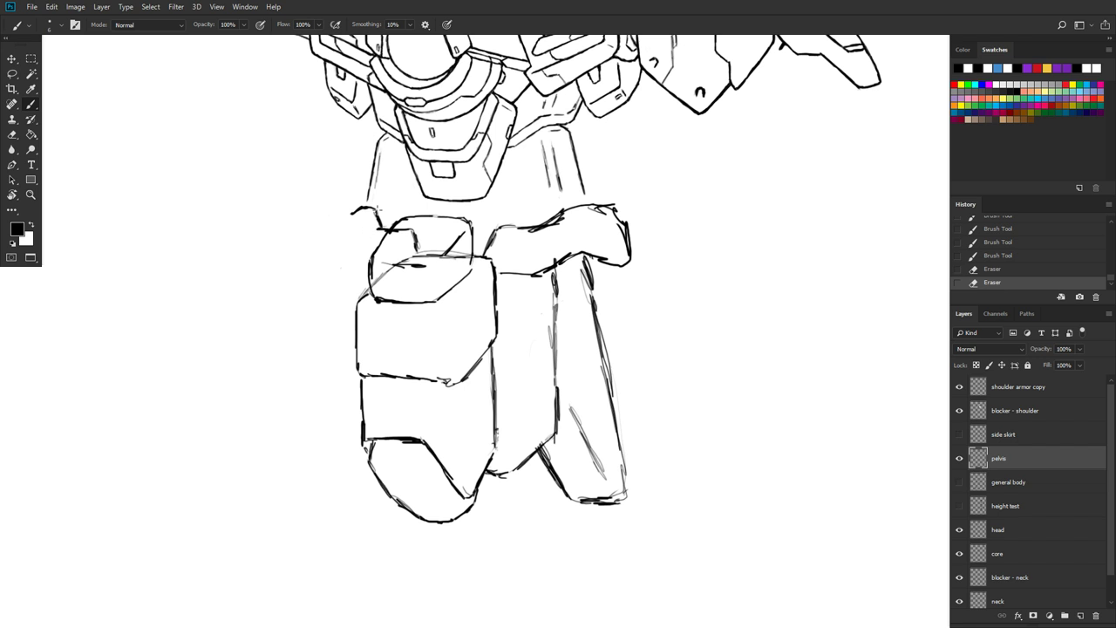
left_click_drag(366, 209, 348, 214)
left_click_drag(574, 229, 576, 243)
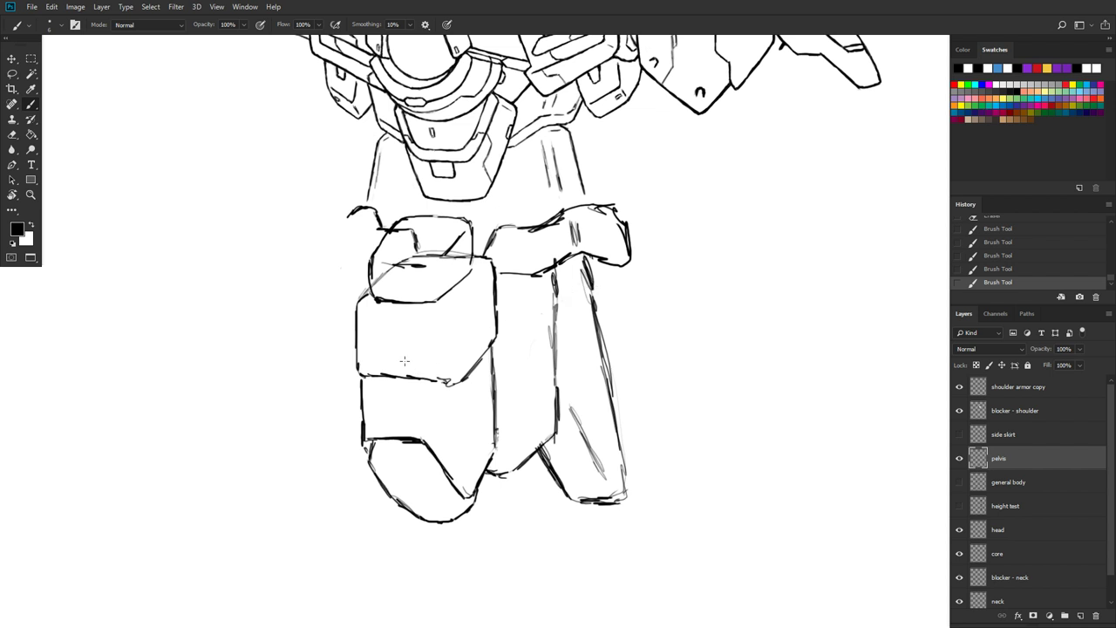
left_click_drag(420, 375, 447, 380)
Step: Ink the shorter hip joint arm's outer edge down to the middle panel's corner, erasing the stray strokes around it
left_click_drag(348, 211, 339, 253)
mouse_move(359, 208)
left_mouse_down()
mouse_move(335, 243)
mouse_move(352, 201)
mouse_move(371, 210)
mouse_move(332, 229)
left_mouse_up()
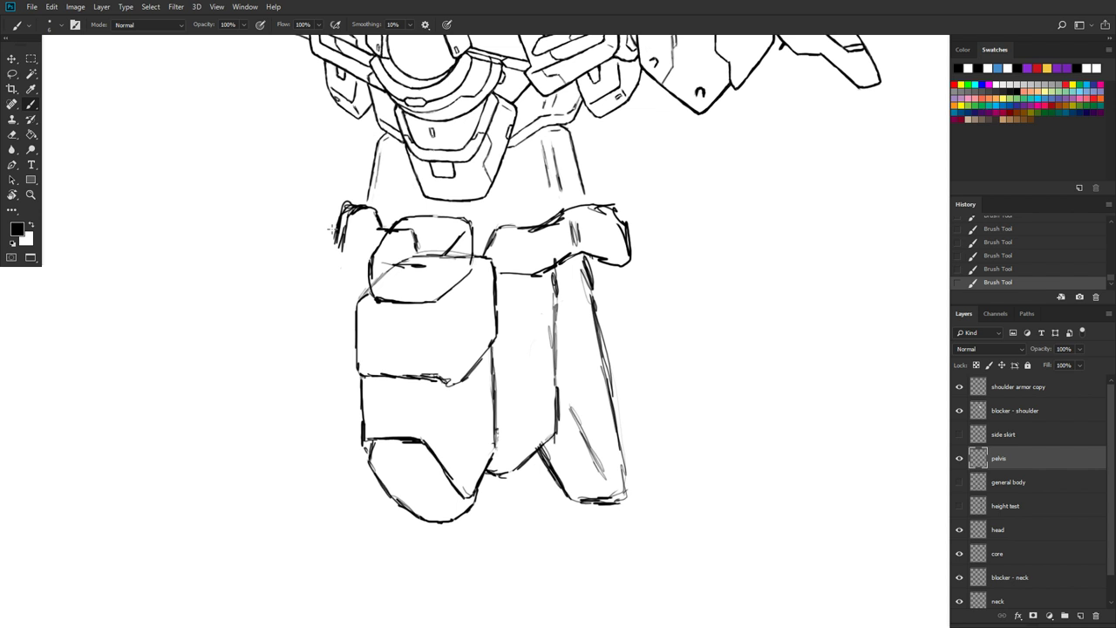
mouse_move(333, 229)
left_mouse_down()
mouse_move(345, 237)
mouse_move(341, 252)
mouse_move(358, 219)
left_mouse_up()
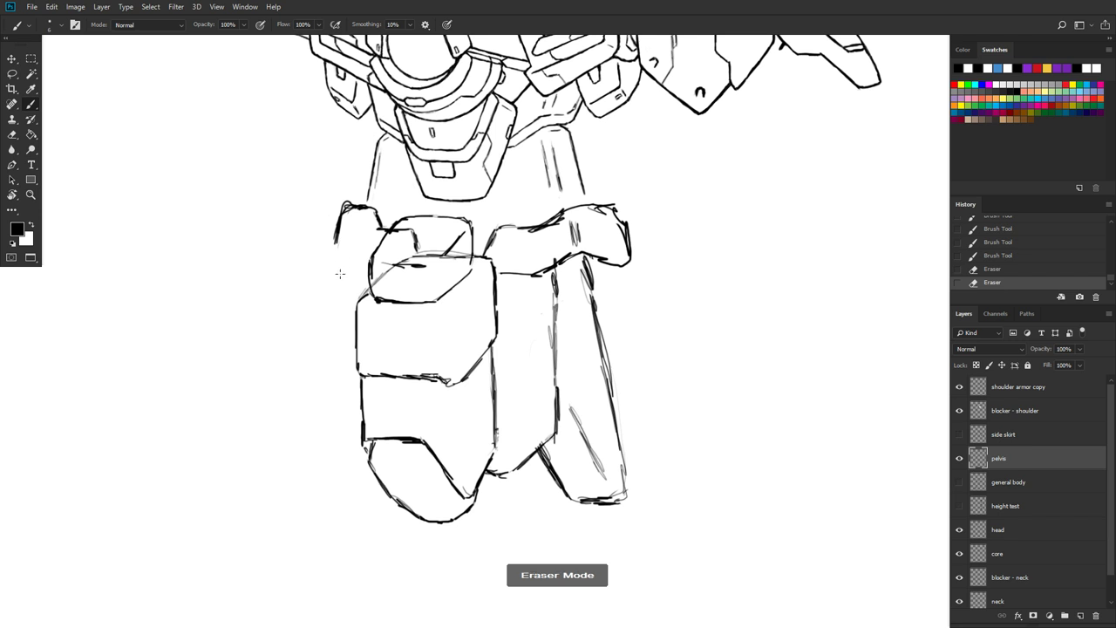
left_click_drag(349, 217, 352, 221)
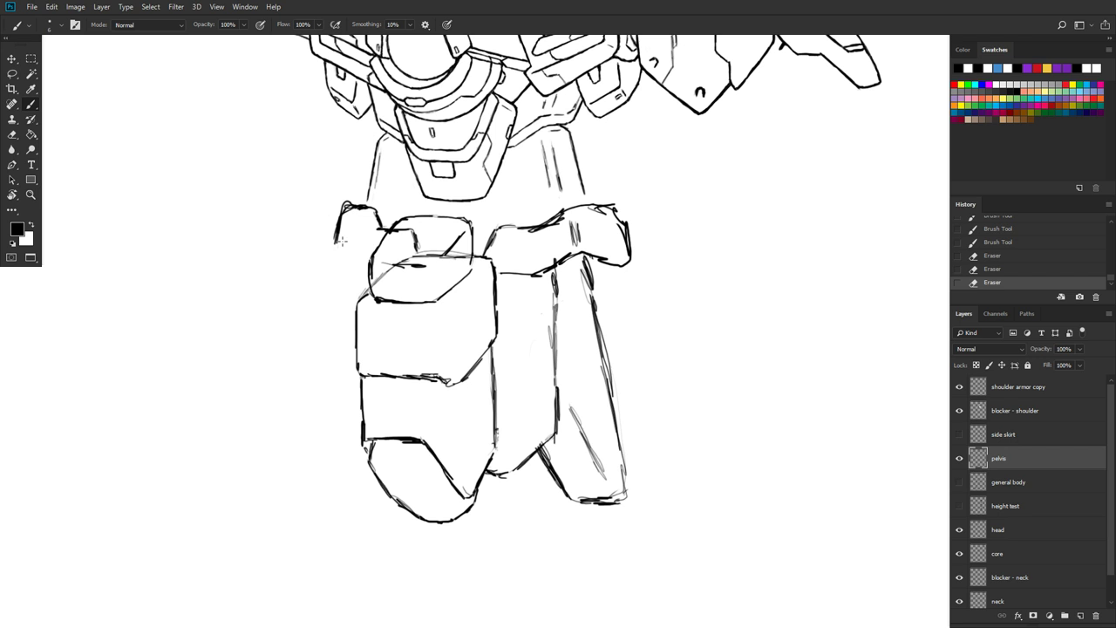
left_click_drag(337, 237, 336, 253)
left_click_drag(338, 248, 354, 268)
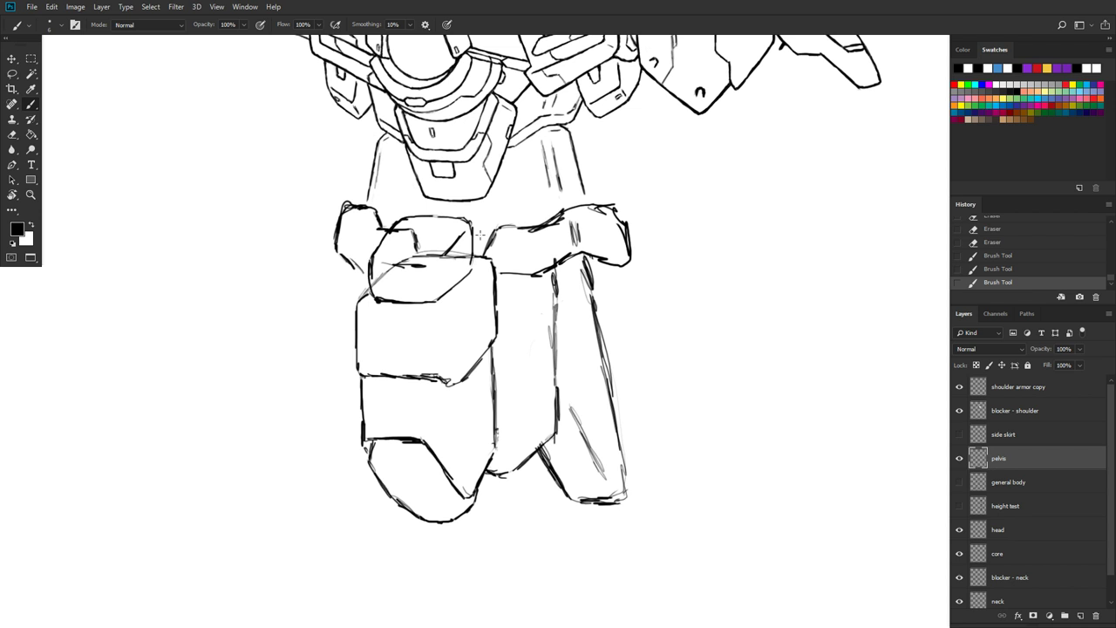
left_click_drag(340, 258, 367, 284)
Step: Ink a wider upper plate with an angled lower edge on the recessed side panel, and erase the old edge inside it
left_click_drag(493, 367, 493, 377)
left_click_drag(497, 390, 568, 342)
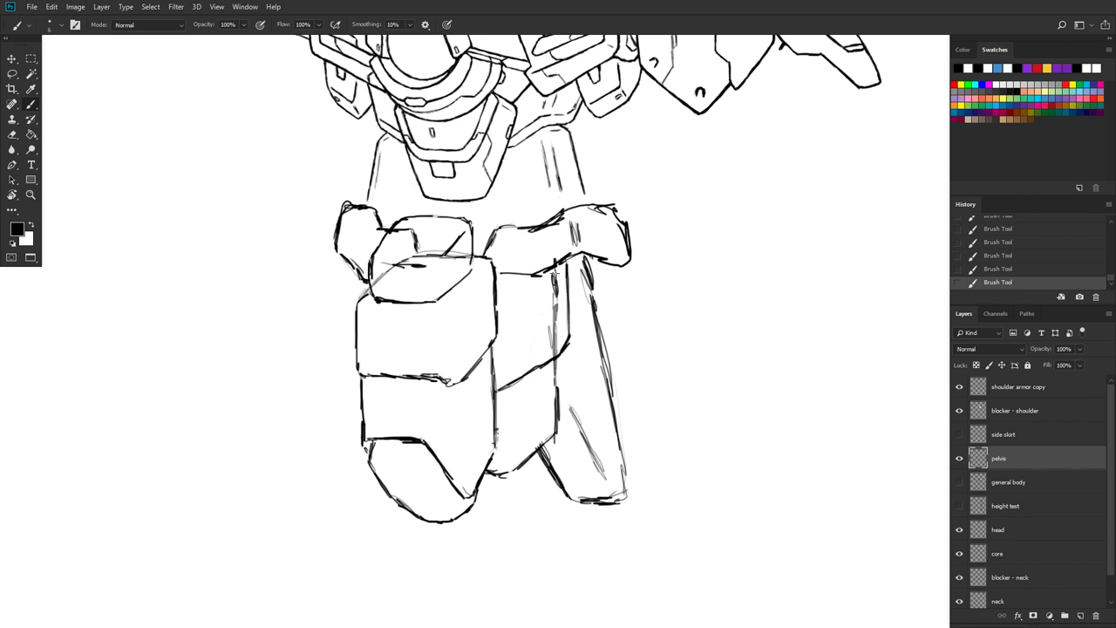
key("e")
mouse_move(557, 267)
left_mouse_down()
mouse_move(552, 351)
mouse_move(559, 301)
left_mouse_up()
key("b")
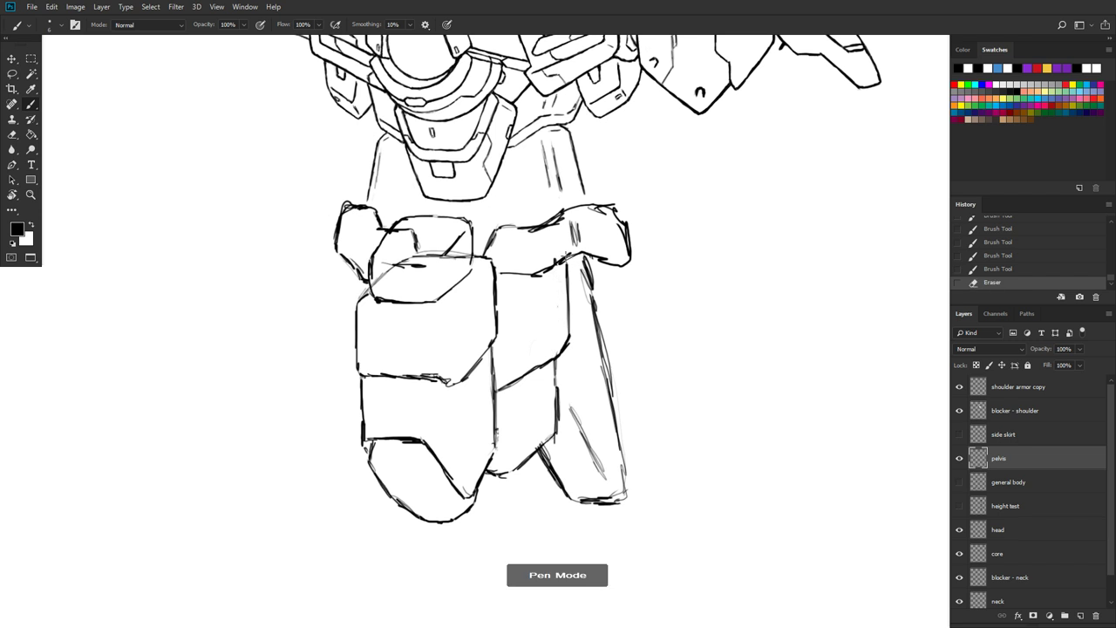
left_click_drag(568, 257, 565, 265)
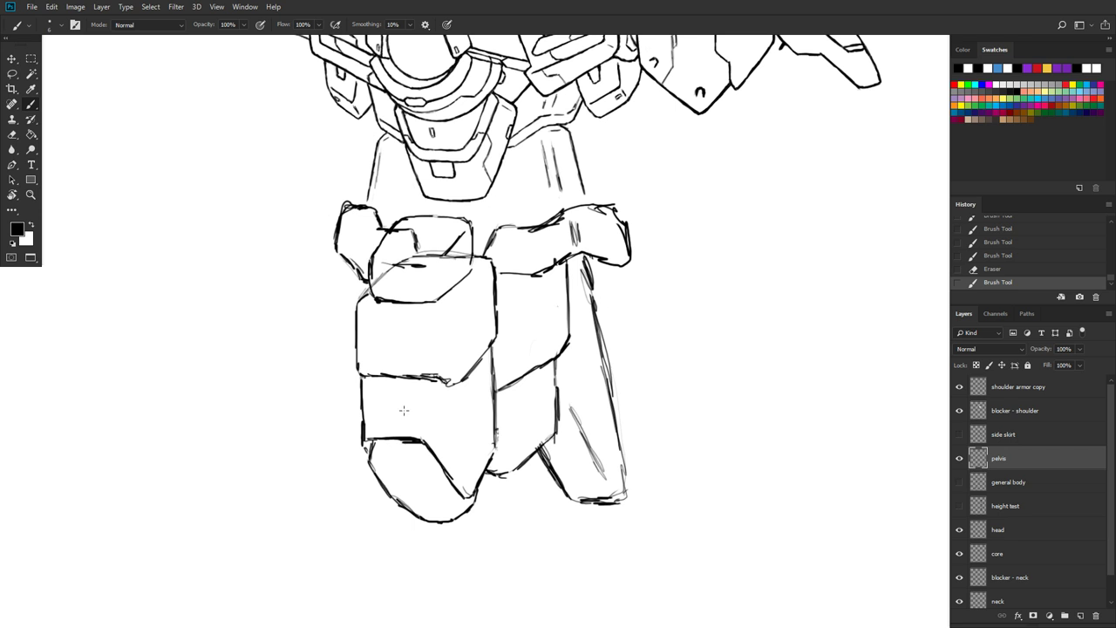
Step: Touch up the front panel's outer side and the seam above it, erasing the overshooting stroke at its corner
left_click_drag(361, 374, 359, 361)
mouse_move(366, 438)
left_mouse_down()
mouse_move(368, 447)
mouse_move(356, 412)
left_mouse_up()
key("e")
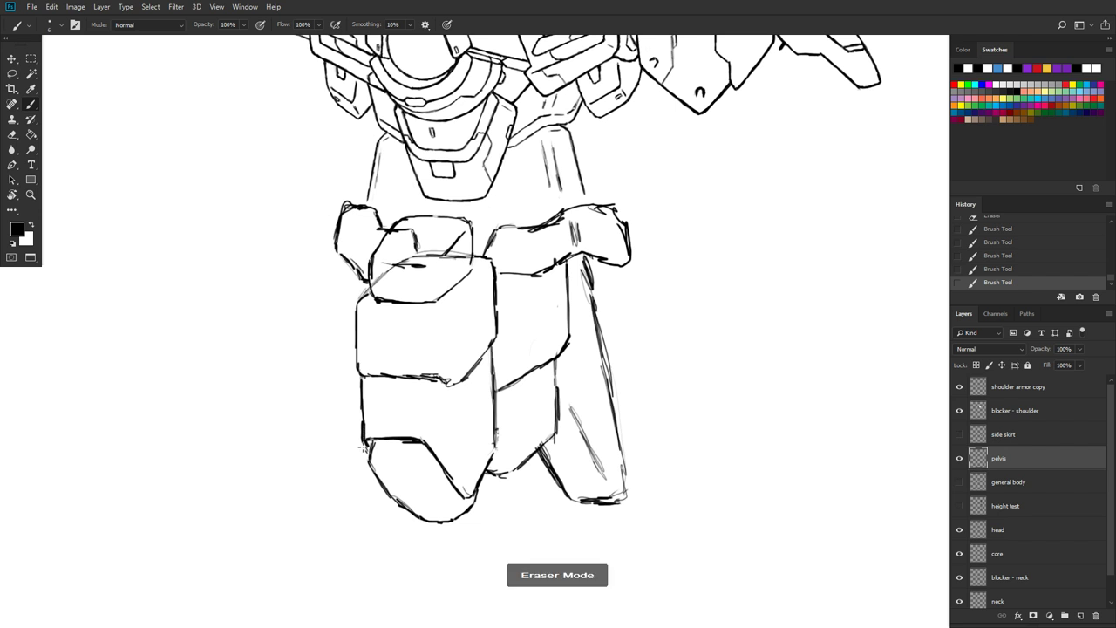
left_click_drag(364, 448, 358, 421)
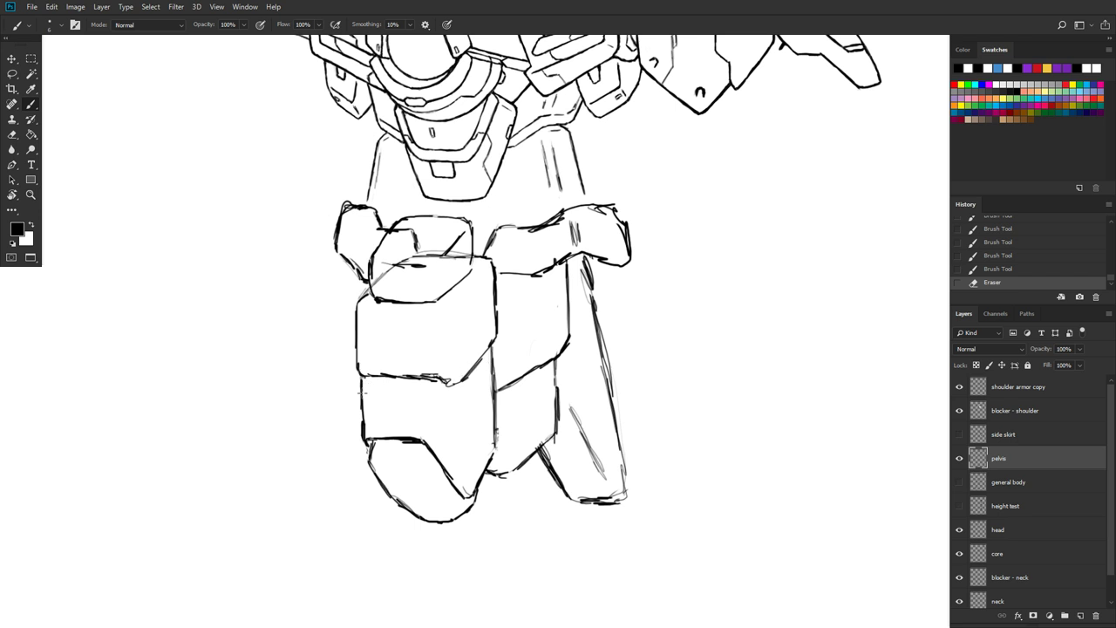
mouse_move(363, 388)
left_mouse_down()
mouse_move(378, 372)
mouse_move(360, 389)
left_mouse_up()
left_click_drag(432, 373, 446, 389)
Step: Switch to the browser and examine the pelvis and legs in the Wing Gundam HY Custom profile artwork
key("super")
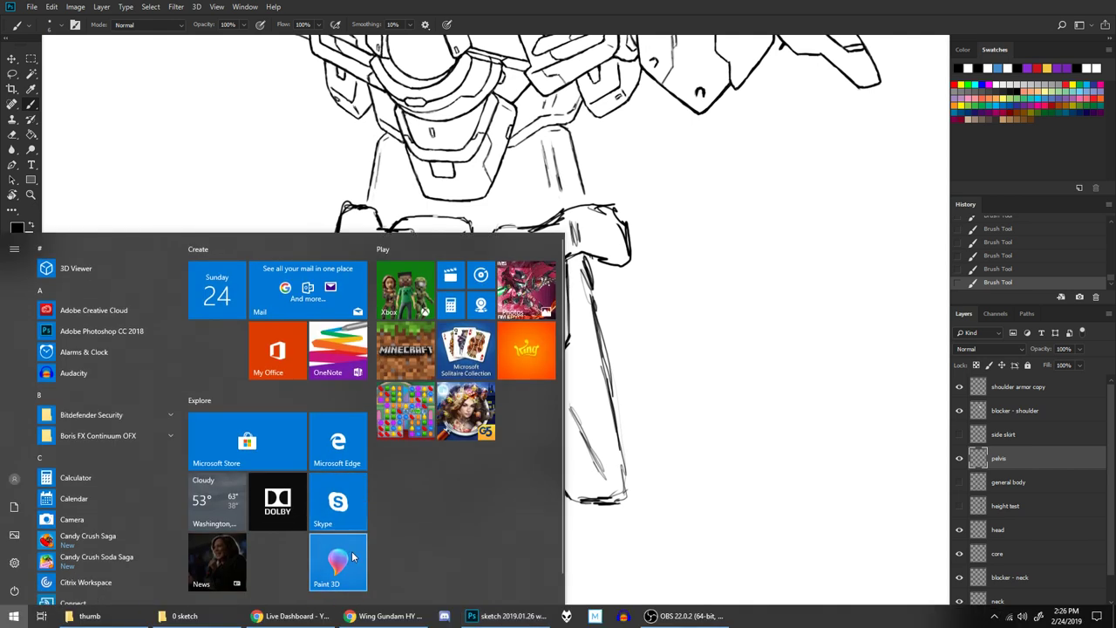
left_click(388, 616)
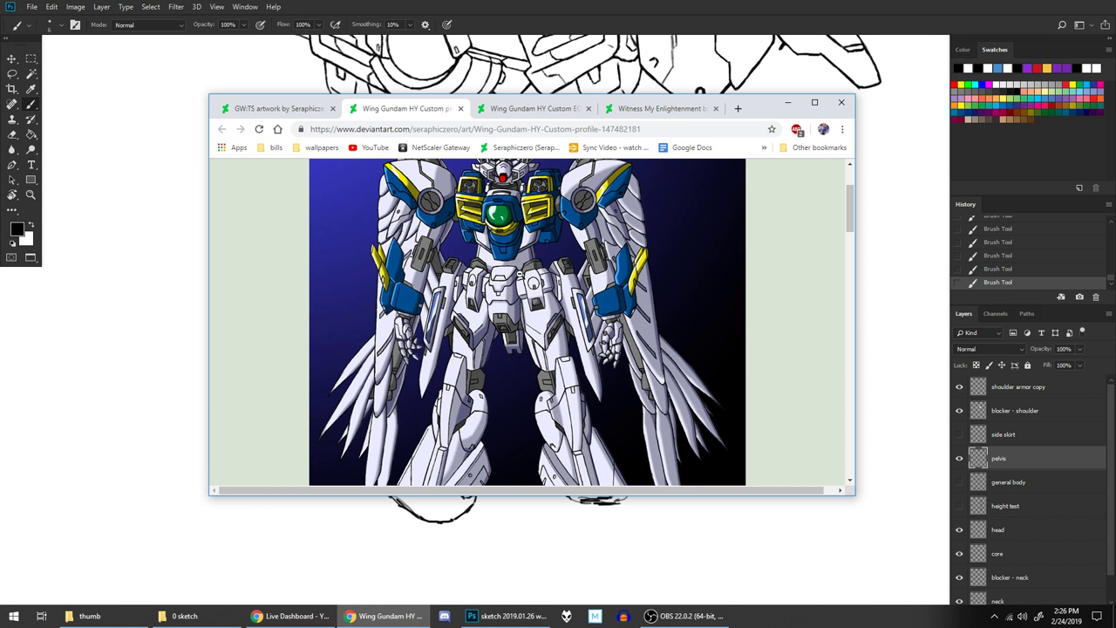
scroll(550, 313, "up", 1)
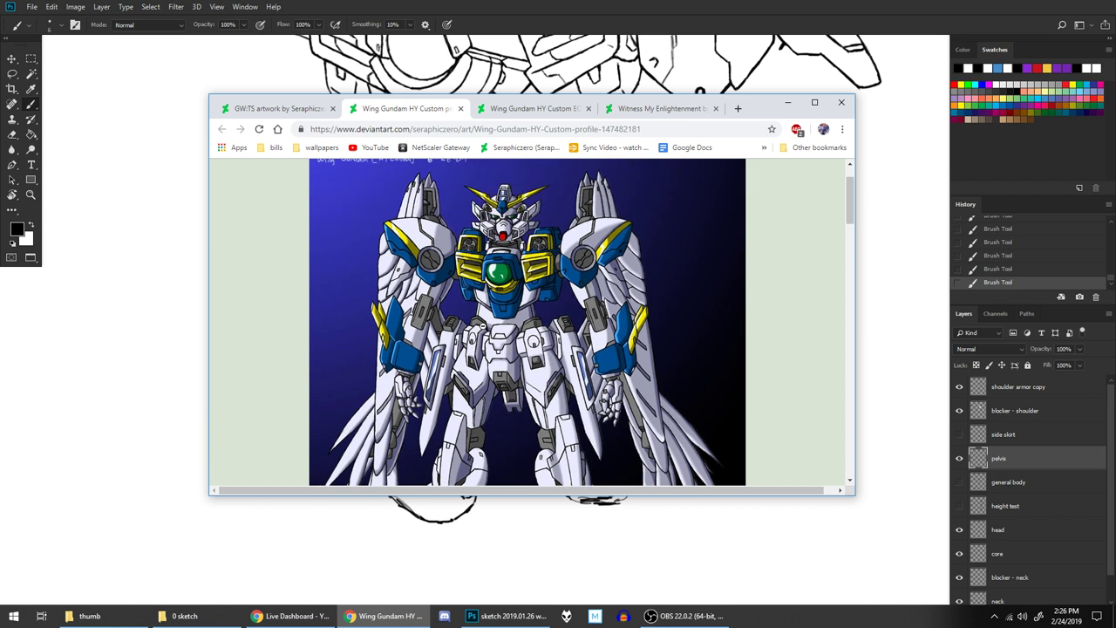
scroll(460, 358, "down", 1)
scroll(459, 359, "down", 3)
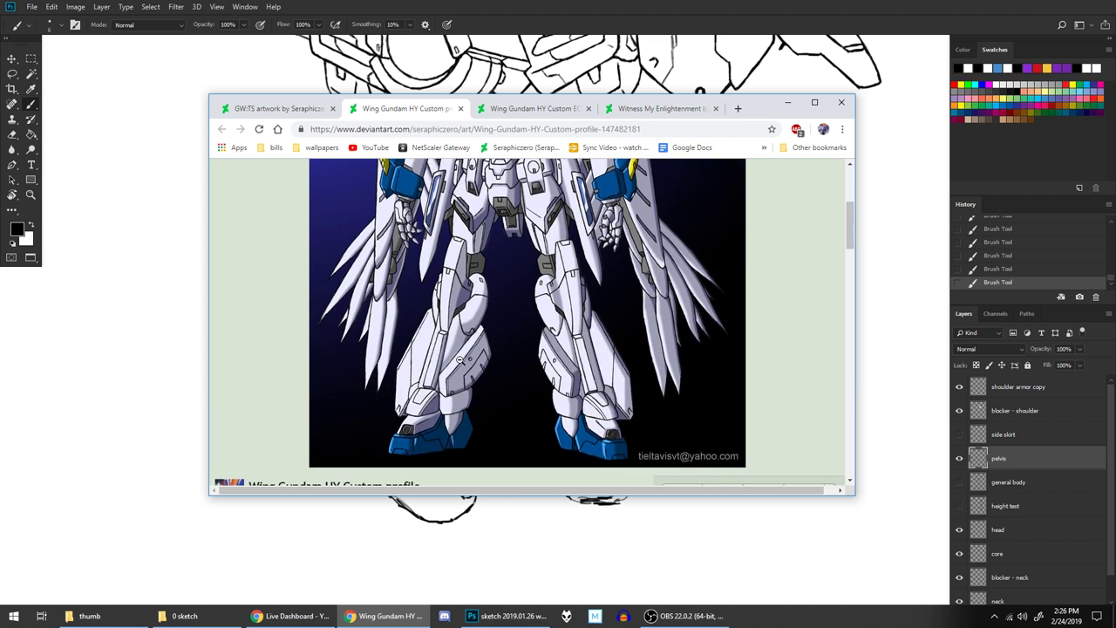
scroll(602, 366, "up", 2)
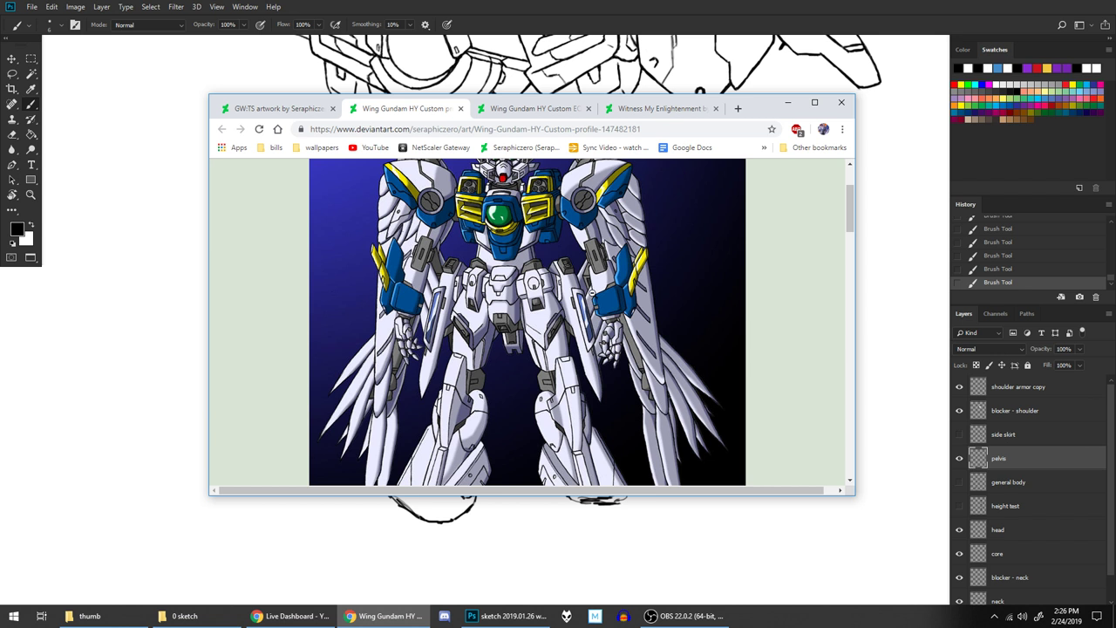
scroll(591, 295, "up", 1)
scroll(592, 295, "down", 1)
left_click(580, 19)
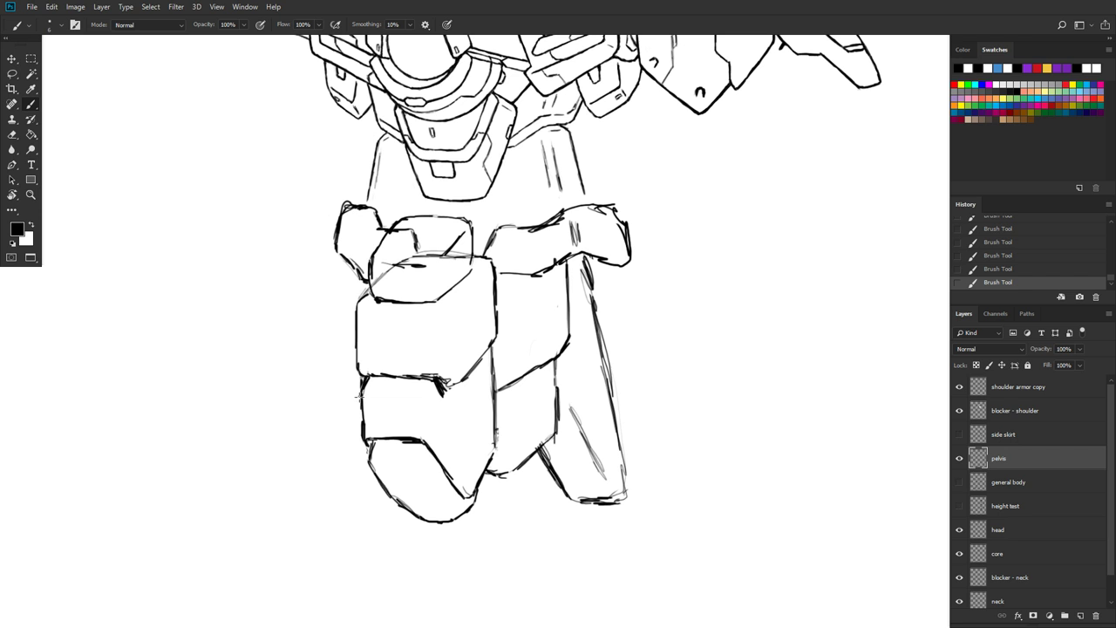
Step: Ink the notched lower corner of the upper front panel and sketch a light diagonal bevel line near its top corner
mouse_move(366, 377)
left_mouse_down()
mouse_move(357, 399)
mouse_move(356, 382)
left_mouse_up()
mouse_move(438, 390)
left_mouse_down()
mouse_move(457, 396)
mouse_move(493, 340)
left_mouse_up()
left_click_drag(455, 299, 485, 271)
left_click_drag(443, 306, 464, 289)
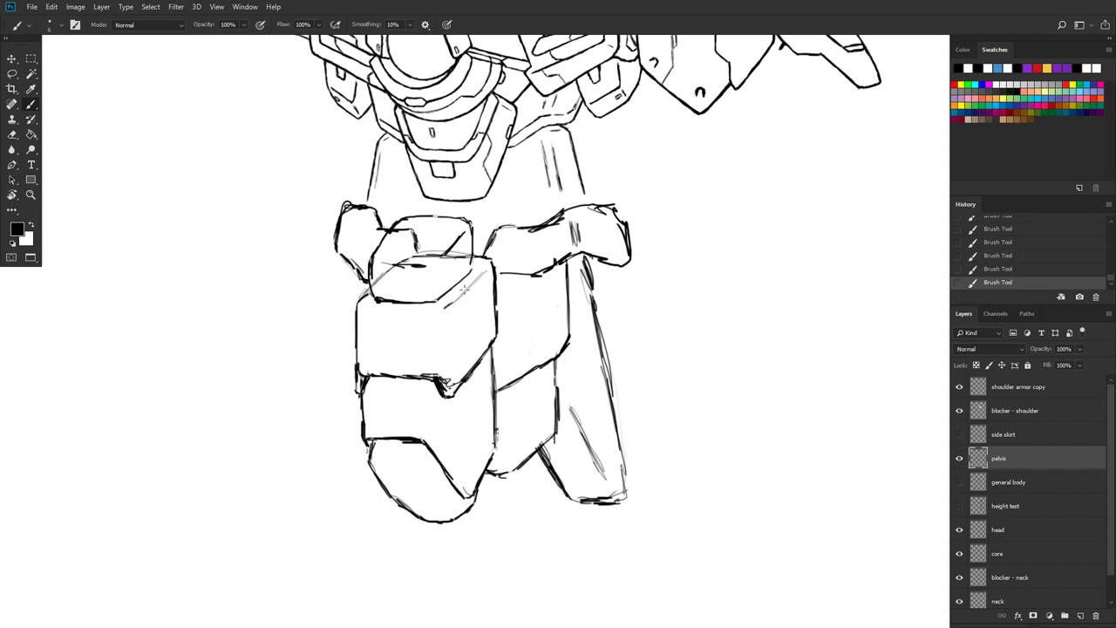
Step: Draw a horizontal line with a small trapezoid notch near the upper front panel's top, erasing its overshooting end
left_click_drag(367, 309, 431, 317)
left_click_drag(388, 321, 445, 314)
left_click_drag(392, 298, 441, 299)
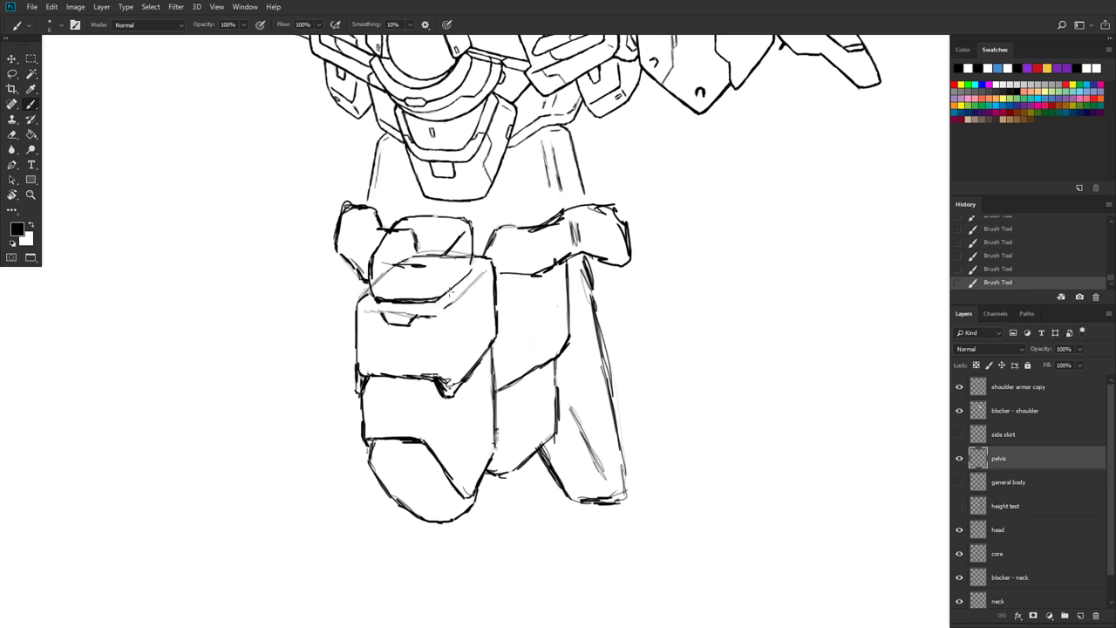
mouse_move(375, 310)
left_mouse_down()
mouse_move(430, 315)
mouse_move(403, 314)
mouse_move(432, 304)
mouse_move(402, 331)
left_mouse_up()
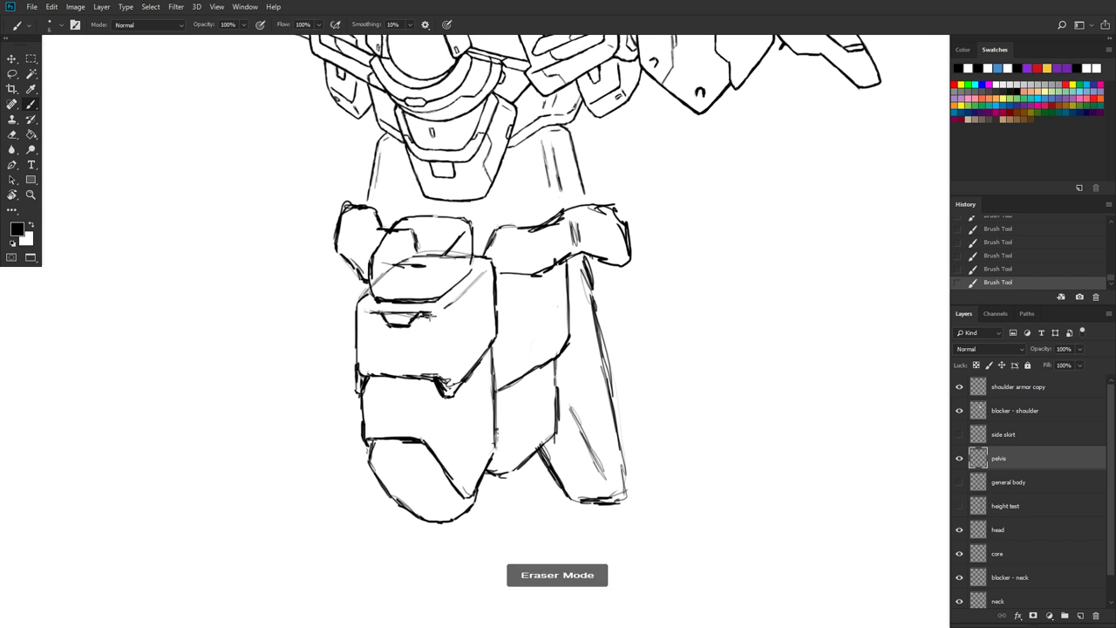
left_click_drag(431, 317, 436, 315)
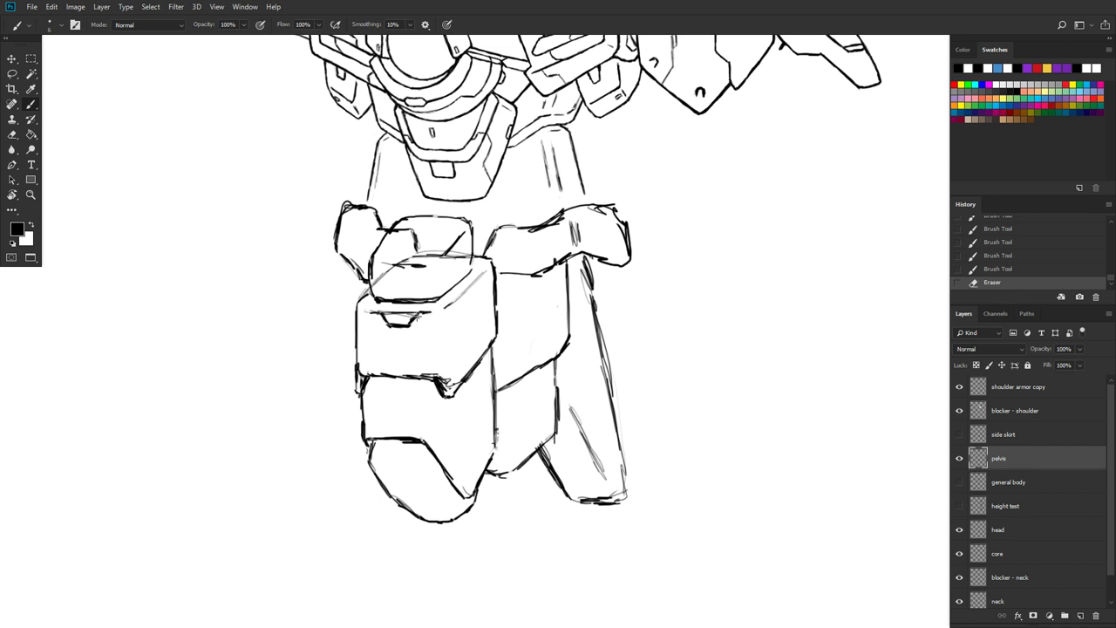
left_click_drag(378, 311, 430, 313)
Step: Darken the seam between the upper and middle front panels, and erase the stray strokes along it and around its notch
mouse_move(374, 378)
left_mouse_down()
mouse_move(420, 379)
mouse_move(377, 377)
left_mouse_up()
key("e")
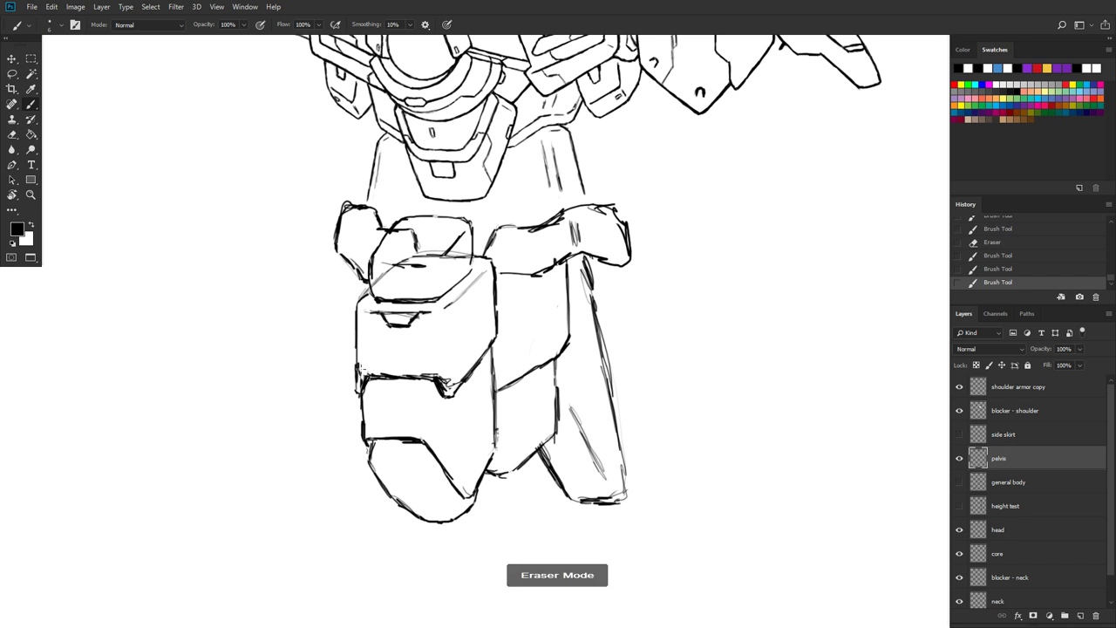
left_click_drag(360, 371, 362, 385)
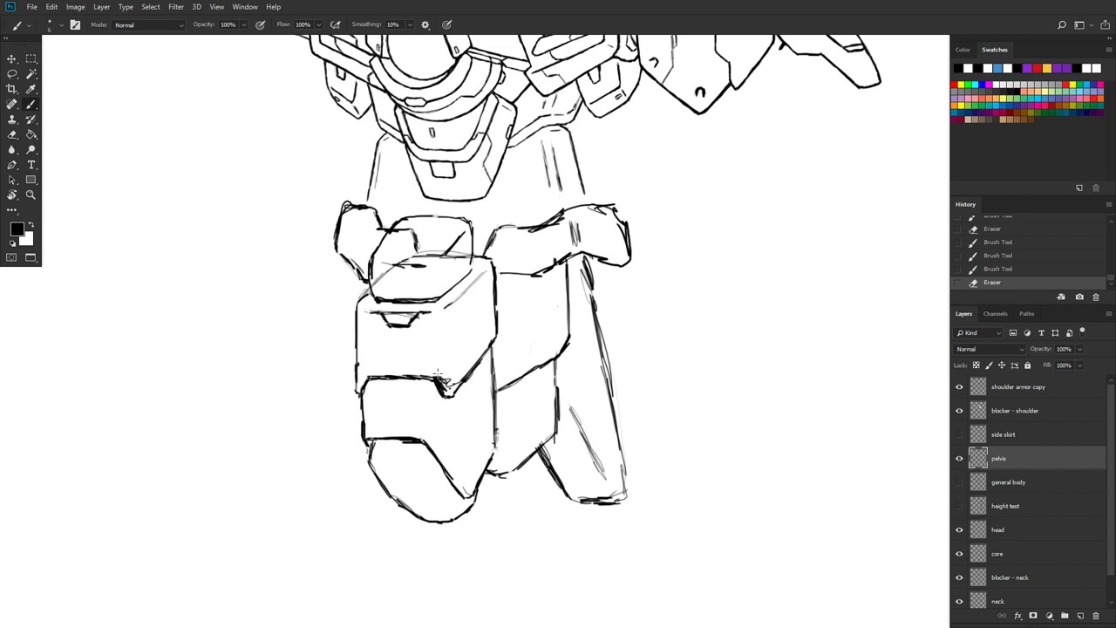
left_click_drag(436, 375, 442, 379)
mouse_move(454, 386)
left_mouse_down()
mouse_move(463, 367)
mouse_move(476, 373)
left_mouse_up()
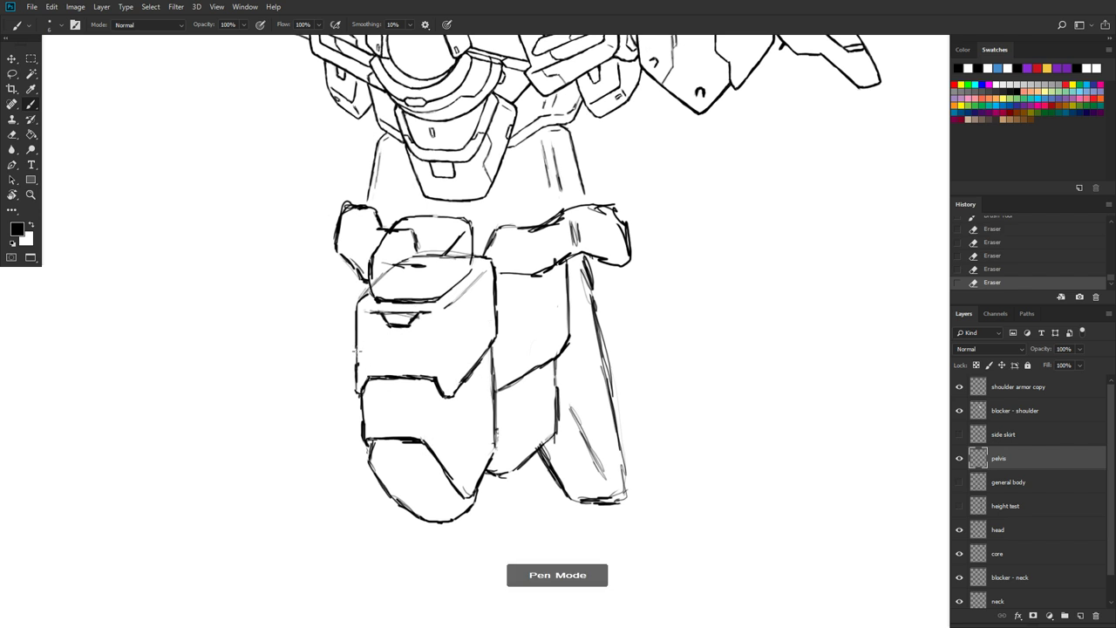
Step: Replace the straight lower edge of the pelvis's top piece with a pointed notch matching the one below, and firm up the upper panel's outer side
left_click_drag(367, 369, 373, 337)
left_click_drag(360, 298, 369, 286)
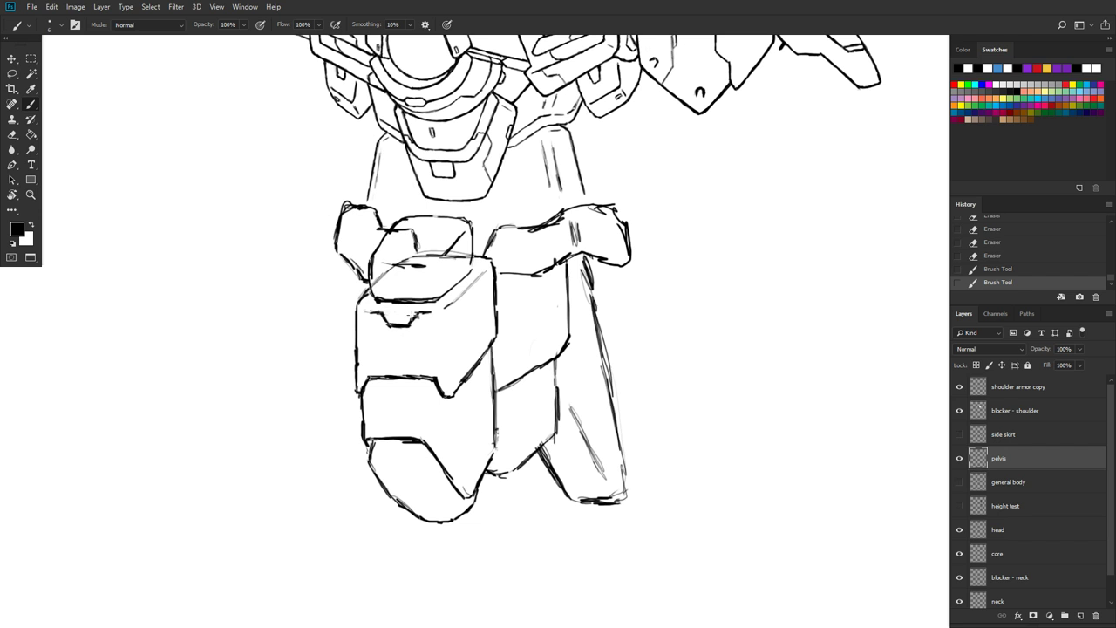
left_click_drag(423, 255, 439, 246)
mouse_move(416, 297)
left_mouse_down()
mouse_move(422, 305)
mouse_move(377, 301)
left_mouse_up()
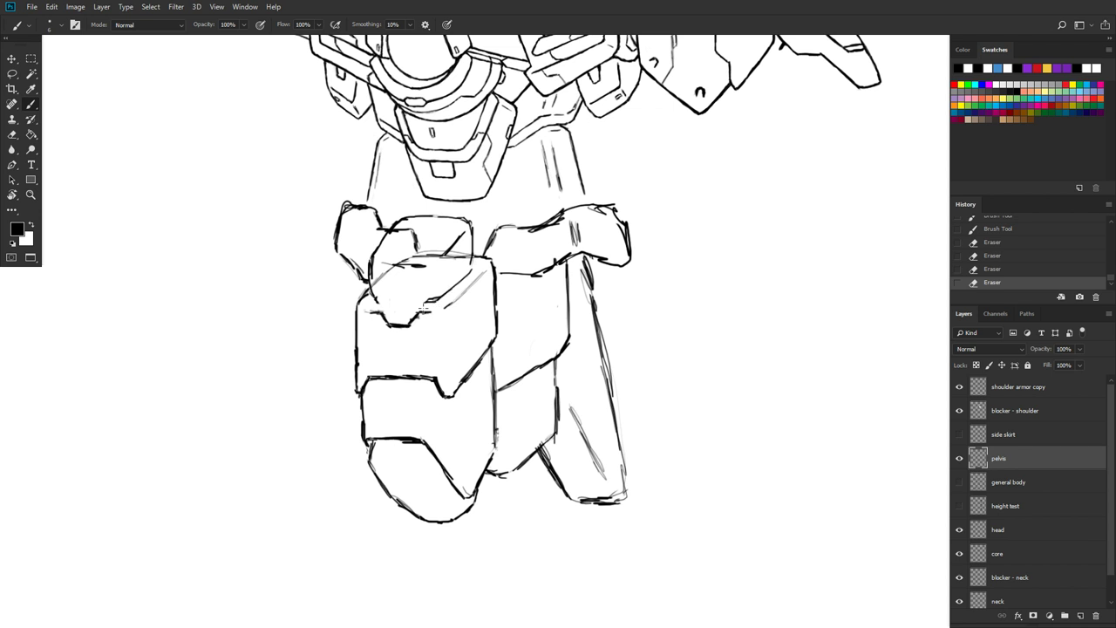
left_click(377, 295)
left_click(394, 315)
mouse_move(404, 317)
left_mouse_down()
mouse_move(434, 297)
mouse_move(373, 309)
mouse_move(403, 318)
left_mouse_up()
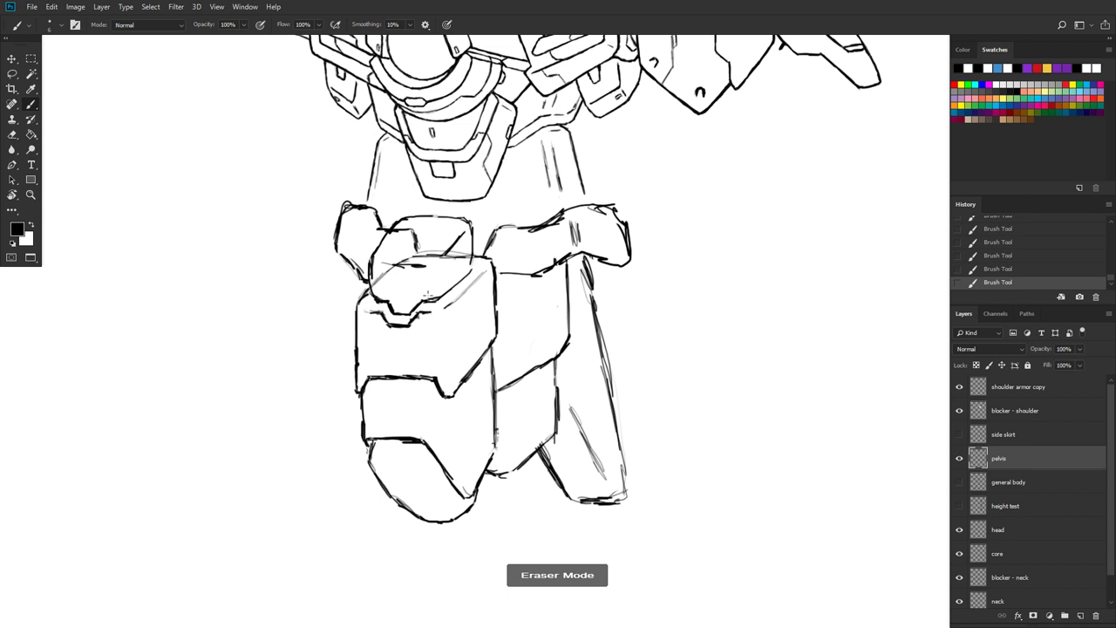
mouse_move(431, 299)
left_mouse_down()
mouse_move(436, 291)
mouse_move(426, 305)
mouse_move(413, 300)
left_mouse_up()
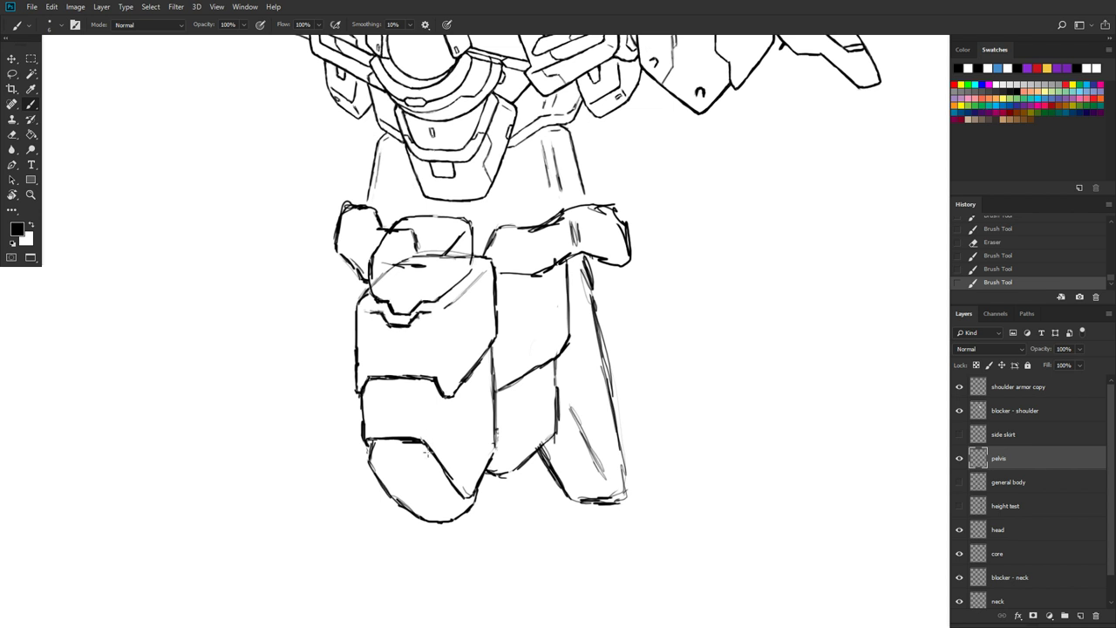
Step: Add a parallel line along the middle panel's slanted lower edge, and ink the upper panel's diagonal bevel with vertical strokes beneath it
mouse_move(422, 438)
left_mouse_down()
mouse_move(439, 461)
mouse_move(436, 446)
left_mouse_up()
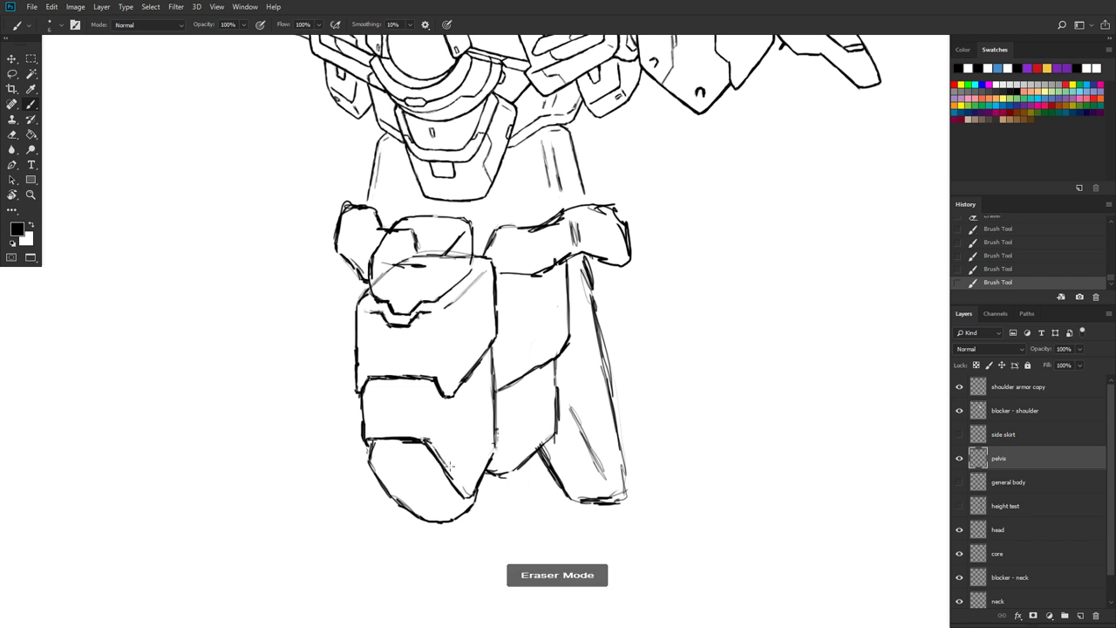
left_click_drag(427, 438, 471, 481)
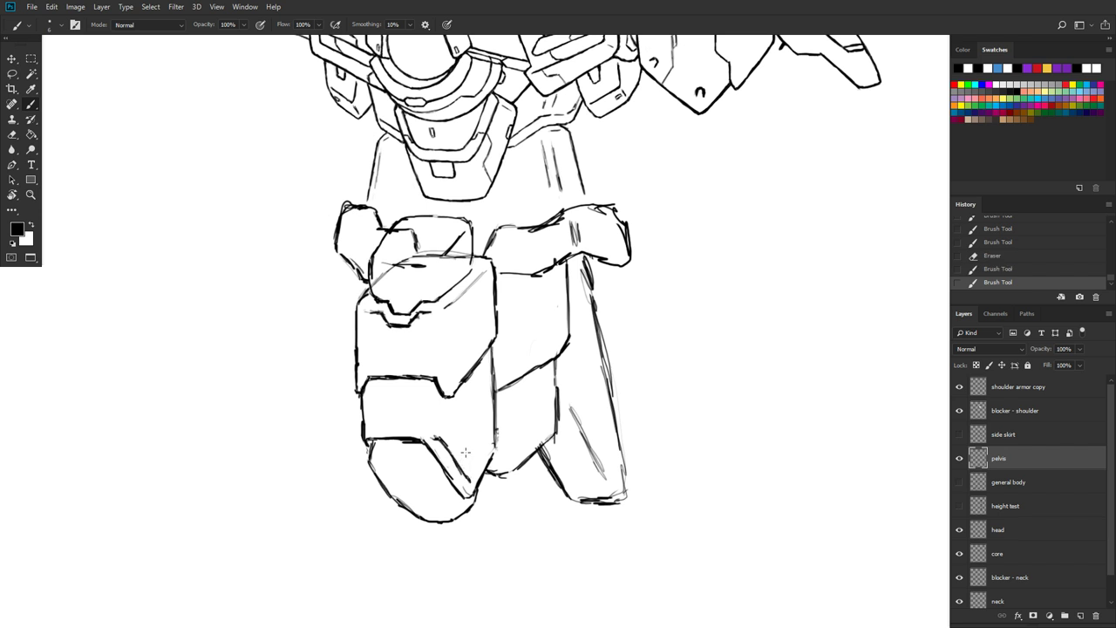
mouse_move(449, 321)
left_mouse_down()
mouse_move(458, 376)
mouse_move(454, 322)
mouse_move(469, 303)
mouse_move(455, 328)
mouse_move(451, 308)
mouse_move(481, 281)
mouse_move(436, 310)
mouse_move(467, 281)
mouse_move(444, 306)
mouse_move(447, 369)
mouse_move(448, 298)
left_mouse_up()
key("e")
key("b")
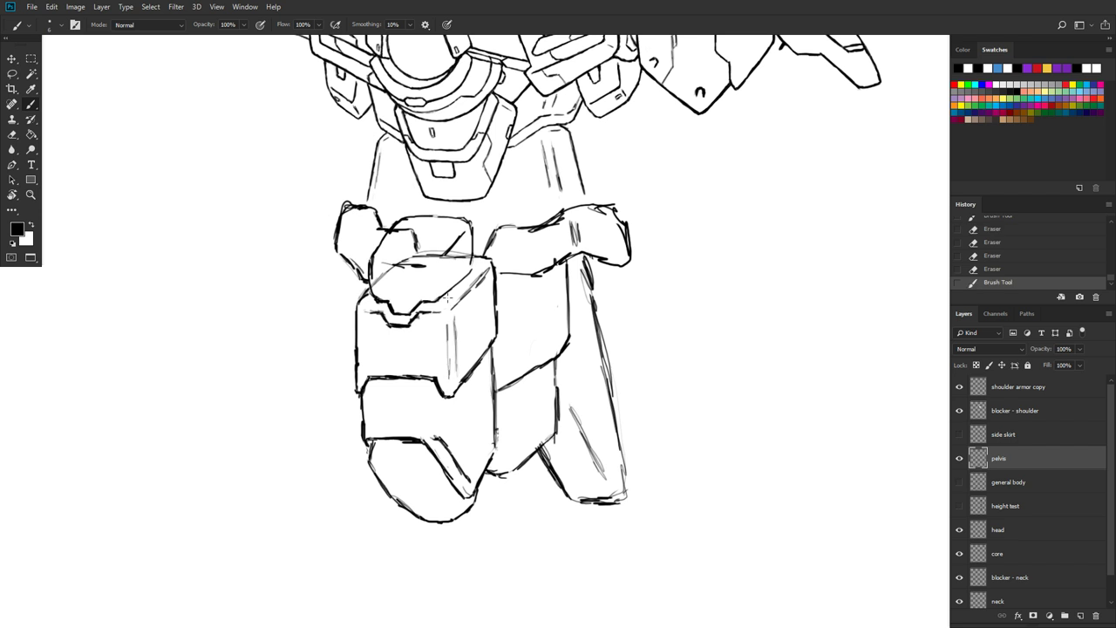
Step: Review the pelvis line art against the finished head, torso and shoulder
scroll(248, 279, "up", 5)
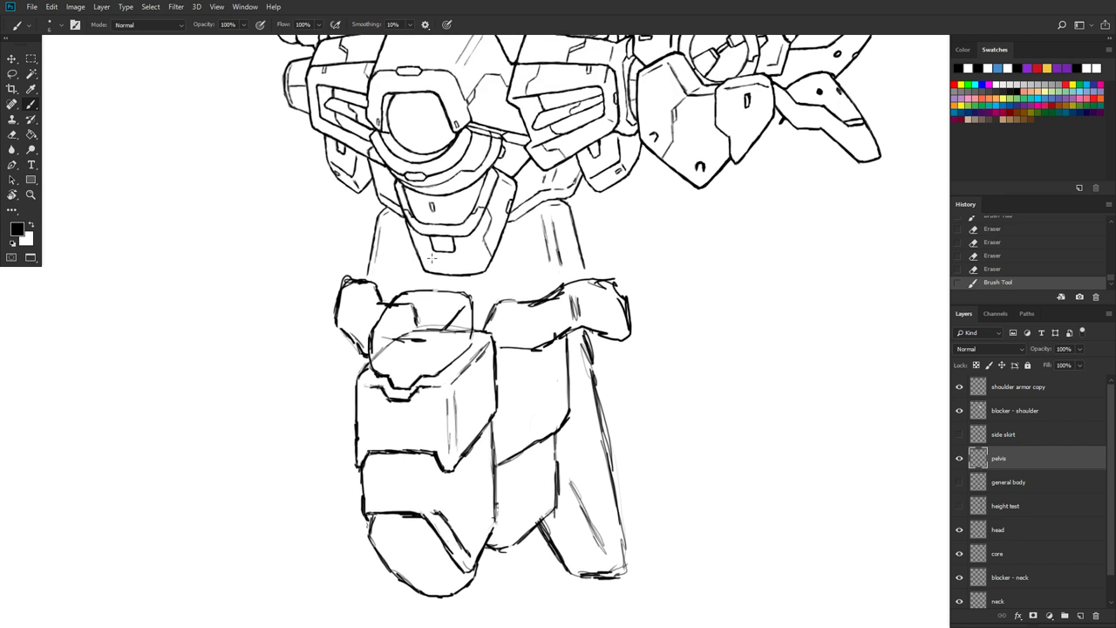
scroll(436, 253, "up", 5)
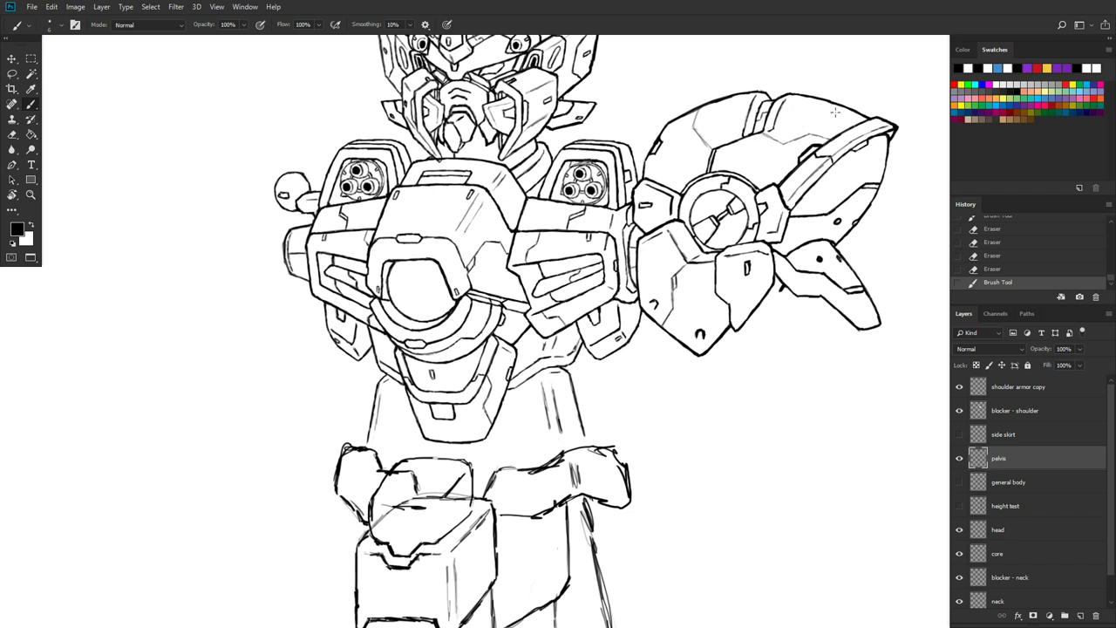
scroll(762, 201, "up", 4)
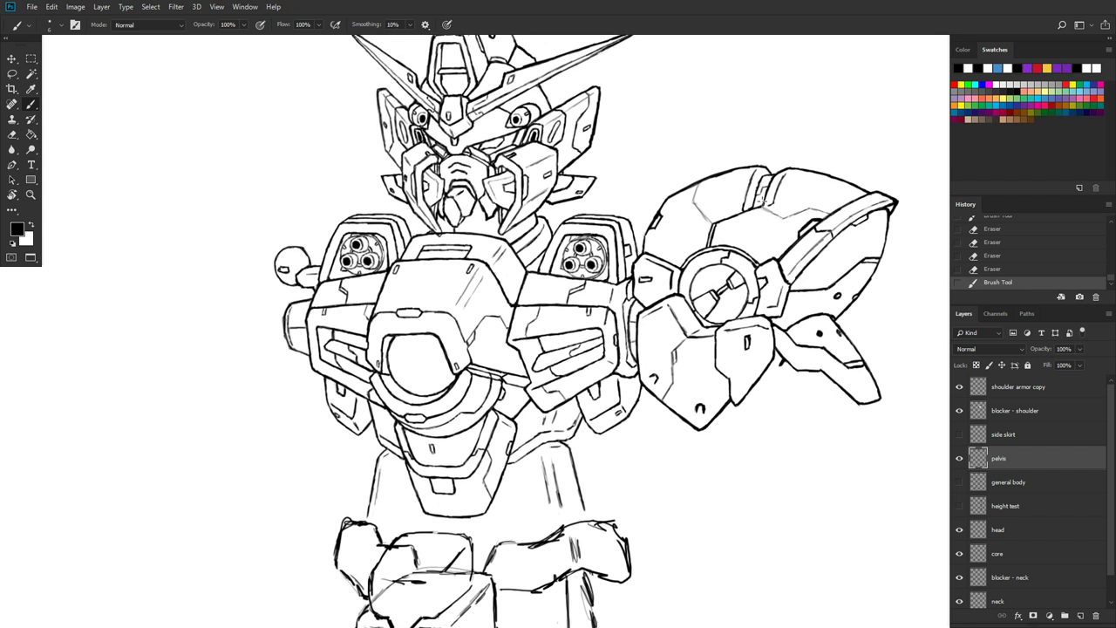
scroll(762, 200, "up", 1)
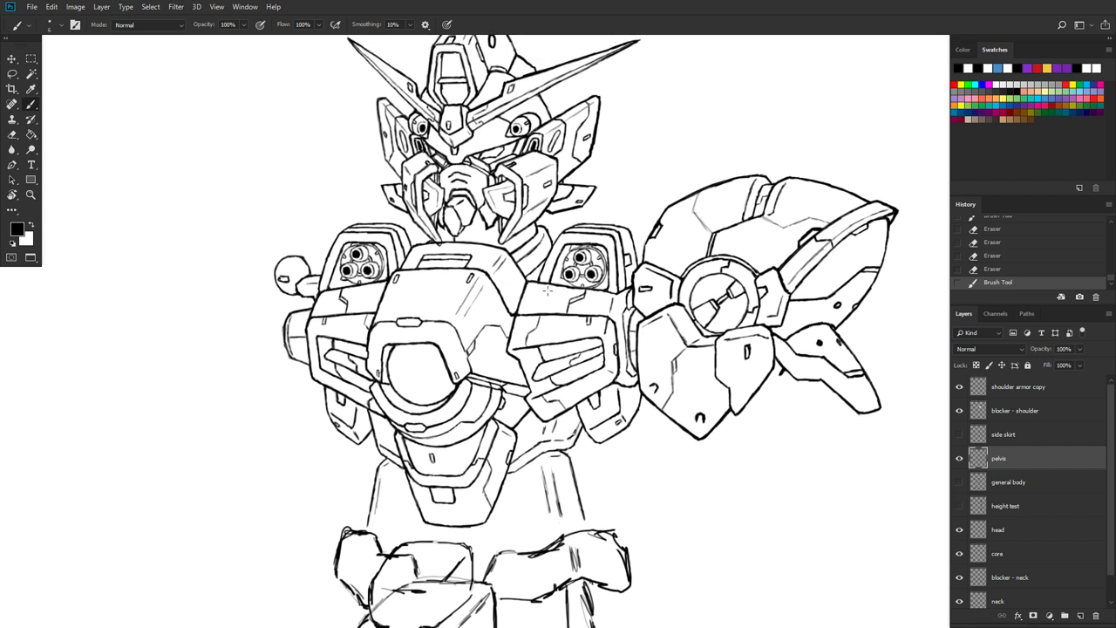
scroll(547, 288, "down", 1)
scroll(547, 283, "down", 10)
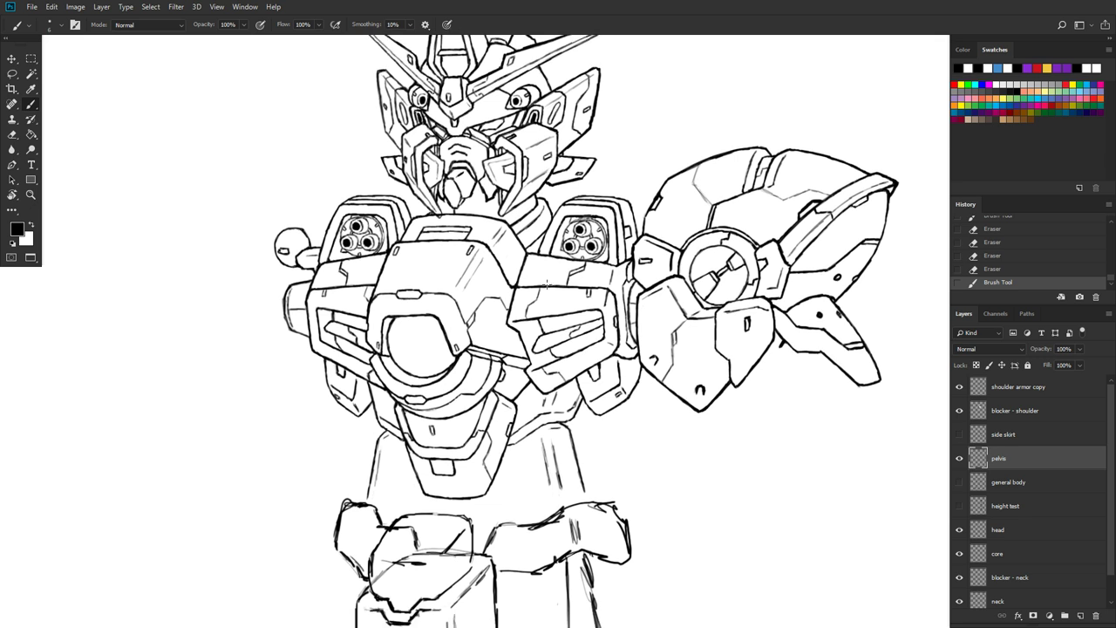
scroll(547, 275, "down", 18)
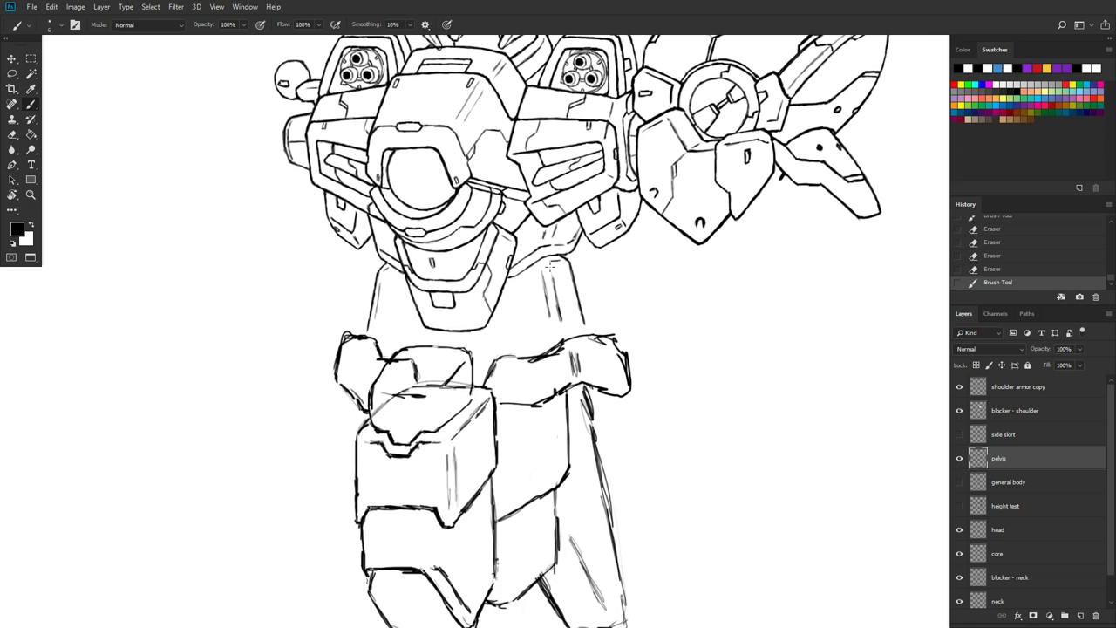
scroll(558, 257, "up", 13)
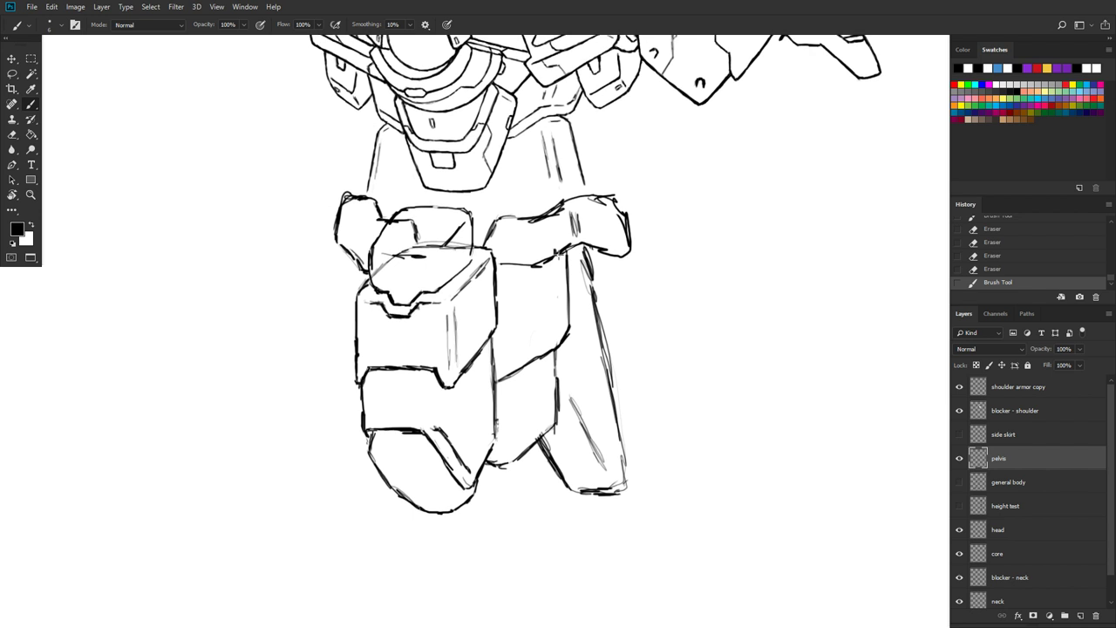
scroll(558, 253, "down", 14)
Step: Erase the bottom panel's rounded tip and redraw it with a flat bottom edge and an angled side
left_click_drag(433, 514, 425, 511)
key("e")
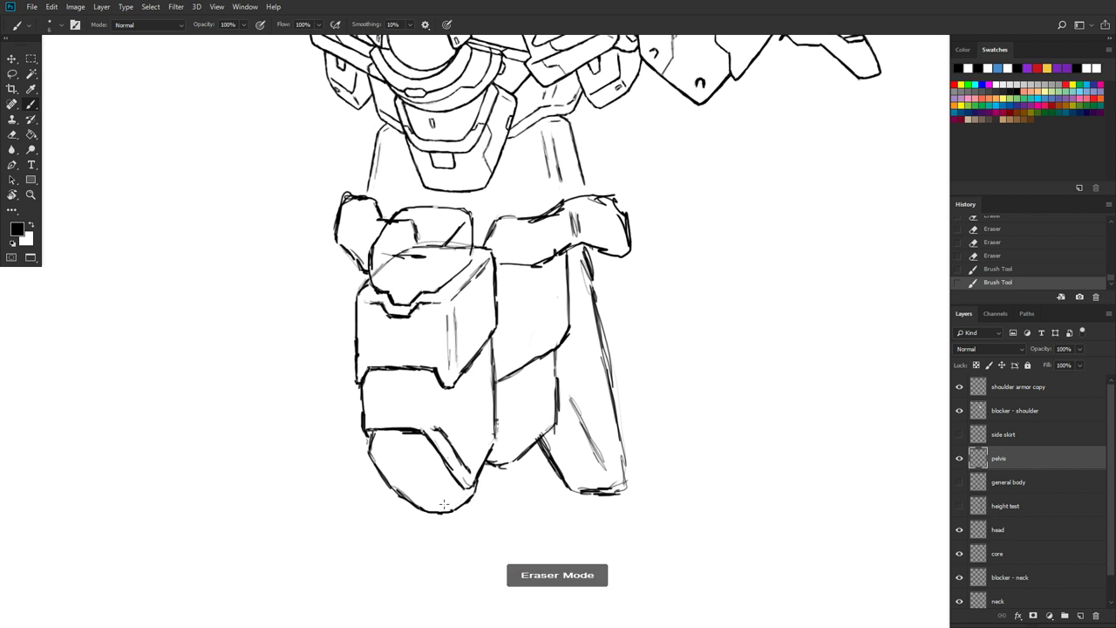
mouse_move(473, 485)
left_mouse_down()
mouse_move(425, 511)
mouse_move(457, 513)
mouse_move(480, 484)
left_mouse_up()
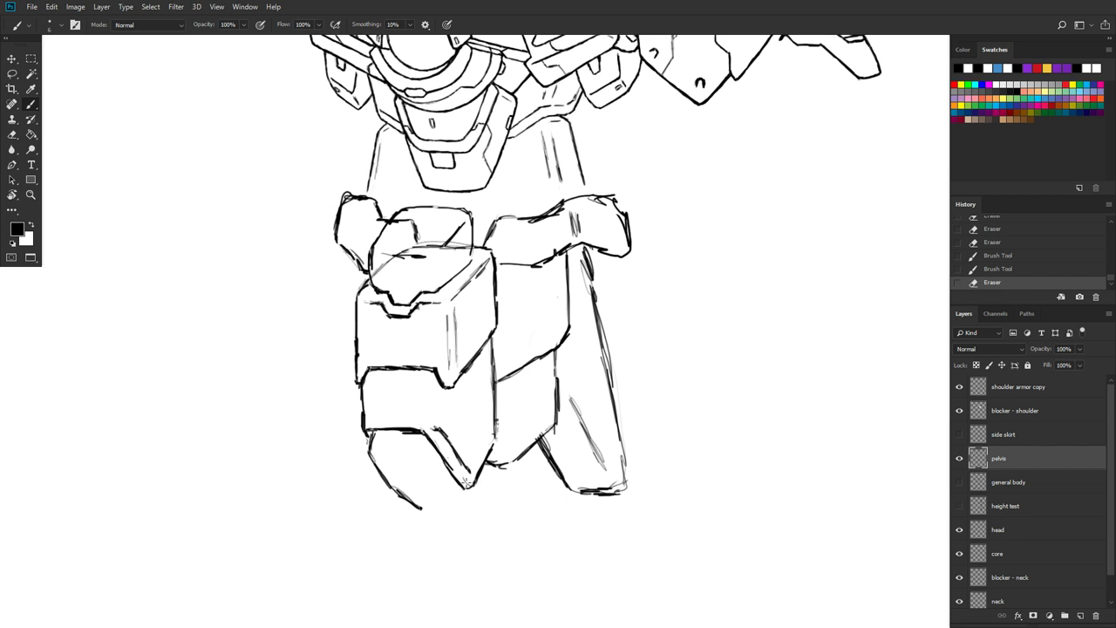
mouse_move(423, 506)
left_mouse_down()
mouse_move(394, 482)
mouse_move(418, 501)
mouse_move(395, 486)
mouse_move(408, 503)
mouse_move(399, 501)
mouse_move(395, 491)
mouse_move(423, 508)
left_mouse_up()
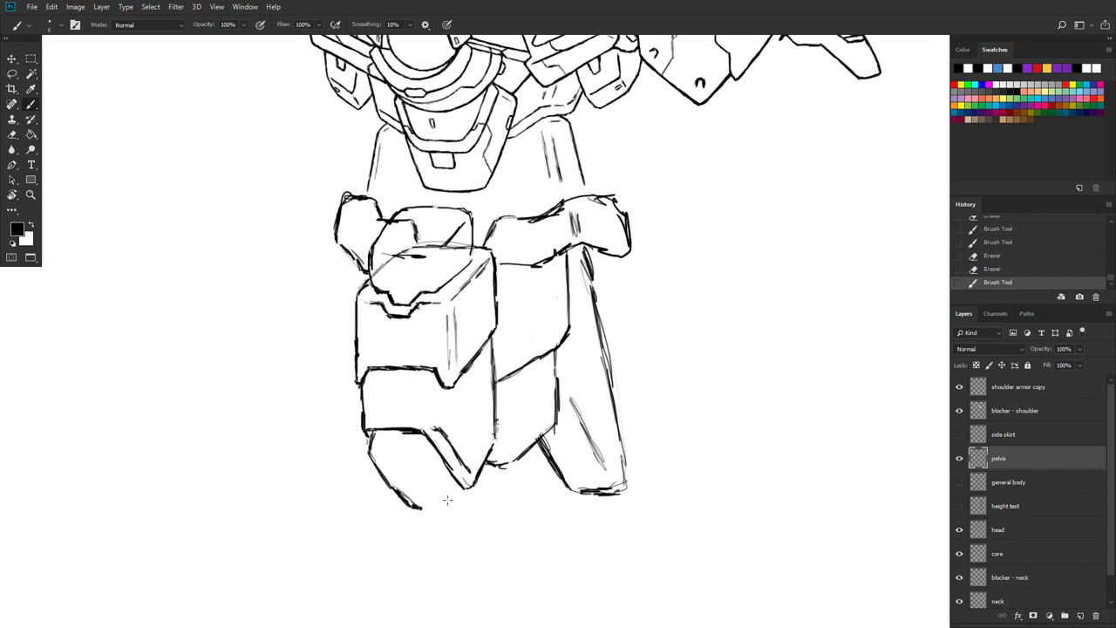
left_click_drag(417, 506, 452, 504)
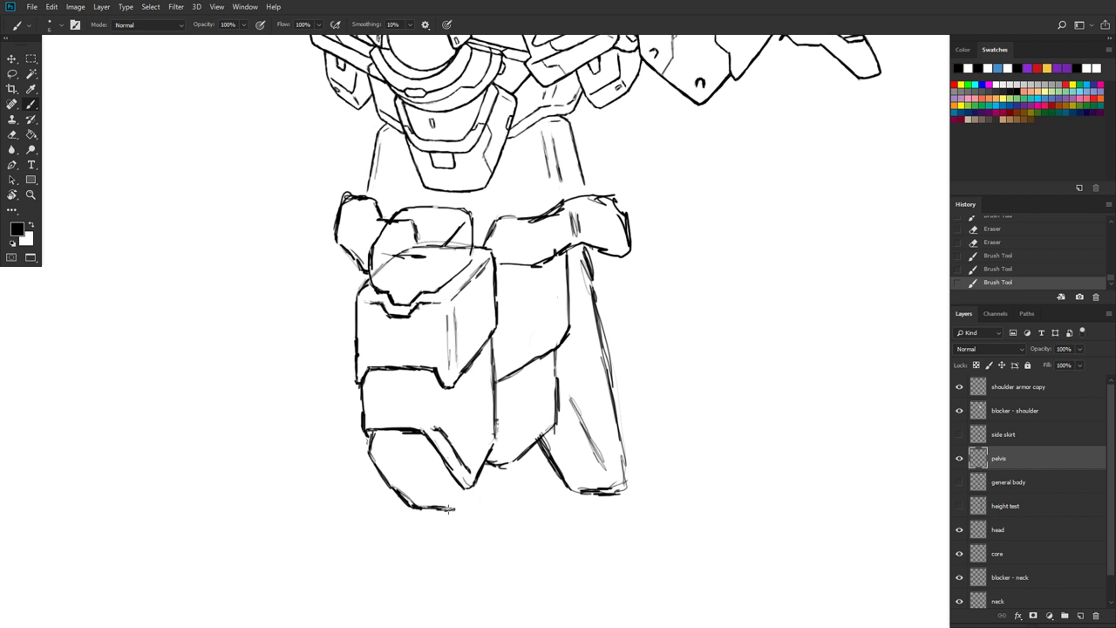
mouse_move(450, 508)
left_mouse_down()
mouse_move(472, 502)
mouse_move(484, 477)
mouse_move(471, 507)
mouse_move(491, 458)
mouse_move(473, 505)
mouse_move(412, 508)
mouse_move(453, 516)
mouse_move(472, 504)
mouse_move(440, 517)
left_mouse_up()
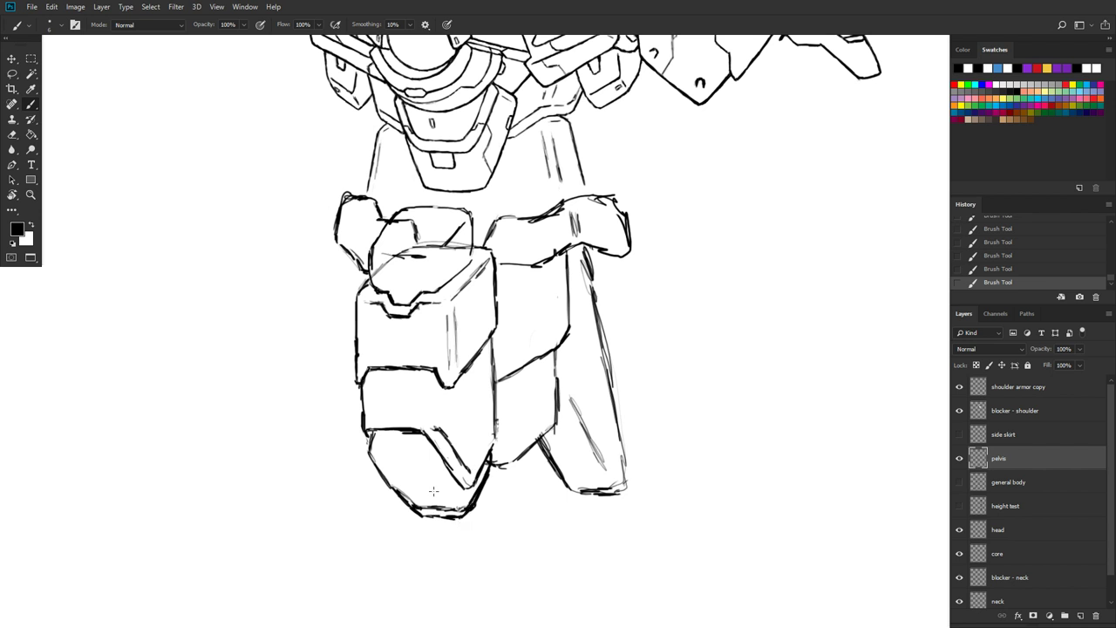
Step: Erase the duplicate inner lines at the bottom panel's tip and re-ink its flat edge and corner
key("e")
mouse_move(403, 491)
left_mouse_down()
mouse_move(417, 505)
mouse_move(459, 508)
mouse_move(462, 483)
mouse_move(460, 515)
left_mouse_up()
key("b")
key("e")
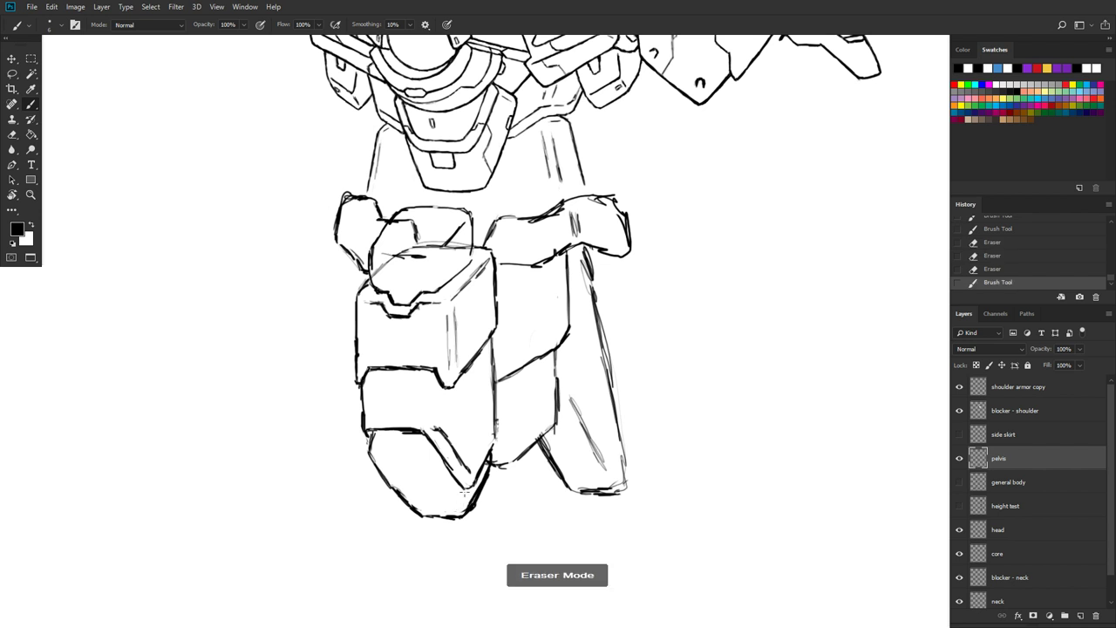
left_click_drag(459, 511, 471, 489)
left_click_drag(399, 482, 418, 508)
key("b")
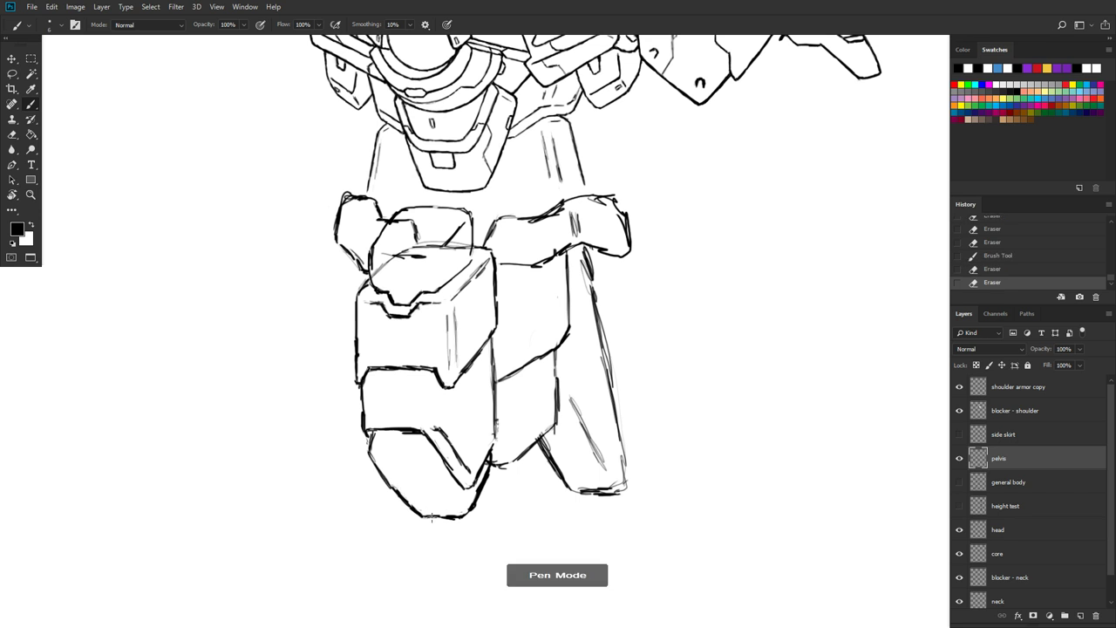
left_click_drag(448, 517, 476, 504)
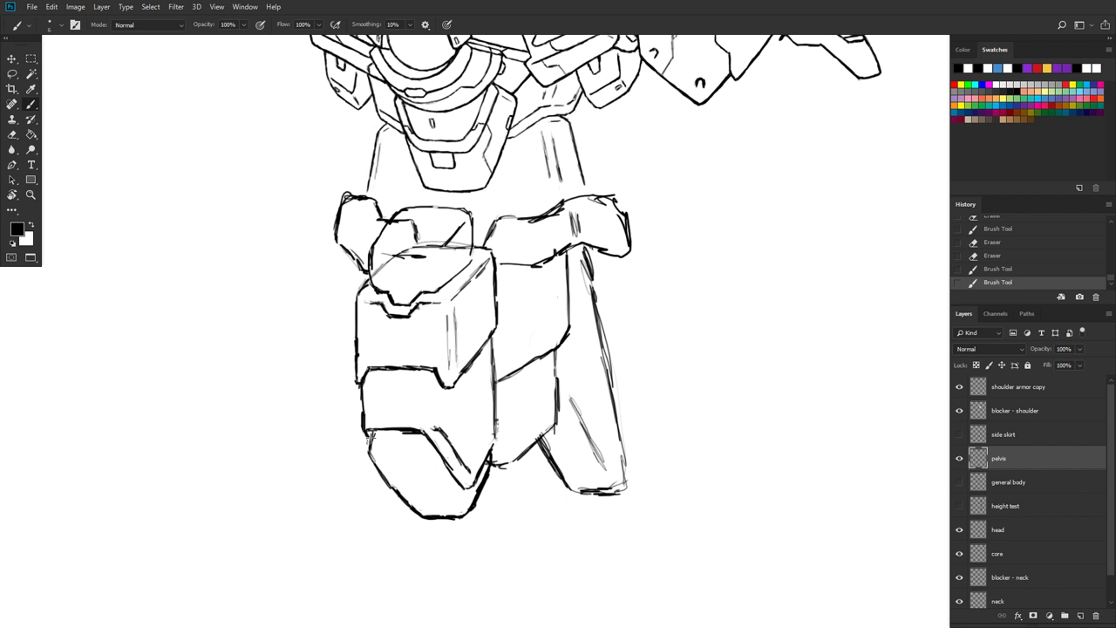
Step: Draw a thin horizontal bevel line just above the middle panel's flat lower edge and touch up its outer side
left_click_drag(368, 434, 370, 416)
key("e")
mouse_move(370, 416)
left_mouse_down()
mouse_move(369, 433)
mouse_move(369, 416)
mouse_move(435, 418)
mouse_move(439, 436)
mouse_move(438, 419)
left_mouse_up()
key("e")
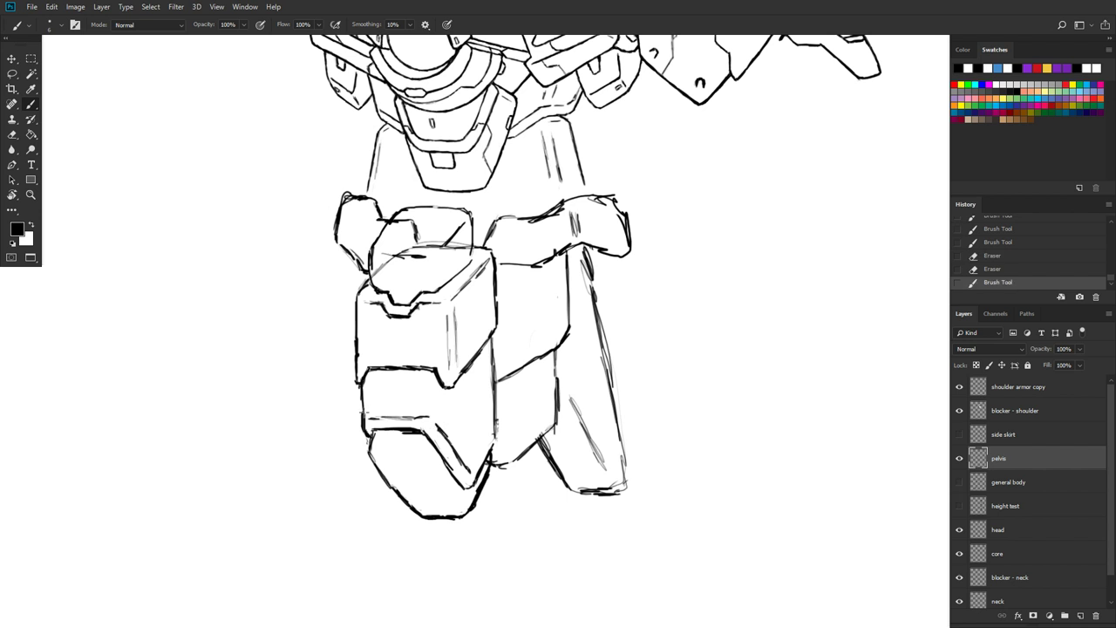
left_click_drag(361, 414, 361, 399)
Step: Draw a bent inner line inside the bottom panel, parallel to its flat upper edge and slanted side
left_click_drag(375, 450, 414, 451)
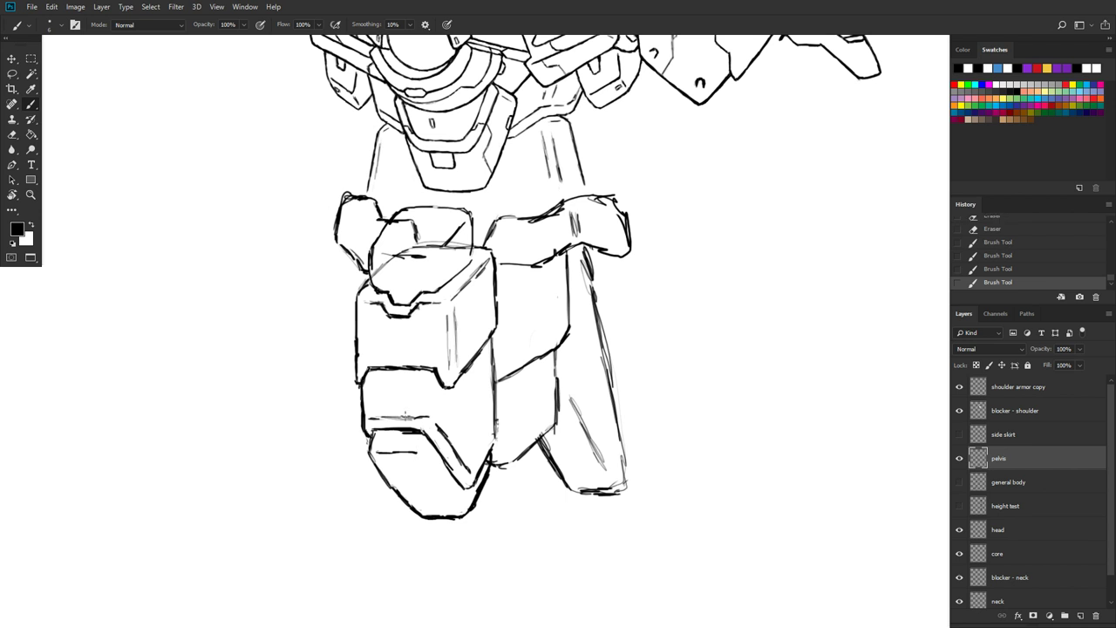
left_click_drag(417, 454, 458, 509)
scroll(390, 381, "up", 1)
mouse_move(398, 281)
left_mouse_down()
mouse_move(491, 197)
mouse_move(444, 189)
mouse_move(456, 187)
left_mouse_up()
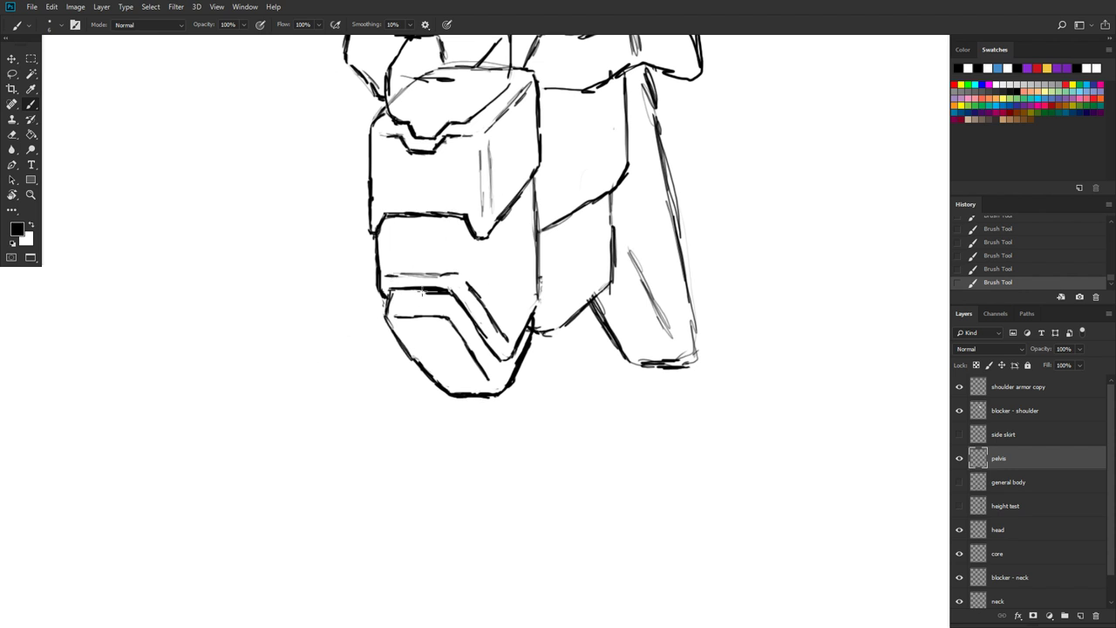
Step: Switch to Chrome to examine the pelvis design in the Wing Gundam HY Custom artwork, and return to Photoshop
key("super")
left_click(384, 616)
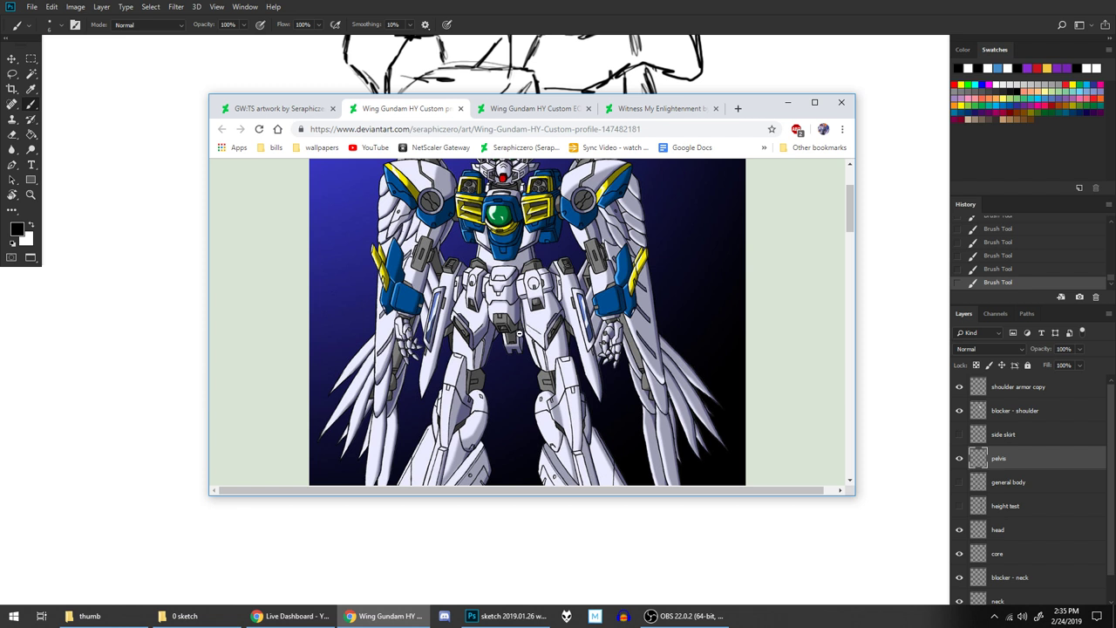
left_click(491, 617)
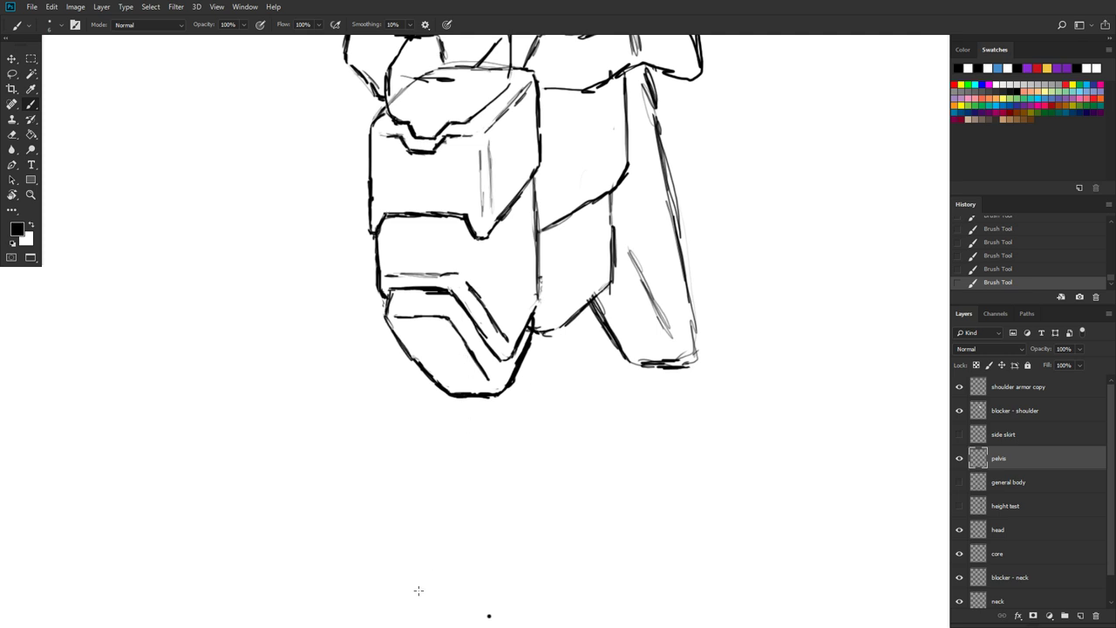
key("super")
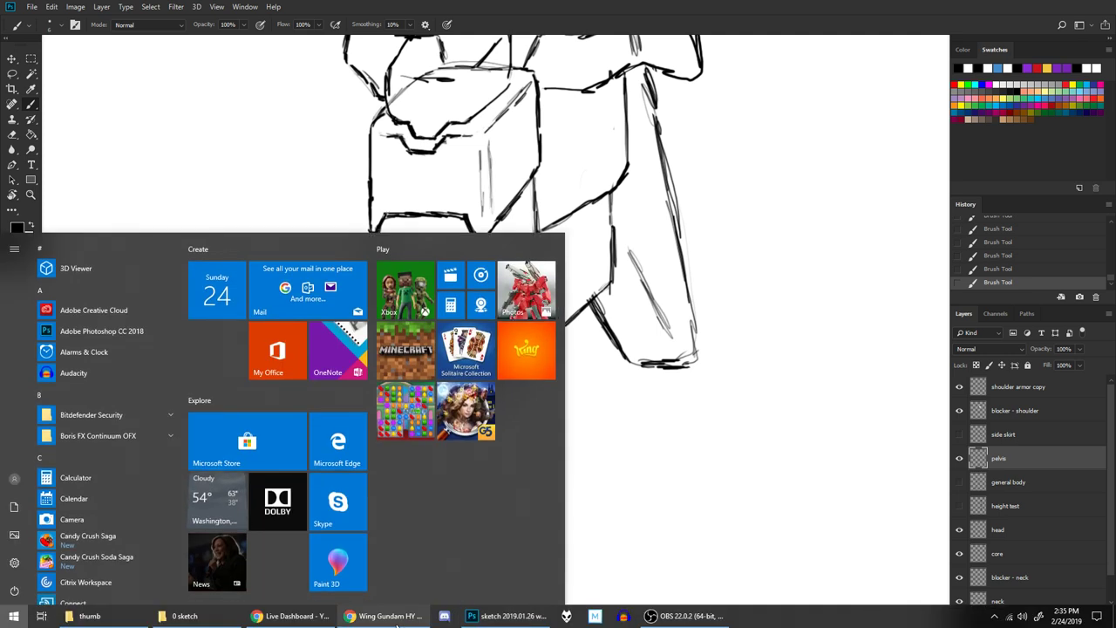
left_click(395, 618)
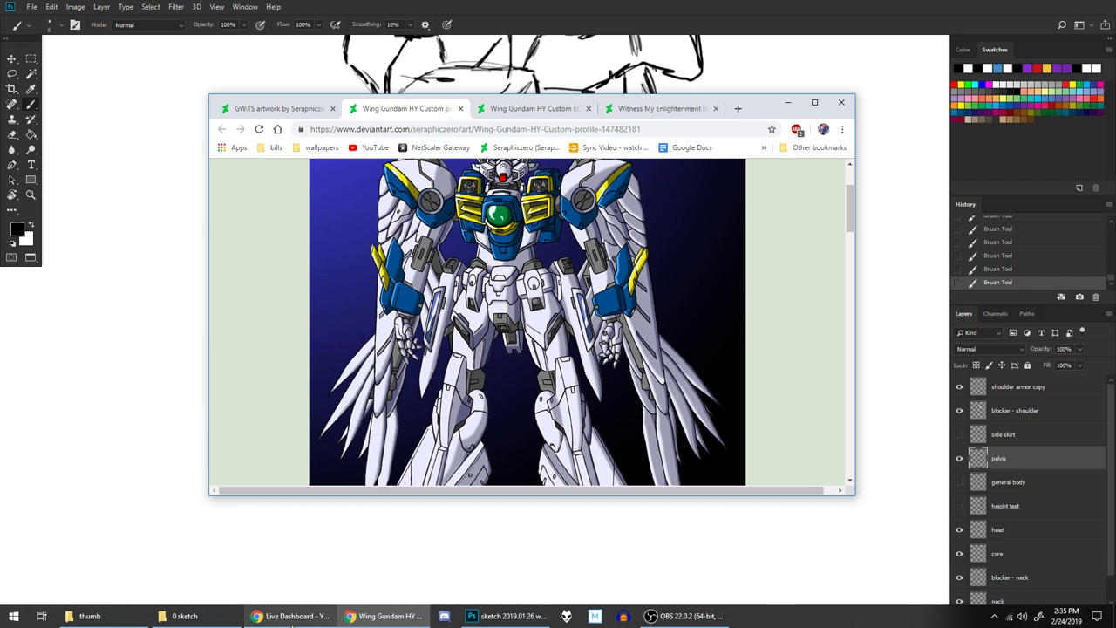
left_click(483, 617)
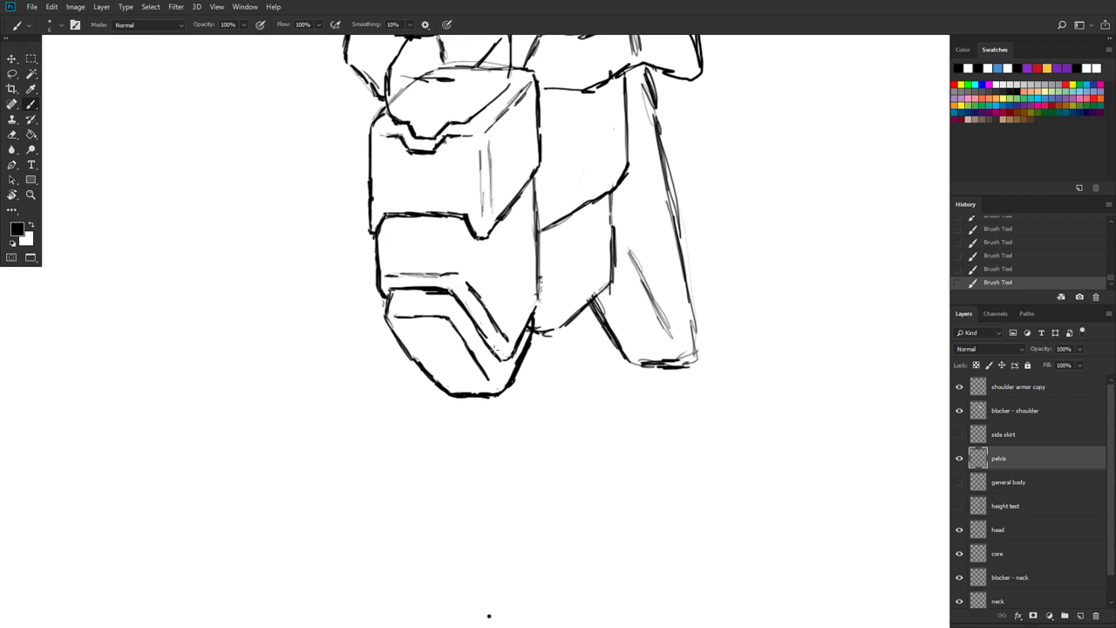
Step: Straighten the bottom panel's slanted outer edge down to the flat tip and draw a small four-sided slot above the tip
mouse_move(391, 329)
left_mouse_down()
mouse_move(433, 394)
mouse_move(430, 384)
mouse_move(454, 396)
mouse_move(429, 403)
mouse_move(454, 396)
mouse_move(455, 378)
left_mouse_up()
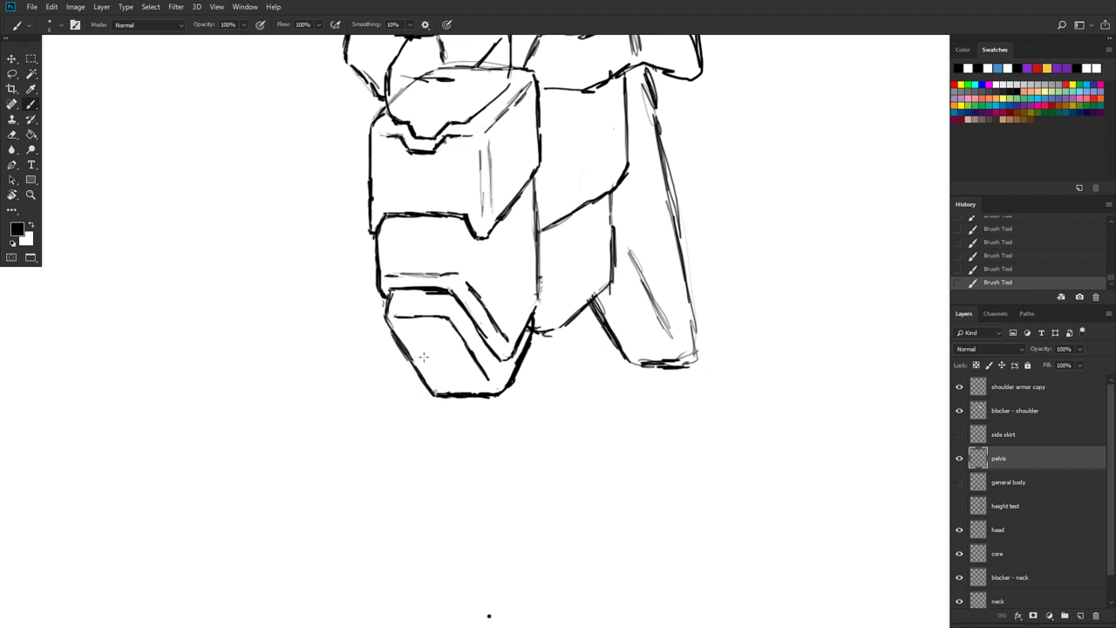
left_click_drag(423, 356, 423, 328)
mouse_move(434, 382)
left_mouse_down()
mouse_move(439, 398)
mouse_move(468, 377)
left_mouse_up()
left_click_drag(397, 312, 405, 306)
left_click_drag(488, 379, 490, 384)
mouse_move(489, 383)
left_mouse_down()
mouse_move(486, 368)
mouse_move(440, 373)
mouse_move(426, 349)
left_mouse_up()
mouse_move(433, 354)
left_mouse_down()
mouse_move(476, 355)
mouse_move(463, 352)
left_mouse_up()
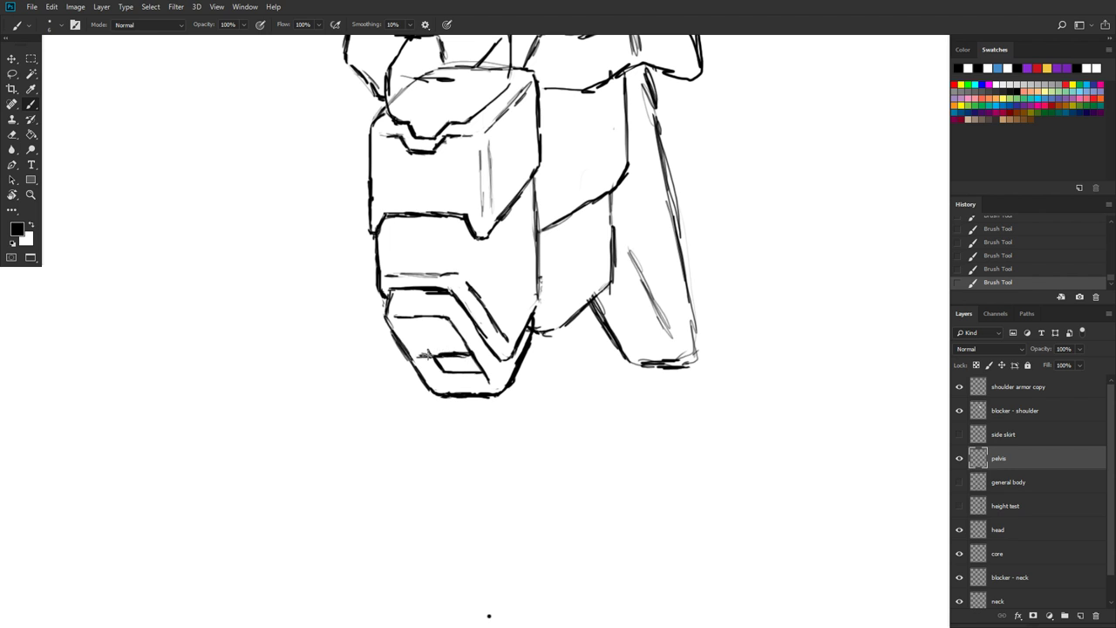
Step: Add a stepped recess above the slot, and clean the bottom panel's upper edge with a small rectangular notch beneath it
mouse_move(418, 350)
left_mouse_down()
mouse_move(464, 336)
mouse_move(424, 338)
mouse_move(407, 314)
mouse_move(420, 332)
left_mouse_up()
key("e")
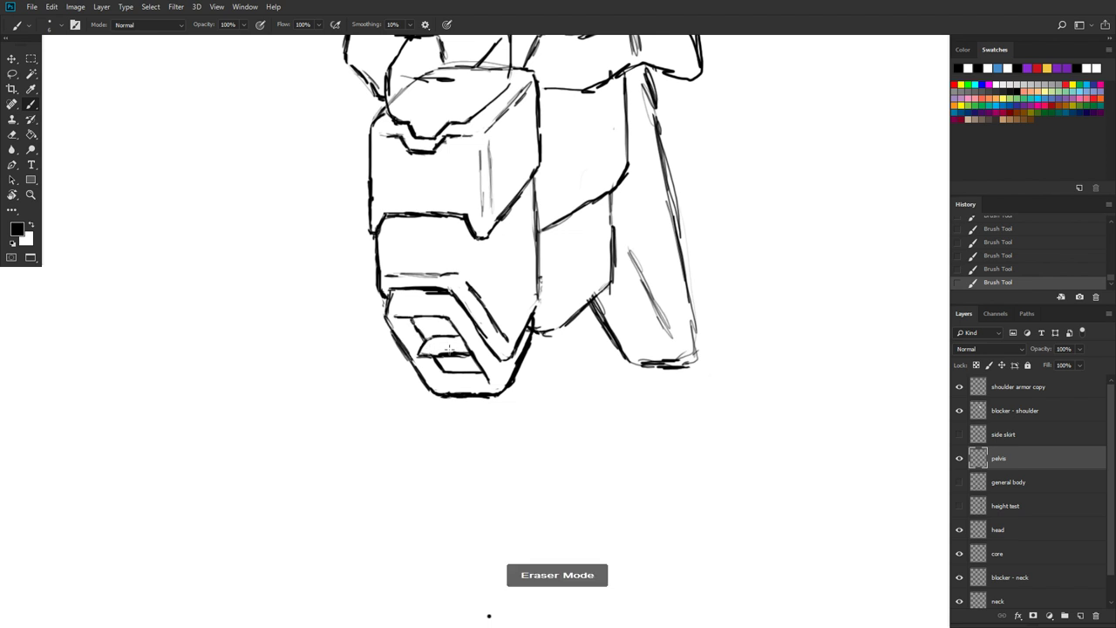
left_click_drag(450, 348, 460, 349)
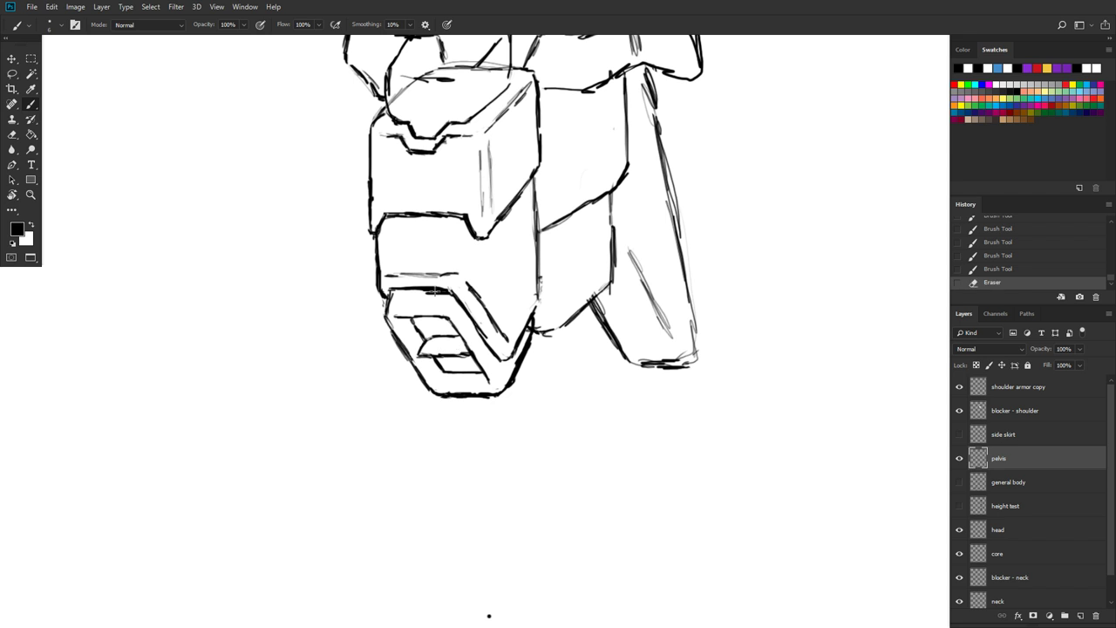
mouse_move(433, 291)
left_mouse_down()
mouse_move(448, 294)
mouse_move(380, 311)
mouse_move(398, 293)
left_mouse_up()
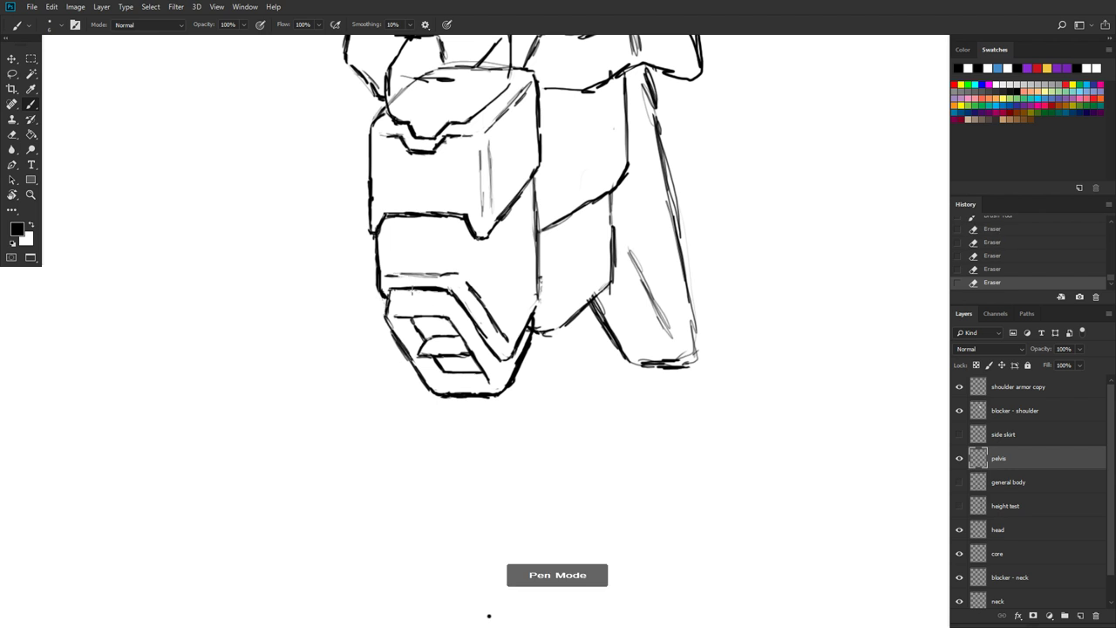
mouse_move(411, 292)
left_mouse_down()
mouse_move(412, 302)
mouse_move(428, 297)
left_mouse_up()
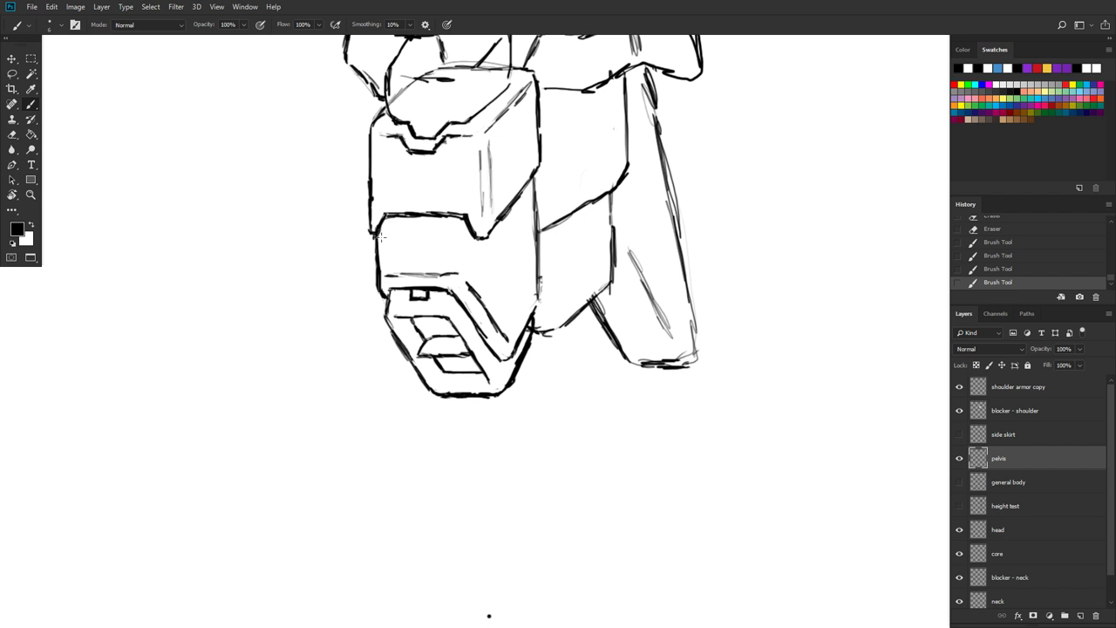
Step: Redraw the cutout between the upper and middle panels with angled corners on both sides, cleaning up the outer corner
mouse_move(384, 215)
left_mouse_down()
mouse_move(380, 235)
mouse_move(386, 218)
mouse_move(457, 209)
mouse_move(462, 224)
left_mouse_up()
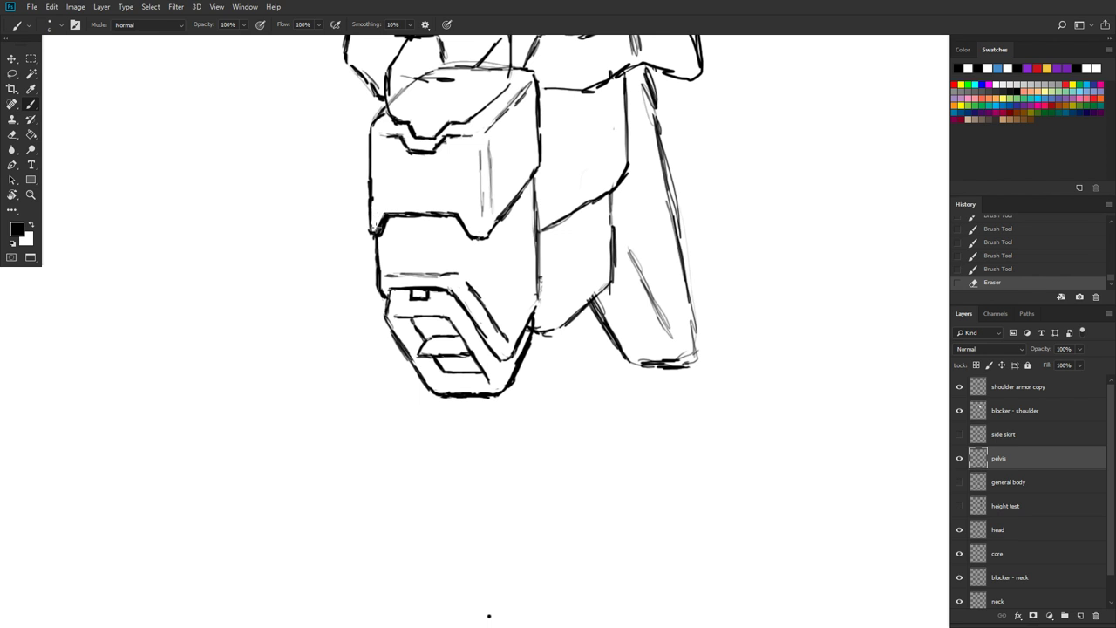
left_click_drag(375, 227, 380, 225)
left_click_drag(373, 236, 388, 214)
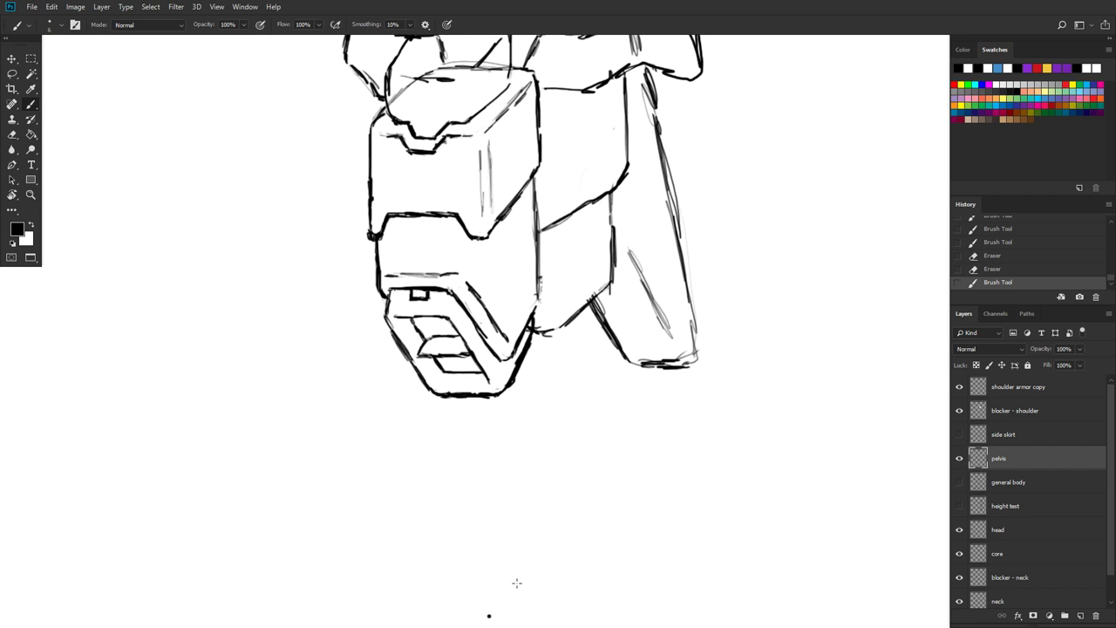
Step: Erase the stray dot on the blank canvas below the pelvis and save the document
scroll(516, 583, "down", 6)
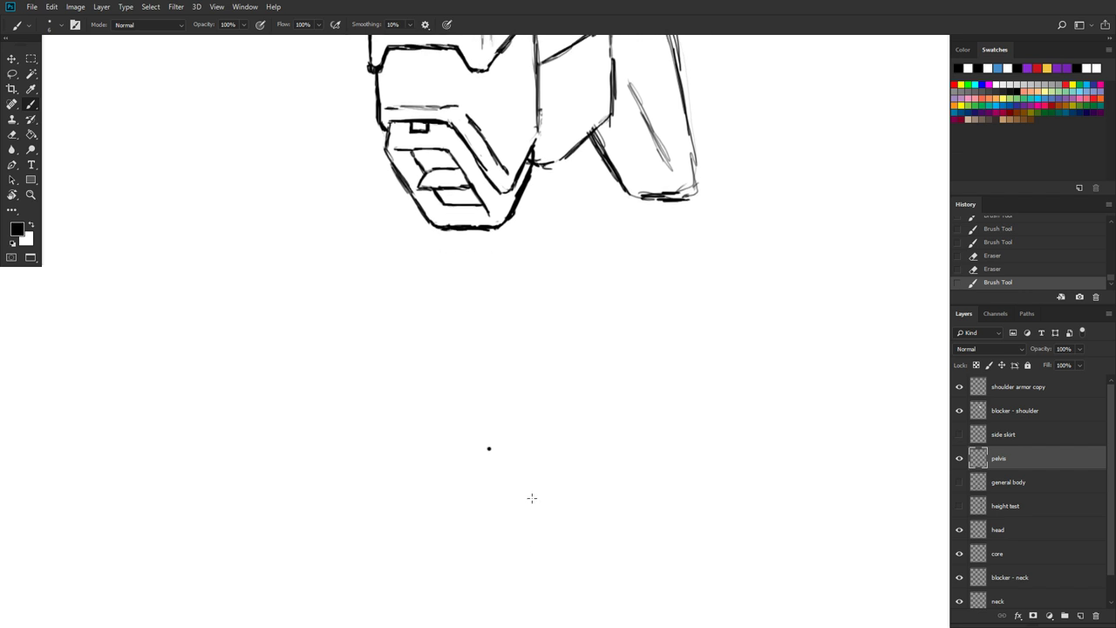
left_click(489, 448)
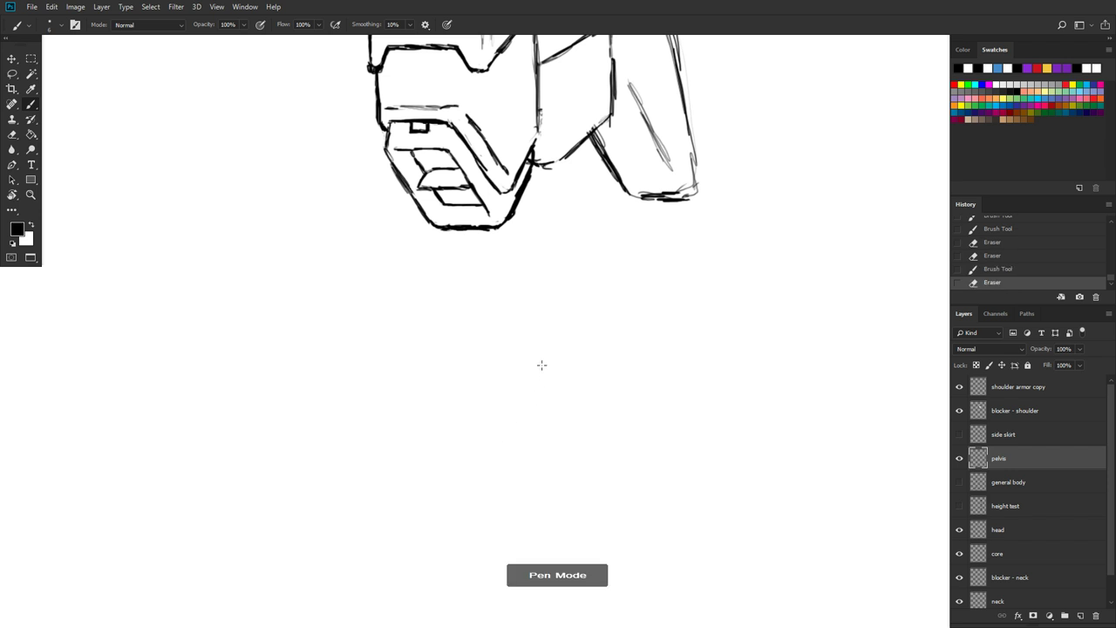
scroll(635, 337, "up", 9)
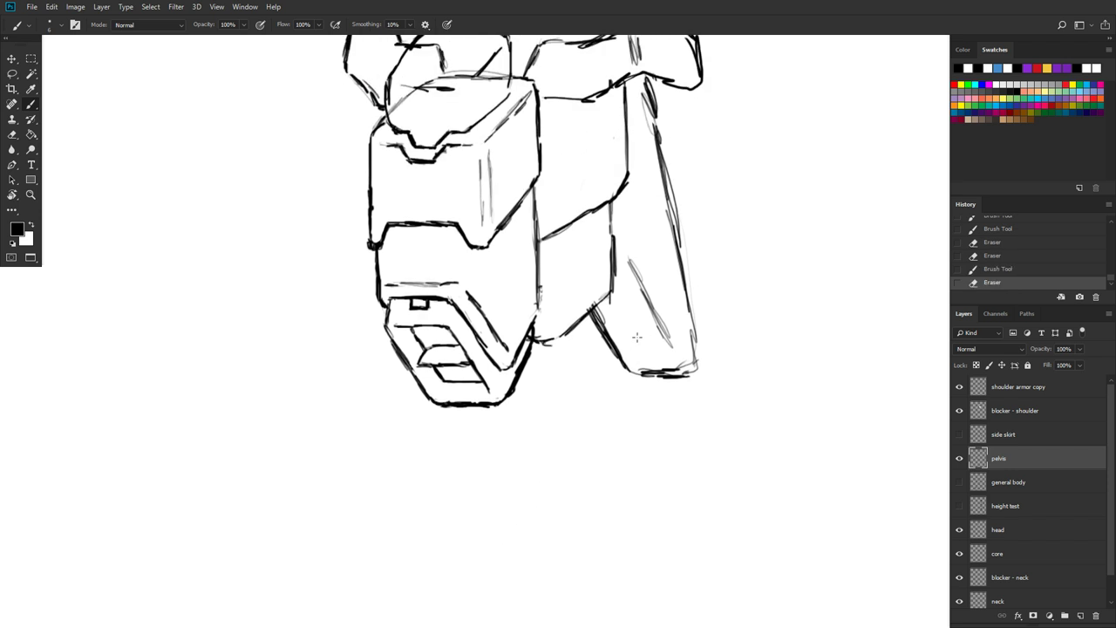
scroll(636, 336, "up", 1)
scroll(636, 336, "up", 2)
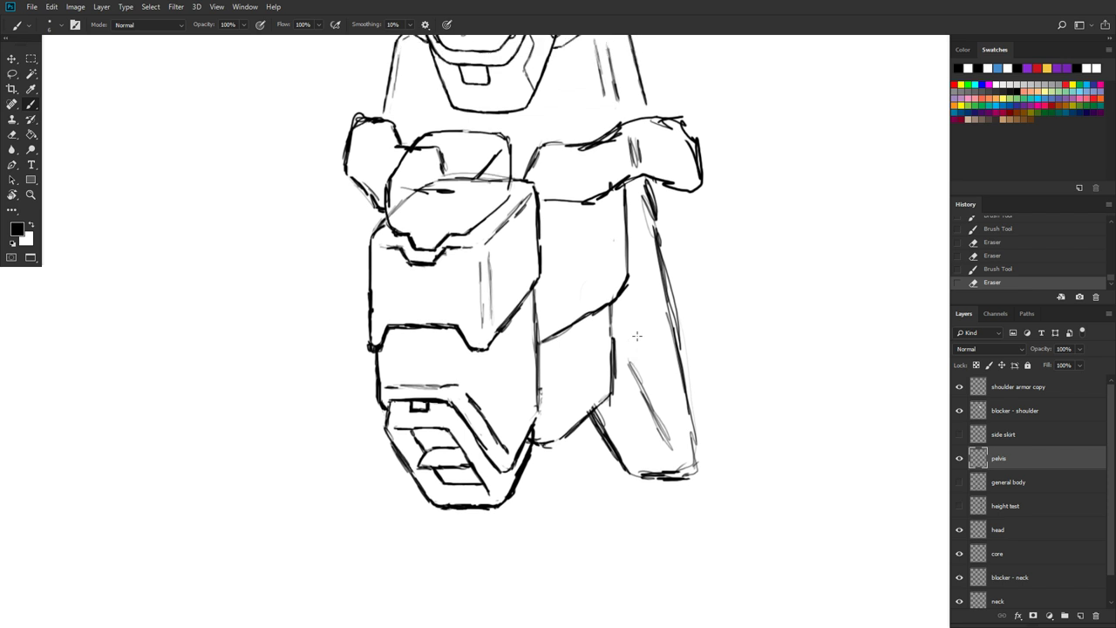
key("ctrl+s")
scroll(667, 299, "up", 2)
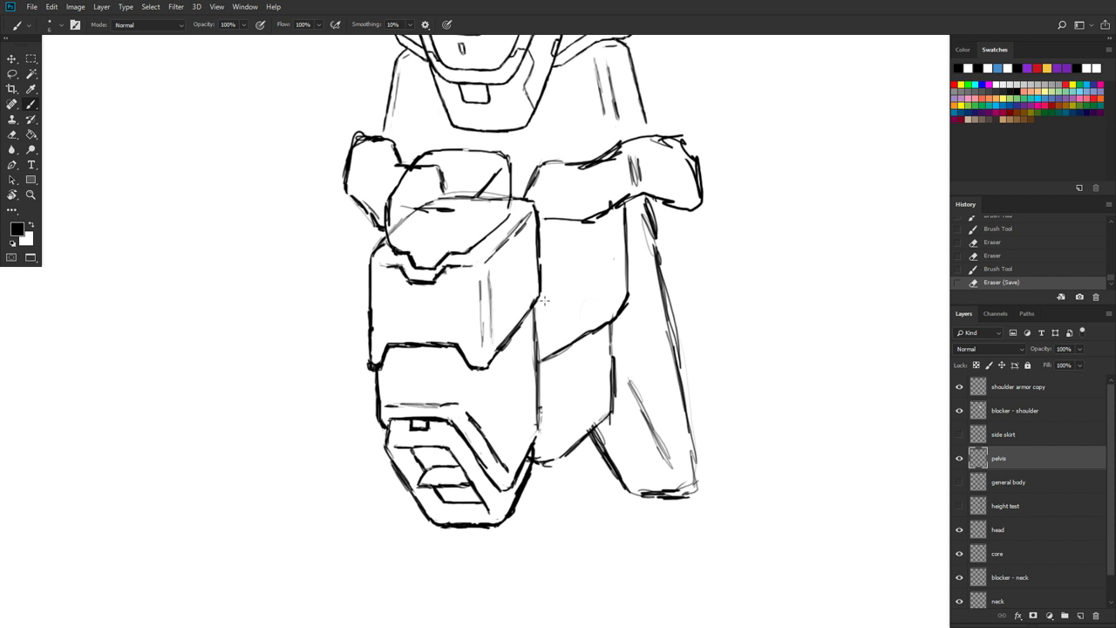
Step: Thicken the upper panel's side edge and diagonal lower edge, and undo a long diagonal test stroke beside the pelvis
left_click(542, 255)
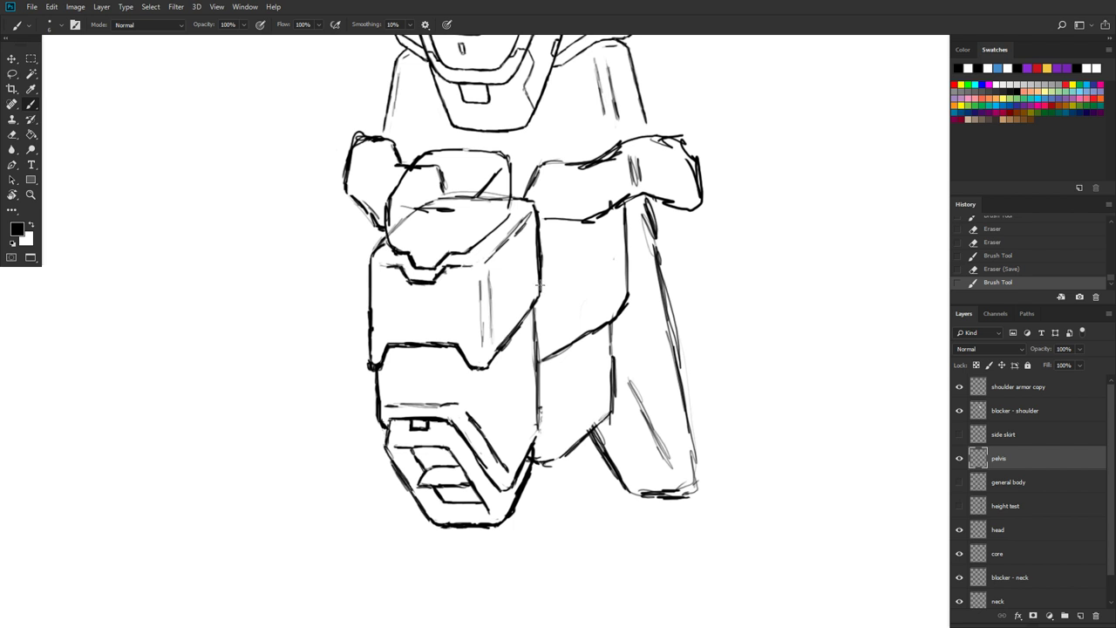
left_click_drag(540, 282, 521, 332)
left_click_drag(476, 370, 498, 347)
left_click_drag(140, 429, 338, 209)
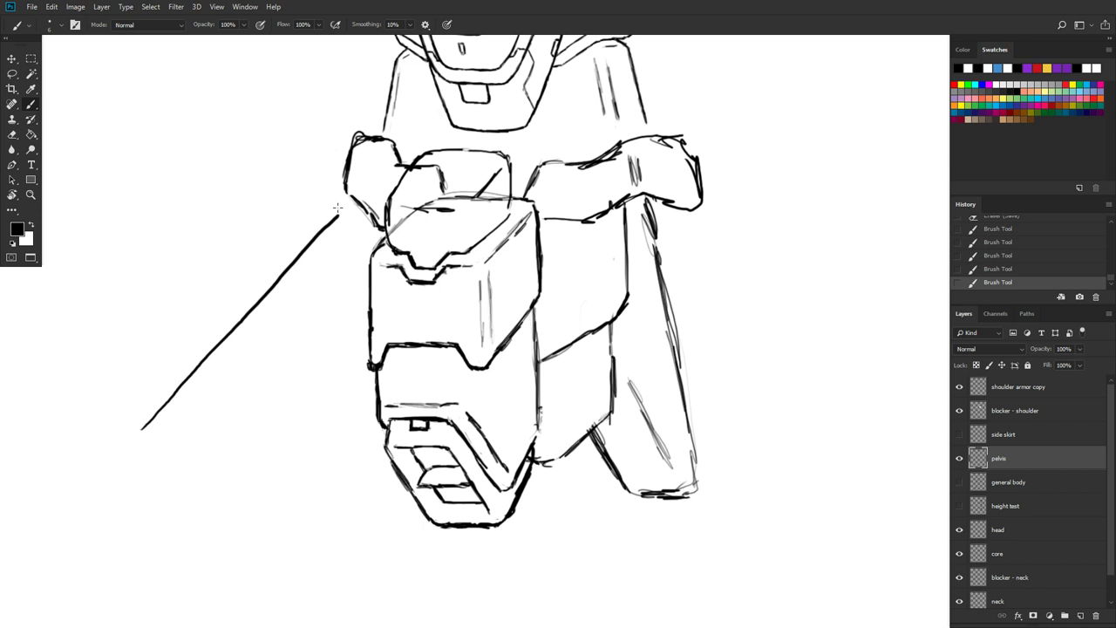
left_click(992, 272)
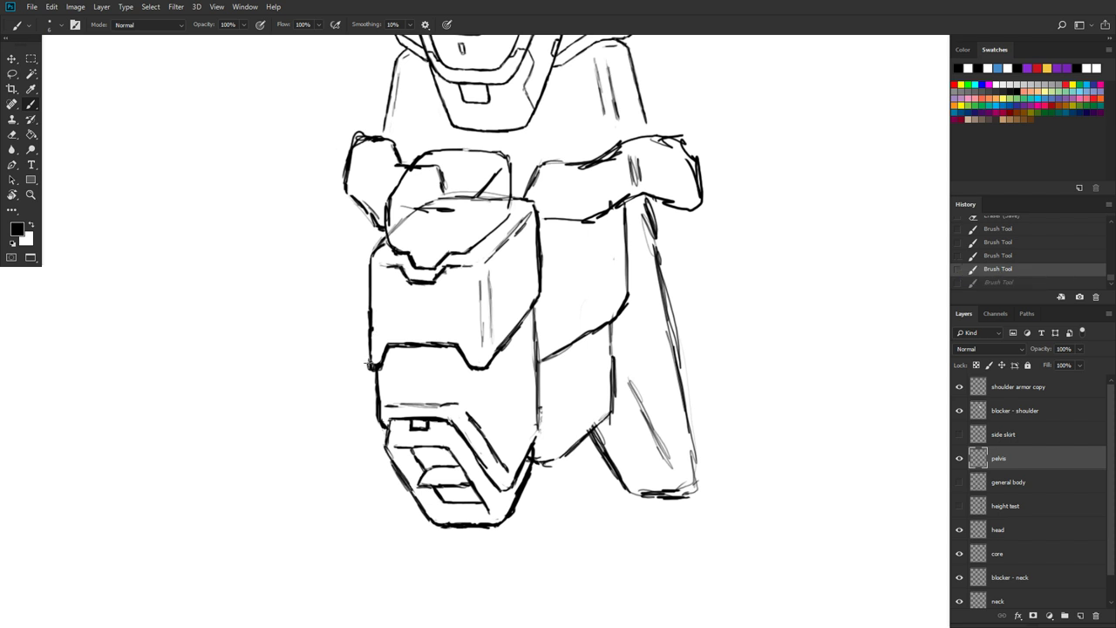
Step: Thicken the upper panel's outer left edge and diagonal lower edge, erasing the doubled line along the diagonal
mouse_move(368, 353)
left_mouse_down()
mouse_move(372, 252)
mouse_move(375, 353)
left_mouse_up()
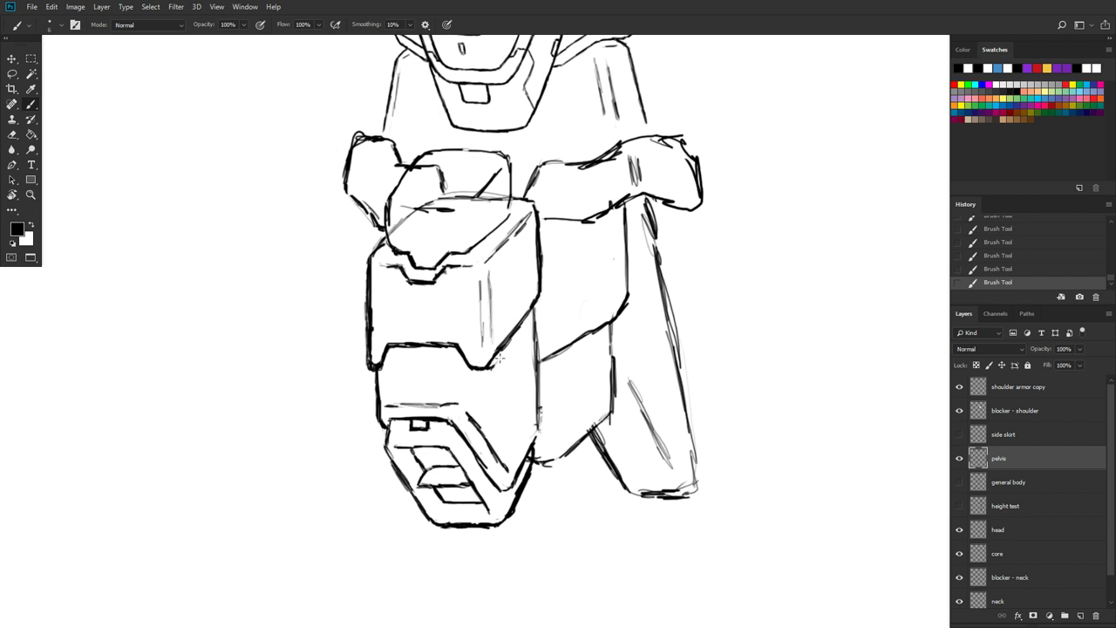
left_click_drag(500, 357, 541, 302)
key("e")
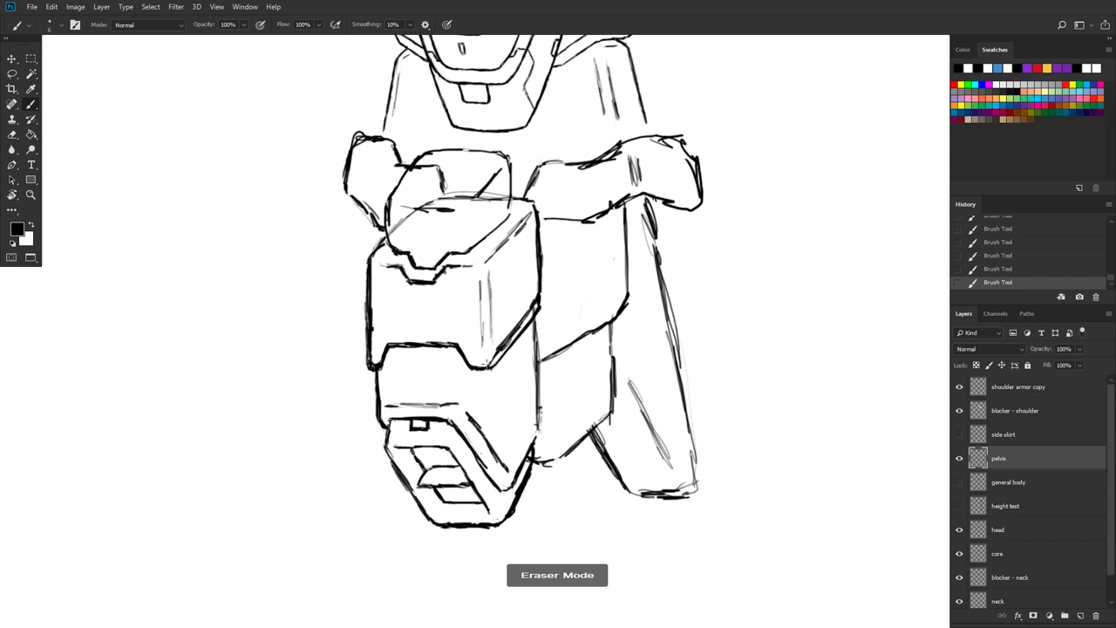
mouse_move(485, 361)
left_mouse_down()
mouse_move(534, 298)
mouse_move(492, 361)
mouse_move(515, 339)
left_mouse_up()
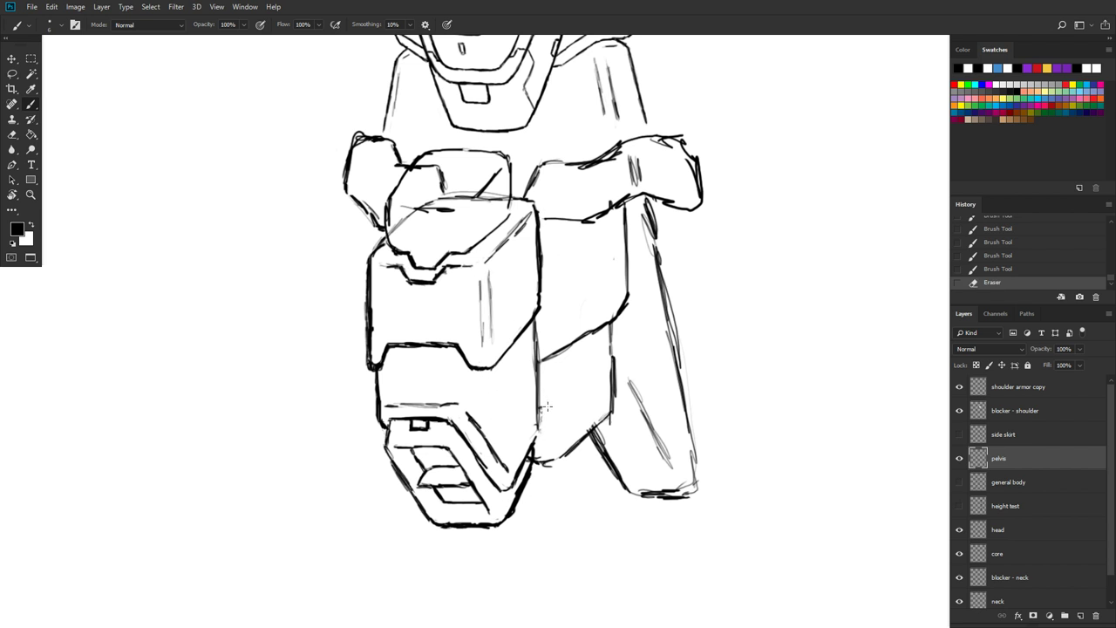
Step: Erase the rough overlap at the middle panel's lower side corner and re-ink the edge to close it
left_click_drag(546, 406, 537, 424)
key("space")
left_click_drag(537, 429, 536, 440)
Step: Erase the upper panel's construction lines that run through the rounded centre piece
key("e")
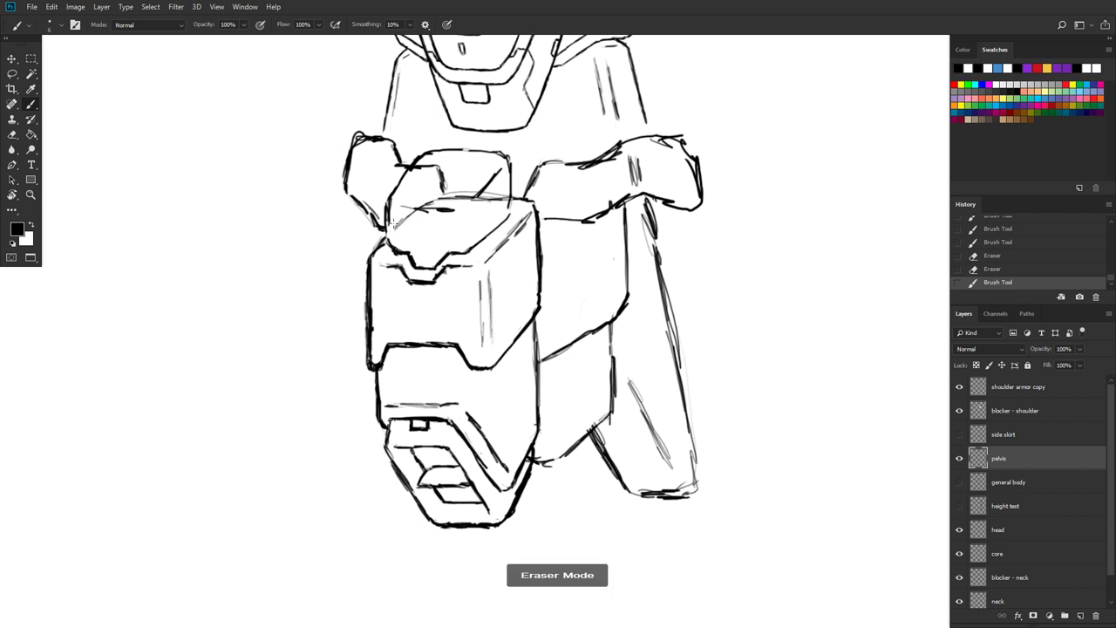
mouse_move(394, 224)
left_mouse_down()
mouse_move(463, 194)
mouse_move(461, 203)
mouse_move(462, 194)
mouse_move(447, 197)
left_mouse_up()
mouse_move(485, 202)
left_mouse_down()
mouse_move(492, 187)
mouse_move(478, 201)
mouse_move(499, 194)
mouse_move(498, 208)
mouse_move(507, 197)
mouse_move(504, 215)
left_mouse_up()
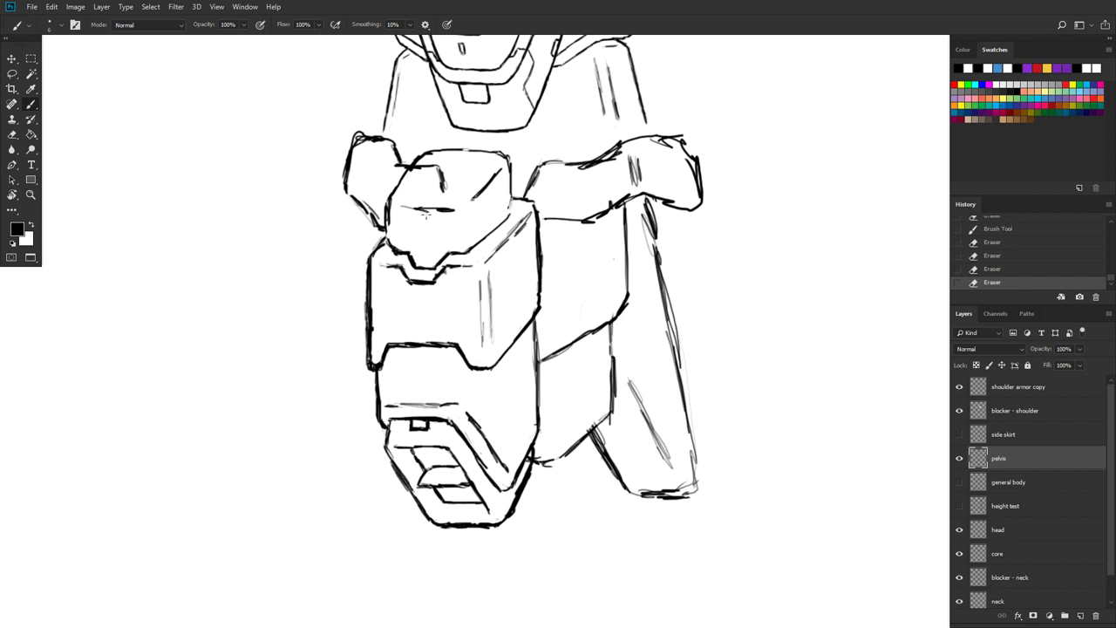
left_click_drag(426, 214, 403, 204)
key("e")
mouse_move(192, 277)
left_mouse_down()
mouse_move(185, 336)
mouse_move(231, 349)
mouse_move(257, 324)
mouse_move(253, 286)
mouse_move(221, 264)
mouse_move(186, 274)
left_mouse_up()
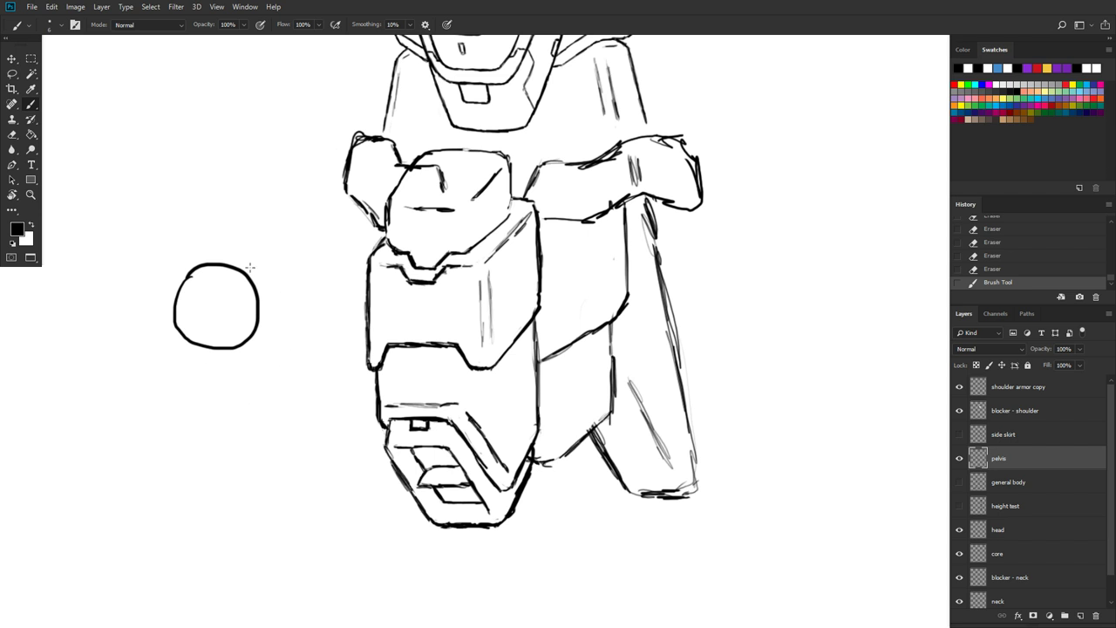
mouse_move(212, 147)
left_mouse_down()
mouse_move(215, 209)
mouse_move(240, 154)
mouse_move(197, 150)
left_mouse_up()
mouse_move(206, 396)
left_mouse_down()
mouse_move(201, 432)
mouse_move(211, 396)
left_mouse_up()
mouse_move(282, 371)
left_mouse_down()
mouse_move(262, 383)
mouse_move(305, 386)
mouse_move(279, 370)
left_mouse_up()
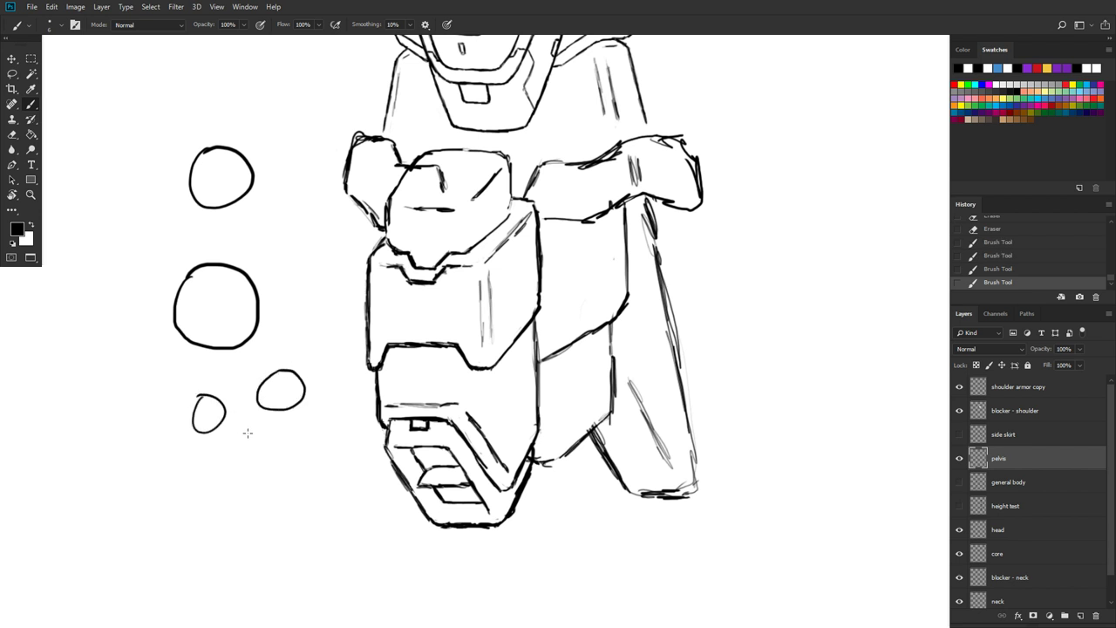
left_click(986, 229)
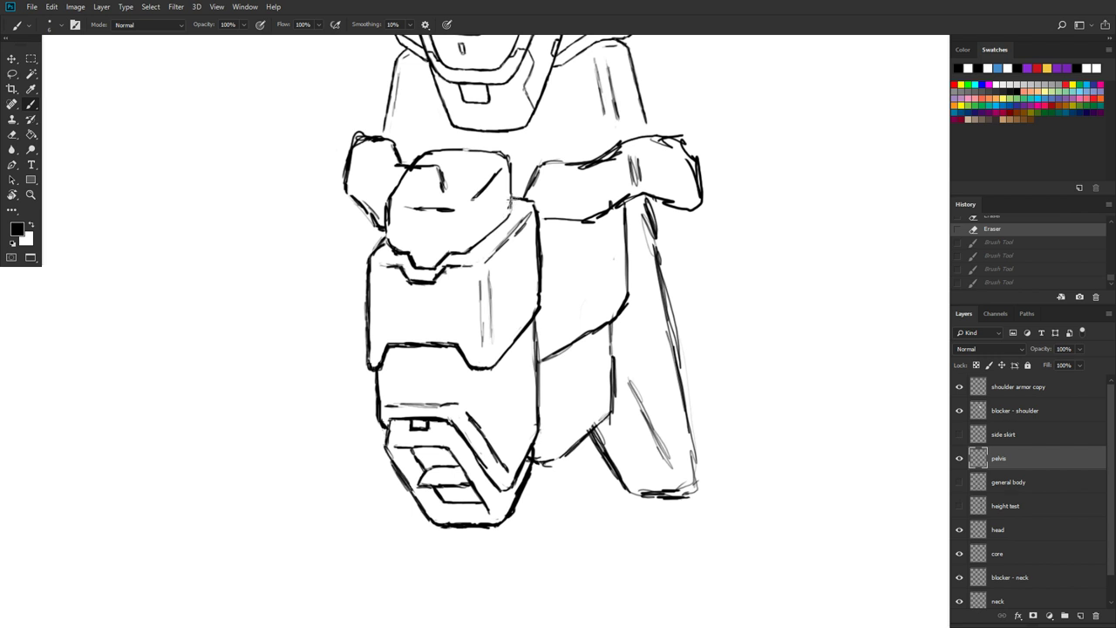
Step: Re-ink both sides of the rounded centre piece above the upper panel with darker strokes
left_click_drag(503, 221, 514, 179)
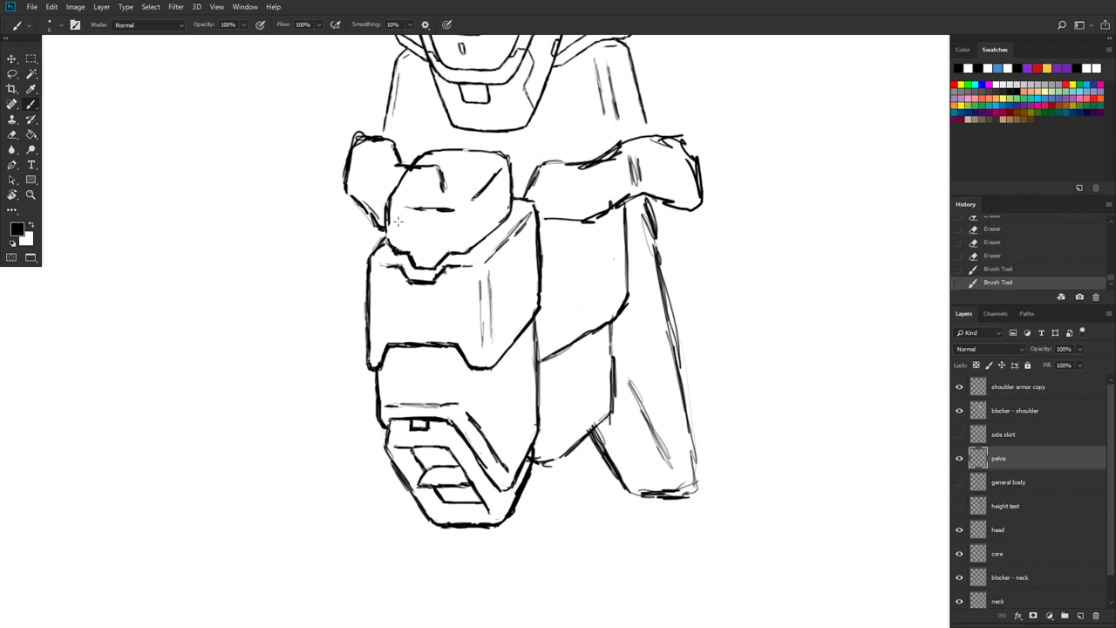
left_click_drag(387, 225, 388, 244)
left_click_drag(388, 206, 389, 188)
scroll(607, 364, "up", 6)
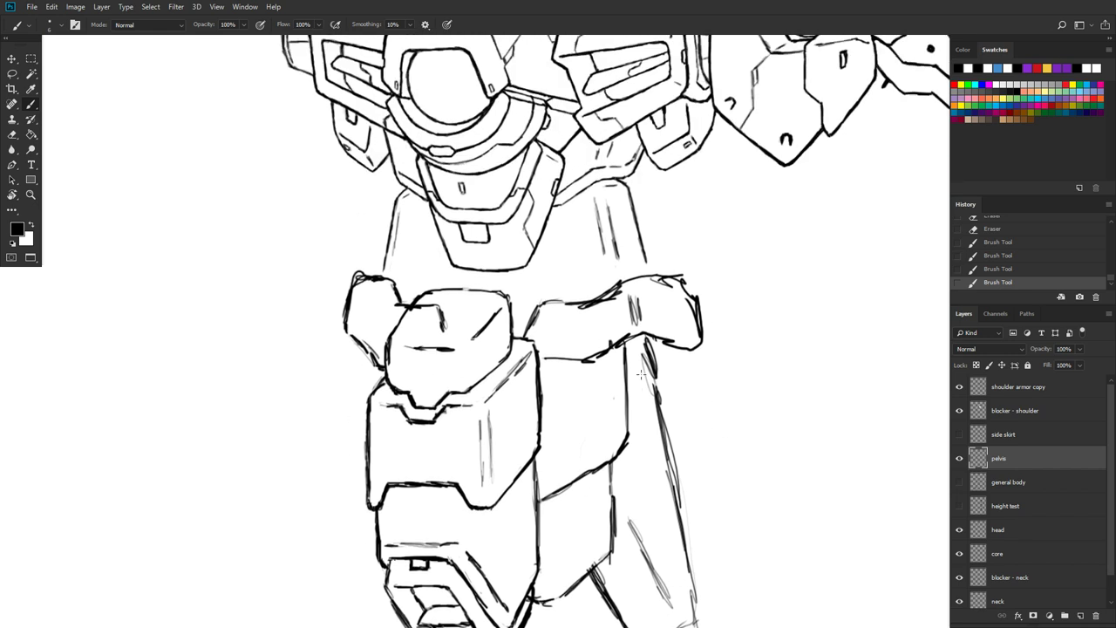
scroll(643, 363, "up", 3)
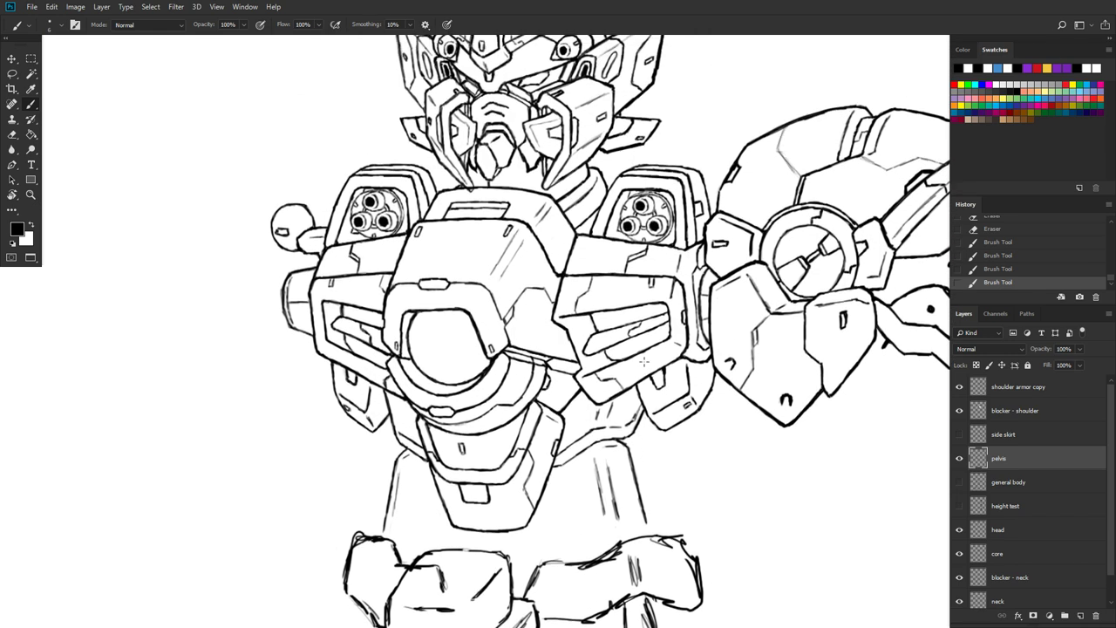
Step: Touch up the lower panel's outer side edge and erase the rough outline at the side of the rounded centre piece
scroll(645, 360, "up", 1)
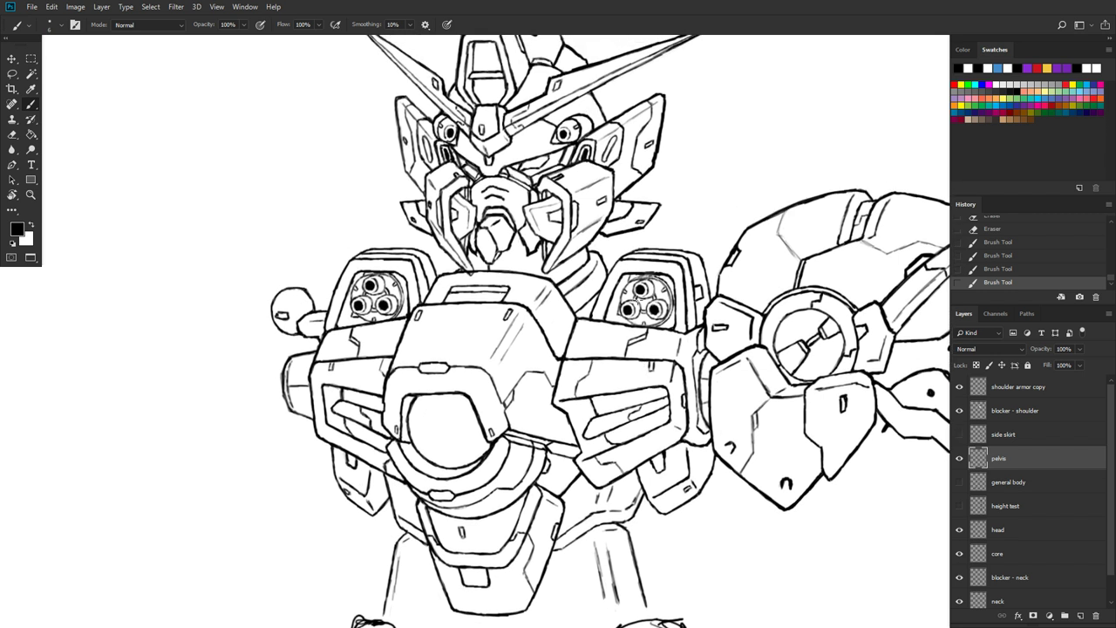
scroll(679, 274, "up", 1)
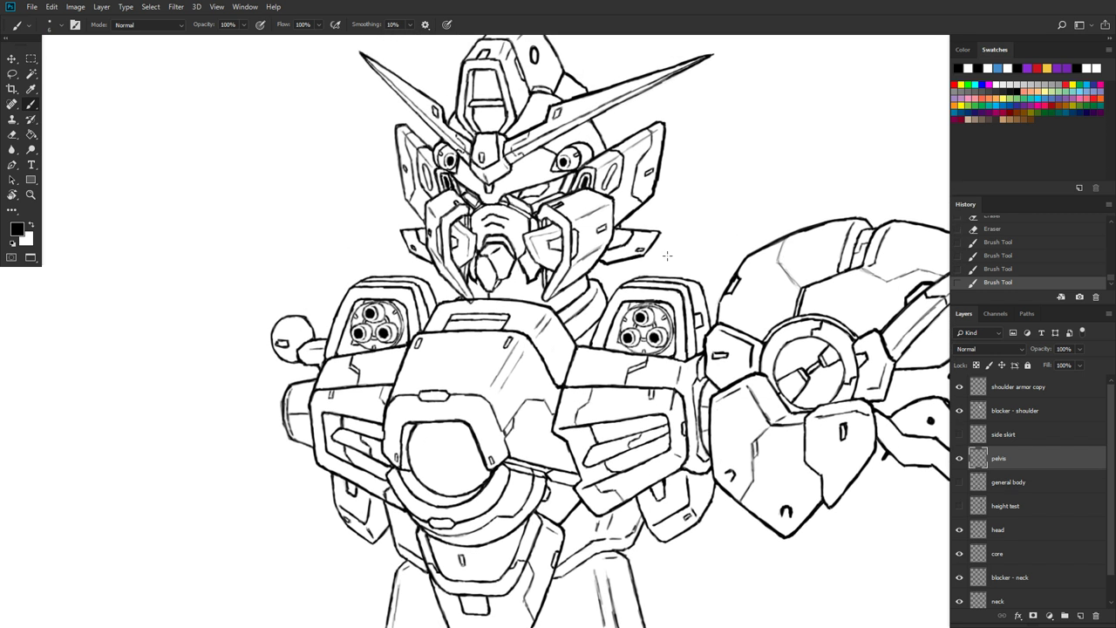
scroll(671, 262, "down", 2)
scroll(667, 255, "down", 5)
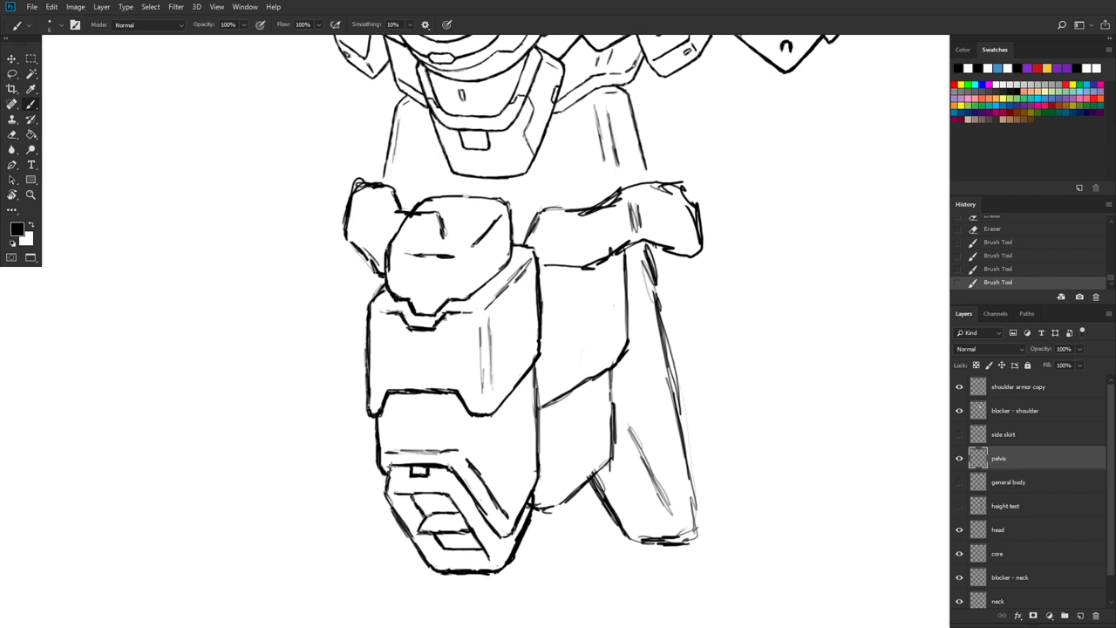
left_click_drag(386, 493, 394, 512)
key("e")
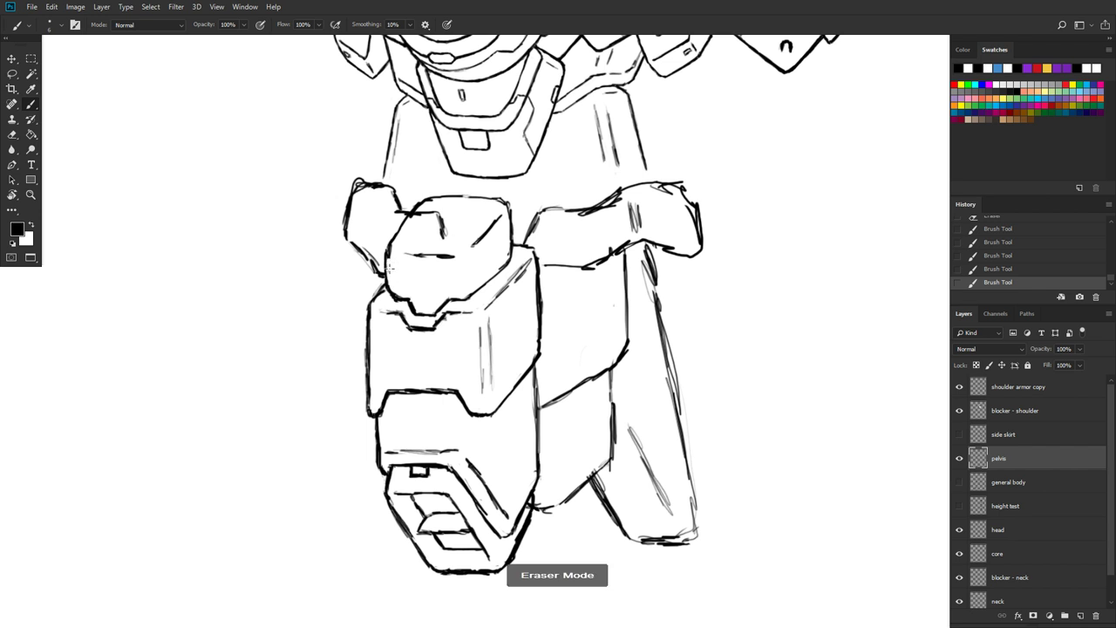
left_click(399, 240)
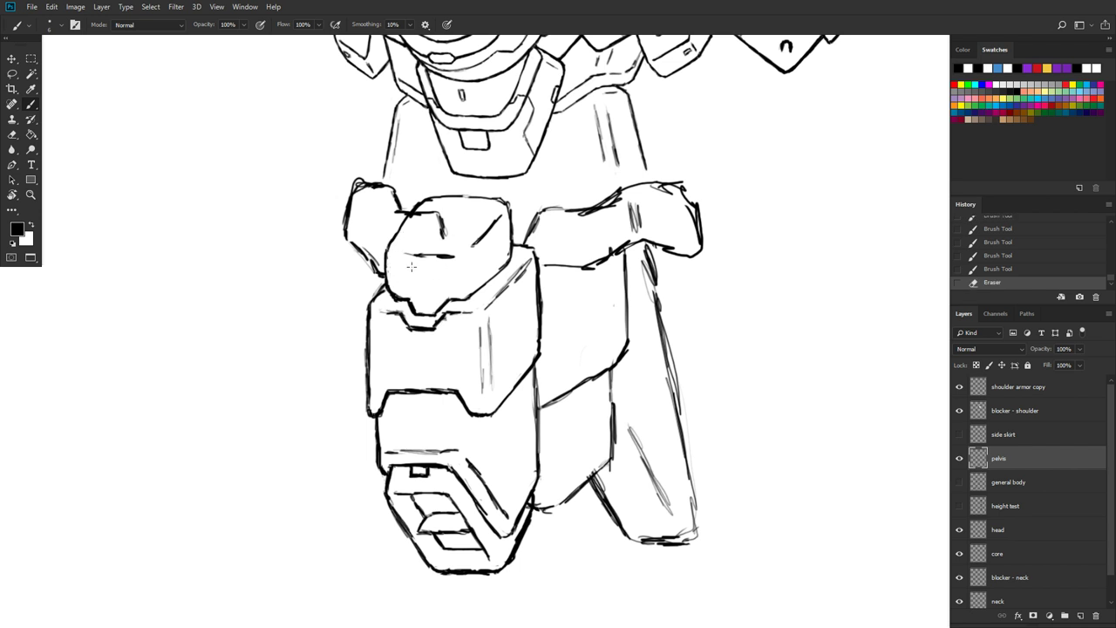
Step: Clean up the side panel behind the front panels and re-ink the upper edge of the wider belt piece
key("b")
mouse_move(610, 300)
left_mouse_down()
mouse_move(609, 316)
mouse_move(616, 302)
left_mouse_up()
key("e")
left_click(563, 310)
key("e")
left_click_drag(551, 210, 575, 202)
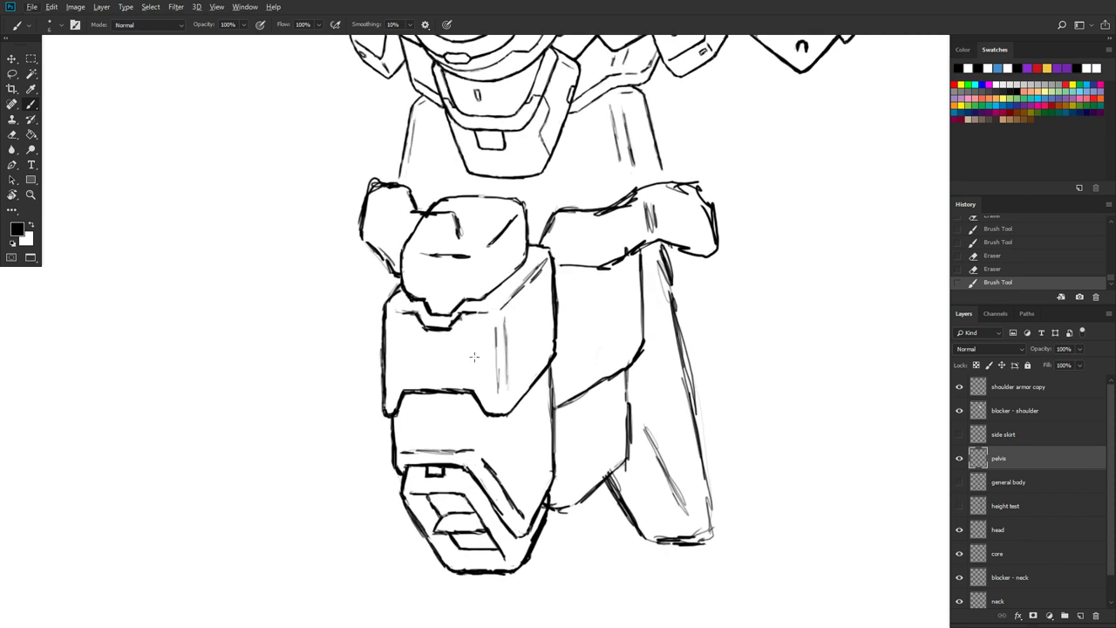
Step: Show the general body layer and examine the pelvis line art against the full-figure sketch
scroll(748, 280, "down", 3)
scroll(747, 280, "down", 4)
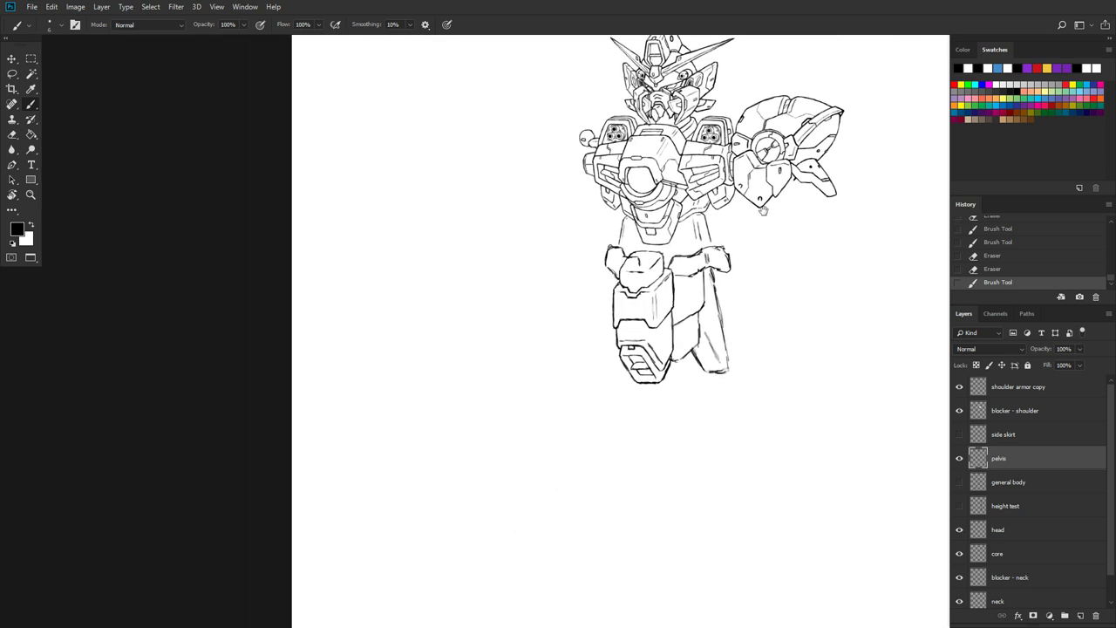
scroll(742, 369, "down", 3)
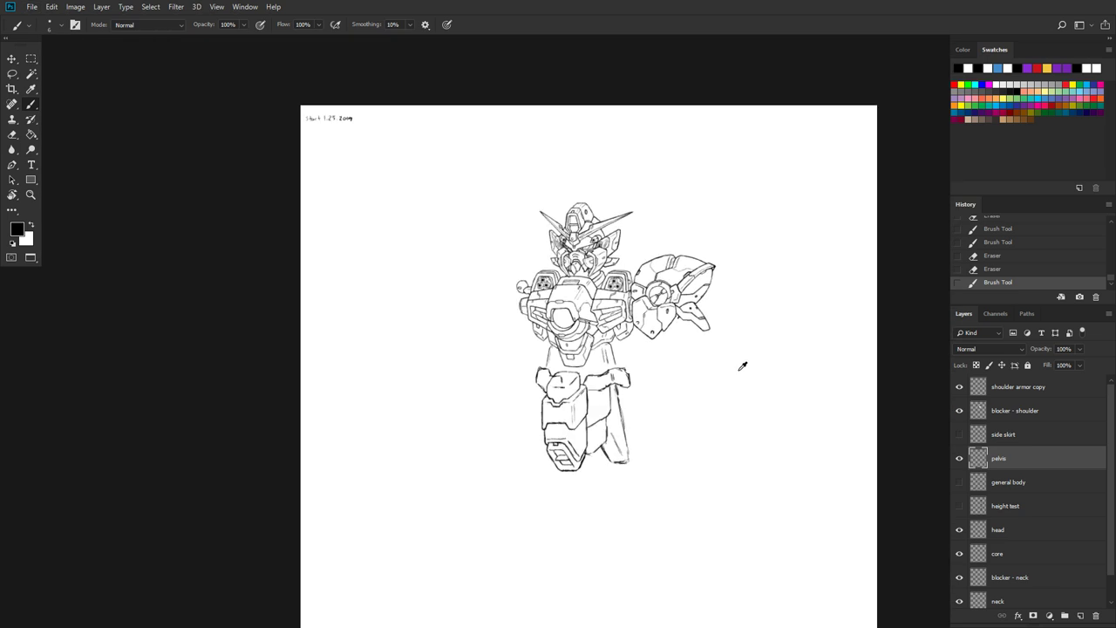
scroll(742, 369, "down", 2)
scroll(700, 282, "up", 3)
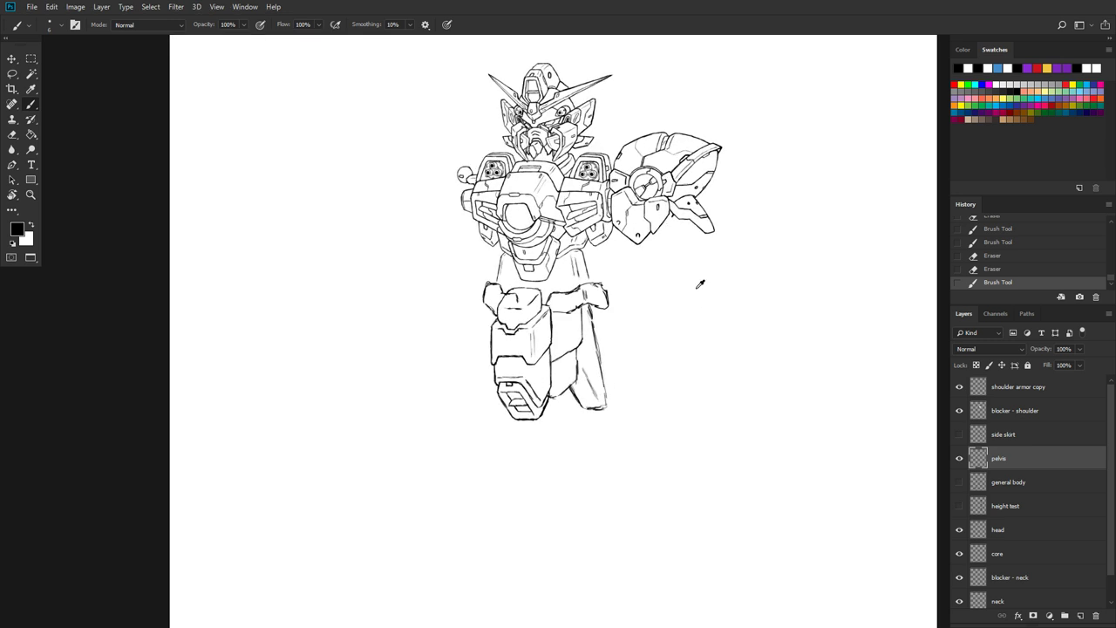
left_click_drag(700, 282, 648, 361)
scroll(648, 361, "up", 1)
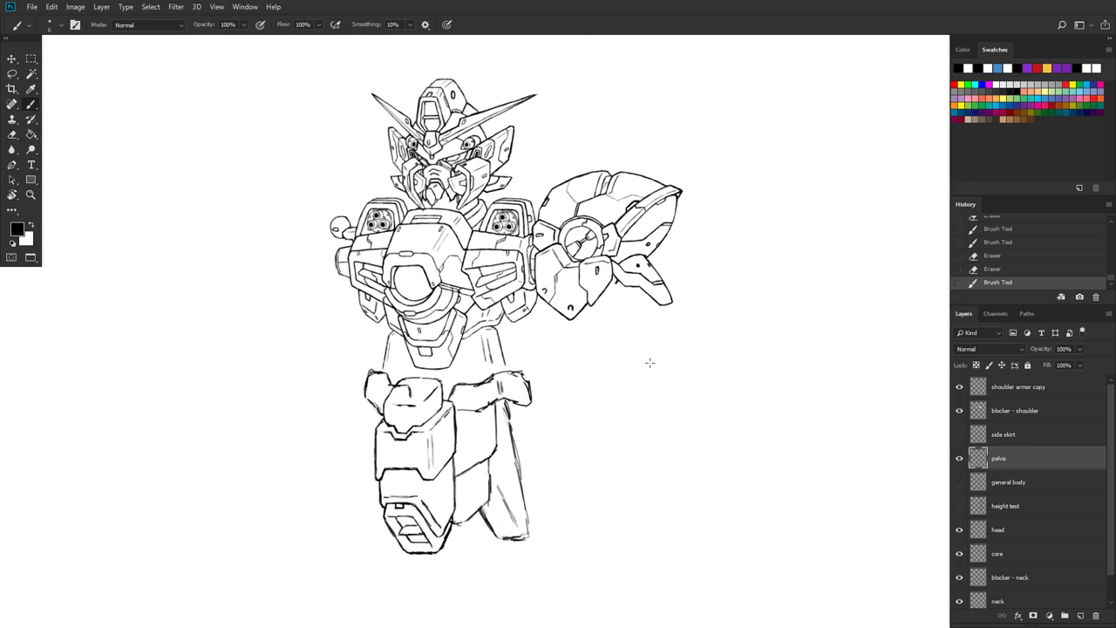
left_click(960, 481)
scroll(787, 404, "down", 1)
scroll(755, 376, "down", 4)
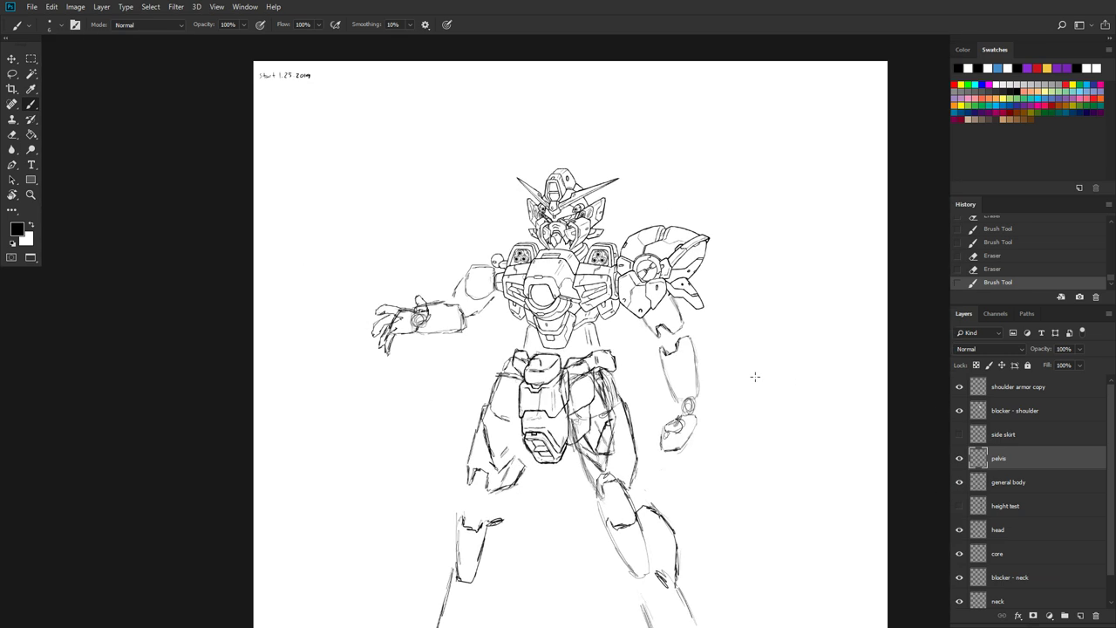
scroll(756, 376, "down", 3)
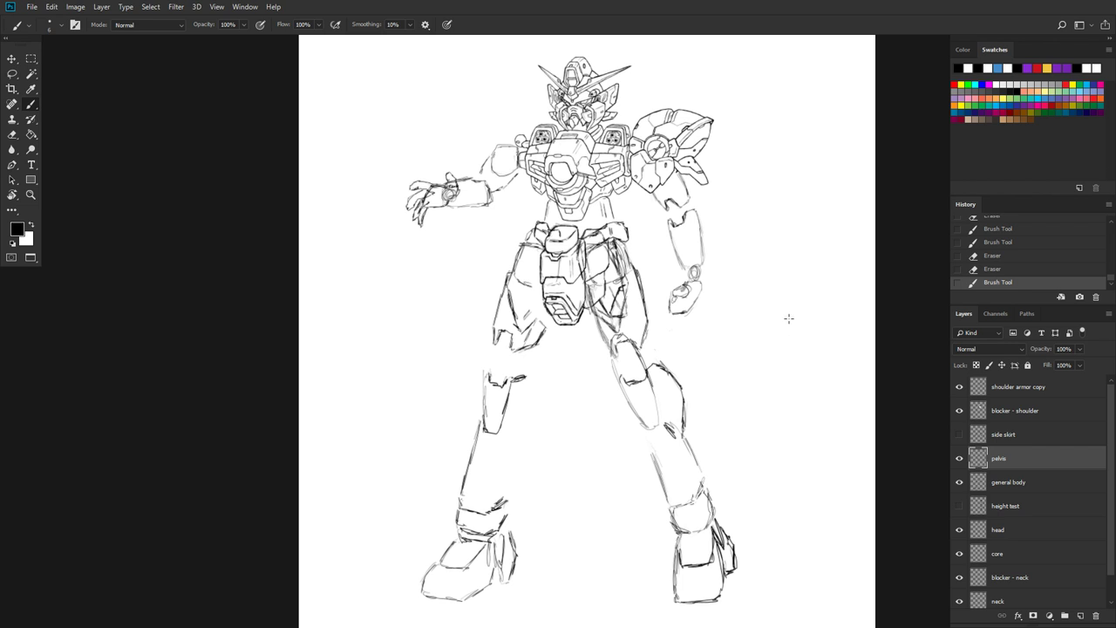
Step: Compare the pelvis with the rough sketch by toggling the pelvis layer's visibility, then hide the general body layer
left_click(955, 459)
left_click(959, 459)
left_click(959, 459)
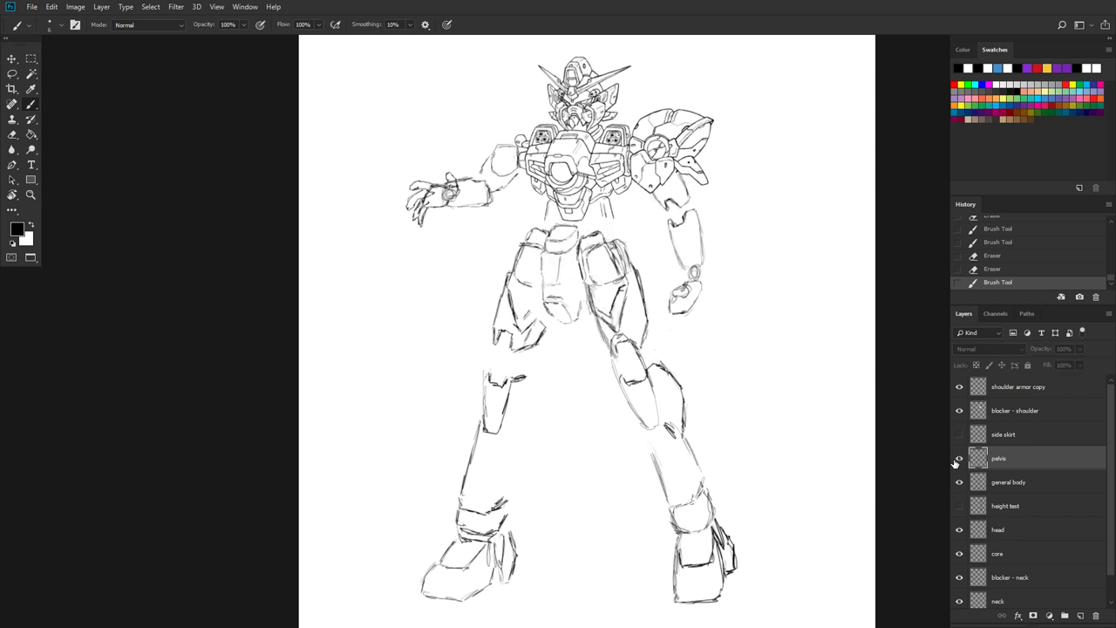
left_click(958, 459)
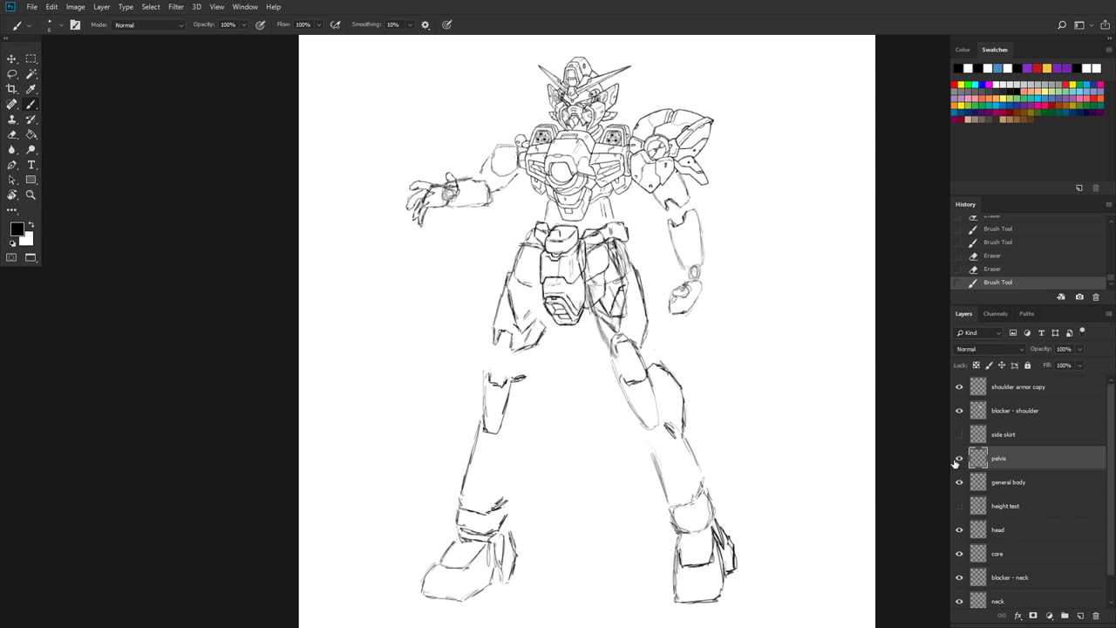
left_click(958, 459)
left_click(958, 459)
scroll(788, 340, "down", 1)
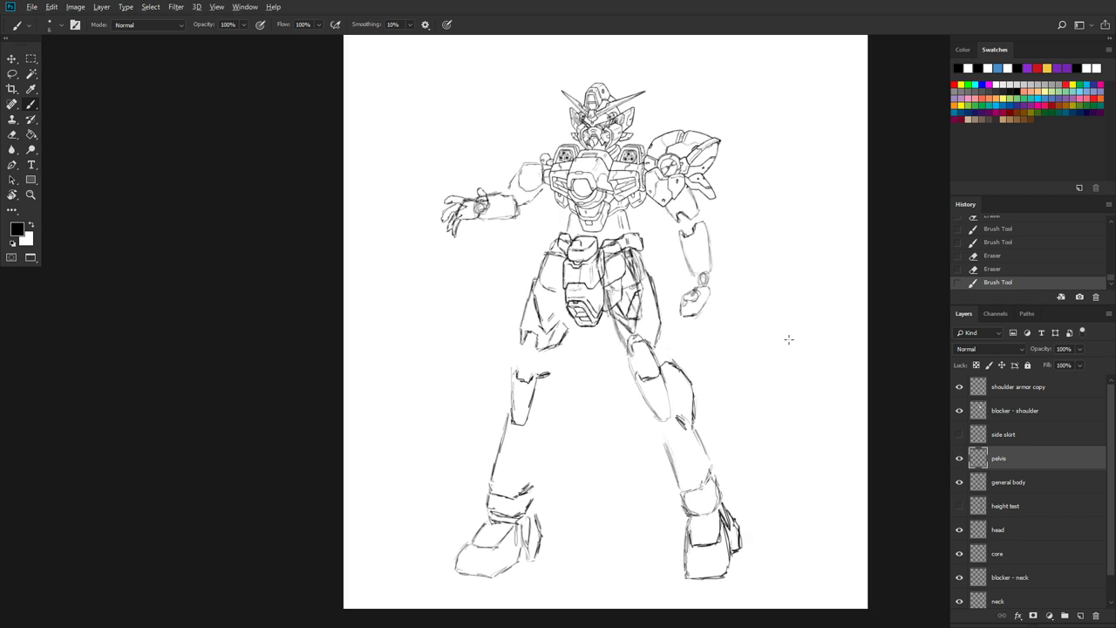
scroll(788, 339, "up", 1)
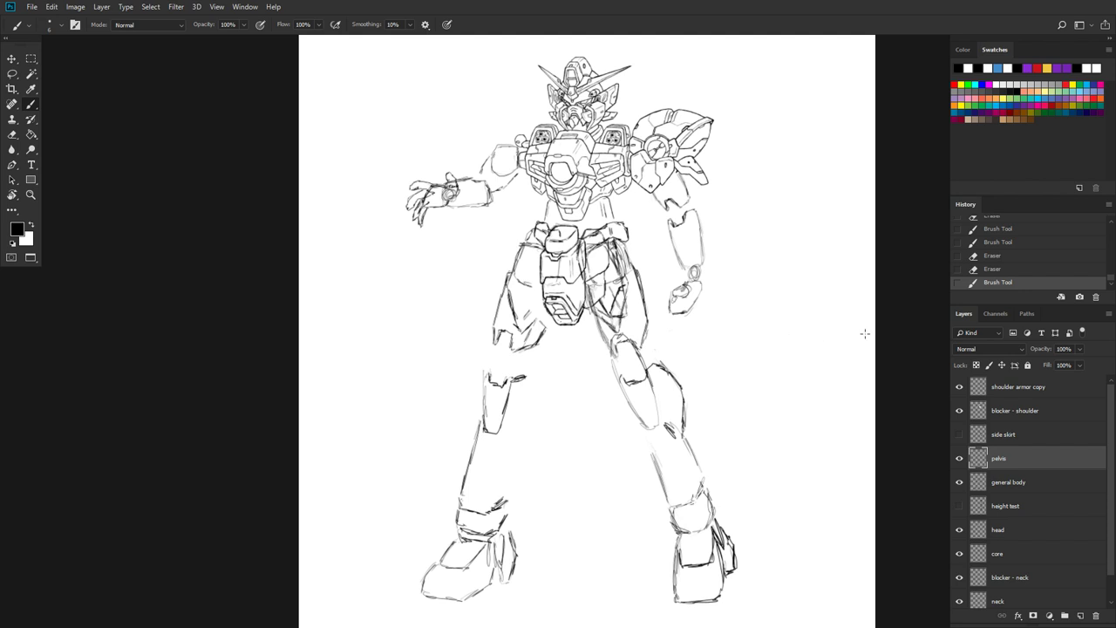
left_click(960, 482)
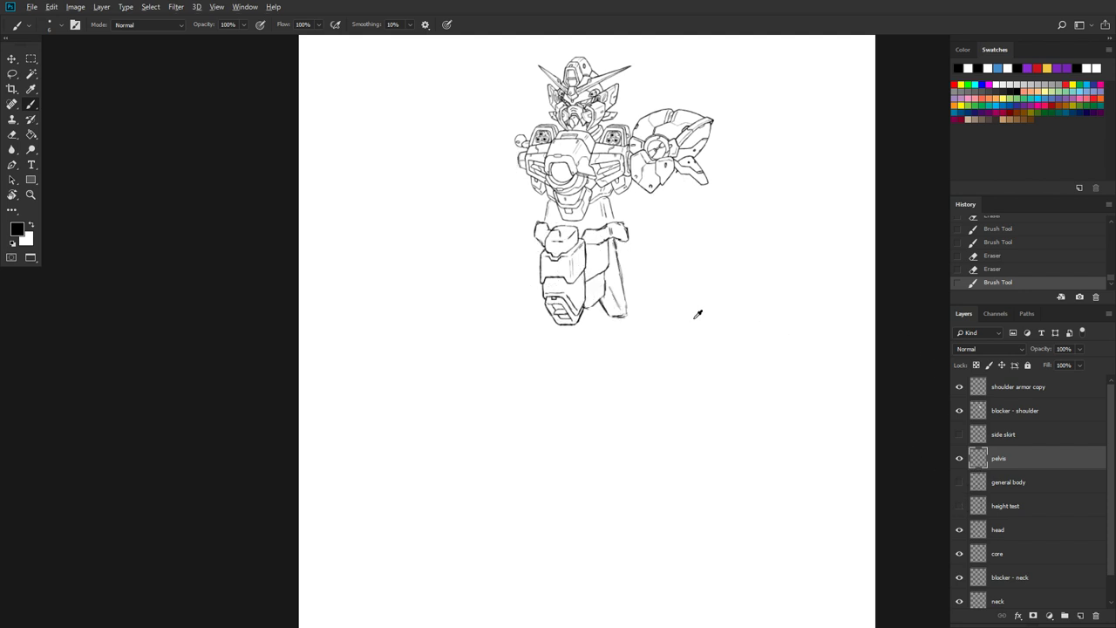
Step: Erase the upper edge of the vent recess in the lowest front panel and redraw it slightly lower
scroll(615, 321, "up", 8)
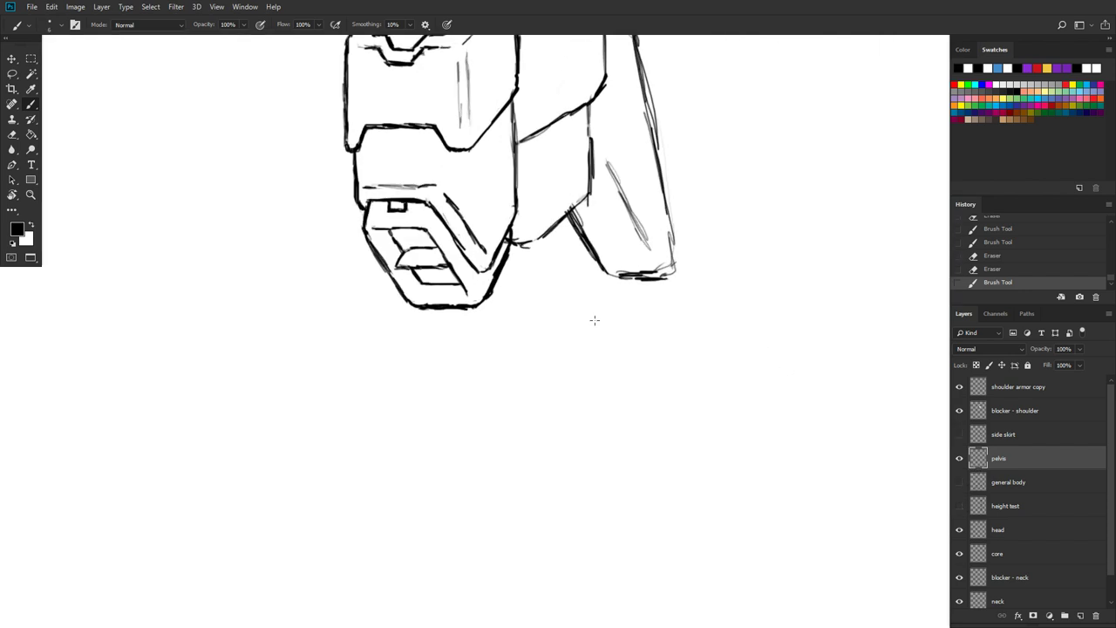
scroll(594, 320, "up", 5)
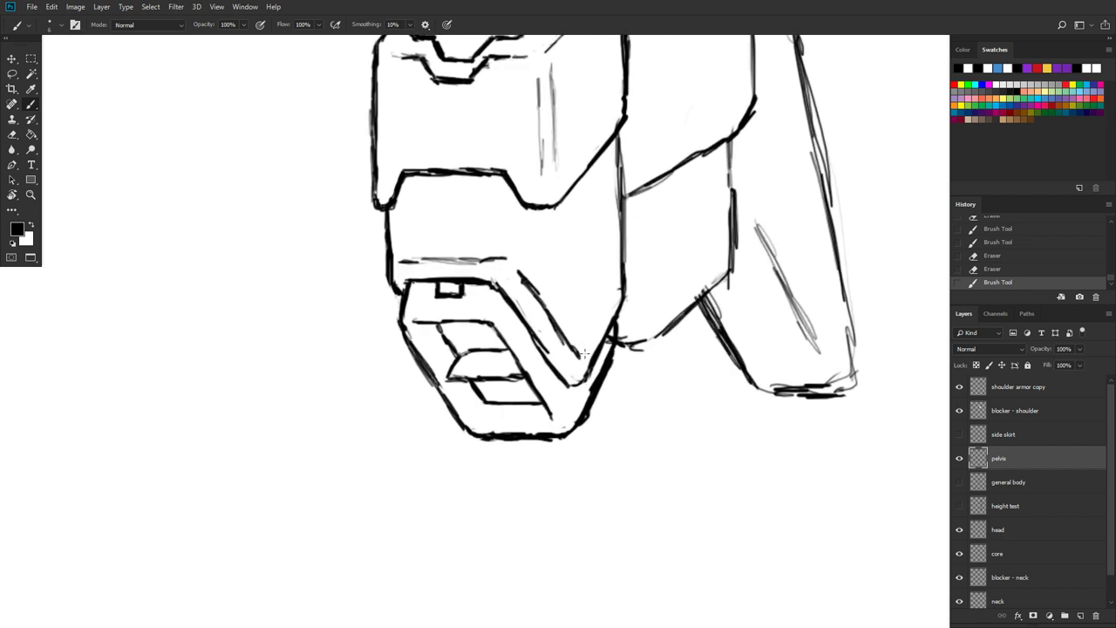
scroll(557, 330, "up", 2)
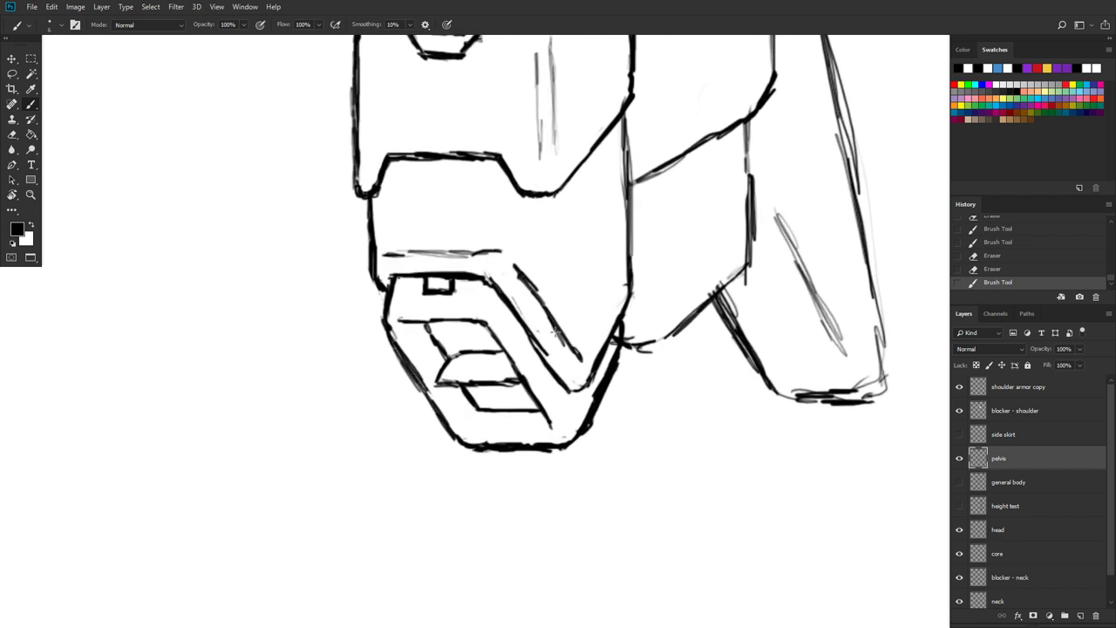
left_click_drag(579, 280, 598, 308)
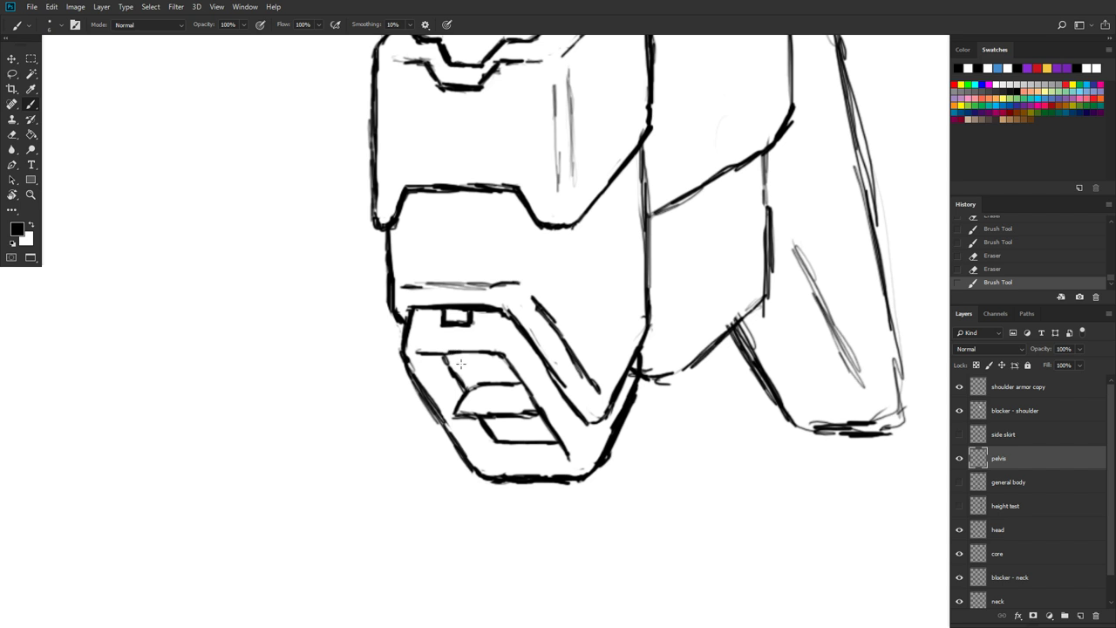
scroll(460, 363, "down", 5)
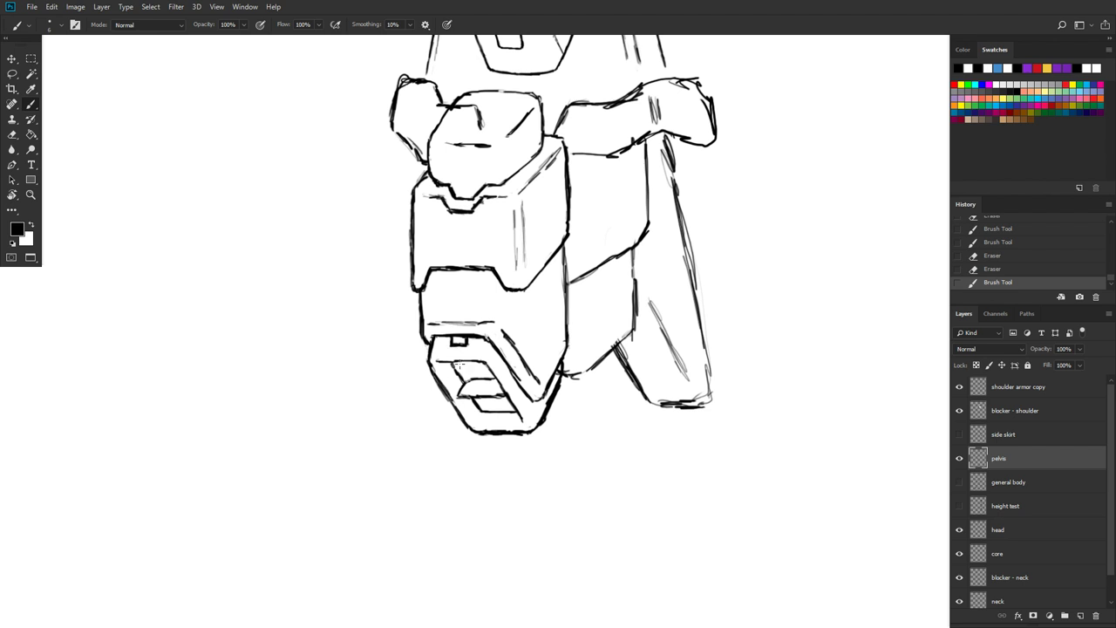
key("e")
key("e")
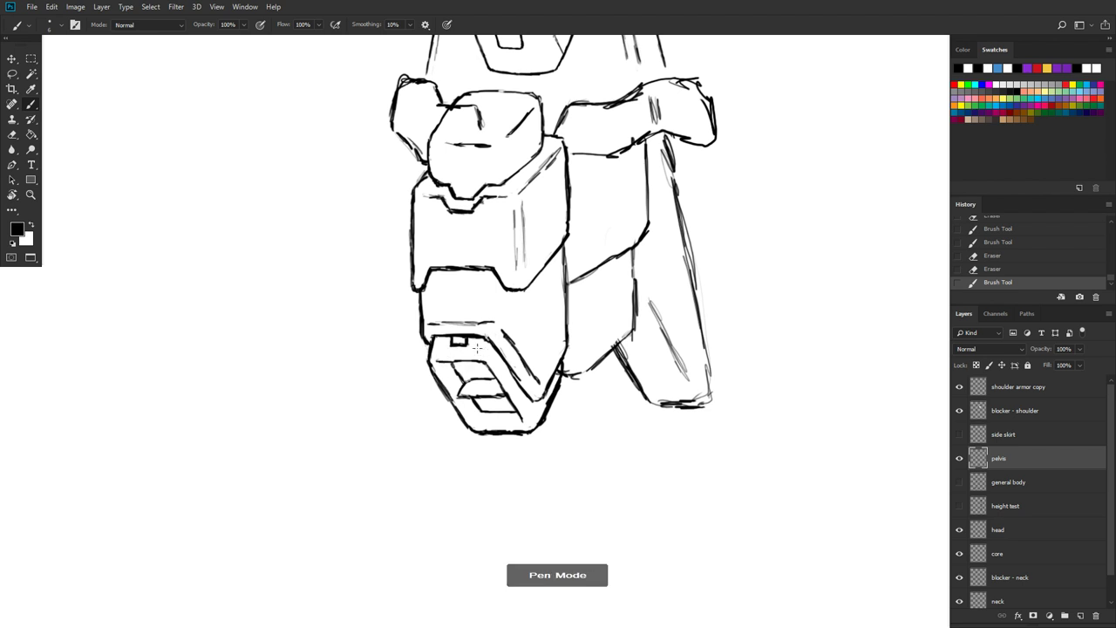
key("e")
left_click(441, 357)
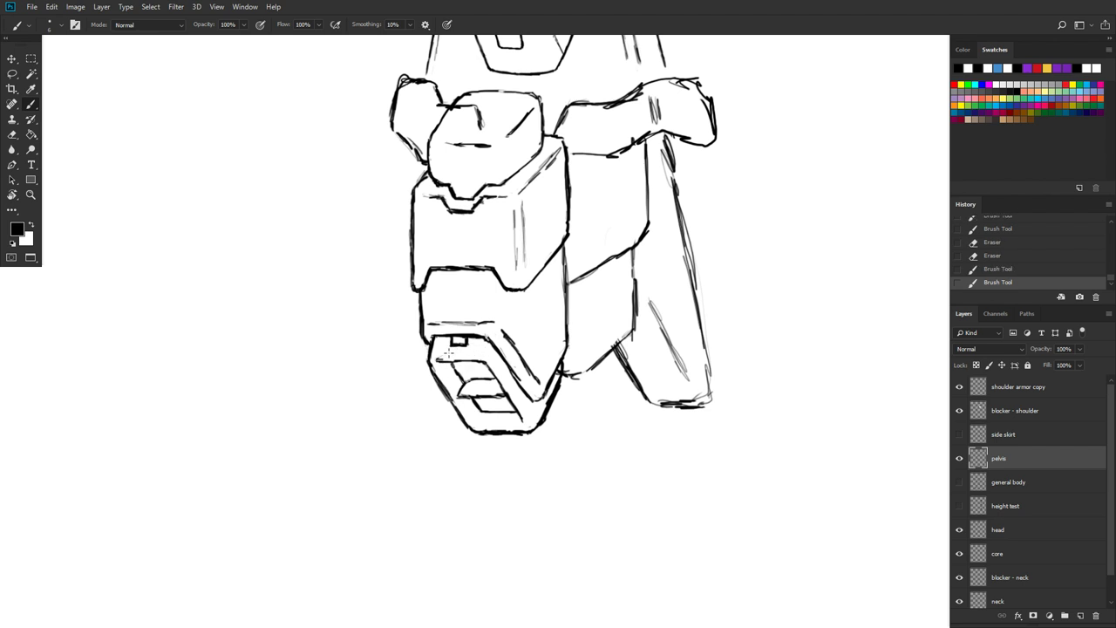
left_click_drag(451, 358, 486, 362)
mouse_move(476, 359)
left_mouse_down()
mouse_move(455, 361)
mouse_move(466, 351)
mouse_move(454, 364)
mouse_move(494, 369)
left_mouse_up()
key("e")
left_click_drag(475, 363, 493, 363)
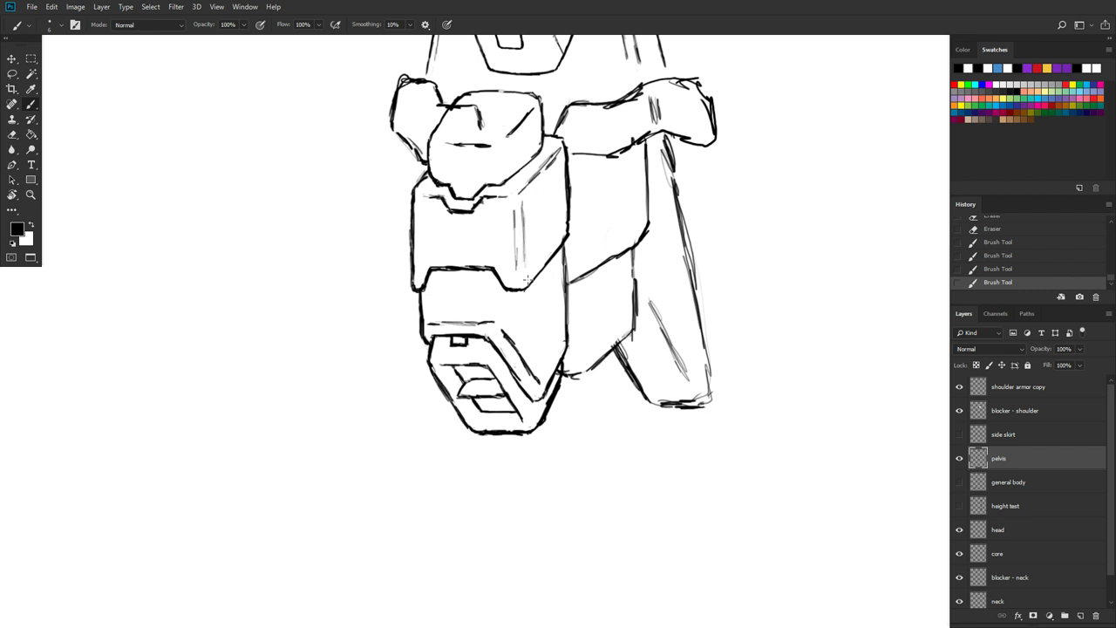
Step: Save the drawing with the refined pelvis panels
scroll(527, 279, "up", 5)
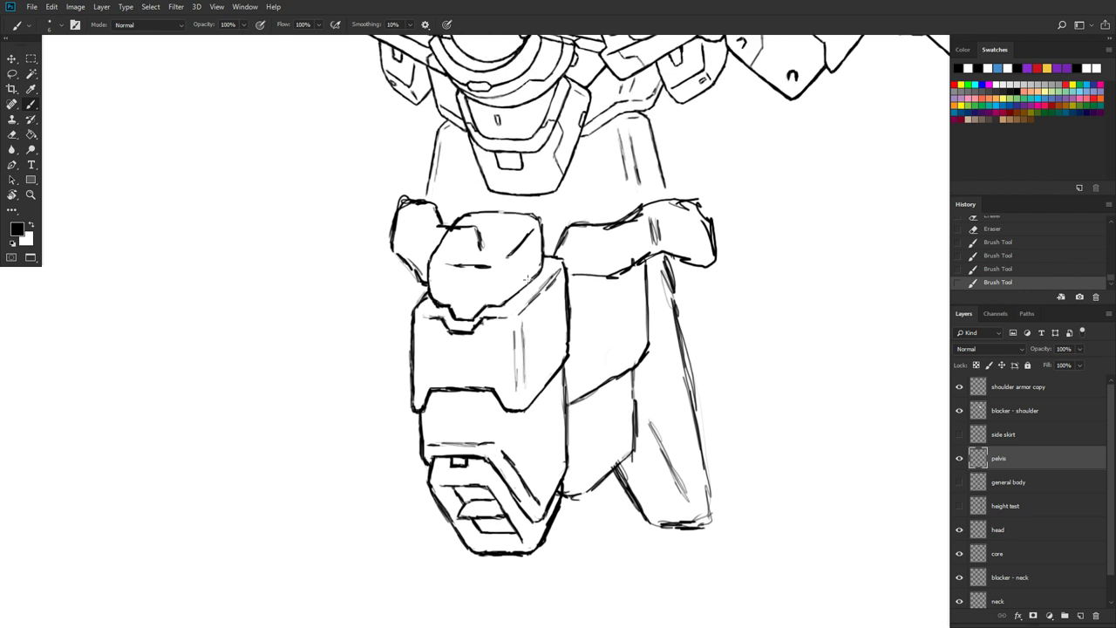
scroll(527, 279, "up", 1)
key("ctrl+s")
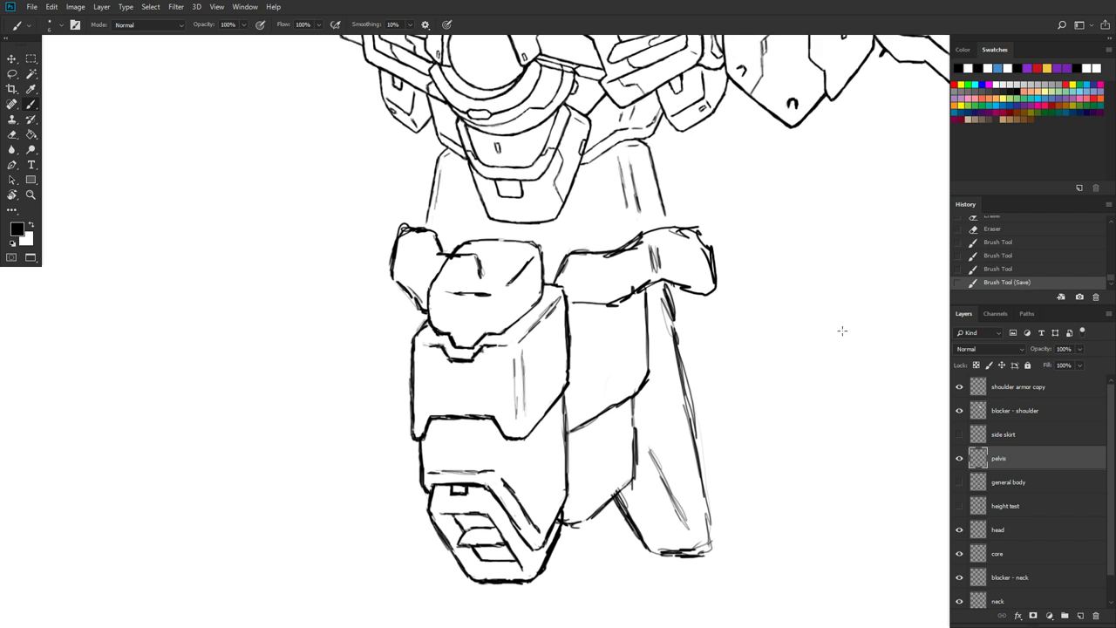
Step: On the core layer, draw a raised waist plate with an angled side directly above the wider belt piece
scroll(842, 330, "down", 6, "alt")
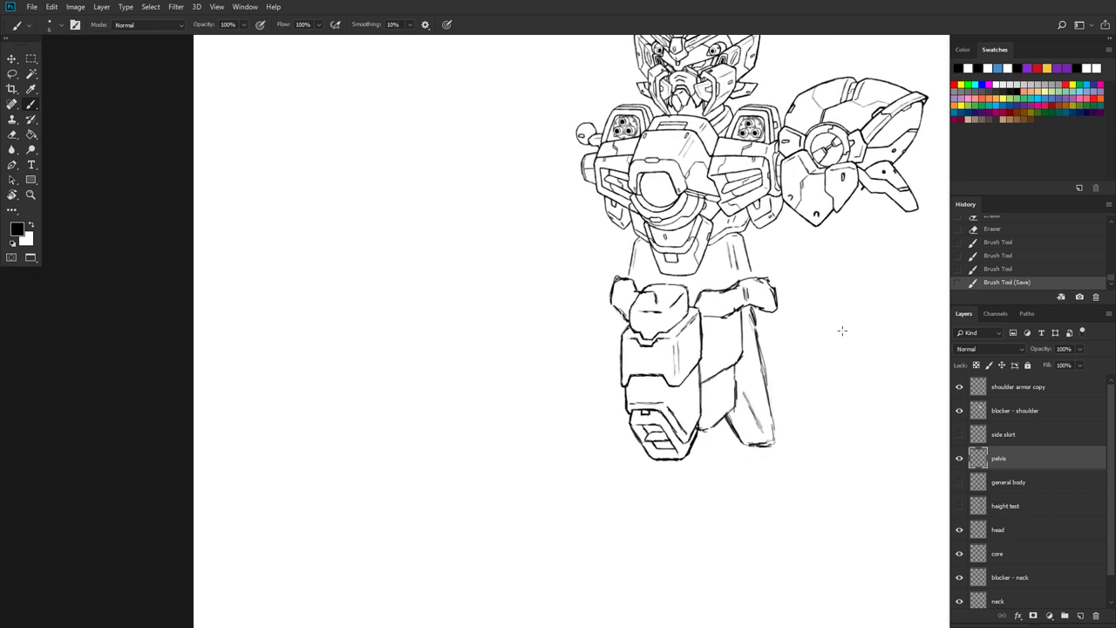
left_click_drag(842, 328, 674, 388)
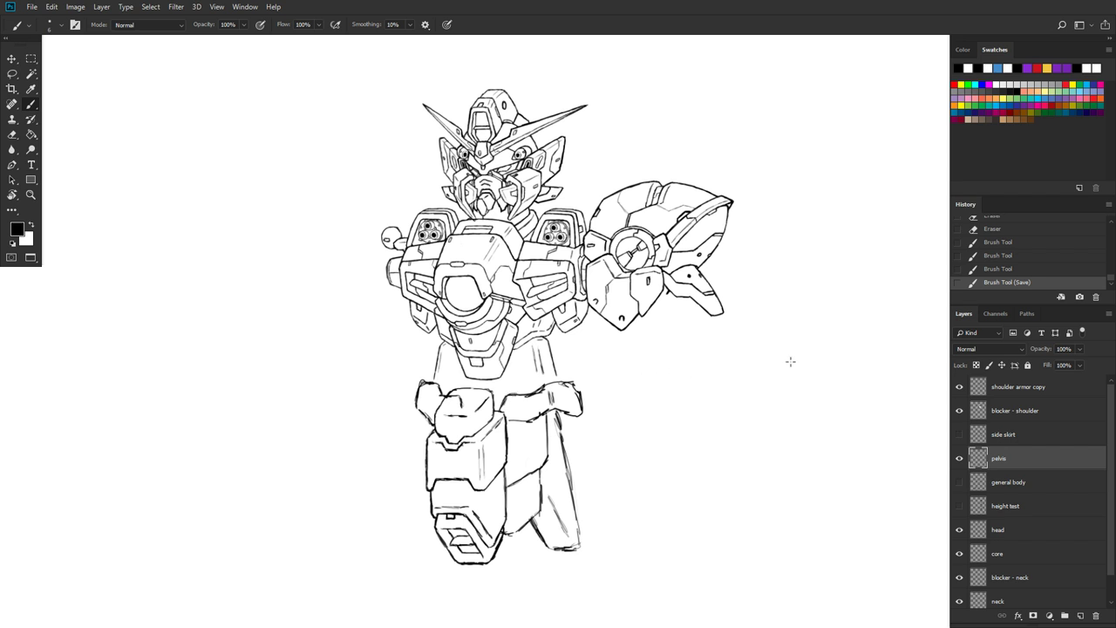
scroll(1057, 486, "down", 1)
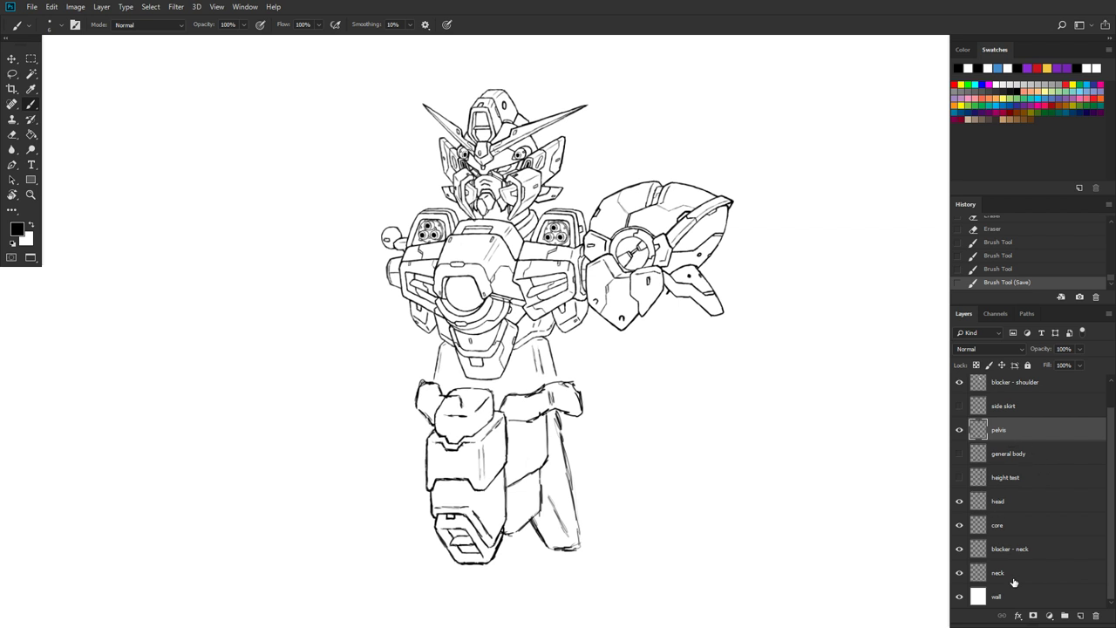
left_click(1012, 529)
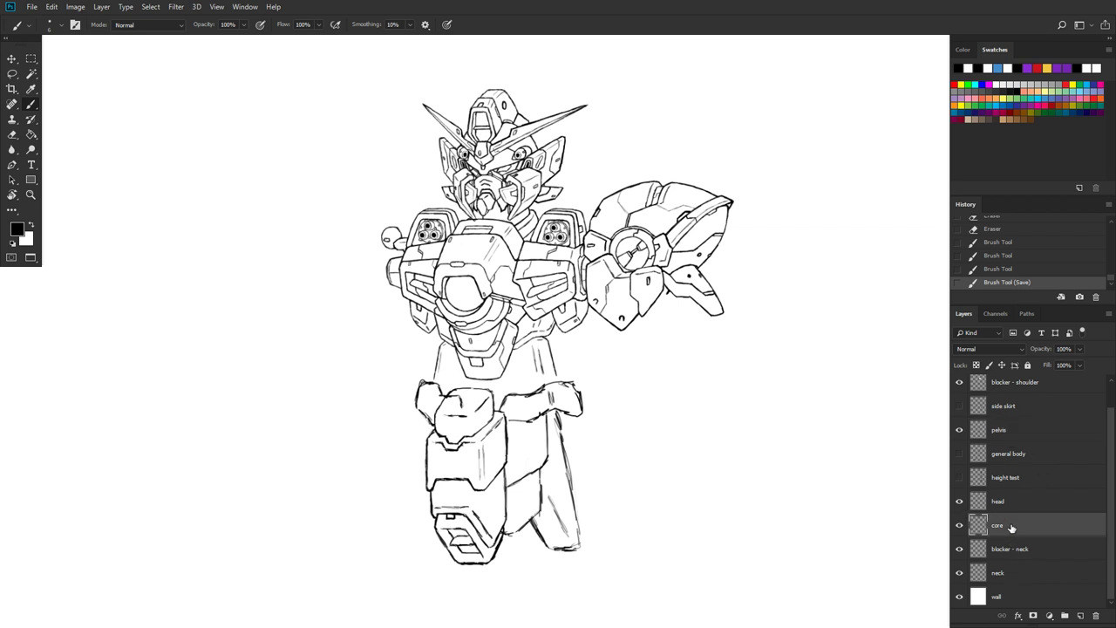
left_click(959, 526)
left_click(959, 525)
scroll(546, 385, "up", 2)
scroll(706, 272, "up", 3)
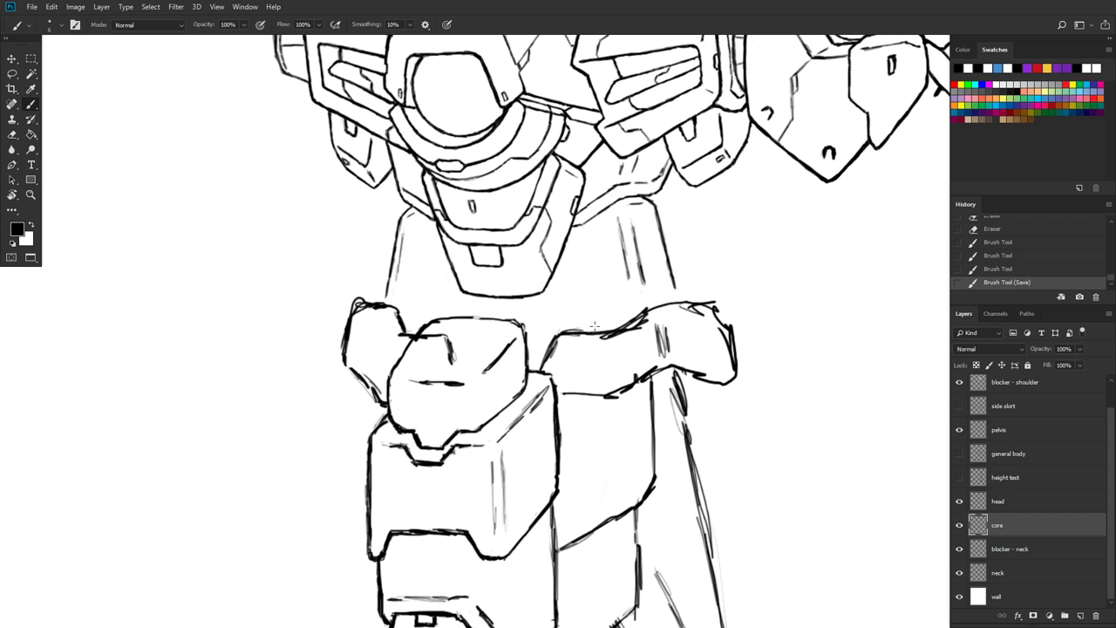
left_click(594, 326)
mouse_move(596, 312)
left_mouse_down()
mouse_move(594, 326)
mouse_move(596, 291)
mouse_move(615, 286)
mouse_move(597, 301)
left_mouse_up()
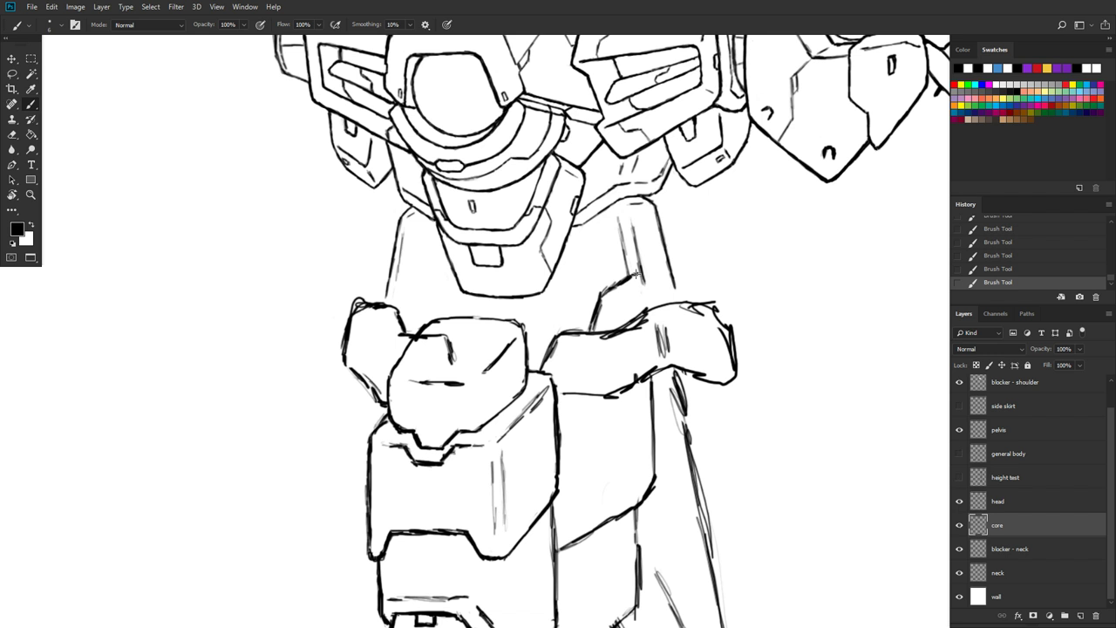
left_click_drag(642, 272, 689, 275)
Step: Draw a matching smaller waist plate above the narrow belt piece and ink its sloped edge down to the centre piece
left_click_drag(375, 301, 376, 278)
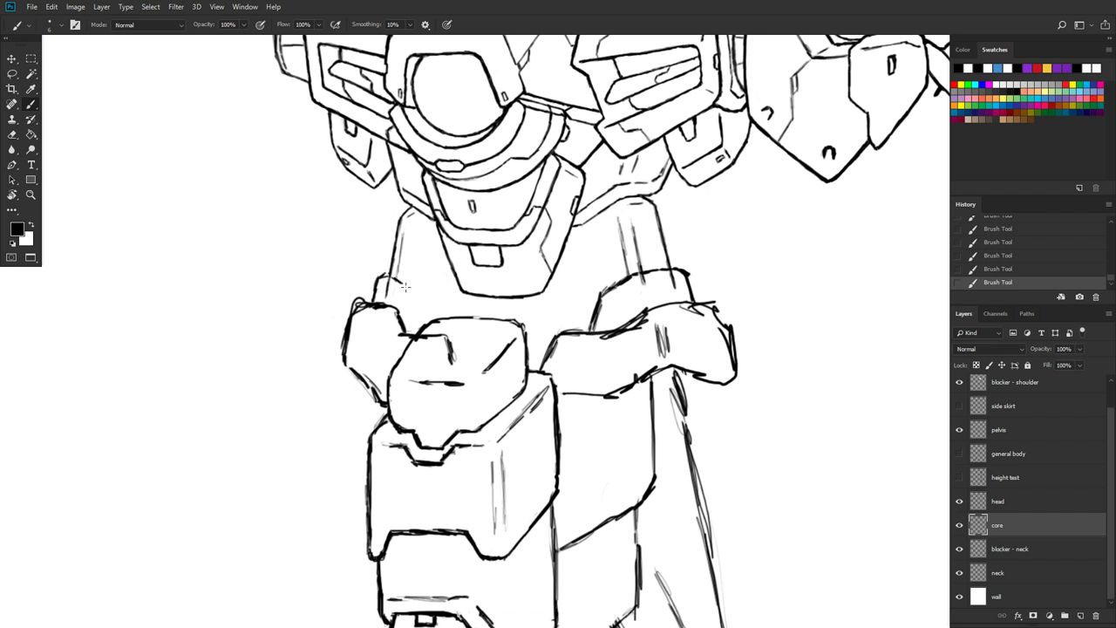
left_click_drag(418, 300, 402, 284)
left_click_drag(384, 273, 417, 295)
left_click_drag(415, 291, 429, 328)
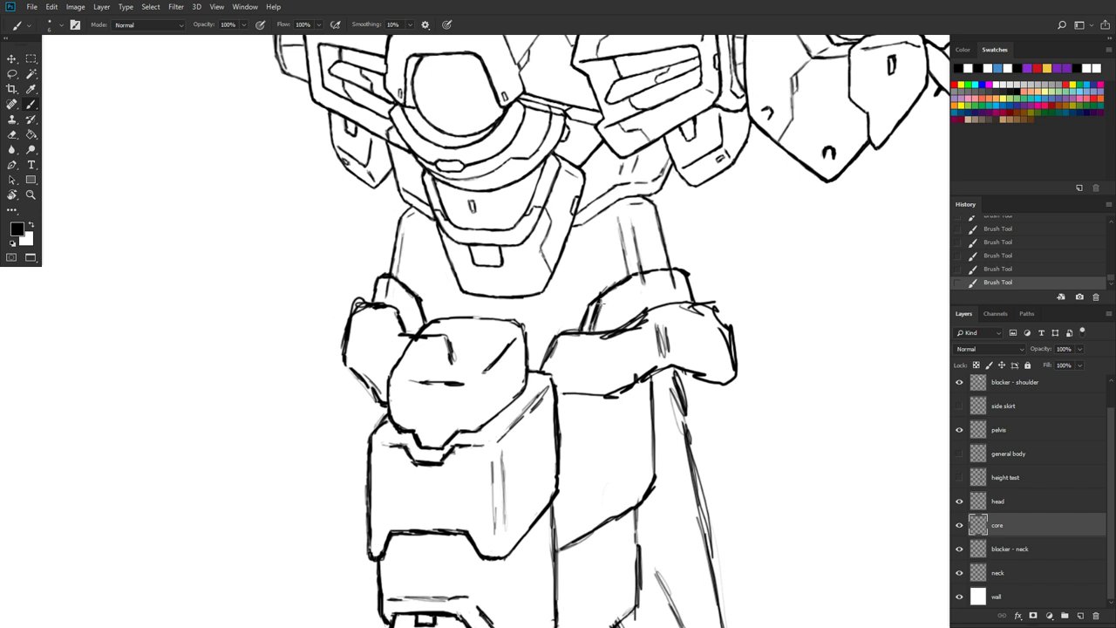
Step: Erase the stray, overly heavy sketch lines along the edges of both raised waist plates
key("e")
left_click_drag(597, 284, 592, 330)
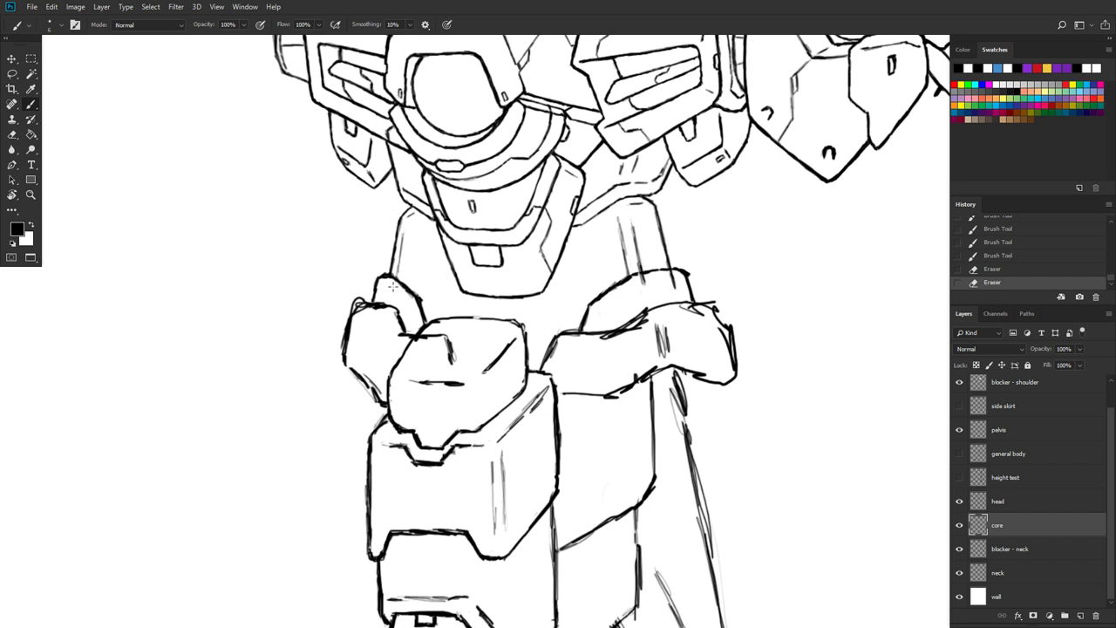
left_click(392, 286)
left_click(643, 282)
left_click(644, 276)
left_click(679, 272)
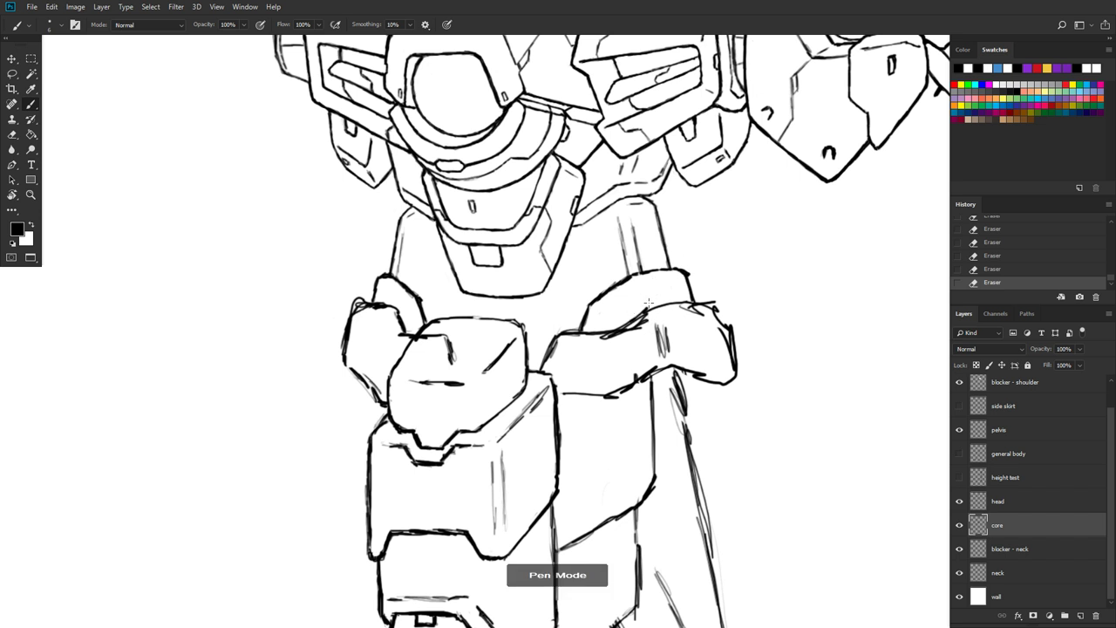
Step: Draw a short vertical panel line down the wider waist plate and touch up its upper edge
left_click(652, 291)
left_click(653, 292)
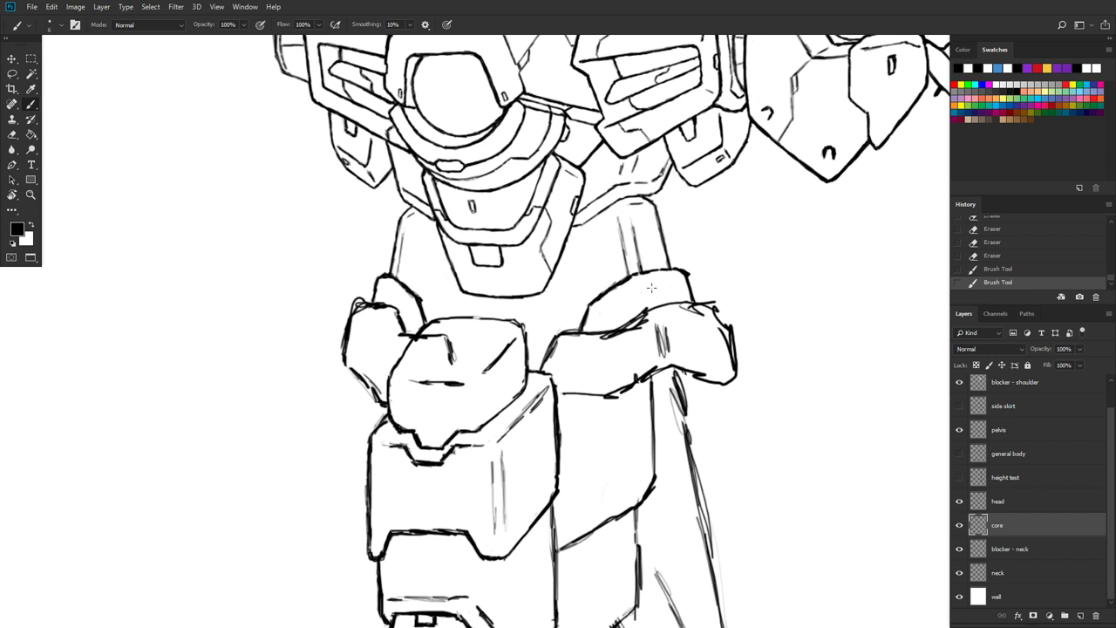
mouse_move(640, 282)
left_mouse_down()
mouse_move(672, 265)
mouse_move(640, 293)
mouse_move(639, 284)
mouse_move(638, 311)
left_mouse_up()
left_click_drag(677, 270, 650, 276)
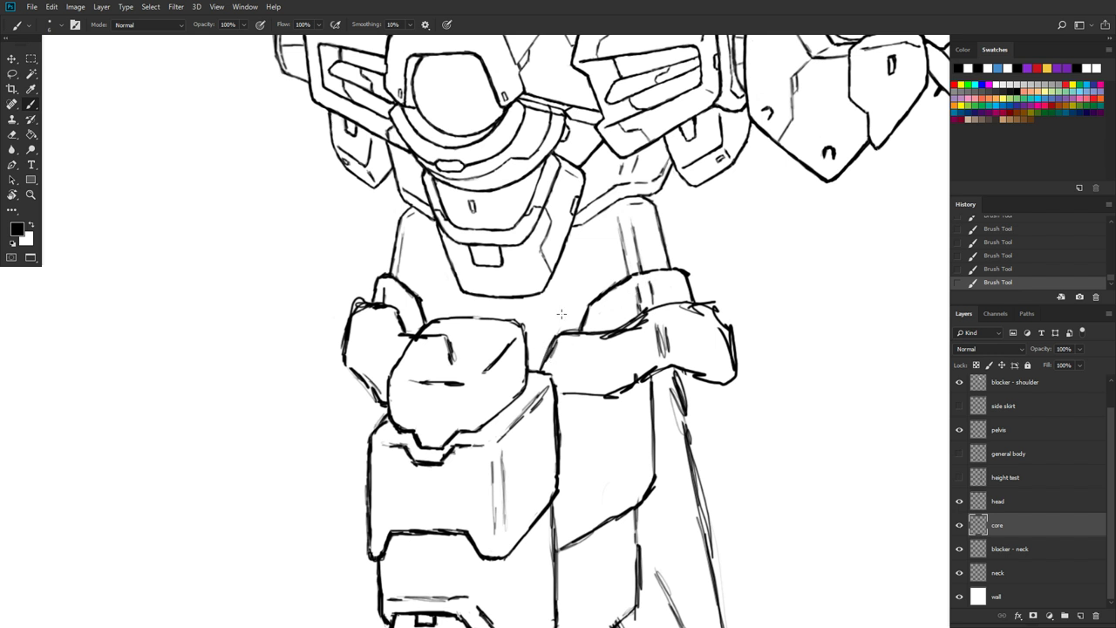
Step: Save the drawing with the added waist plates
scroll(597, 326, "down", 3)
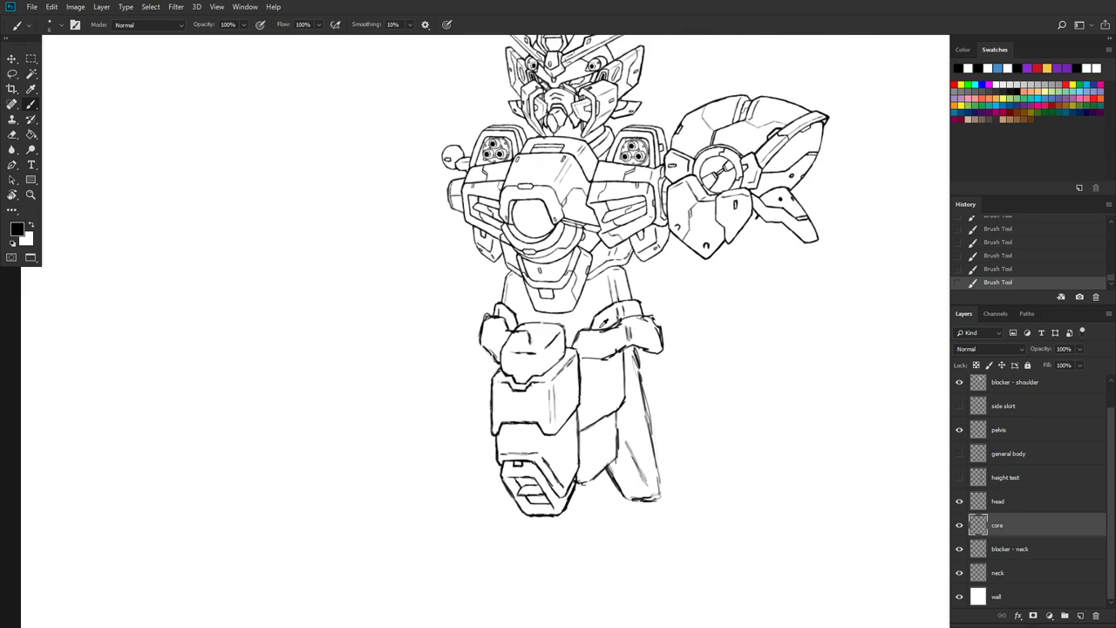
left_click_drag(690, 289, 579, 402)
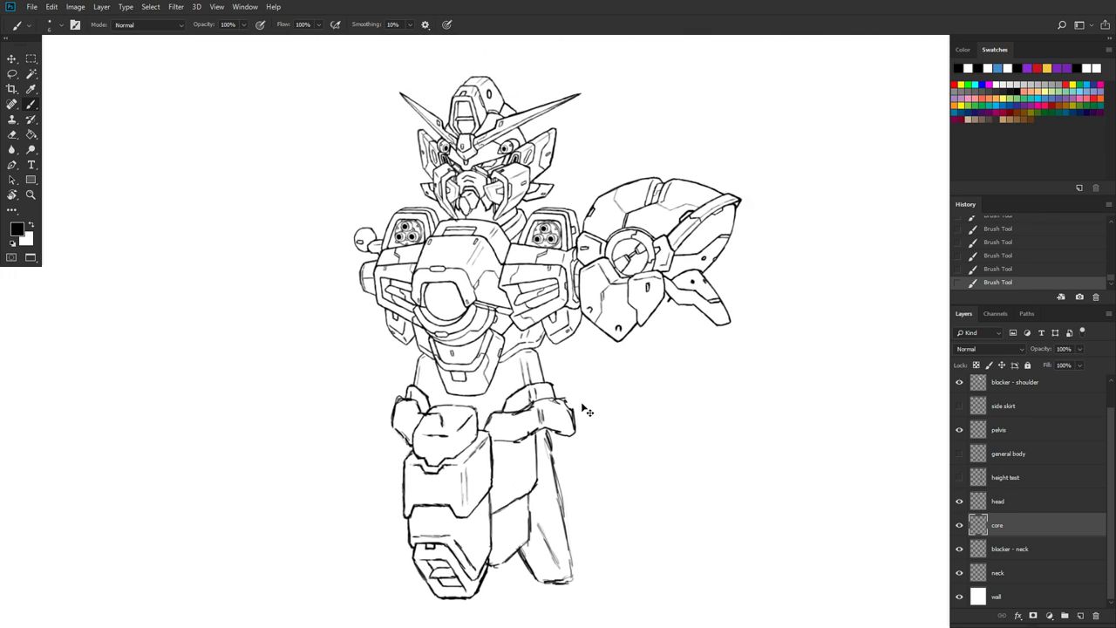
key("ctrl+s")
scroll(485, 402, "down", 2)
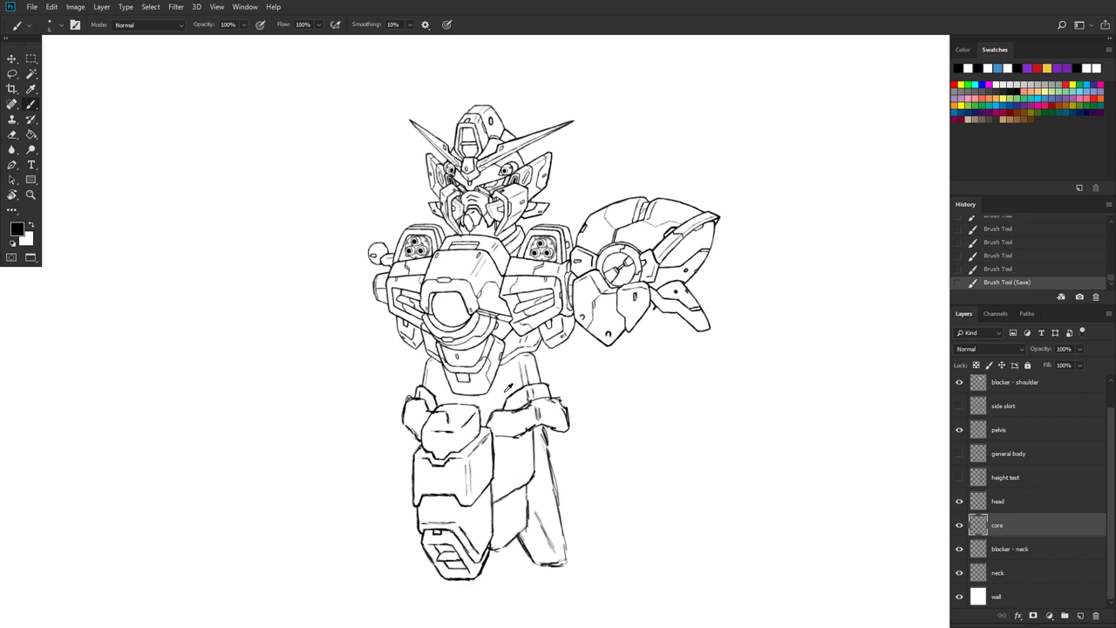
scroll(593, 352, "down", 1)
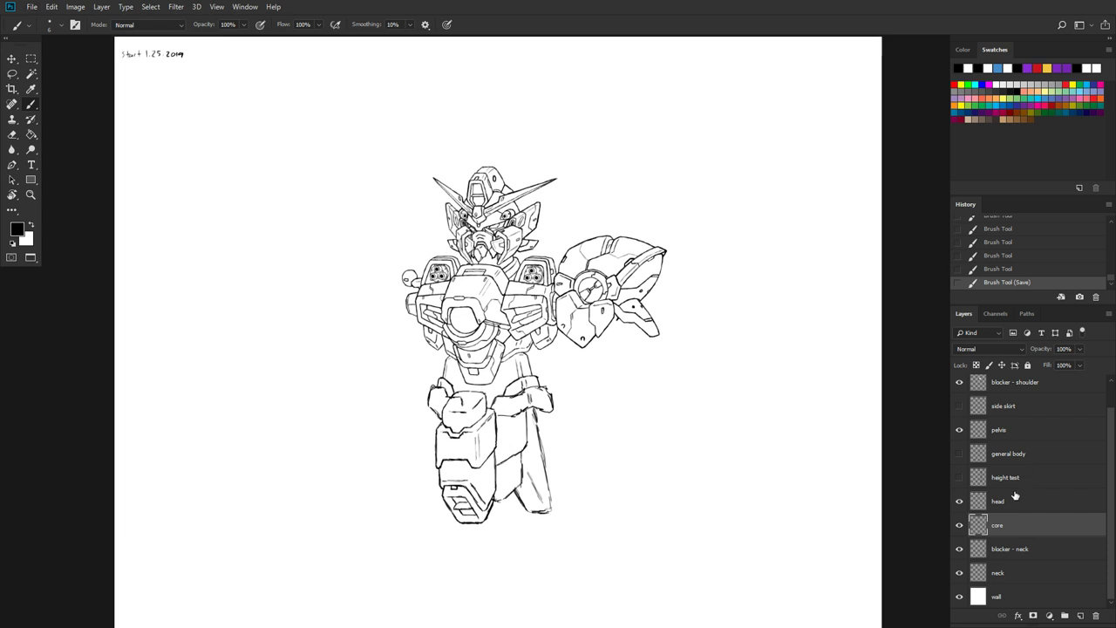
Step: Compare the inked torso and pelvis with the full rough figure by briefly showing the general body layer, then hiding it
left_click(959, 454)
scroll(841, 399, "down", 2)
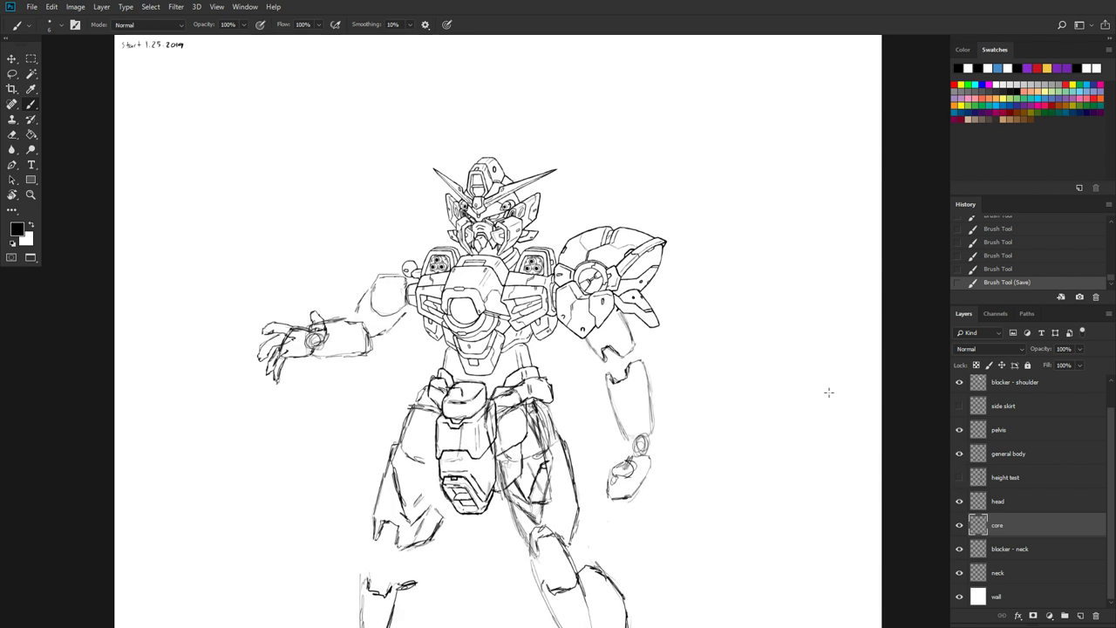
scroll(820, 392, "down", 4)
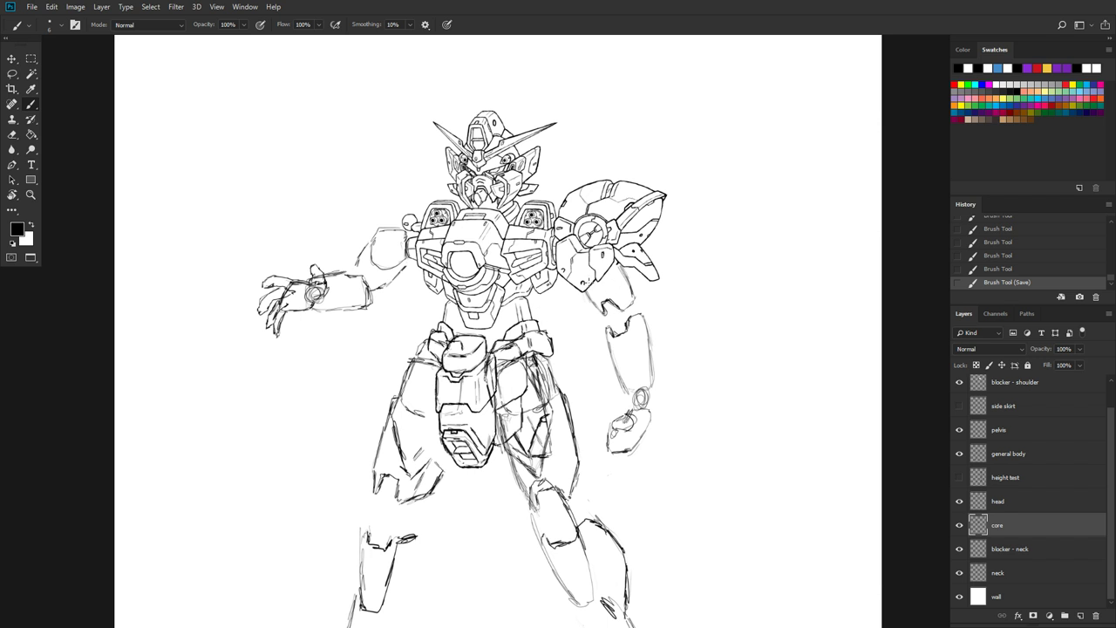
scroll(584, 284, "up", 2)
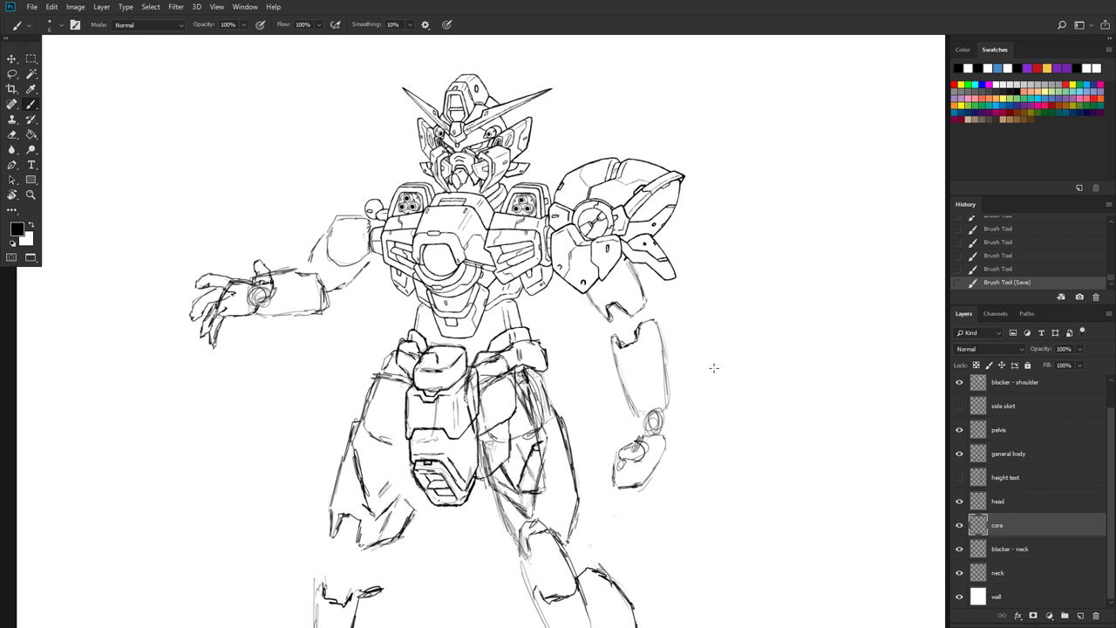
scroll(724, 333, "down", 2)
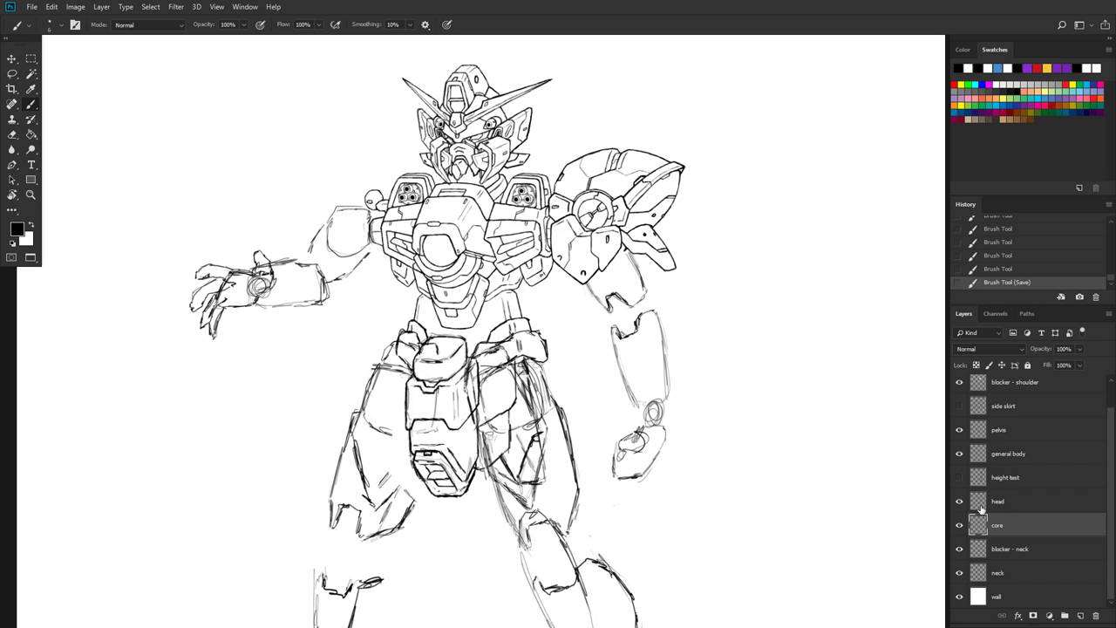
left_click(960, 453)
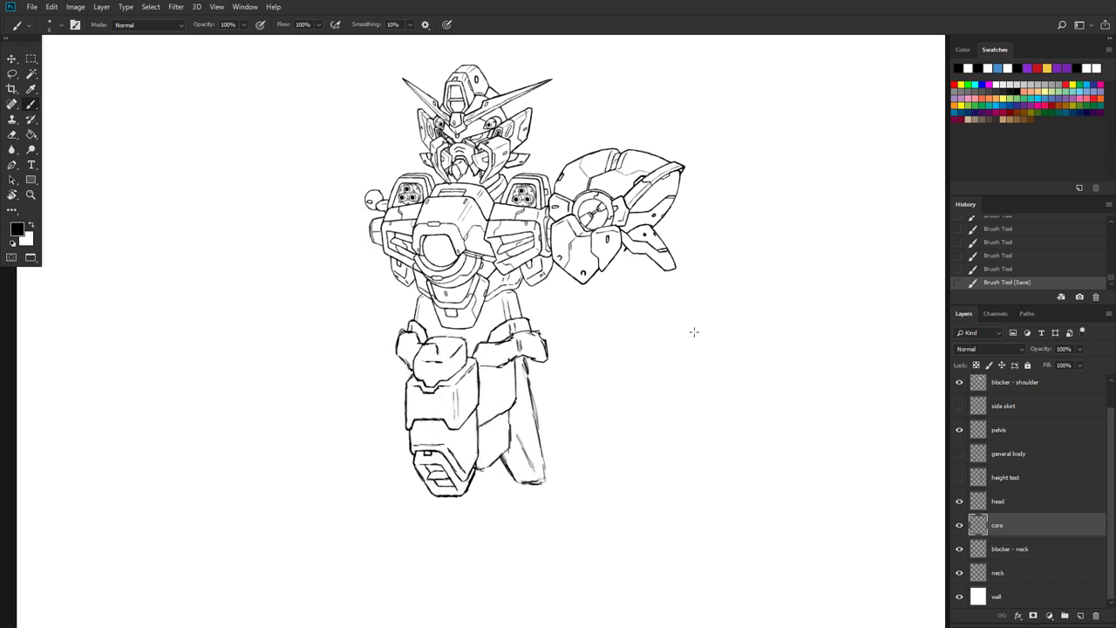
scroll(756, 340, "down", 1)
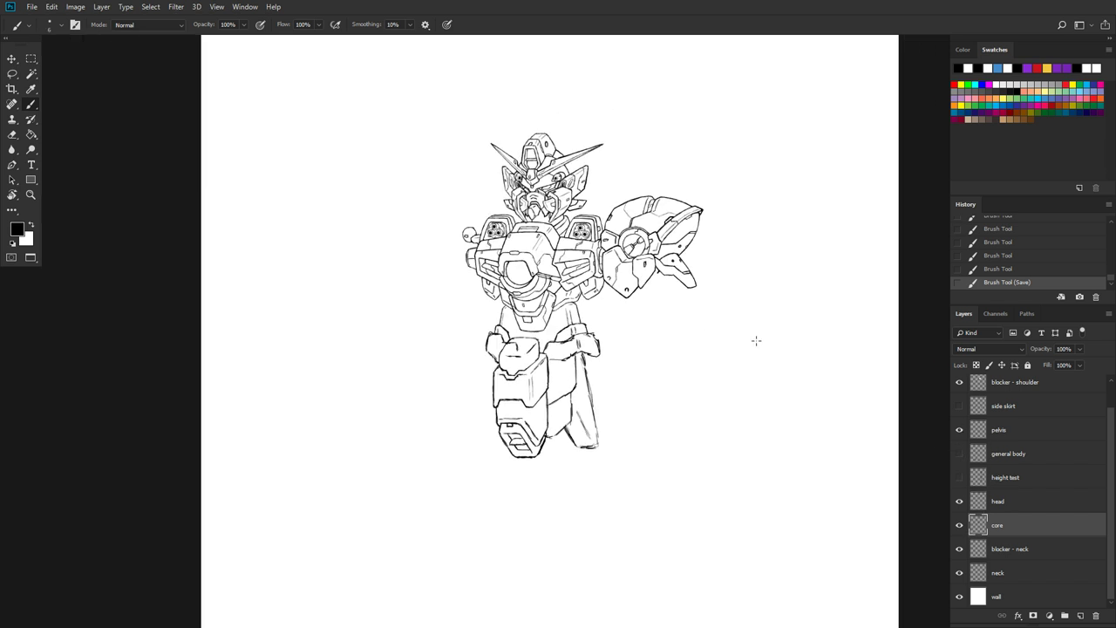
scroll(756, 340, "down", 2)
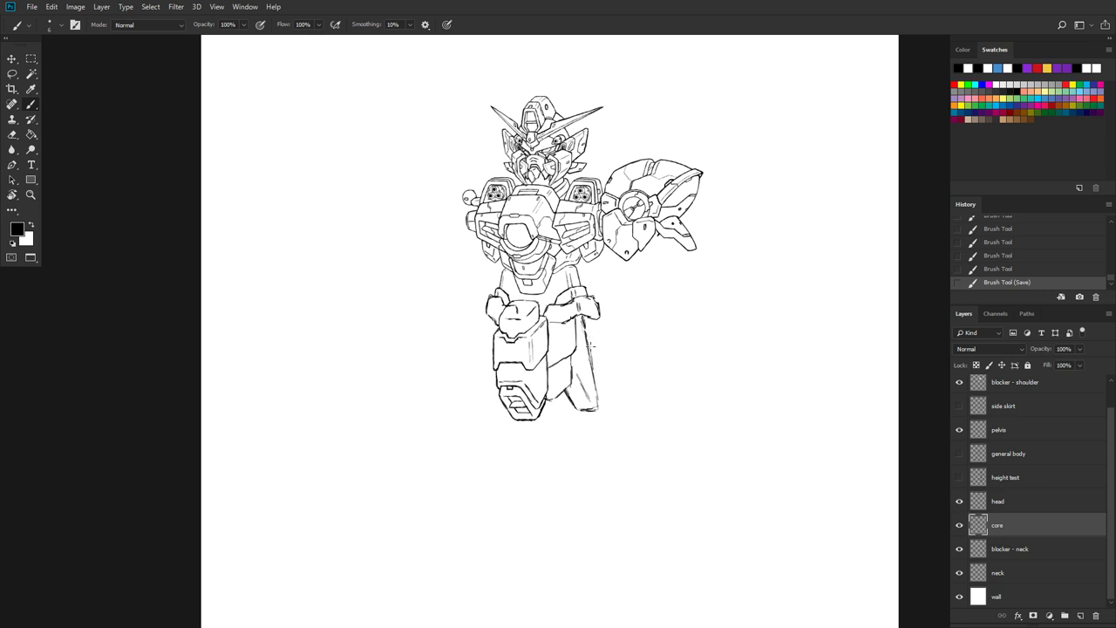
scroll(628, 334, "up", 4)
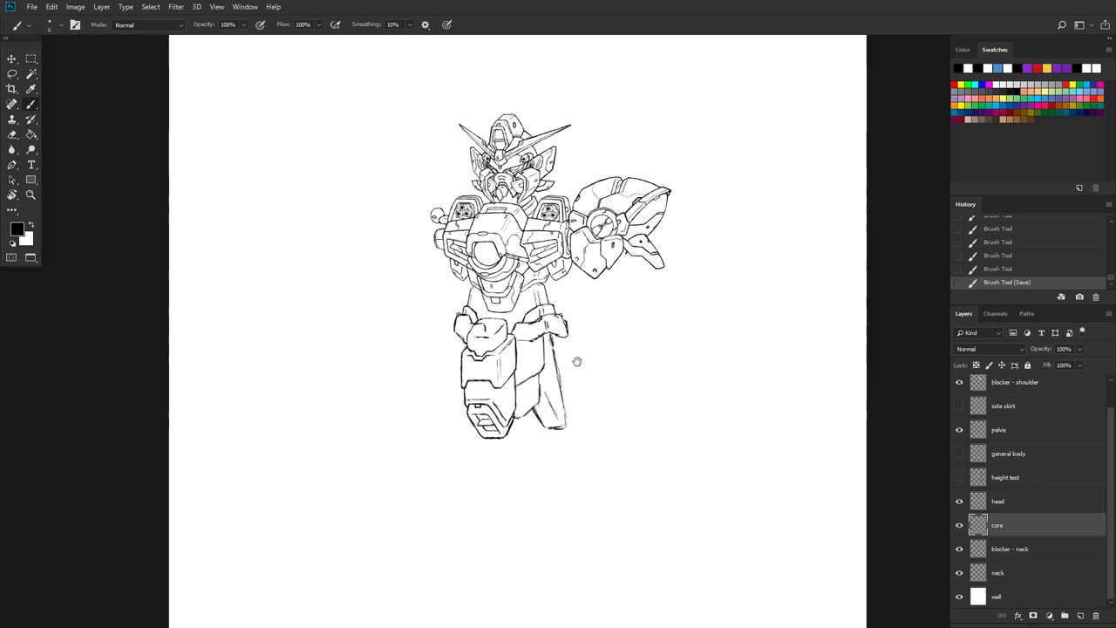
scroll(599, 383, "up", 2)
scroll(563, 352, "down", 1)
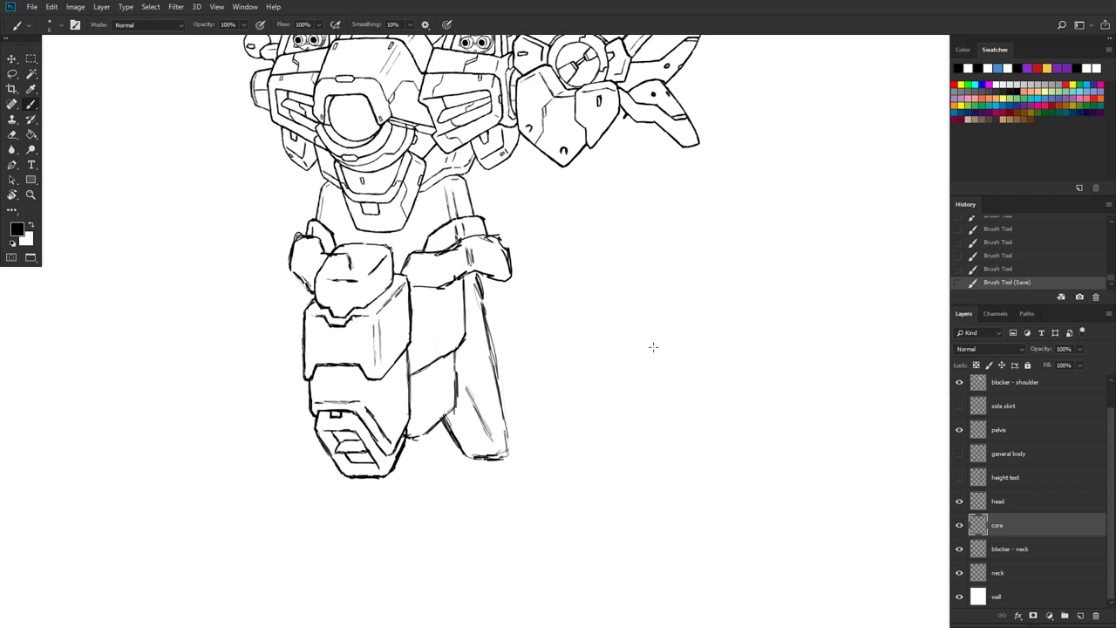
Step: On the pelvis layer, erase the long slanted outer edge of the rear skirt plate below the wider belt piece
left_click(1065, 431)
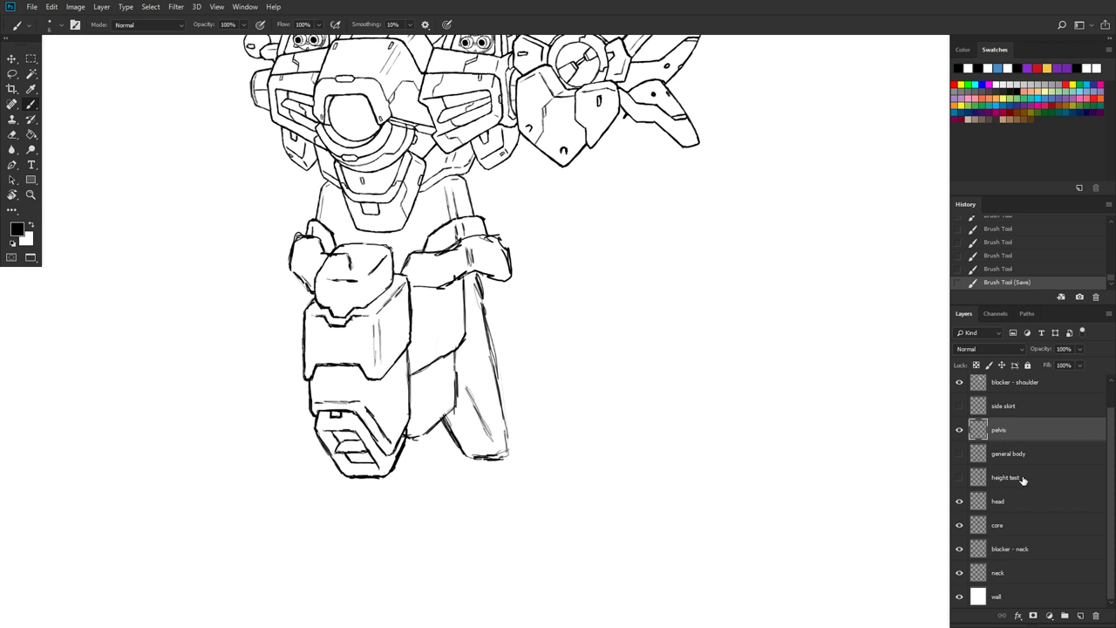
scroll(1032, 501, "up", 1)
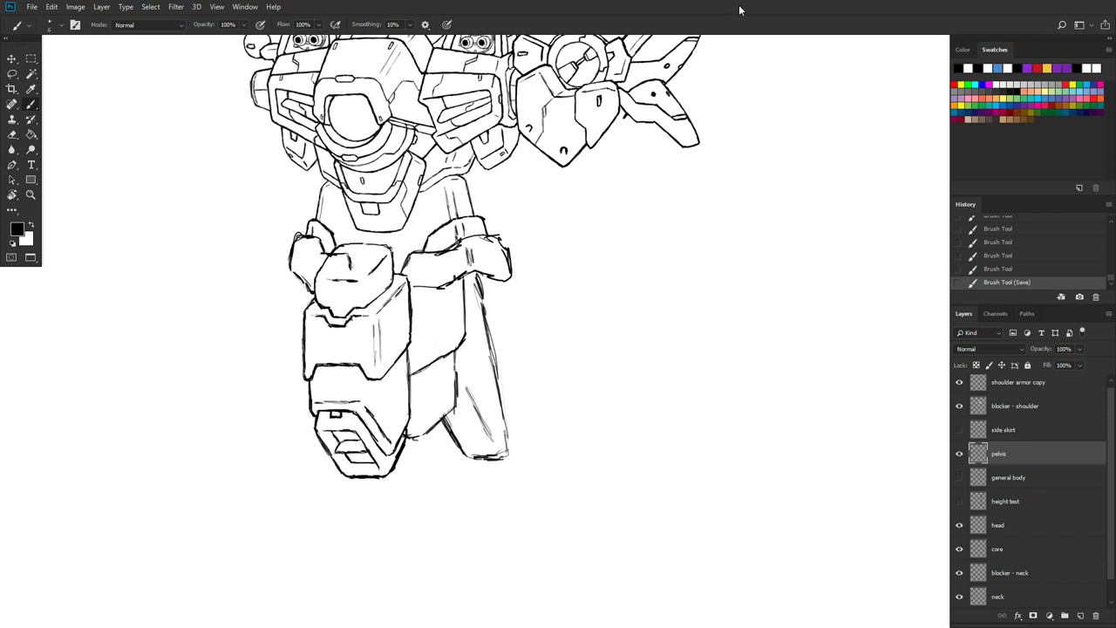
key("e")
left_click_drag(476, 289, 508, 464)
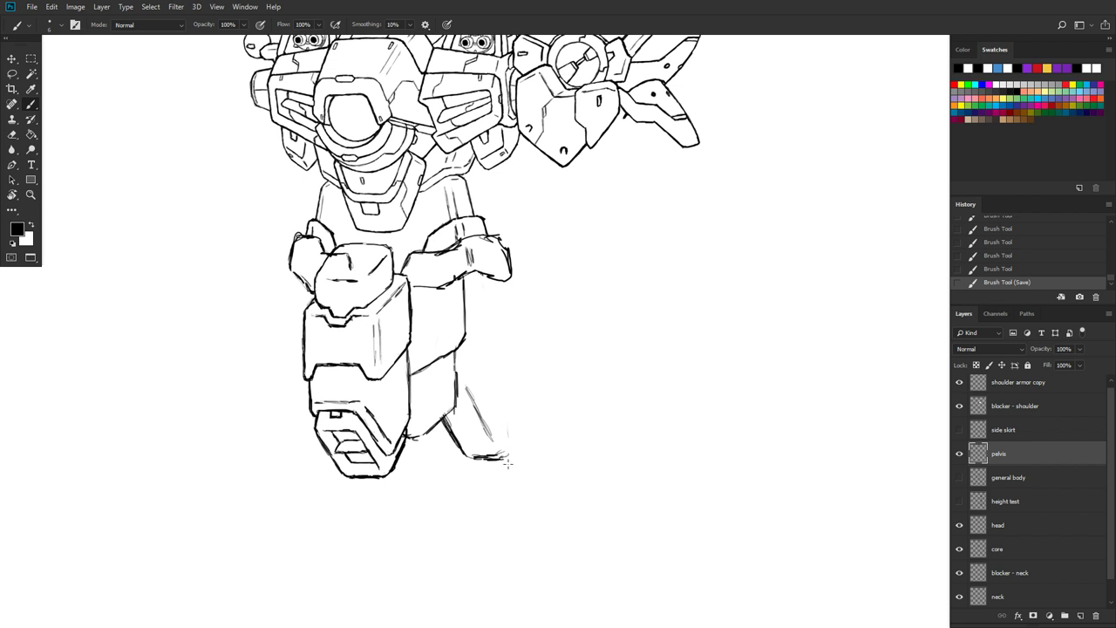
left_click_drag(508, 422, 511, 417)
Step: Draw a narrow side panel under the wider belt piece, with a vertical outer edge and an angled lower edge
left_click_drag(490, 277, 493, 330)
left_click_drag(492, 282, 494, 337)
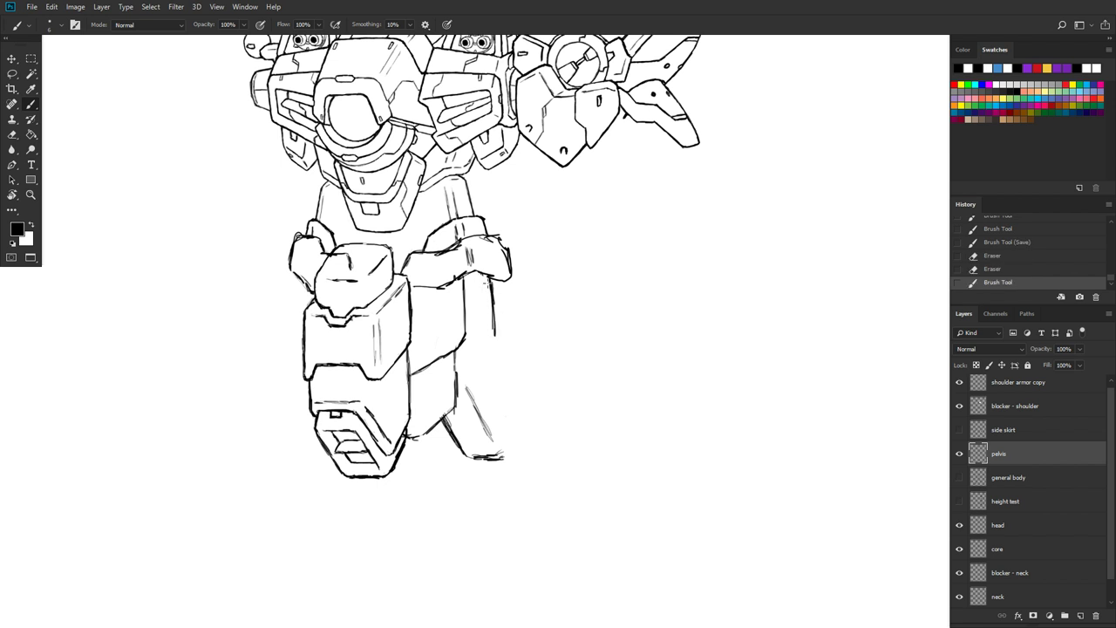
mouse_move(491, 279)
left_mouse_down()
mouse_move(499, 321)
mouse_move(488, 264)
mouse_move(493, 342)
mouse_move(457, 367)
mouse_move(493, 323)
left_mouse_up()
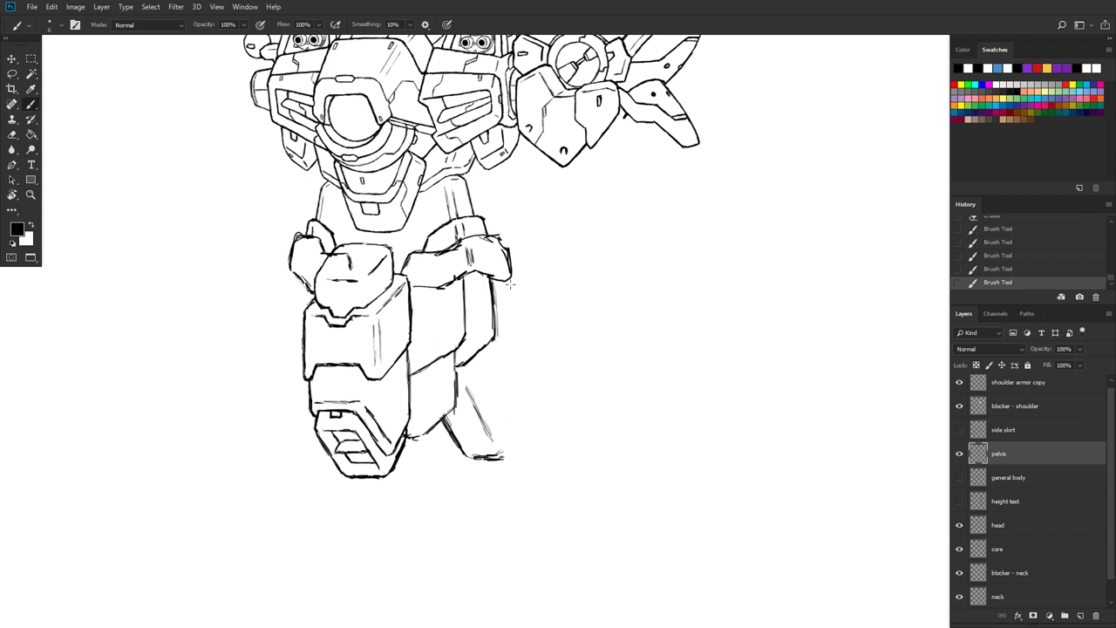
Step: Redraw the rear skirt plate's outer edge flaring outward below the side panel and extend its bottom edge to meet it
left_click_drag(494, 342, 512, 408)
left_click_drag(490, 342, 513, 401)
left_click_drag(499, 362, 519, 443)
left_click_drag(510, 404, 523, 457)
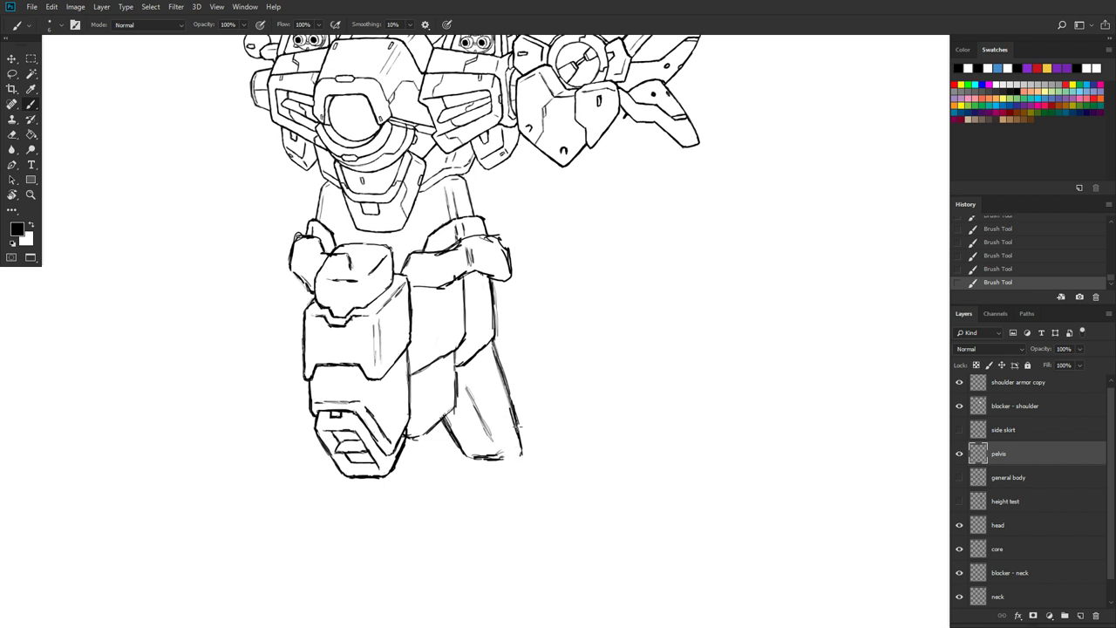
left_click_drag(514, 456, 500, 459)
Step: Replace the rear skirt plate's heavy inner hatching with a thin diagonal crease and touch up its inner edge
left_click_drag(475, 379, 489, 438)
key("e")
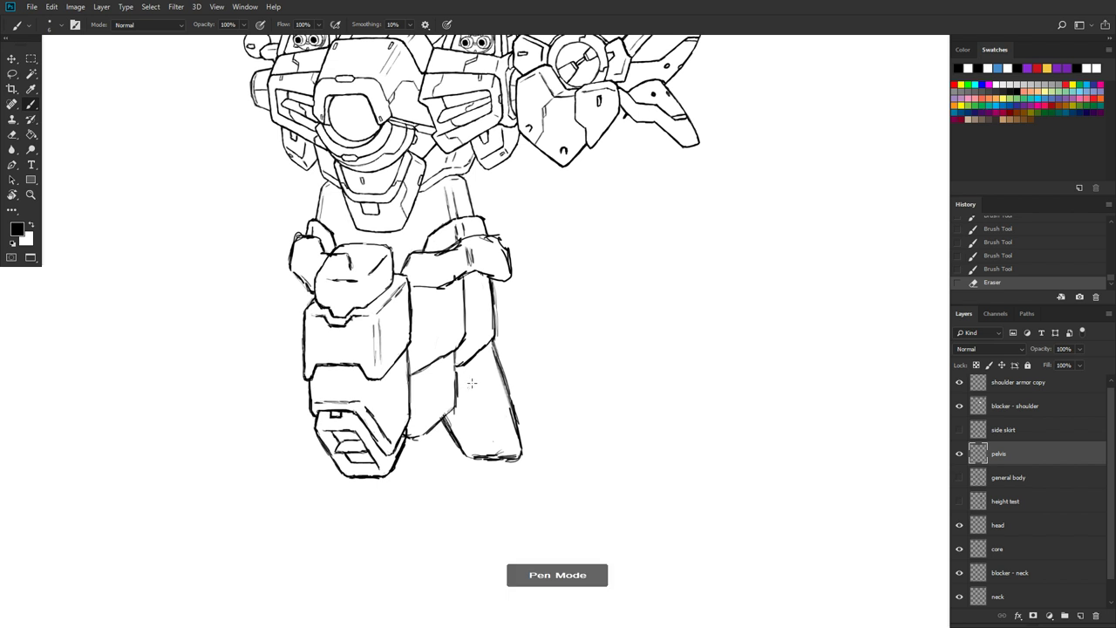
left_click_drag(472, 389, 504, 452)
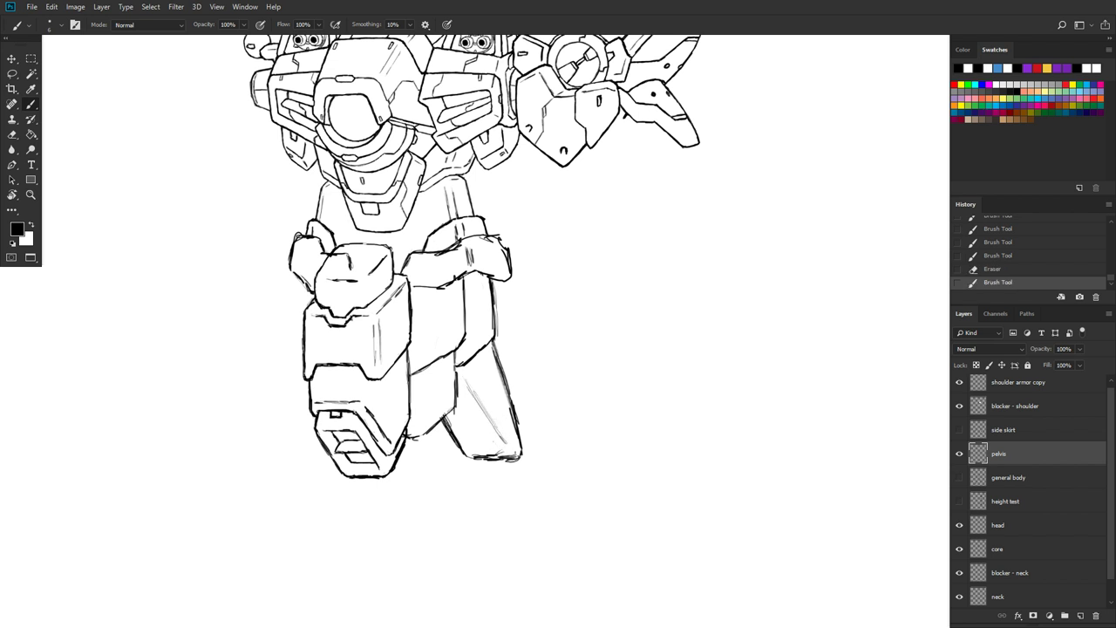
left_click_drag(503, 443, 506, 451)
left_click_drag(471, 379, 476, 387)
left_click_drag(443, 426, 457, 443)
Step: Thicken the wider belt piece's underside and outer corner, and save the drawing
mouse_move(407, 288)
left_mouse_down()
mouse_move(441, 290)
mouse_move(461, 275)
mouse_move(451, 281)
left_mouse_up()
mouse_move(410, 286)
left_mouse_down()
mouse_move(413, 302)
mouse_move(441, 289)
left_mouse_up()
mouse_move(497, 232)
left_mouse_down()
mouse_move(509, 251)
mouse_move(500, 234)
mouse_move(479, 234)
mouse_move(510, 250)
left_mouse_up()
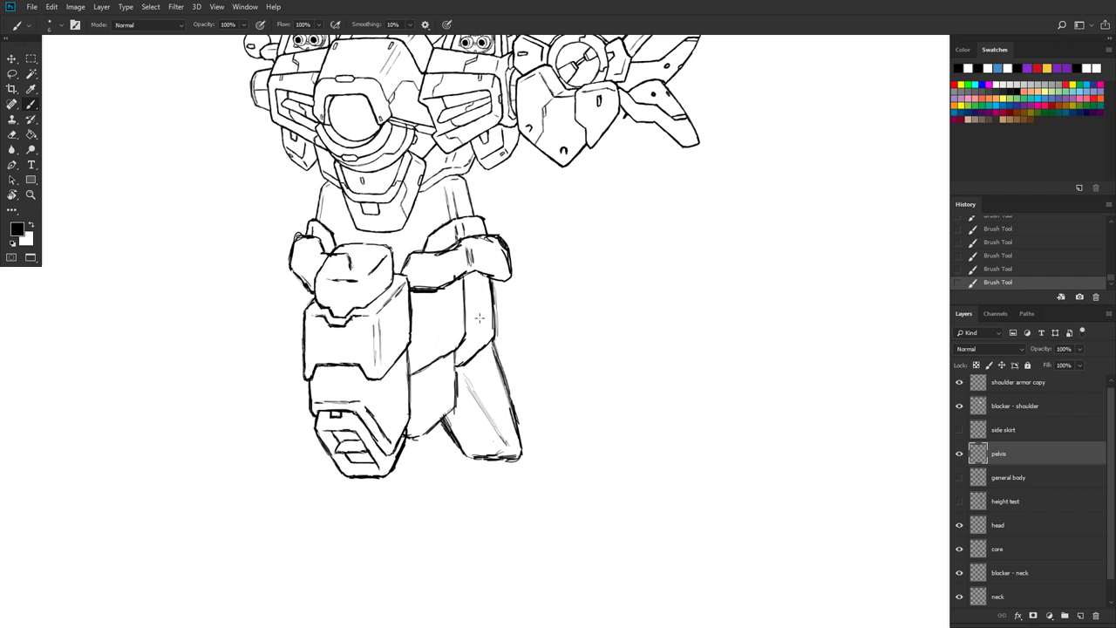
key("ctrl+s")
Step: Darken the outlines of the lower skirt panel, the rear plate's inner edge, and the wider belt piece's lower and outer edges
left_click_drag(413, 438, 456, 407)
mouse_move(455, 367)
left_mouse_down()
mouse_move(457, 410)
mouse_move(454, 381)
left_mouse_up()
left_click_drag(417, 432, 473, 457)
left_click_drag(460, 274, 492, 274)
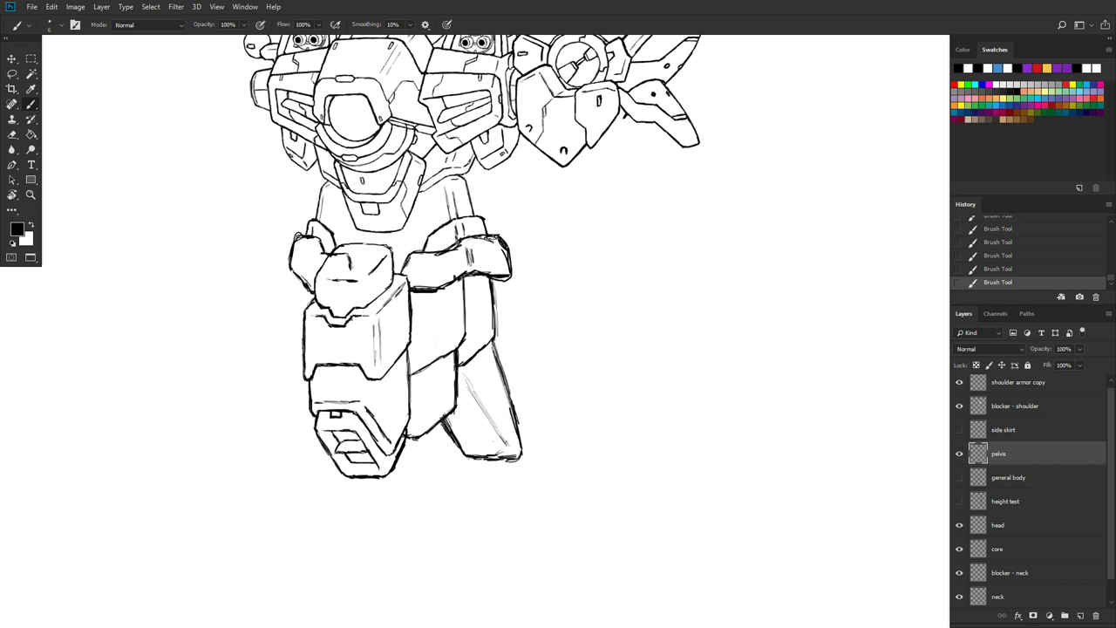
mouse_move(501, 238)
left_mouse_down()
mouse_move(515, 247)
mouse_move(508, 277)
left_mouse_up()
Step: Examine the proportions of the whole inked figure on the full canvas
scroll(370, 418, "up", 5)
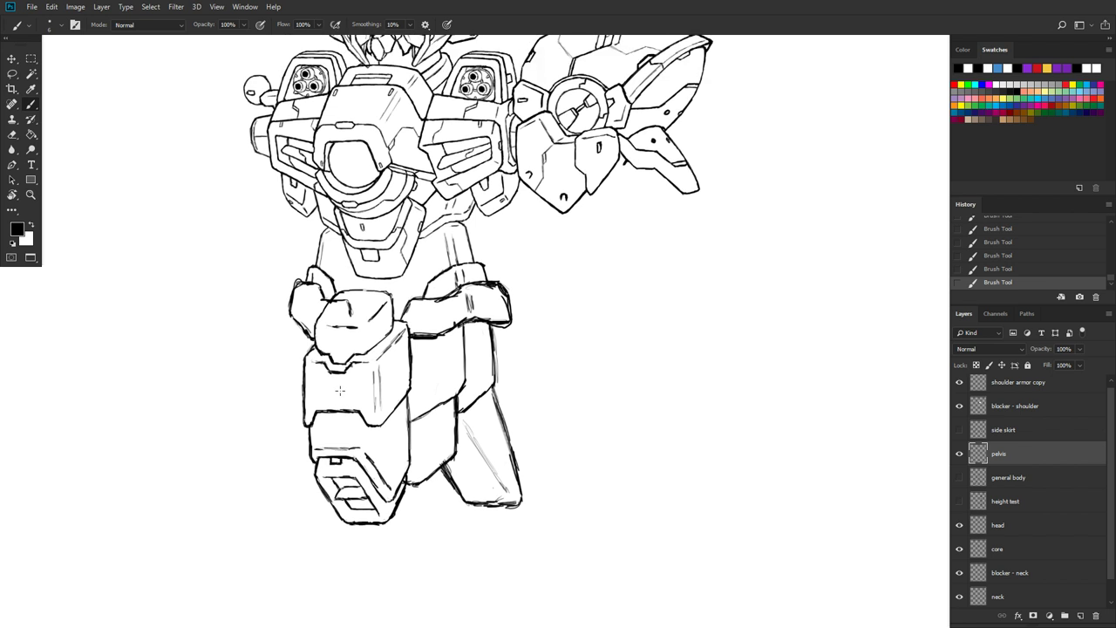
scroll(341, 386, "up", 2)
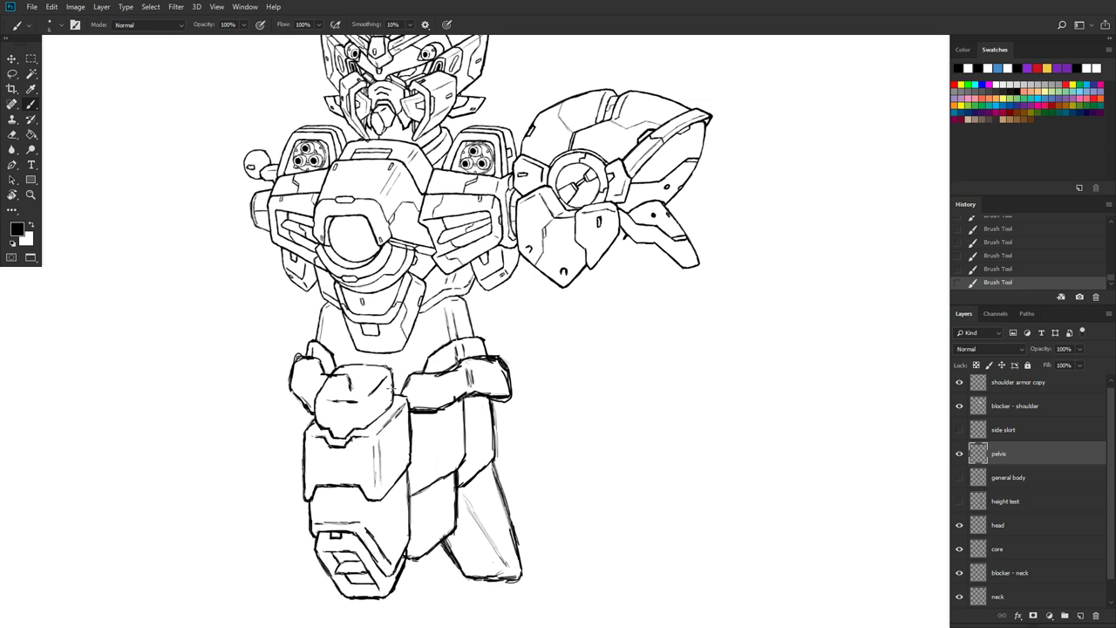
scroll(391, 387, "down", 3)
scroll(393, 417, "down", 2)
scroll(459, 424, "down", 2)
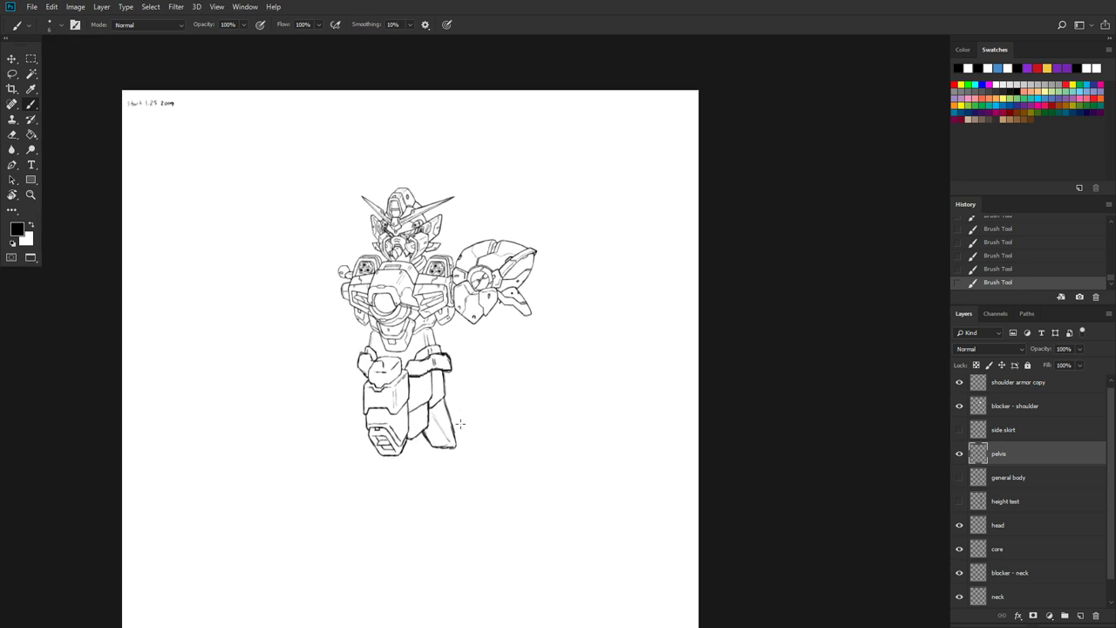
scroll(462, 378, "down", 3)
scroll(489, 349, "down", 1)
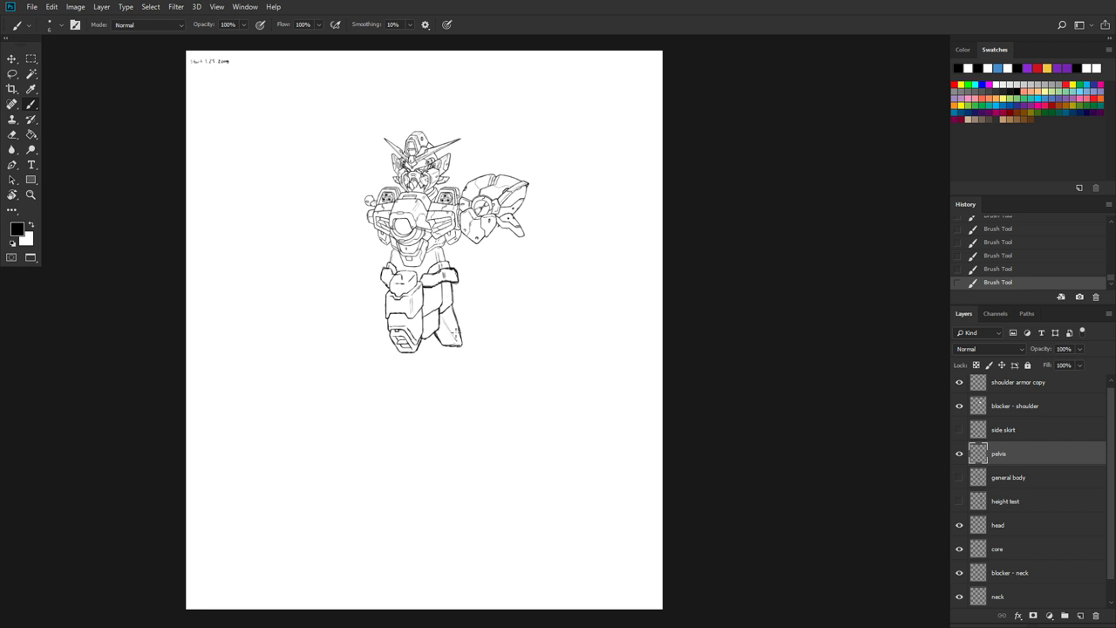
scroll(511, 325, "down", 1)
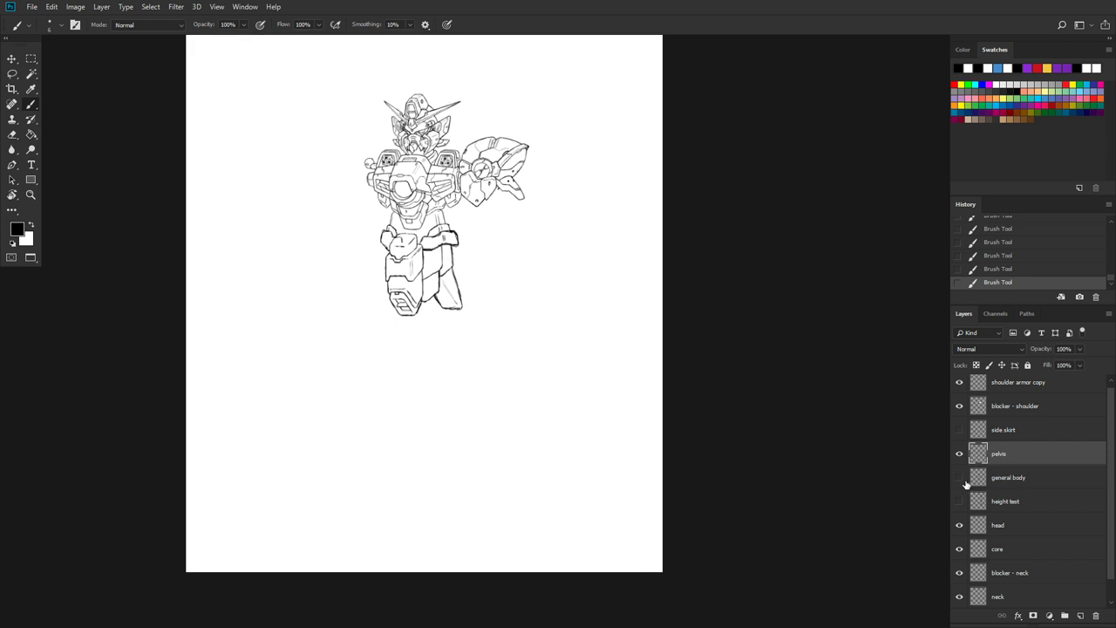
Step: Save the drawing with the reworked skirt panels
key("ctrl+s")
scroll(723, 410, "left", 1)
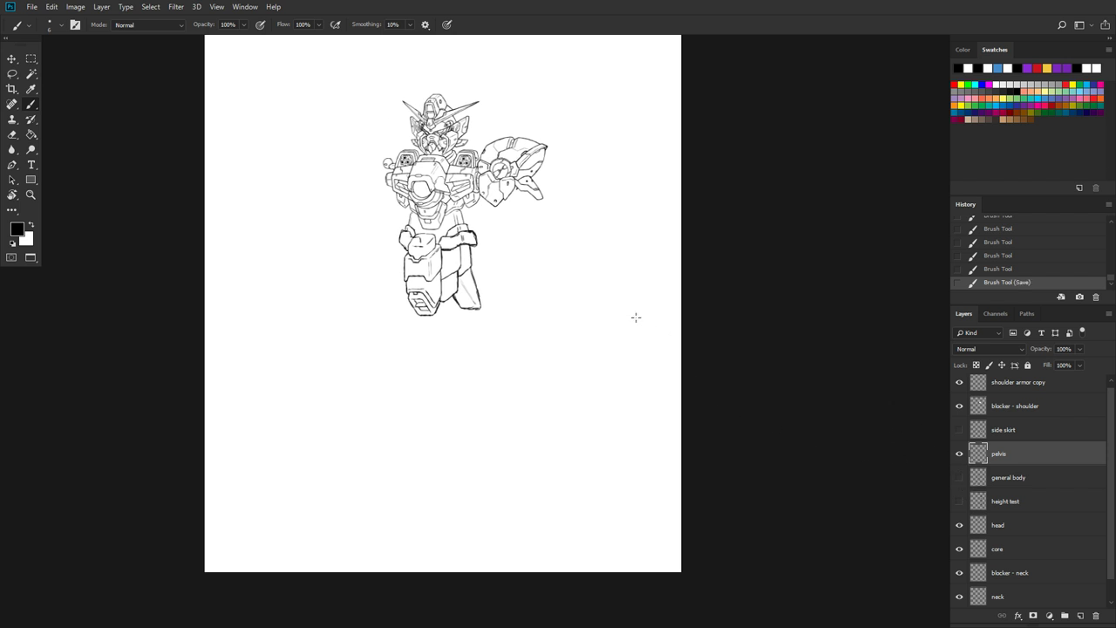
scroll(572, 277, "up", 1)
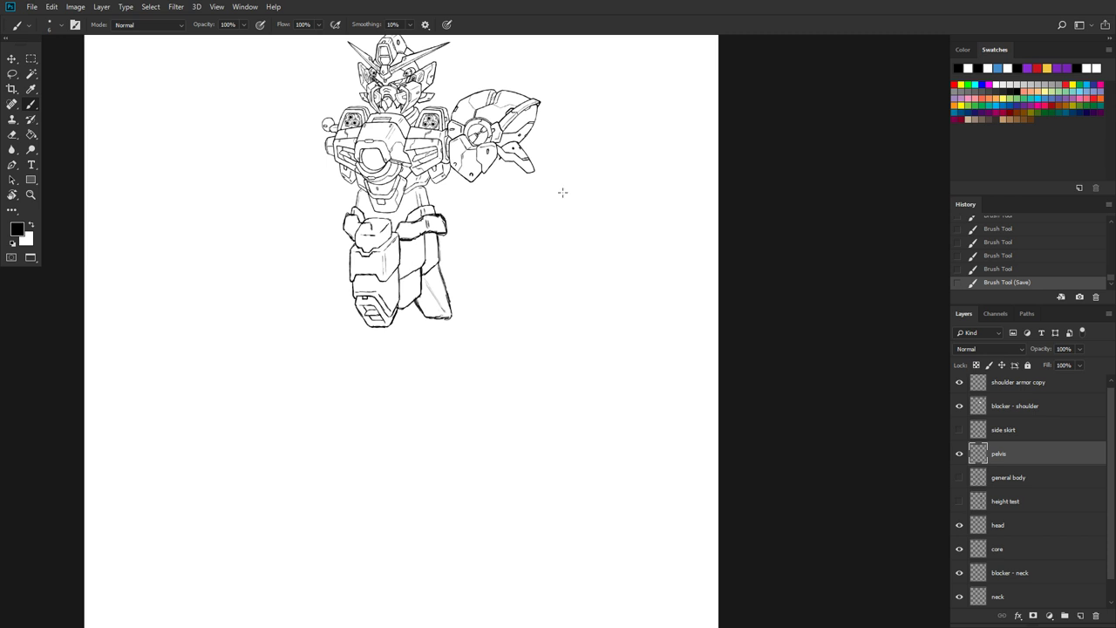
mouse_move(563, 191)
left_mouse_down()
mouse_move(553, 229)
mouse_move(611, 255)
left_mouse_up()
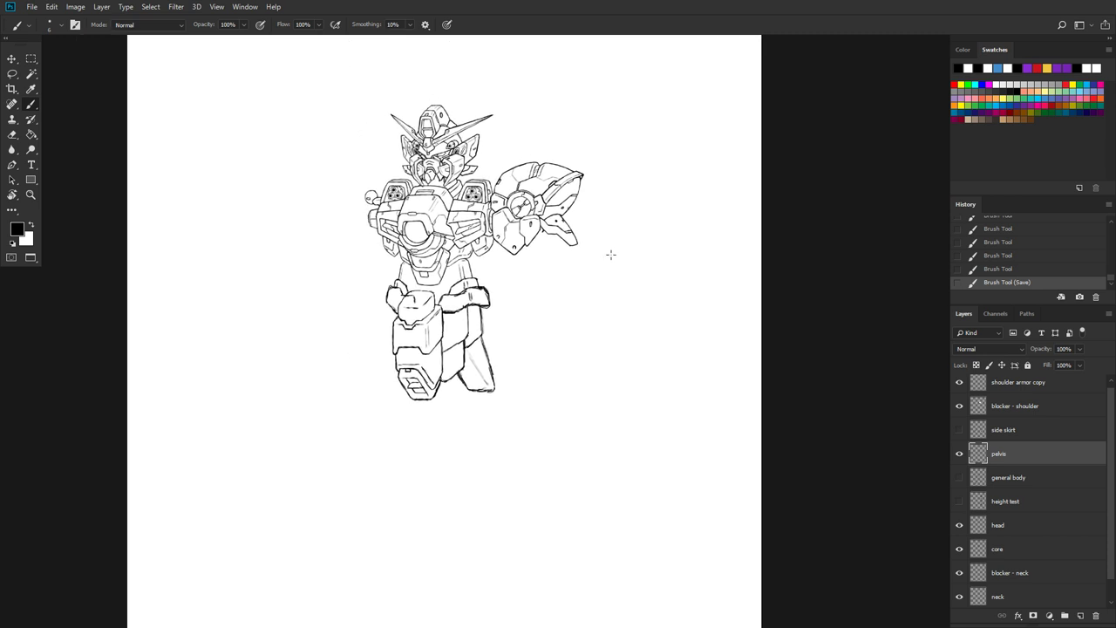
Step: Show the general body sketch layer and review the full figure's pose around the inked pelvis
left_click(959, 477)
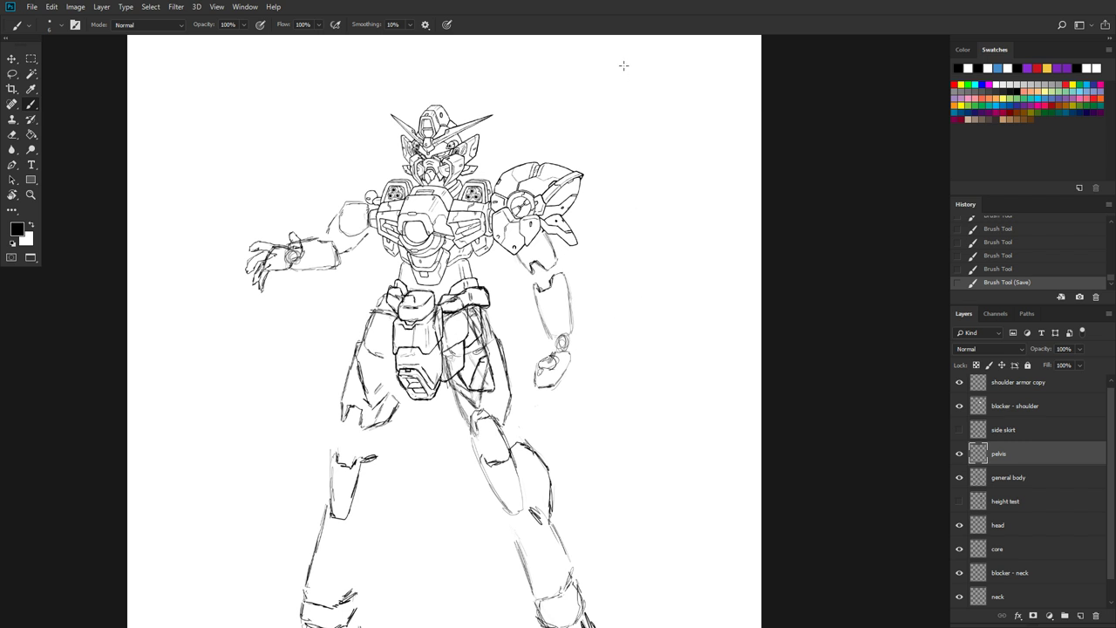
scroll(573, 197, "down", 2)
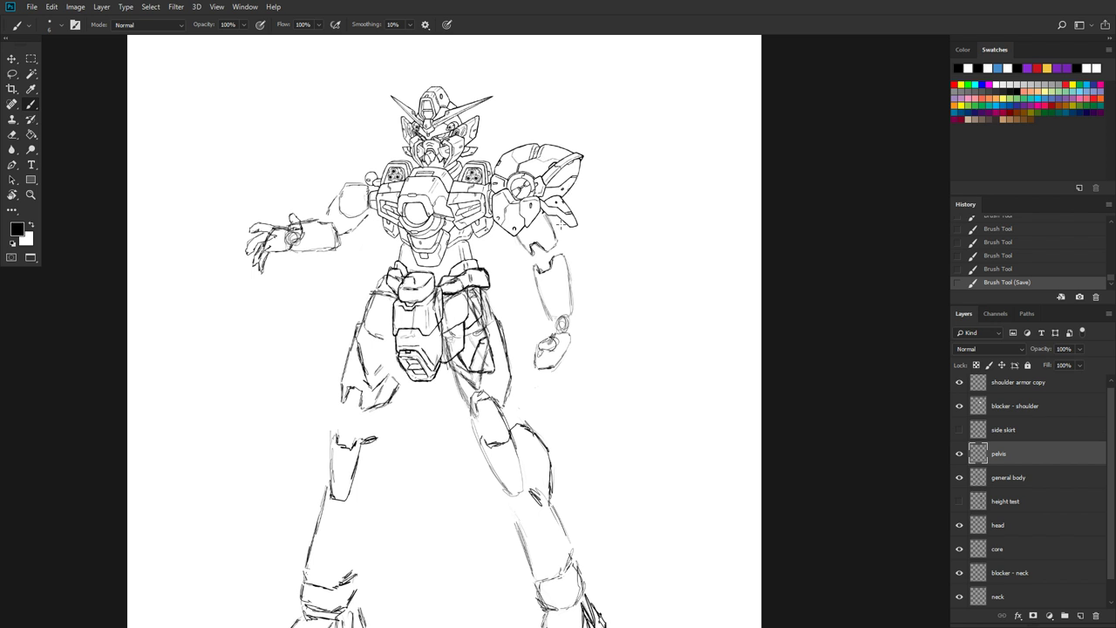
scroll(562, 224, "up", 3)
scroll(540, 235, "down", 2)
scroll(532, 246, "down", 2)
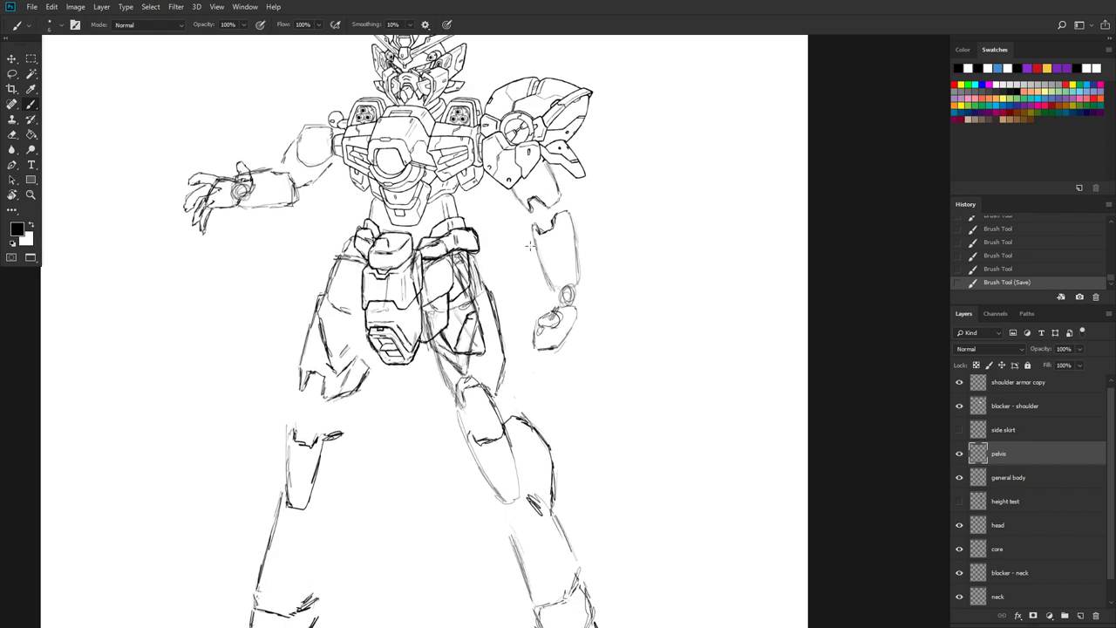
scroll(521, 257, "up", 1)
scroll(515, 259, "down", 1)
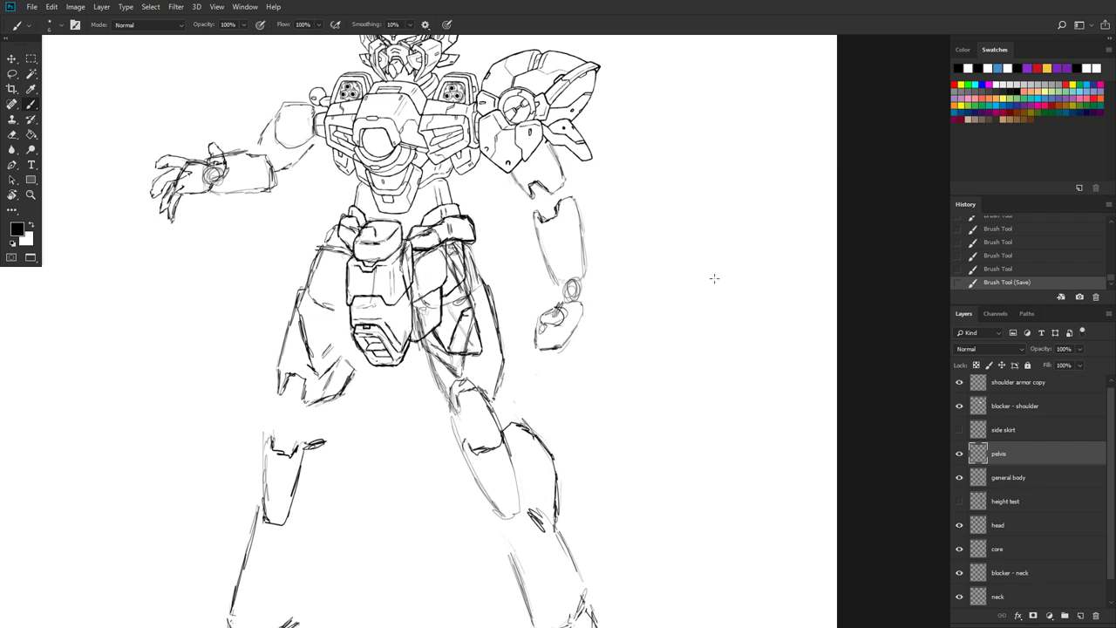
Step: Compare the pelvis line art with the general body sketch by toggling each layer's visibility
left_click(960, 456)
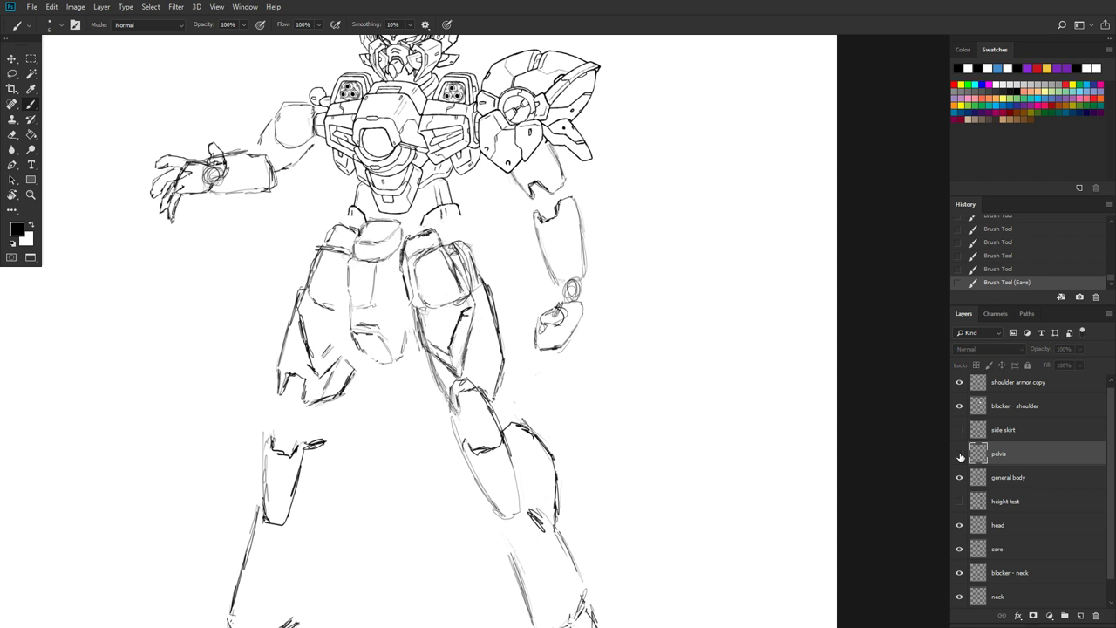
left_click(960, 456)
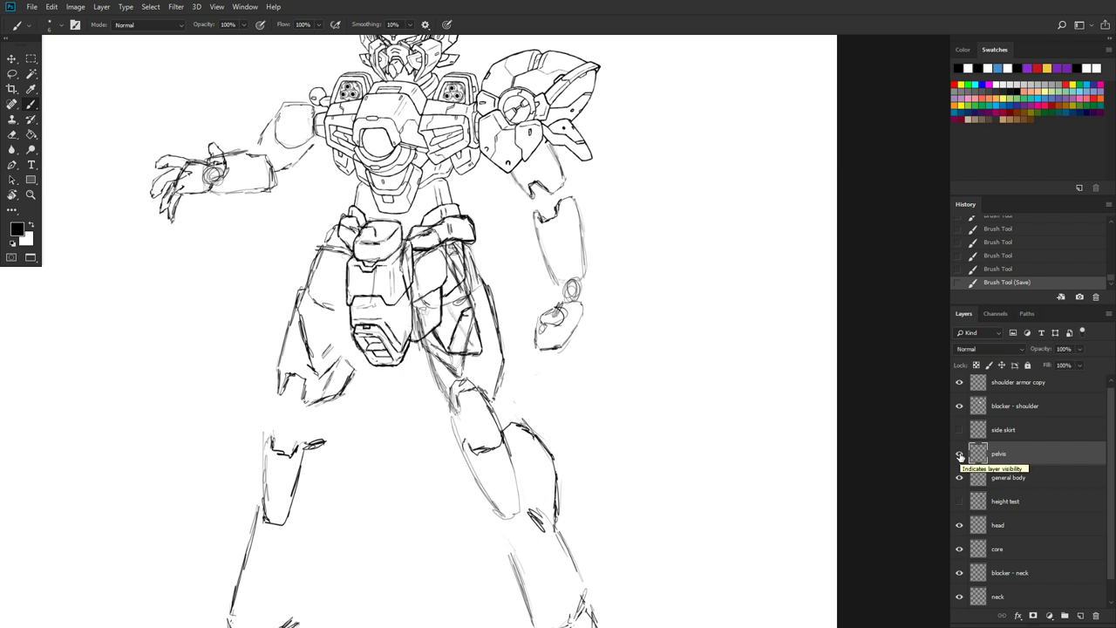
left_click(960, 478)
left_click(960, 478)
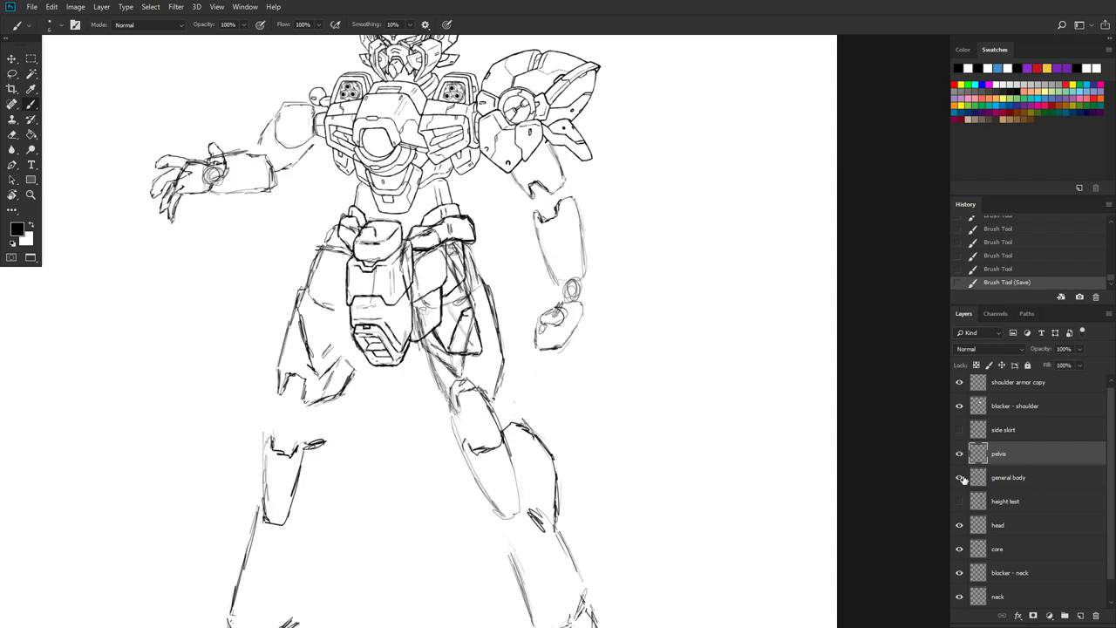
left_click(961, 478)
left_click(960, 478)
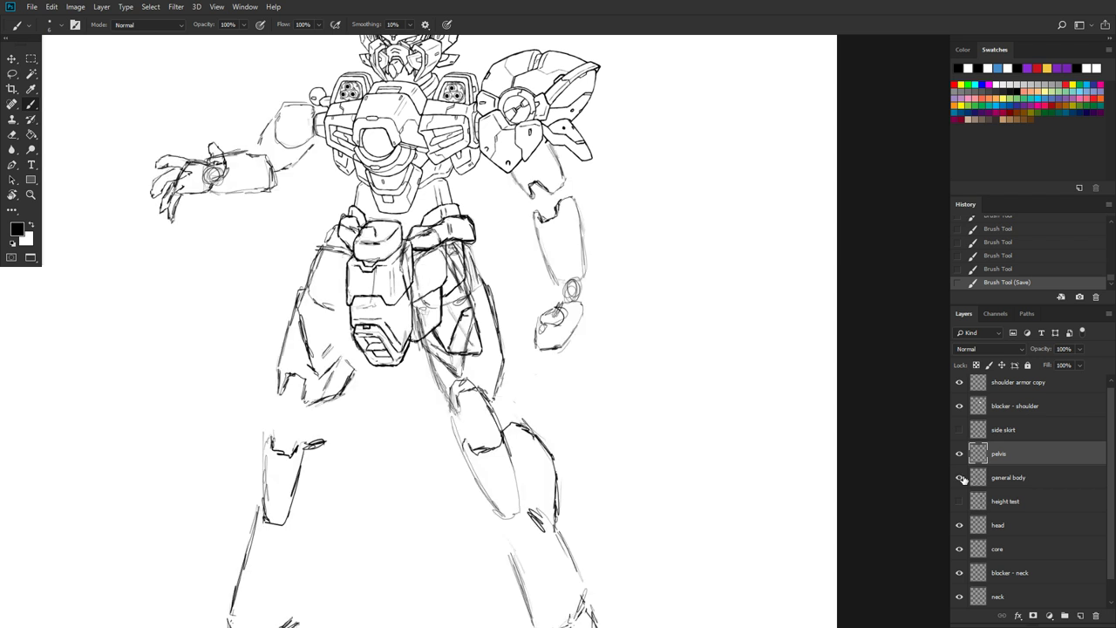
Step: Add a new layer directly above the pelvis layer and name it legs
left_click(1009, 477)
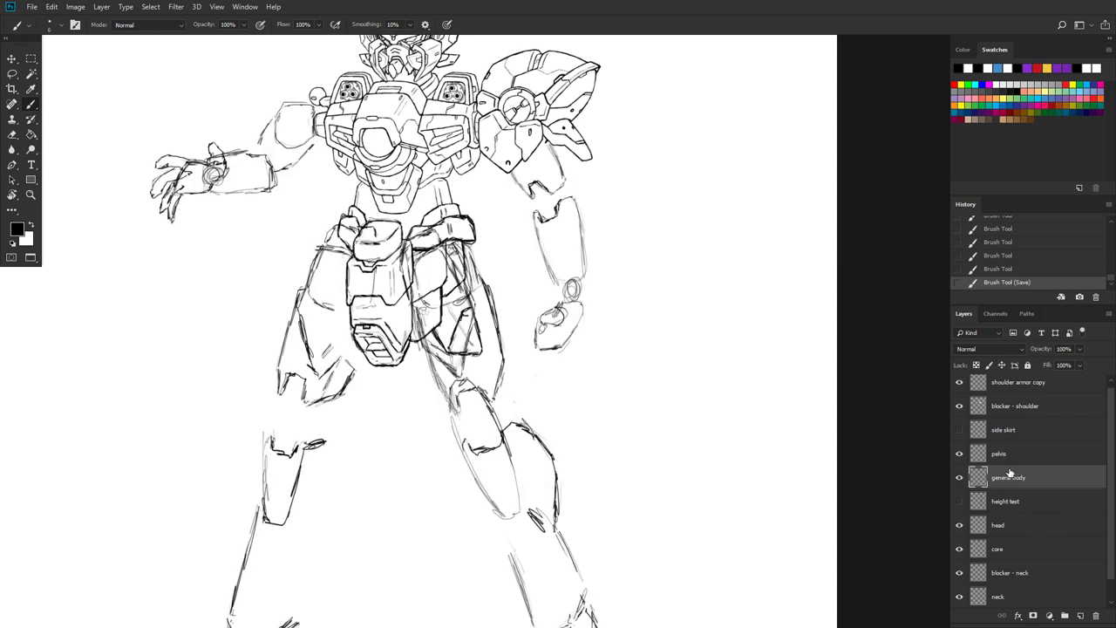
left_click(1026, 453)
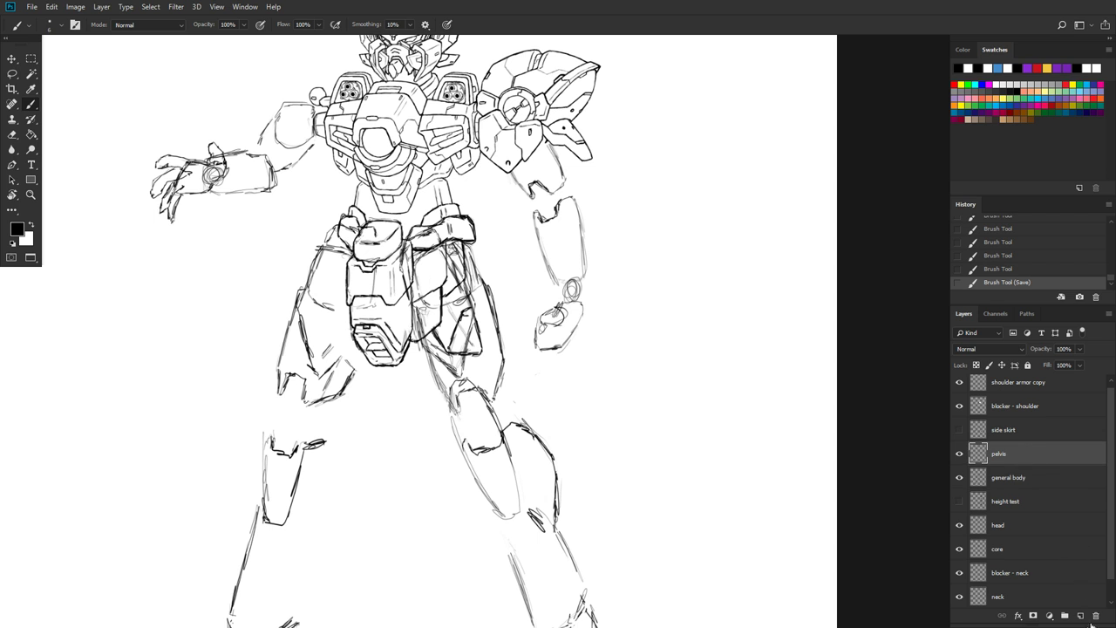
left_click(1081, 616)
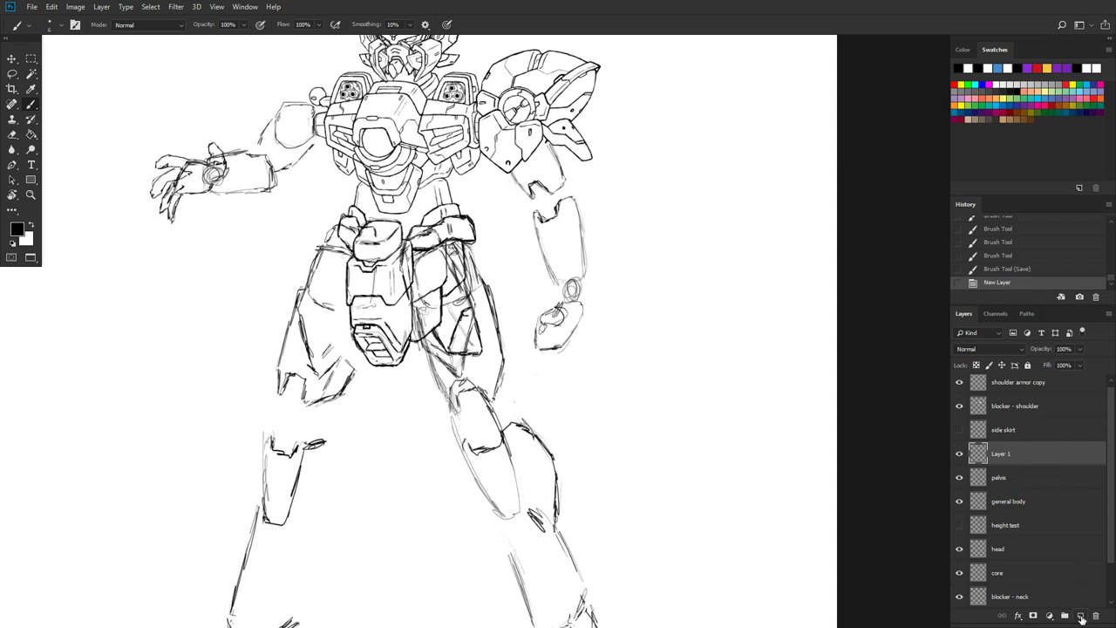
double_click(1003, 453)
key("BackSpace")
type("legs")
key("Return")
Step: Check the Wing Gundam HY Custom reference image in Chrome, and undo the test squiggle on the legs layer
left_click_drag(641, 295, 666, 356)
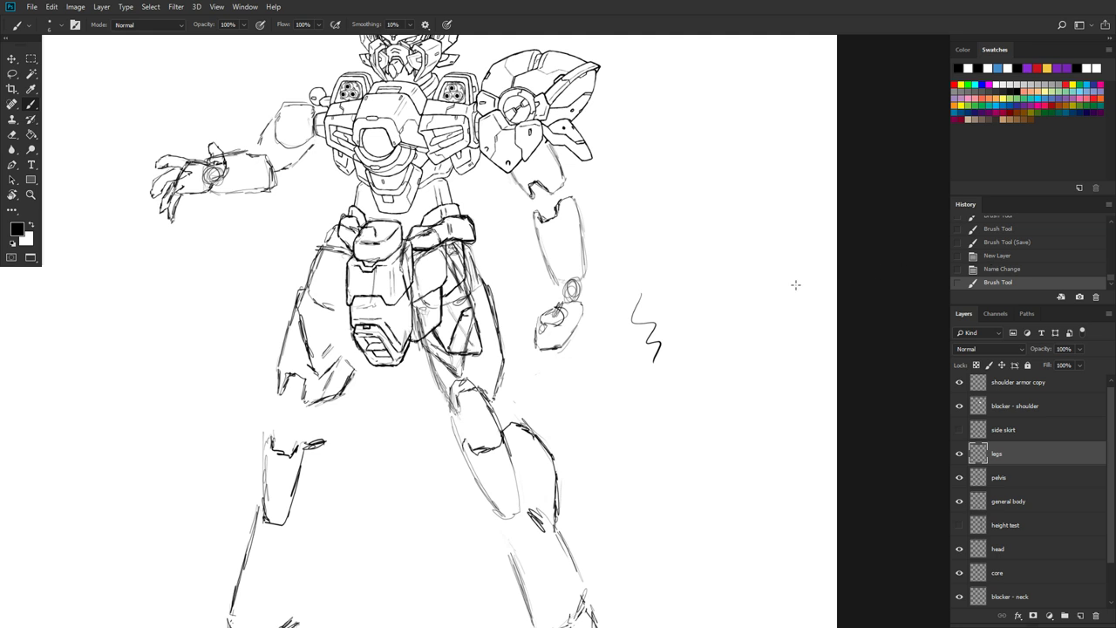
key("super")
left_click(395, 619)
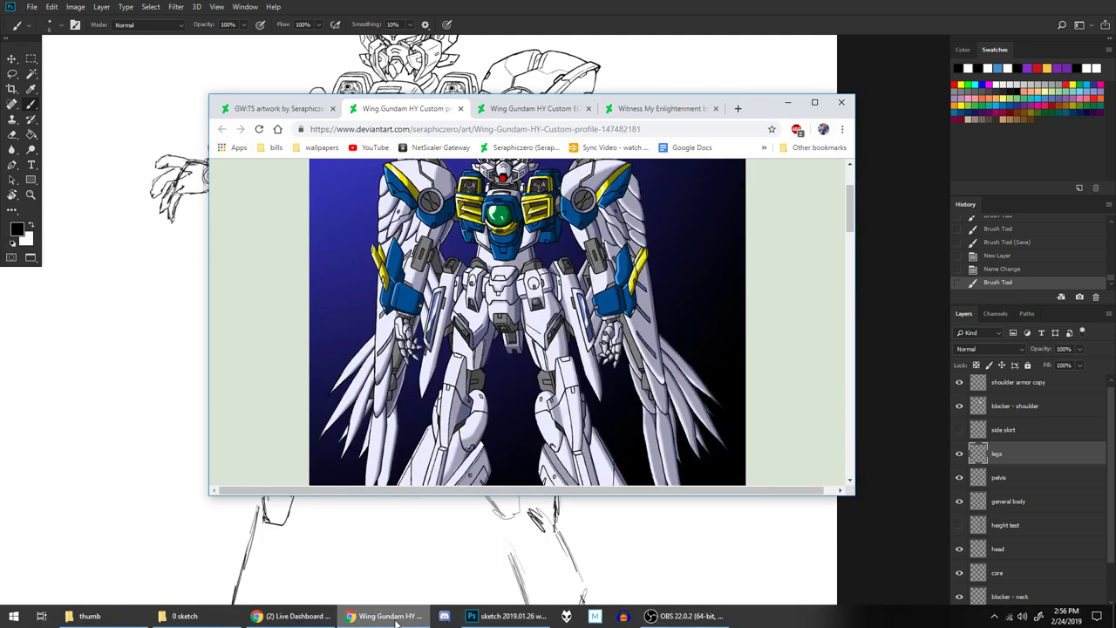
left_click(396, 619)
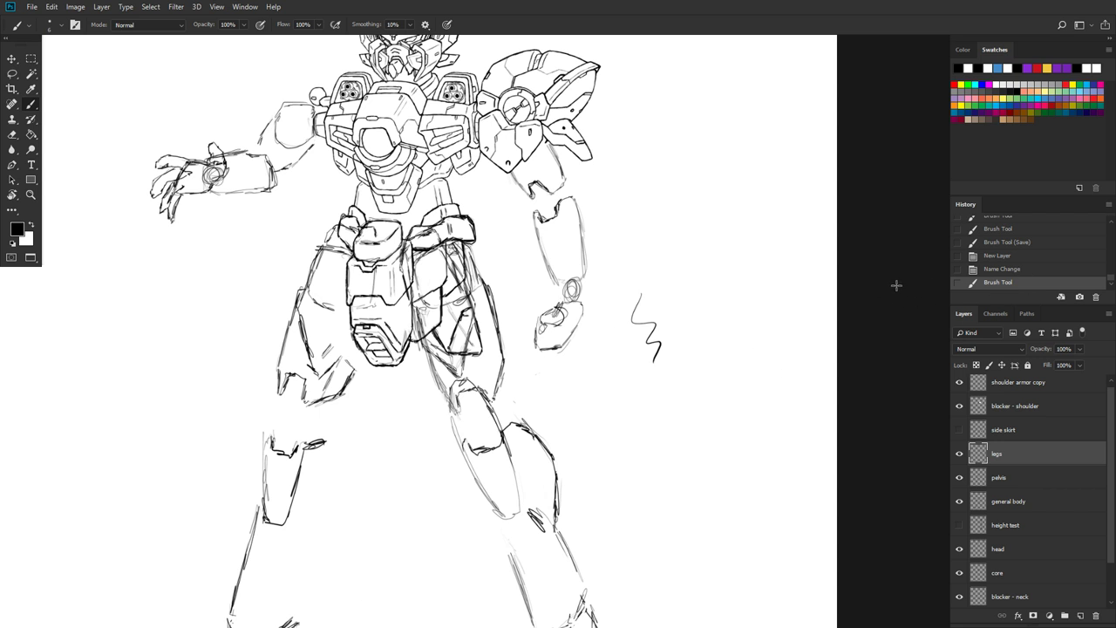
left_click(998, 270)
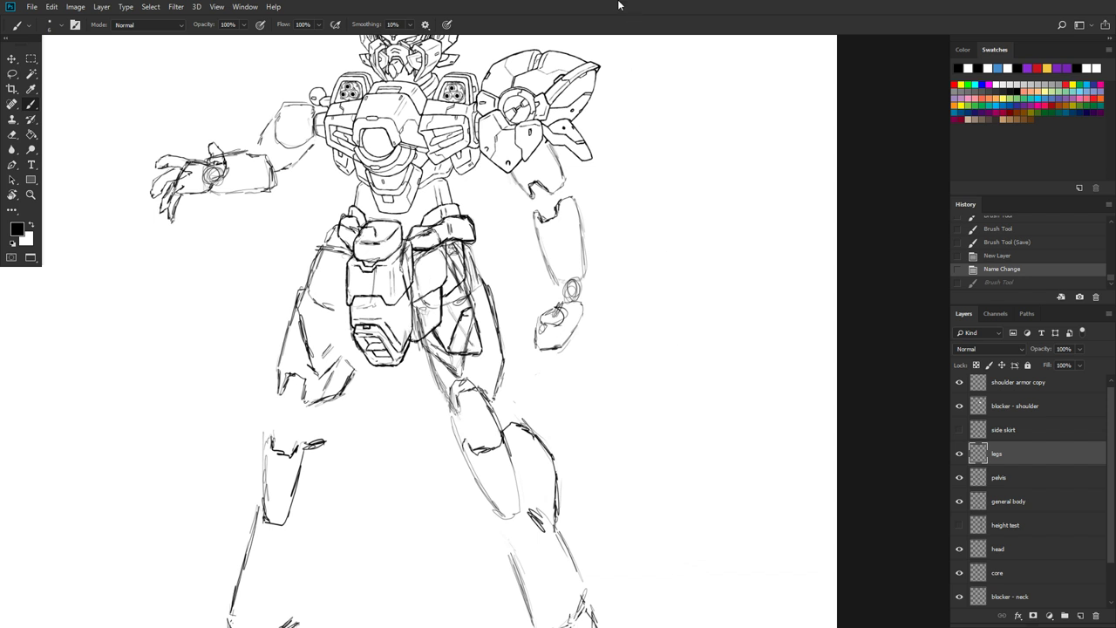
Step: Save the drawing and compare the line art with and without the general body sketch
key("ctrl+s")
left_click(959, 502)
left_click(960, 502)
left_click(959, 502)
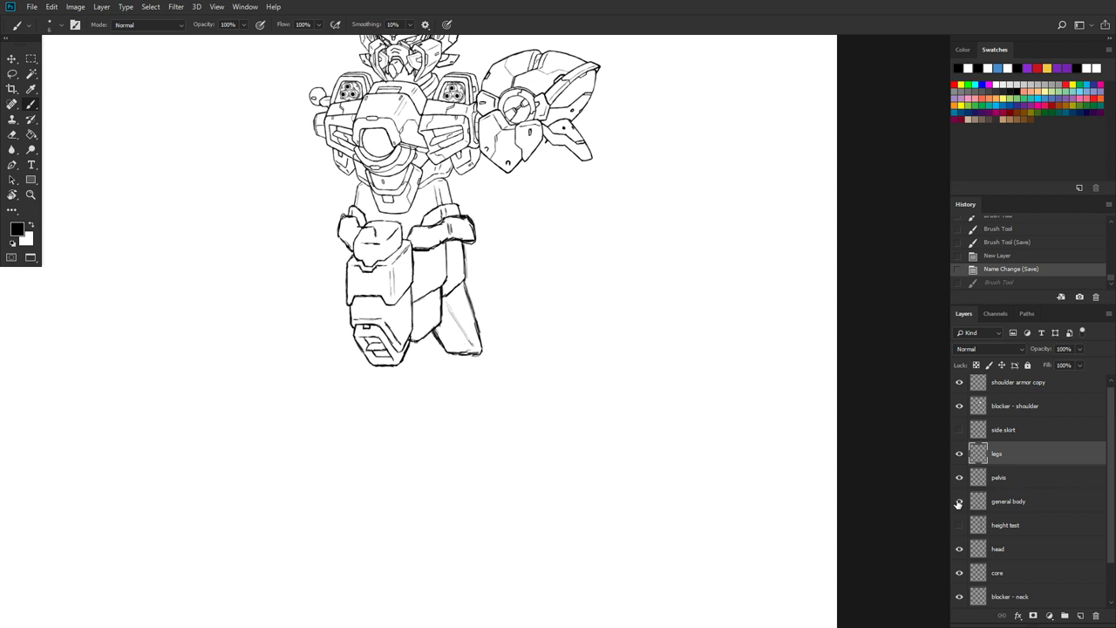
left_click(958, 503)
left_click(958, 503)
left_click(958, 504)
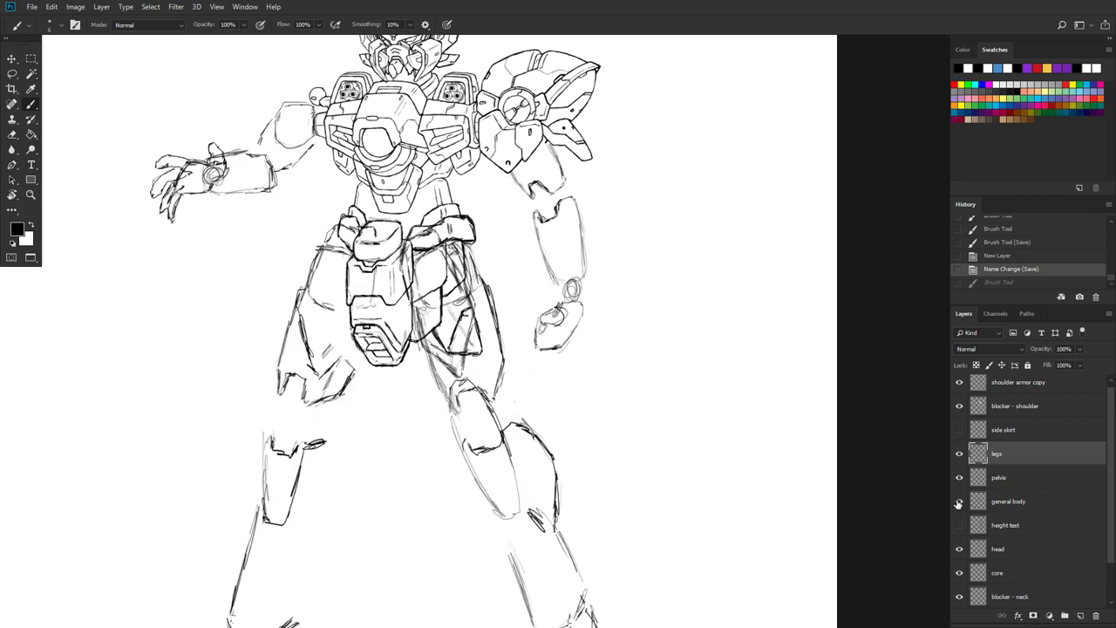
left_click(1018, 503)
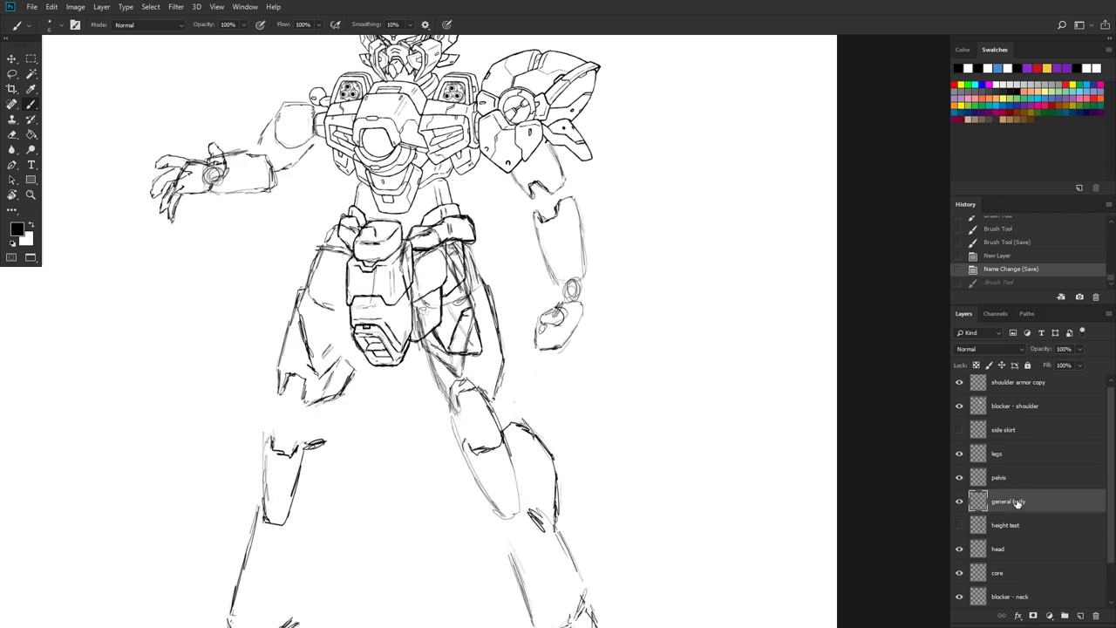
left_click(1014, 454)
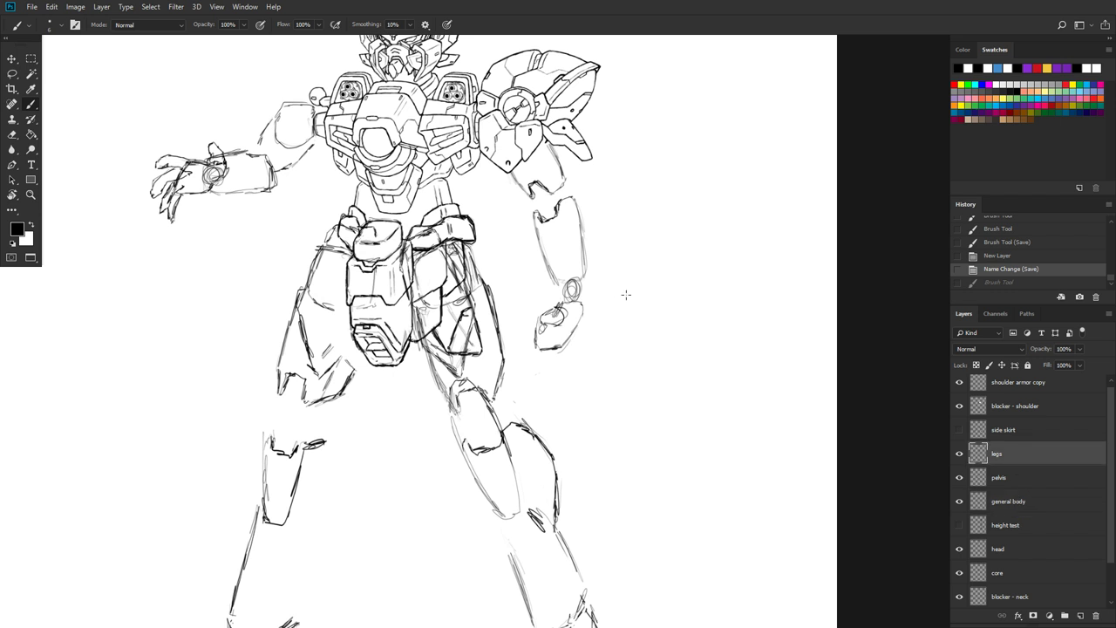
left_click_drag(627, 300, 656, 317)
left_click(972, 270)
Step: On the legs layer, ink the robot's left upper thigh block and the thigh armor down to its notched lower edge
left_click_drag(423, 305, 414, 262)
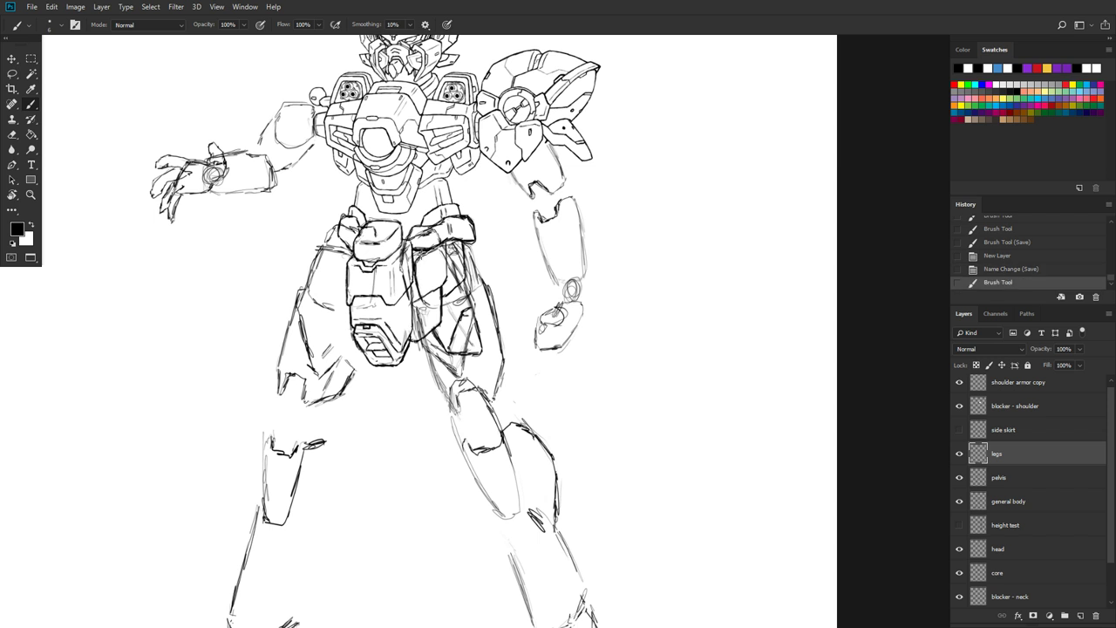
mouse_move(464, 246)
left_mouse_down()
mouse_move(455, 235)
mouse_move(474, 266)
mouse_move(466, 300)
mouse_move(478, 281)
left_mouse_up()
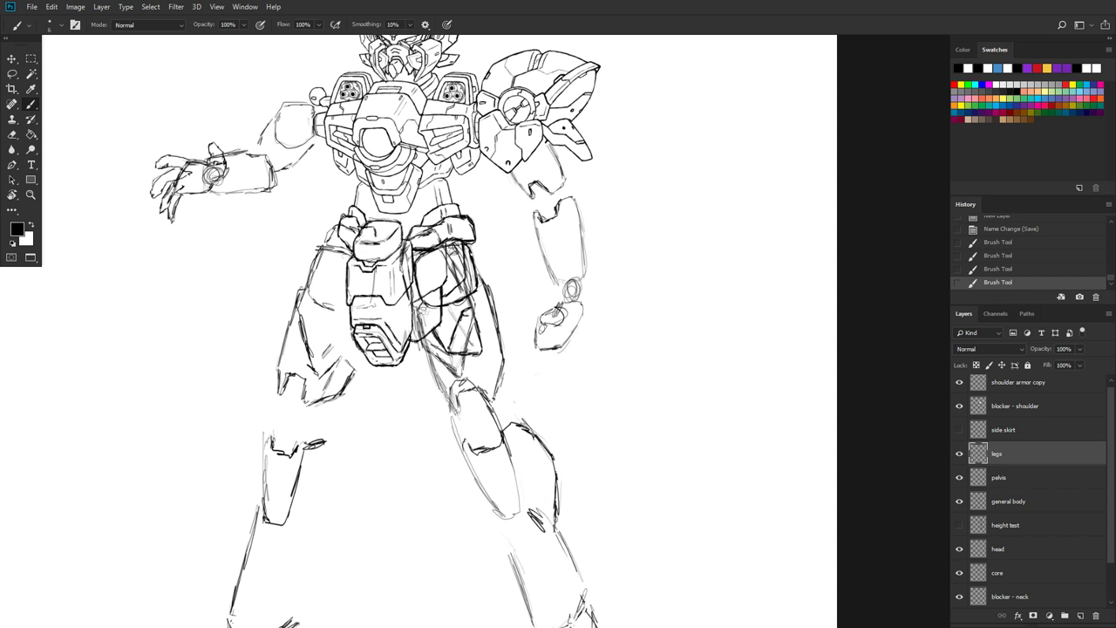
mouse_move(418, 311)
left_mouse_down()
mouse_move(424, 277)
mouse_move(418, 324)
mouse_move(450, 410)
mouse_move(463, 417)
mouse_move(448, 386)
mouse_move(459, 409)
mouse_move(478, 383)
left_mouse_up()
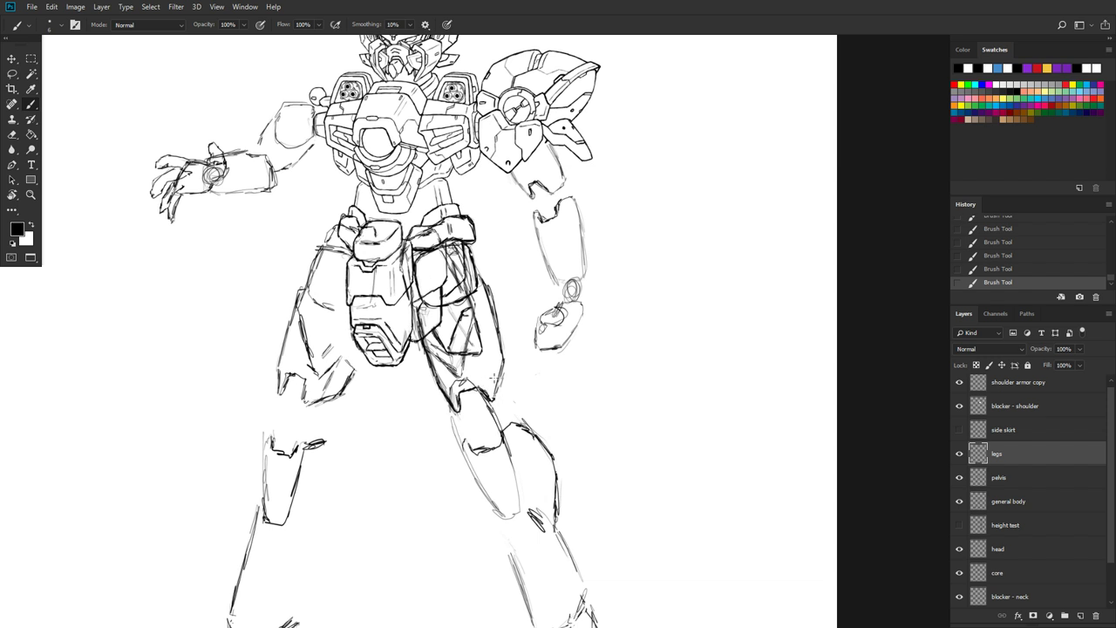
mouse_move(494, 398)
left_mouse_down()
mouse_move(503, 365)
mouse_move(493, 403)
left_mouse_up()
Step: Hide the general body sketch, check the thigh lines by toggling the legs layer, and save the drawing
left_click(960, 501)
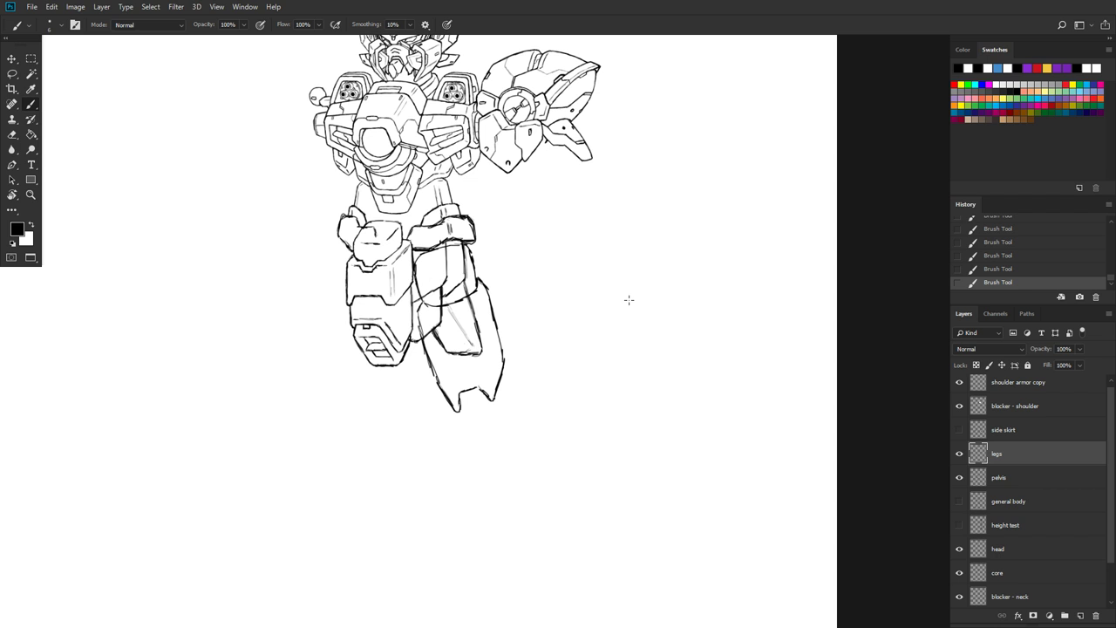
left_click(961, 454)
left_click(961, 453)
left_click(960, 453)
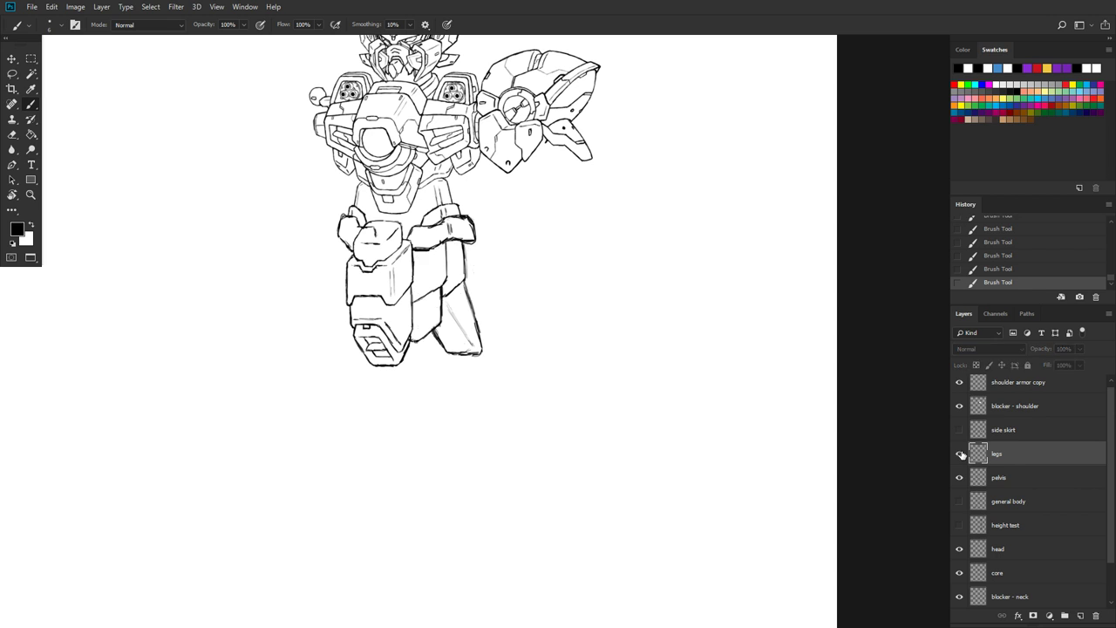
left_click(960, 453)
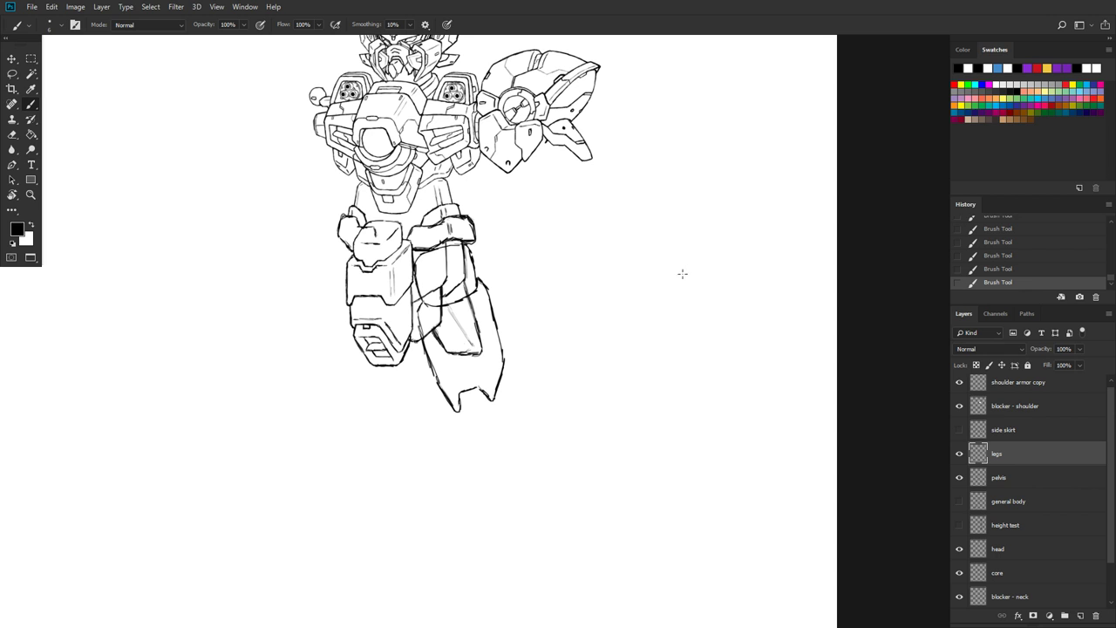
key("ctrl+s")
Step: Darken the left thigh armor's notched lower edge and outer edge, and the curved underside of the upper thigh block
scroll(563, 267, "up", 3)
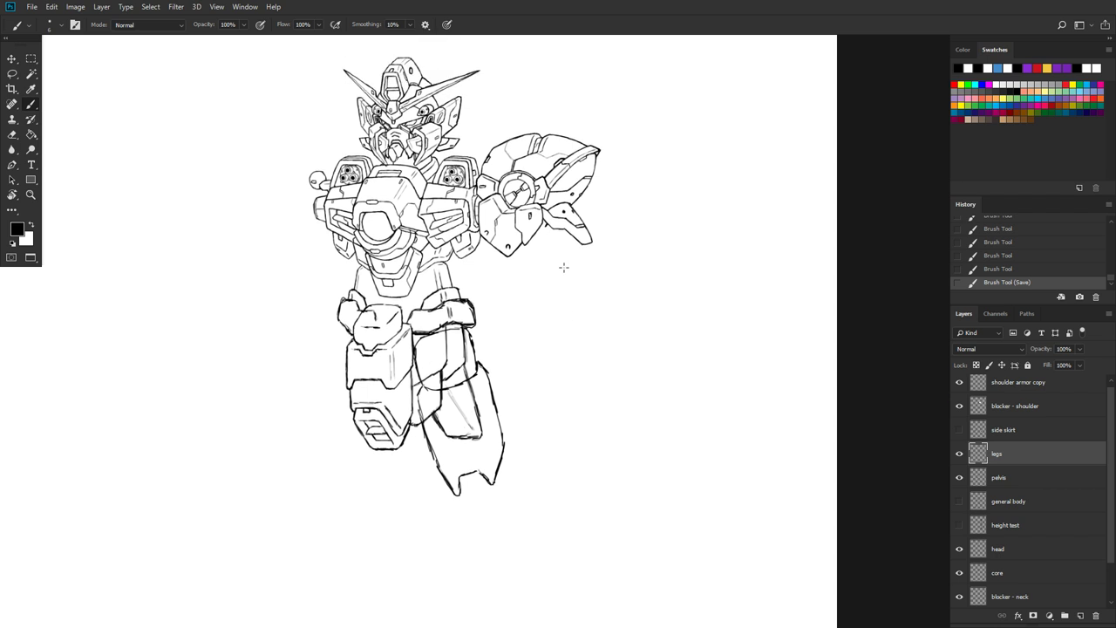
scroll(564, 266, "up", 2)
scroll(564, 267, "down", 5)
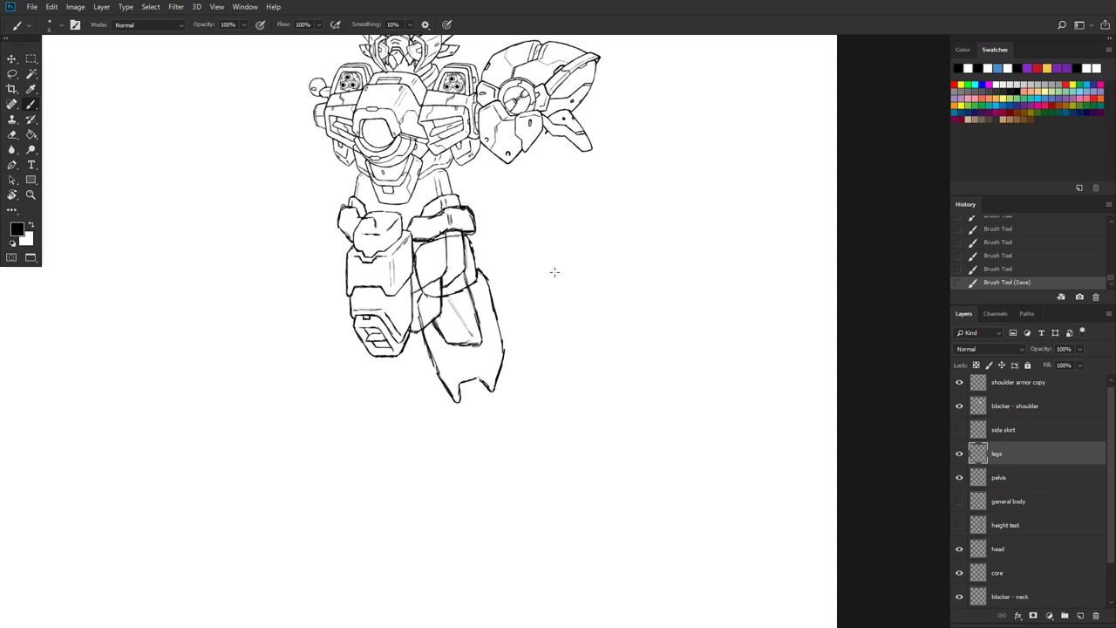
scroll(554, 274, "up", 3)
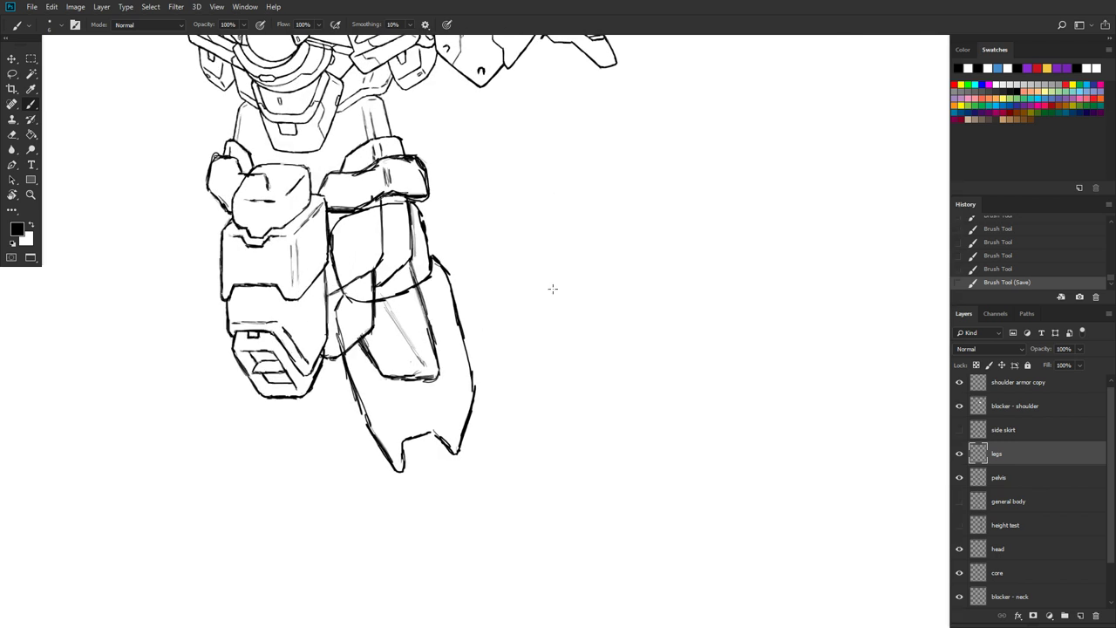
left_click_drag(541, 289, 605, 308)
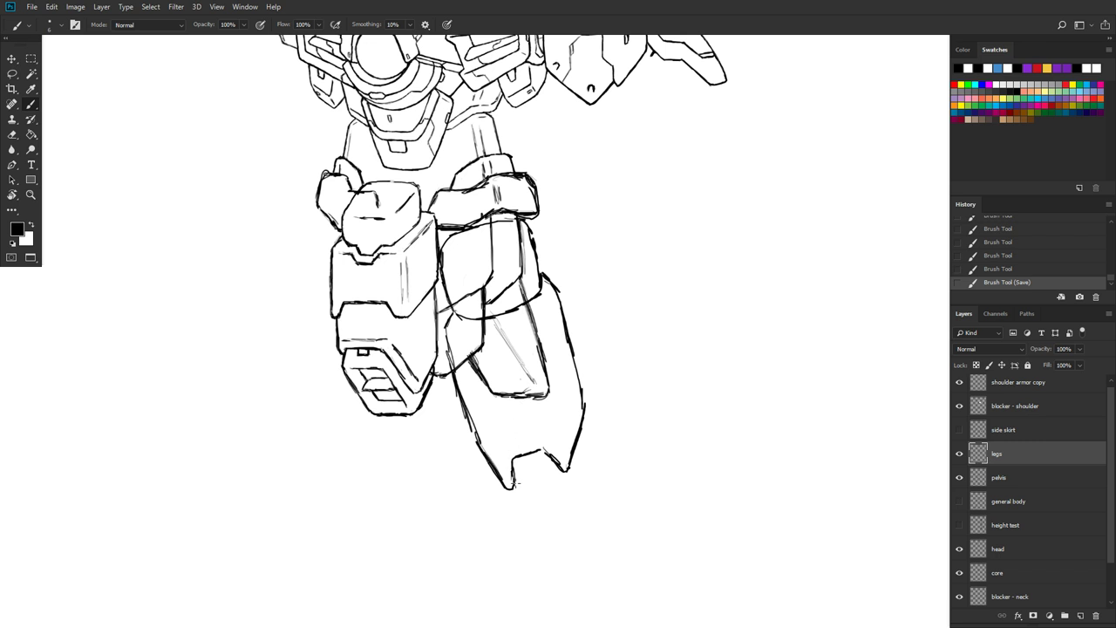
mouse_move(513, 490)
left_mouse_down()
mouse_move(515, 457)
mouse_move(518, 486)
left_mouse_up()
mouse_move(547, 452)
left_mouse_down()
mouse_move(565, 469)
mouse_move(578, 460)
left_mouse_up()
left_click_drag(585, 415, 579, 385)
left_click_drag(453, 314, 459, 324)
mouse_move(462, 321)
left_mouse_down()
mouse_move(518, 312)
mouse_move(455, 320)
left_mouse_up()
Step: Draw a small upright rectangular inset on the left front skirt plate on the pelvis layer, and reselect the legs layer
left_click(1001, 481)
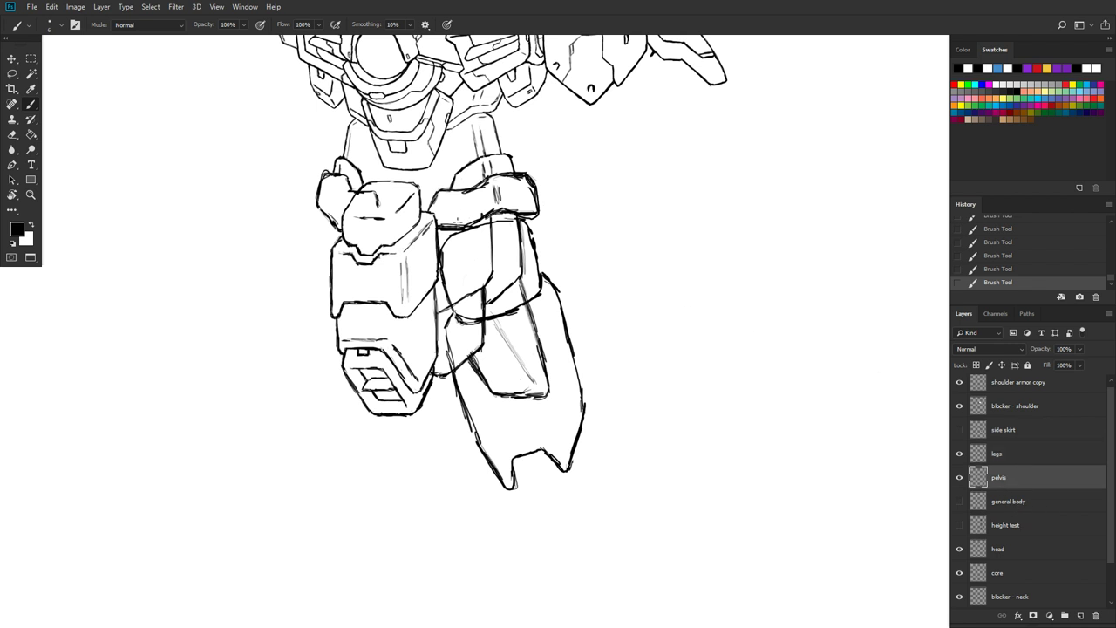
mouse_move(454, 262)
left_mouse_down()
mouse_move(454, 282)
mouse_move(454, 249)
mouse_move(476, 244)
mouse_move(463, 284)
mouse_move(474, 276)
mouse_move(454, 249)
mouse_move(472, 252)
left_mouse_up()
left_click(1009, 455)
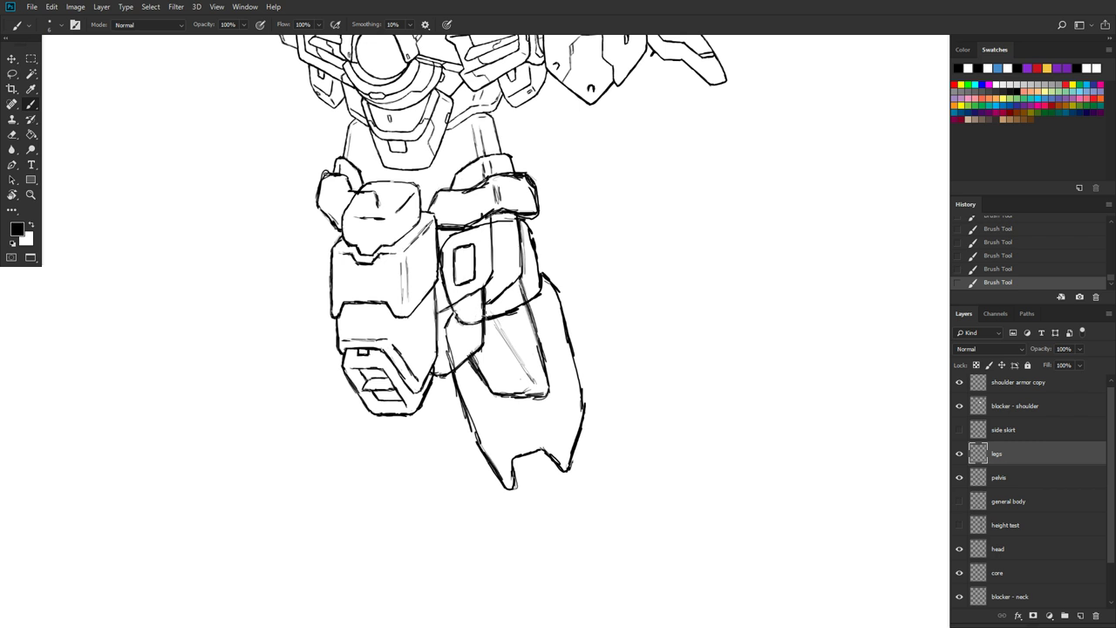
Step: Sketch short detail strokes below the knee and an angled ridge line above the notched bottom edge of the angled leg's shin armor
left_click_drag(483, 316, 502, 292)
left_click_drag(494, 318, 522, 310)
left_click_drag(493, 432, 541, 419)
left_click_drag(565, 446, 545, 420)
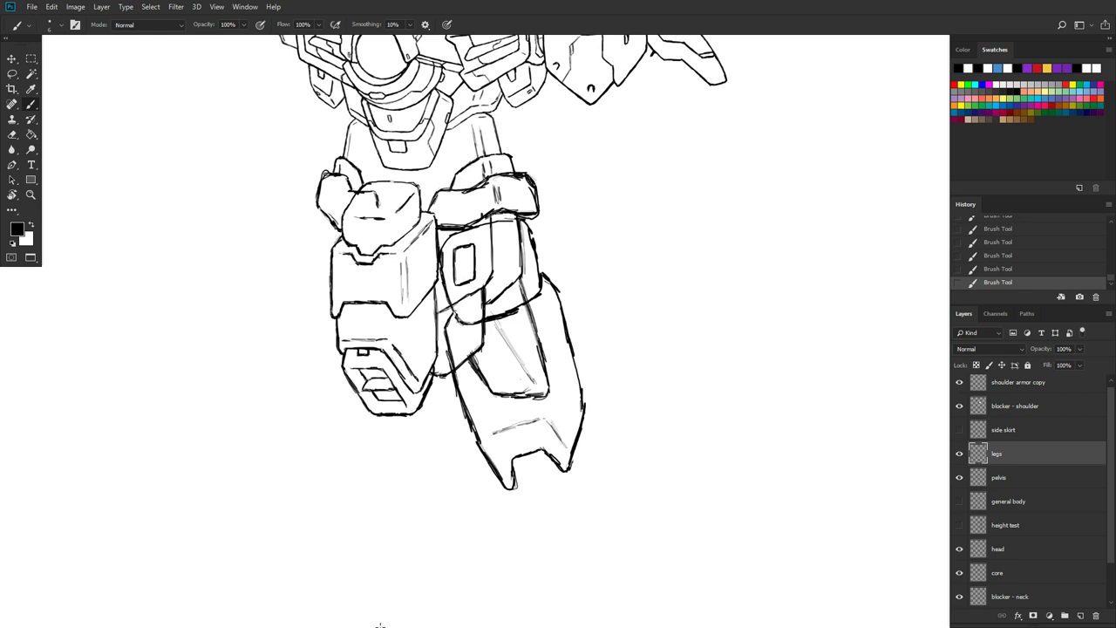
Step: Switch to the Chrome window with the Gundam artwork, open a new tab and maximize the window
key("super")
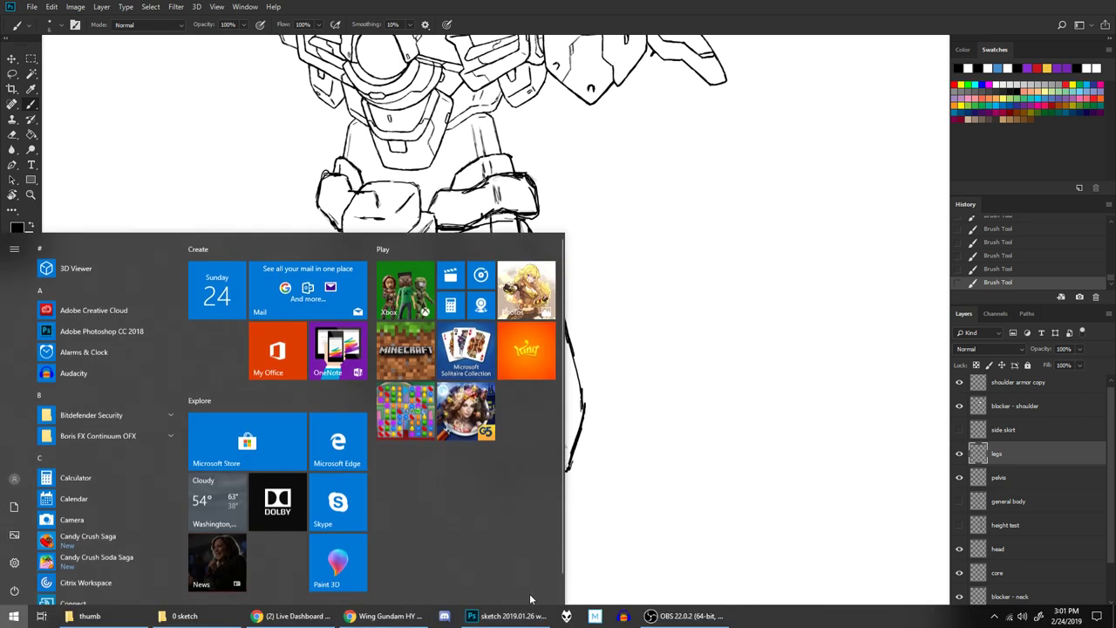
left_click(384, 616)
left_click(738, 108)
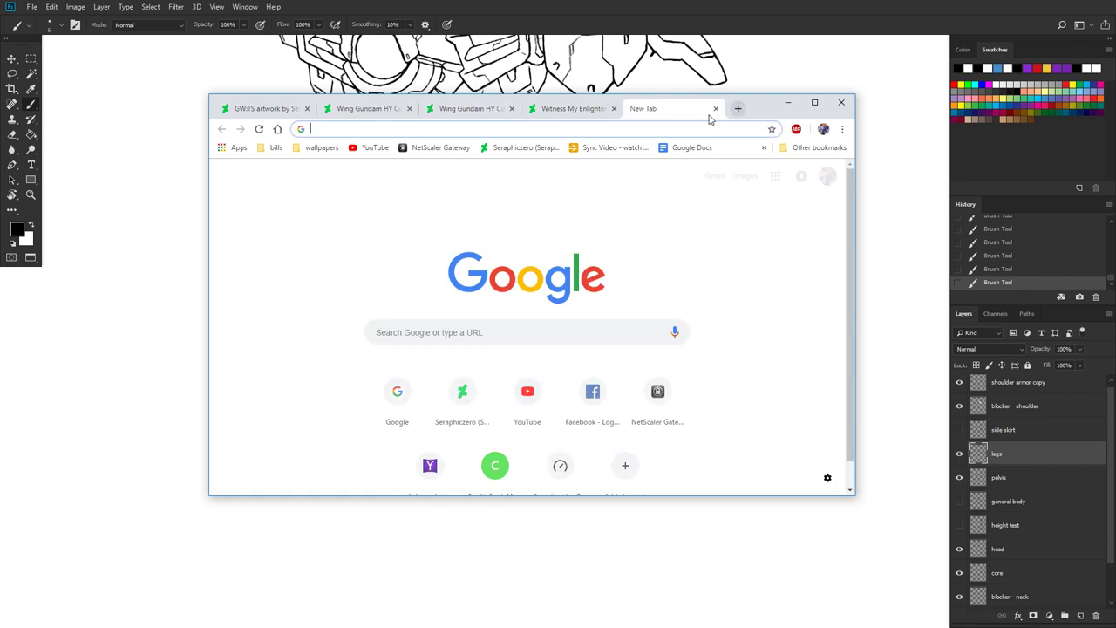
left_click(813, 103)
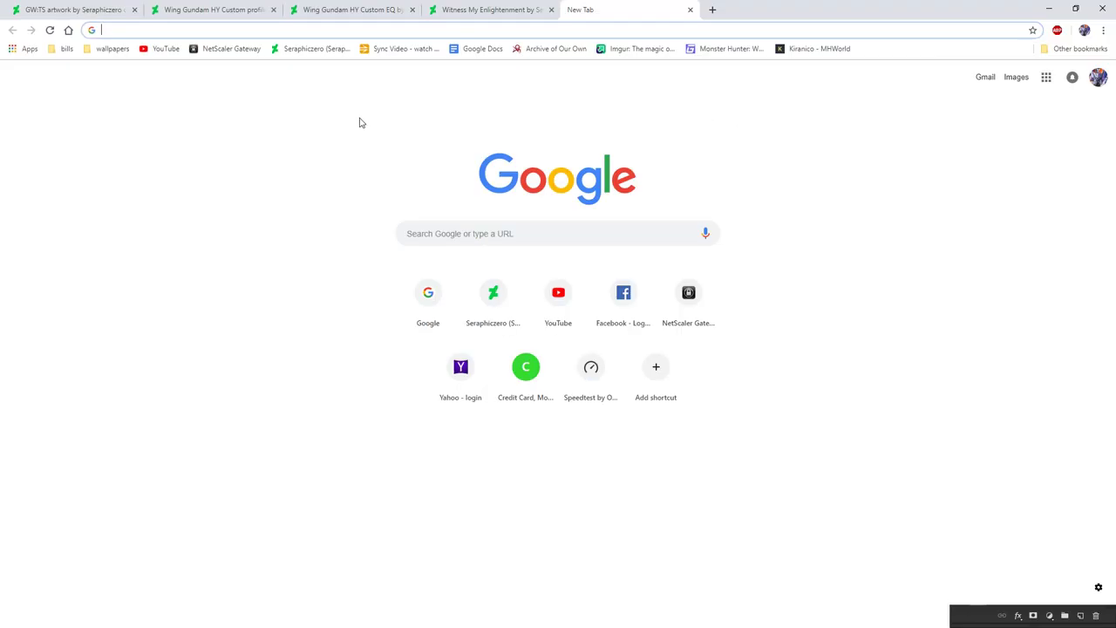
Step: Open Google and search for images of "hi resolution wing zero"
type("g")
key("Return")
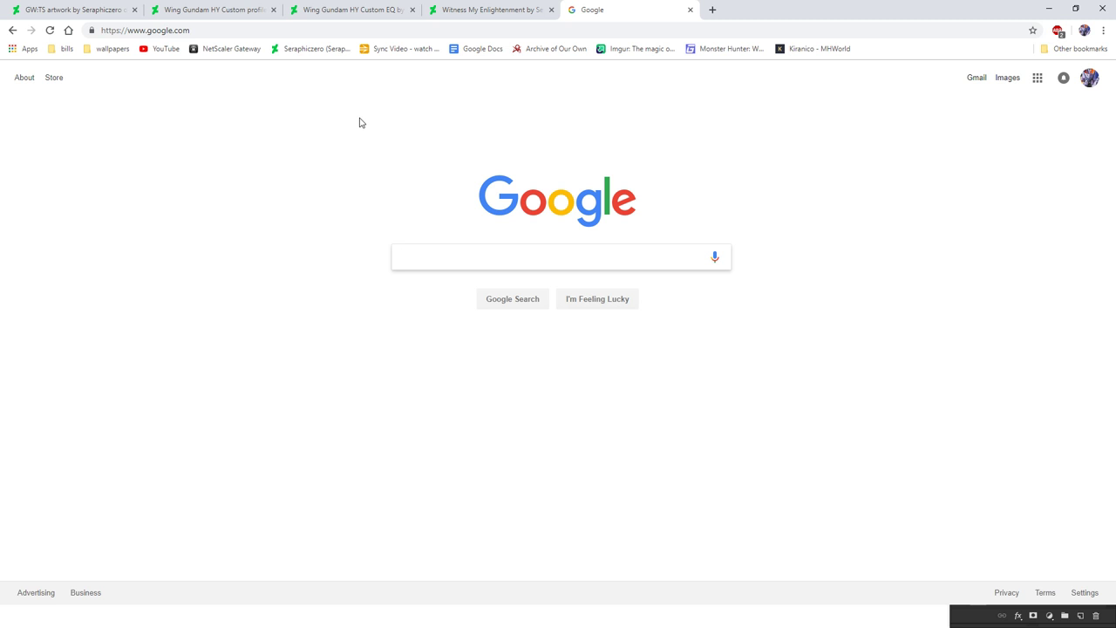
type("hi")
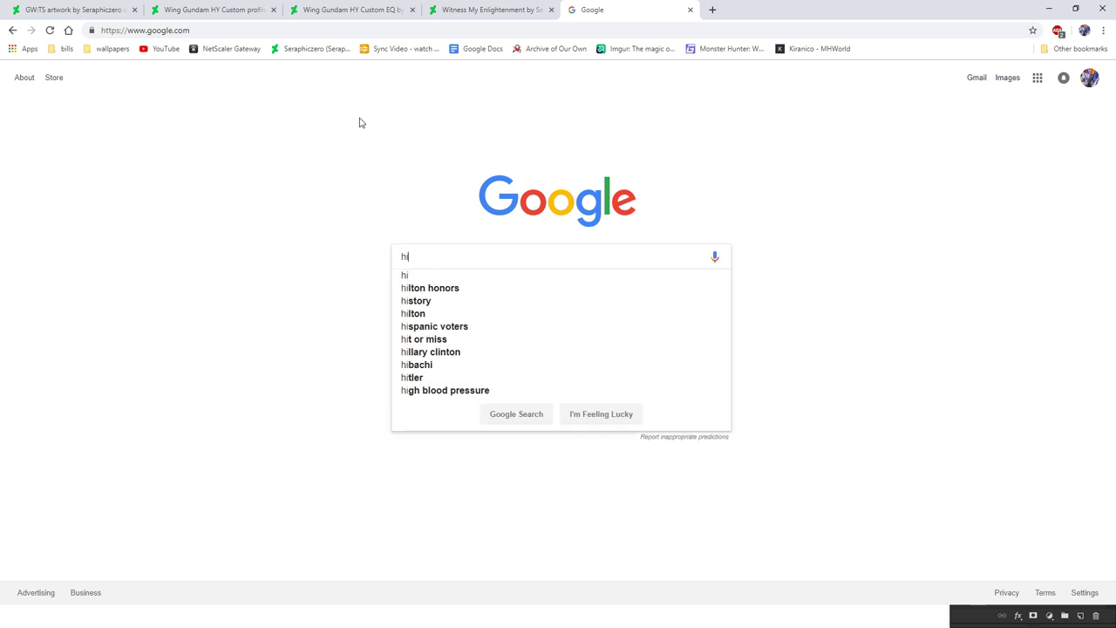
type(" resolution w")
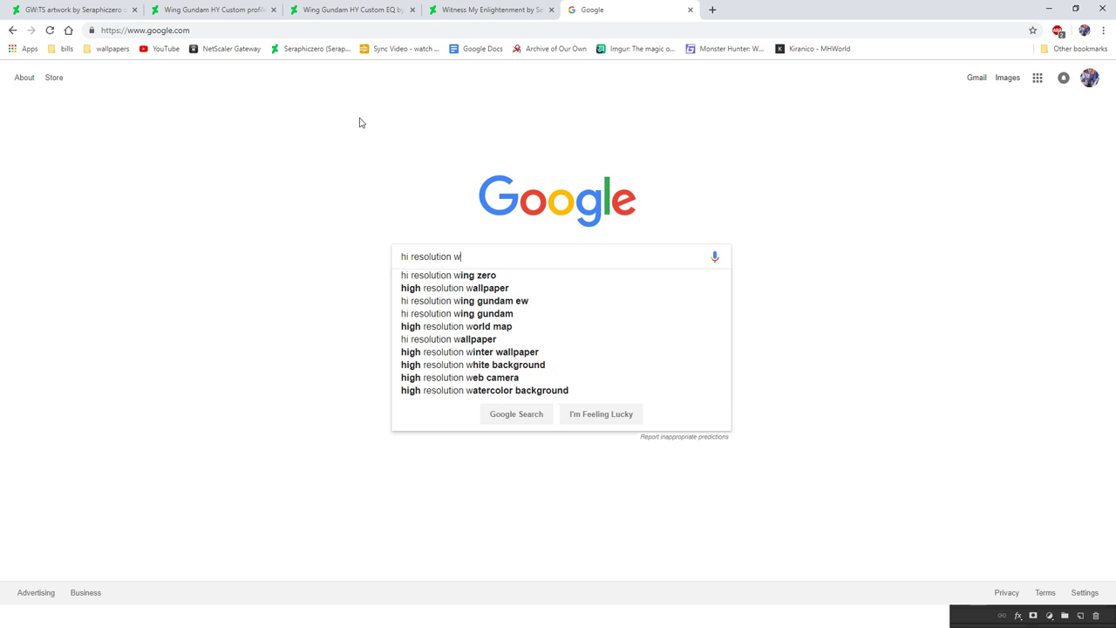
key("Down")
key("Return")
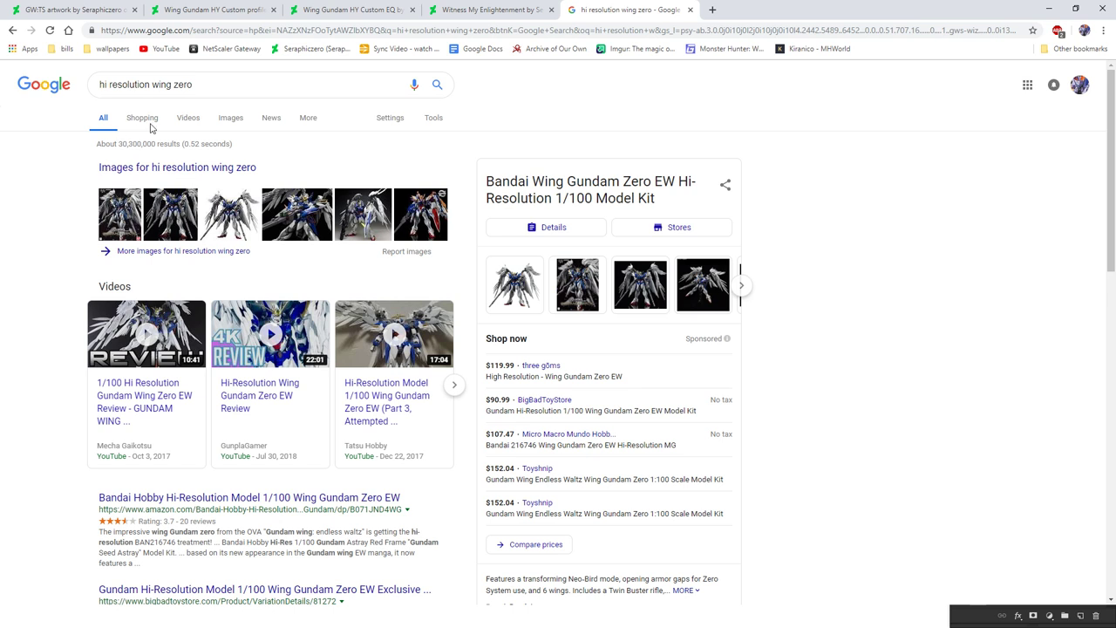
left_click(233, 118)
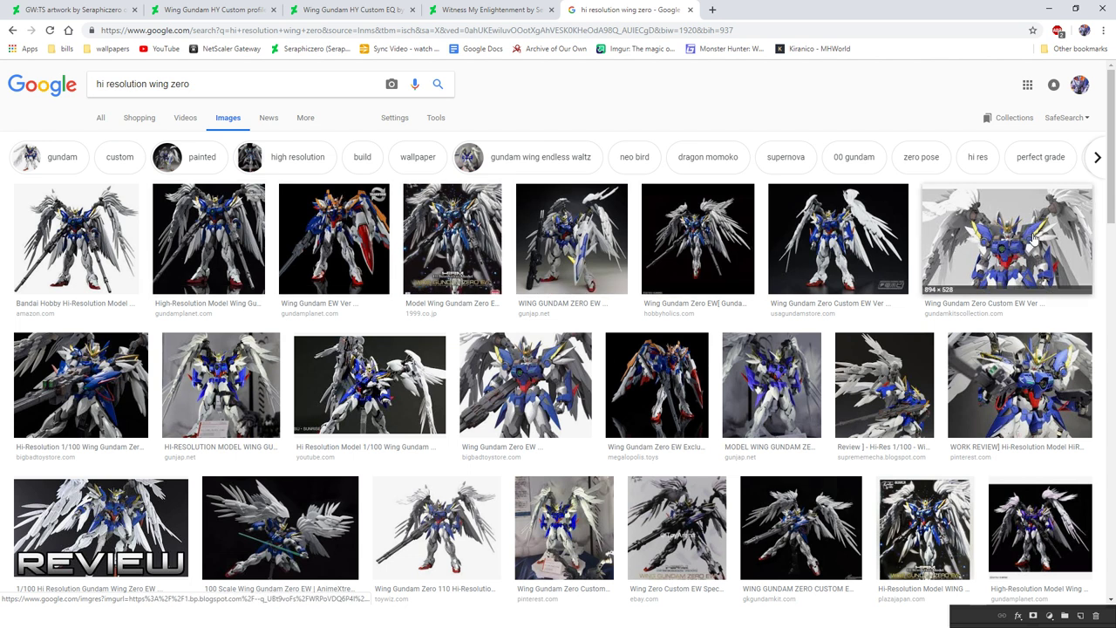
Step: Browse the image results for leg references and preview the "Hi-Res Model Wing Zero Ew : Gunpla" line art
scroll(1032, 237, "down", 1)
scroll(1032, 237, "down", 1)
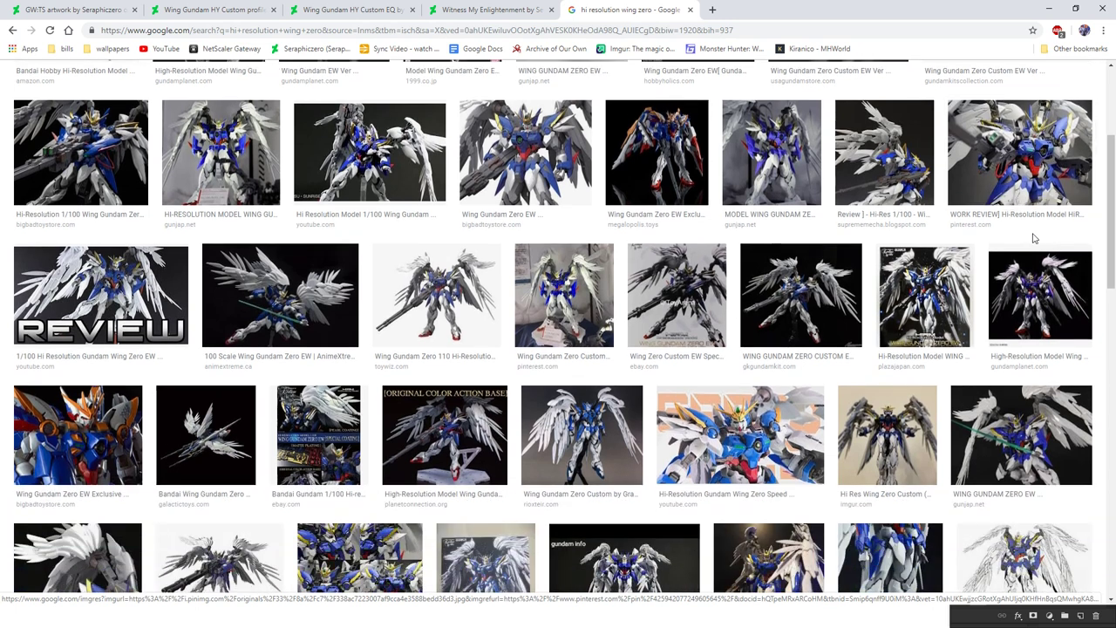
scroll(1033, 237, "down", 1)
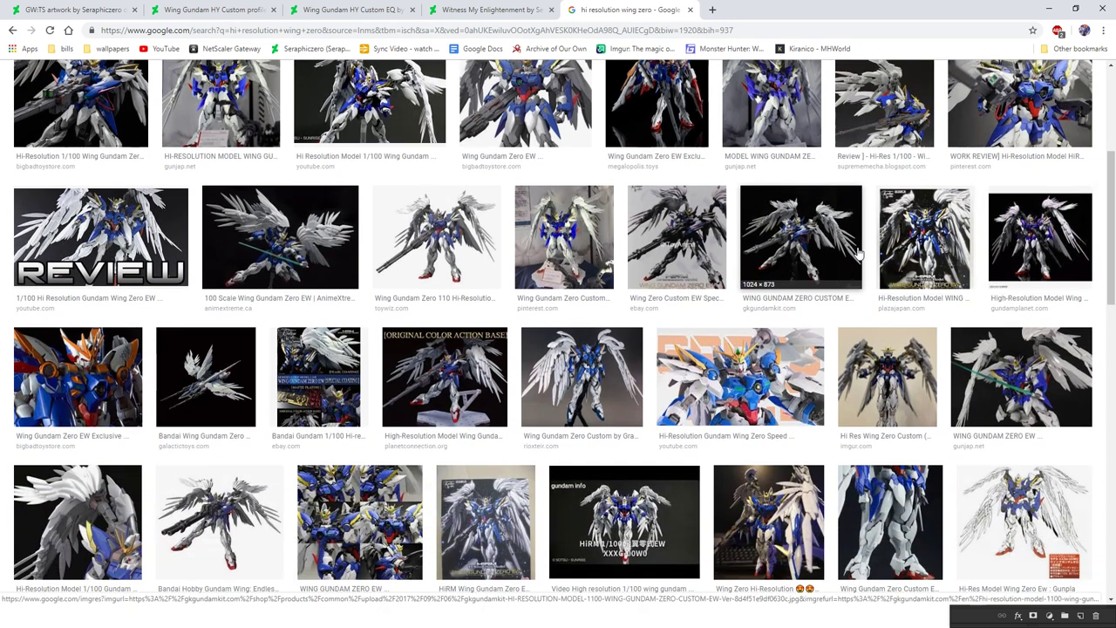
scroll(859, 253, "down", 1)
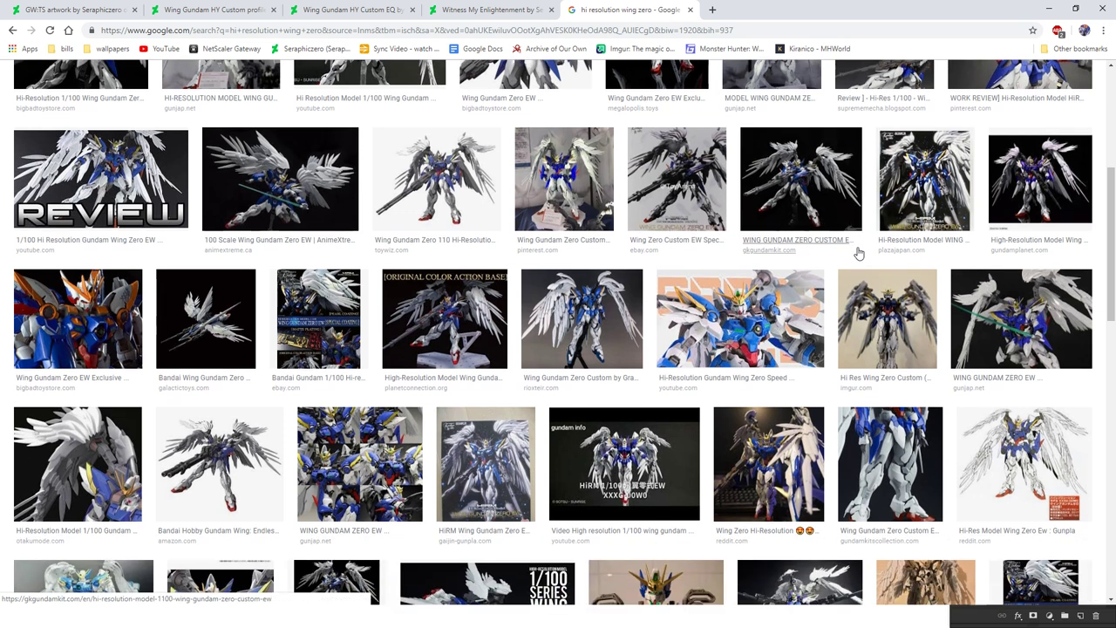
scroll(859, 253, "down", 1)
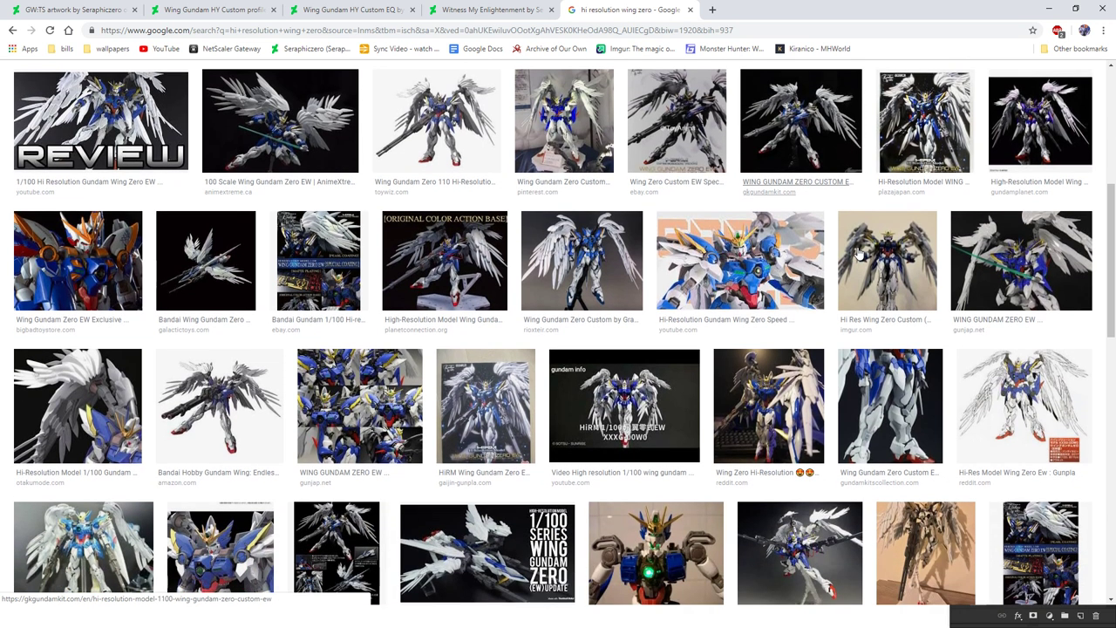
left_click(988, 398)
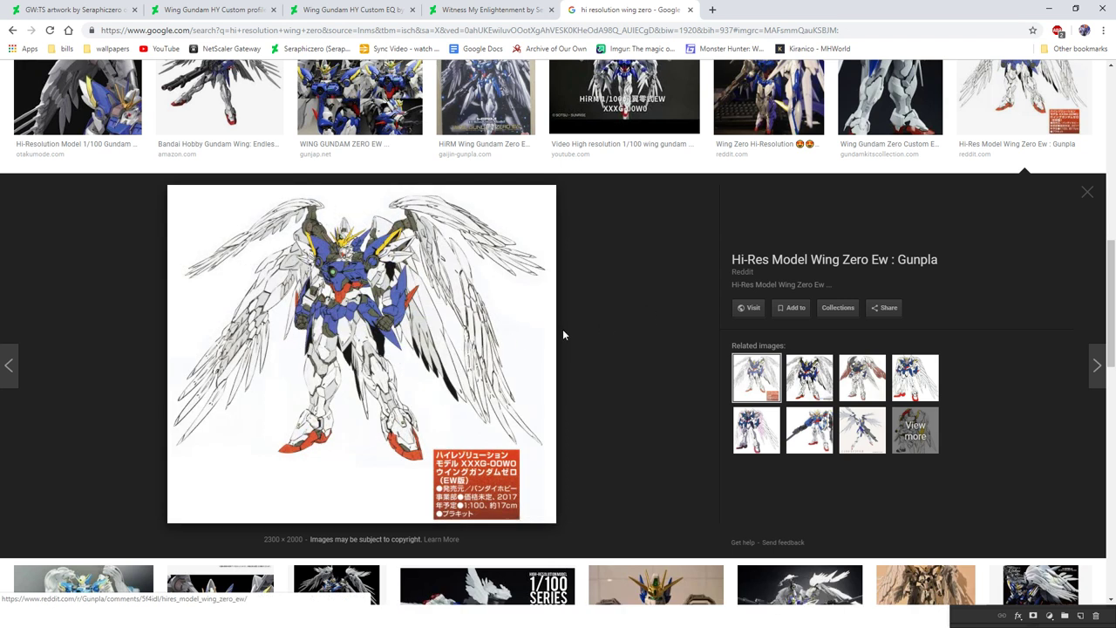
scroll(813, 260, "up", 1)
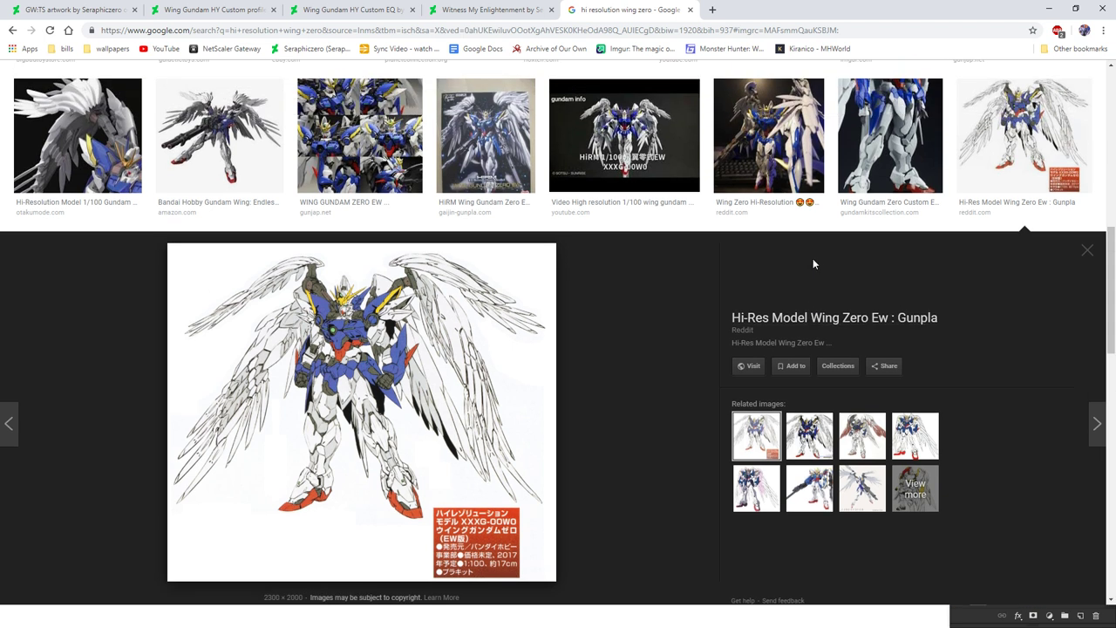
Step: Open the Hi-Res Wing Zero line art and the Wing Gundam Zero Custom leg photo in separate tabs and view both
middle_click(1007, 131)
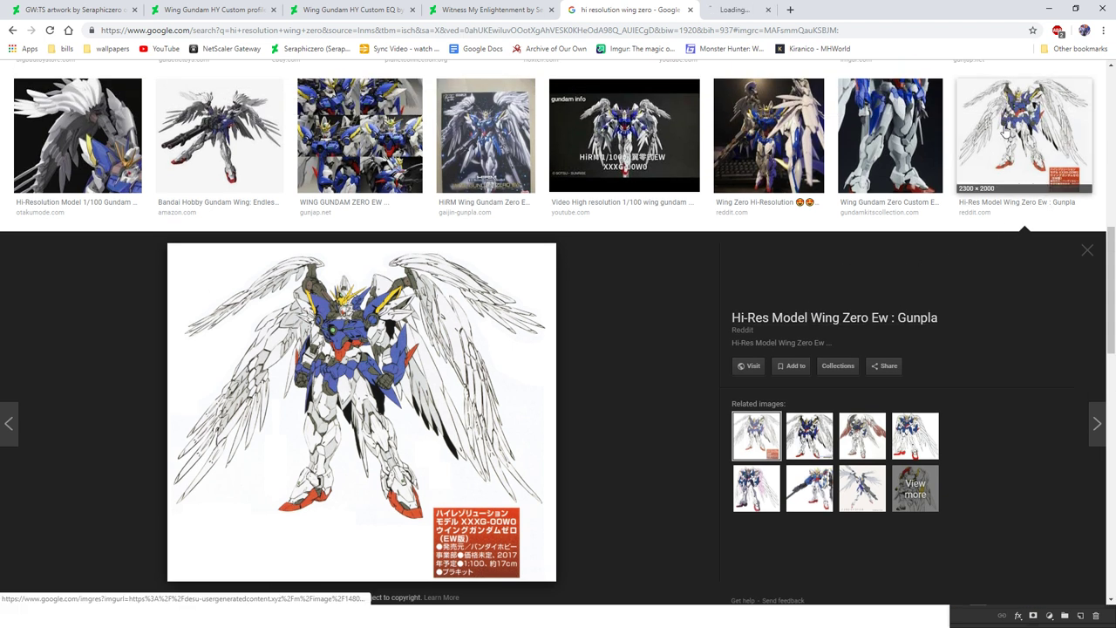
middle_click(901, 142)
left_click(746, 10)
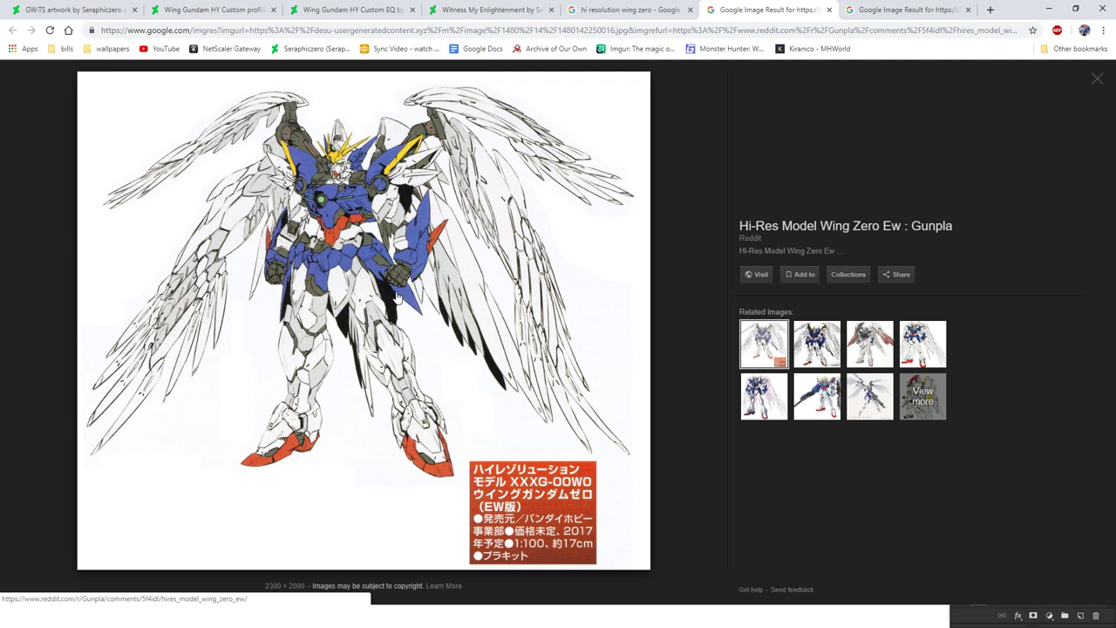
left_click(876, 10)
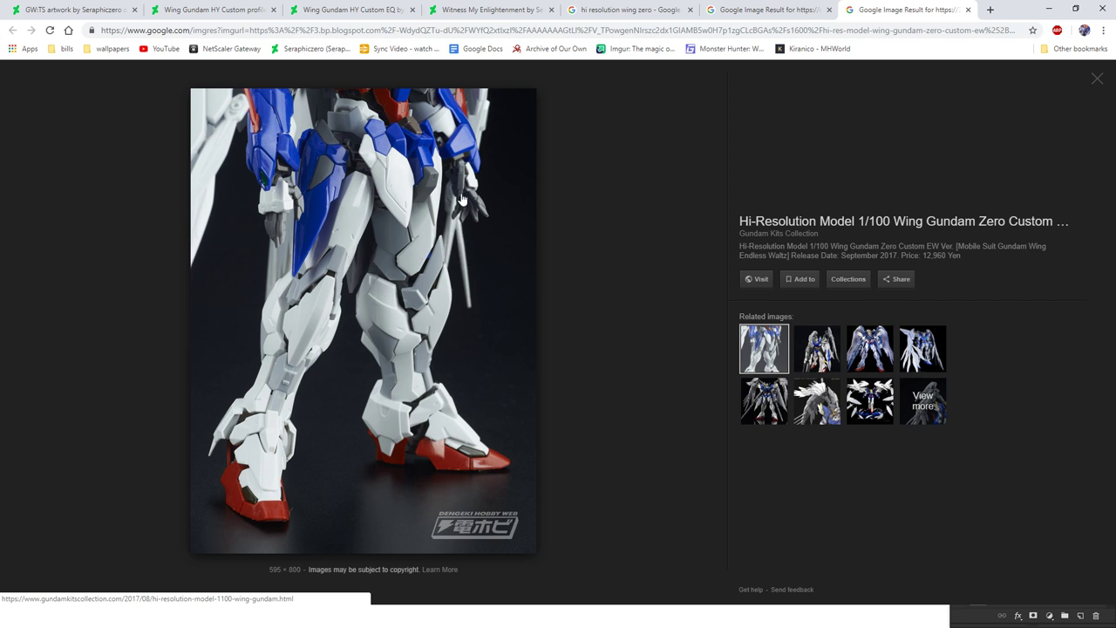
Step: Compare the "Witness My Enlightenment" artwork with the two Wing Zero references and return to Photoshop
left_click(513, 11)
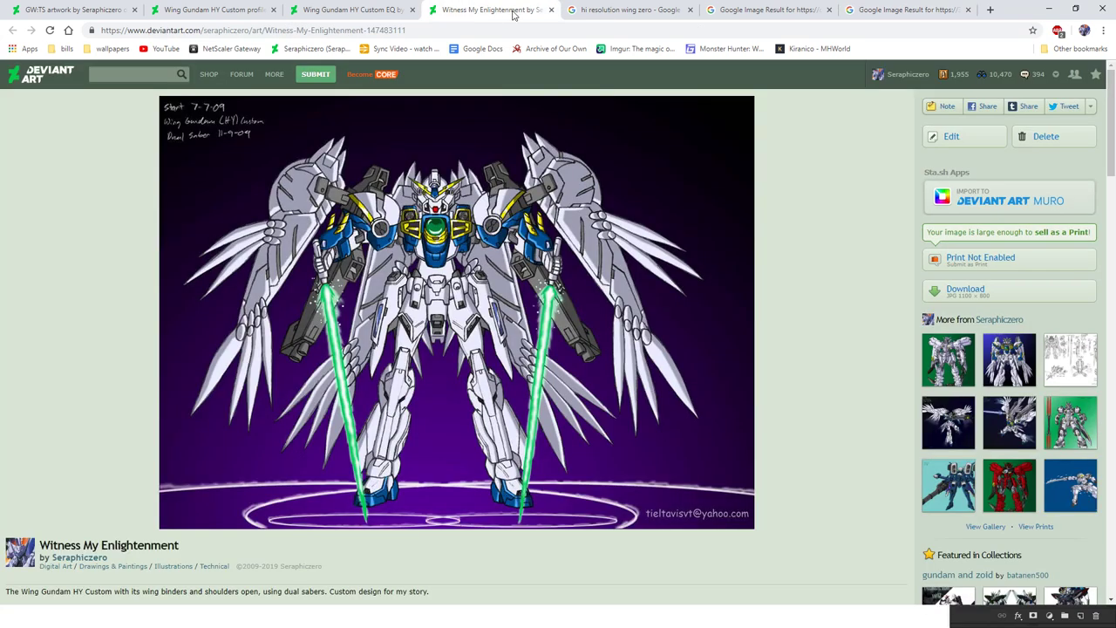
left_click(789, 9)
left_click(923, 5)
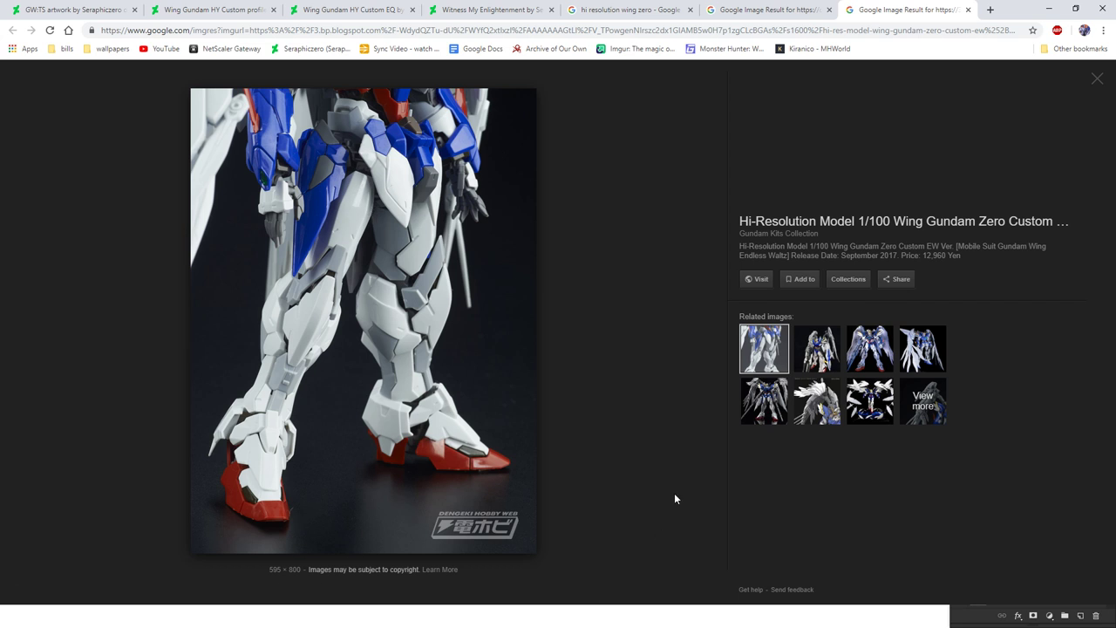
key("super")
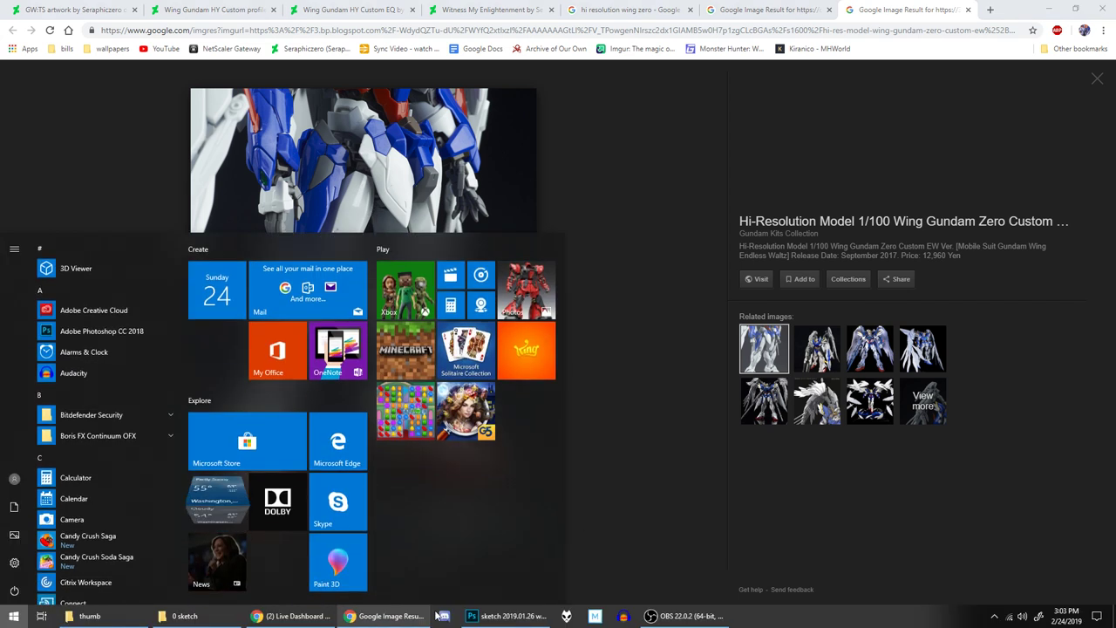
left_click(484, 613)
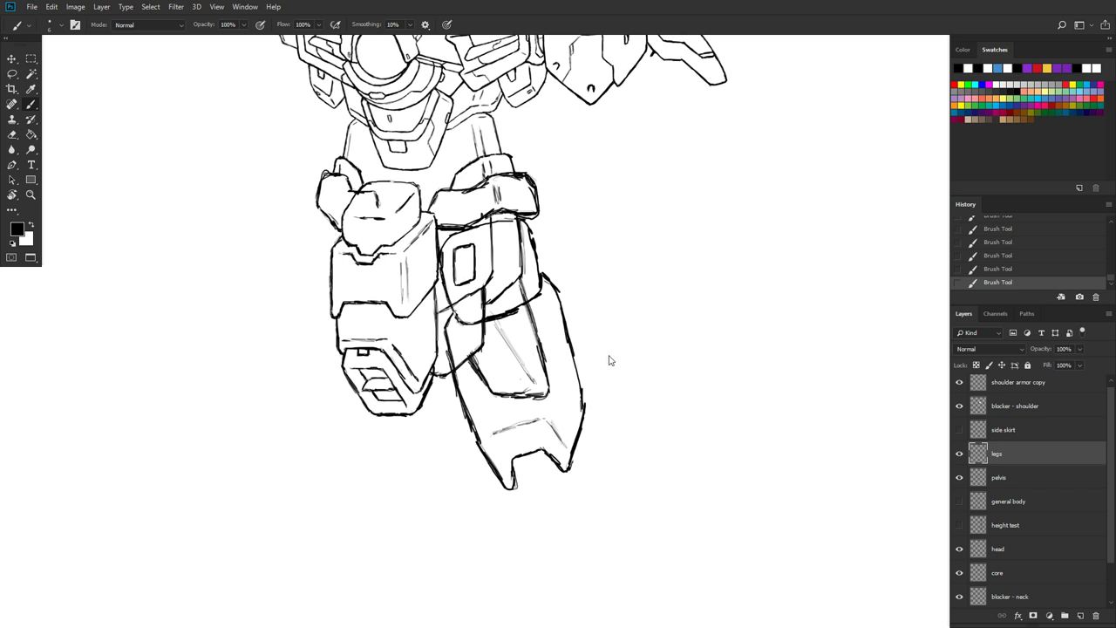
Step: Switch back to Chrome and examine the leg design in the Wing Zero line art, its related images and the leg photo
key("super")
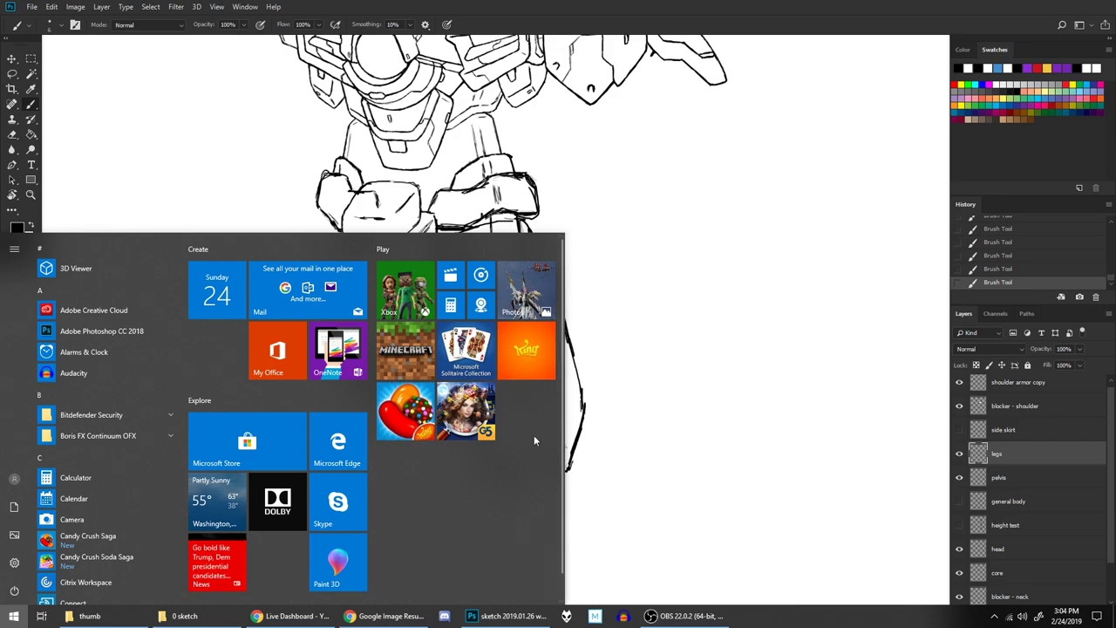
left_click(391, 616)
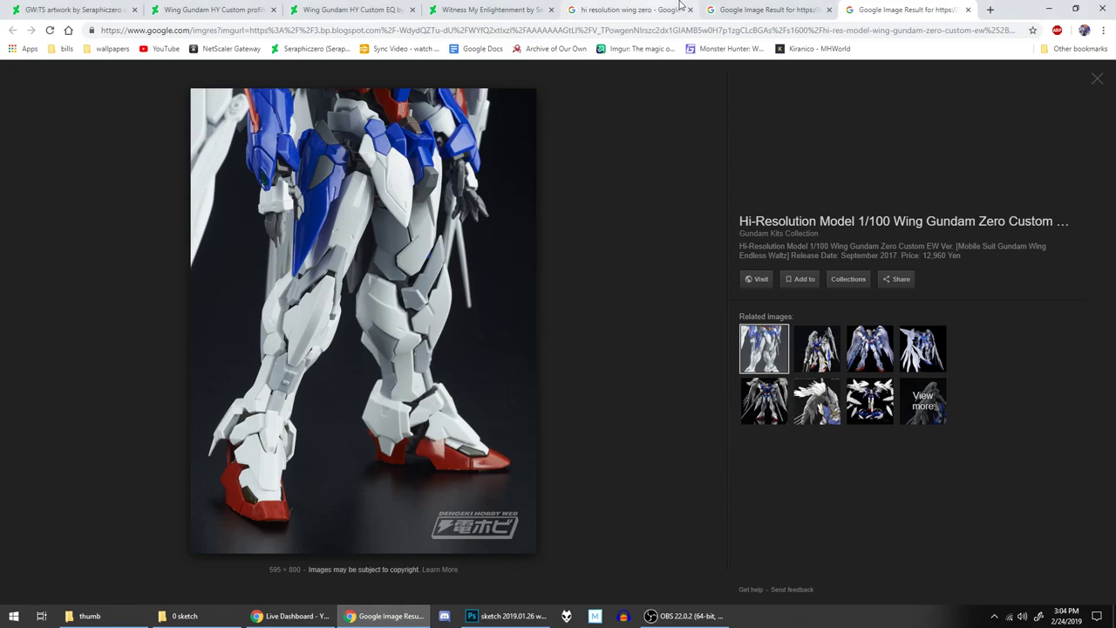
left_click(760, 9)
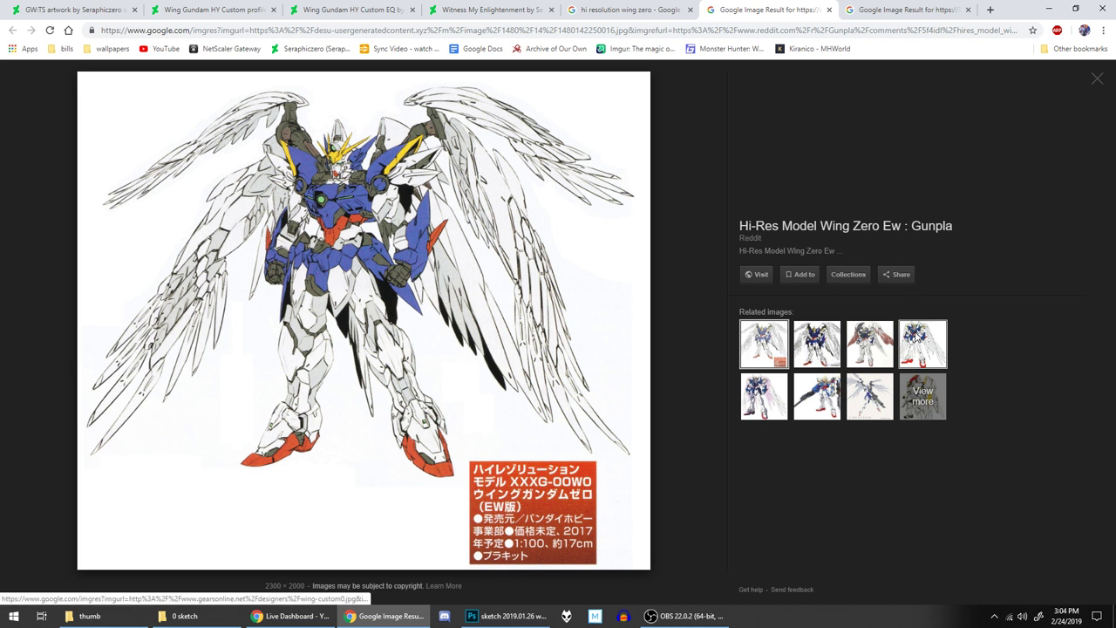
left_click(918, 340)
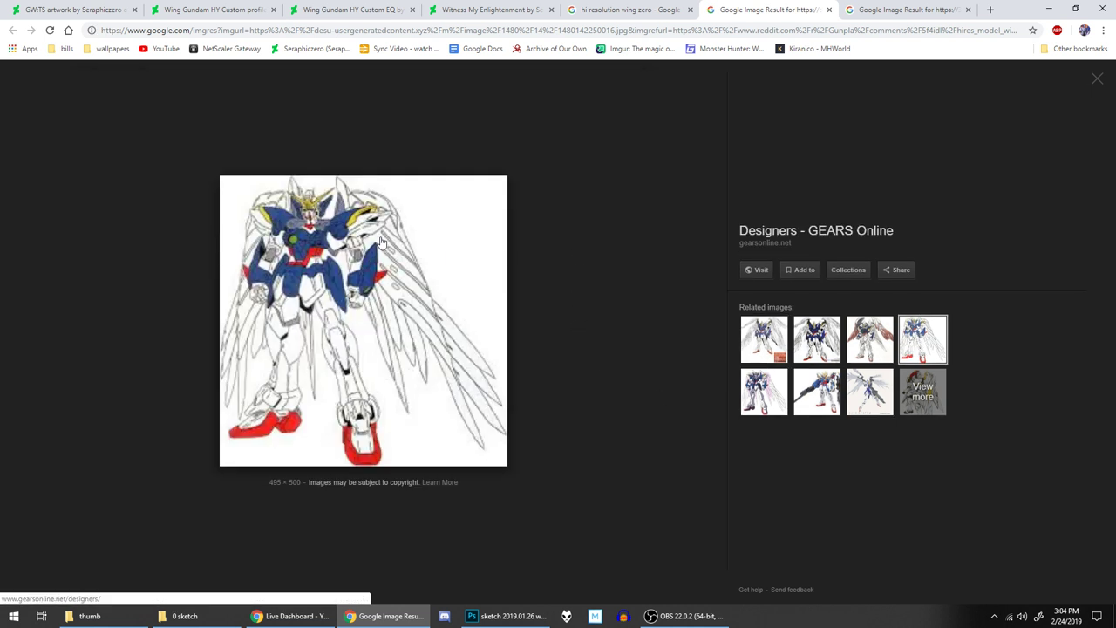
left_click(770, 340)
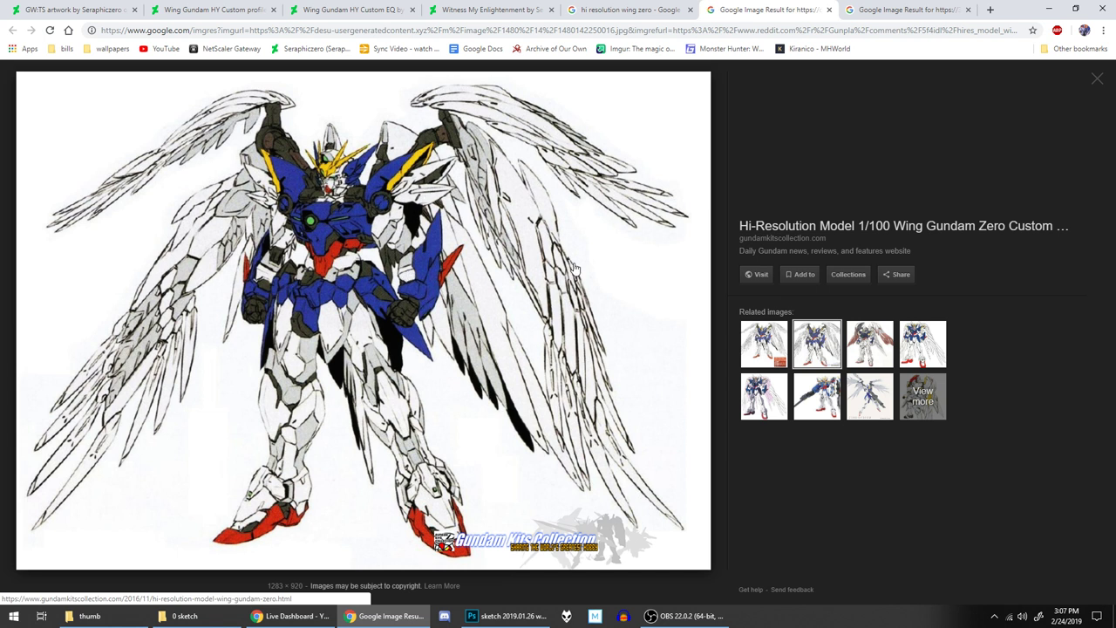
left_click(921, 4)
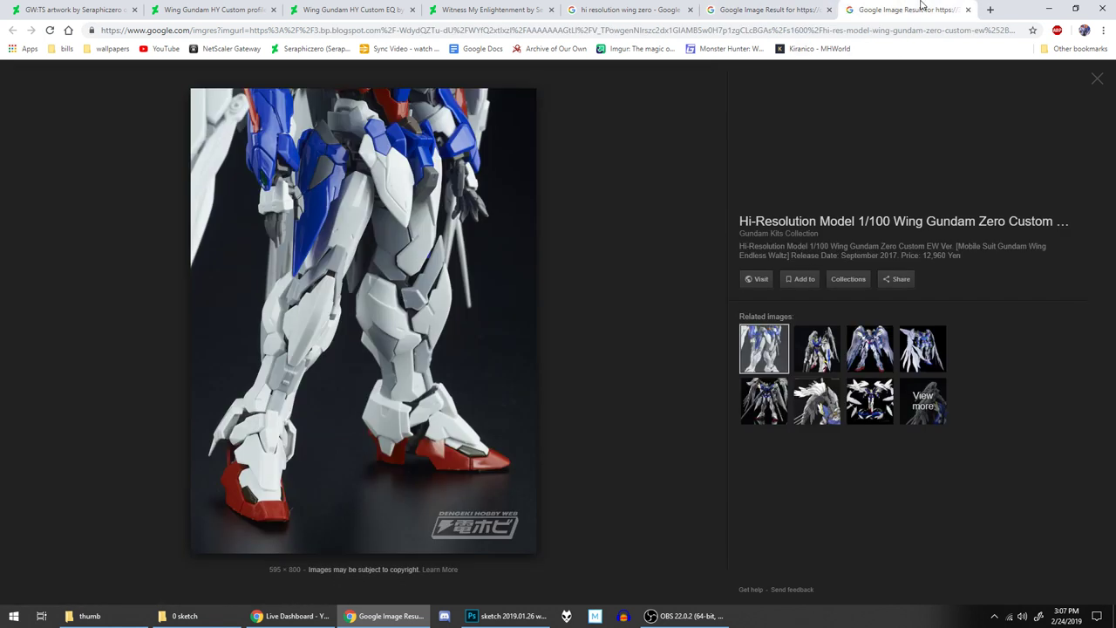
left_click(779, 8)
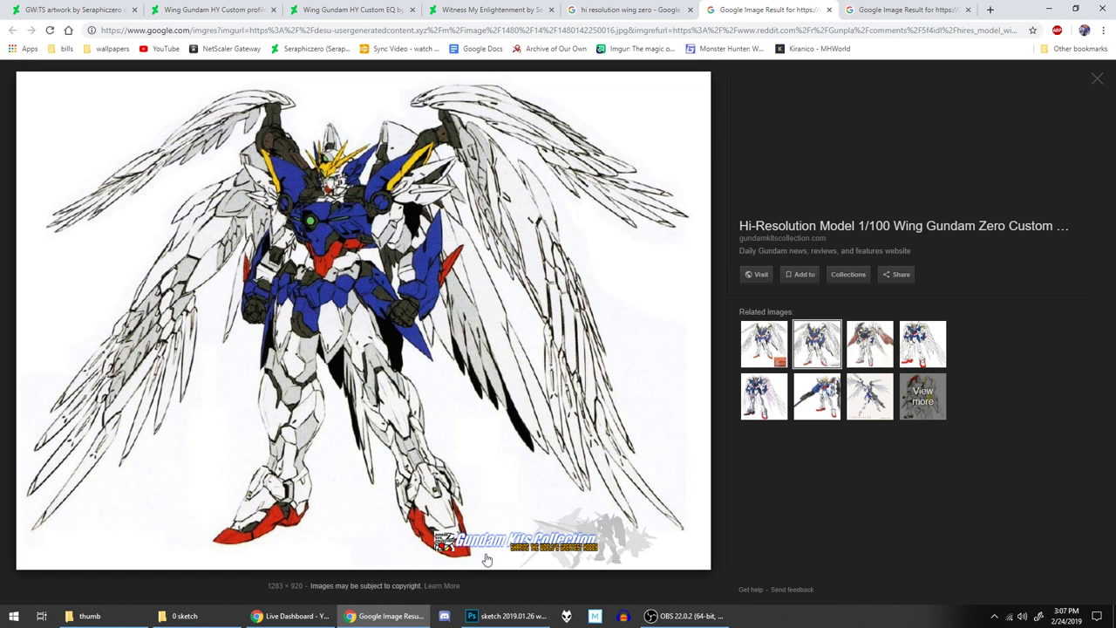
Step: Switch to Photoshop and sketch a line across the angled leg's upper armor, over the small rectangular panel, on the legs layer
left_click(506, 615)
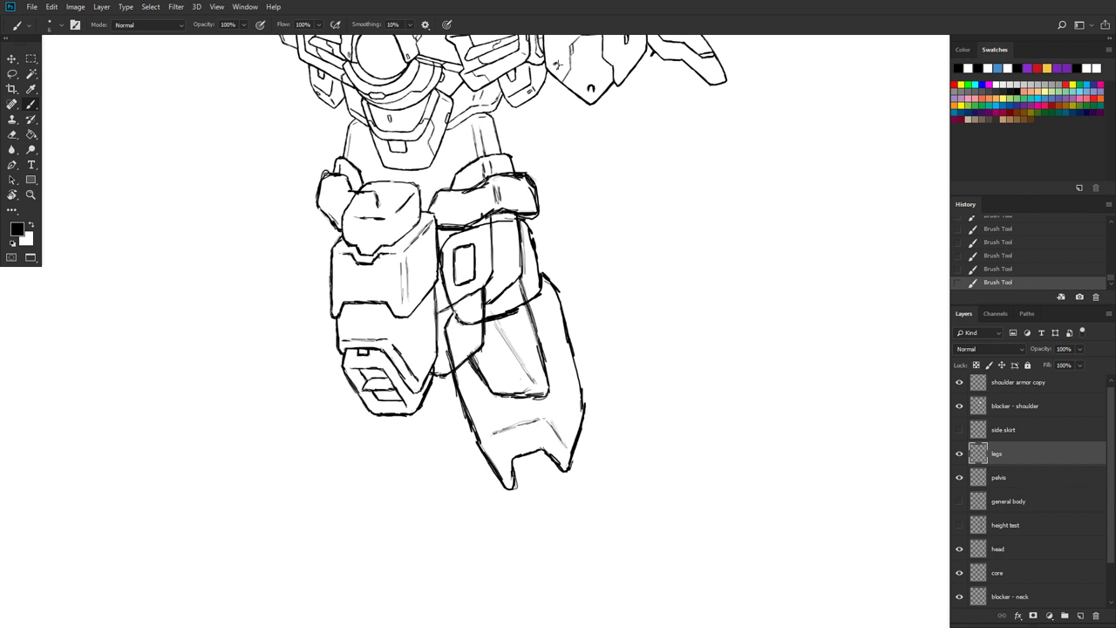
key("grave")
key("grave")
left_click_drag(450, 269, 480, 262)
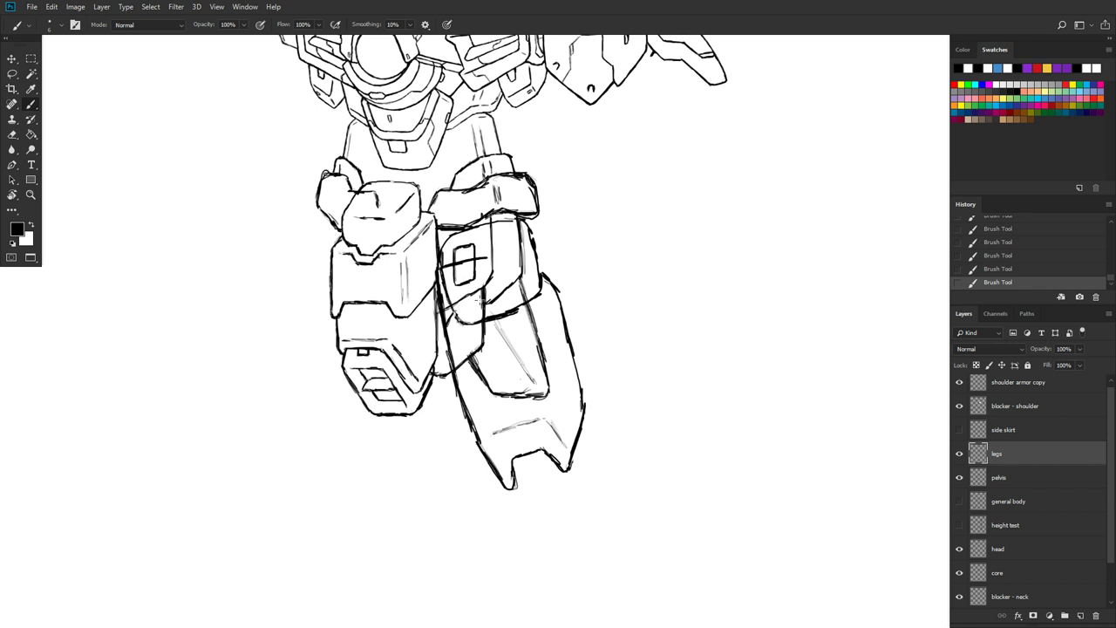
left_click_drag(457, 262, 494, 252)
Step: Add a new layer directly above the pelvis layer and name it "blocker - pelvis"
left_click(1020, 485)
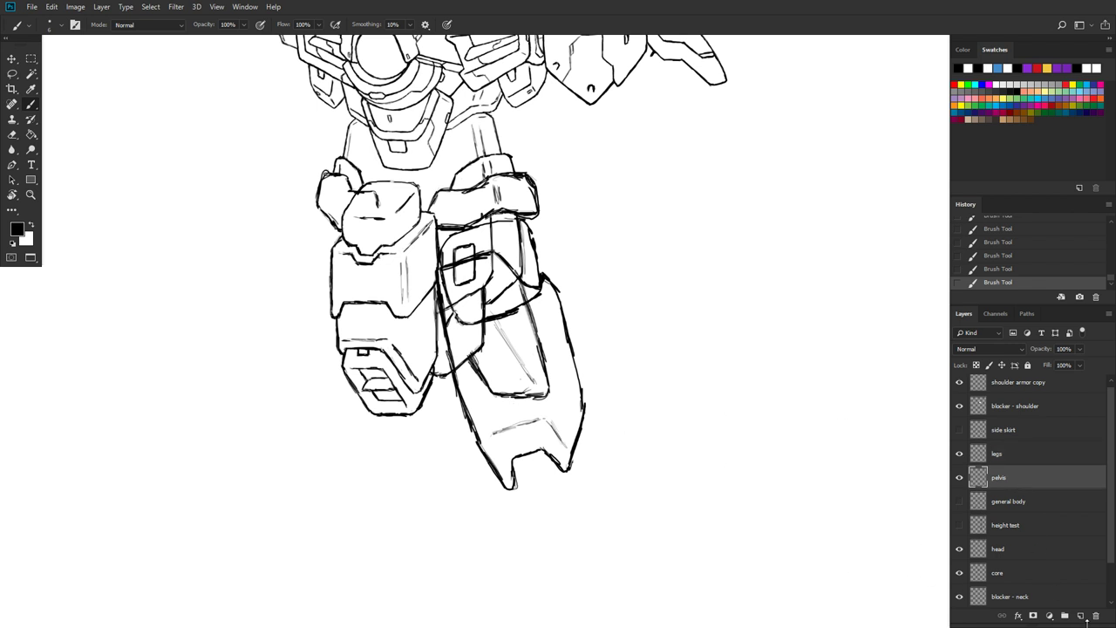
left_click(1081, 615)
type("blocker - pelvis")
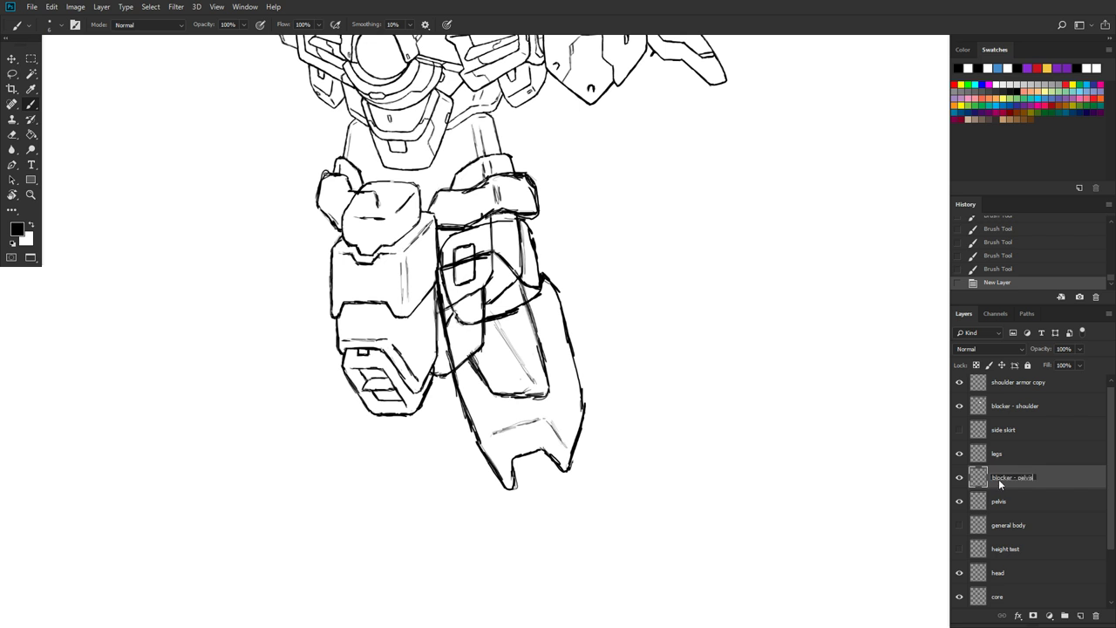
key("Return")
Step: On the blocker - pelvis layer, paint white with a size 20 brush over the underlying lines and small rectangular panel in the angled leg's upper armor
left_click(32, 225)
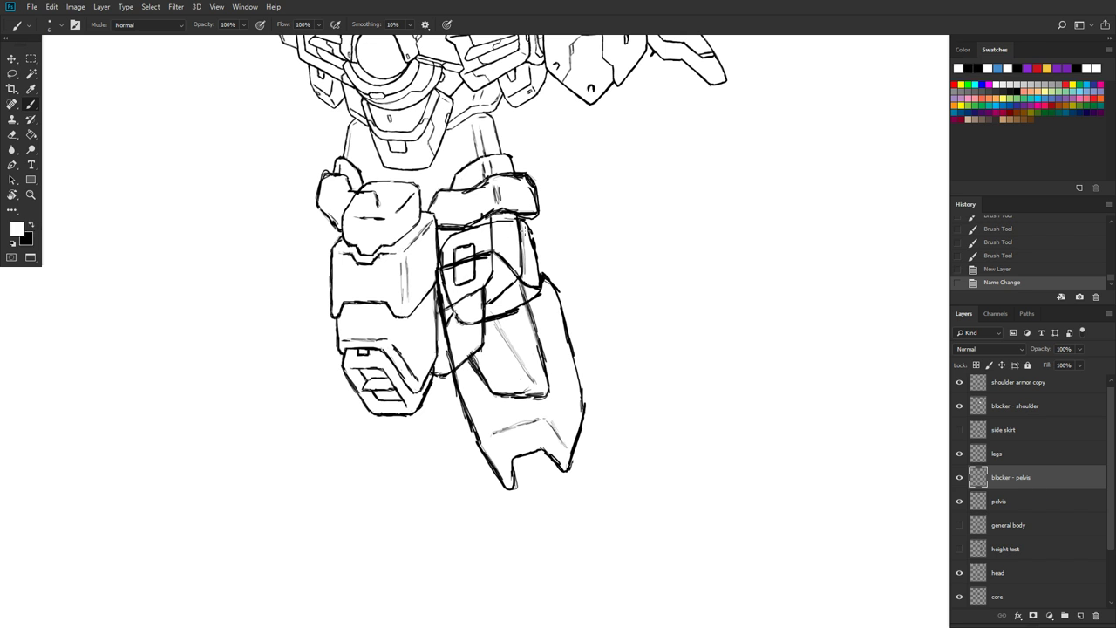
left_click_drag(488, 226, 491, 235)
left_click_drag(490, 232, 492, 237)
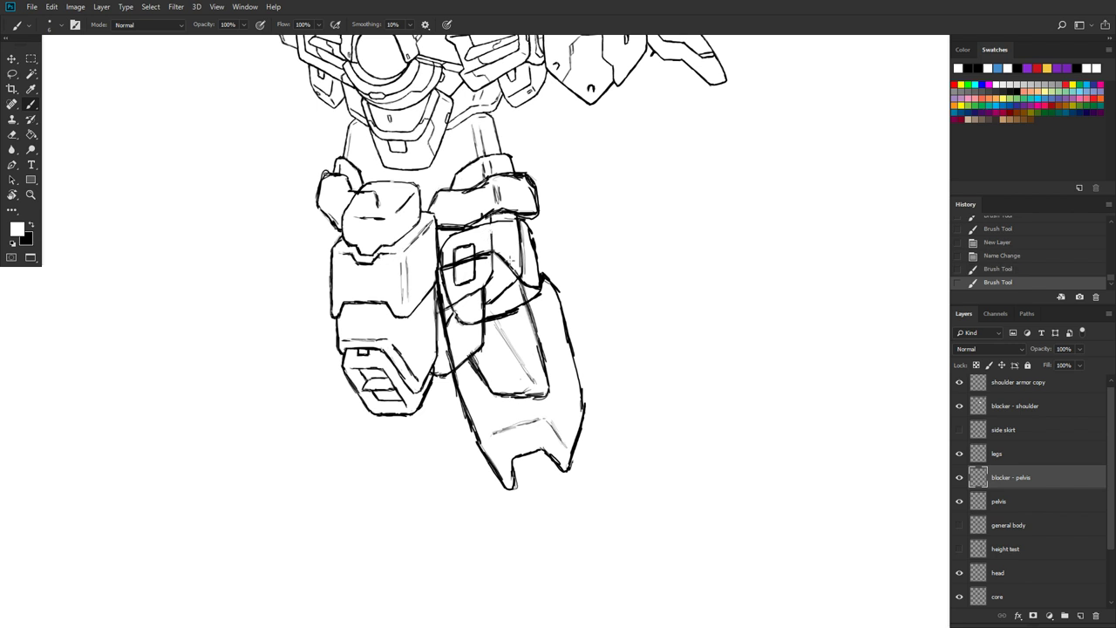
key("bracketright")
key("bracketright")
key("bracketright")
mouse_move(458, 291)
left_mouse_down()
mouse_move(455, 257)
mouse_move(467, 244)
mouse_move(474, 277)
mouse_move(458, 283)
mouse_move(478, 279)
mouse_move(456, 302)
left_mouse_up()
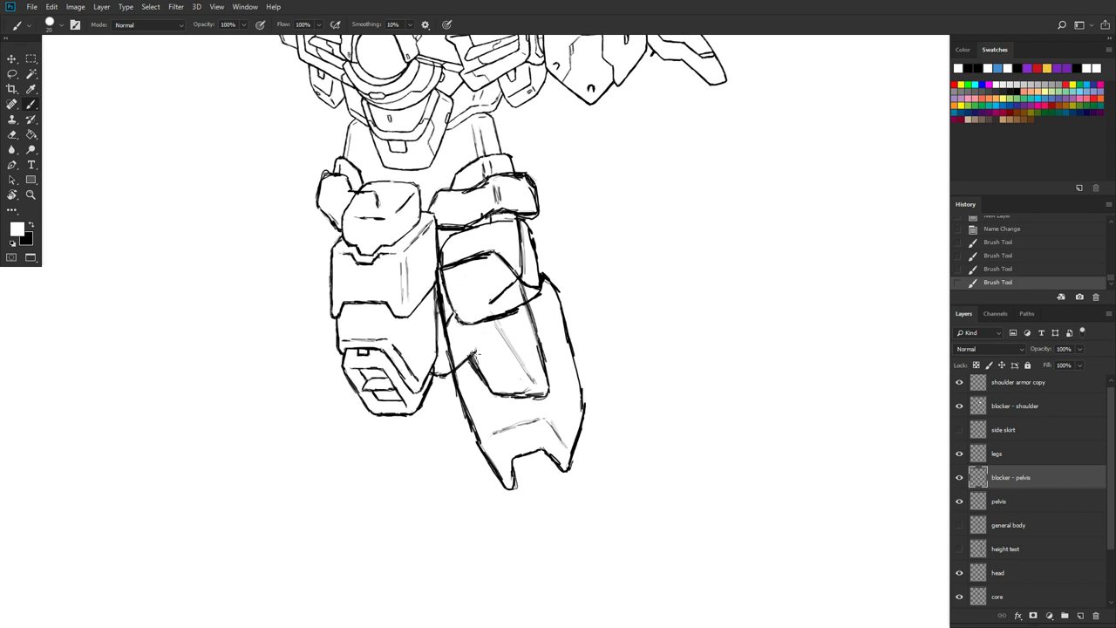
Step: Paint out the remaining underlying lines inside the angled leg's lower armor and toggle the blocker - pelvis layer's visibility to compare
left_click_drag(460, 361, 453, 373)
left_click_drag(508, 351, 541, 388)
mouse_move(472, 366)
left_mouse_down()
mouse_move(481, 388)
mouse_move(492, 384)
mouse_move(504, 398)
mouse_move(509, 389)
mouse_move(530, 400)
mouse_move(544, 373)
mouse_move(516, 275)
mouse_move(495, 297)
mouse_move(499, 284)
mouse_move(510, 297)
mouse_move(521, 287)
mouse_move(498, 293)
mouse_move(521, 262)
mouse_move(518, 223)
mouse_move(525, 261)
mouse_move(455, 318)
left_mouse_up()
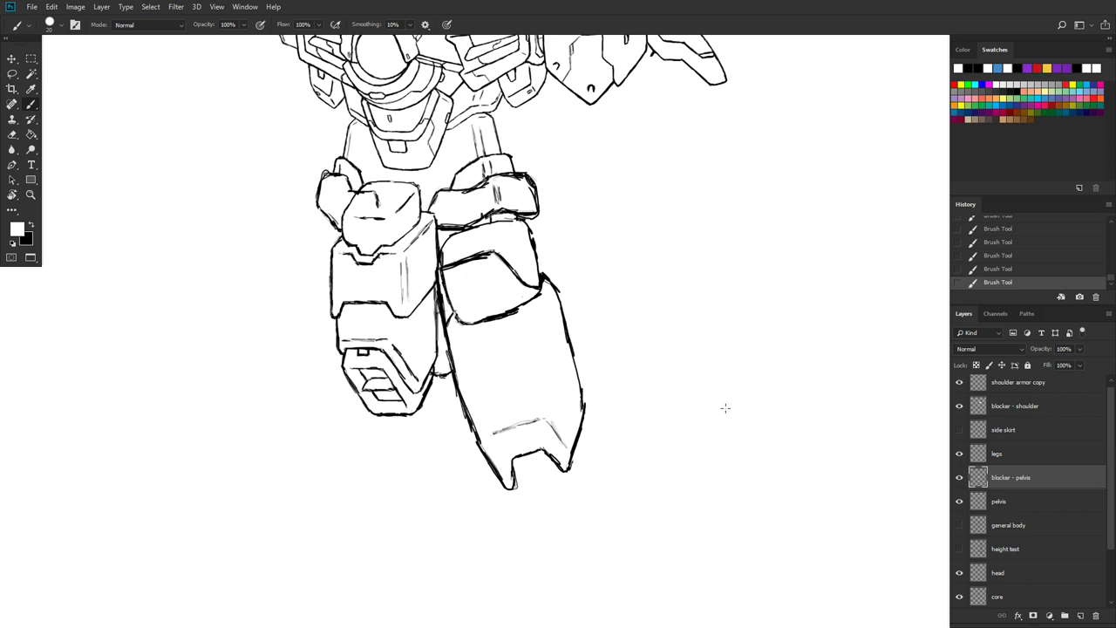
left_click(959, 477)
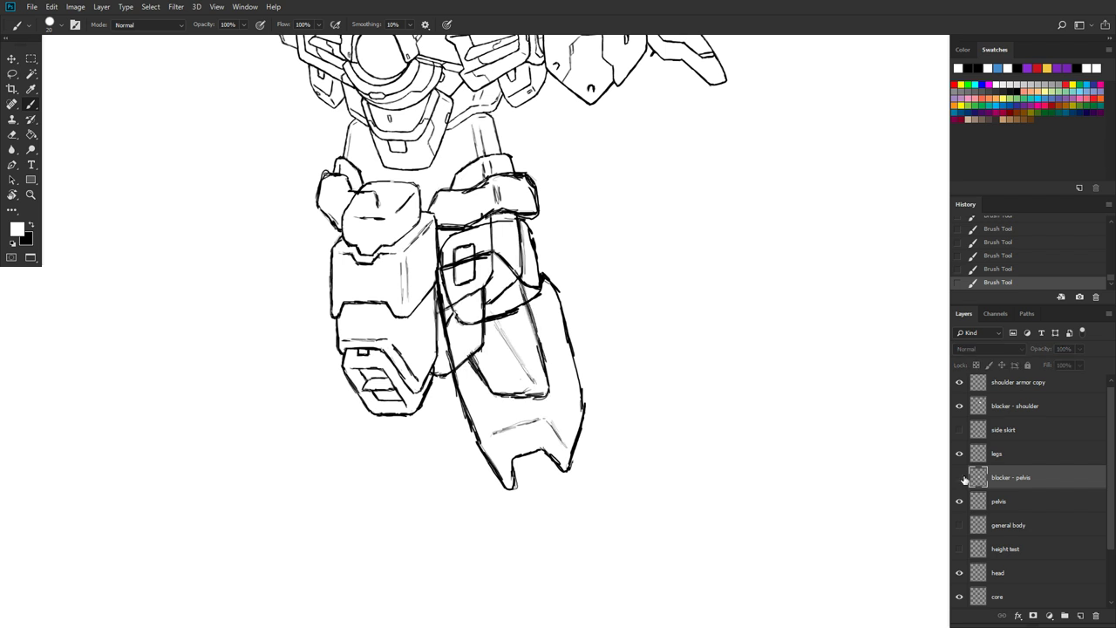
left_click(960, 477)
left_click(960, 477)
left_click(960, 477)
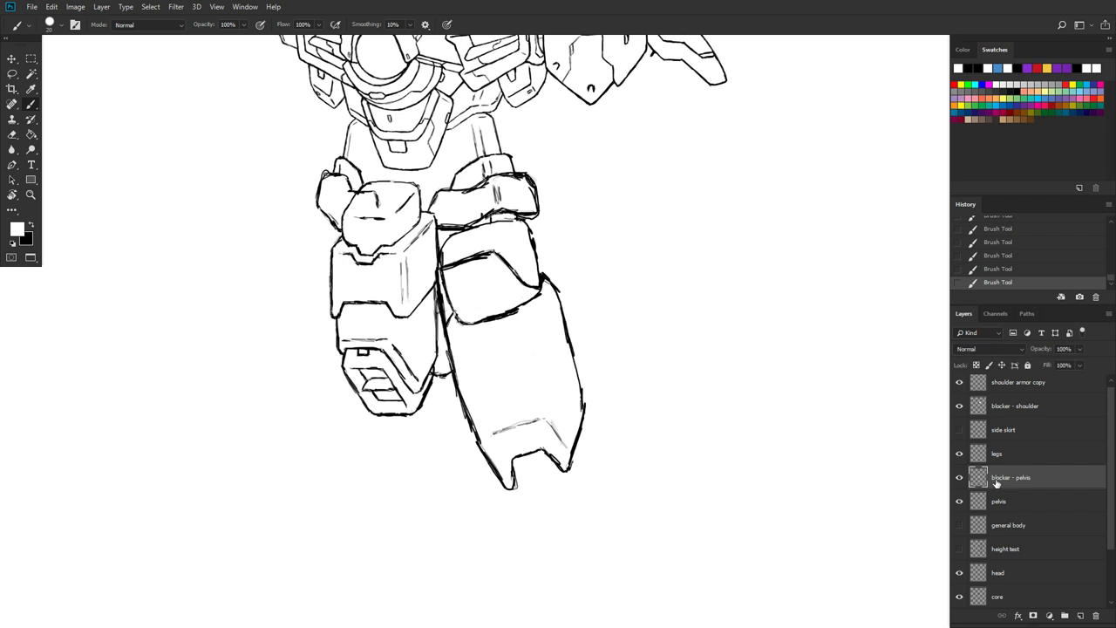
Step: Save the drawing, then erase the curved lower edge of the angled leg's knee armor on the legs layer with a size 6 brush
left_click(1029, 456)
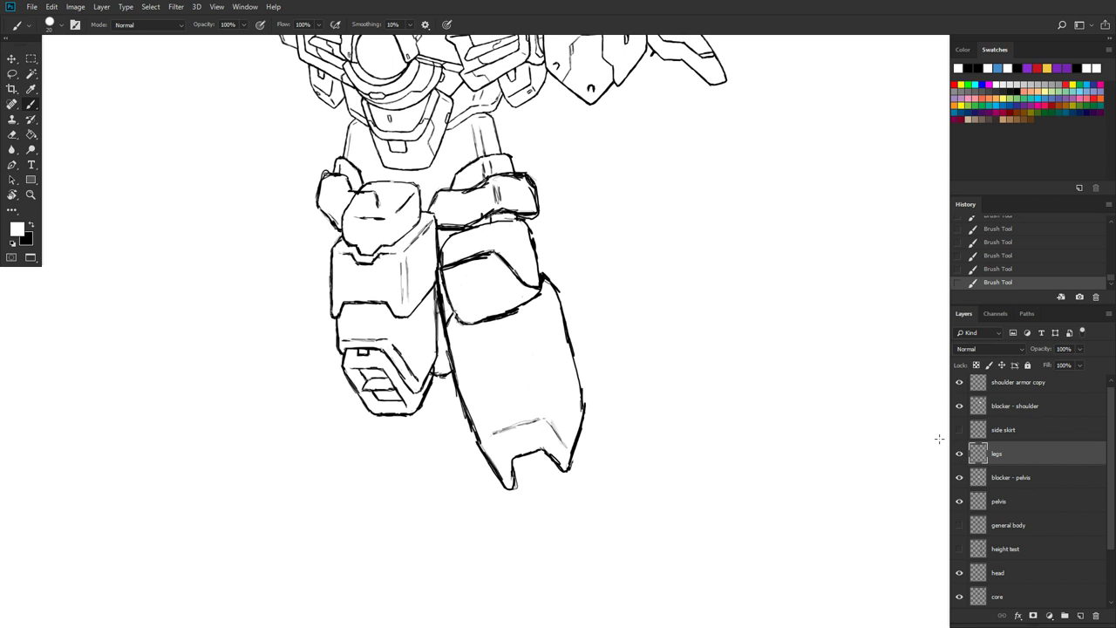
left_click(13, 244)
key("bracketleft")
key("bracketleft")
key("bracketleft")
key("bracketleft")
key("bracketleft")
key("ctrl+s")
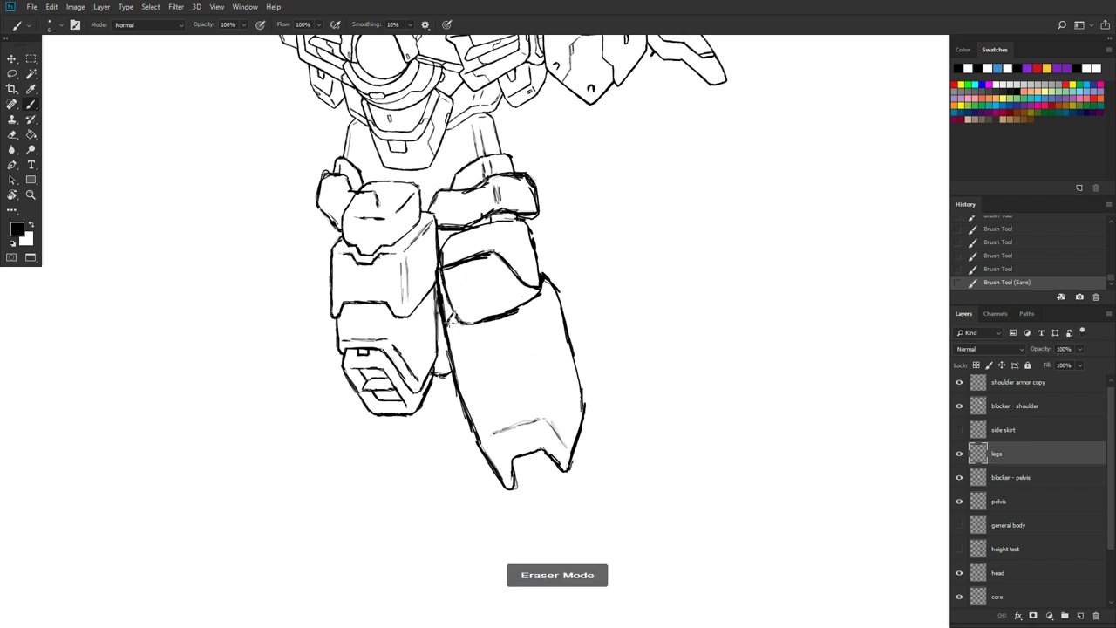
left_click(446, 311)
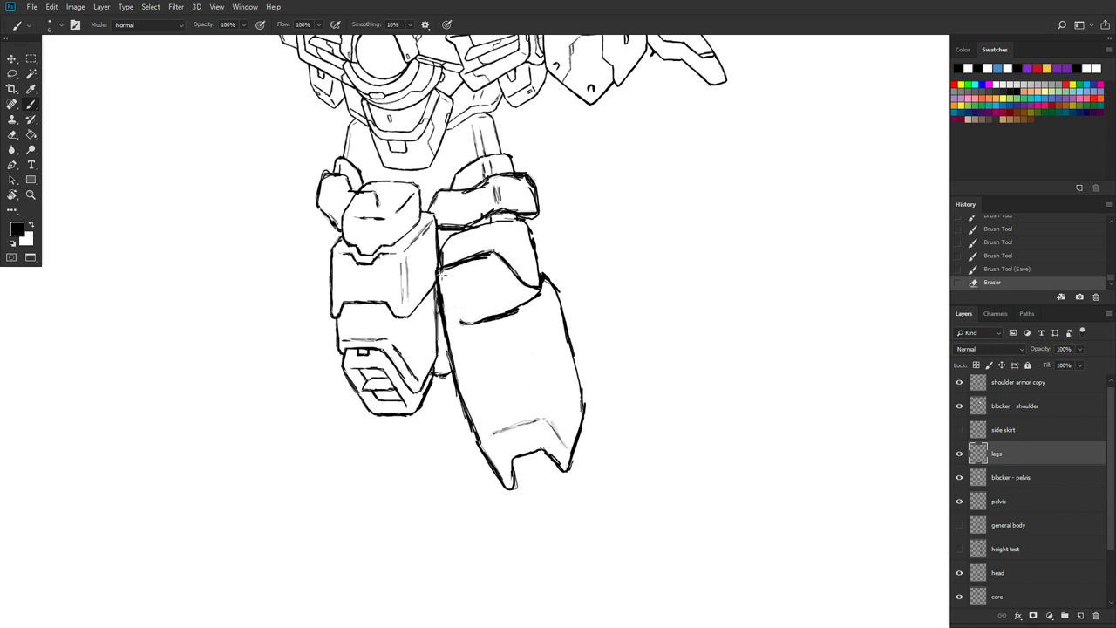
left_click(442, 272)
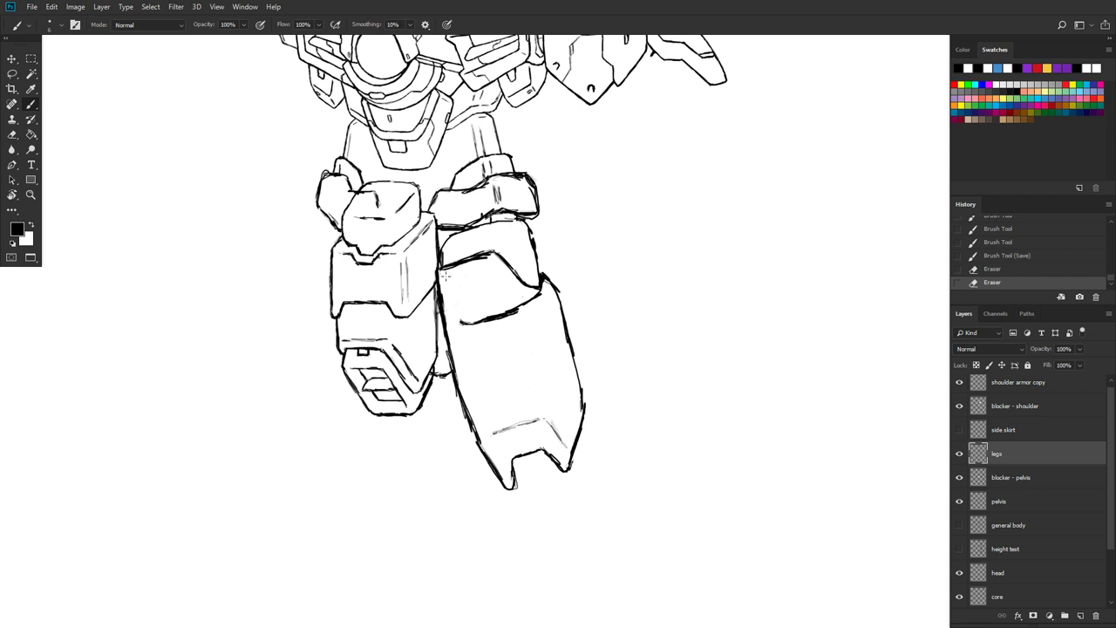
left_click(469, 321)
left_click_drag(488, 324, 541, 295)
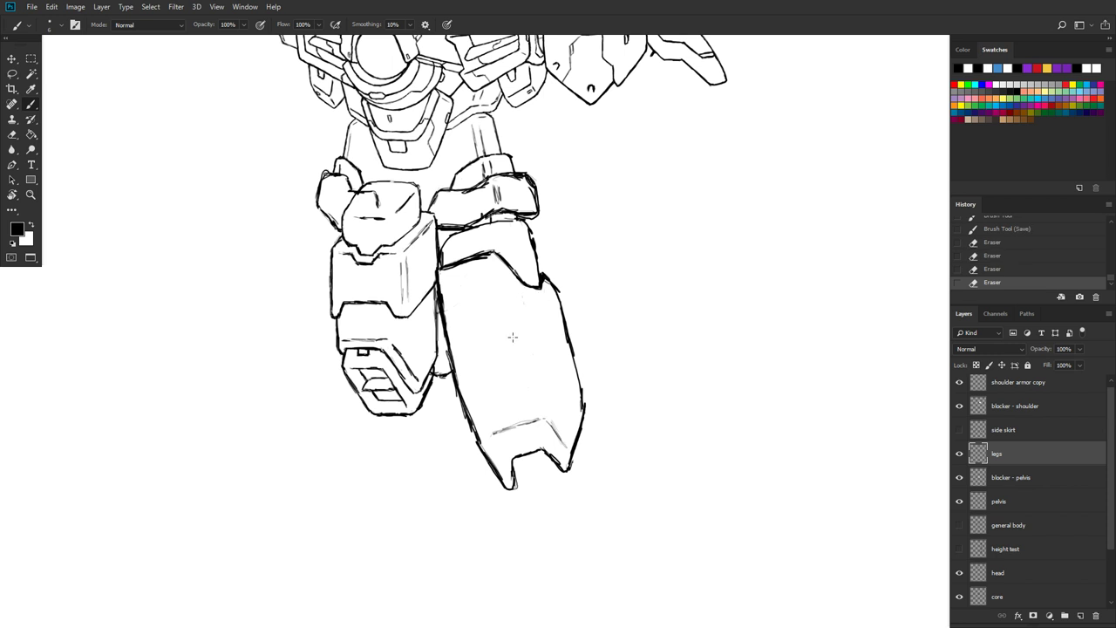
Step: On the blocker - pelvis layer, undo the stray erasure and paint white over the leftover specks below the angled leg's knee edge
left_click(1005, 477)
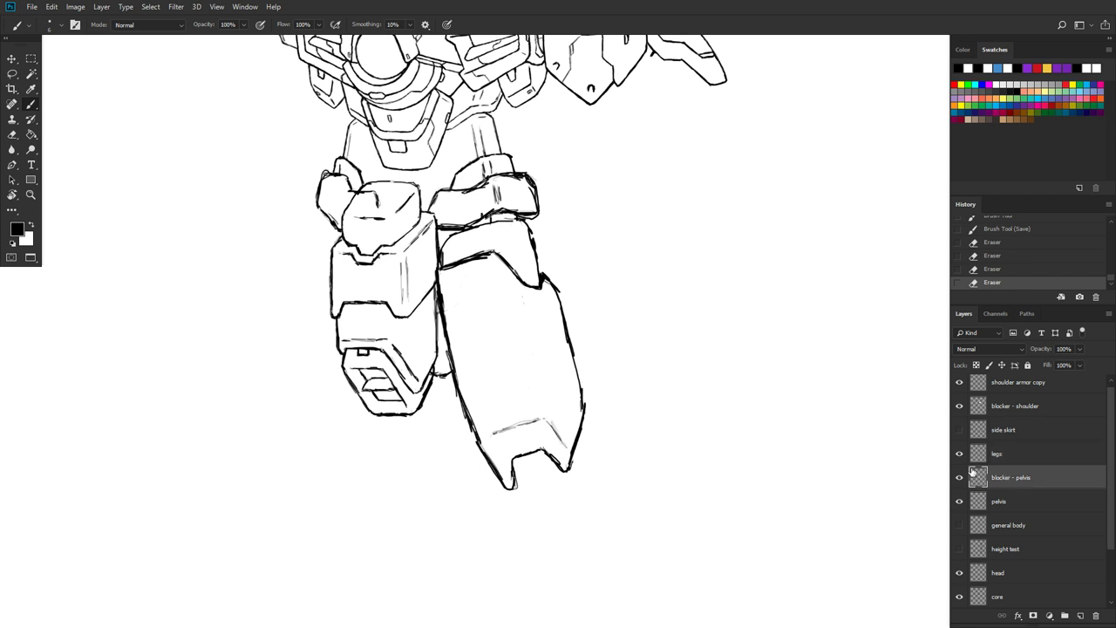
left_click(33, 225)
mouse_move(525, 307)
left_mouse_down()
mouse_move(524, 295)
mouse_move(535, 294)
left_mouse_up()
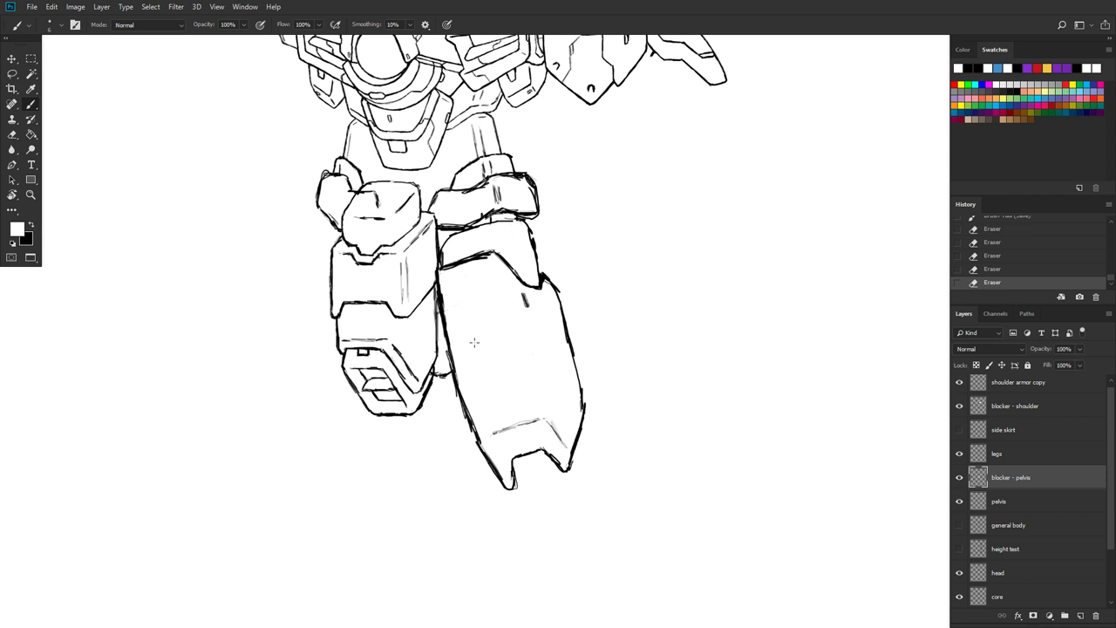
left_click(988, 270)
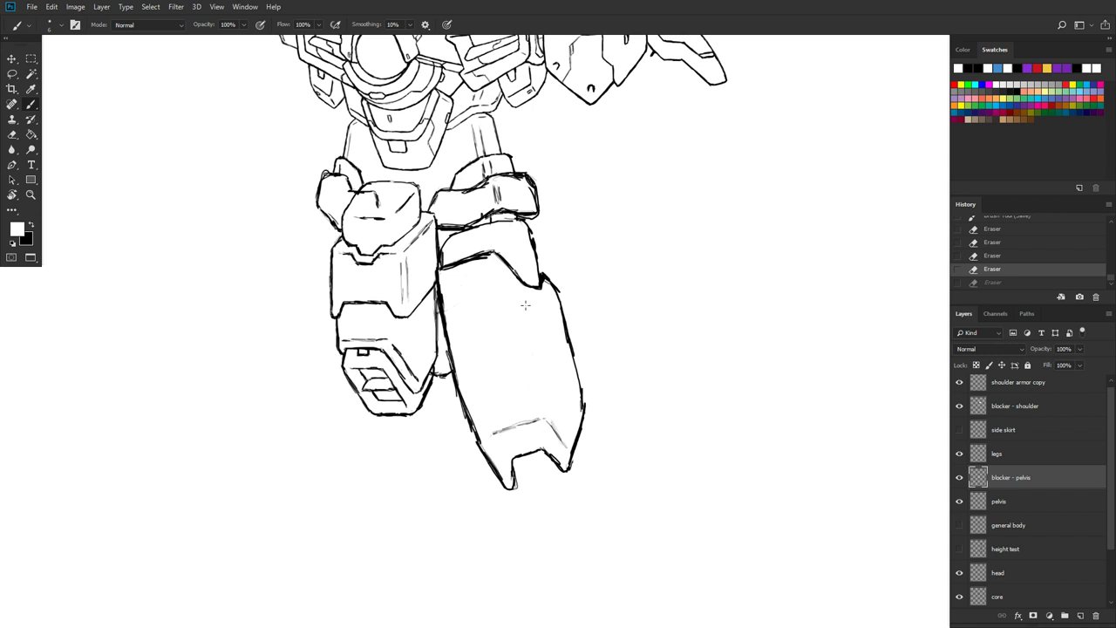
mouse_move(523, 295)
left_mouse_down()
mouse_move(458, 297)
mouse_move(453, 309)
mouse_move(492, 277)
left_mouse_up()
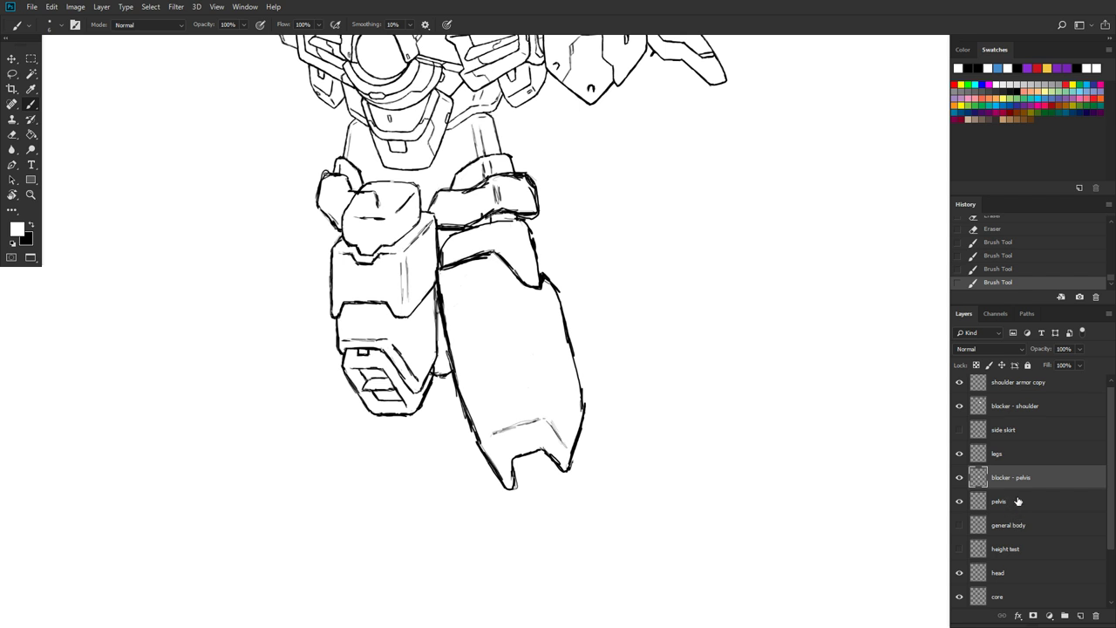
Step: Reselect the legs layer, restore the default black and white colors, and save the drawing
left_click(1014, 455)
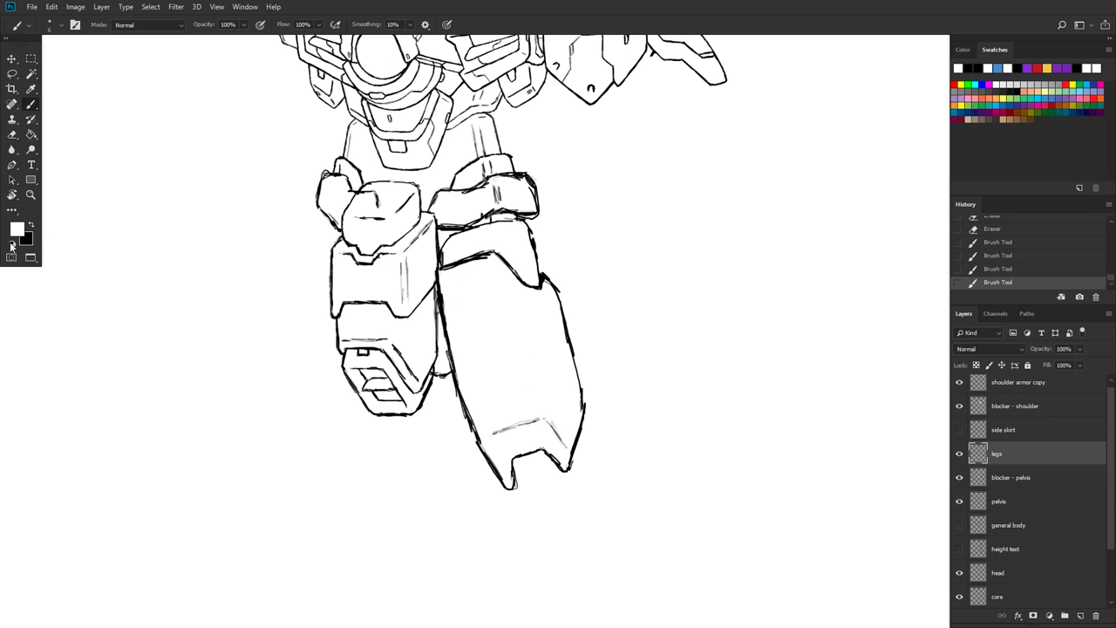
left_click(12, 244)
key("ctrl+s")
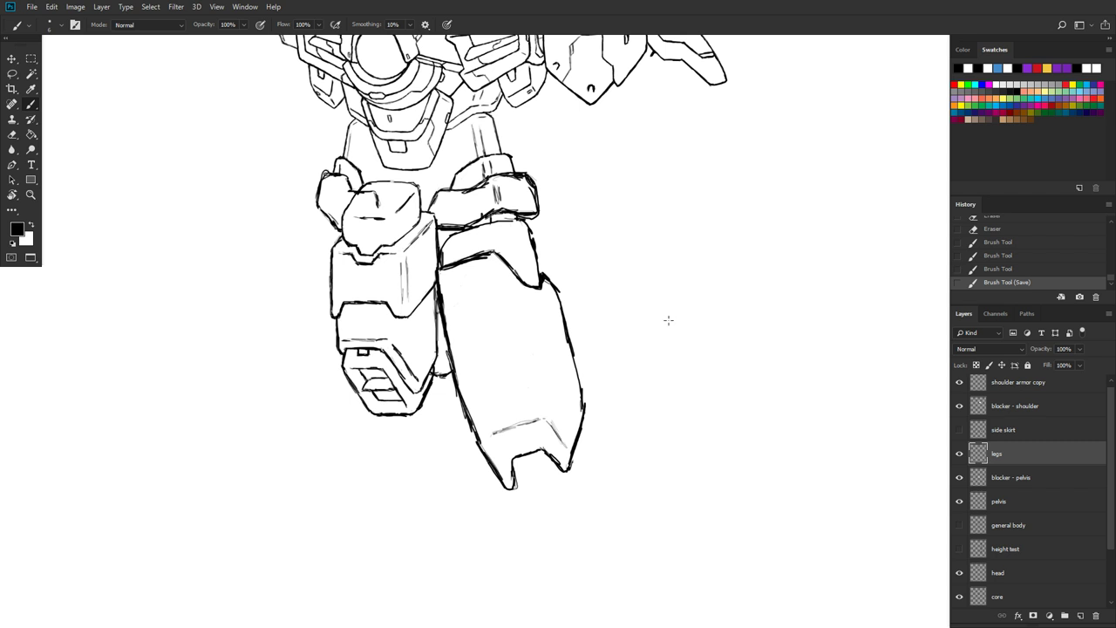
scroll(667, 225, "up", 5)
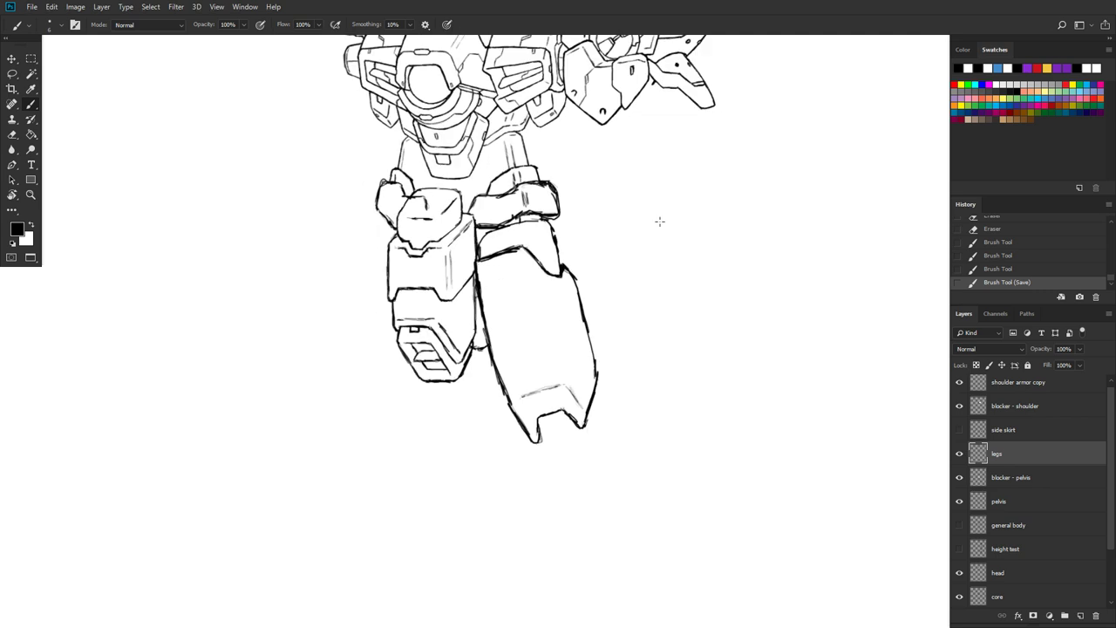
scroll(667, 225, "up", 3)
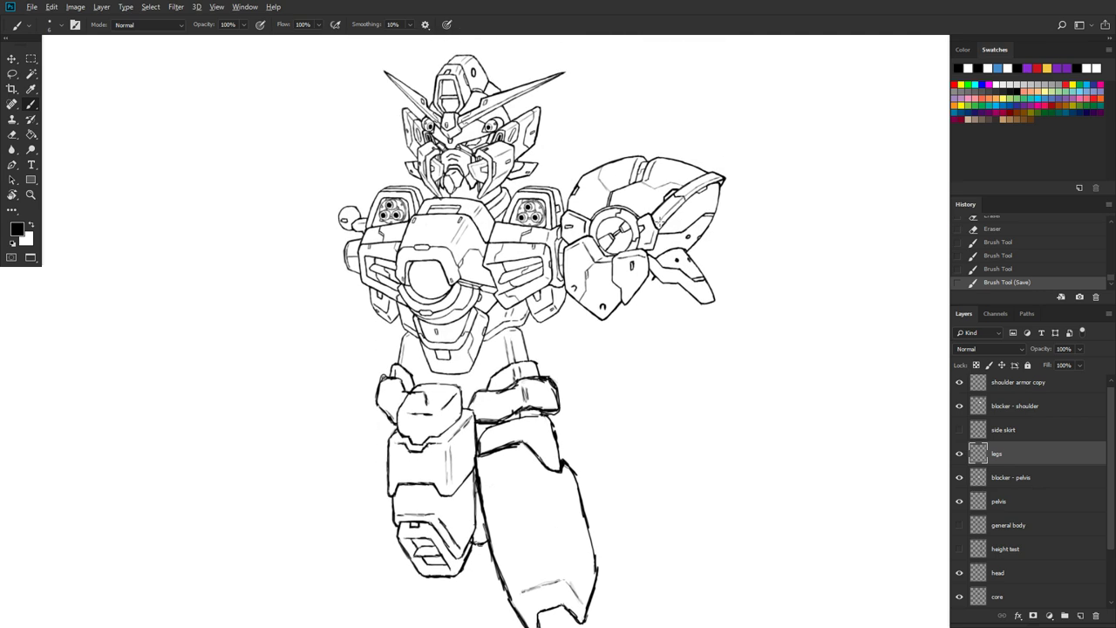
scroll(667, 225, "down", 4)
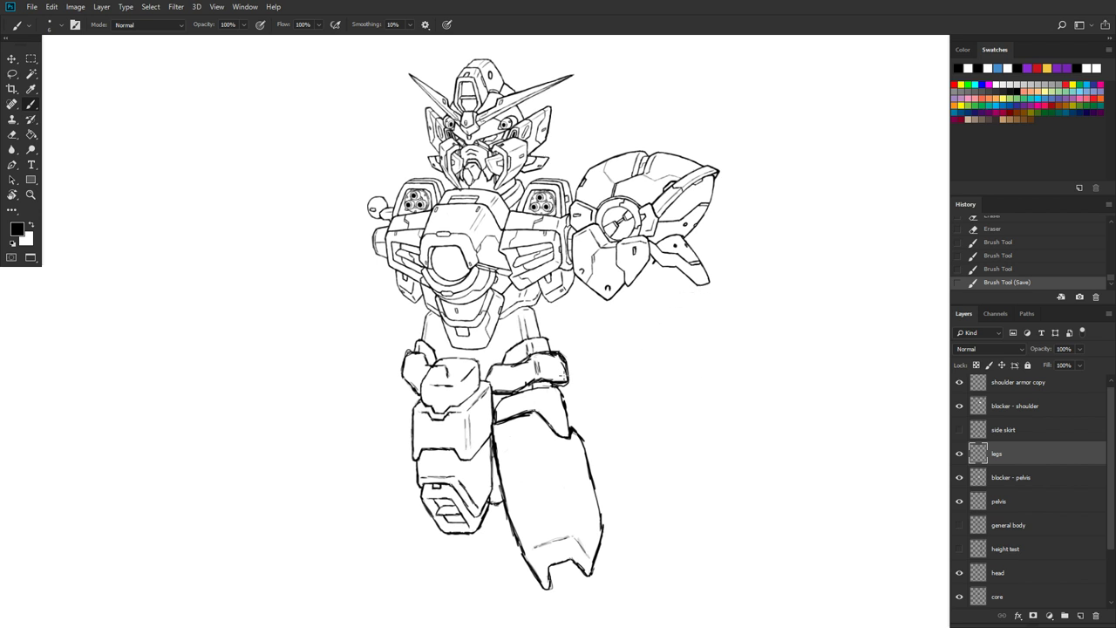
Step: Switch to File Explorer and open the franken image from 0 My Scans > 2007-04 (Apr) > photowork > franken
key("super")
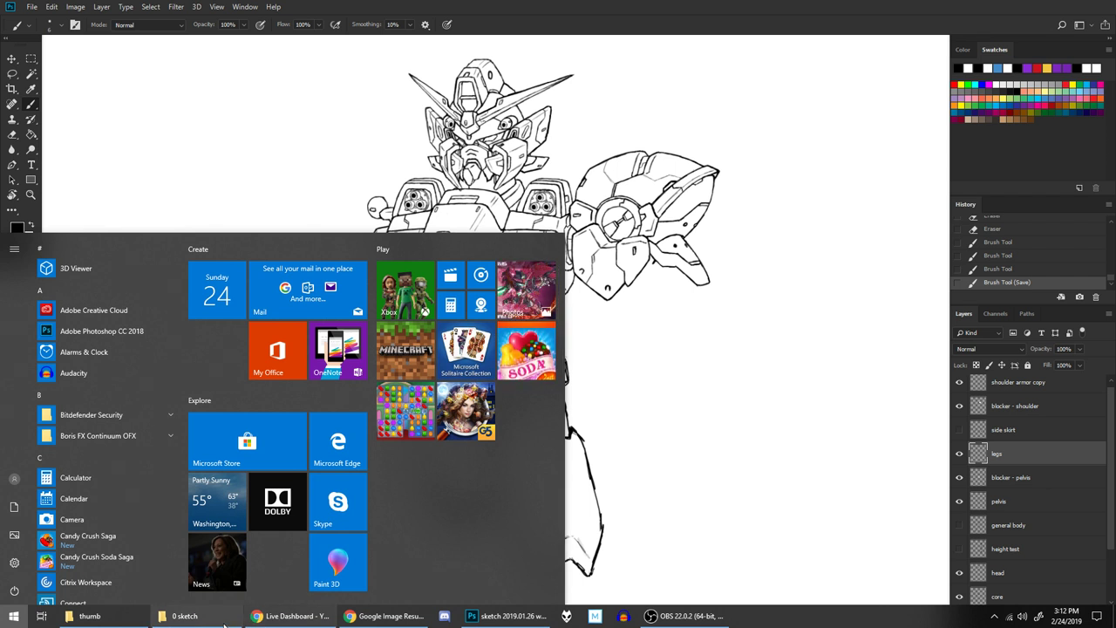
key("super")
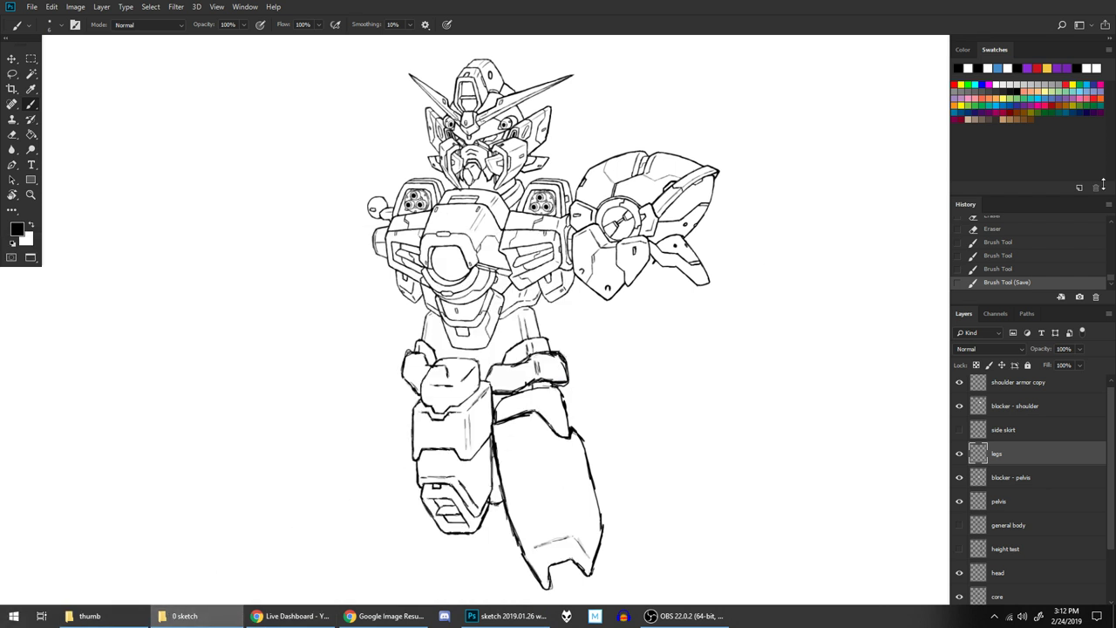
left_click(184, 616)
left_click_drag(822, 224, 585, 179)
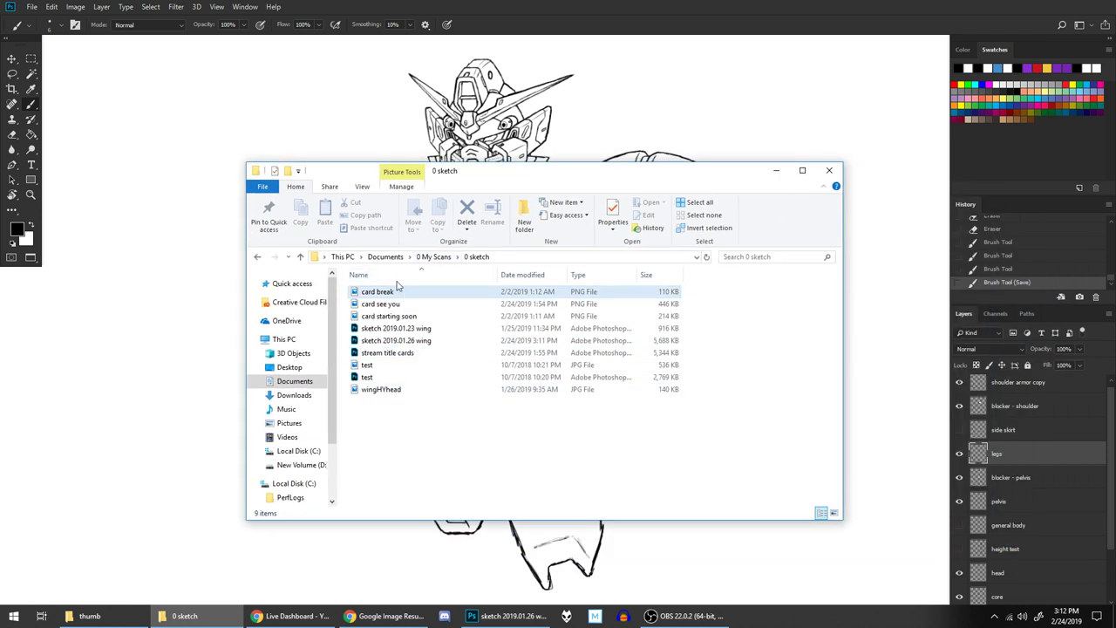
left_click(385, 257)
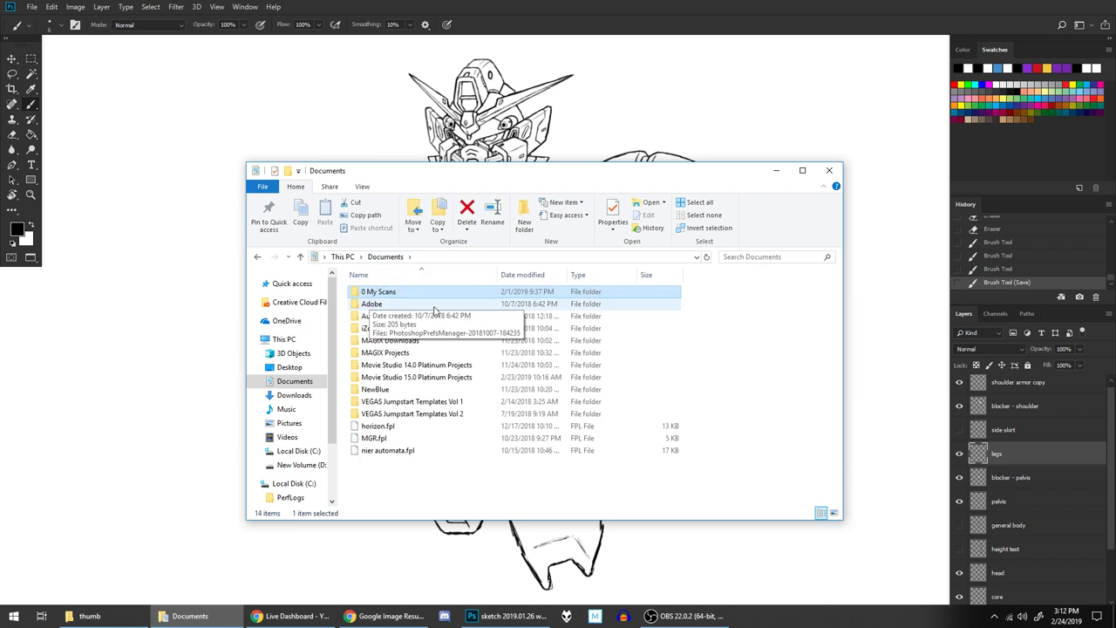
double_click(373, 292)
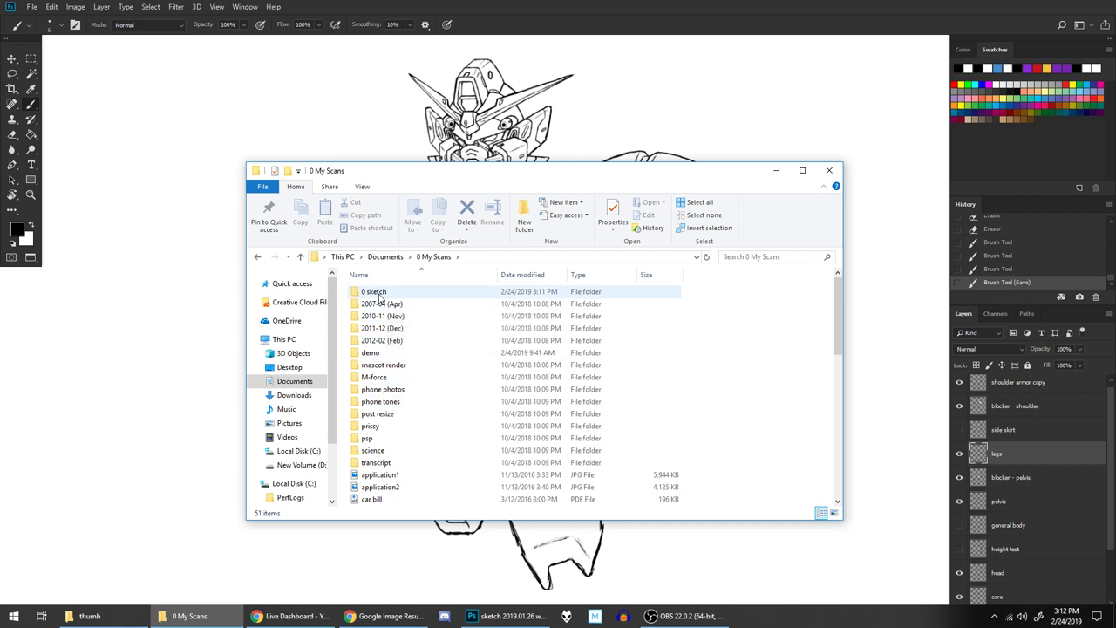
double_click(384, 304)
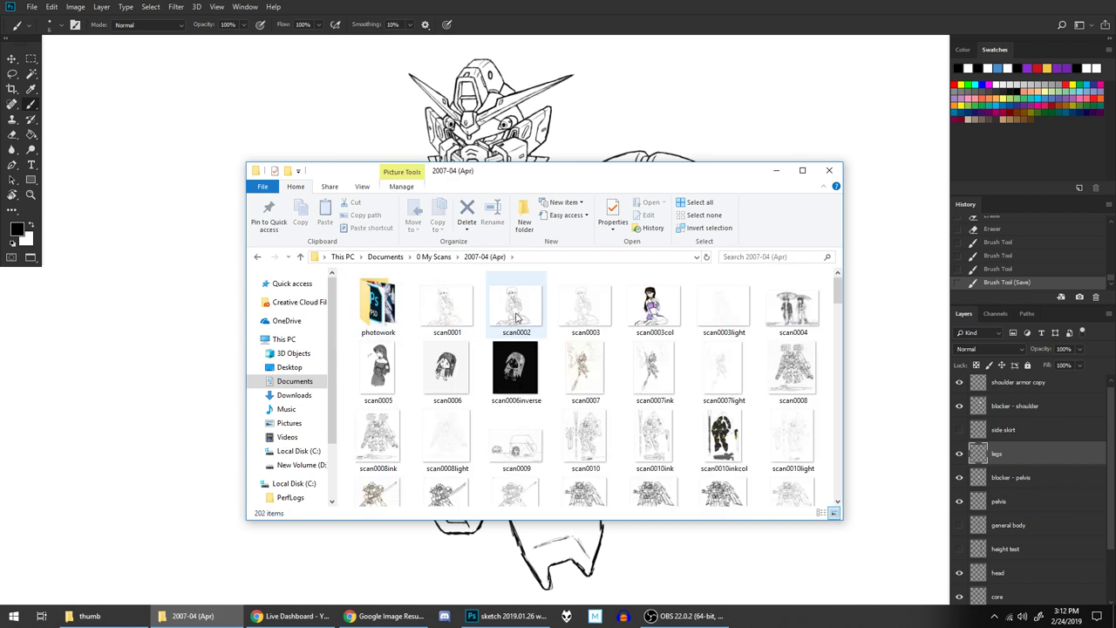
double_click(383, 314)
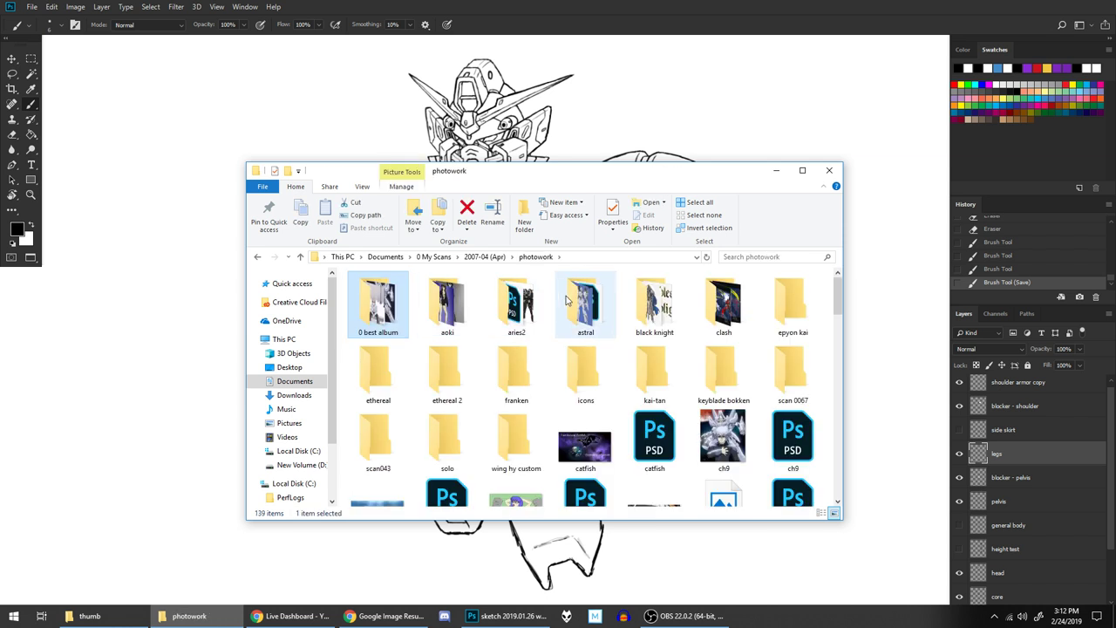
double_click(517, 371)
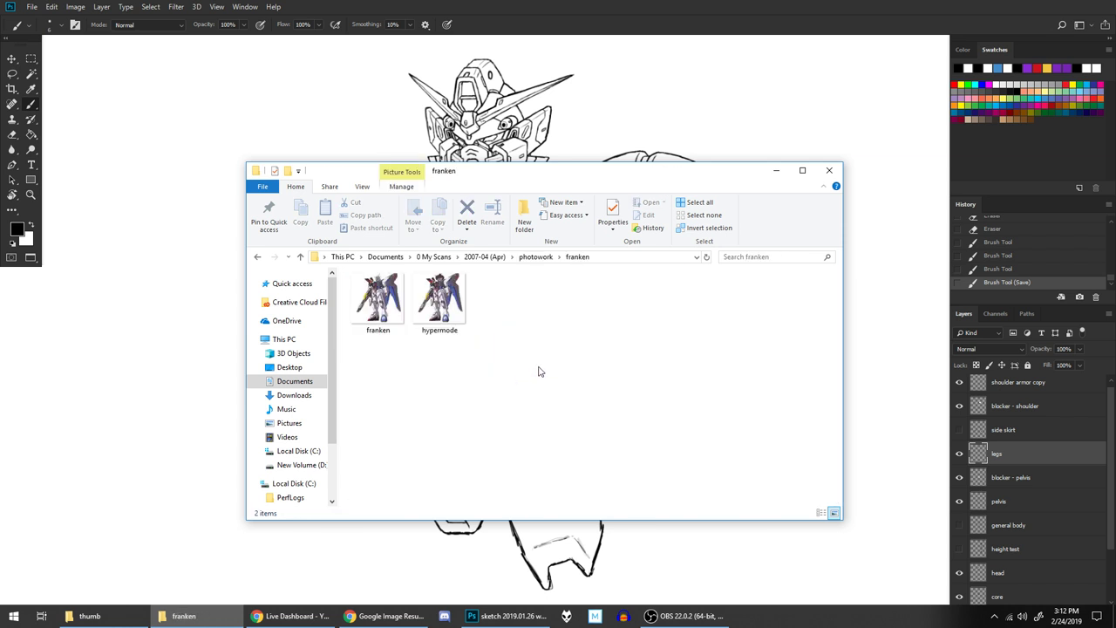
double_click(377, 301)
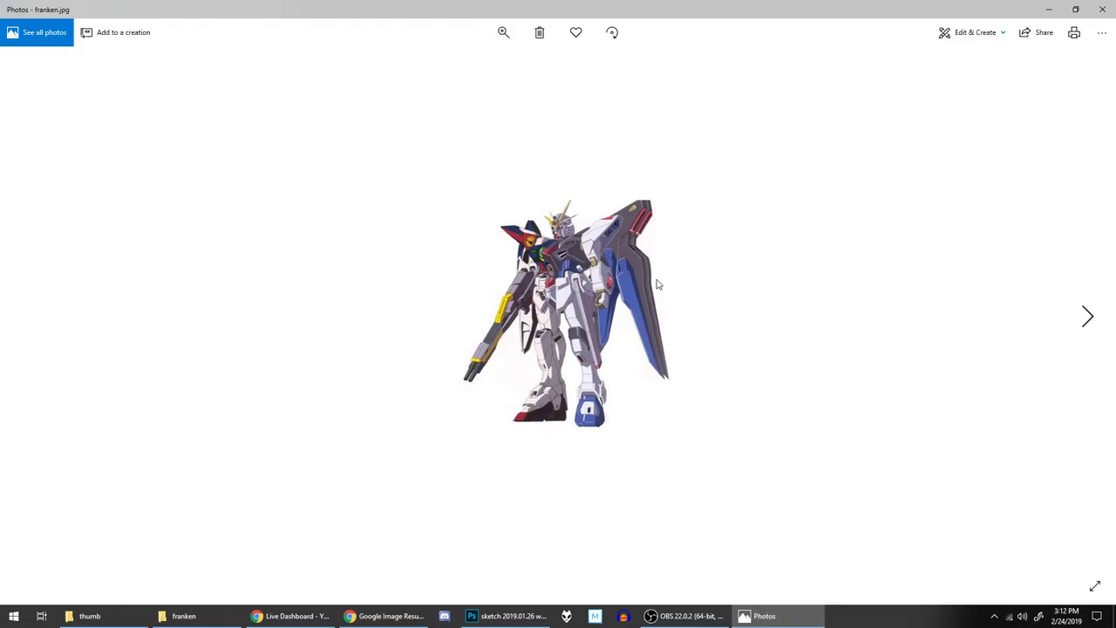
Step: Examine the franken image enlarged, compare it with the hypermode image, and close the Photos viewer
left_click(498, 35)
left_click_drag(455, 61, 483, 63)
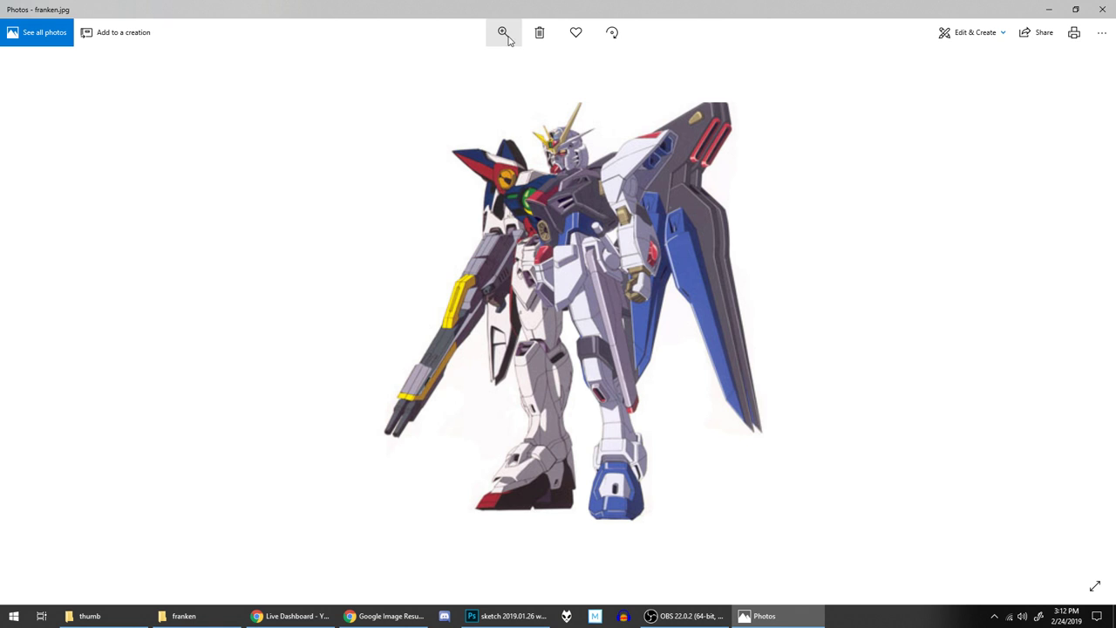
left_click_drag(481, 63, 454, 61)
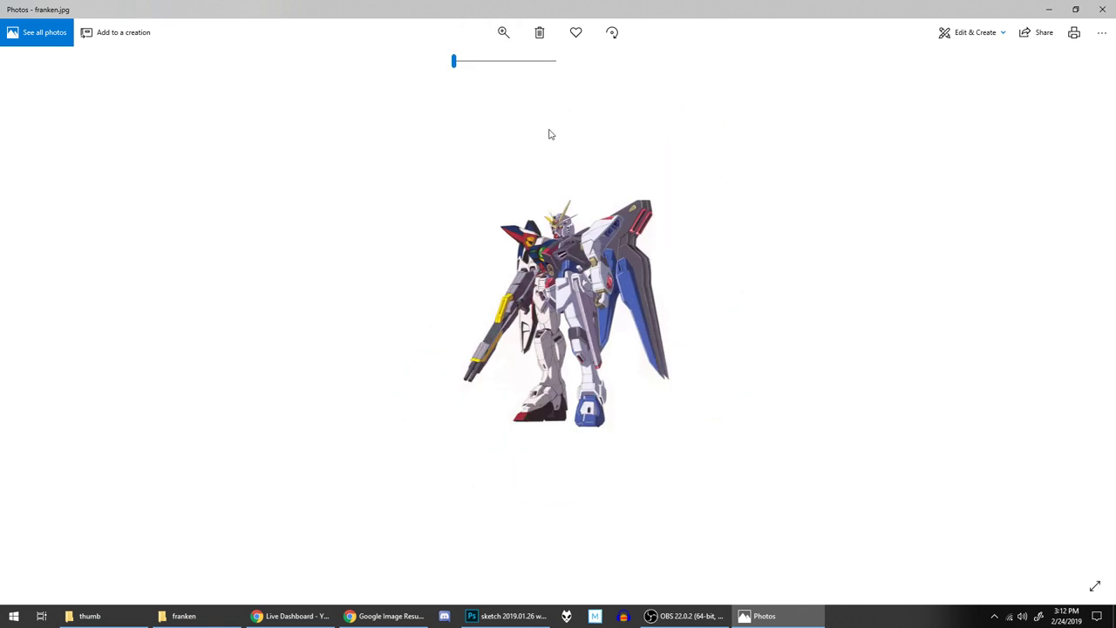
left_click(1086, 319)
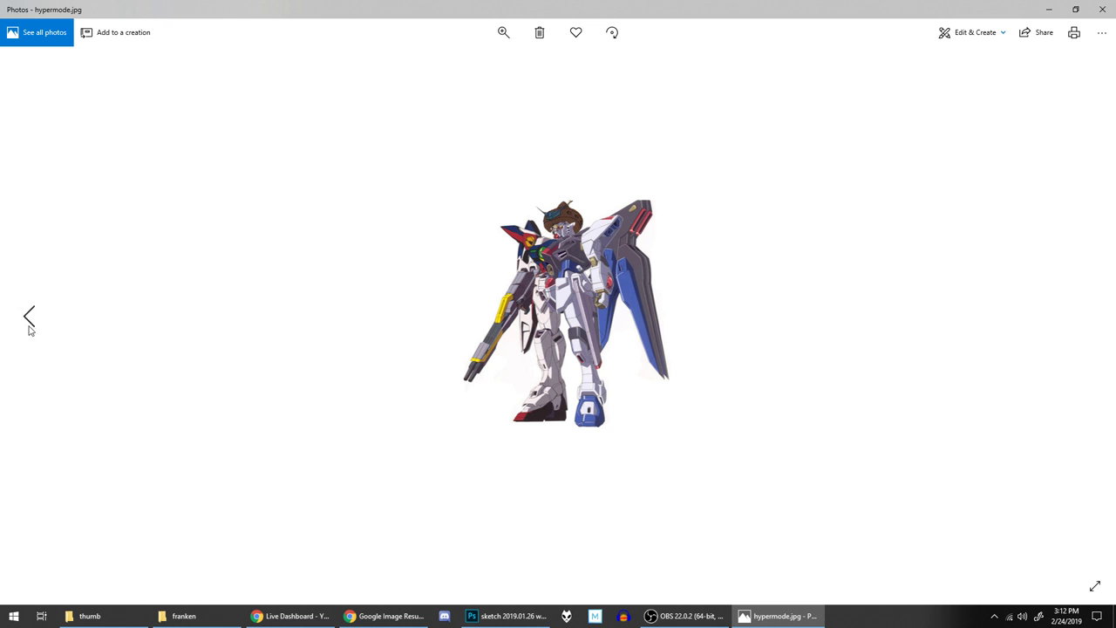
left_click(29, 319)
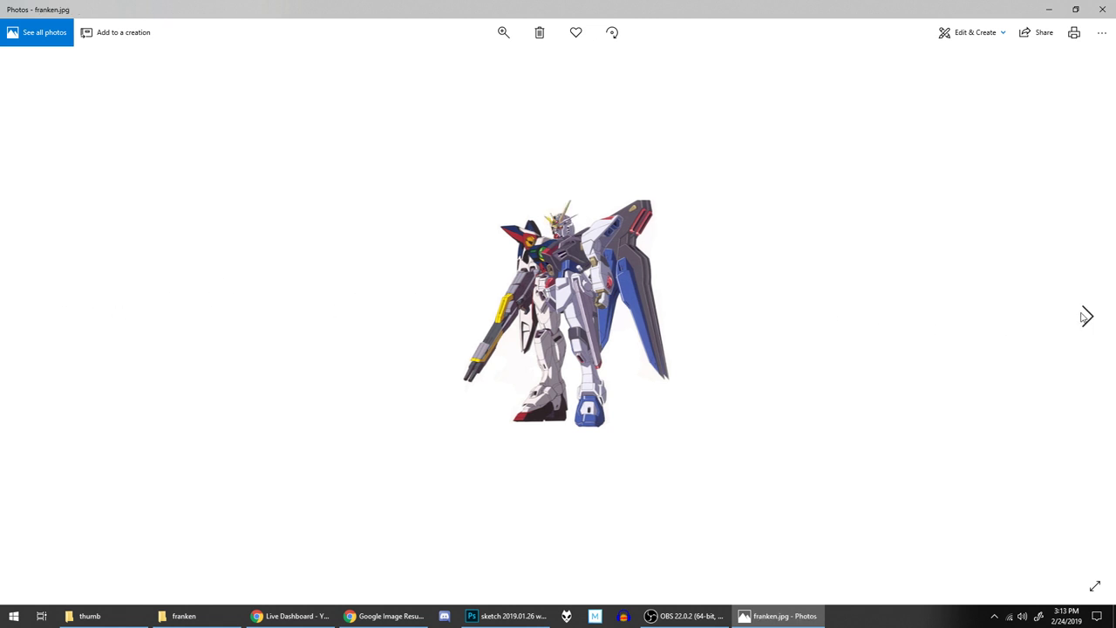
left_click(1086, 316)
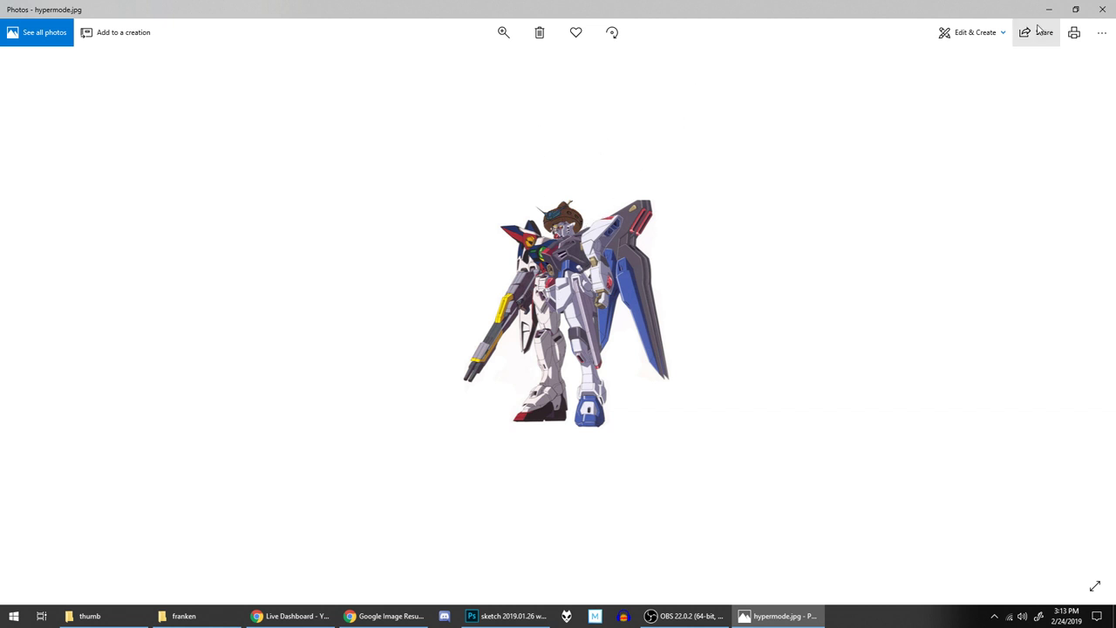
left_click(1103, 9)
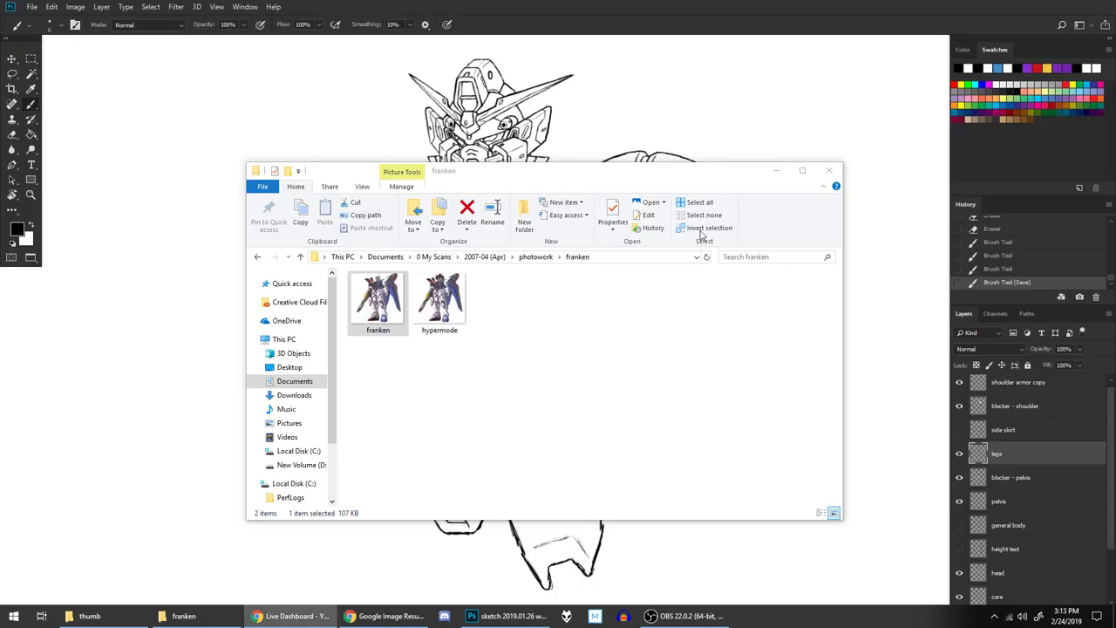
Step: Go back up to the 0 My Scans folder and open its 0 sketch subfolder
left_click(431, 258)
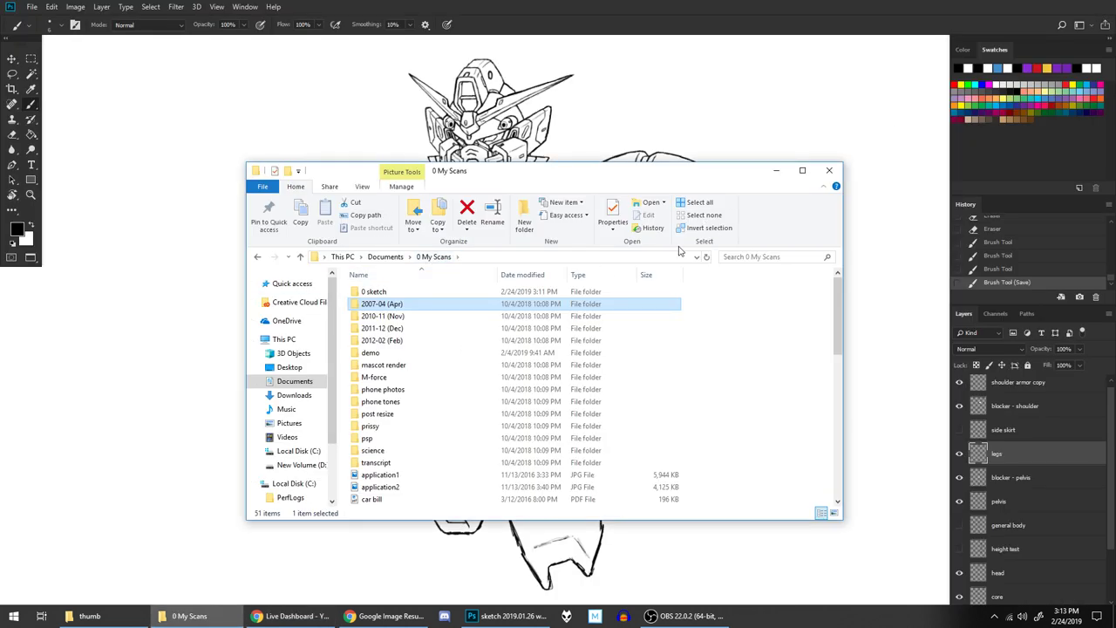
double_click(371, 294)
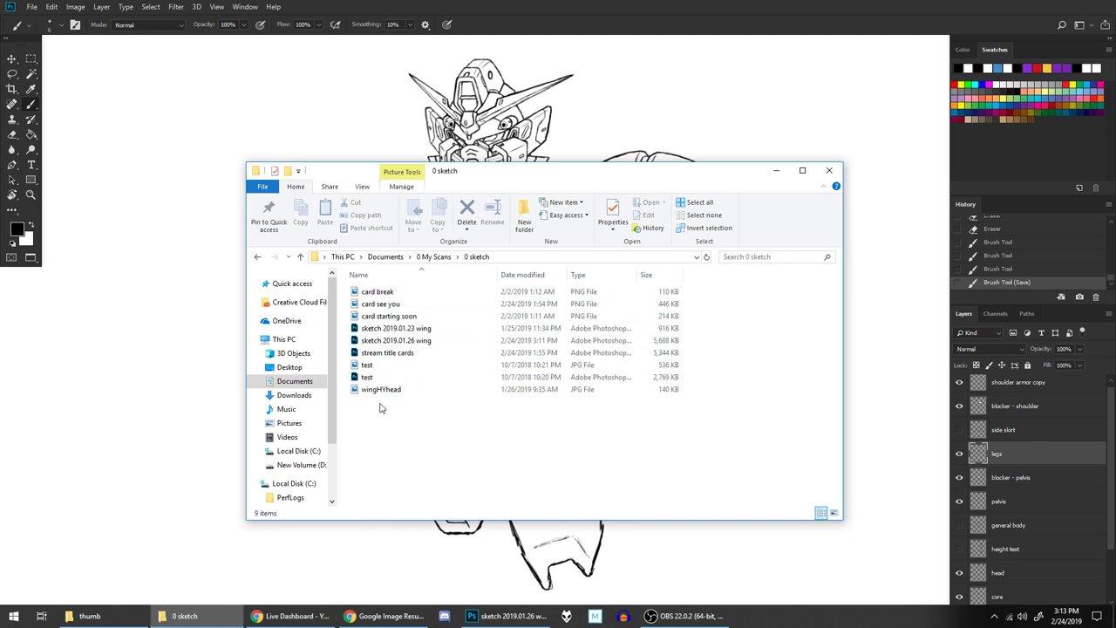
Step: Switch to Chrome and return to the start of the image results for hi resolution wing zero
left_click(388, 615)
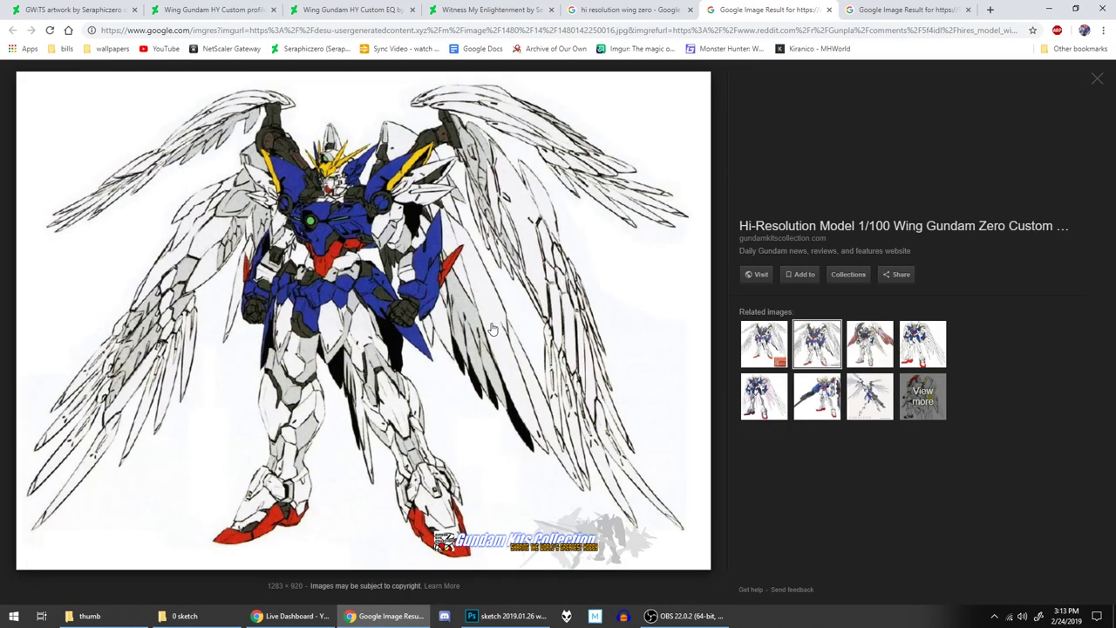
left_click(625, 10)
scroll(494, 207, "up", 15)
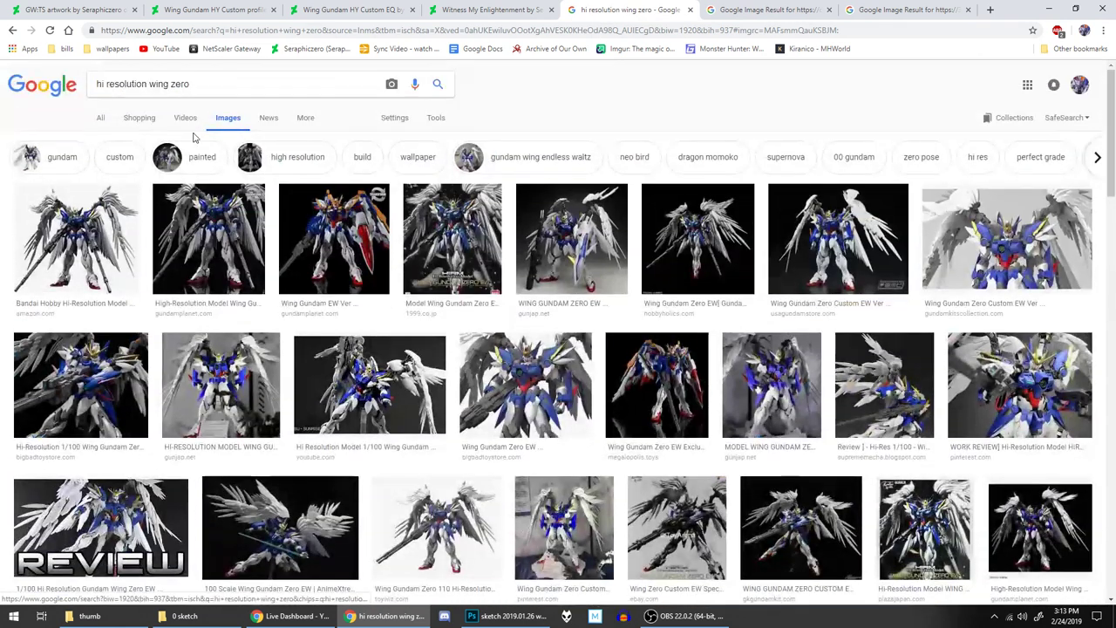
left_click_drag(190, 84, 111, 101)
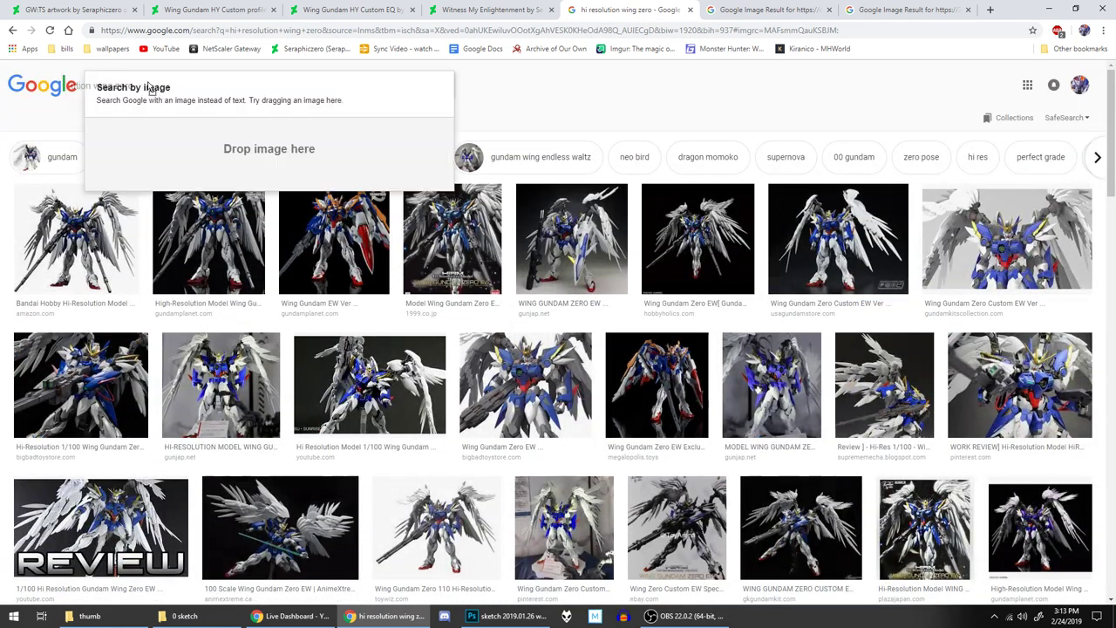
left_click_drag(45, 80, 229, 96)
key("alt+Left")
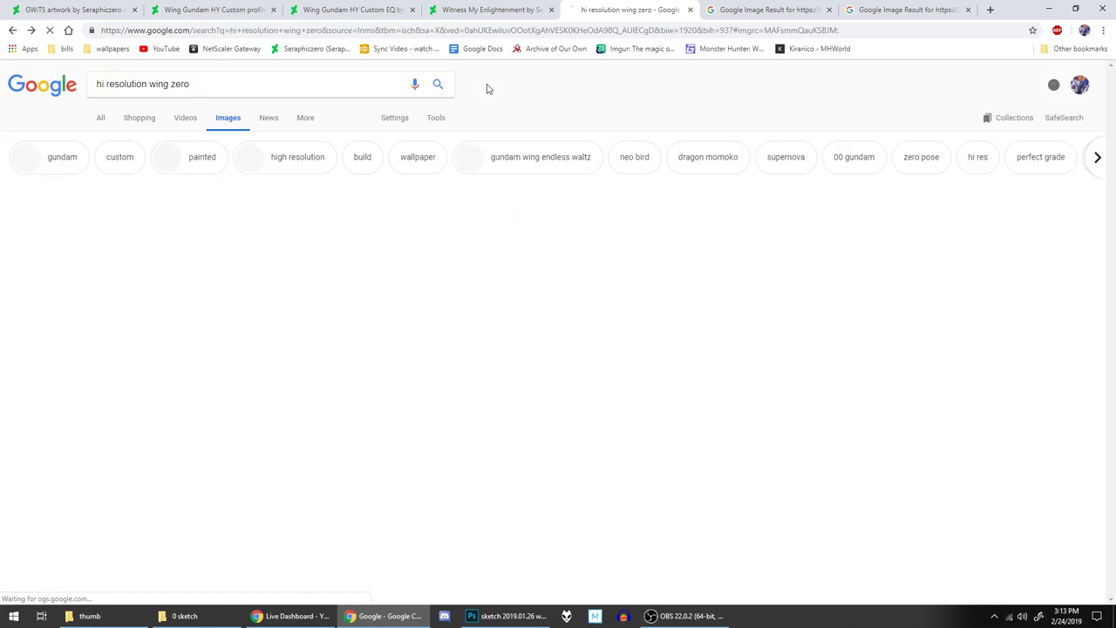
scroll(327, 186, "up", 10)
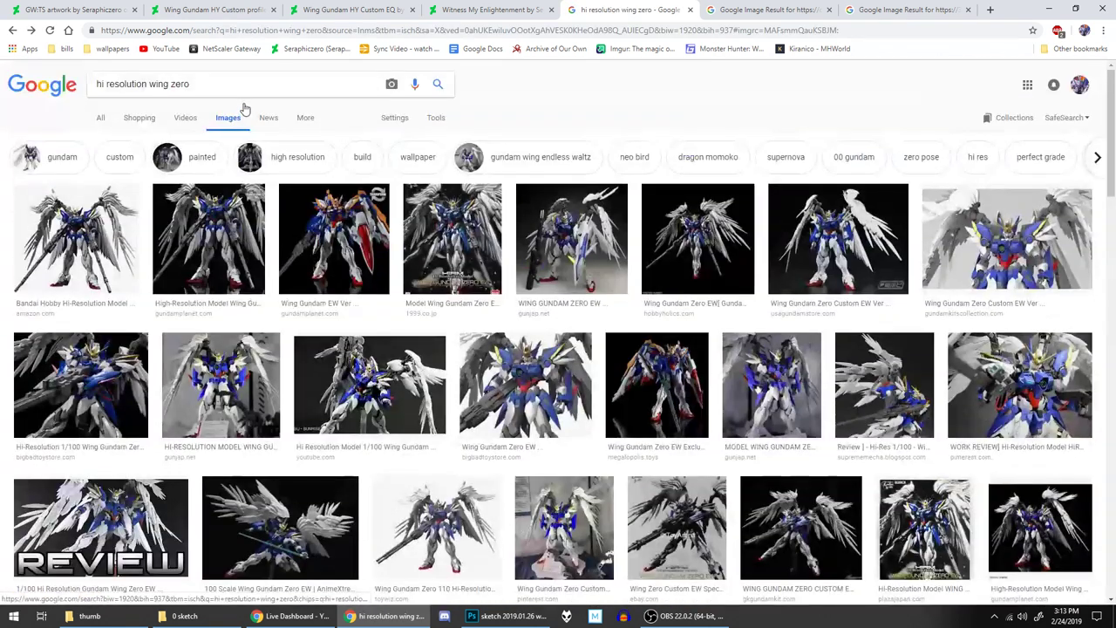
Step: Replace the image search query with "franken gundam" and run the search
left_click(255, 82)
key("ctrl+BackSpace")
key("ctrl+BackSpace")
key("ctrl+BackSpace")
key("ctrl+BackSpace")
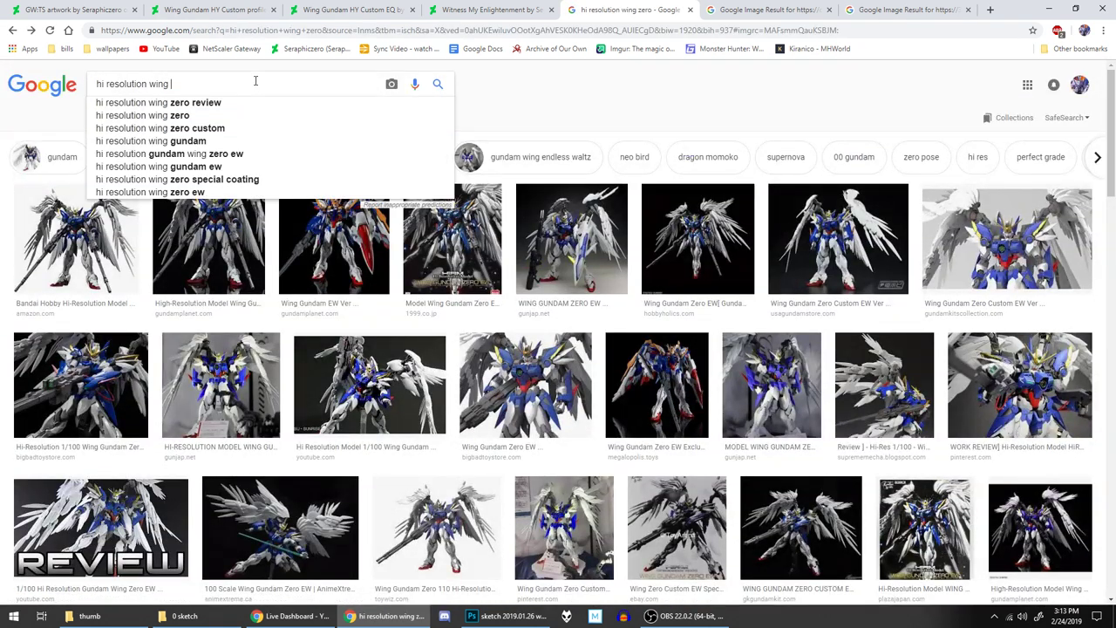
type("franken ")
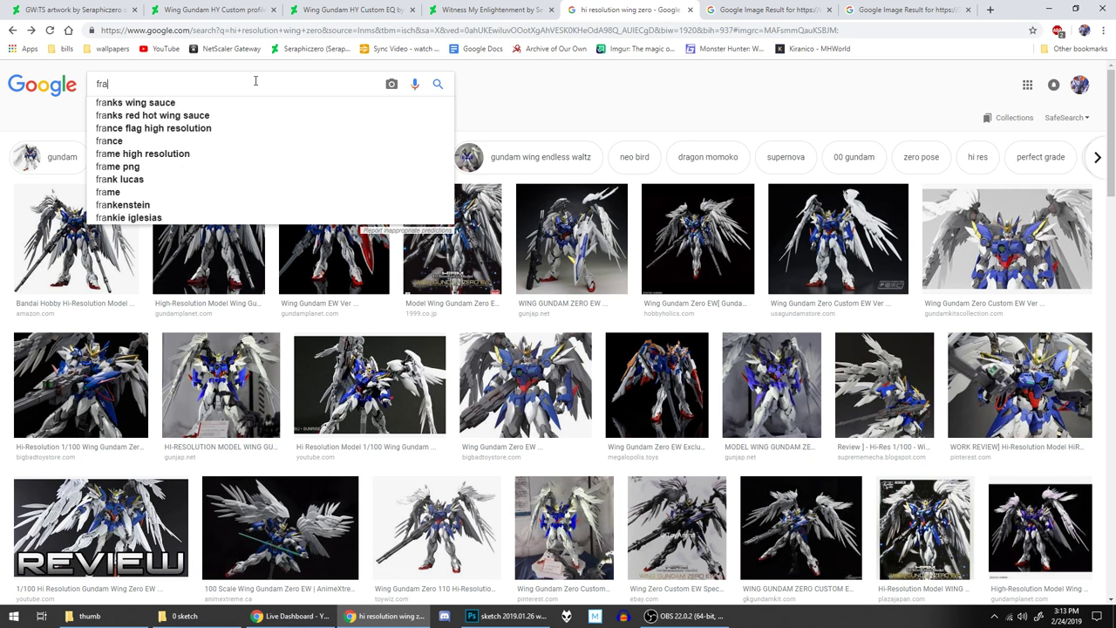
type("gundam")
key("Return")
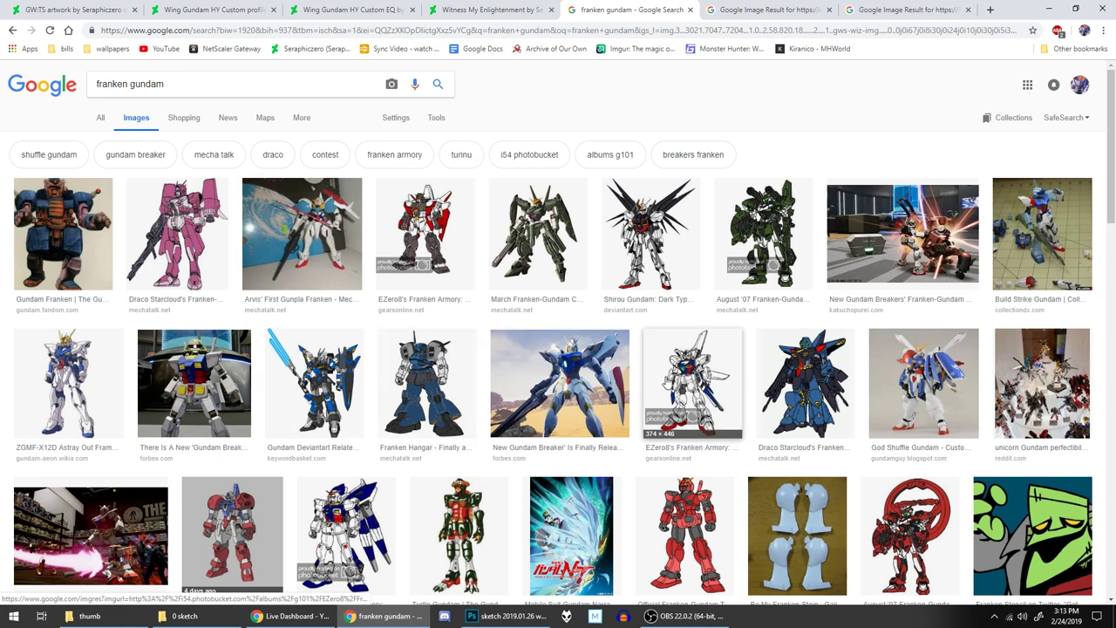
Step: Preview the white Franken Armory, blue Franken Hangar, Guardian Gundam and blue winged Franken-Gundam images one after another
left_click(694, 364)
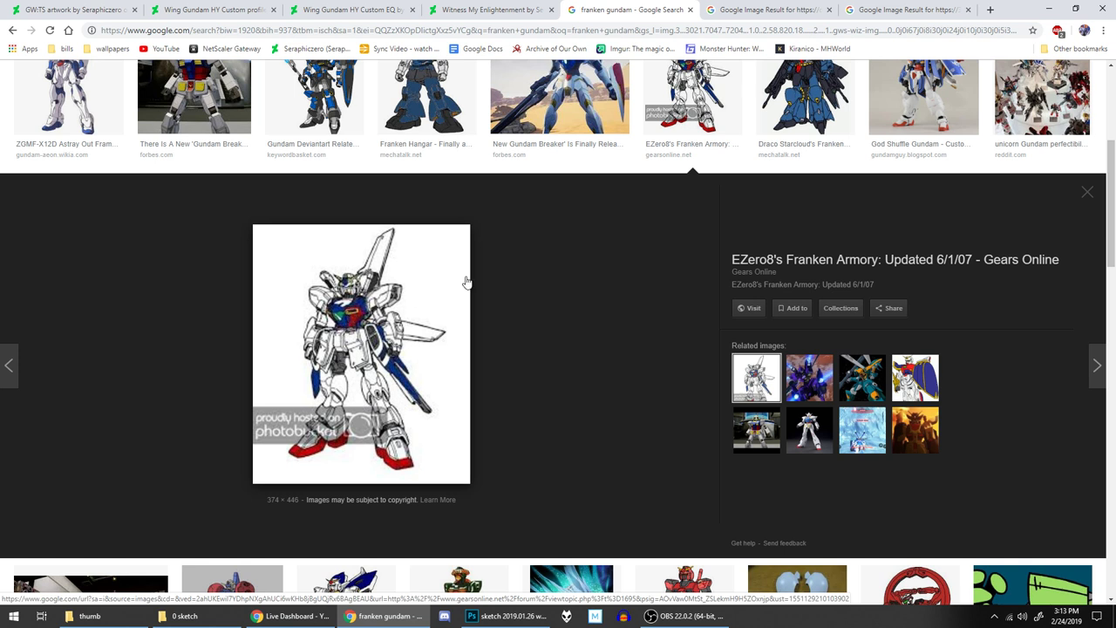
scroll(651, 254, "up", 2)
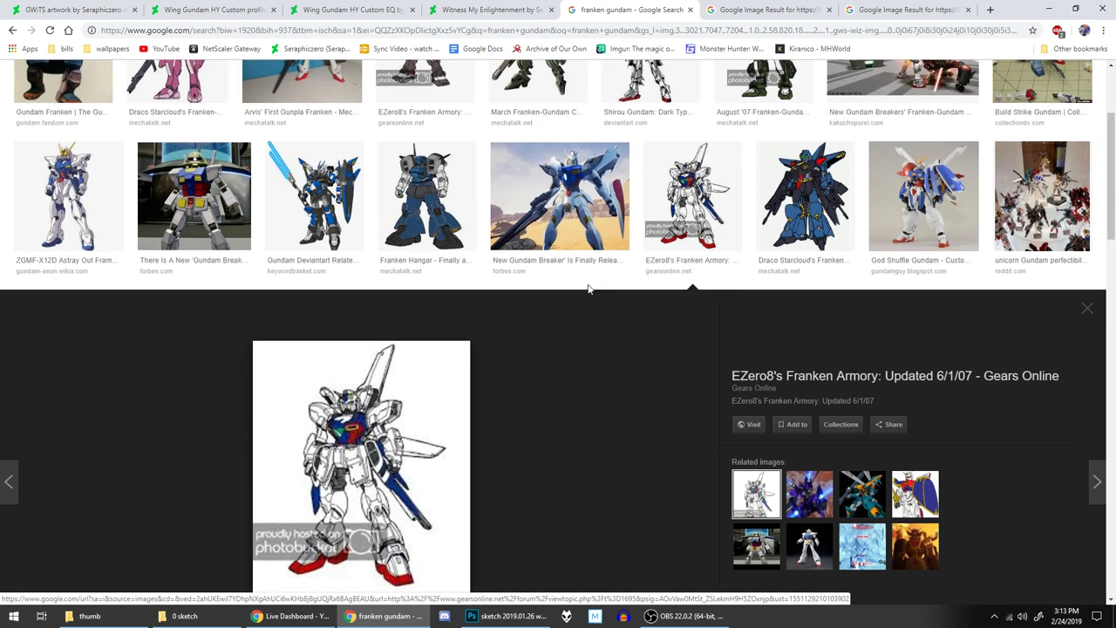
scroll(588, 288, "up", 3)
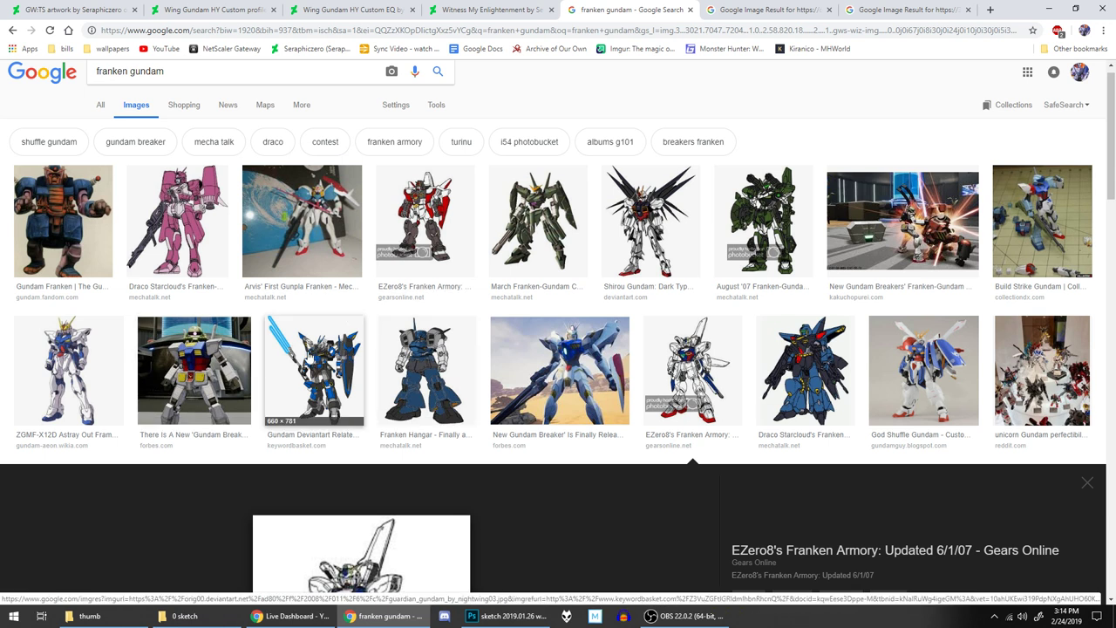
left_click(432, 358)
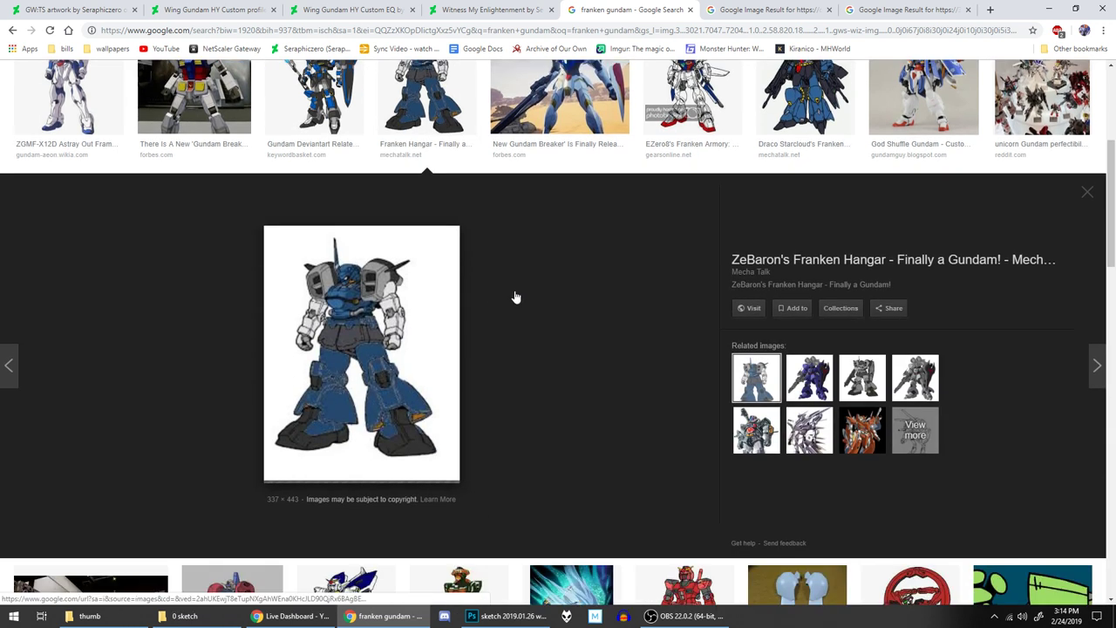
scroll(337, 242, "up", 1)
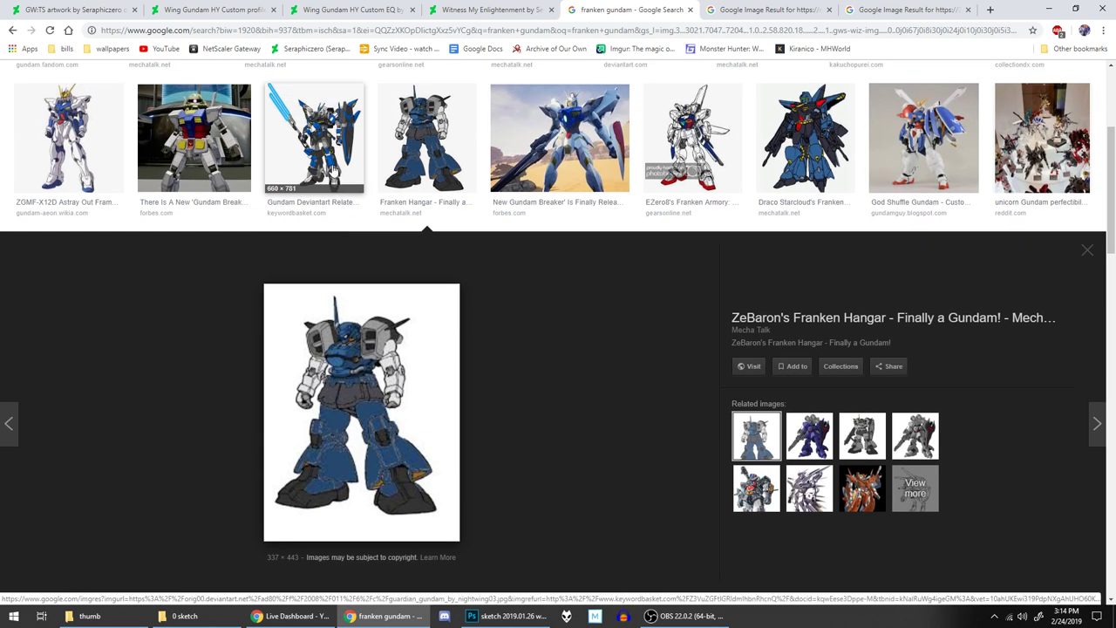
left_click(333, 178)
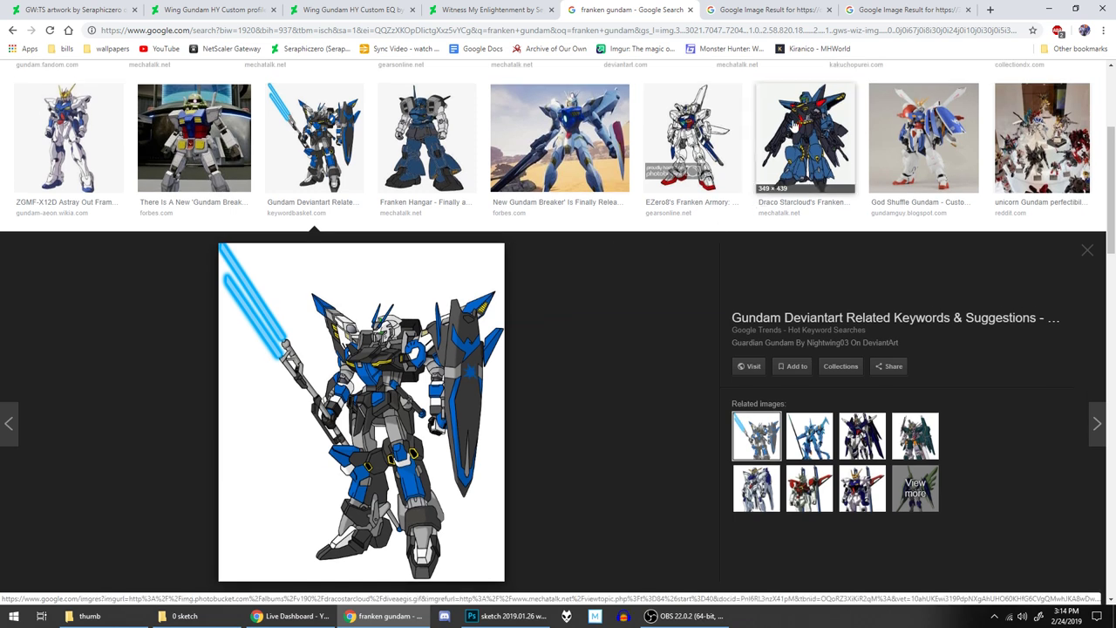
left_click(766, 122)
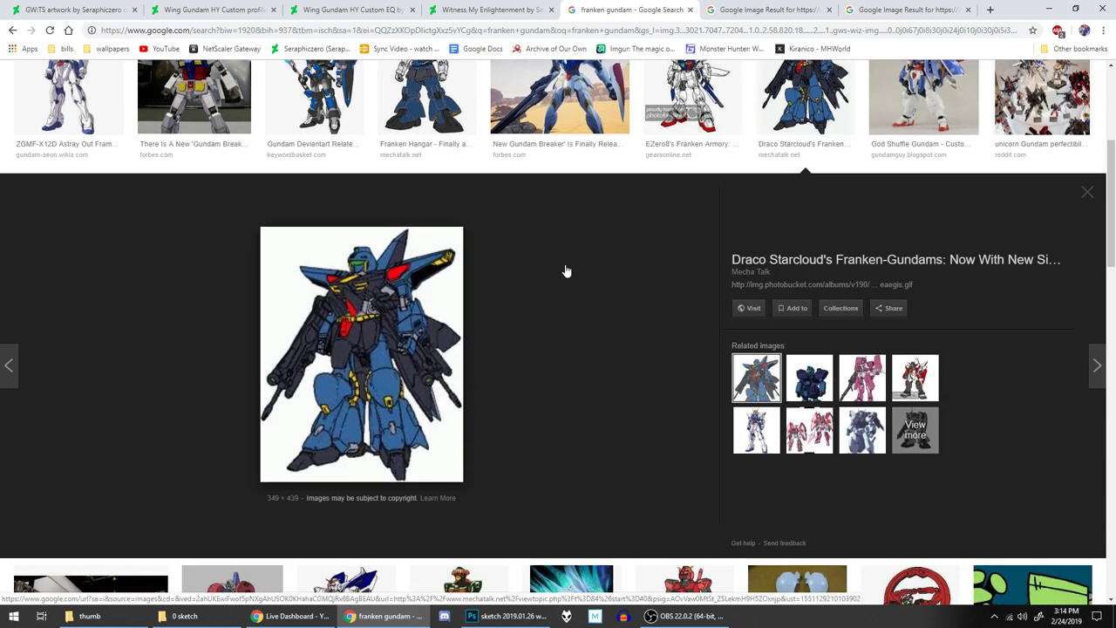
Step: Look through further rows of the franken gundam image results for other custom designs
scroll(515, 321, "up", 2)
scroll(351, 296, "up", 2)
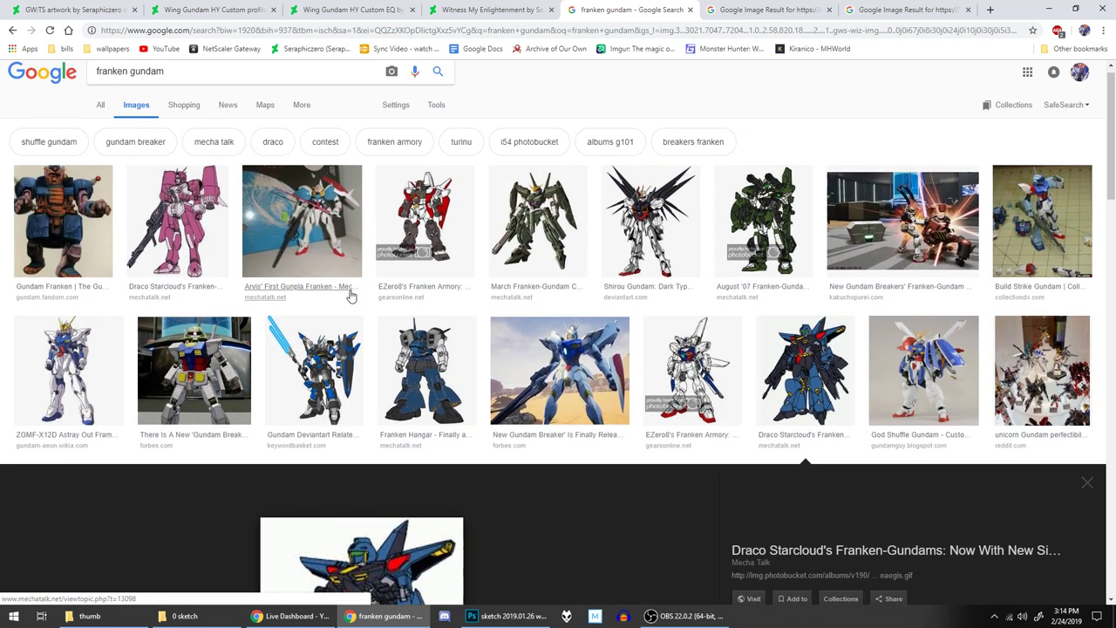
scroll(351, 297, "down", 7)
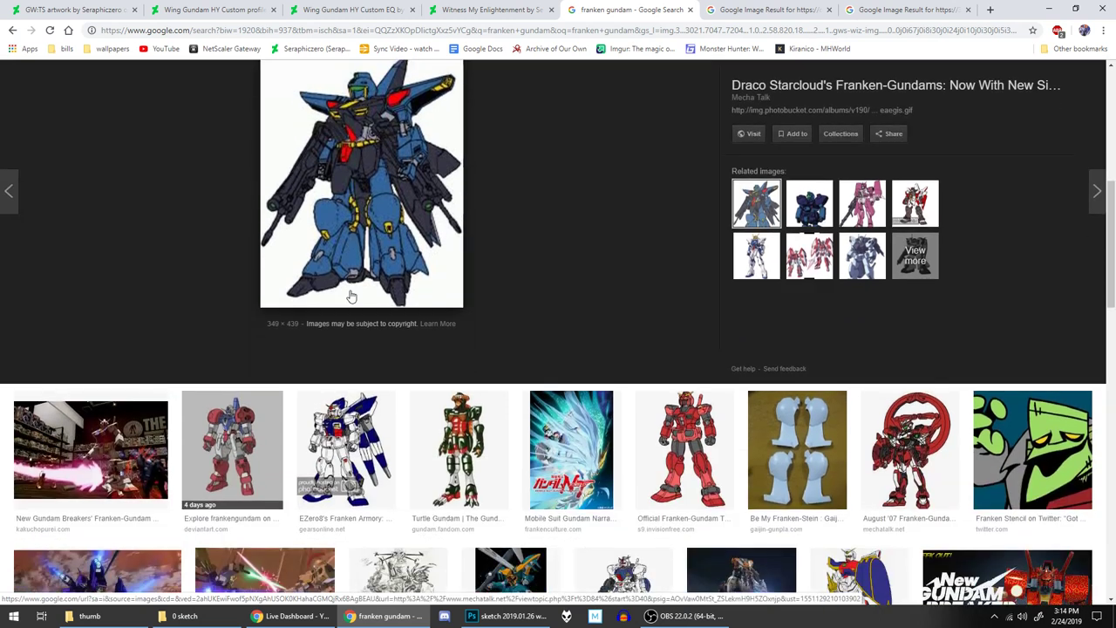
scroll(369, 286, "down", 2)
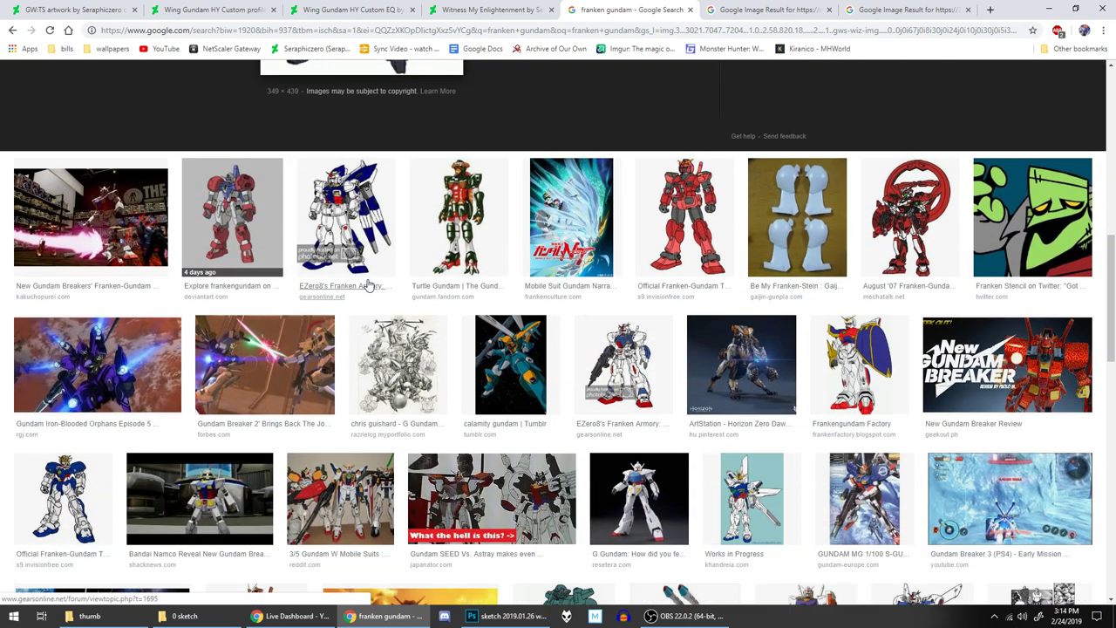
scroll(369, 286, "down", 3)
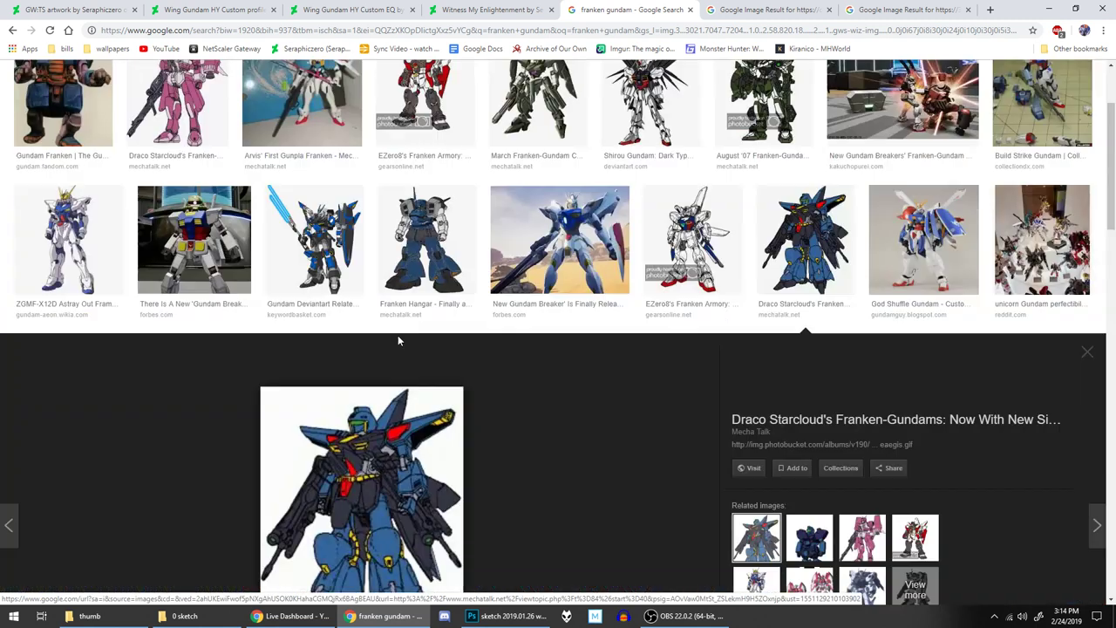
Step: Replace the image search query with "gundam turn a wings" and run the search
scroll(398, 337, "up", 3)
left_click_drag(164, 84, 114, 82)
key("BackSpace")
key("BackSpace")
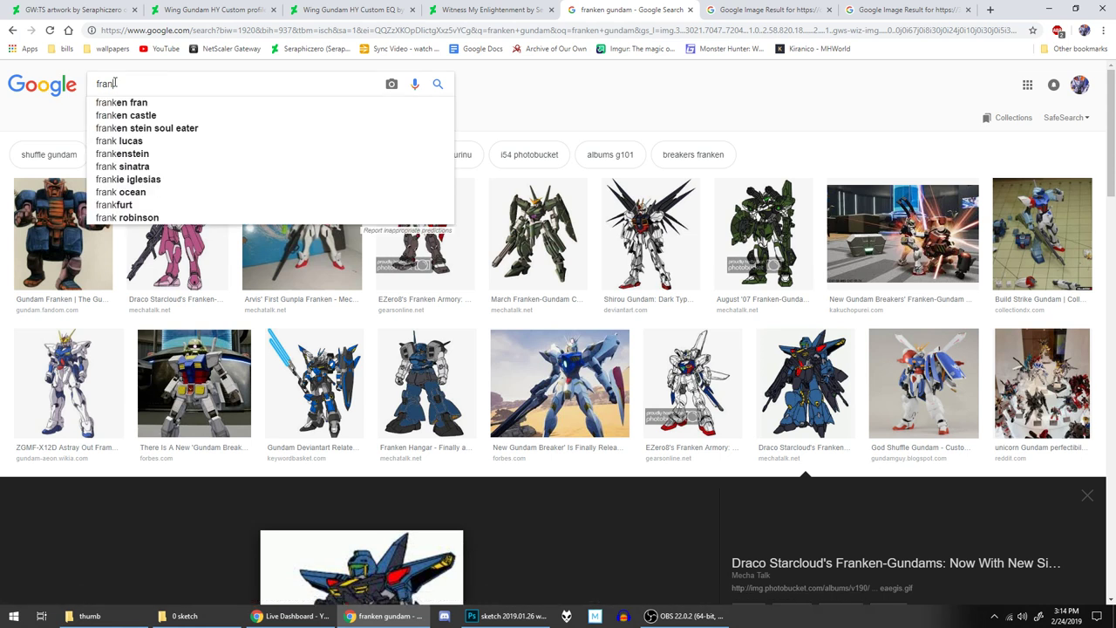
key("BackSpace")
key("BackSpace")
key("BackSpace")
key("BackSpace")
type("gundam turn a wings")
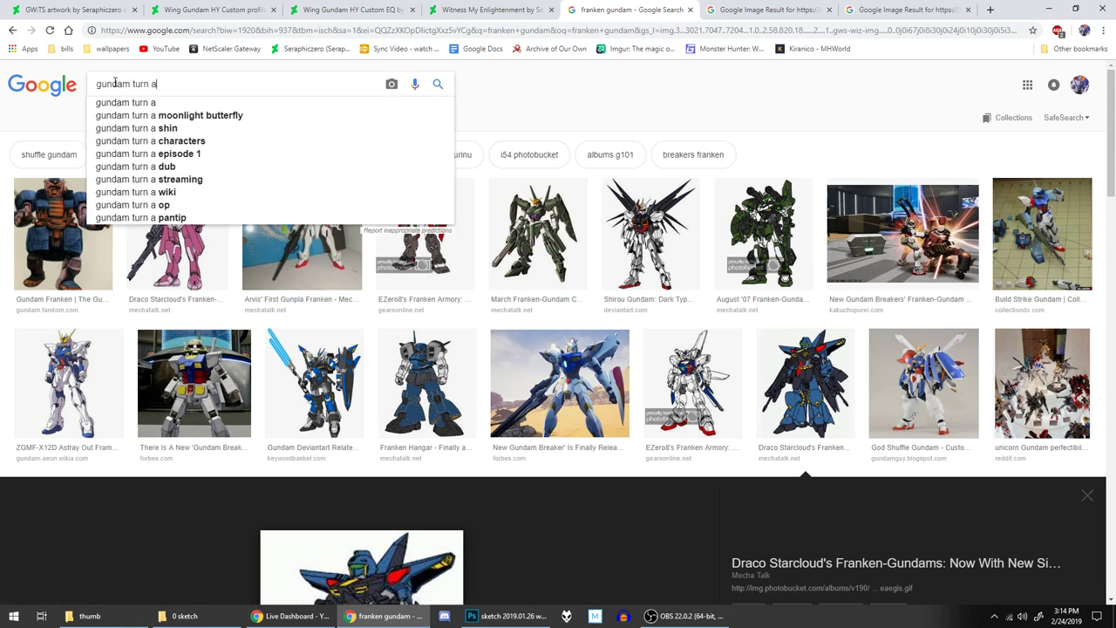
key("Return")
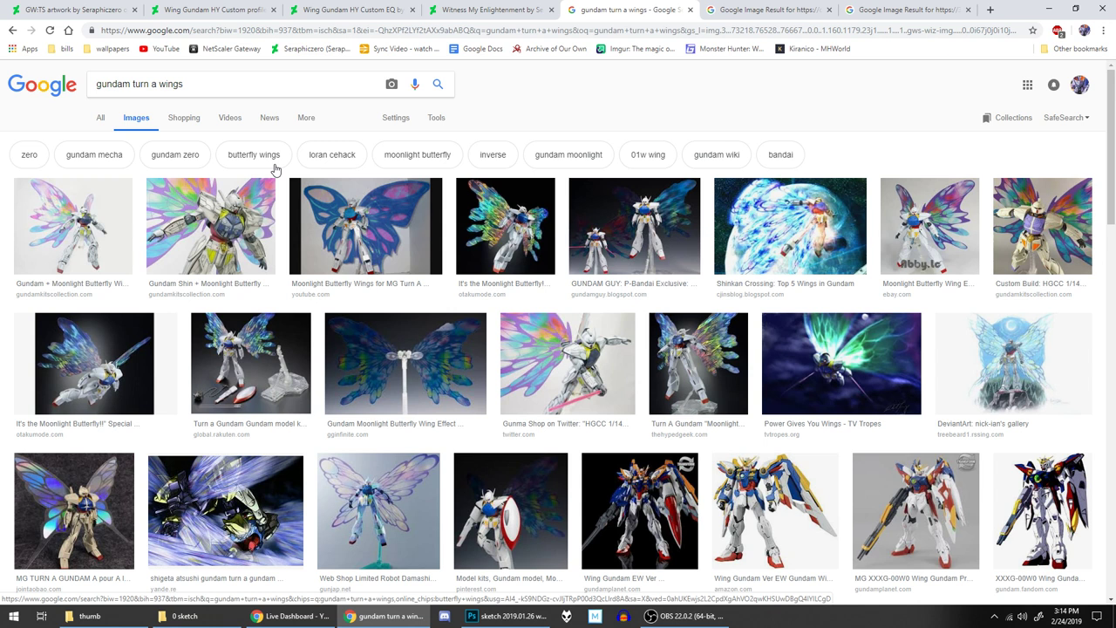
Step: Look through the gundam turn a wings image results for winged Gundam references
scroll(275, 168, "down", 3)
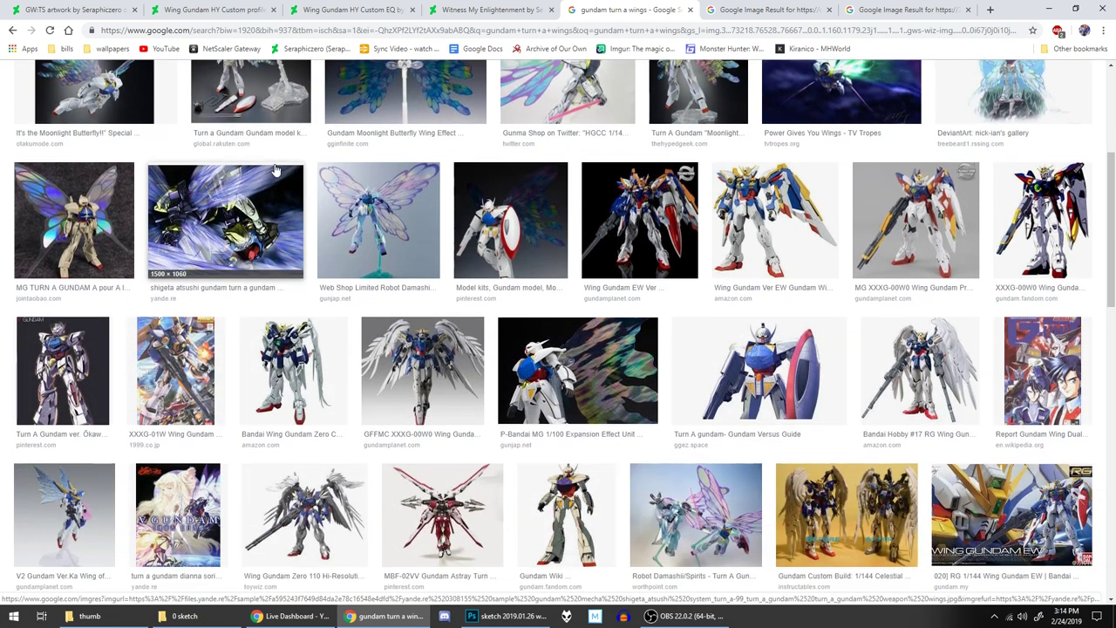
scroll(274, 169, "down", 3)
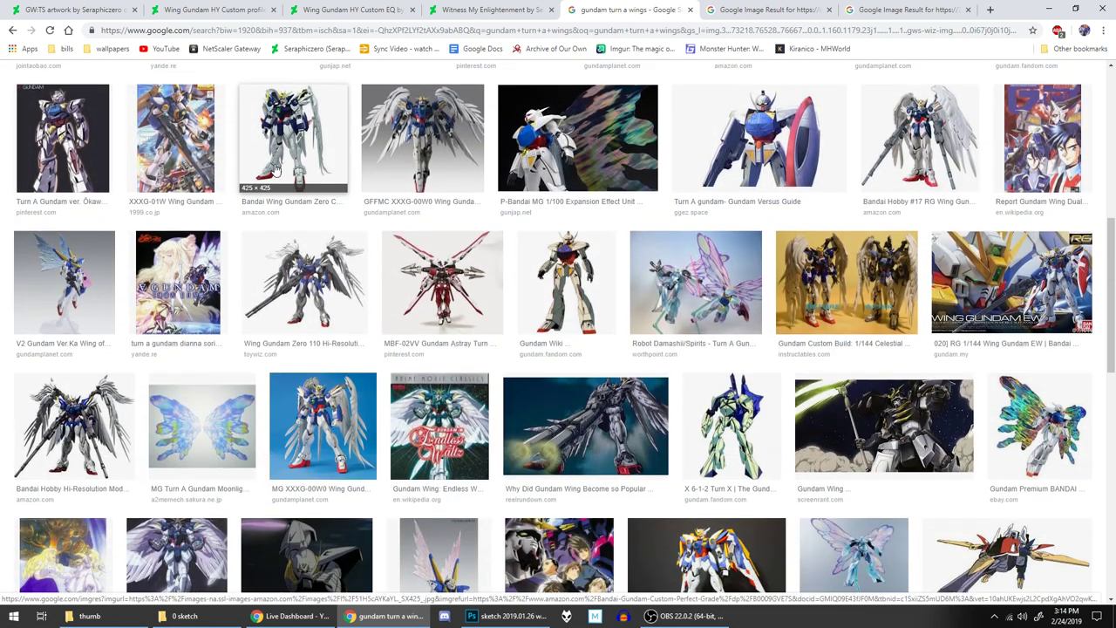
scroll(274, 169, "down", 1)
scroll(275, 168, "down", 3)
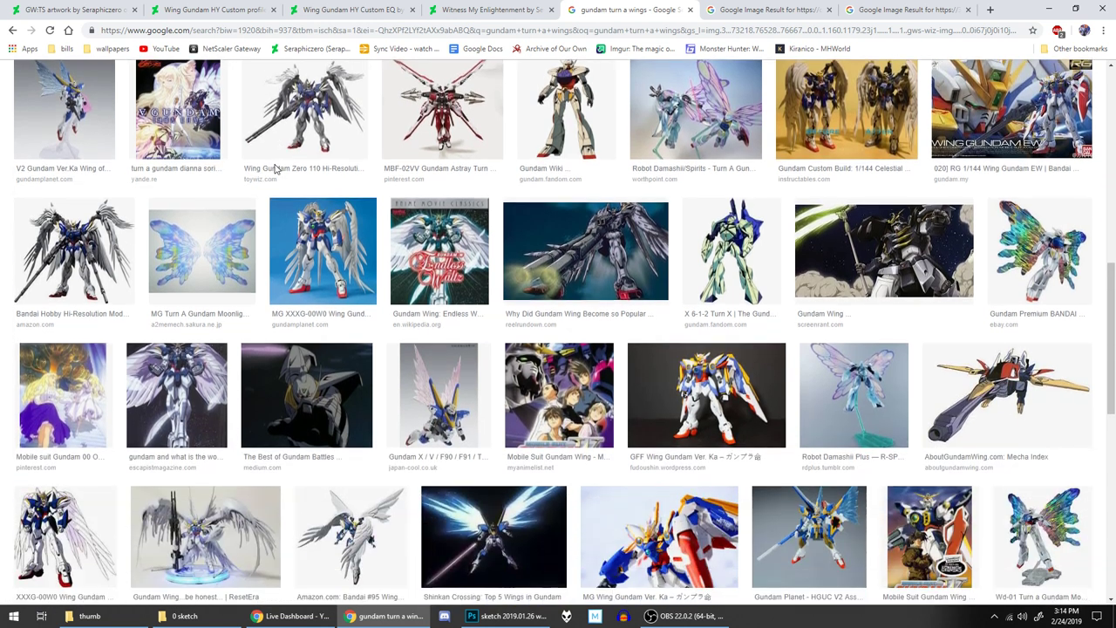
scroll(274, 168, "down", 3)
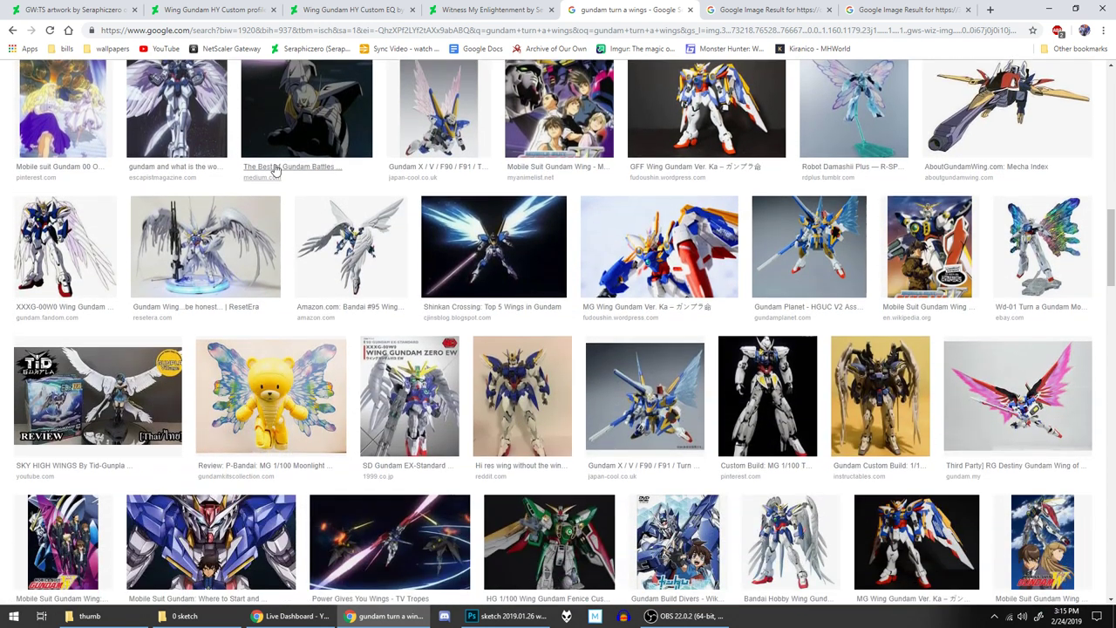
scroll(275, 168, "down", 2)
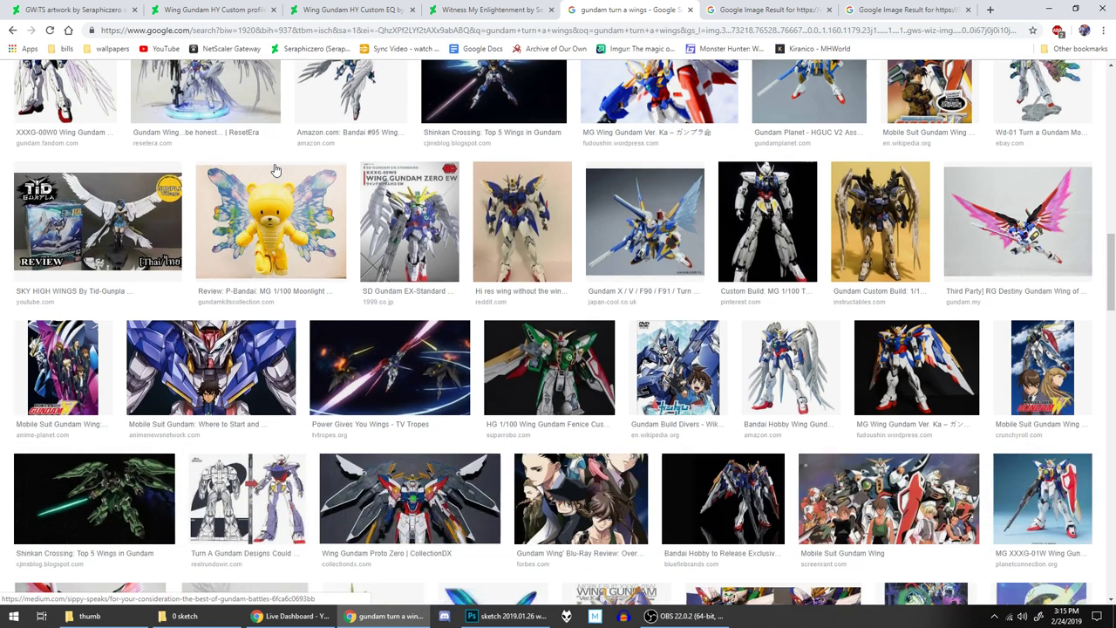
scroll(274, 168, "down", 2)
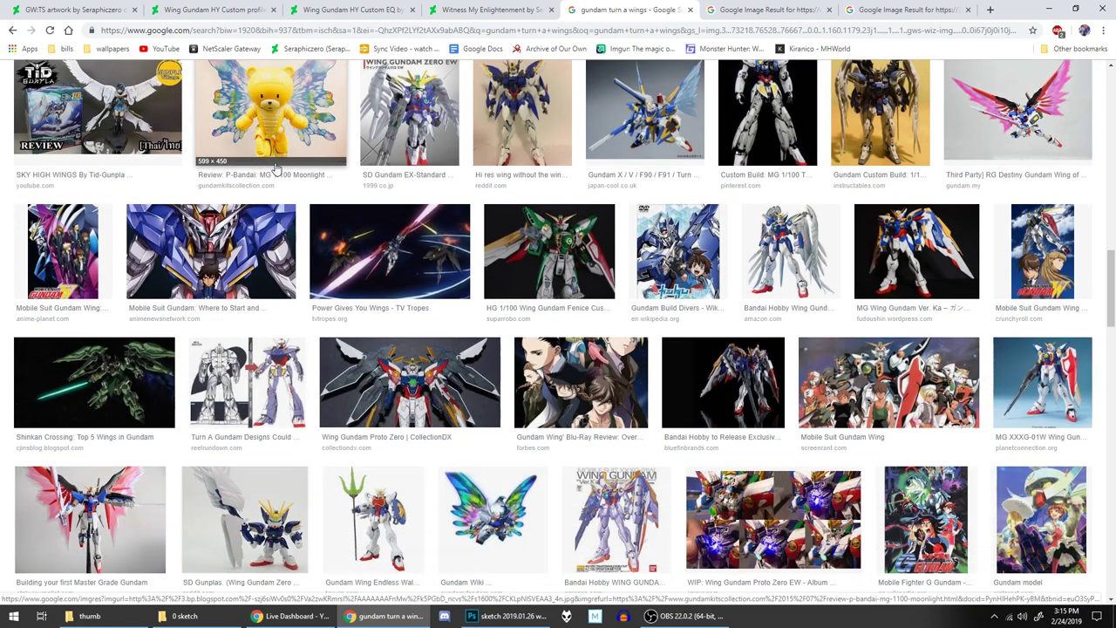
scroll(274, 168, "down", 2)
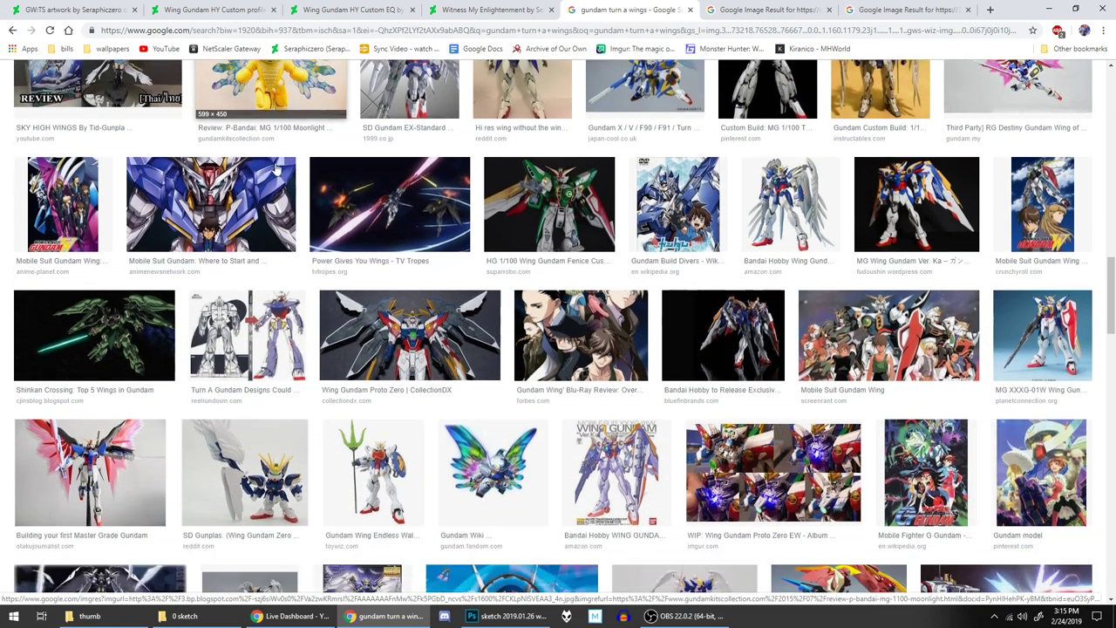
Step: Preview the SD Gunplas Wing Gundam Zero image from Reddit and examine its feathered wing and joint
left_click(249, 392)
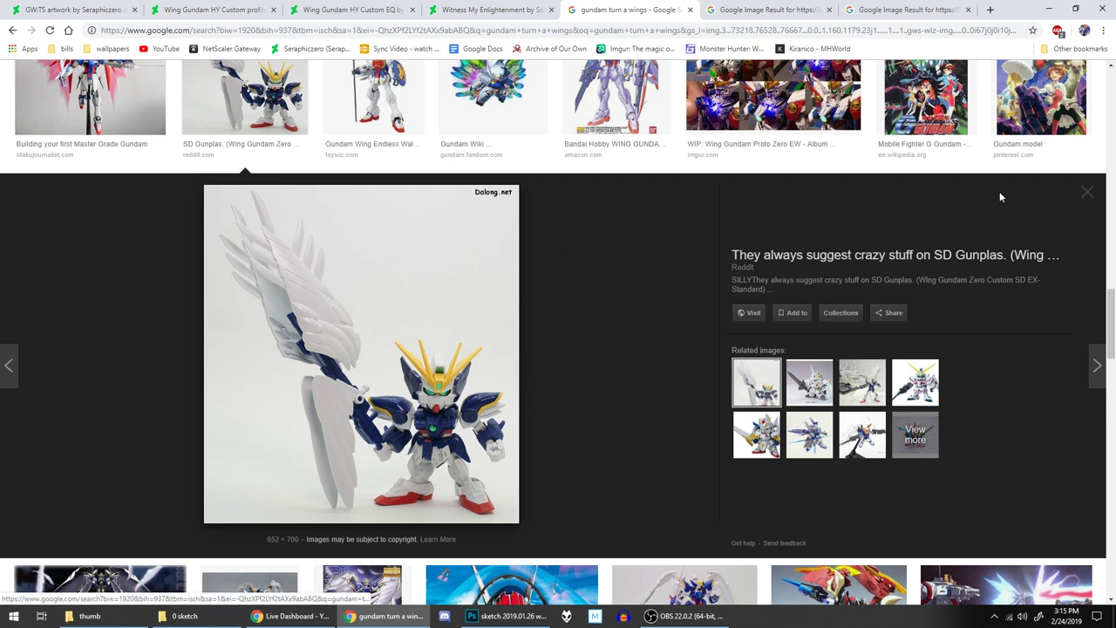
scroll(587, 281, "up", 2)
scroll(481, 302, "down", 2)
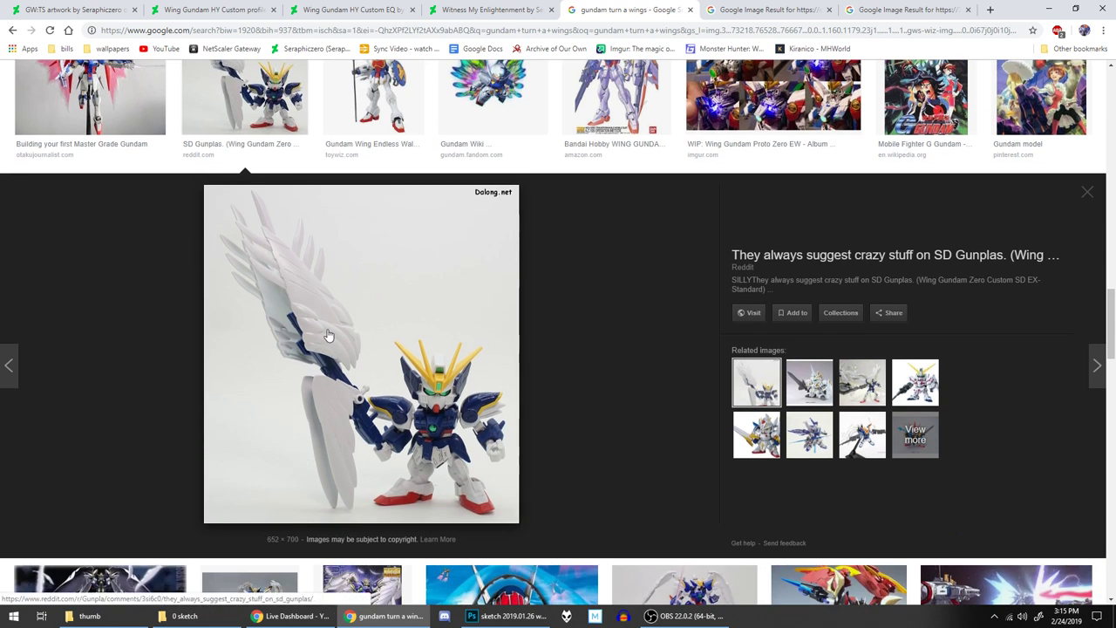
scroll(441, 267, "down", 2)
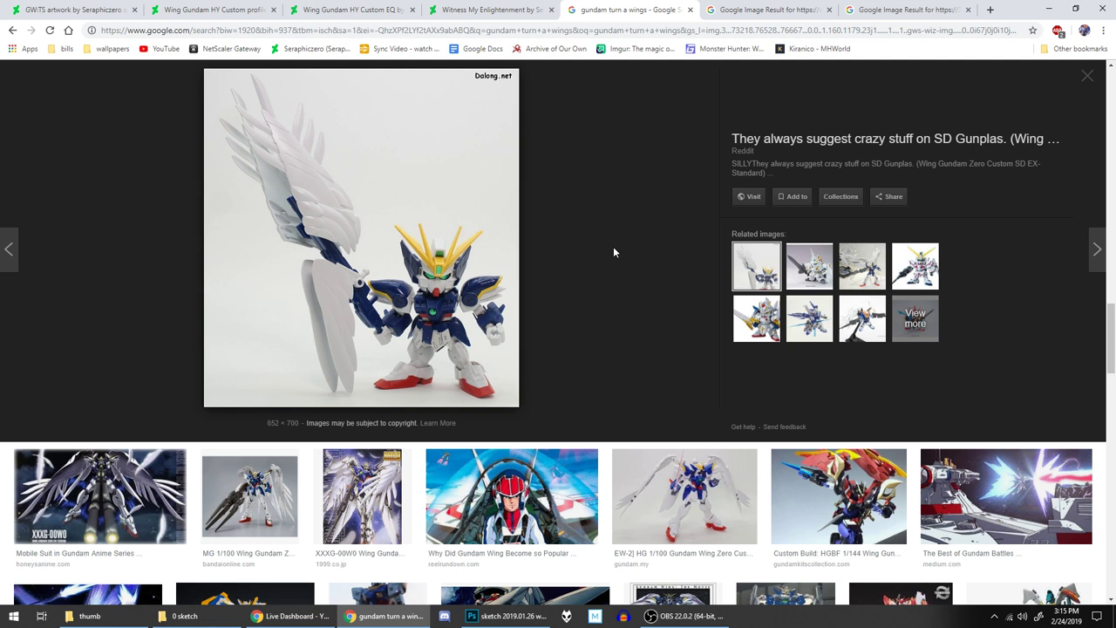
scroll(614, 252, "up", 1)
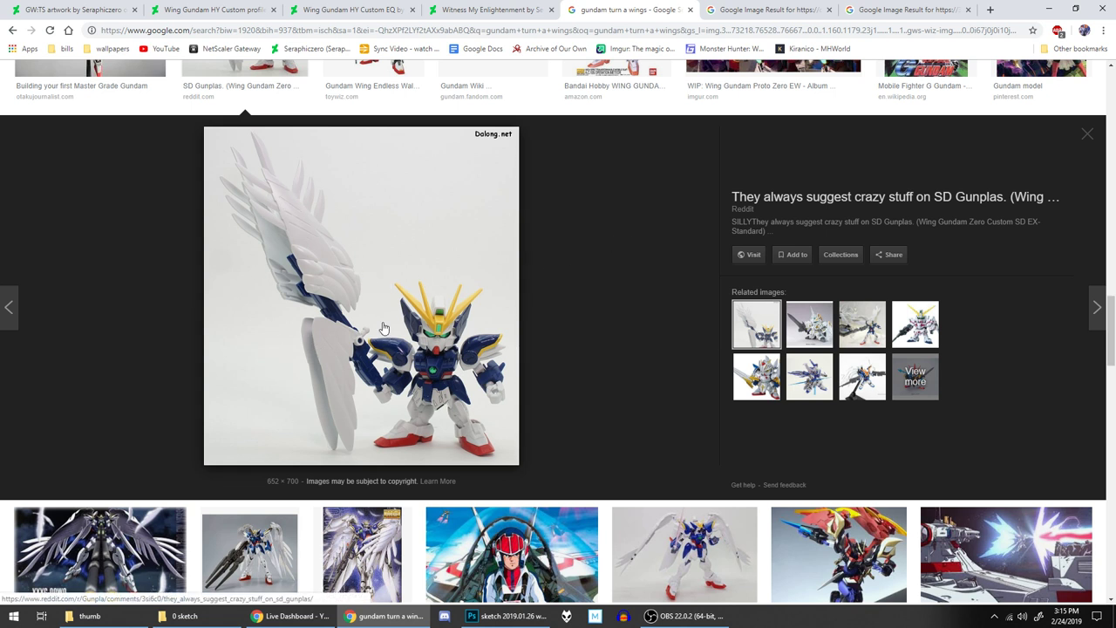
Step: Preview the WIP: Wing Gundam Proto Zero EW image from Imgur, examine the chest and shoulder armor, and close the preview
scroll(688, 276, "up", 2)
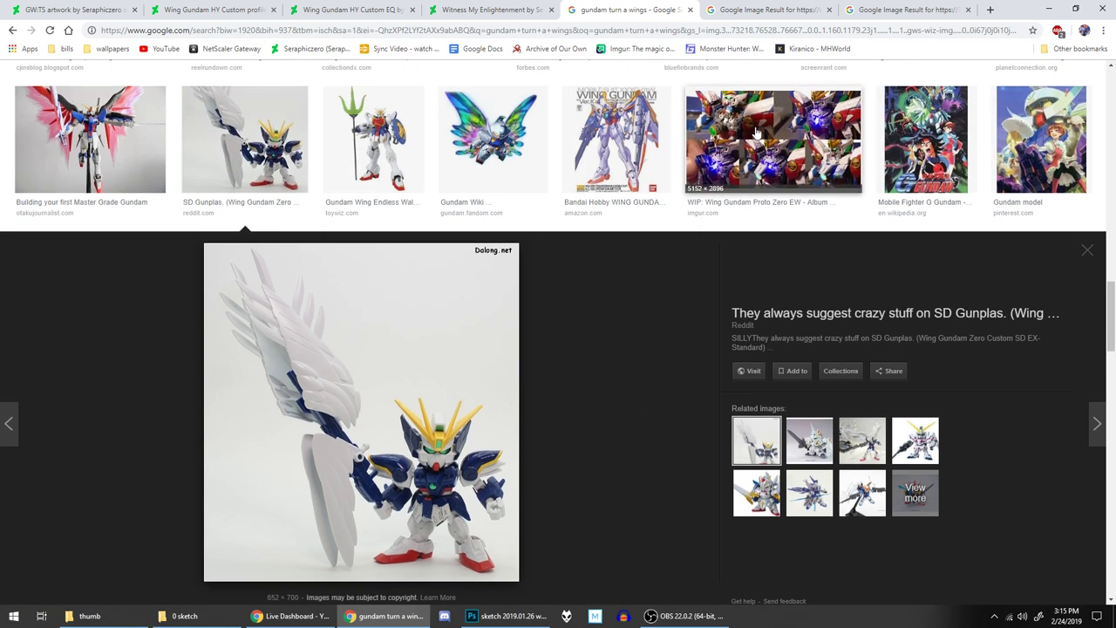
left_click(750, 157)
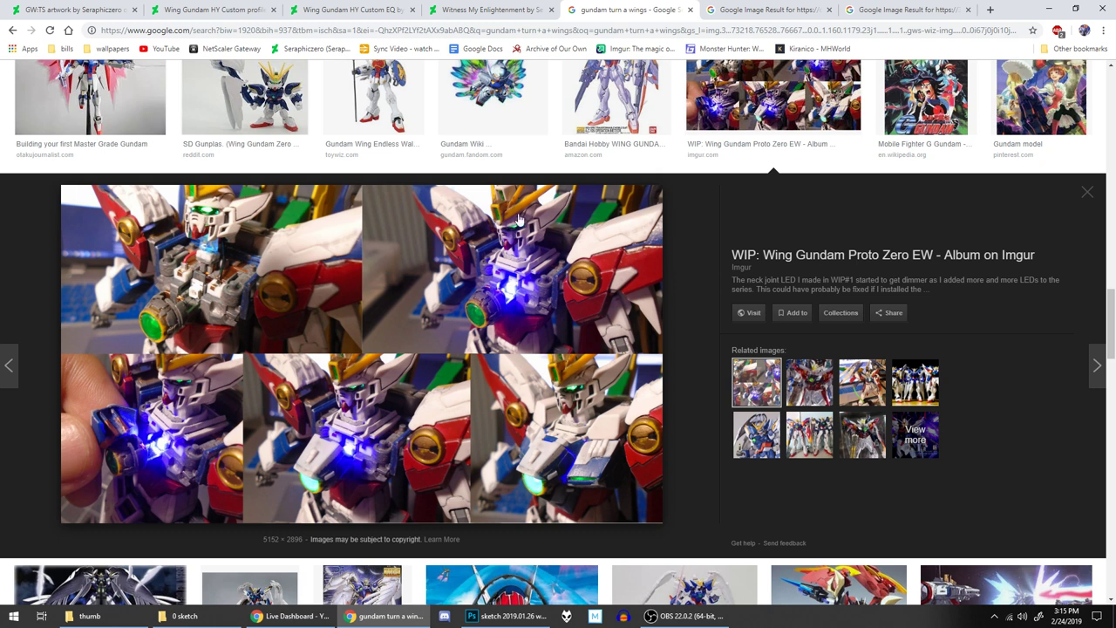
left_click(1087, 191)
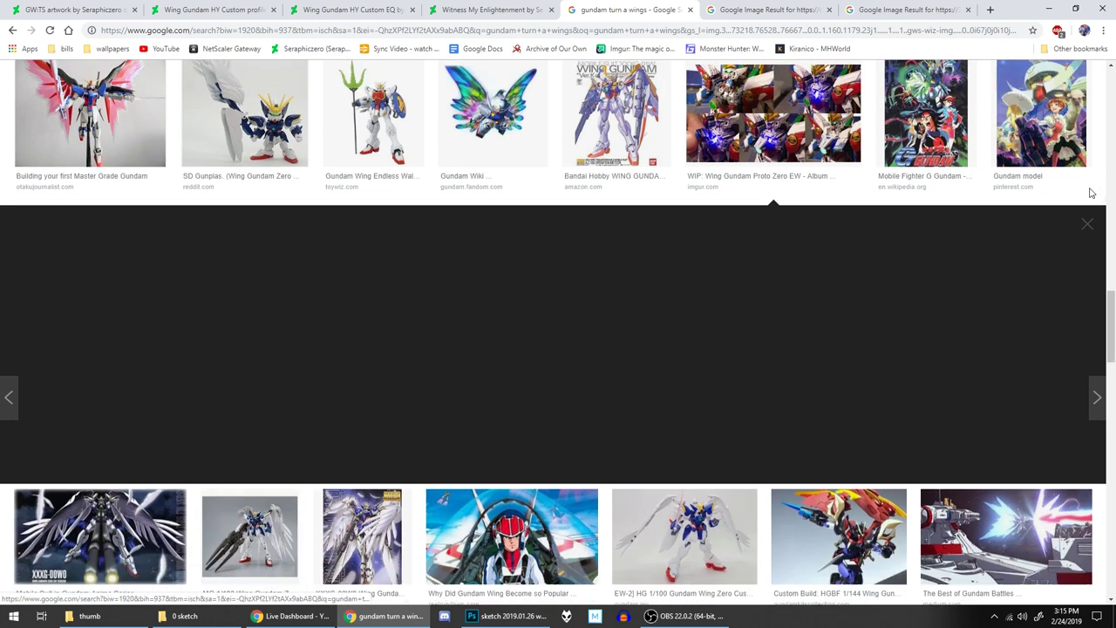
Step: Switch to Photoshop and draw heavier lines along the inner edge and upper inner corner of the front thigh armor on the legs layer
left_click(498, 618)
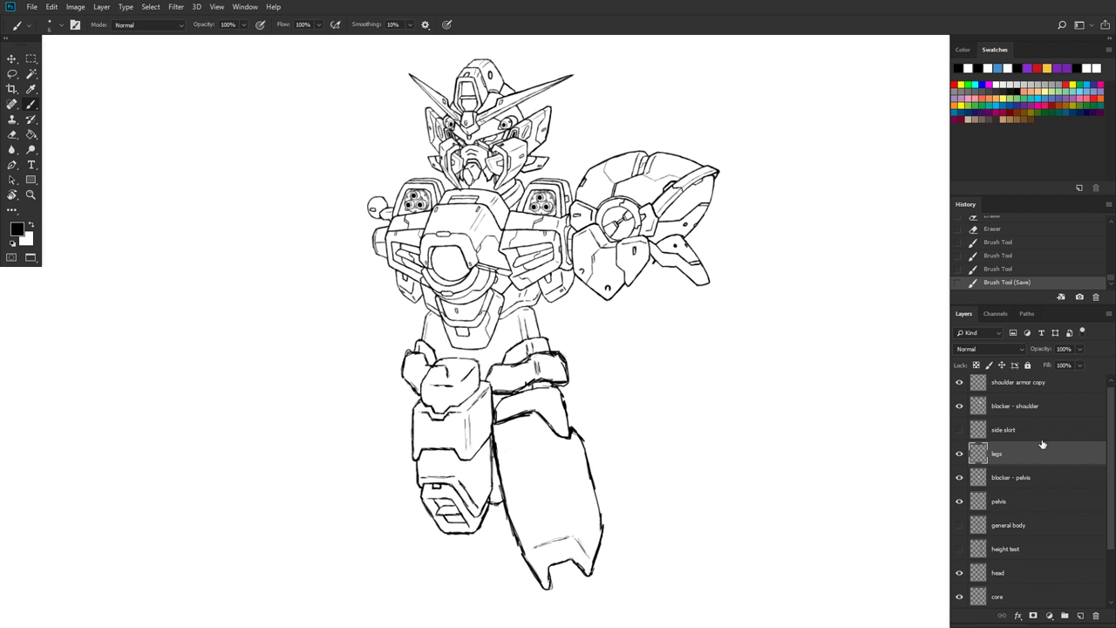
scroll(705, 368, "down", 2)
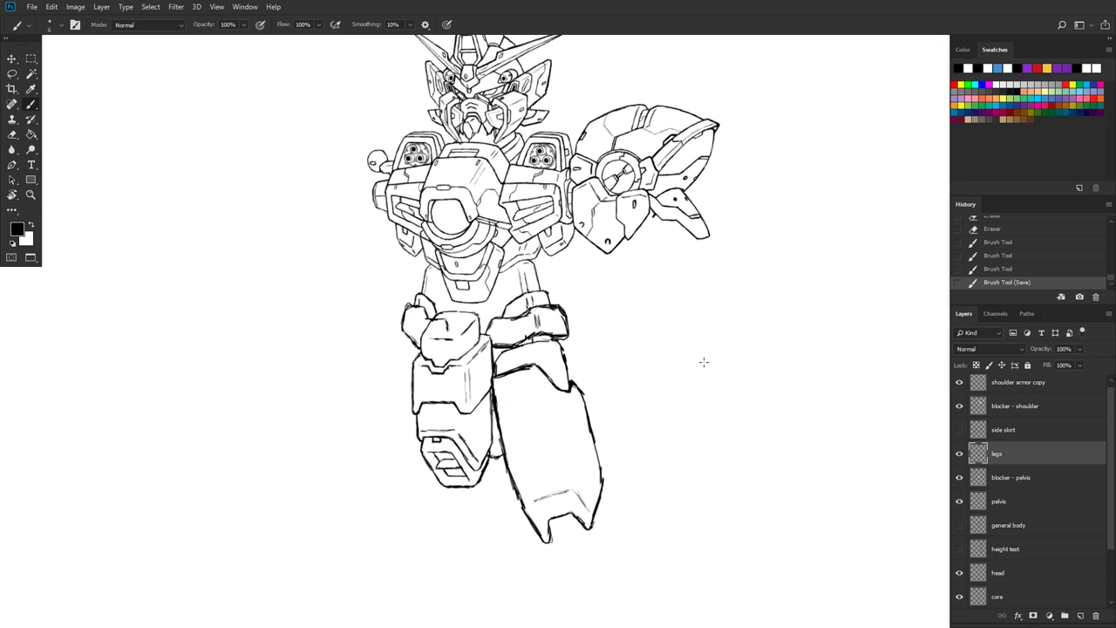
scroll(672, 356, "up", 2)
scroll(671, 359, "down", 2)
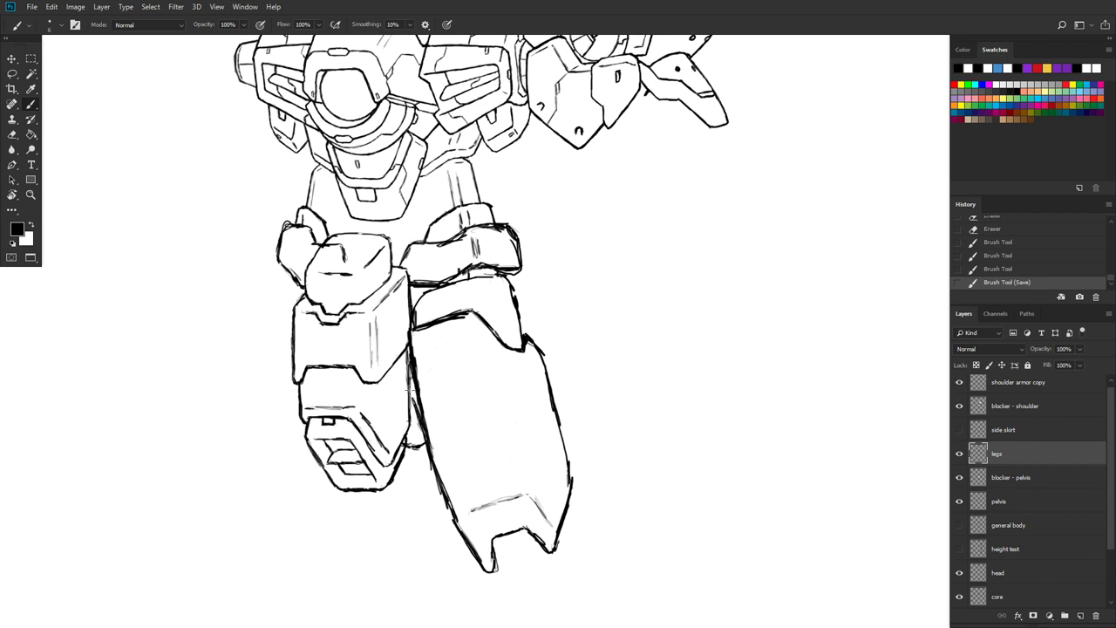
left_click(411, 404)
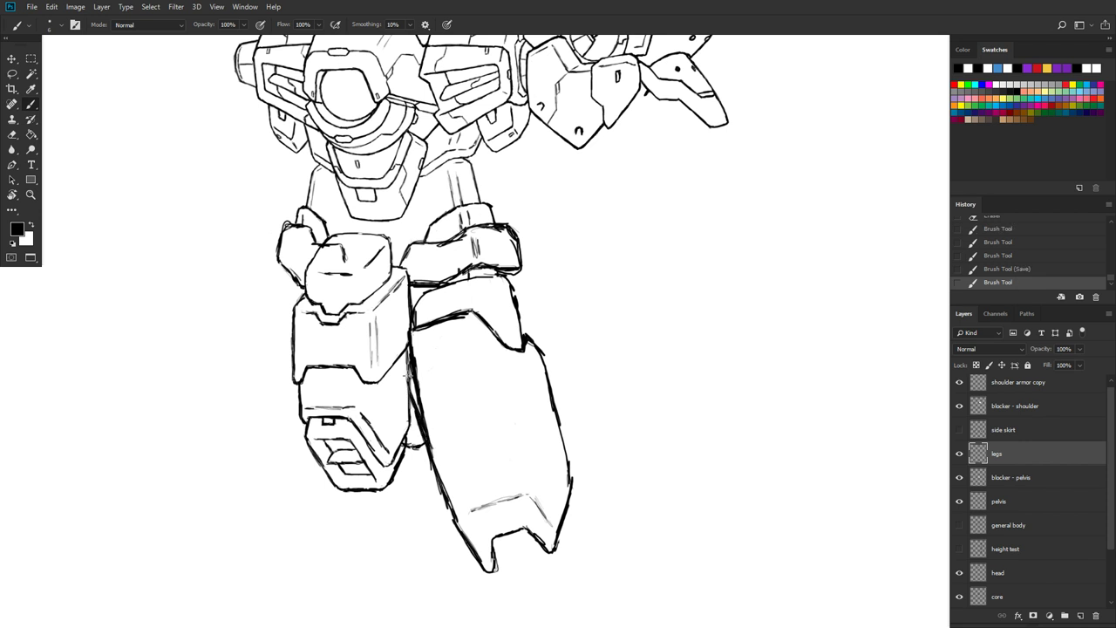
left_click(408, 331)
left_click(419, 319)
left_click(401, 337)
left_click_drag(424, 438, 452, 523)
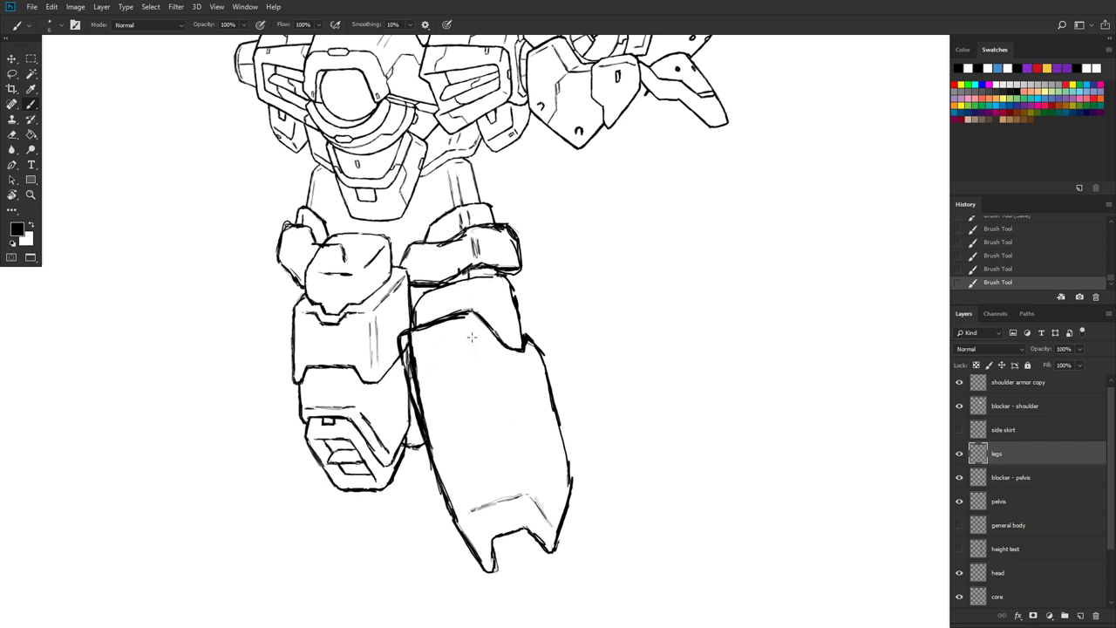
Step: Sketch a crease line down the middle of the front thigh armor and a narrow panel along its outer edge
mouse_move(471, 336)
left_mouse_down()
mouse_move(486, 383)
mouse_move(475, 347)
mouse_move(494, 418)
mouse_move(475, 346)
mouse_move(492, 417)
left_mouse_up()
left_click_drag(476, 355, 489, 409)
mouse_move(497, 428)
left_mouse_down()
mouse_move(509, 457)
mouse_move(501, 439)
mouse_move(508, 448)
left_mouse_up()
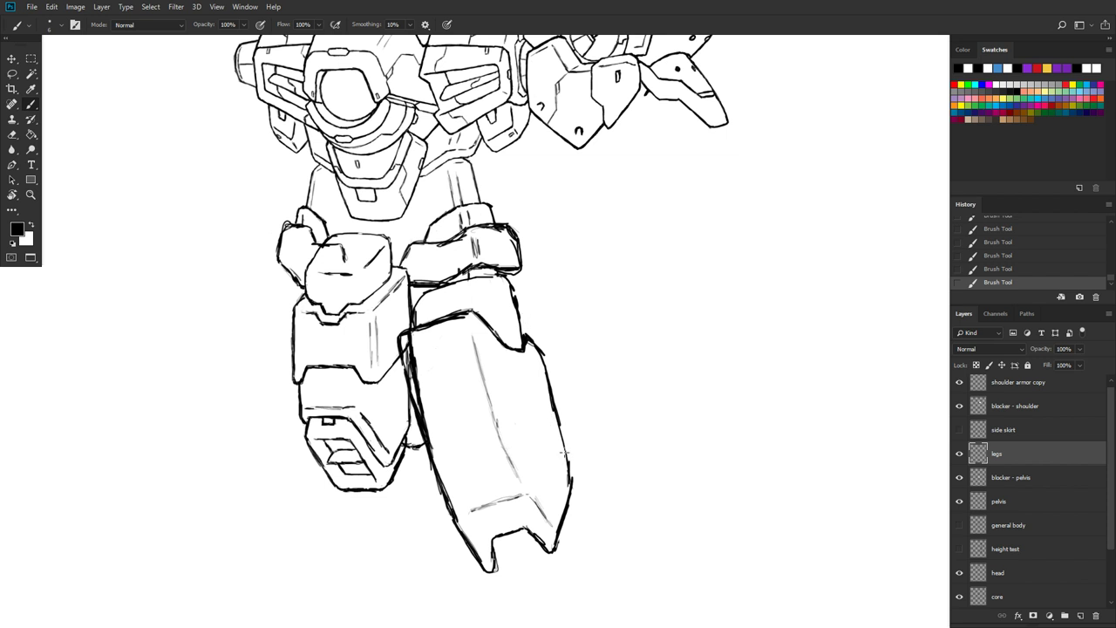
mouse_move(563, 454)
left_mouse_down()
mouse_move(571, 479)
mouse_move(568, 462)
left_mouse_up()
mouse_move(523, 354)
left_mouse_down()
mouse_move(540, 418)
mouse_move(568, 436)
mouse_move(570, 459)
mouse_move(556, 429)
left_mouse_up()
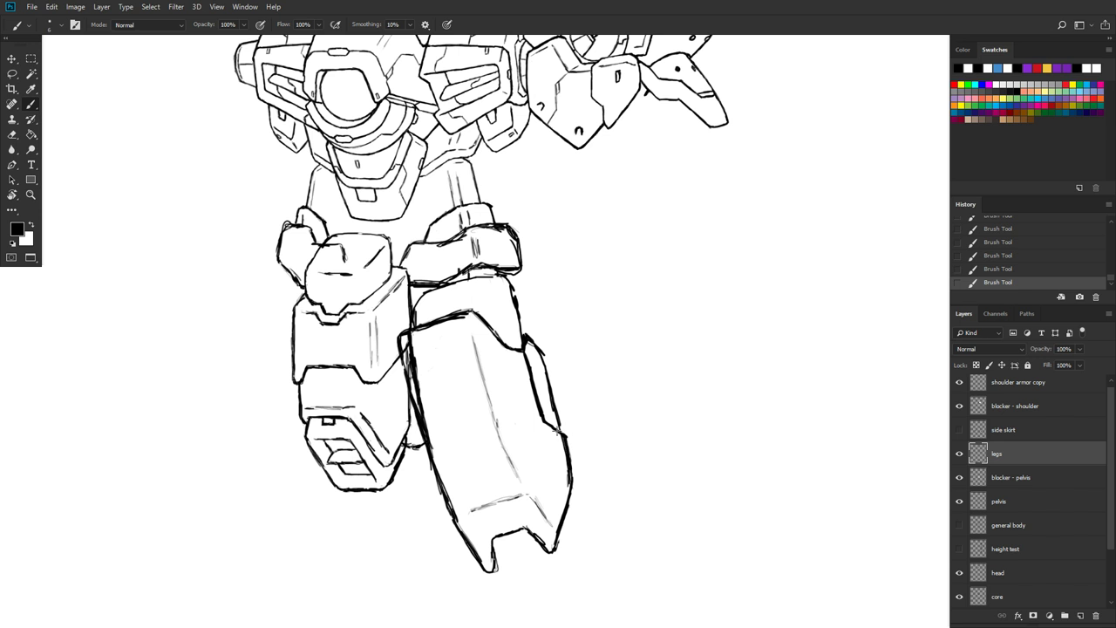
Step: Erase the overlapping lines inside the front thigh armor's upper inner edge and save the drawing
key("e")
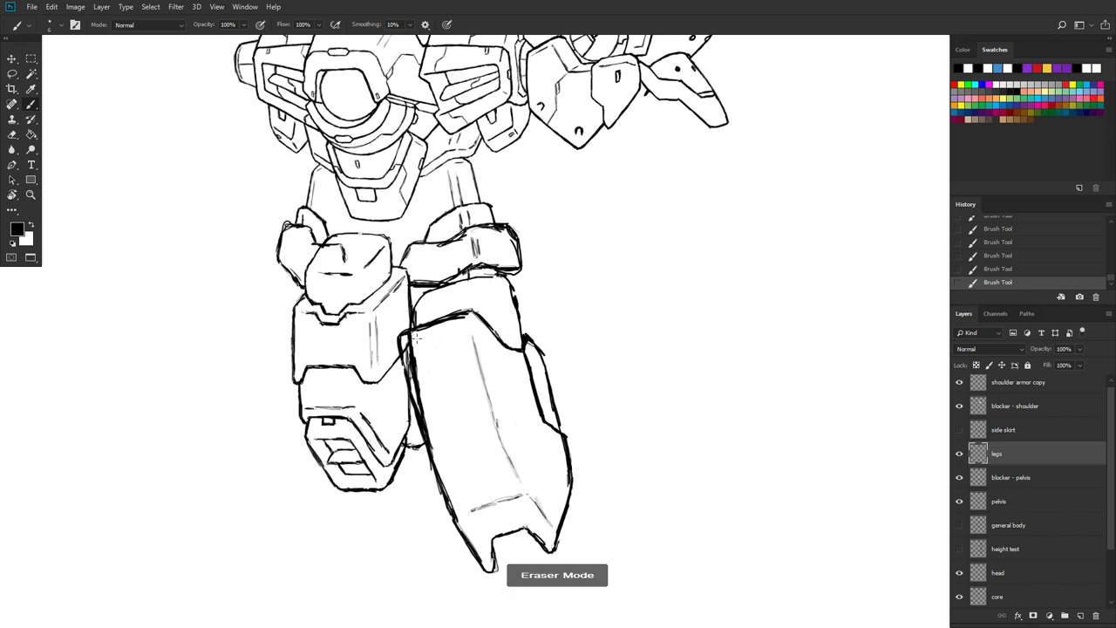
mouse_move(407, 339)
left_mouse_down()
mouse_move(425, 419)
mouse_move(414, 366)
left_mouse_up()
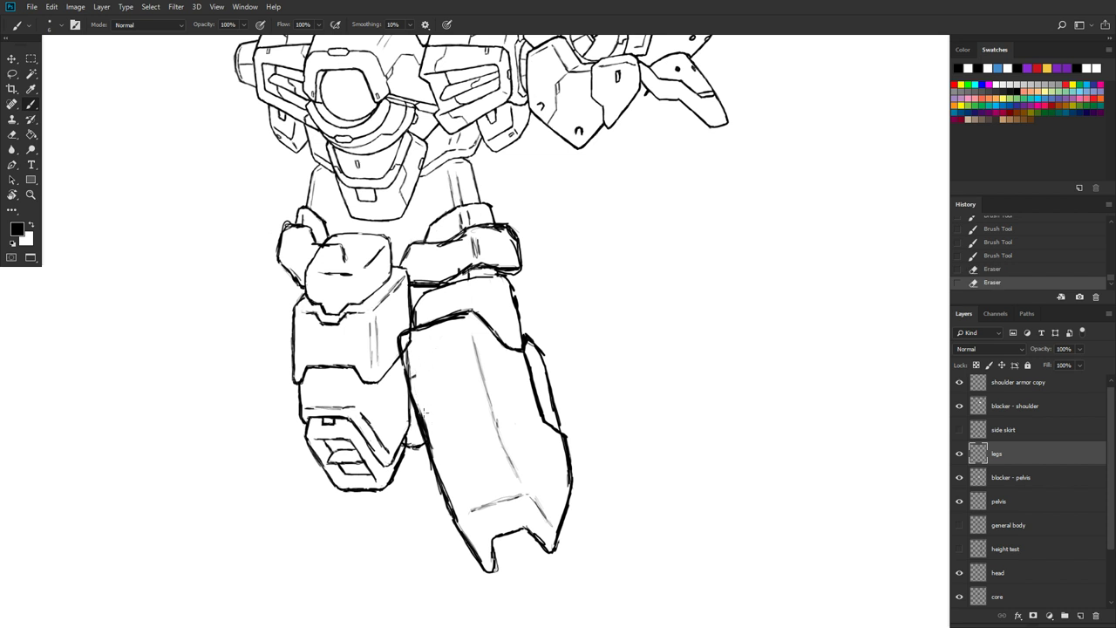
left_click(417, 390)
key("b")
scroll(564, 344, "up", 3)
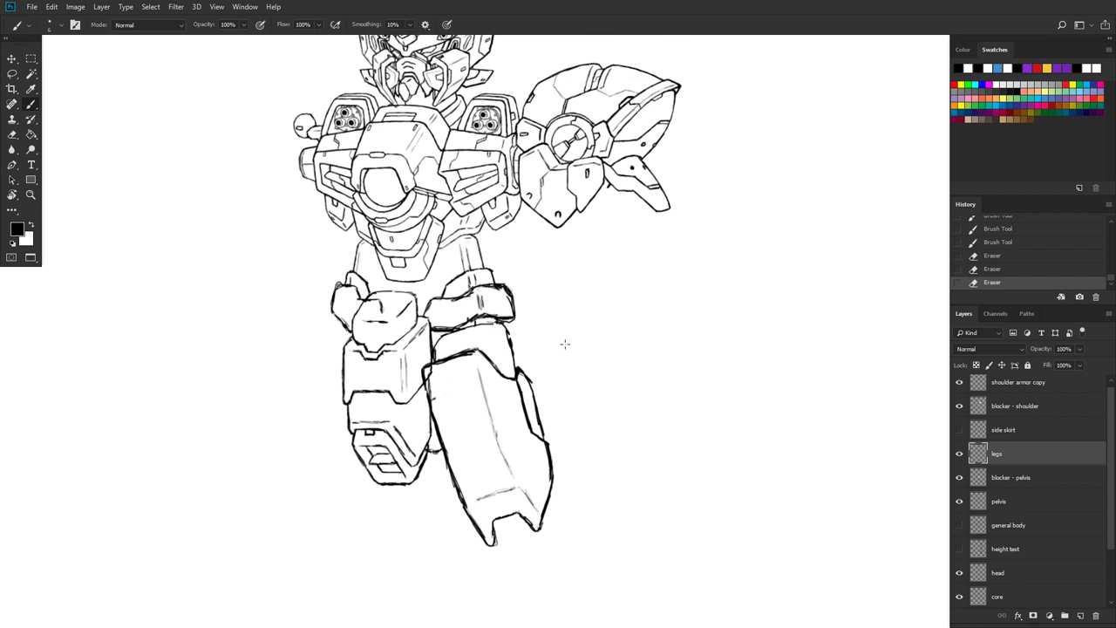
scroll(585, 334, "down", 1)
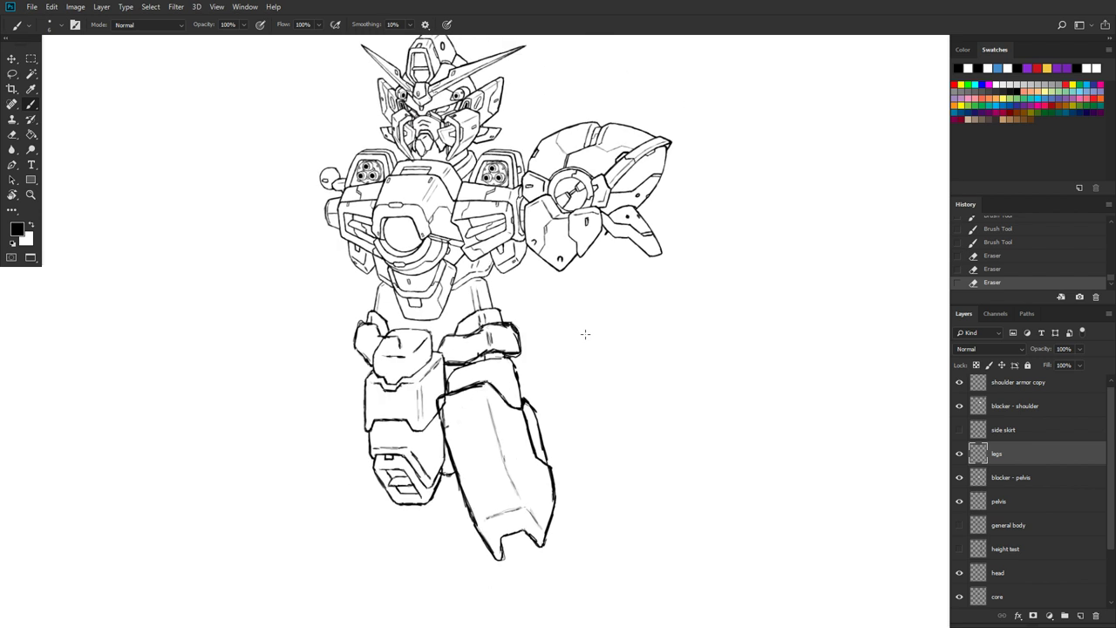
key("ctrl+s")
scroll(605, 299, "up", 1)
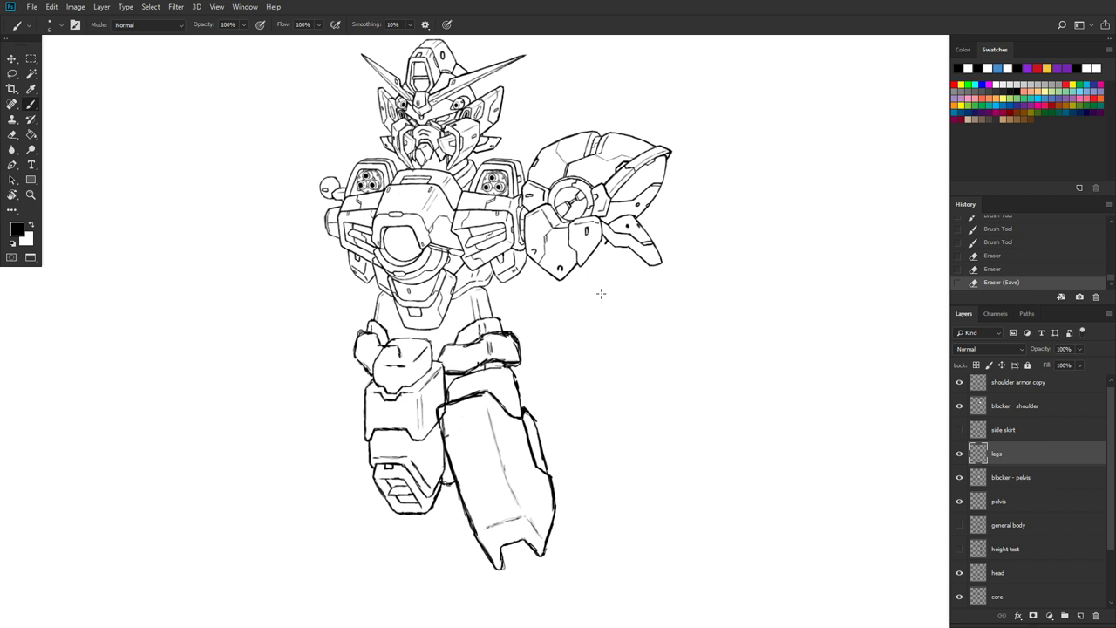
scroll(601, 293, "down", 1)
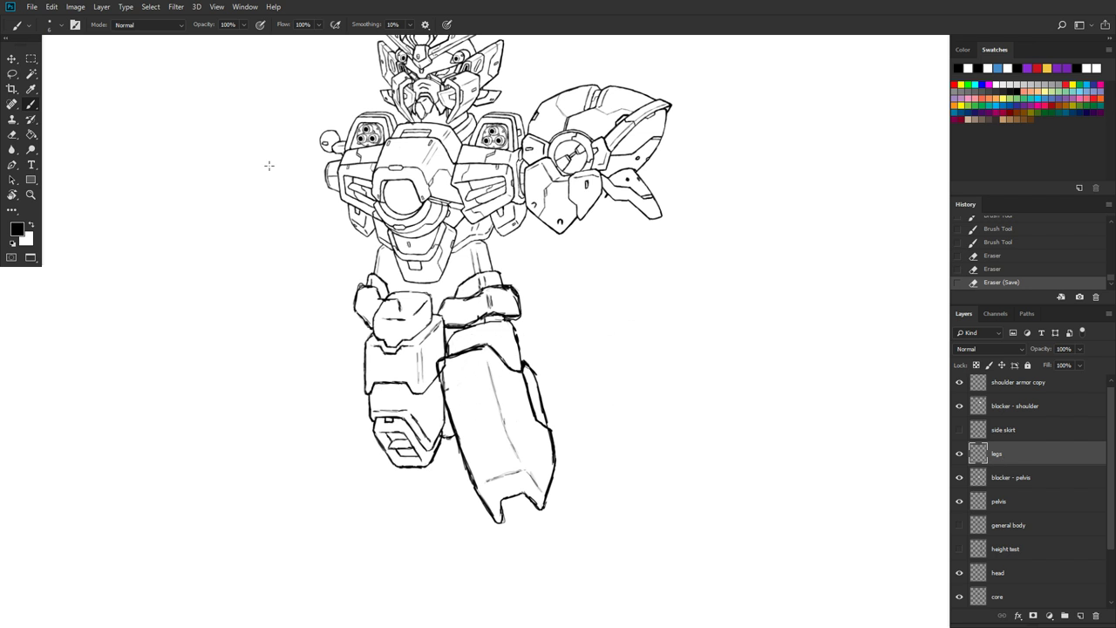
Step: Nudge the legs layer slightly to the right and down relative to the torso
left_click(12, 59)
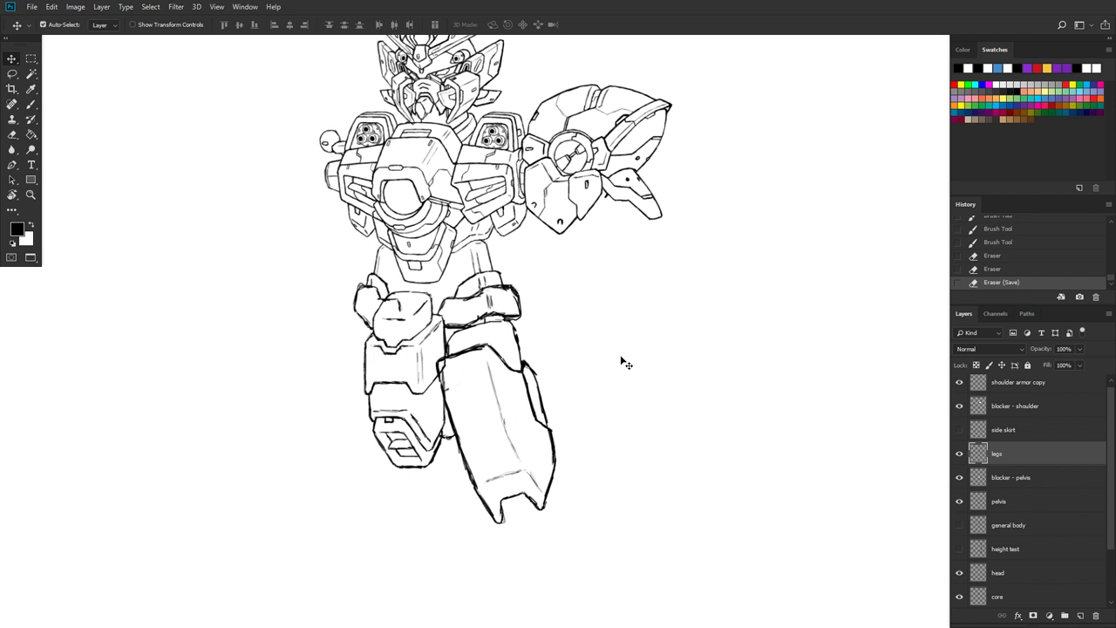
key("Right")
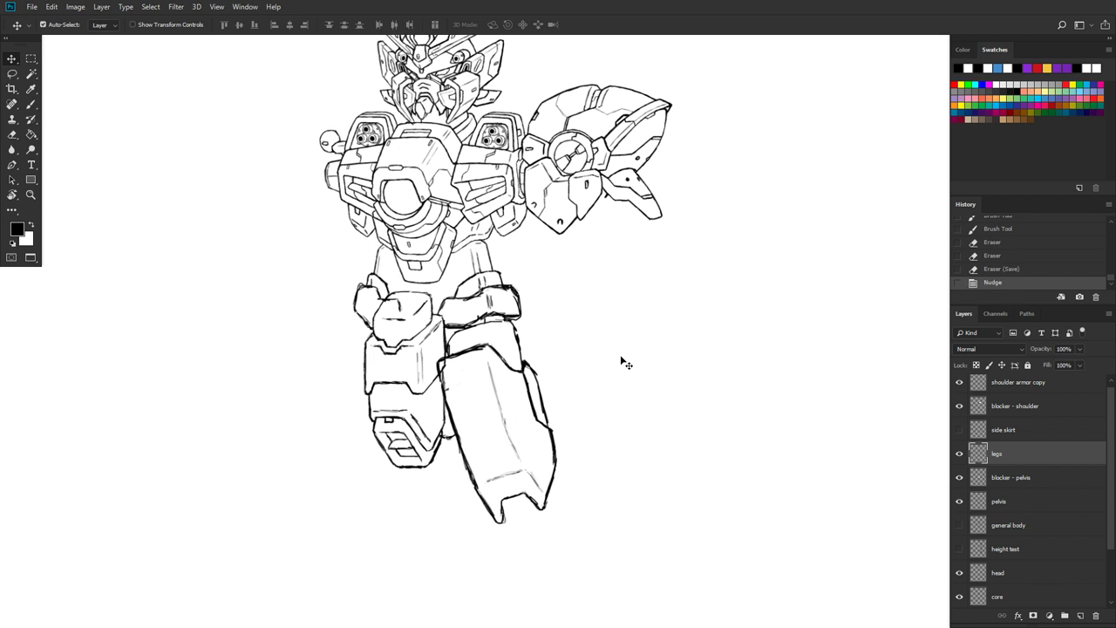
key("Right")
key("Right")
key("Right")
key("Right")
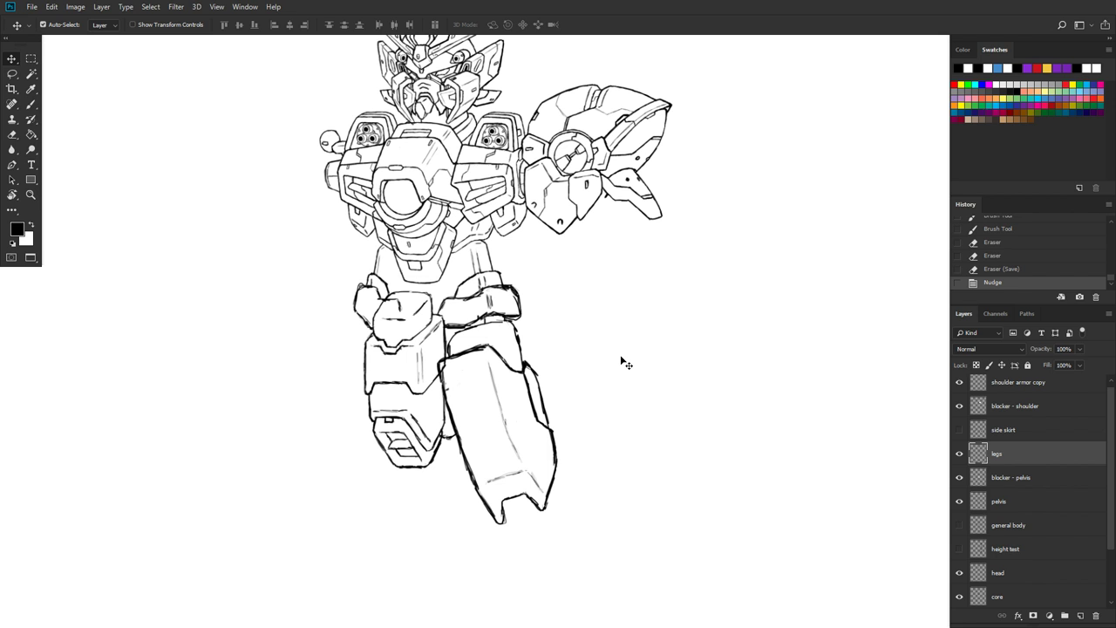
key("Down")
key("Down")
key("Down")
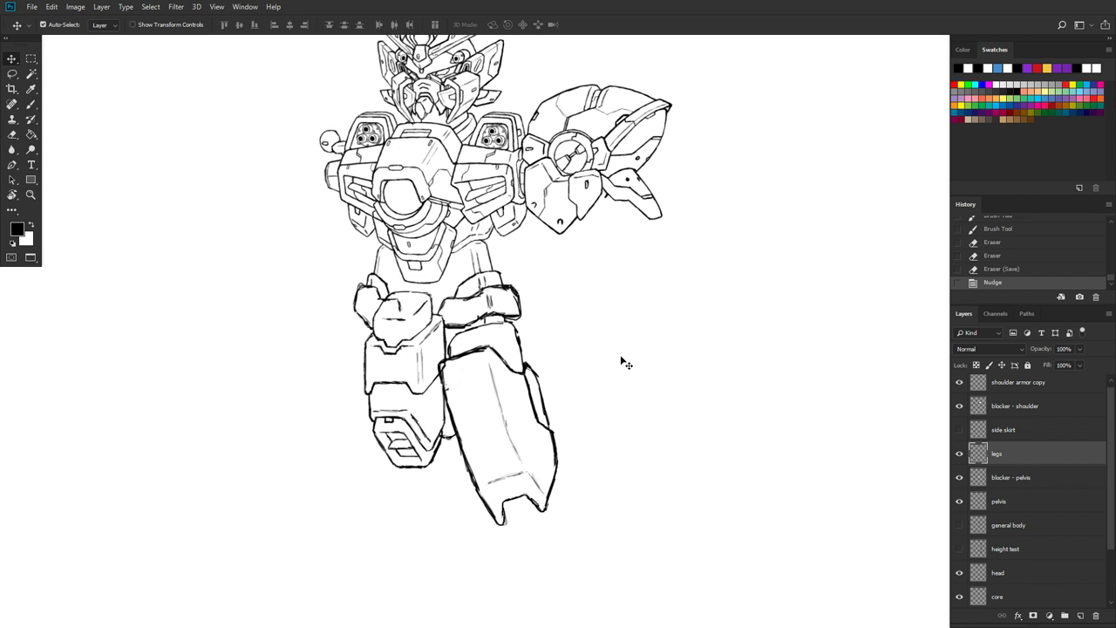
key("Right")
key("Right")
key("Right")
key("Right")
Step: Set the Eraser to a small brush tip and save the drawing
left_click(29, 120)
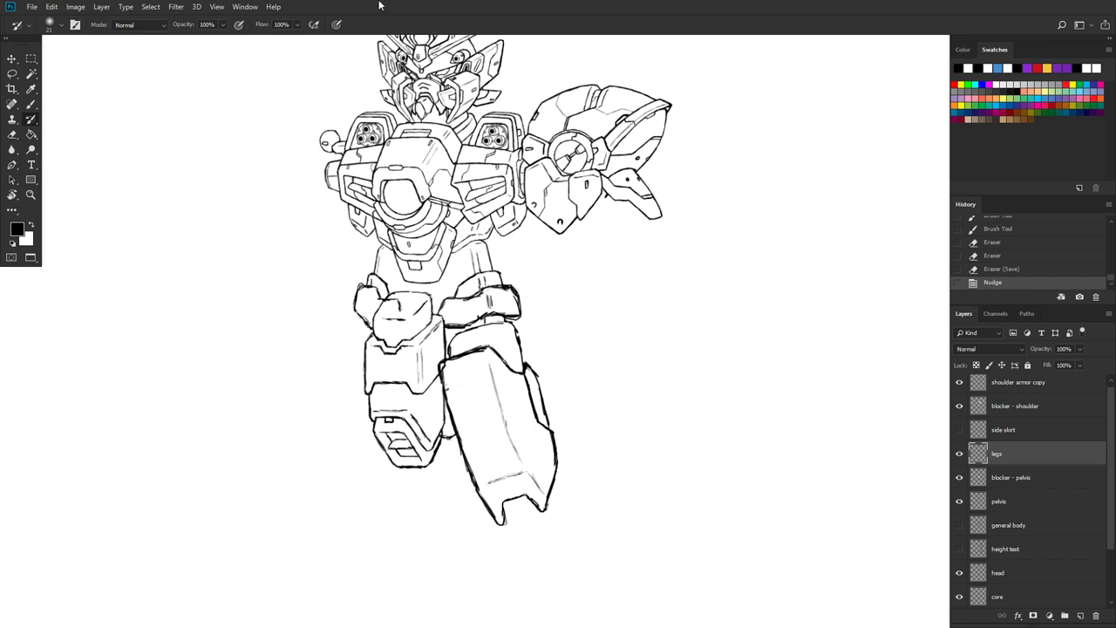
left_click(59, 26)
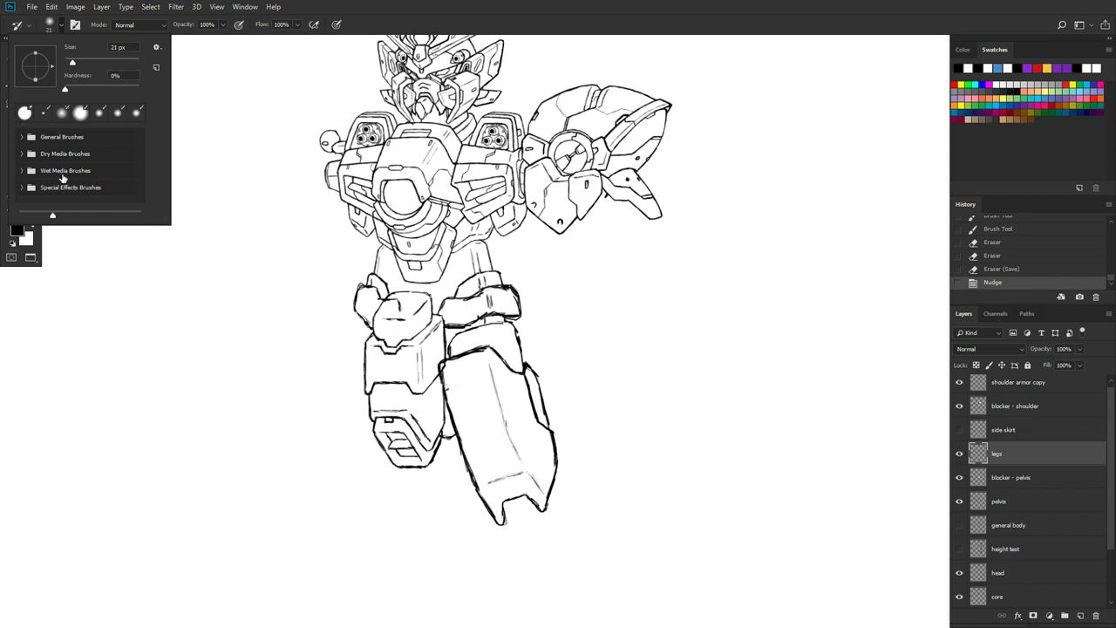
scroll(100, 167, "up", 1)
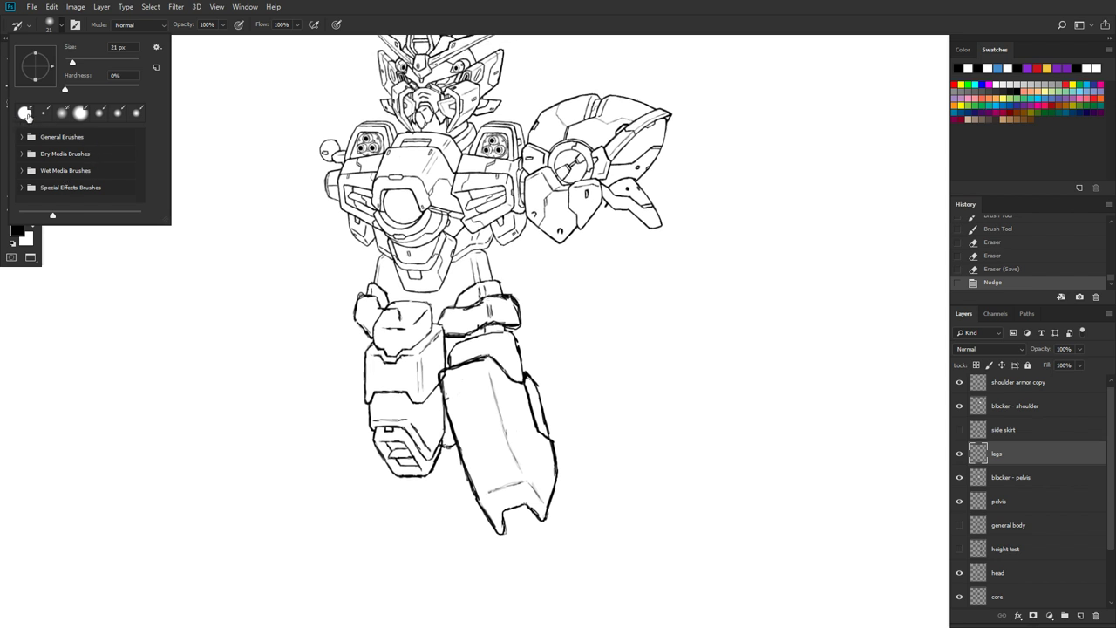
key("e")
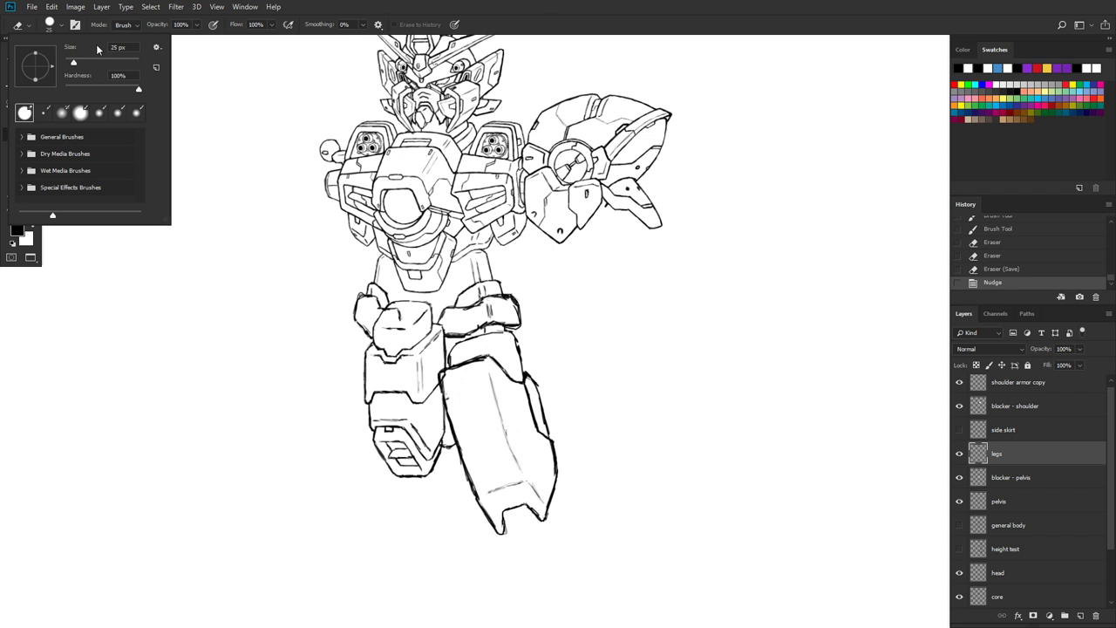
left_click(52, 28)
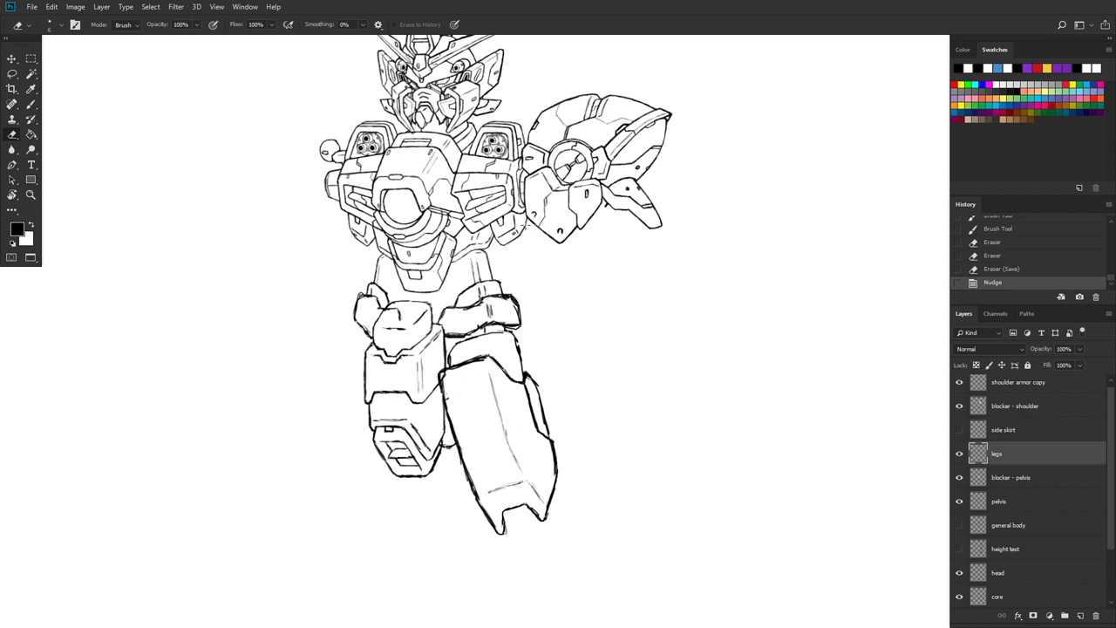
key("ctrl+s")
Step: Show the general body layer, toggling it off and on to compare the full-figure rough with the refined legs
scroll(683, 259, "down", 3)
scroll(683, 259, "down", 4)
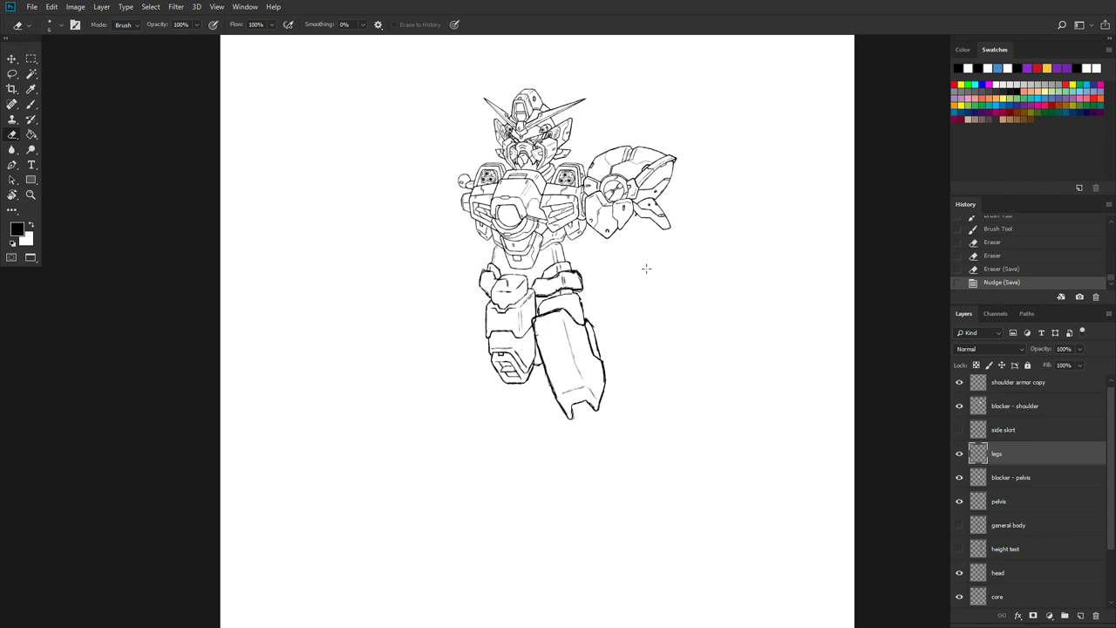
scroll(649, 258, "up", 1)
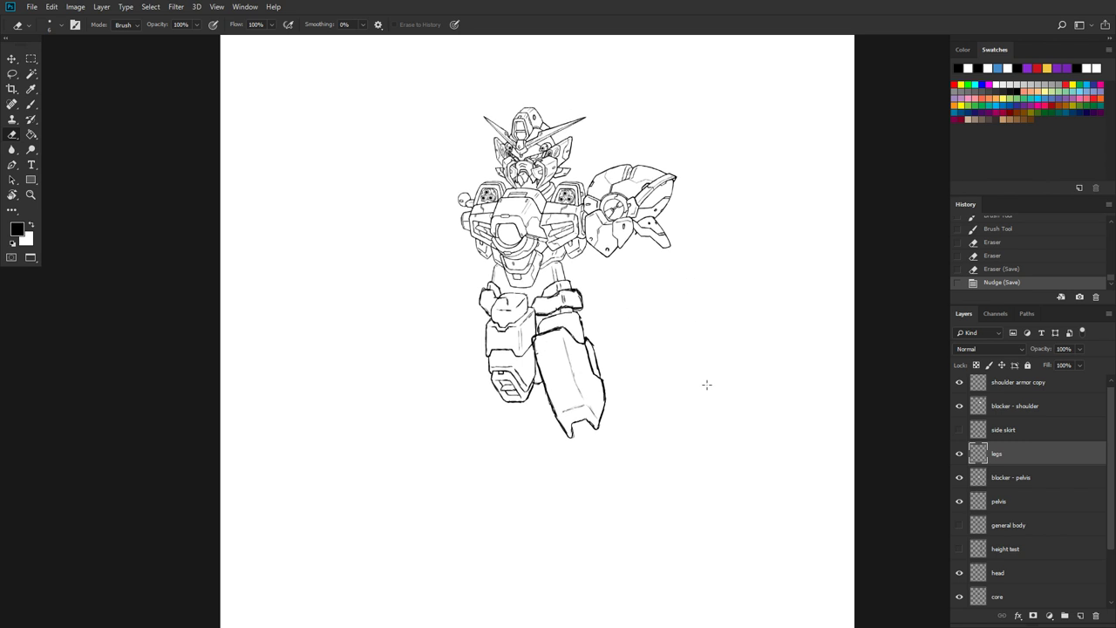
scroll(575, 474, "down", 2)
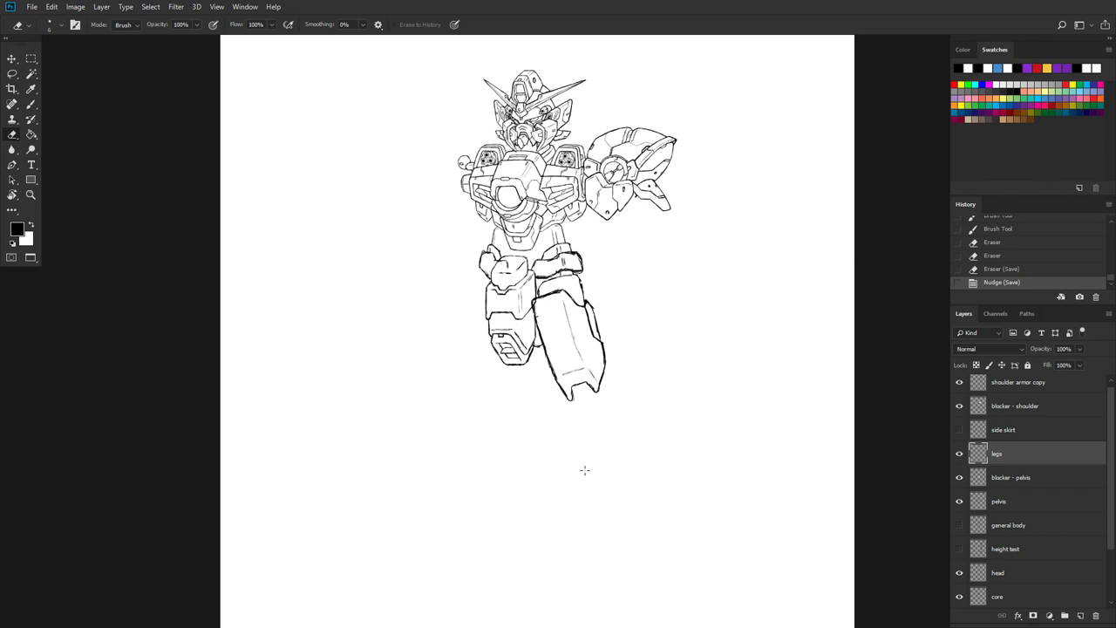
scroll(618, 500, "down", 2)
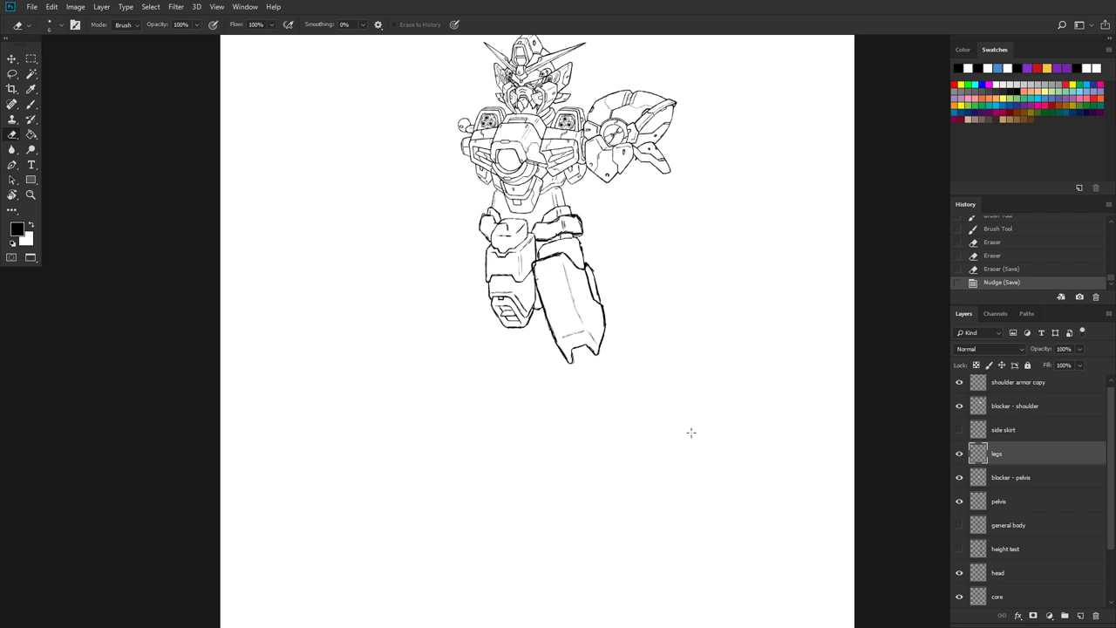
left_click(959, 525)
left_click(956, 526)
left_click(958, 525)
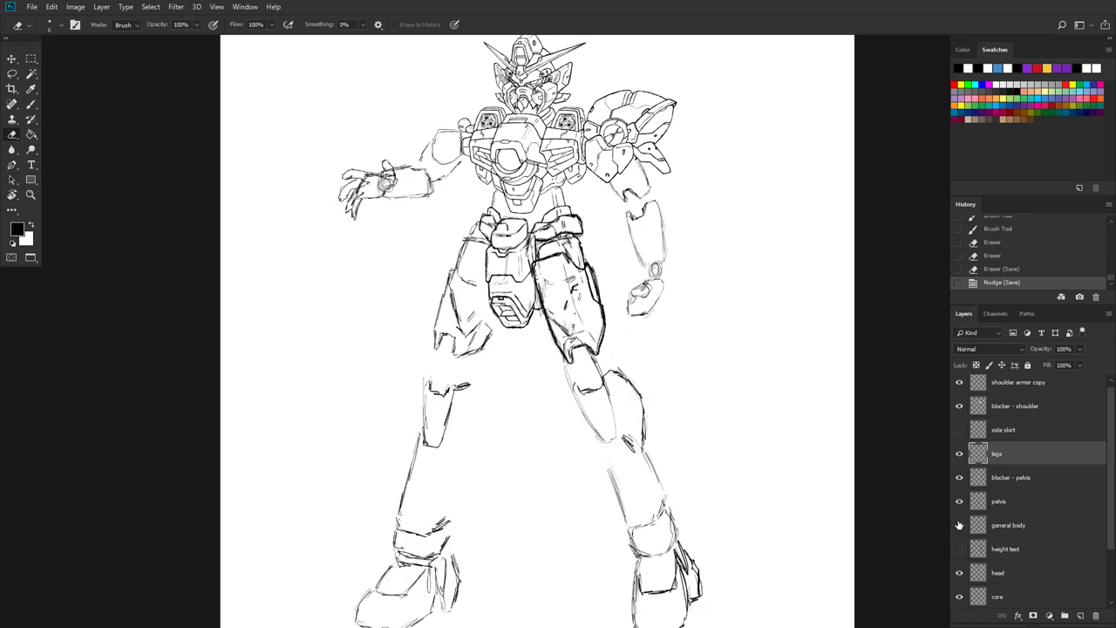
left_click(958, 525)
left_click(958, 525)
scroll(704, 310, "down", 3)
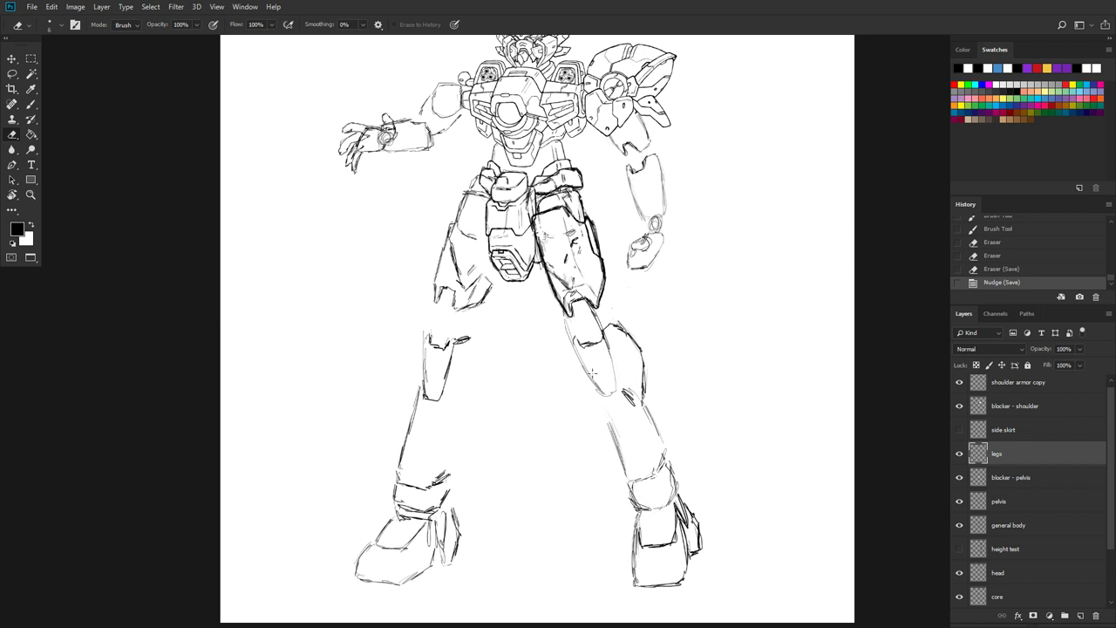
scroll(705, 410, "down", 2)
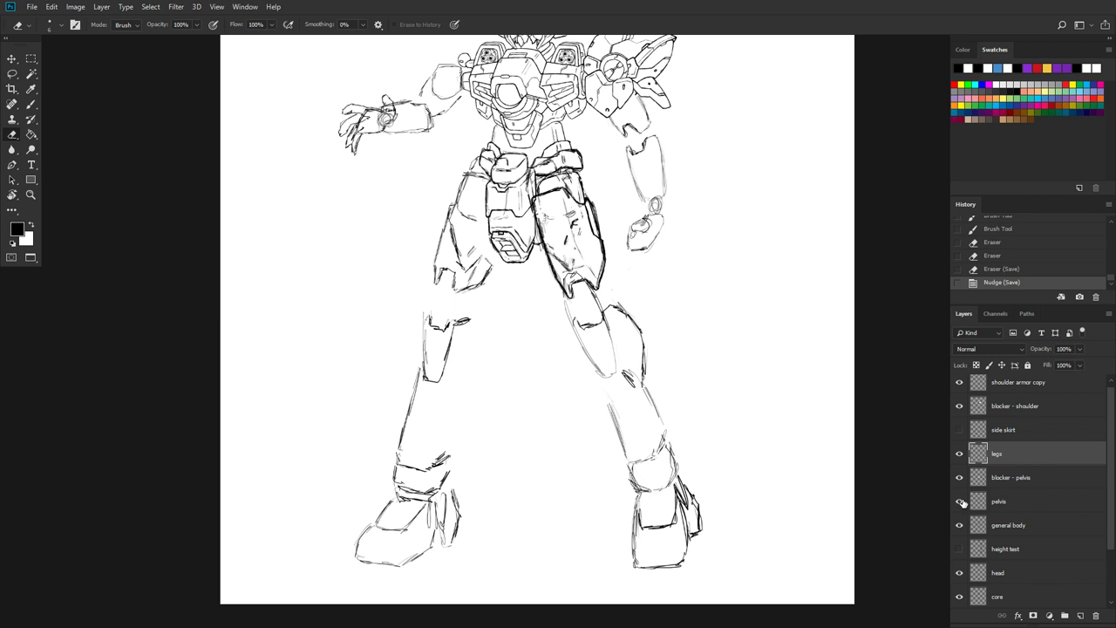
left_click(960, 525)
left_click(961, 525)
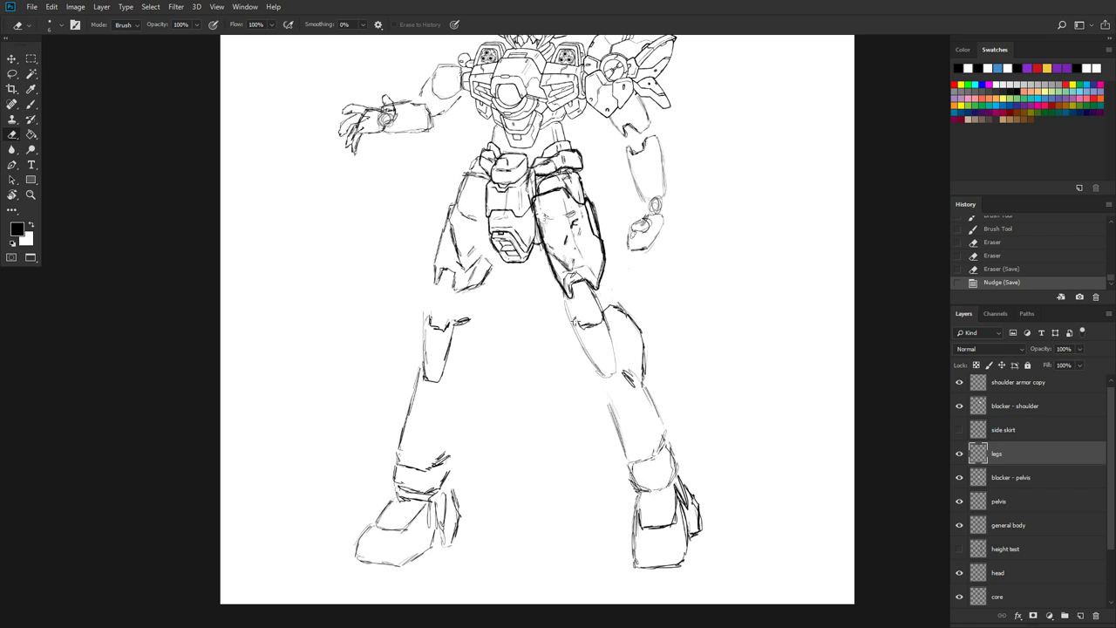
Step: Erase stray marks on the front leg's knee joint and redraw its notched upper edge in darker brush lines
left_click_drag(577, 319, 580, 321)
left_click(31, 106)
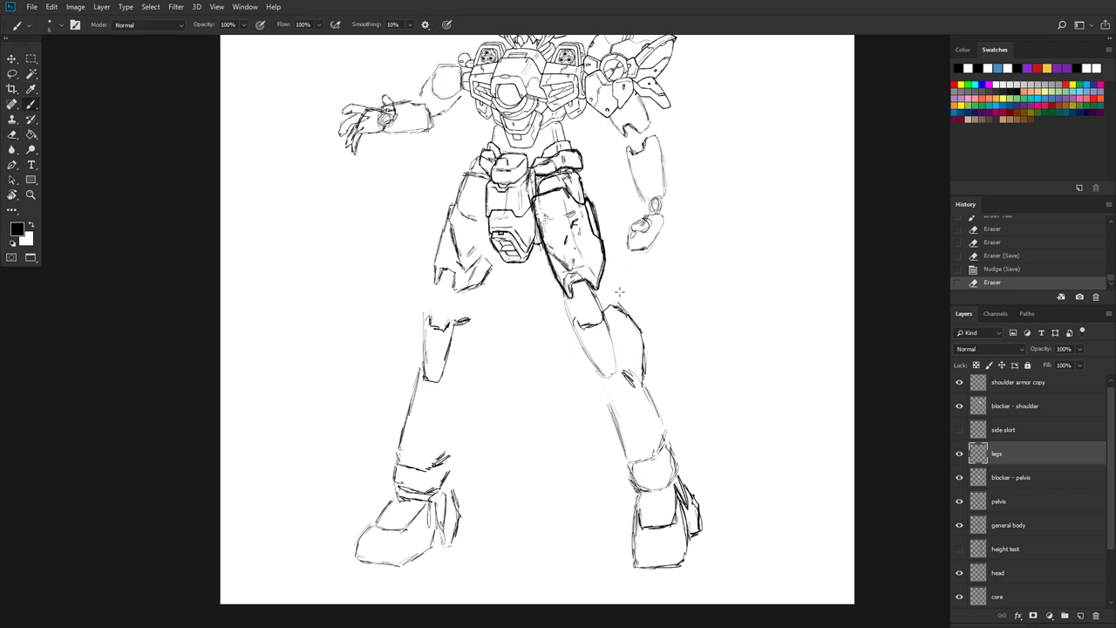
mouse_move(572, 319)
left_mouse_down()
mouse_move(600, 325)
mouse_move(612, 302)
mouse_move(571, 327)
left_mouse_up()
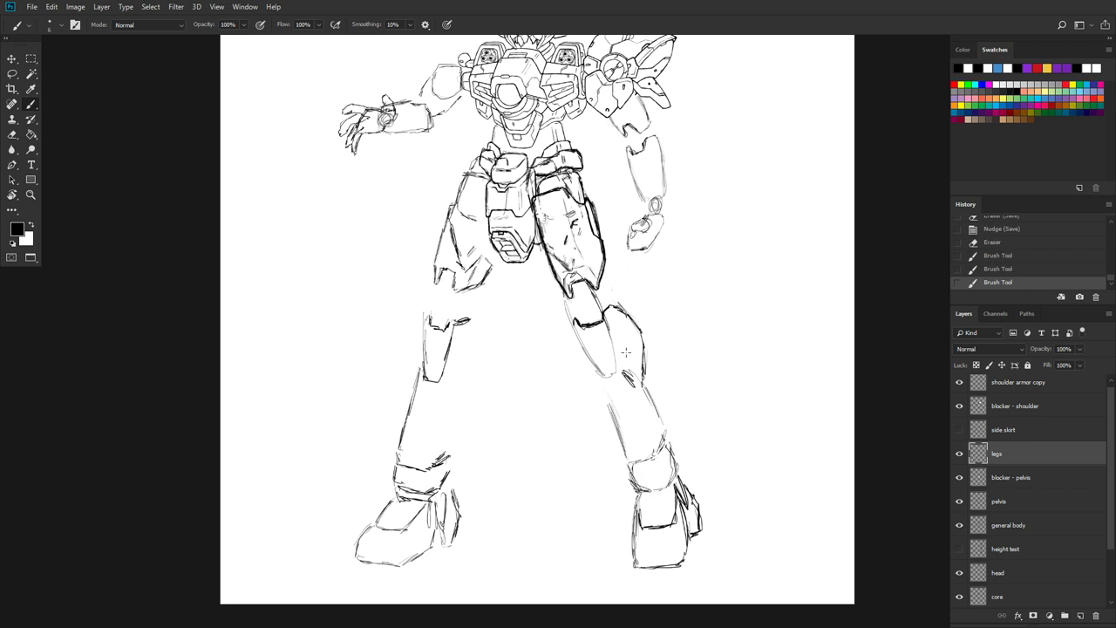
Step: Darken the outlines of the front leg's outer knee armor and the shin down to the ankle
left_click_drag(624, 373, 640, 383)
mouse_move(610, 305)
left_mouse_down()
mouse_move(646, 334)
mouse_move(642, 383)
left_mouse_up()
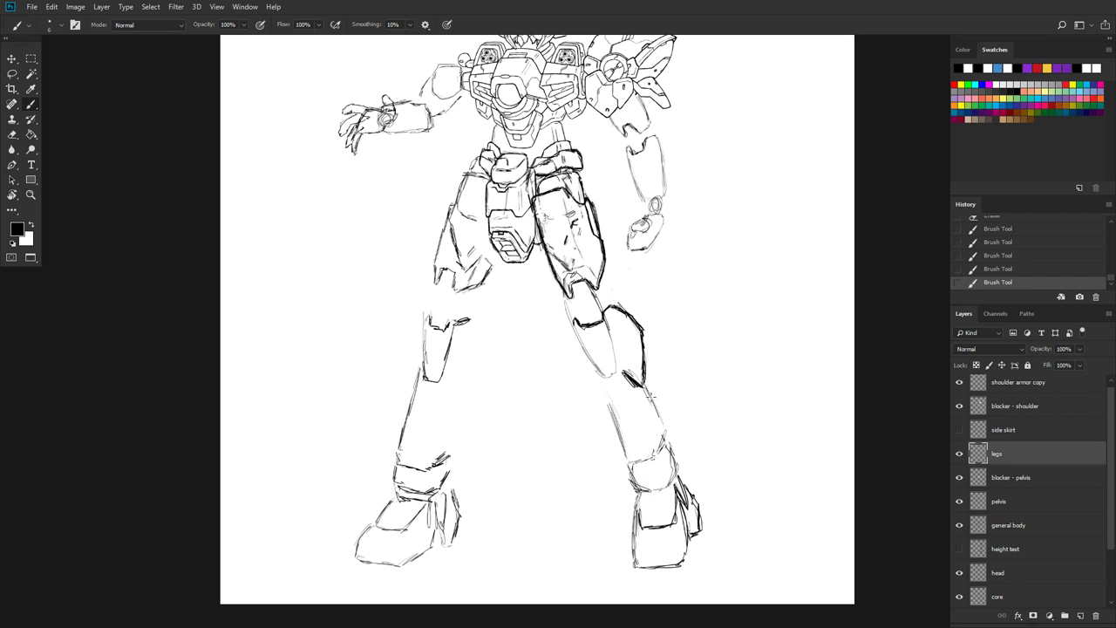
mouse_move(650, 398)
left_mouse_down()
mouse_move(670, 437)
mouse_move(659, 412)
left_mouse_up()
mouse_move(608, 405)
left_mouse_down()
mouse_move(629, 463)
mouse_move(659, 453)
mouse_move(622, 453)
left_mouse_up()
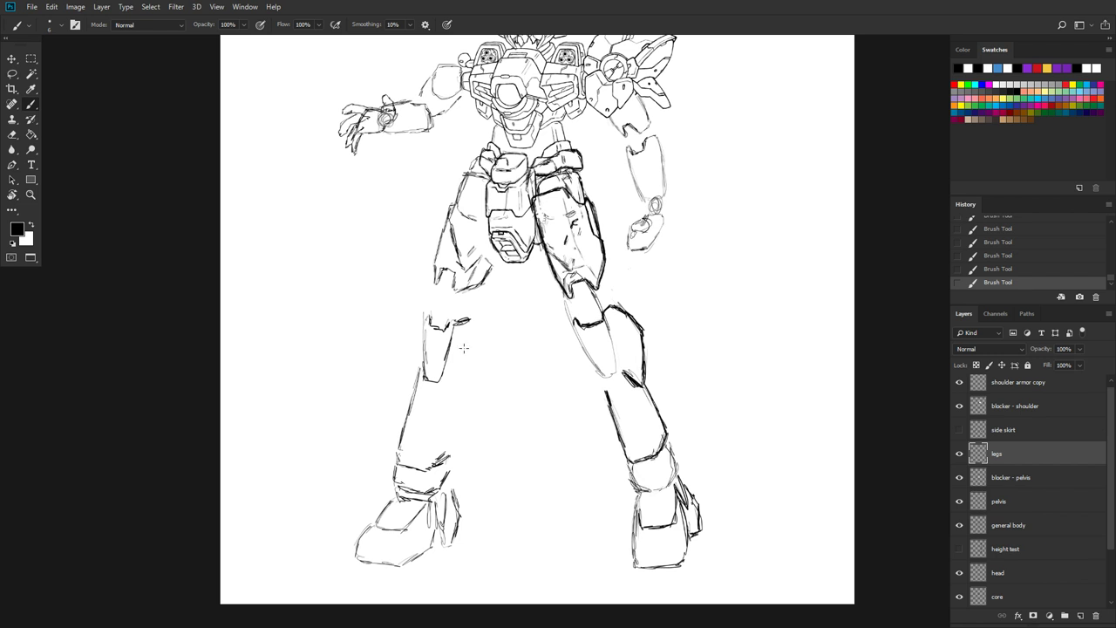
Step: Switch to Chrome and examine the leg design in the Wing Gundam HY Custom profile, equipment sheet and Witness My Enlightenment artworks
key("super")
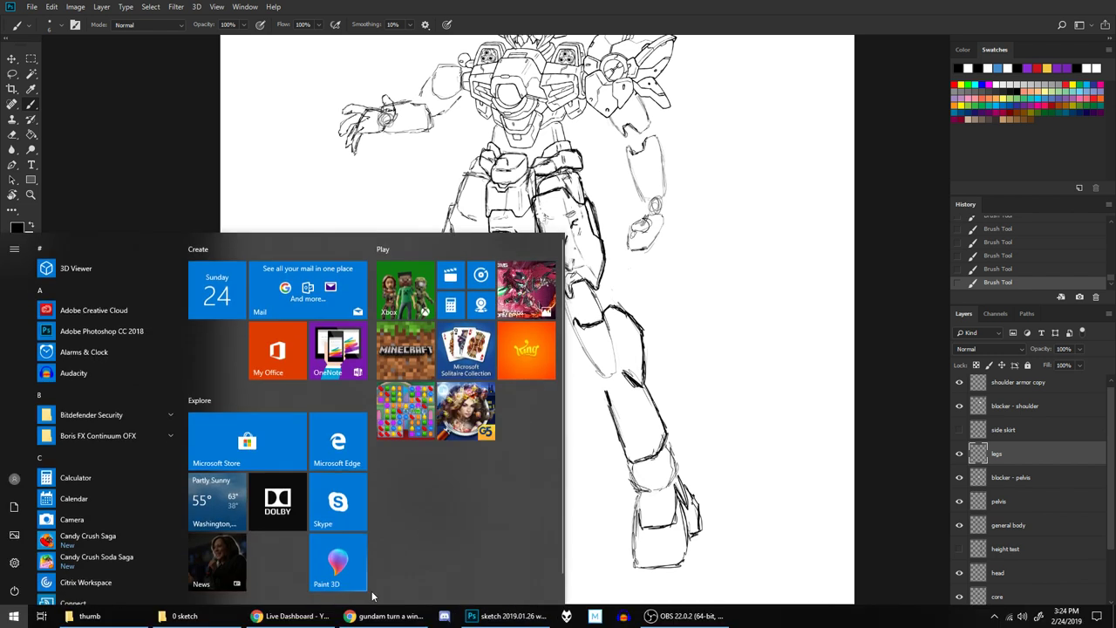
left_click(367, 624)
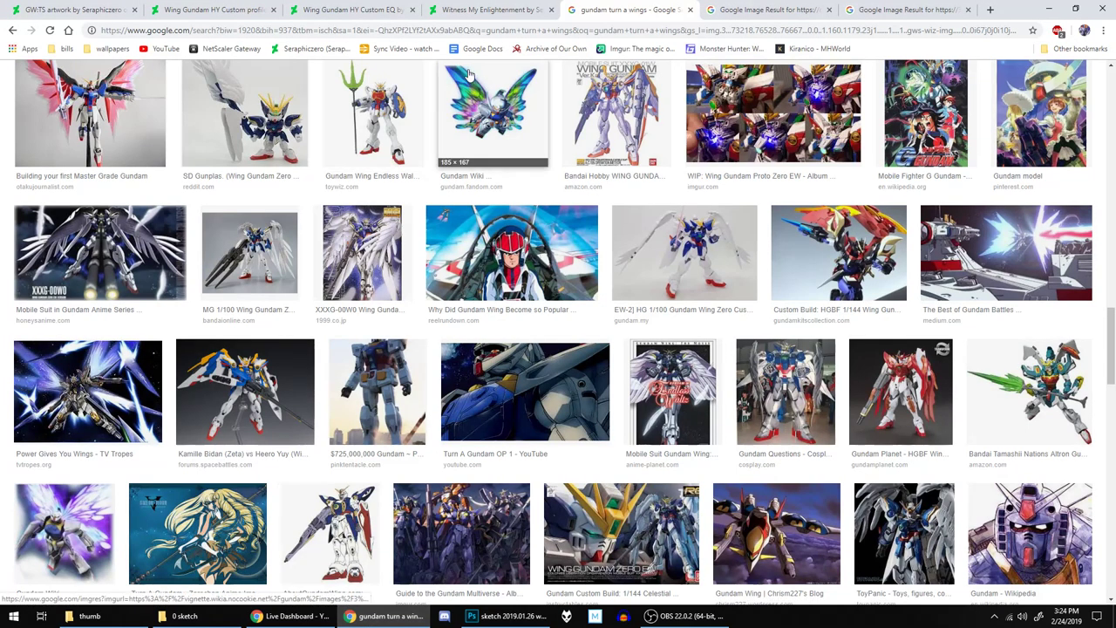
left_click(442, 6)
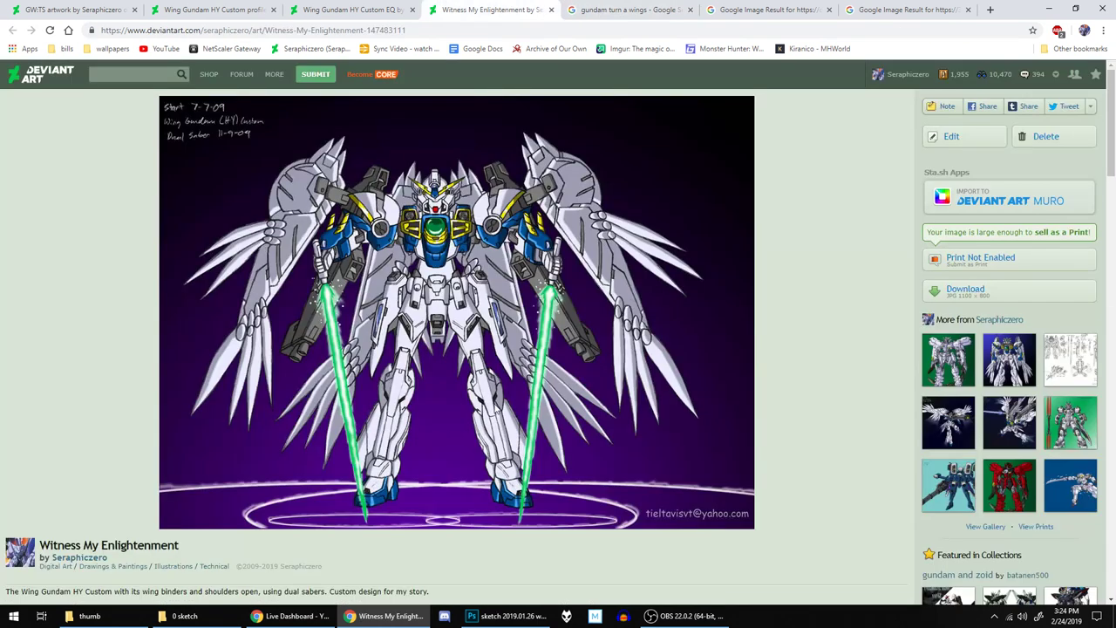
left_click(368, 5)
left_click(228, 6)
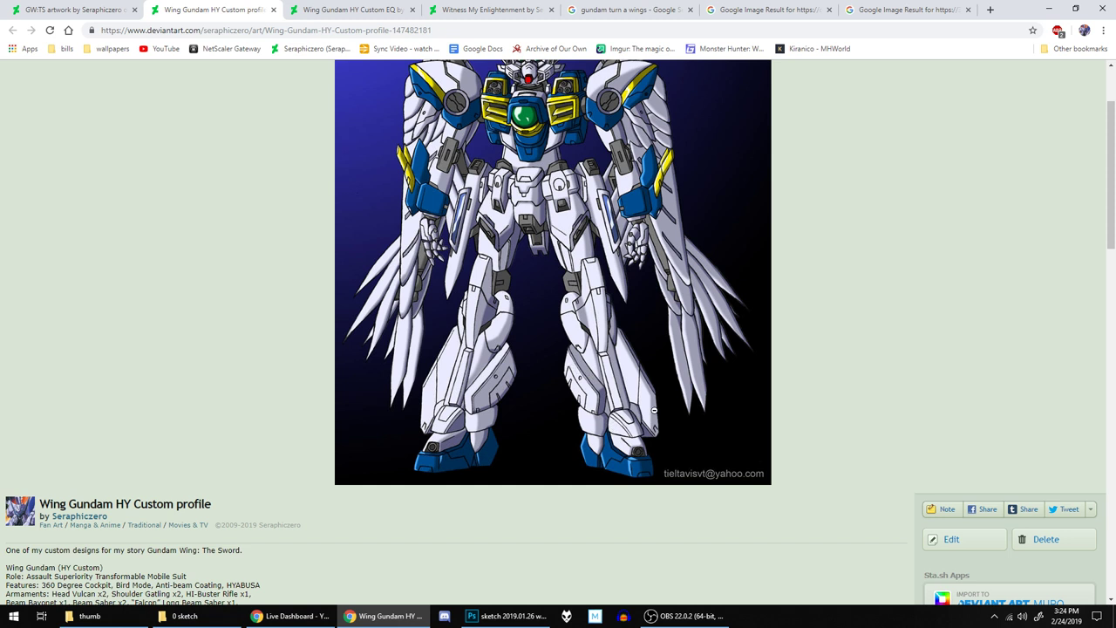
left_click(345, 7)
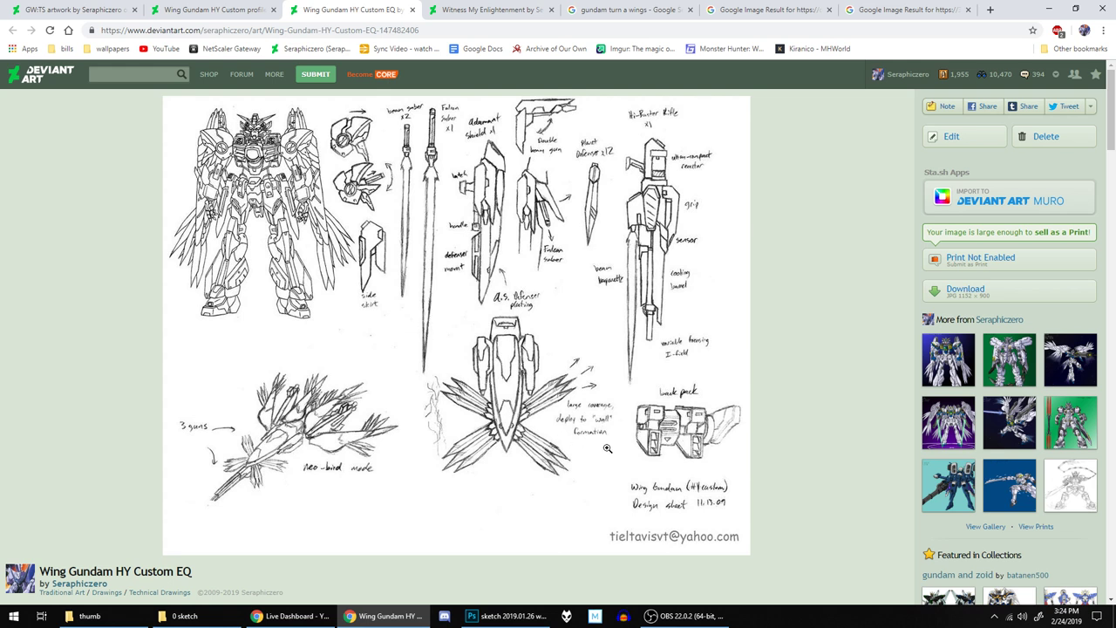
left_click(482, 7)
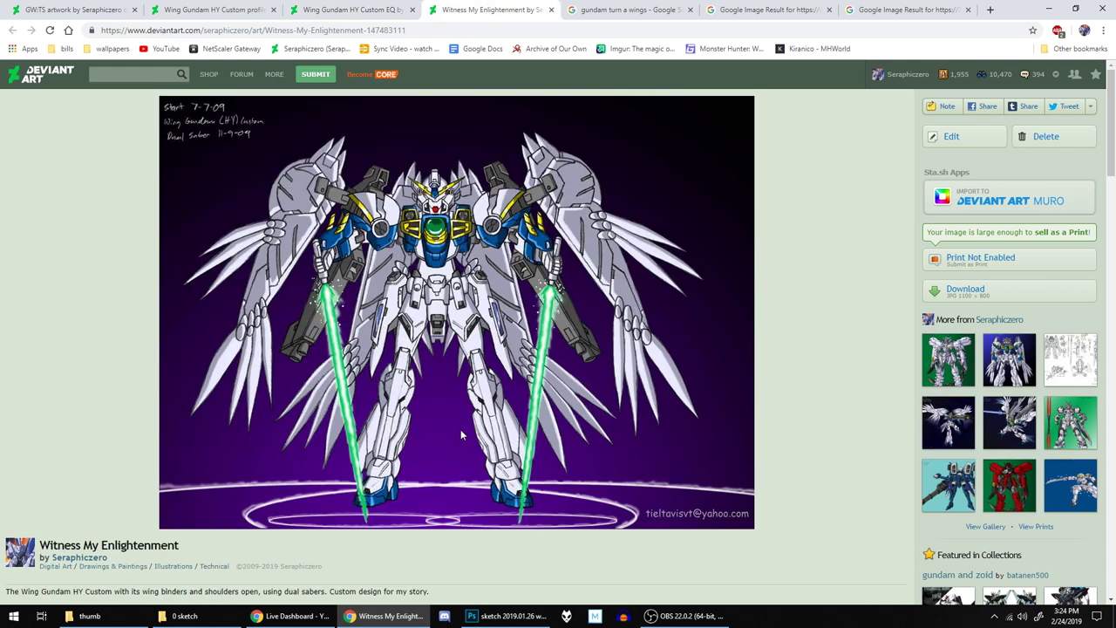
left_click(659, 7)
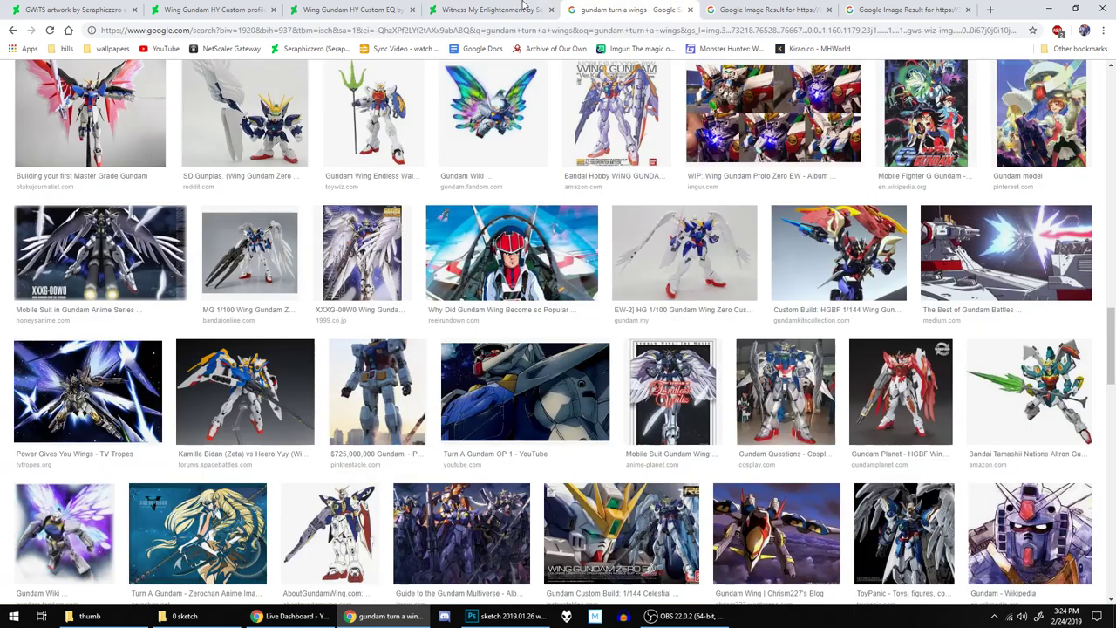
Step: Open the Falcon Saber artwork from the GW:TS artwork gallery in a separate tab, keeping the gallery open
left_click(213, 9)
left_click(79, 9)
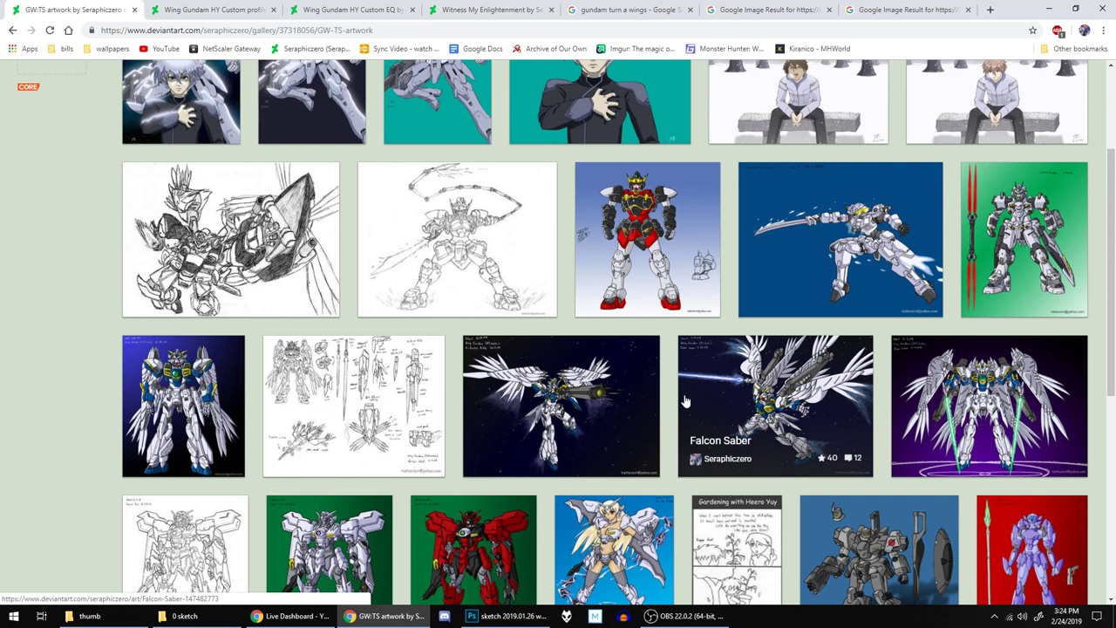
key("super")
key("super")
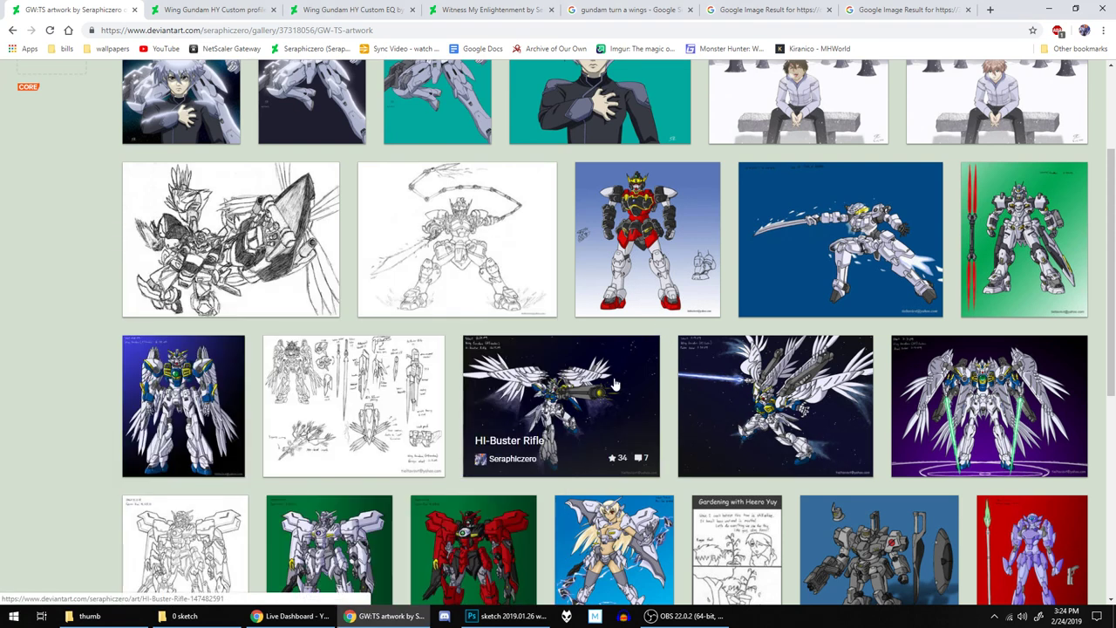
left_click(764, 384)
key("super")
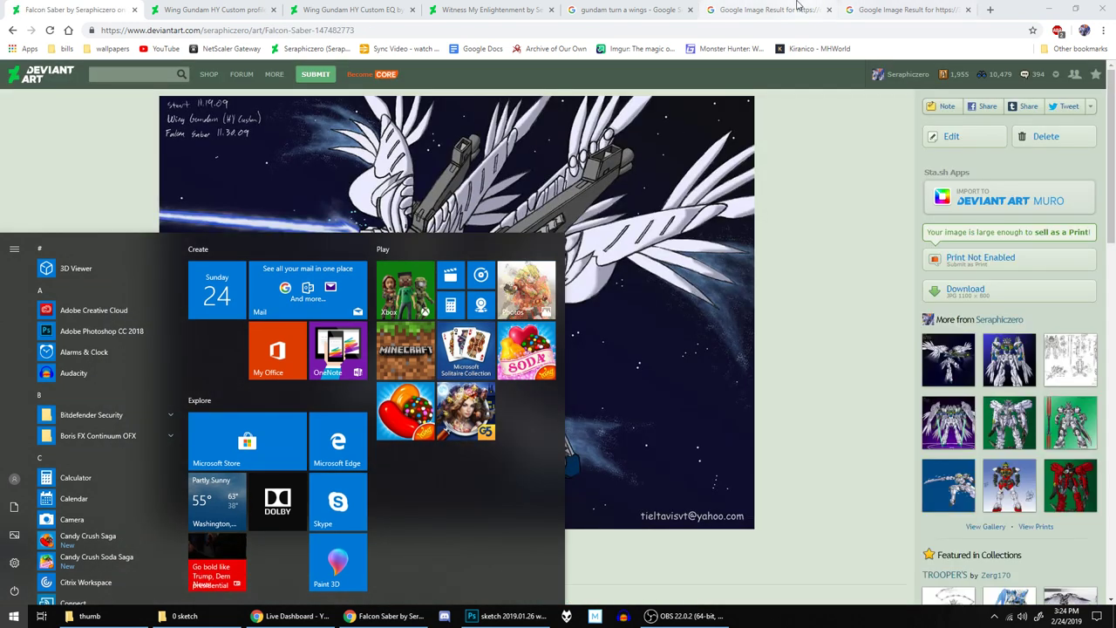
key("super")
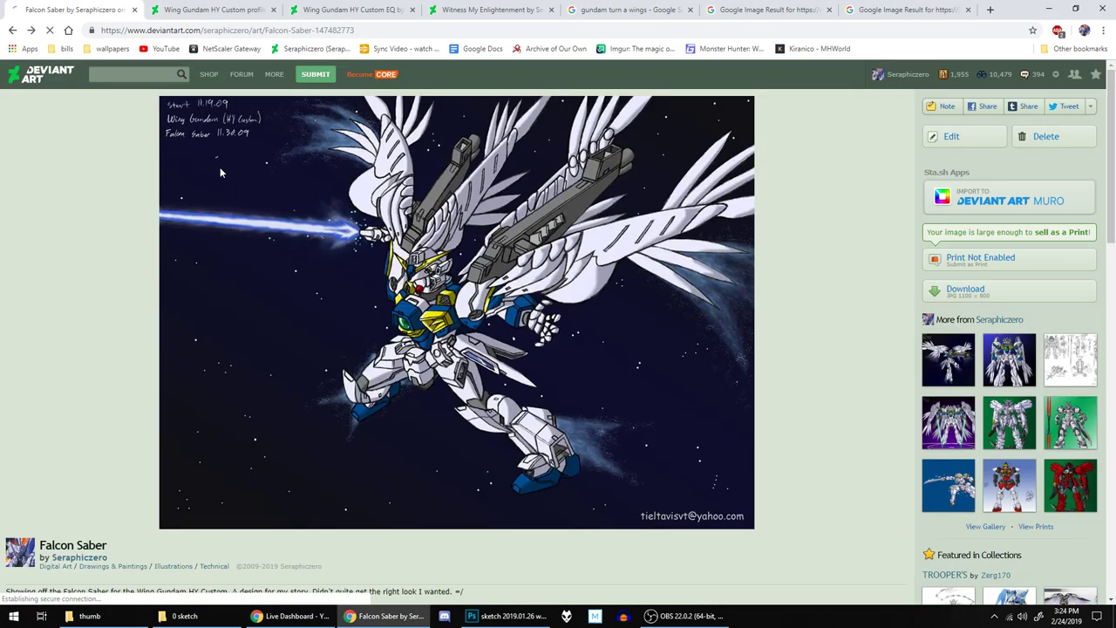
key("alt+Left")
middle_click(761, 377)
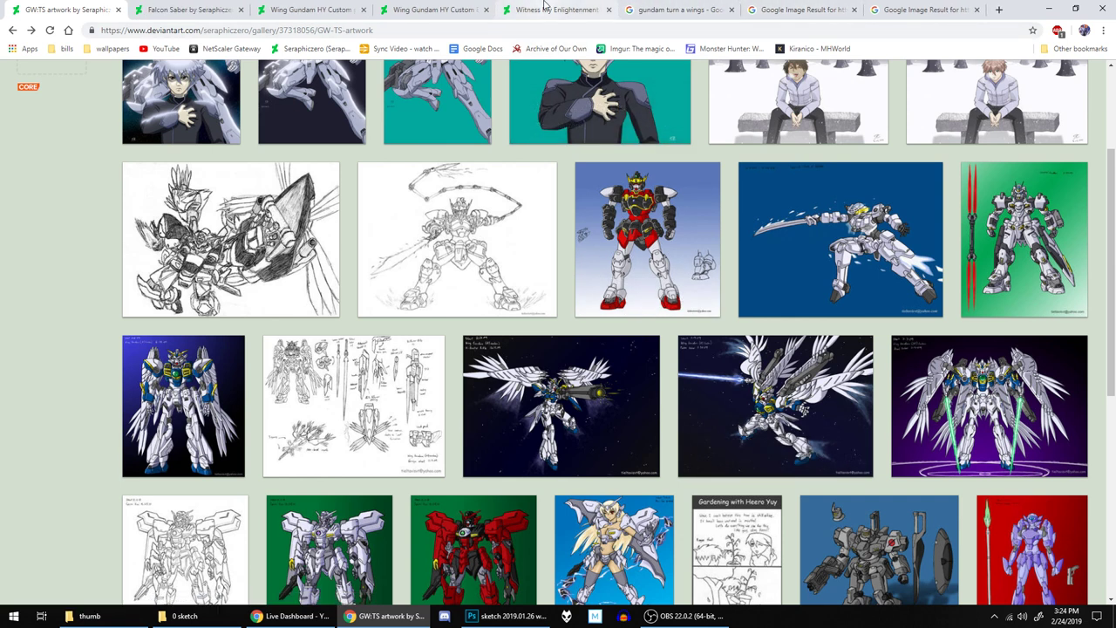
Step: Compare the leg armor in the HY Custom artworks, Falcon Saber and the Hi-Resolution Model Wing Gundam Zero Custom images
left_click(545, 9)
left_click(427, 9)
left_click(310, 9)
left_click(187, 8)
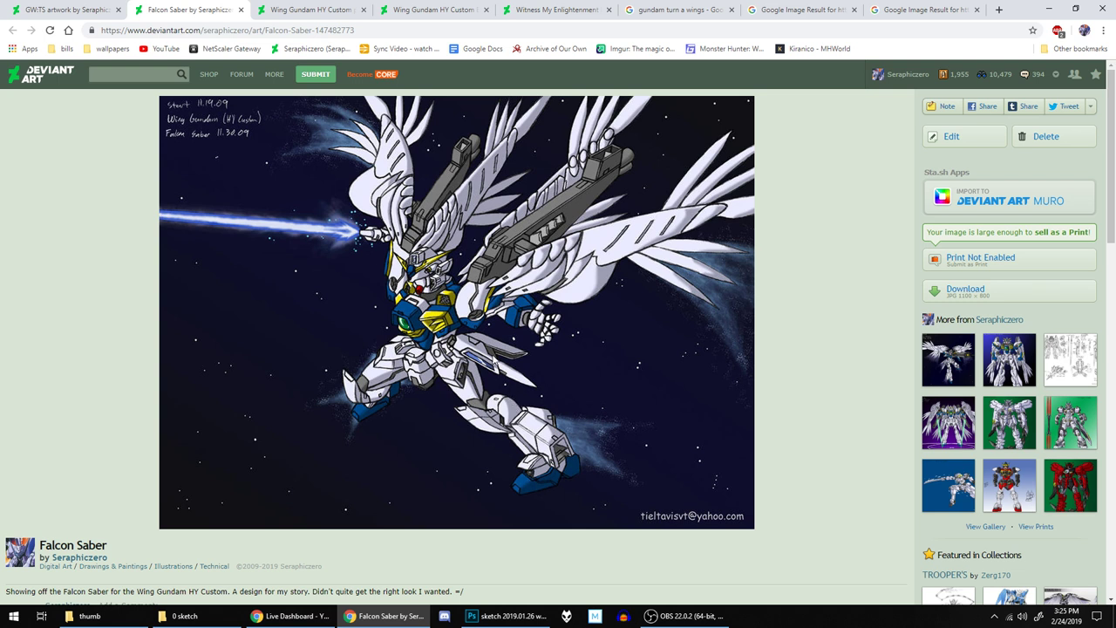
left_click(925, 9)
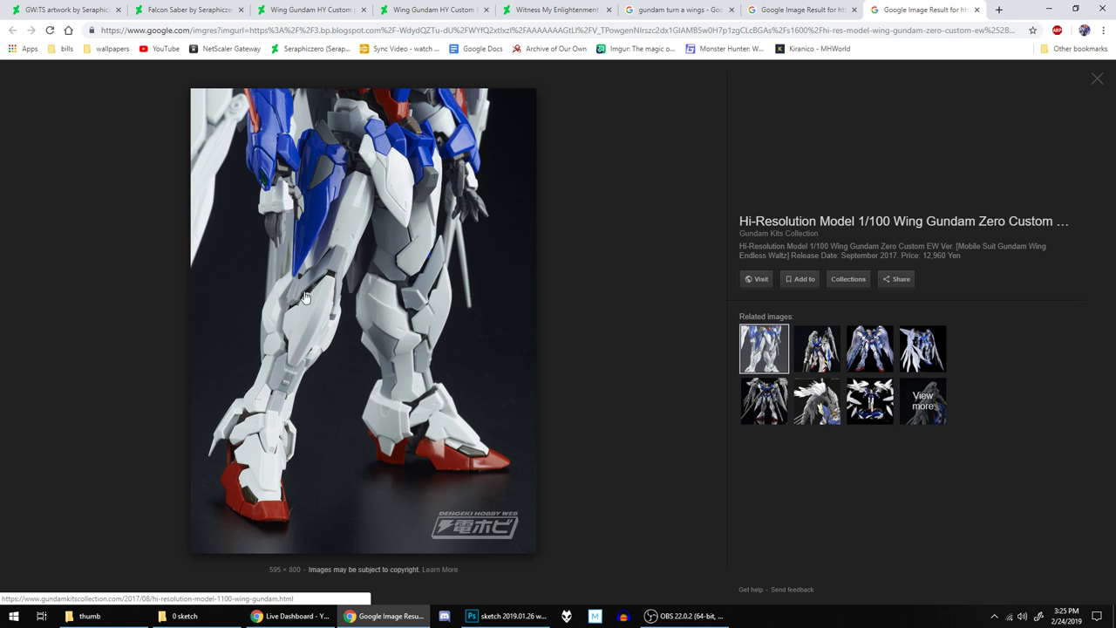
left_click(800, 13)
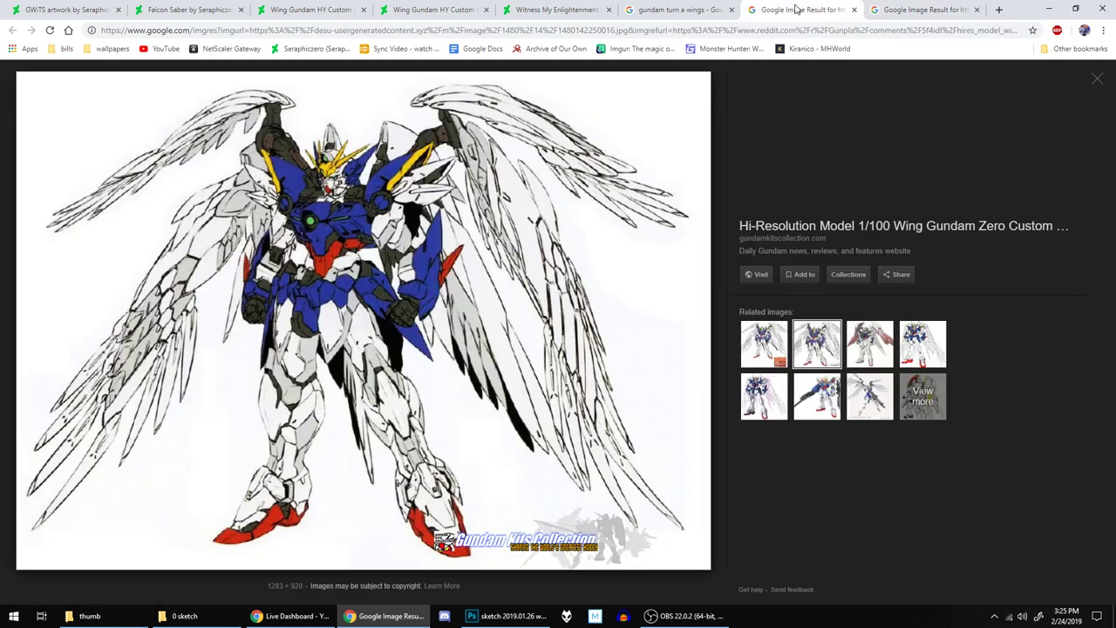
left_click(724, 9)
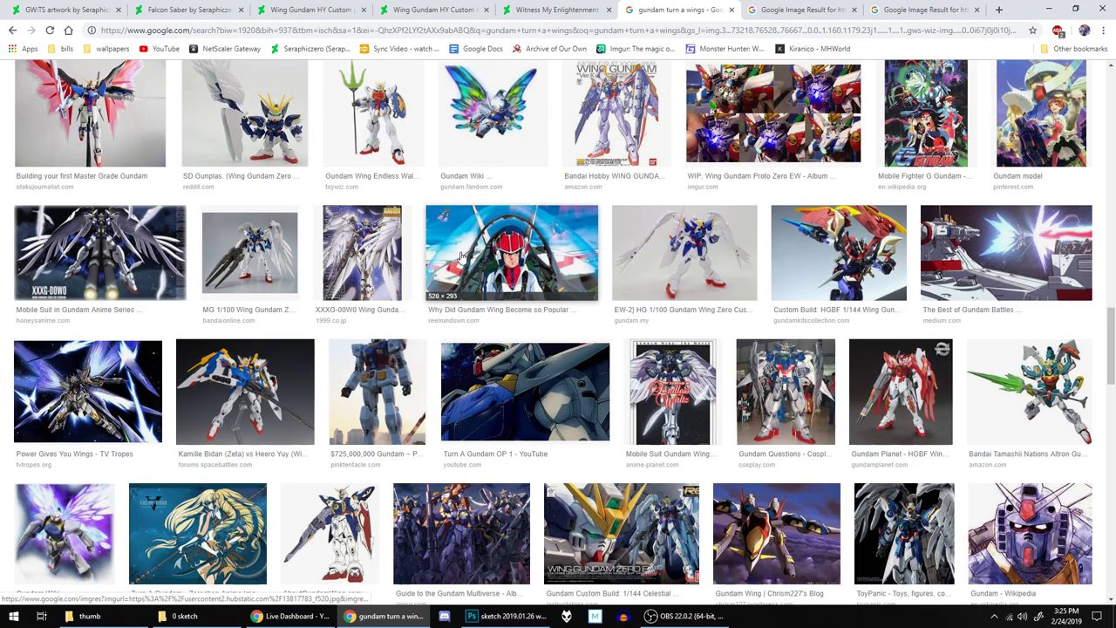
Step: Search Google Images for "knee armor separation"
scroll(427, 264, "up", 12)
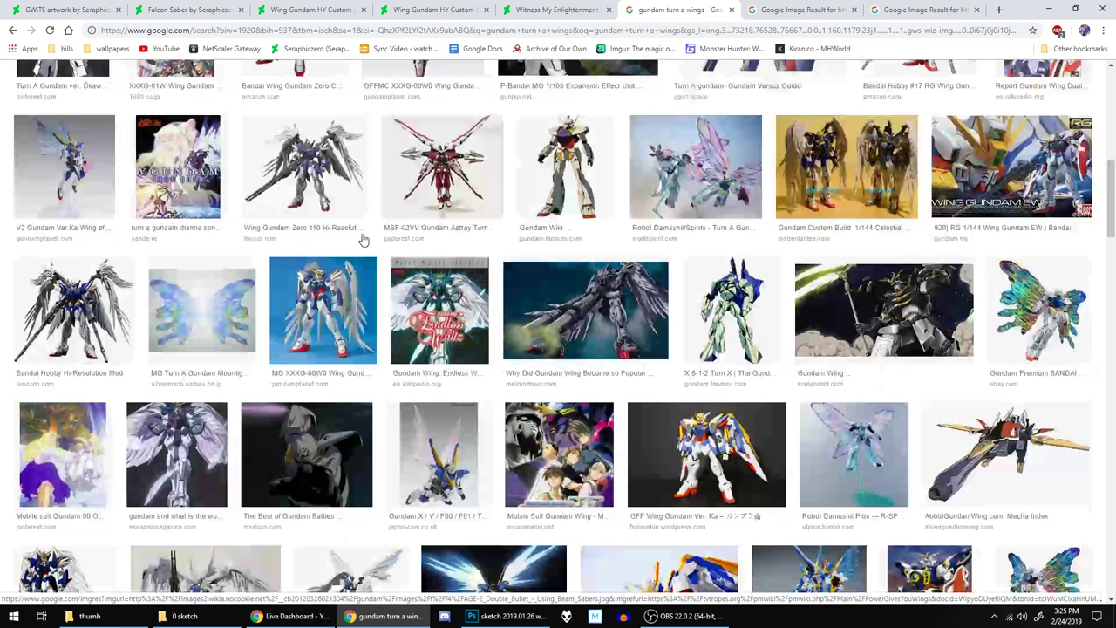
scroll(363, 240, "up", 6)
left_click_drag(235, 85, 72, 105)
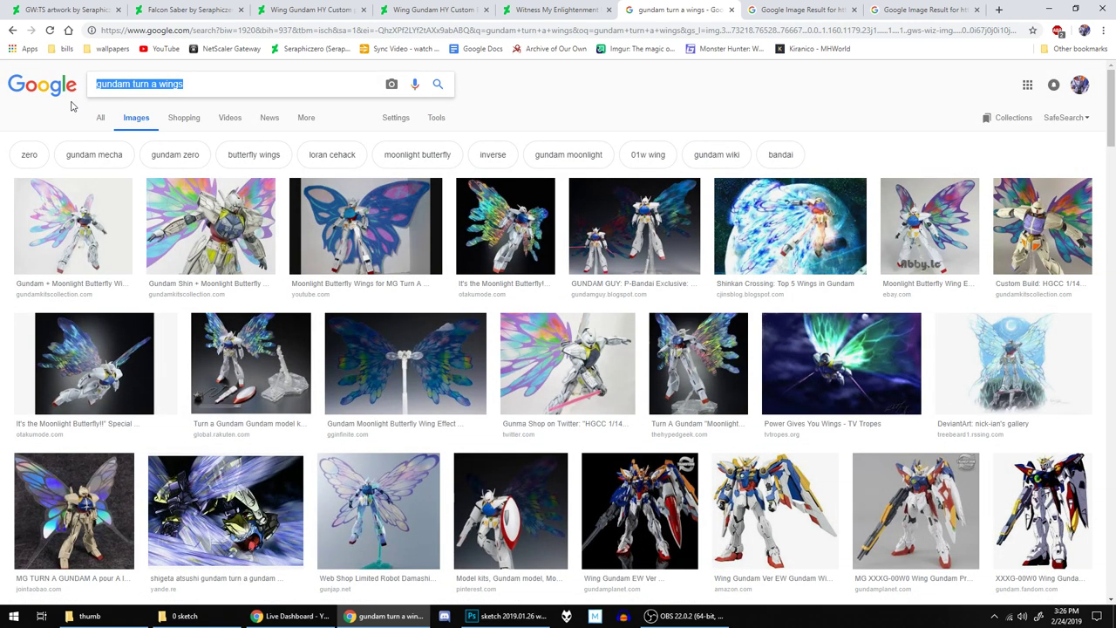
type("knee armor ")
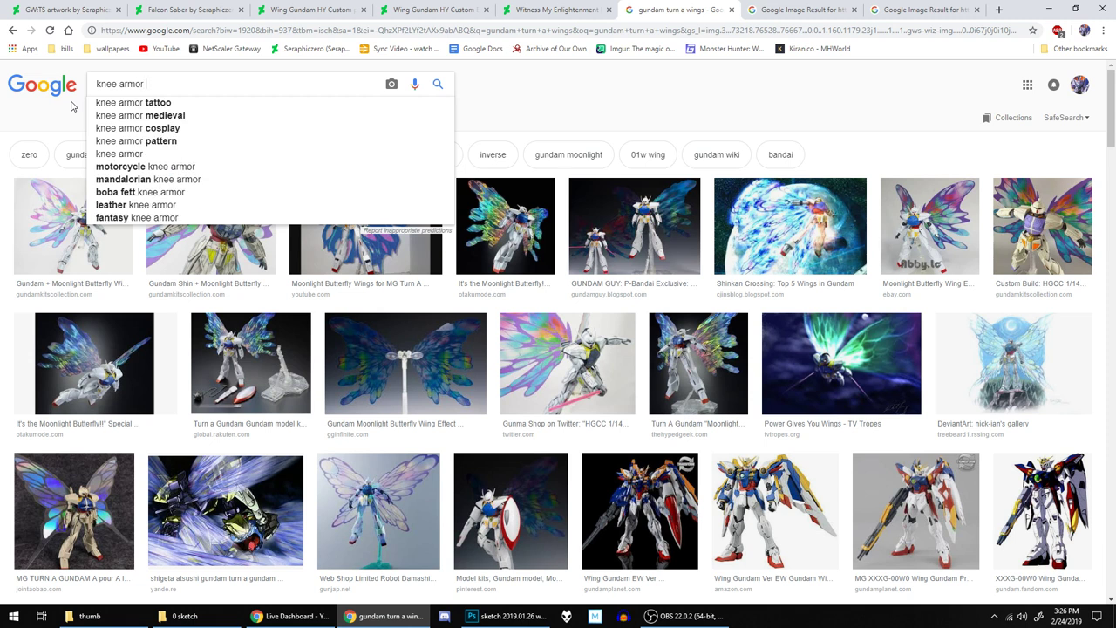
type("separation")
key("Return")
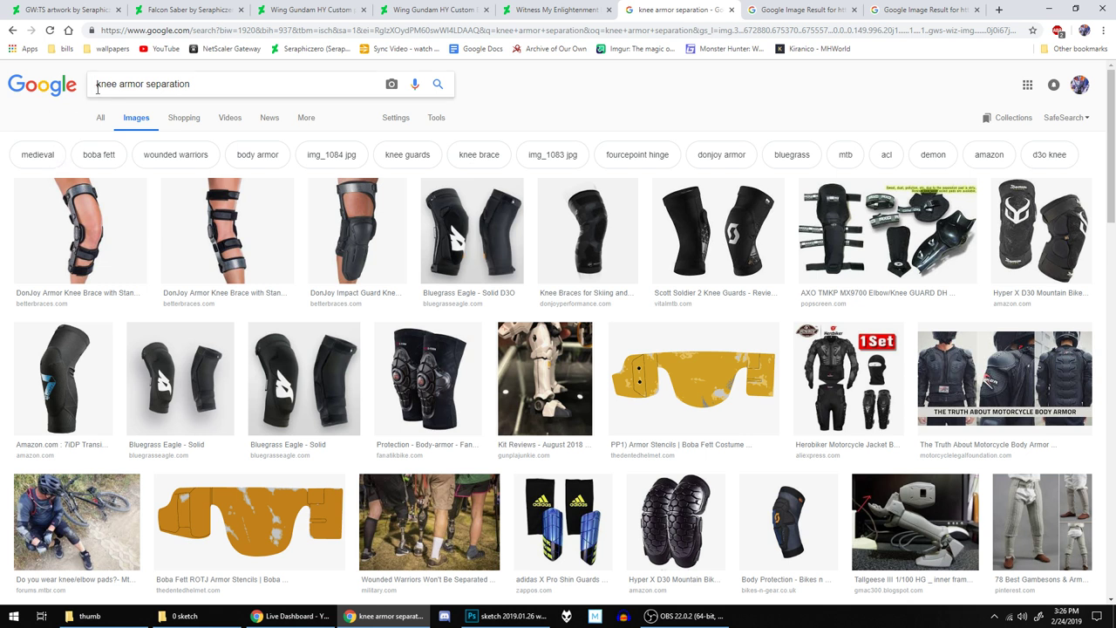
Step: Refine the image search to "gundam knee armor separation" and enlarge the HGUC Sinanju Stein result to study its knee
left_click(97, 84)
type("gundam")
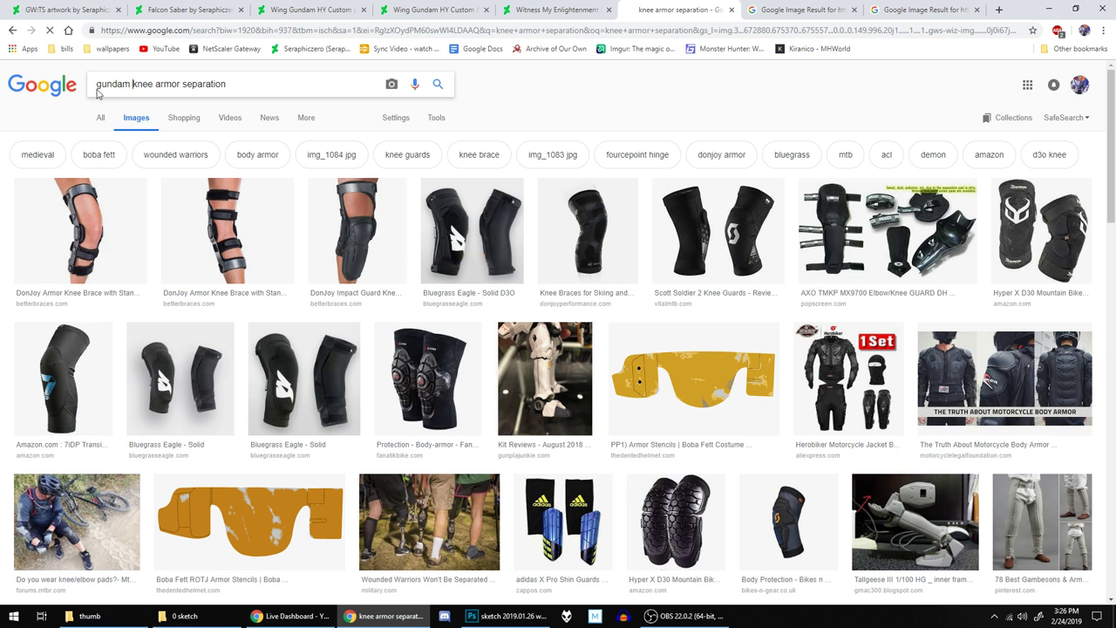
key("Return")
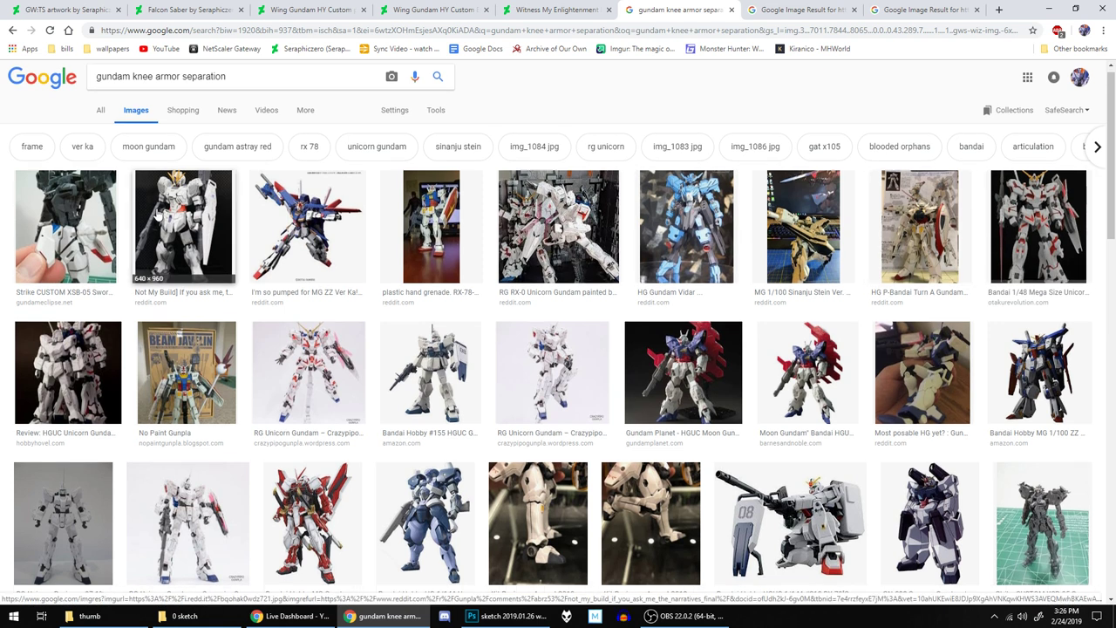
scroll(158, 214, "down", 3)
scroll(1030, 307, "down", 3)
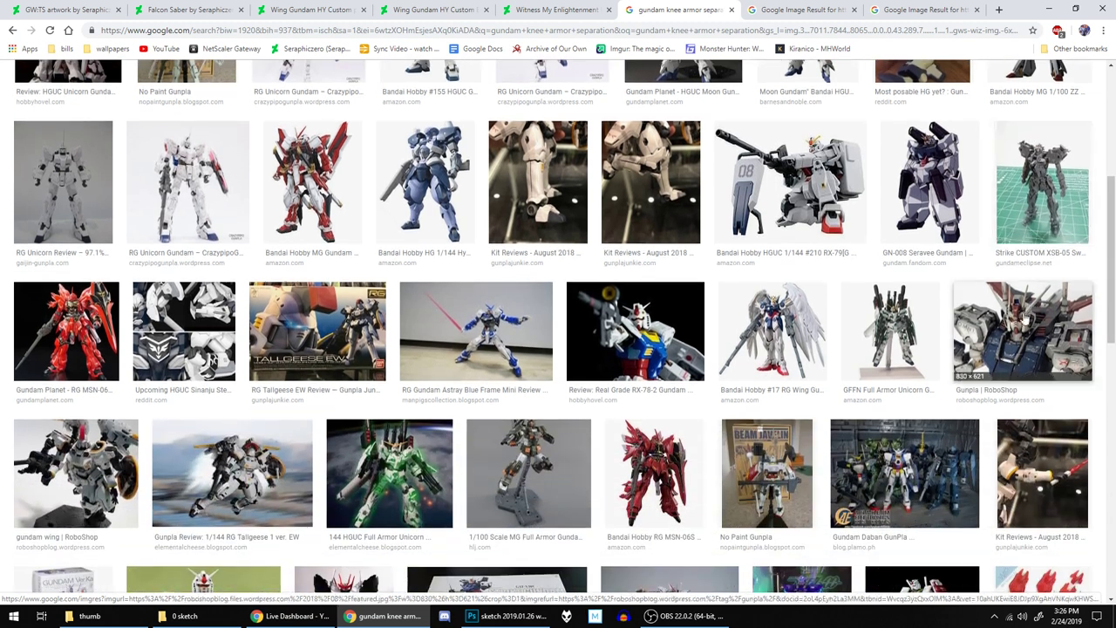
left_click(192, 333)
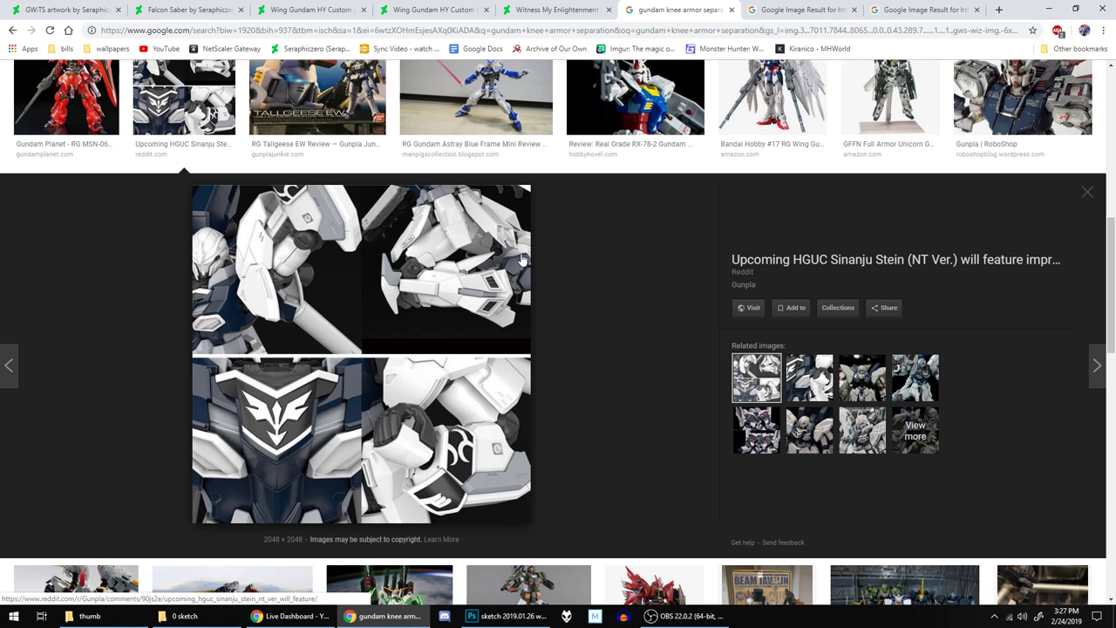
Step: Search Google Images for "advance of zeta"
scroll(602, 222, "up", 15)
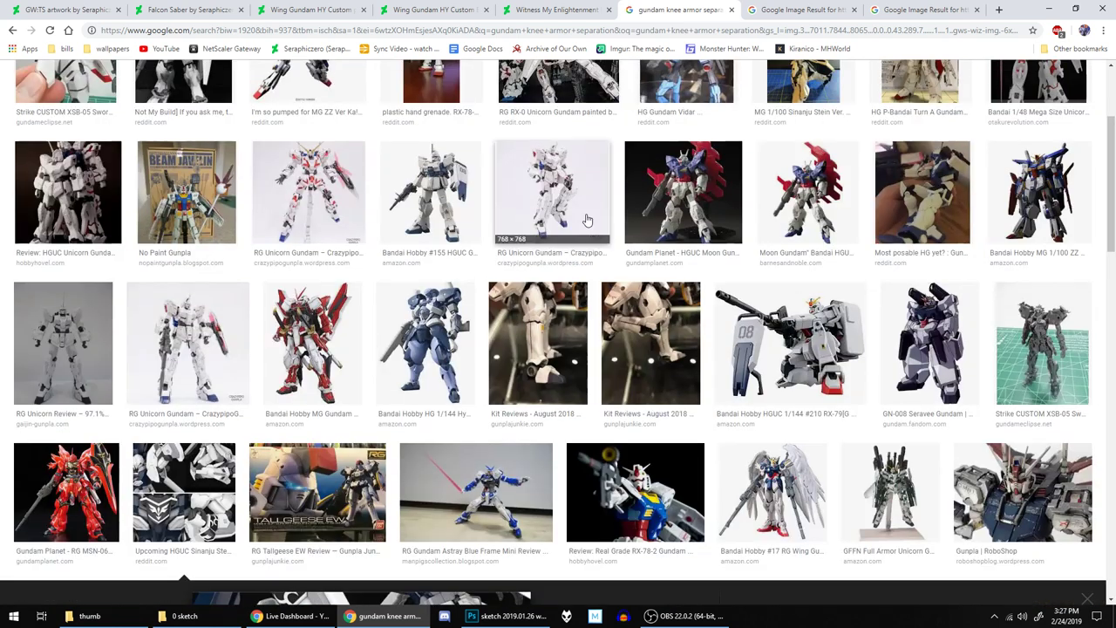
left_click_drag(266, 84, 42, 79)
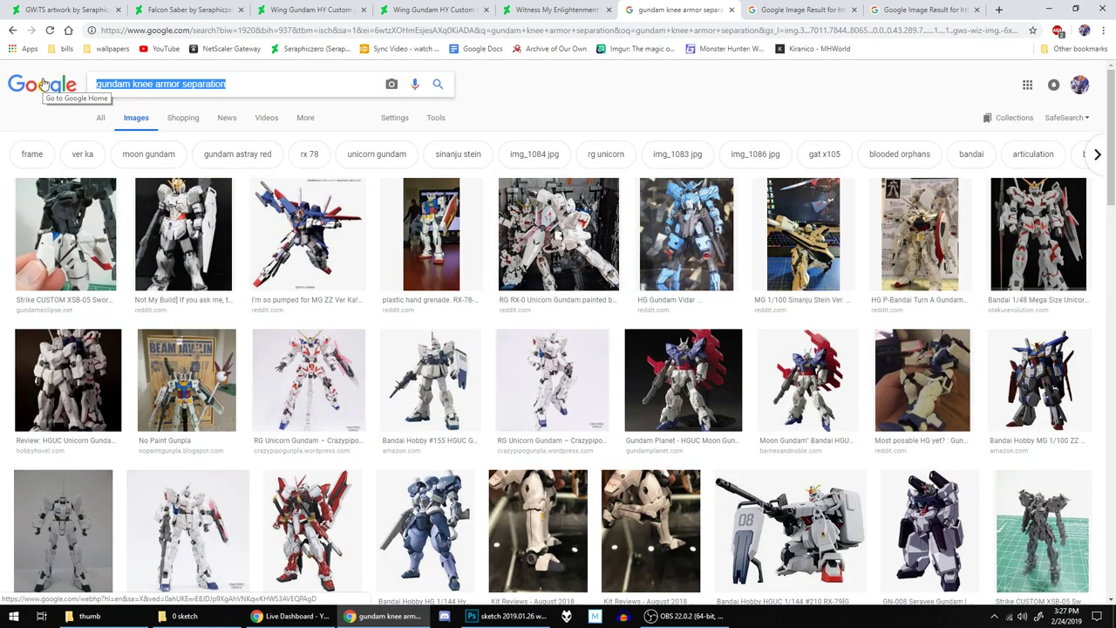
type("advance of s")
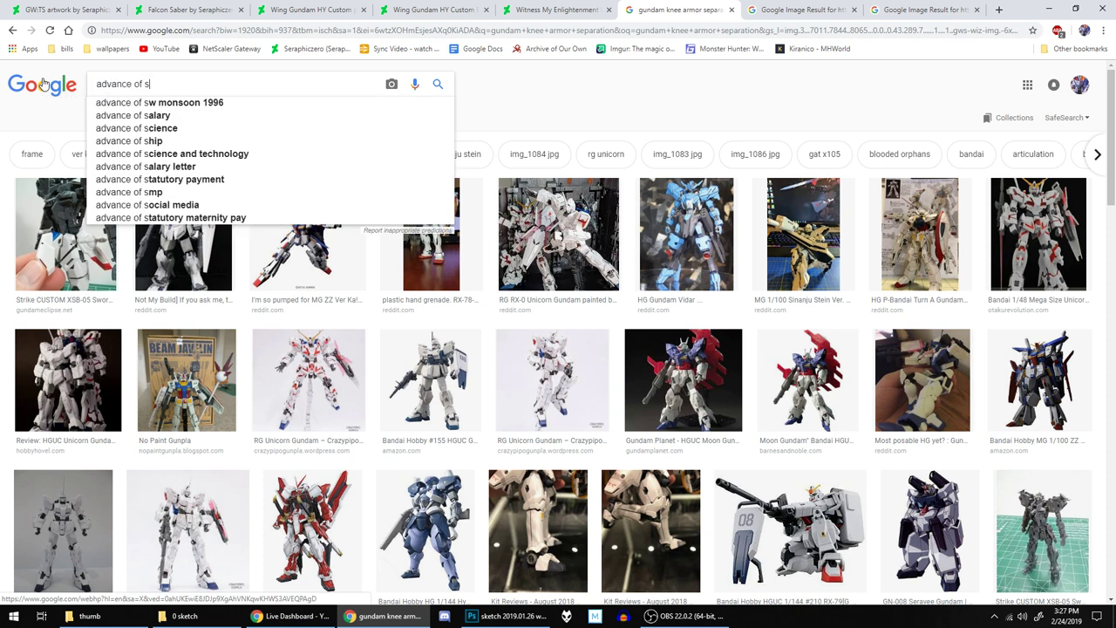
key("BackSpace")
type("zeta")
key("Return")
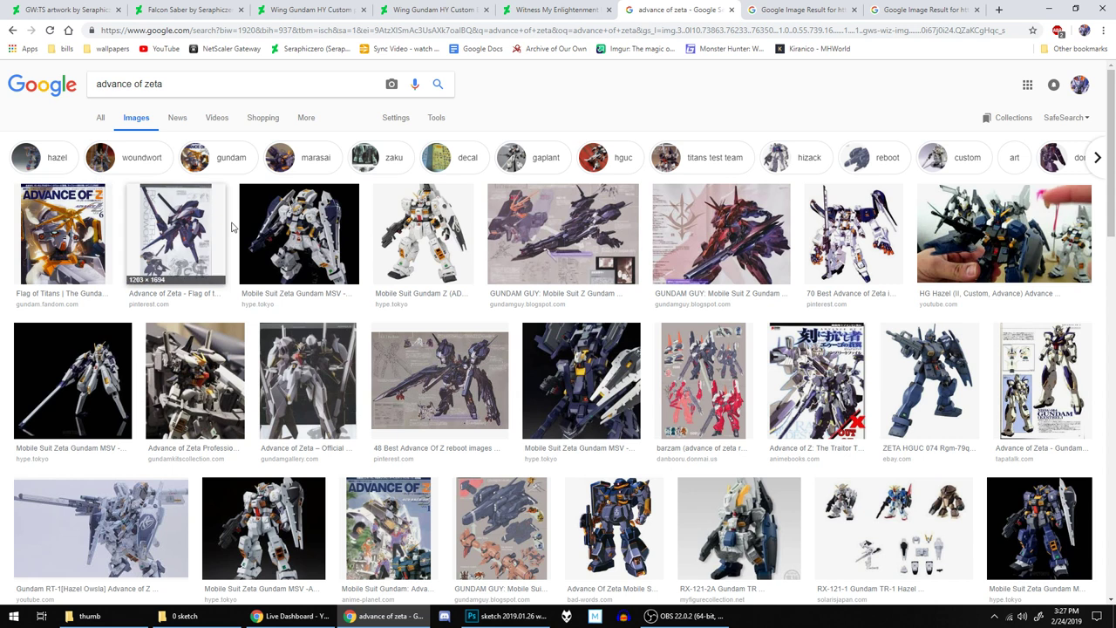
Step: Examine the leg armor in the white HGUC 1/144 Mobile Suit Gundam Z and "70 Best Advance of Zeta images" results
left_click(427, 225)
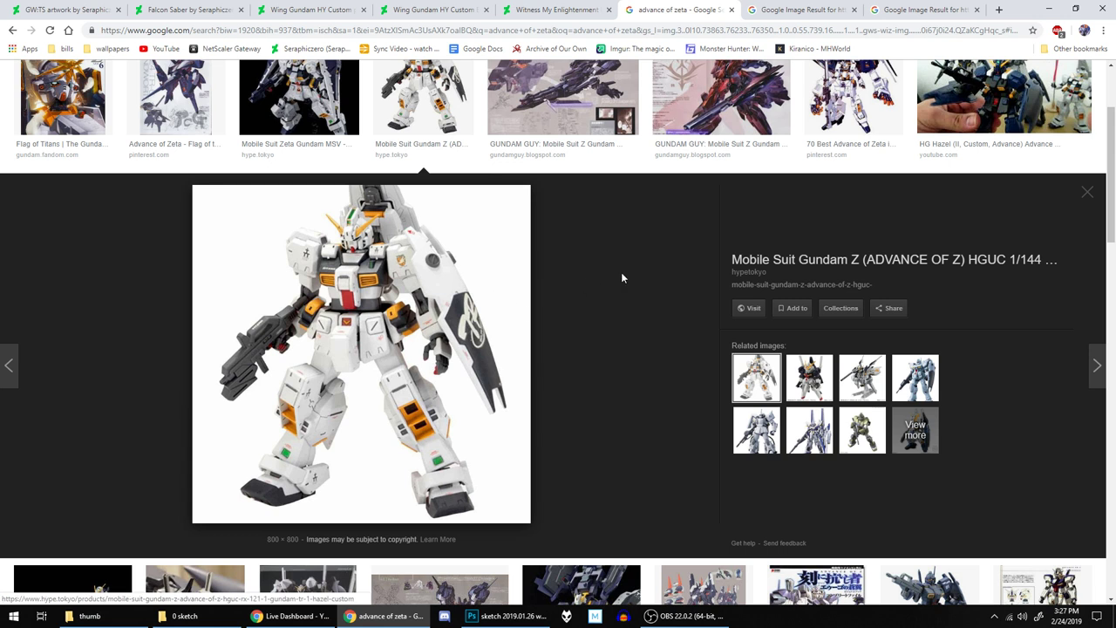
scroll(794, 166, "up", 1)
left_click(854, 142)
scroll(747, 169, "down", 1)
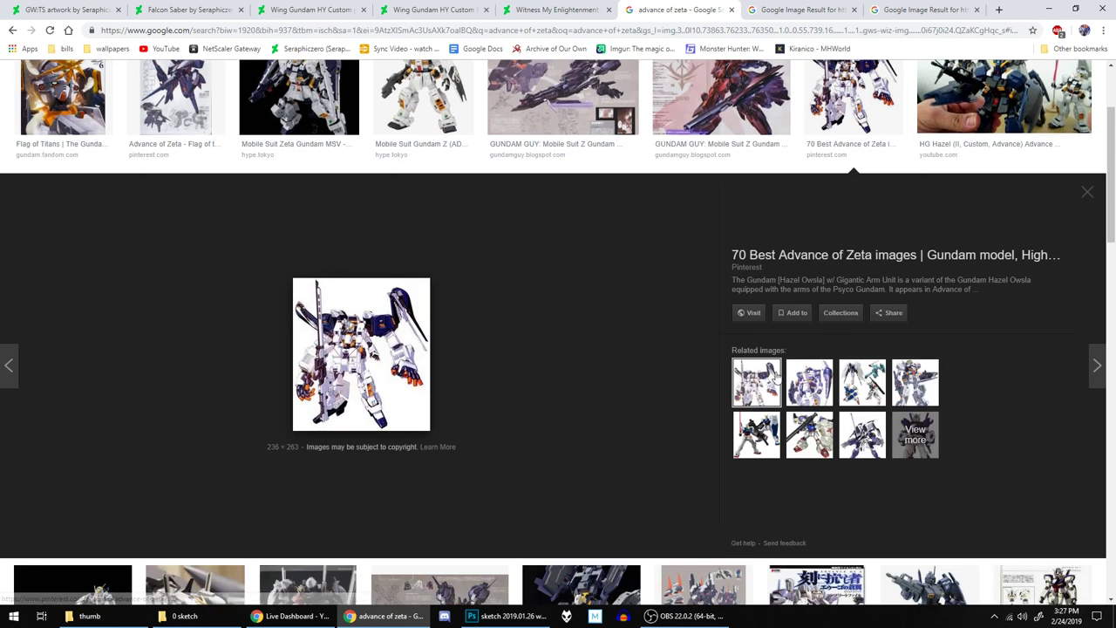
scroll(633, 310, "up", 2)
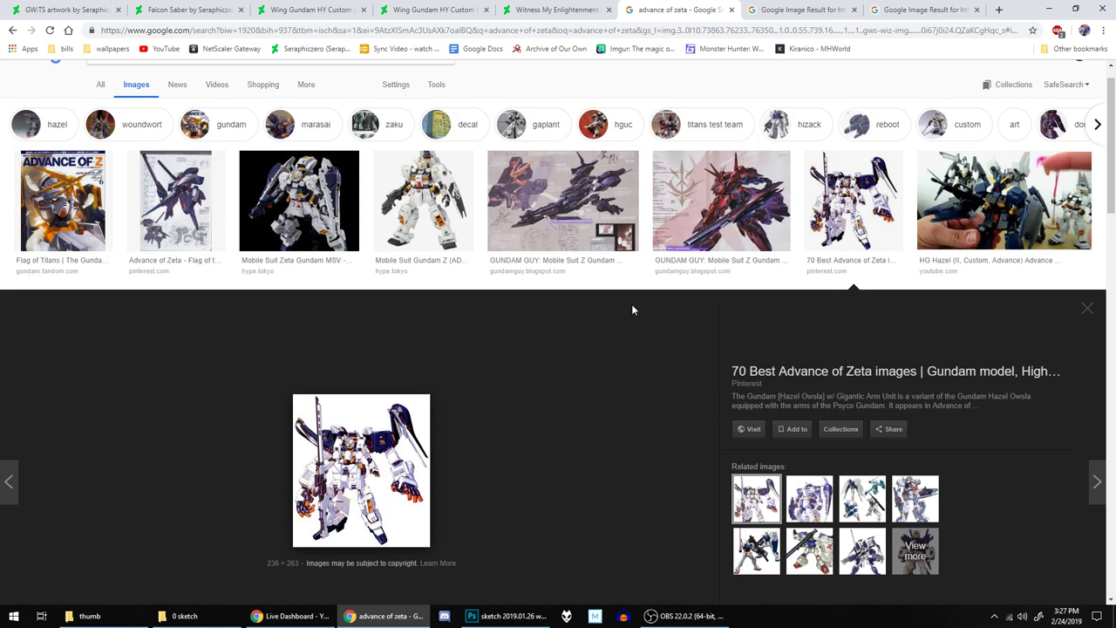
Step: Browse the "advance of zeta" image results and enlarge the white mecha from "Advance of Zeta – Official Art Book Vol 6"
scroll(486, 353, "down", 1)
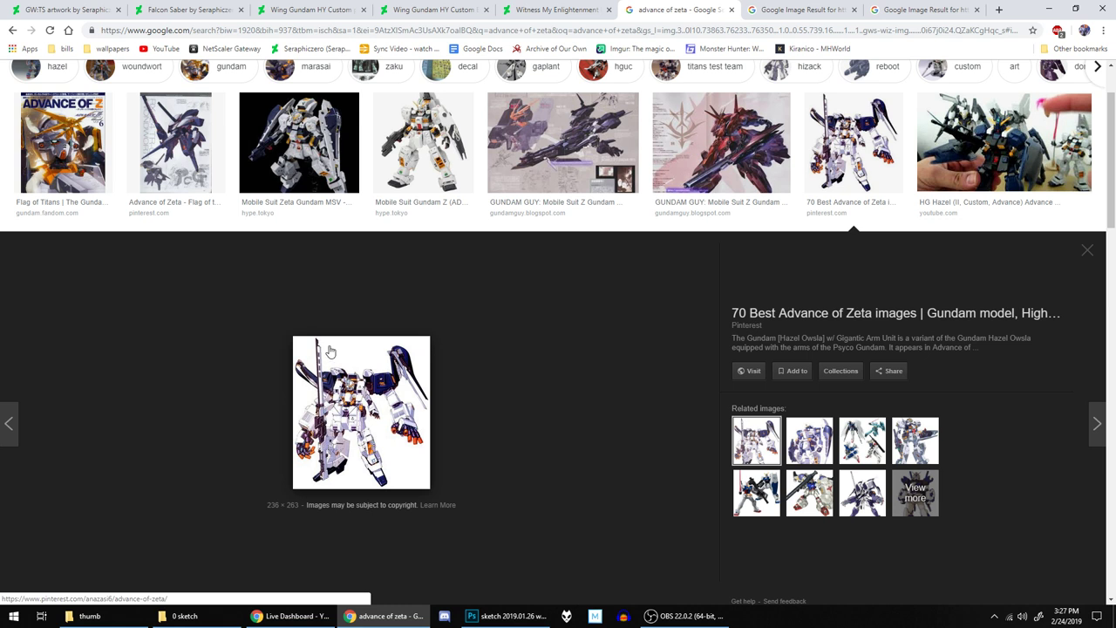
scroll(329, 351, "down", 3)
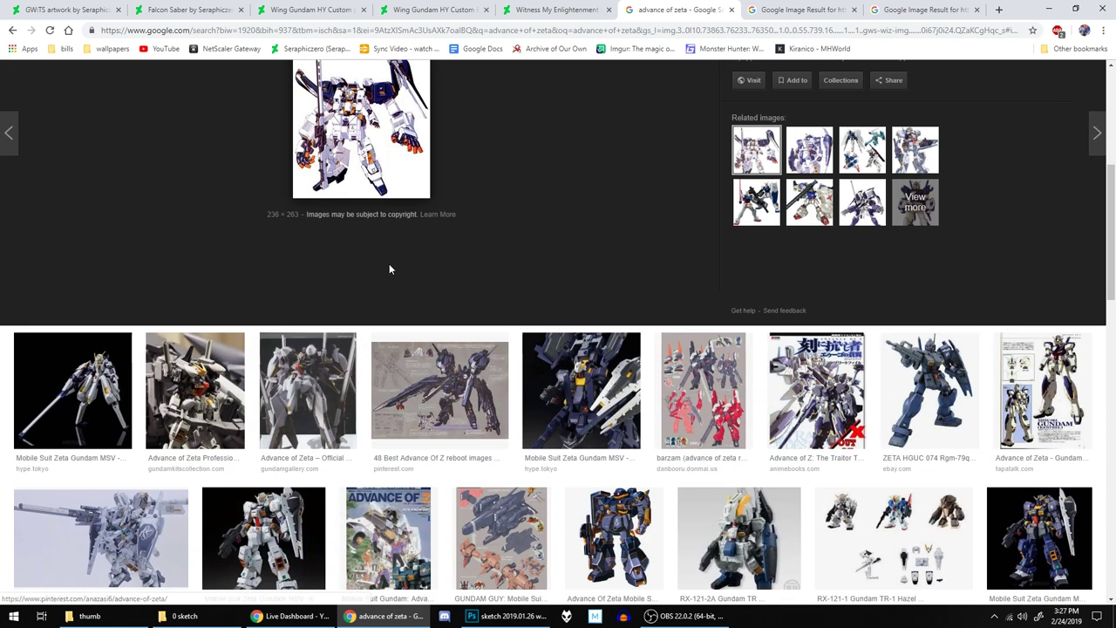
scroll(349, 262, "down", 1)
left_click(310, 253)
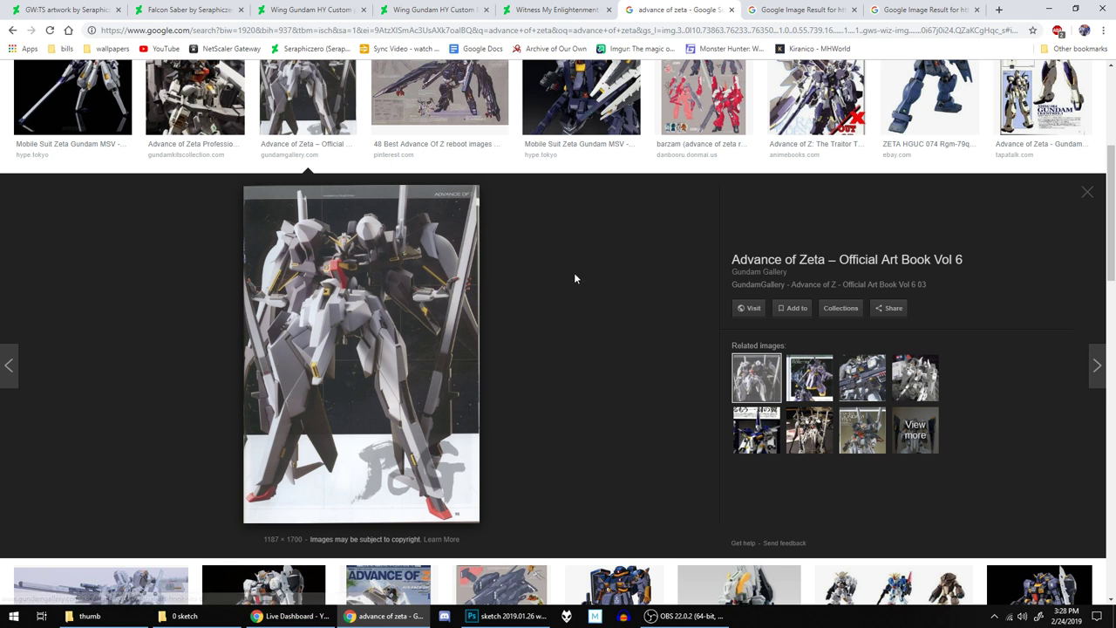
Step: Examine the "48 Best Advance Of Z reboot images" result and two of its related images, including the Dengeki Hobby pinup
scroll(573, 278, "up", 2)
left_click(497, 218)
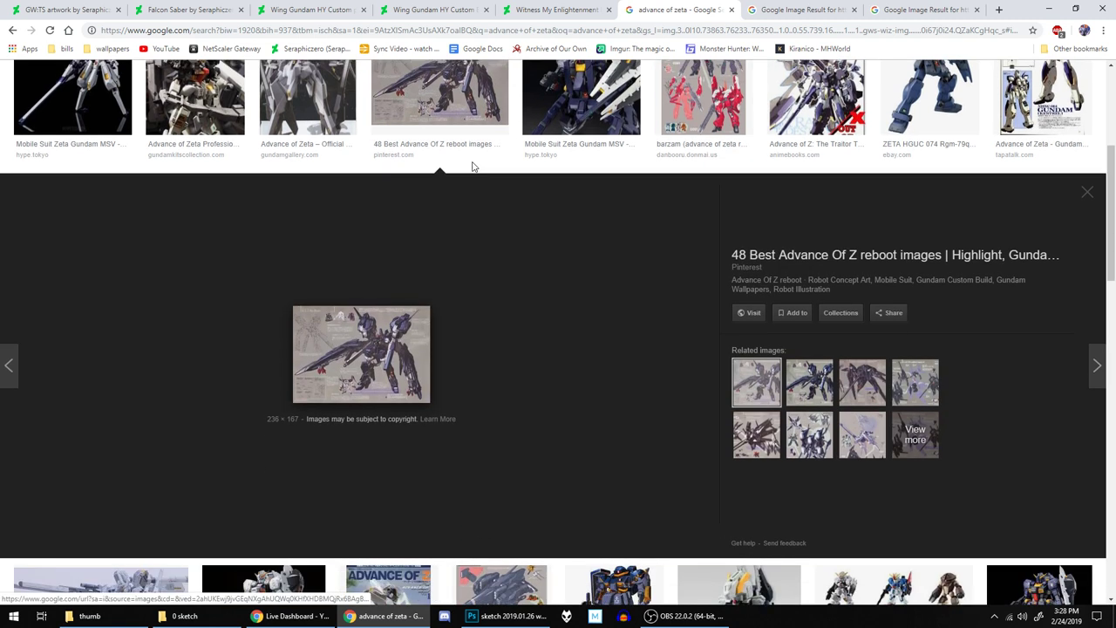
scroll(563, 287, "down", 1)
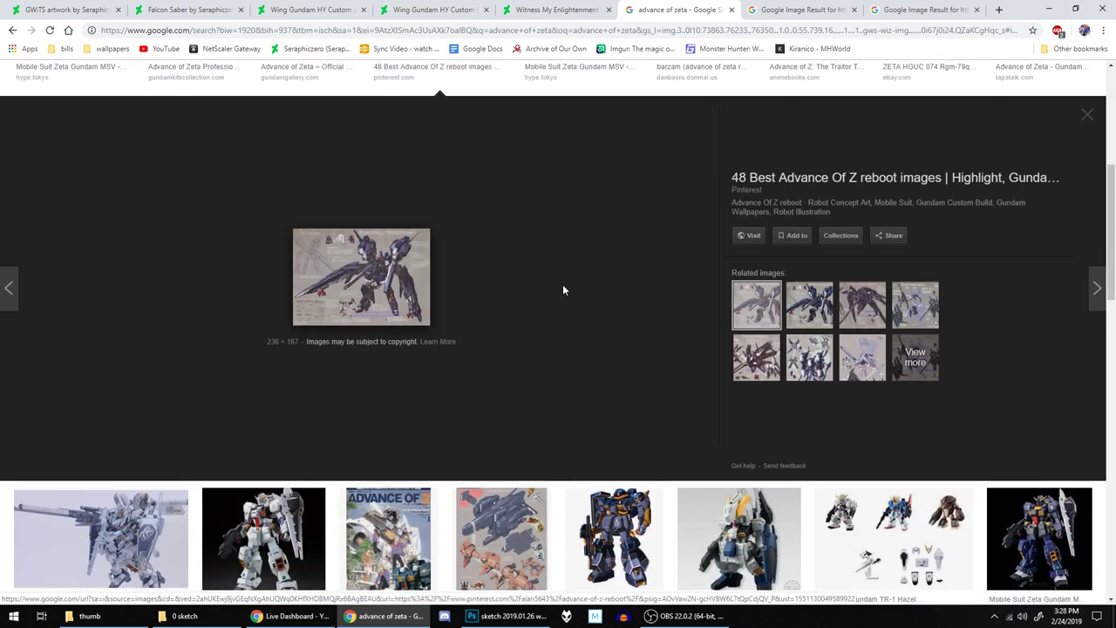
scroll(563, 290, "down", 1)
left_click(799, 251)
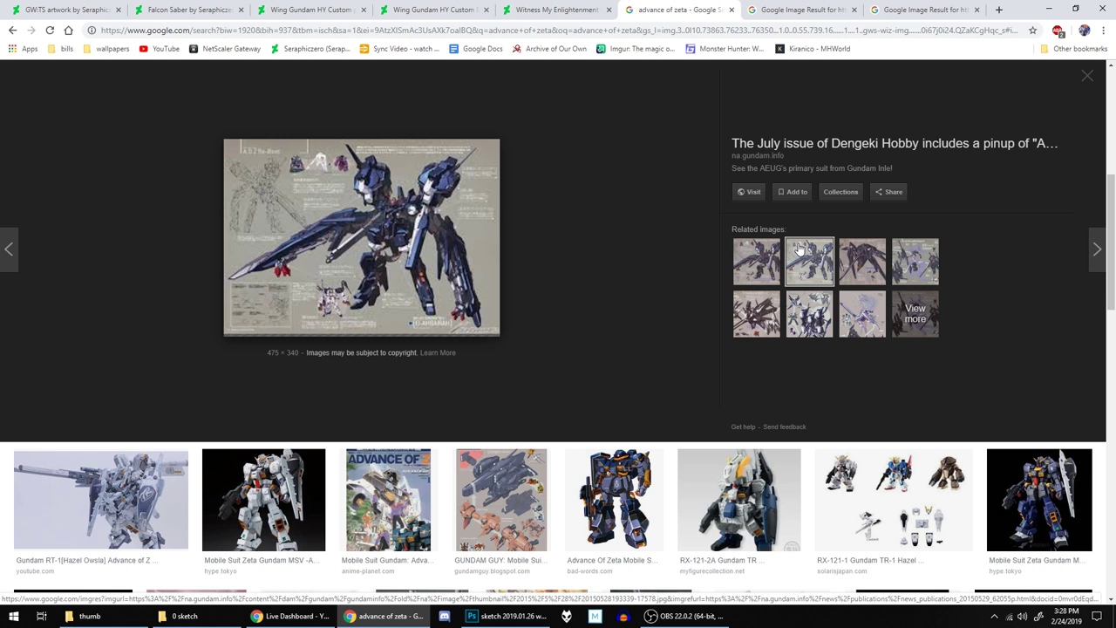
left_click(850, 254)
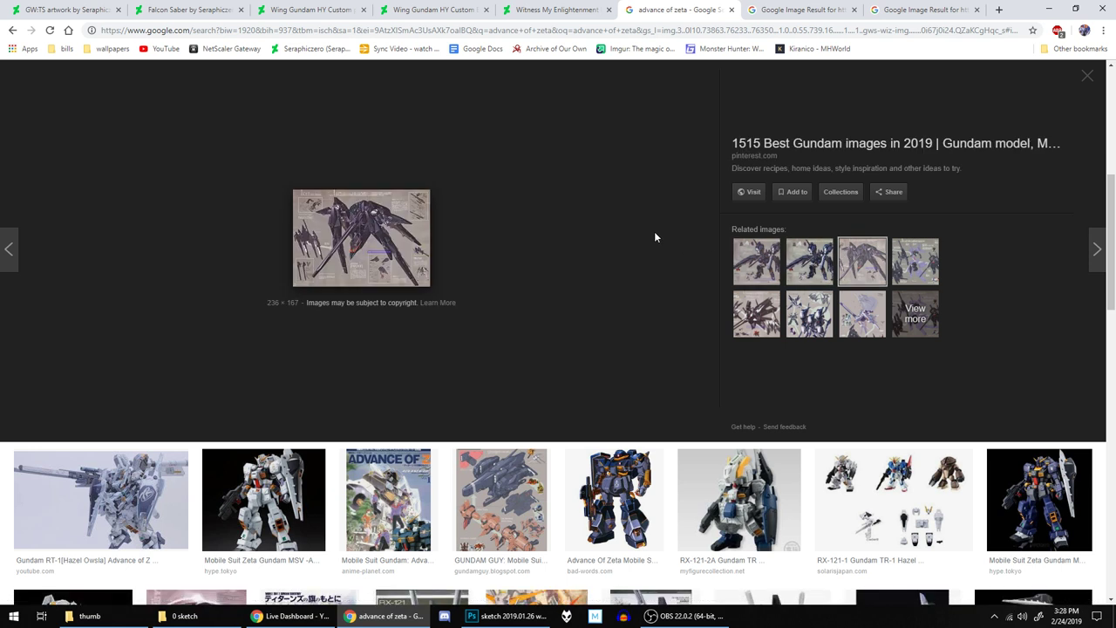
Step: Enlarge the RX-121 Gundam TR-1 Hazel art book page and study its leg armor
scroll(655, 237, "down", 3)
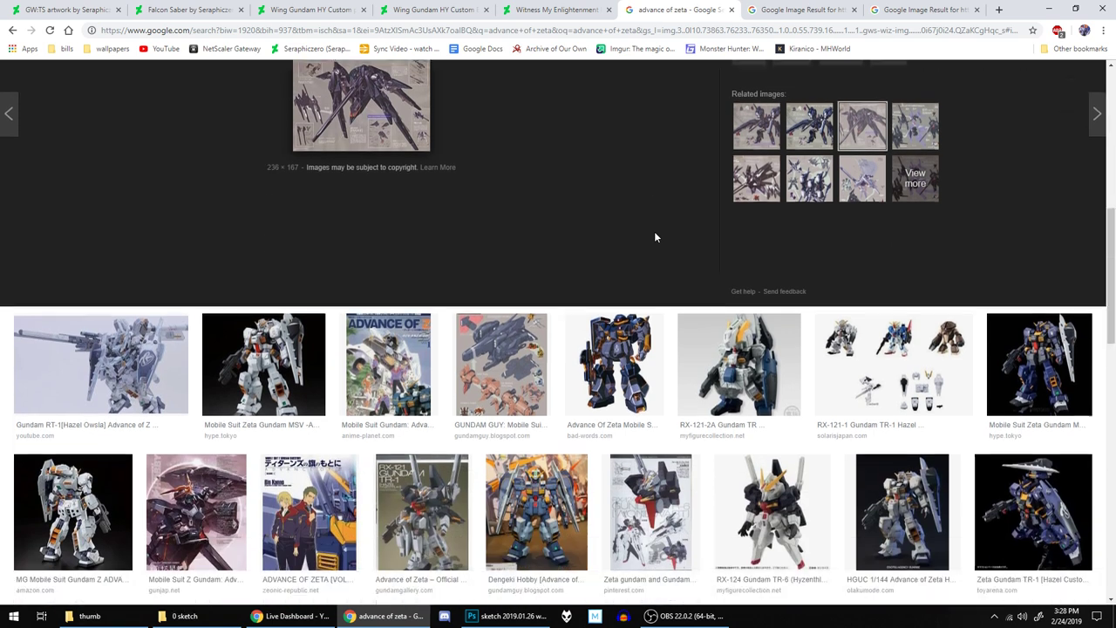
left_click(450, 368)
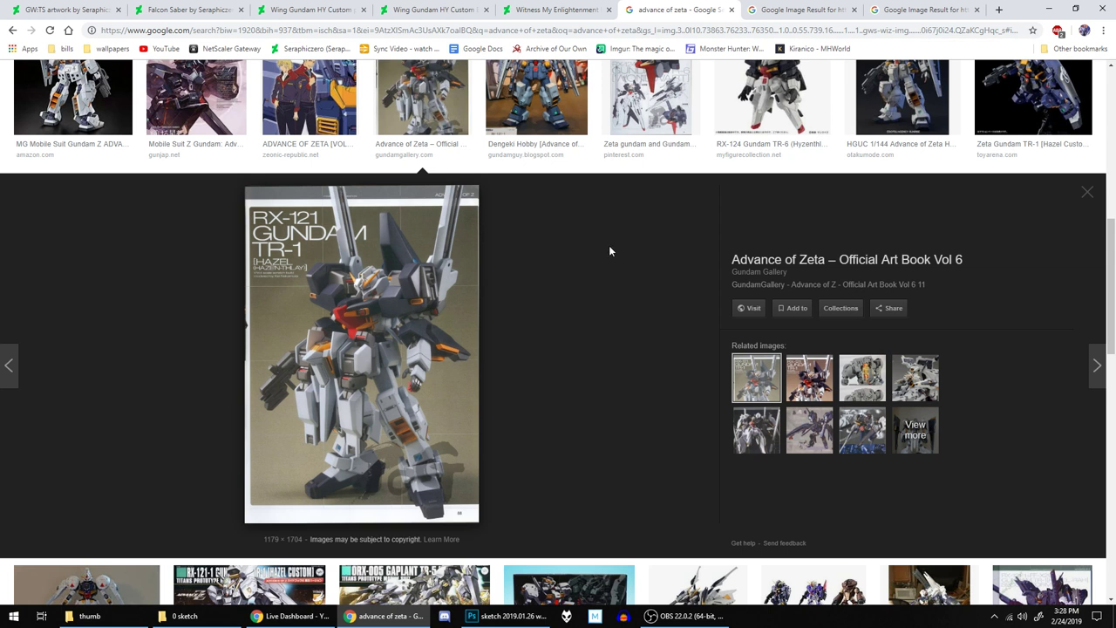
scroll(610, 234, "up", 1)
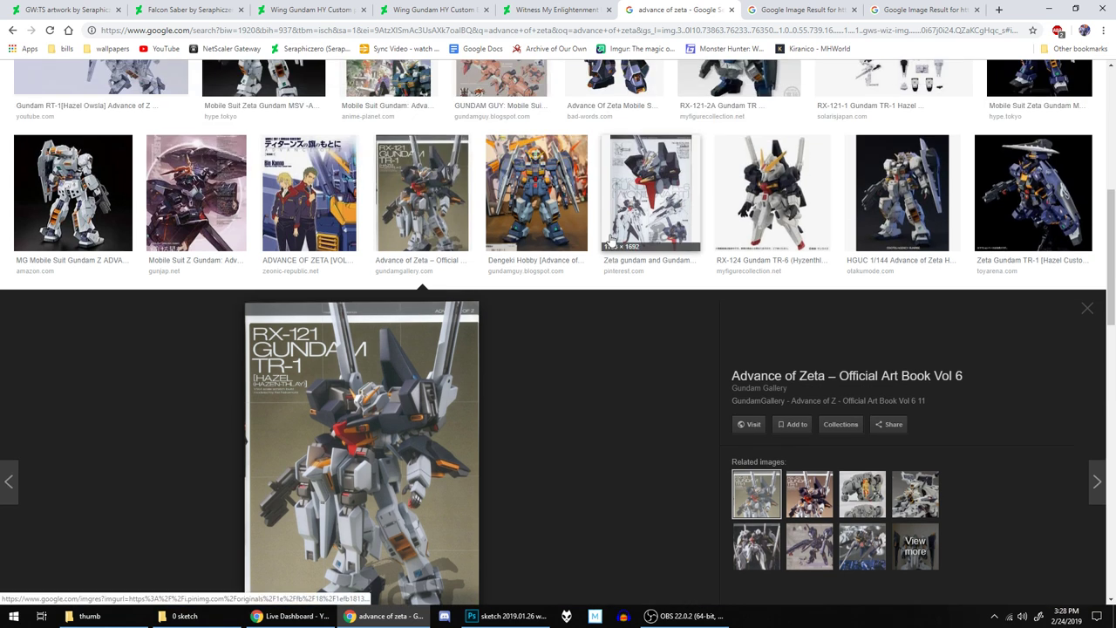
scroll(572, 259, "down", 2)
scroll(572, 262, "down", 1)
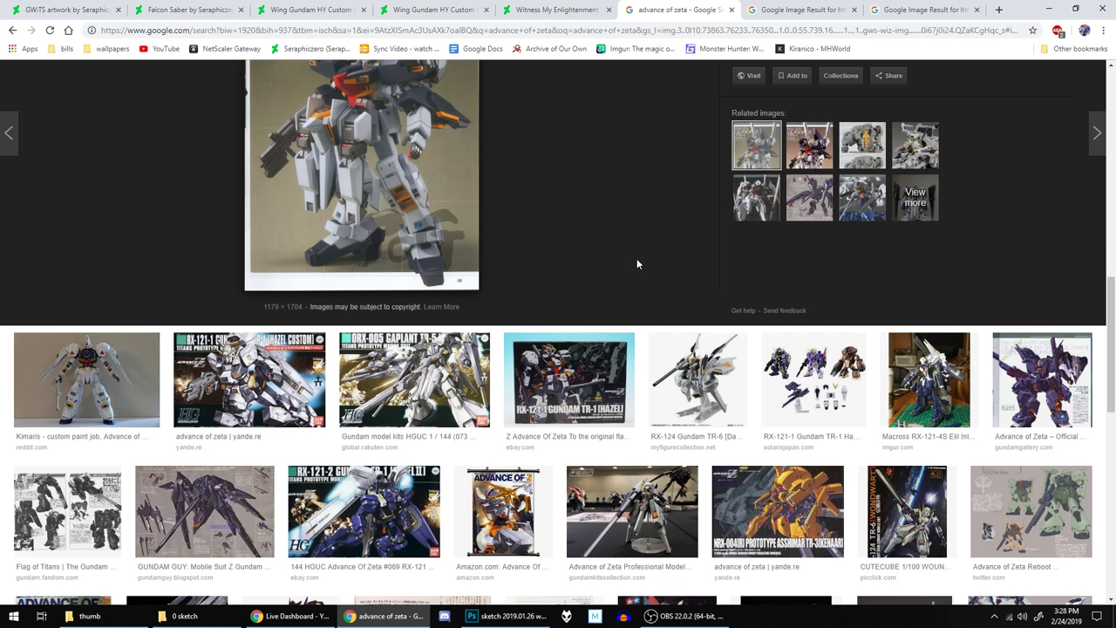
Step: Examine the GUNDAM GUY "A.O.Z Re-Boot" Fiver II sheet and the Danbooru core fighter, gaplant and TR-6 Woundwort result
scroll(611, 262, "down", 2)
left_click(210, 340)
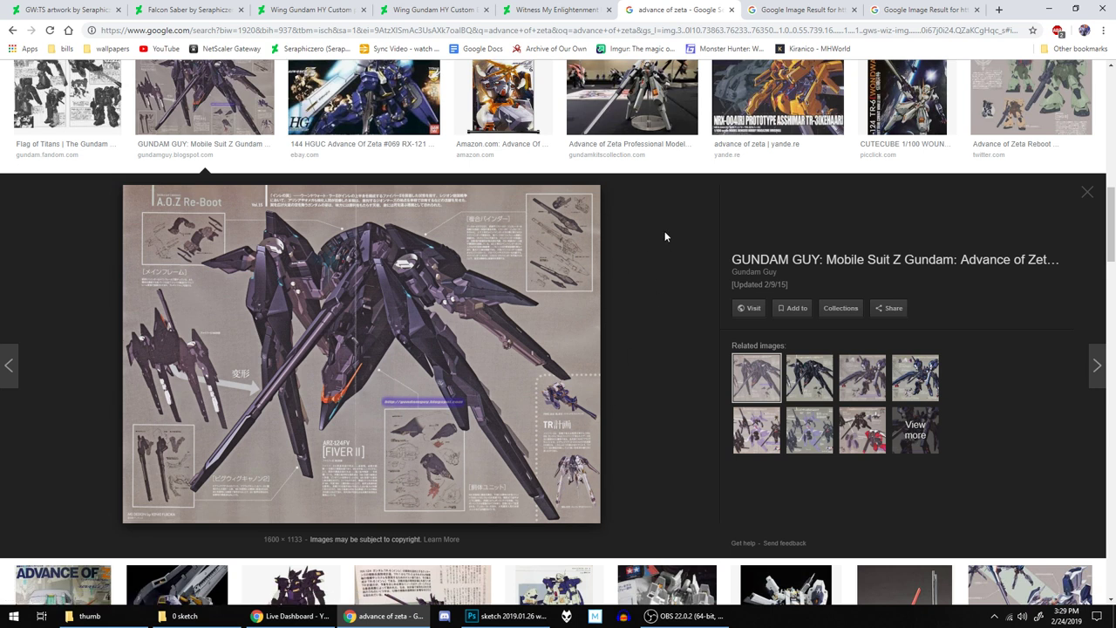
scroll(665, 236, "down", 1)
scroll(665, 235, "down", 1)
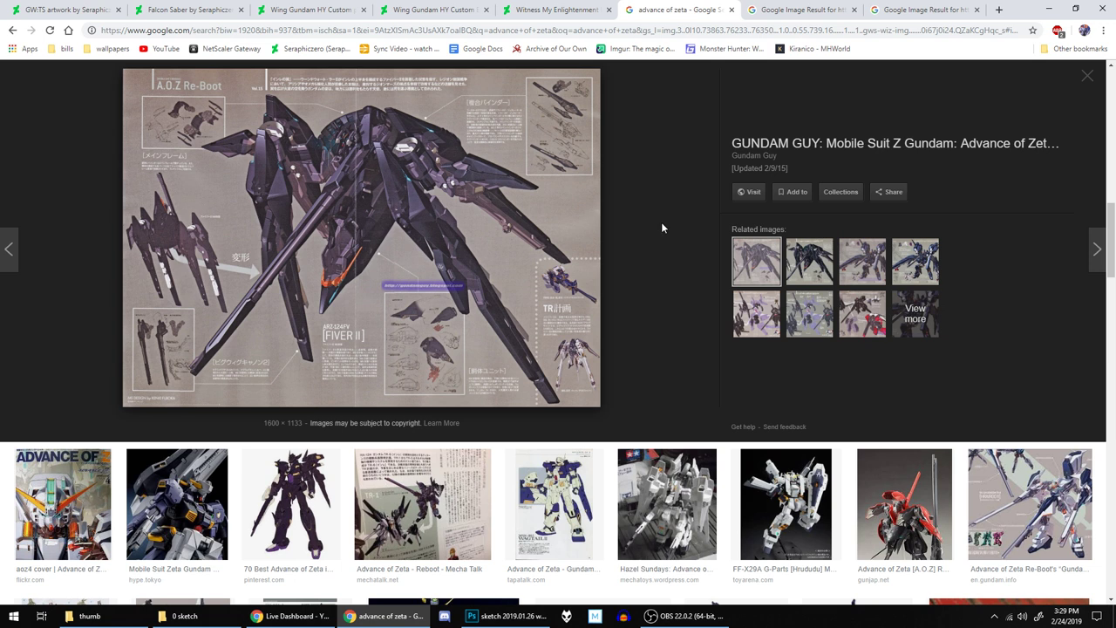
scroll(662, 228, "down", 4)
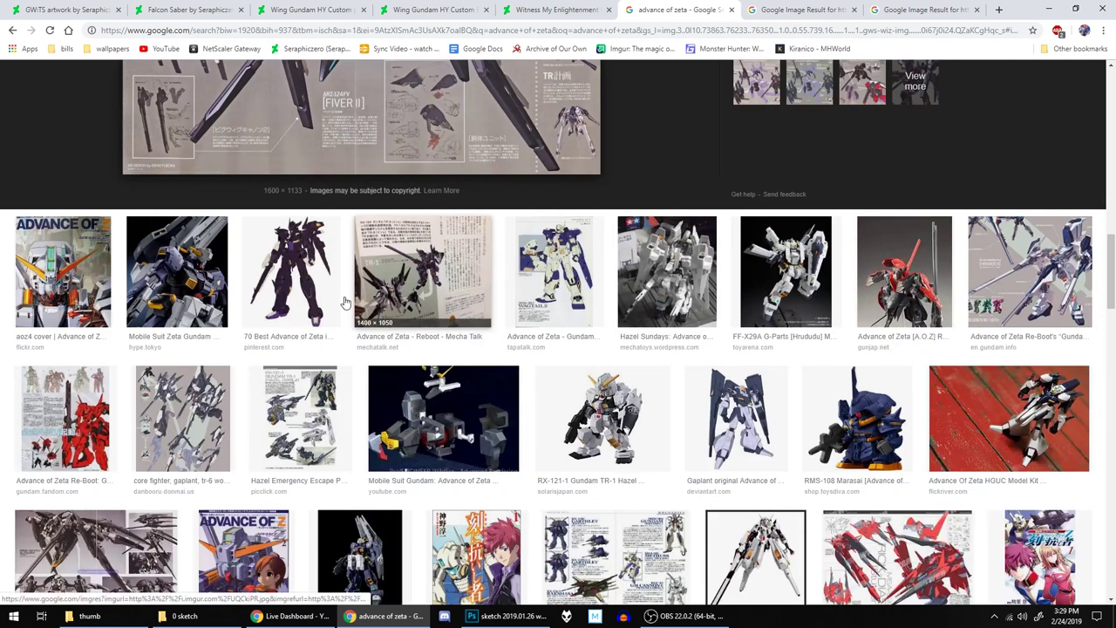
left_click(183, 399)
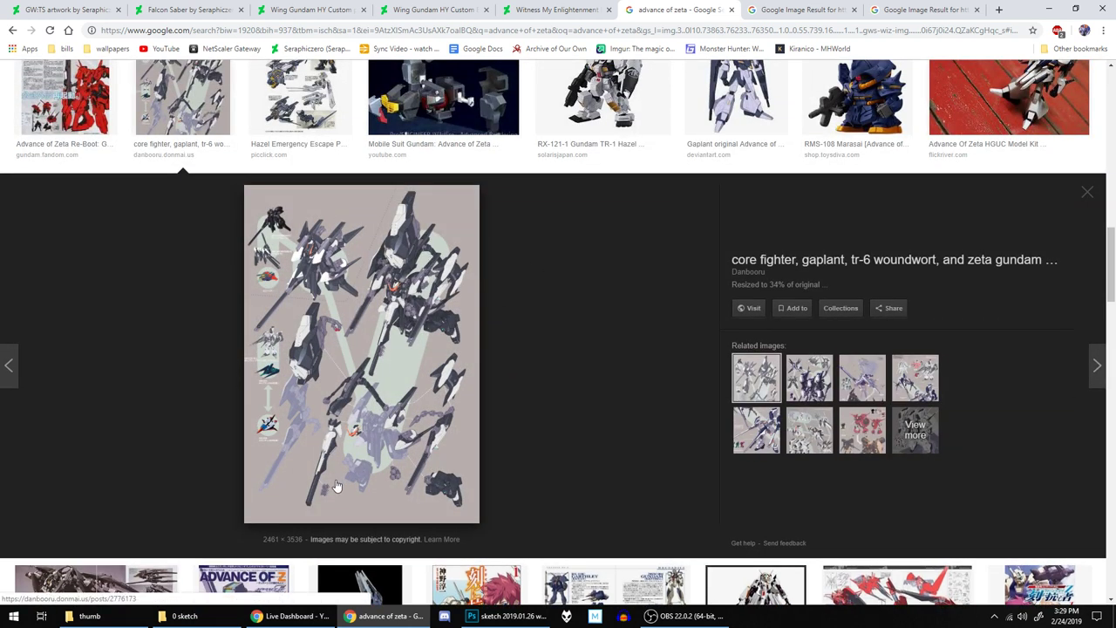
scroll(530, 279, "down", 3)
scroll(531, 280, "down", 2)
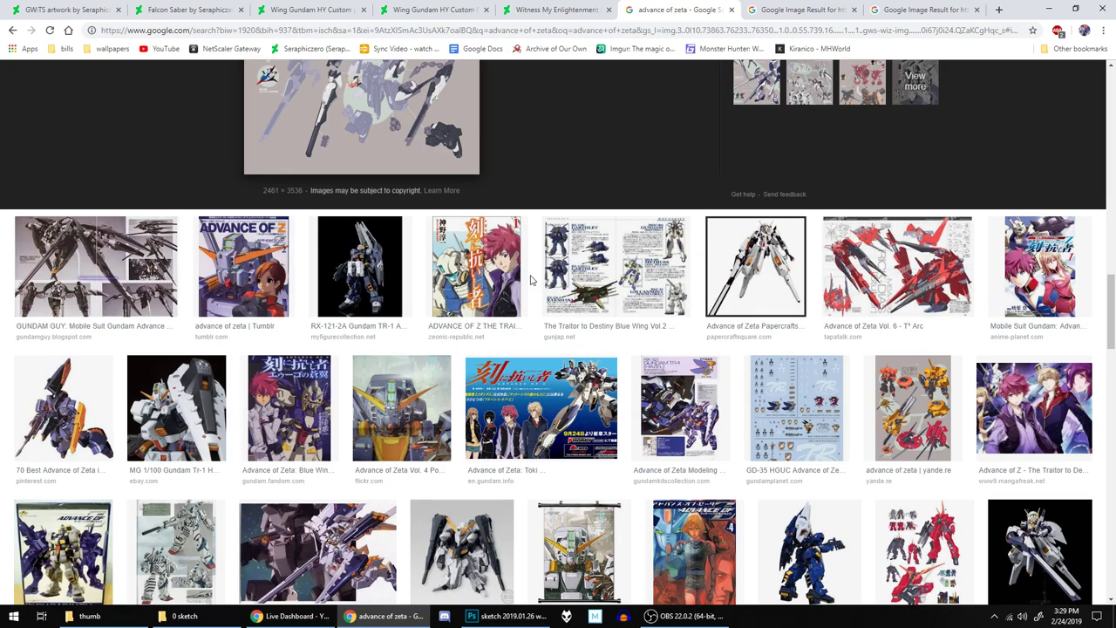
scroll(530, 277, "up", 20)
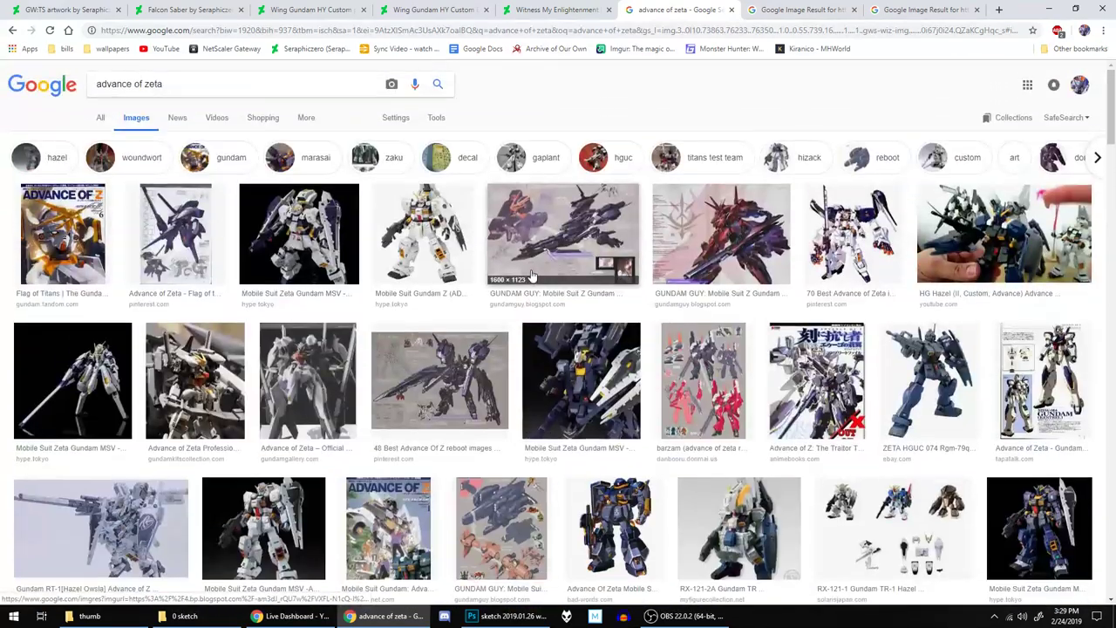
Step: Switch to Photoshop and hide the "general body" rough sketch layer
left_click(504, 616)
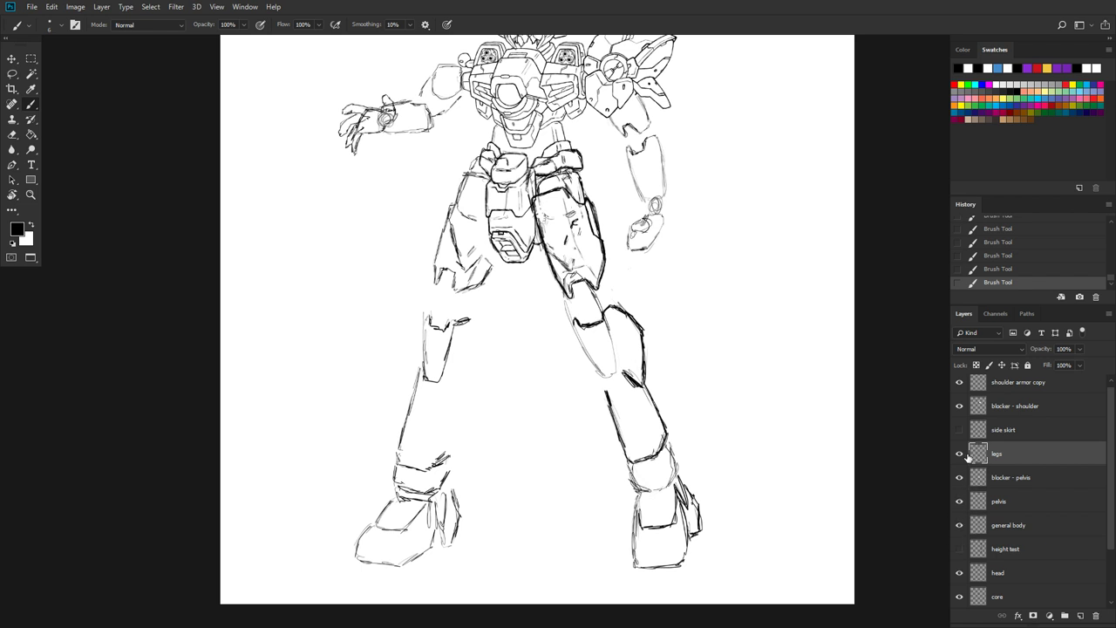
left_click(959, 526)
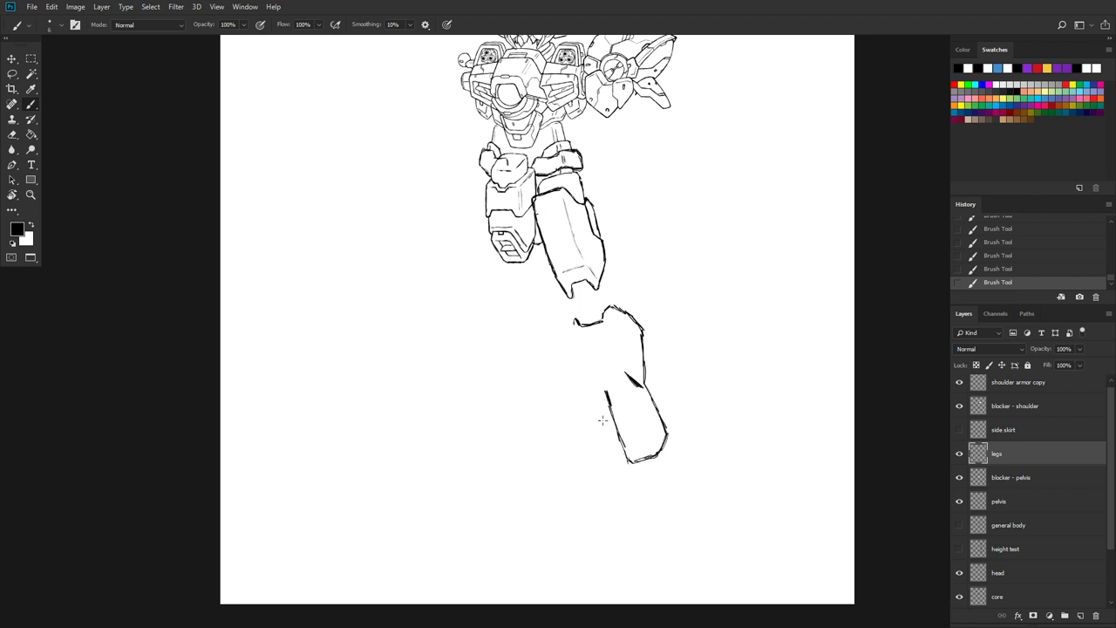
Step: Return to the browser and study the legs in both Hi-Resolution Model 1/100 Wing Gundam Zero Custom reference images
key("super")
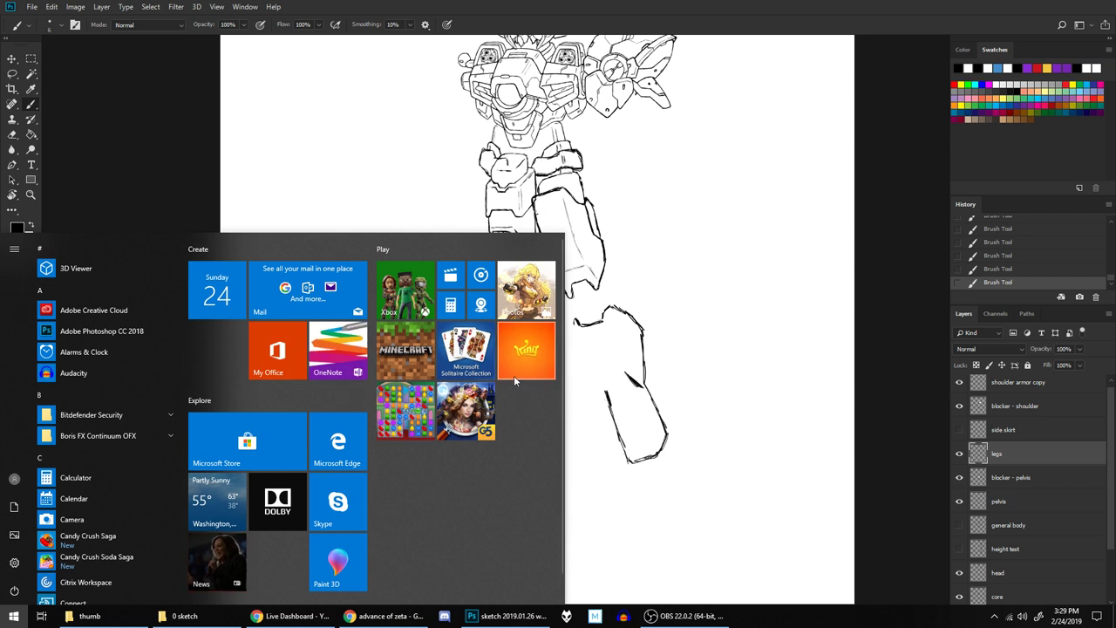
mouse_move(384, 616)
left_click(397, 567)
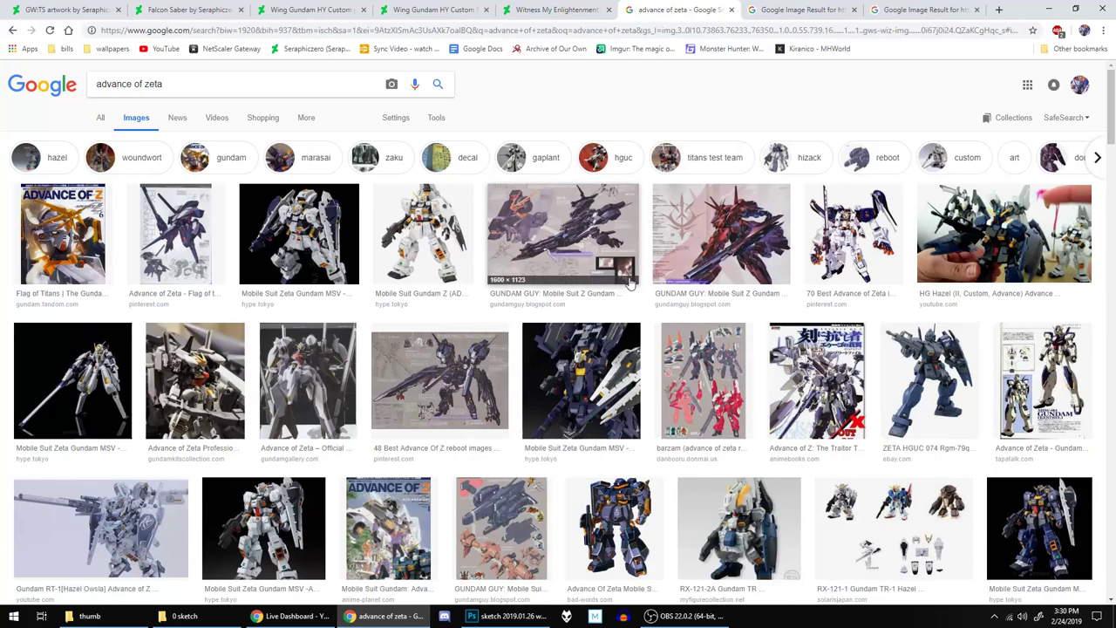
left_click(790, 10)
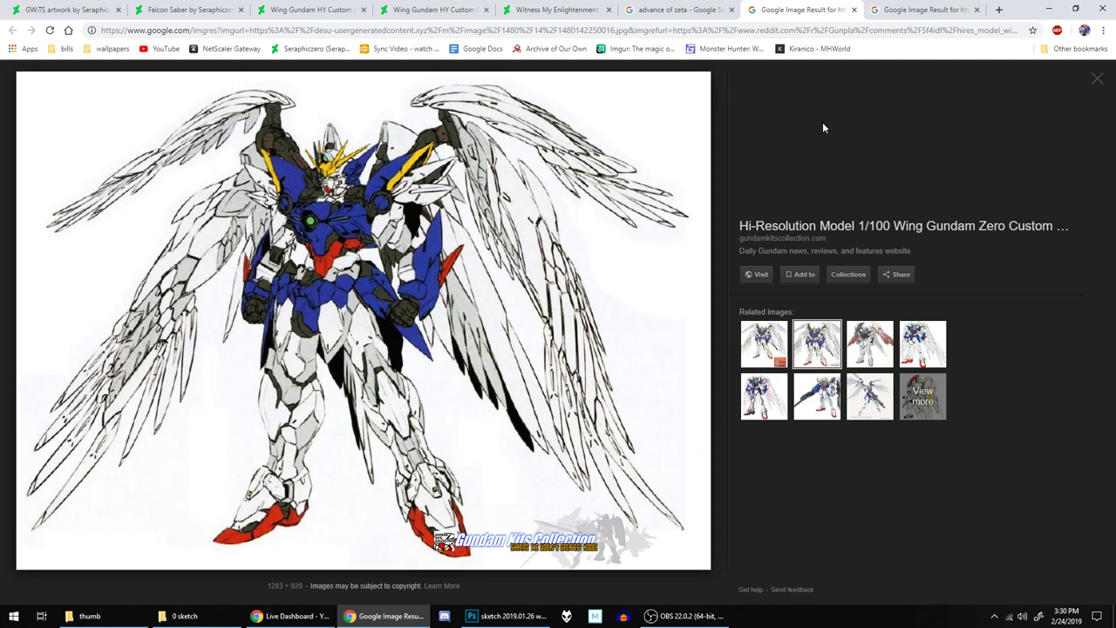
left_click(921, 8)
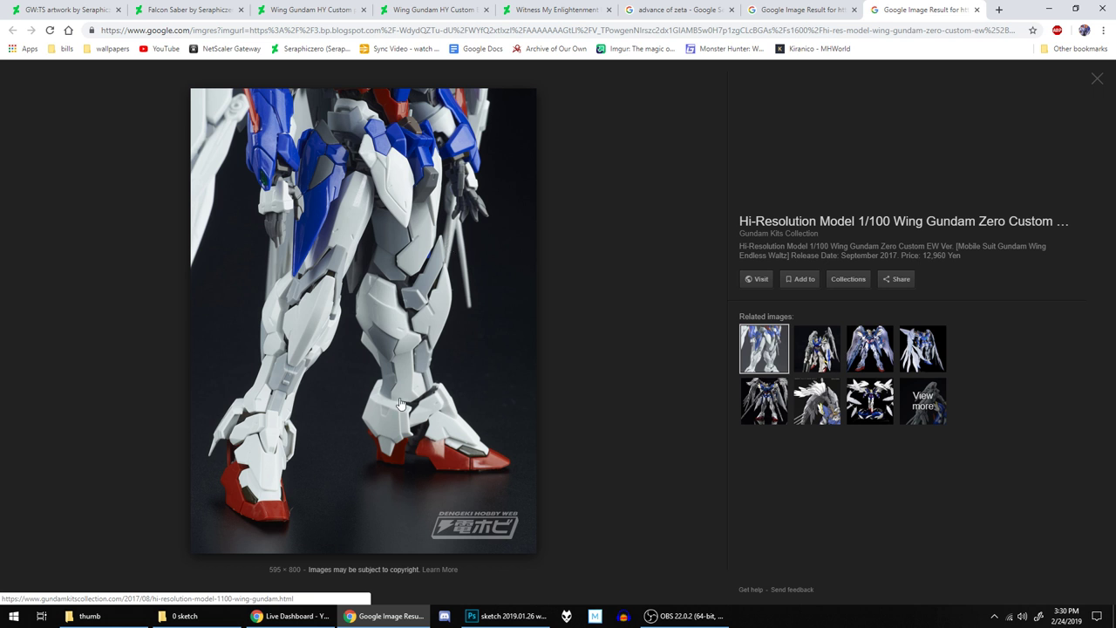
Step: Switch to Photoshop and sketch the knee armor's missing left contour on the "legs" layer, curving from its upper notch down to the shin
left_click(506, 614)
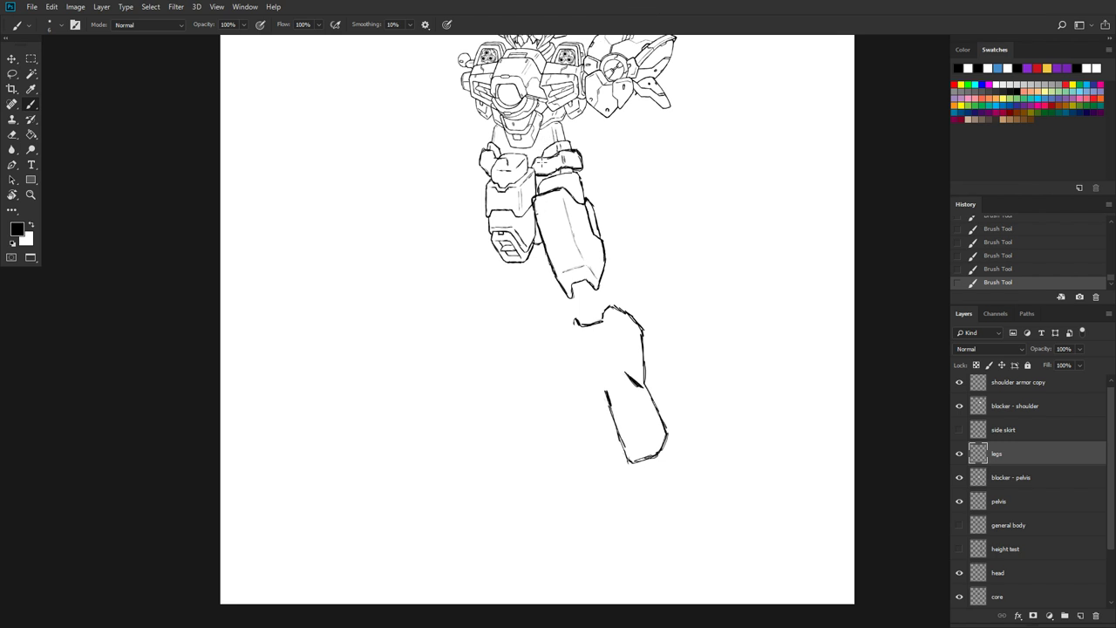
scroll(661, 270, "up", 4)
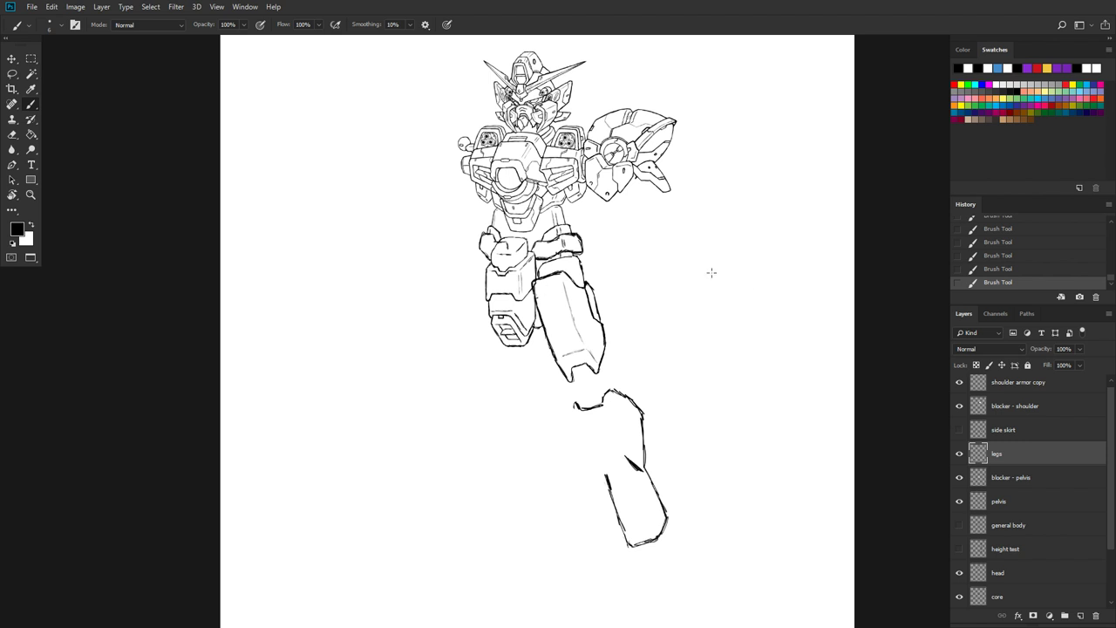
scroll(680, 340, "down", 3)
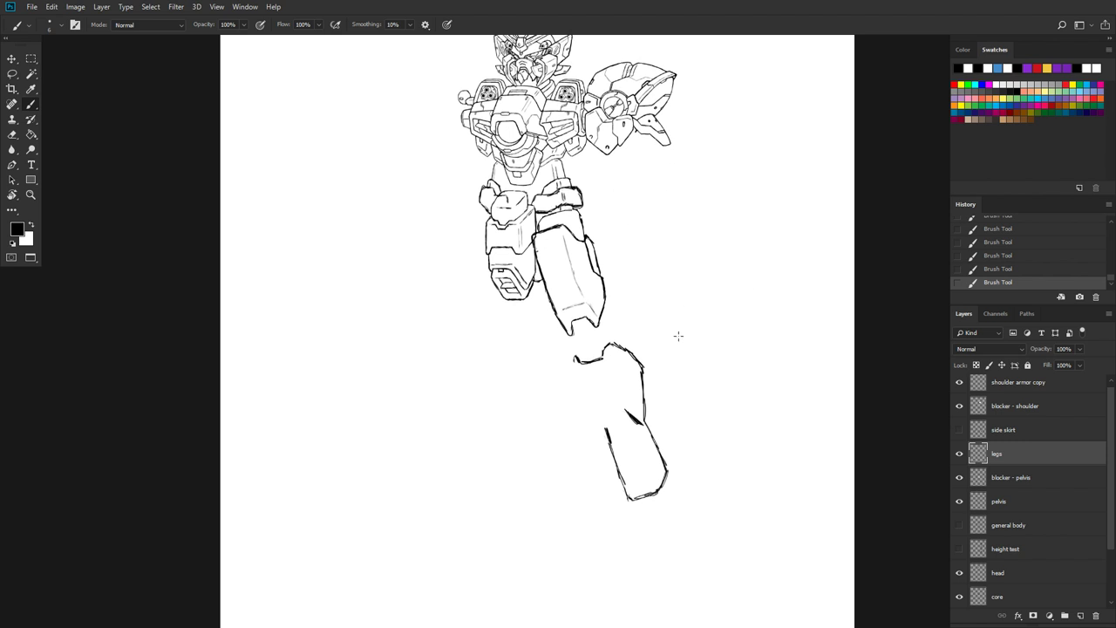
scroll(630, 328, "up", 3)
scroll(708, 314, "down", 5)
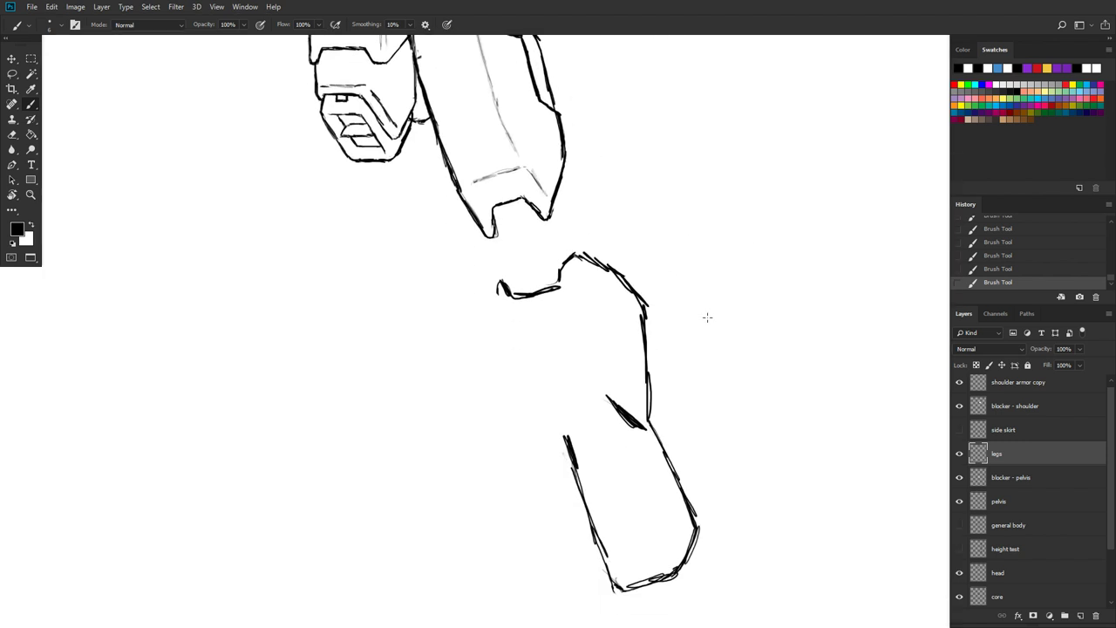
scroll(723, 294, "up", 1)
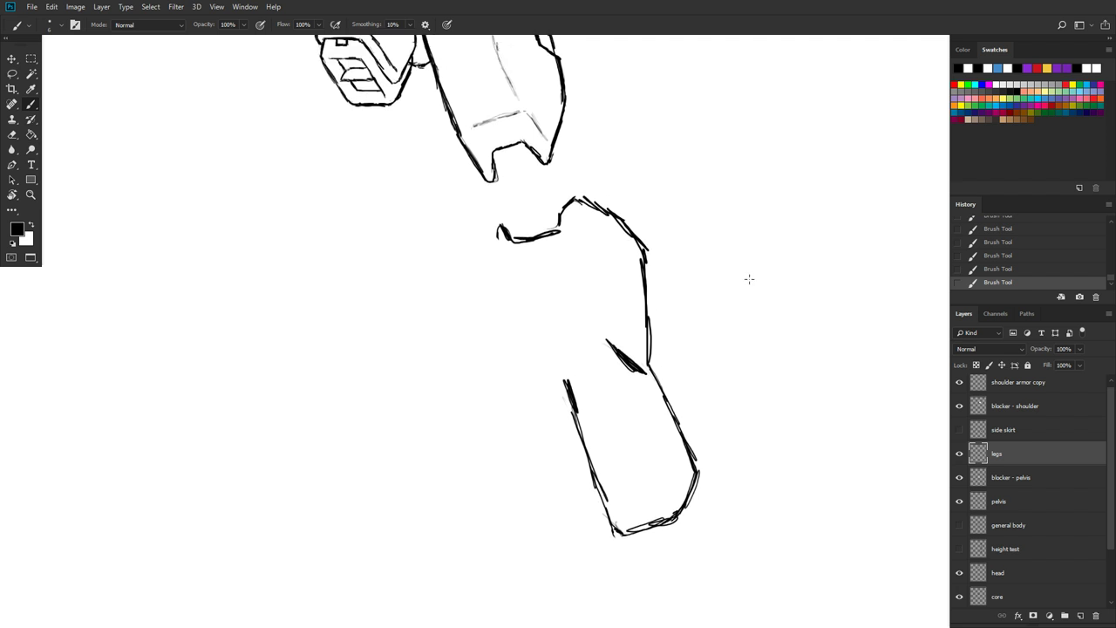
scroll(748, 279, "up", 1)
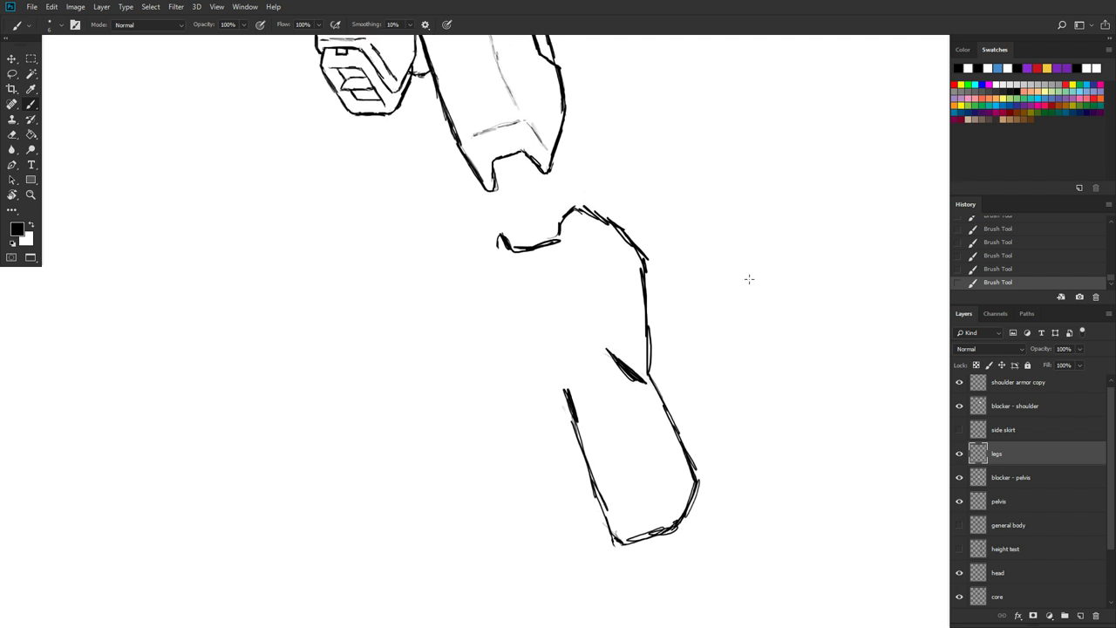
mouse_move(748, 278)
left_mouse_down()
mouse_move(608, 271)
mouse_move(617, 269)
left_mouse_up()
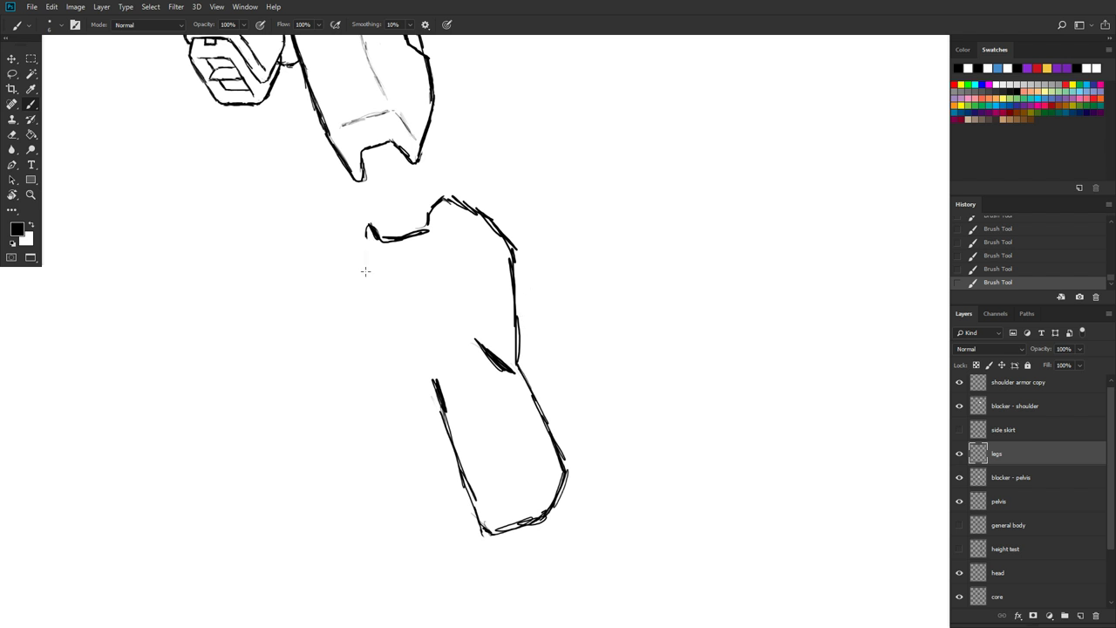
left_click_drag(366, 227, 367, 274)
left_click_drag(362, 231, 363, 278)
mouse_move(367, 229)
left_mouse_down()
mouse_move(370, 306)
mouse_move(387, 342)
mouse_move(372, 300)
mouse_move(400, 344)
left_mouse_up()
mouse_move(361, 255)
left_mouse_down()
mouse_move(390, 337)
mouse_move(378, 283)
mouse_move(373, 306)
mouse_move(424, 372)
left_mouse_up()
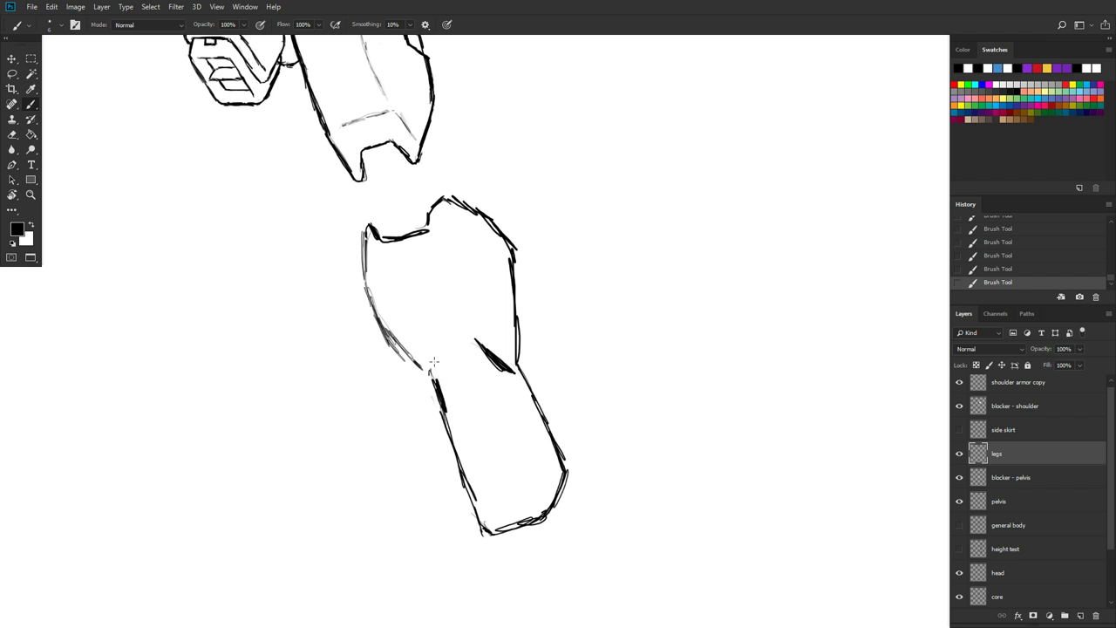
Step: Draw an arched upper edge on the shin plate, closing the gap between its two sides beneath the knee armor
mouse_move(431, 373)
left_mouse_down()
mouse_move(438, 338)
mouse_move(464, 328)
mouse_move(478, 340)
mouse_move(459, 326)
mouse_move(426, 370)
mouse_move(453, 332)
left_mouse_up()
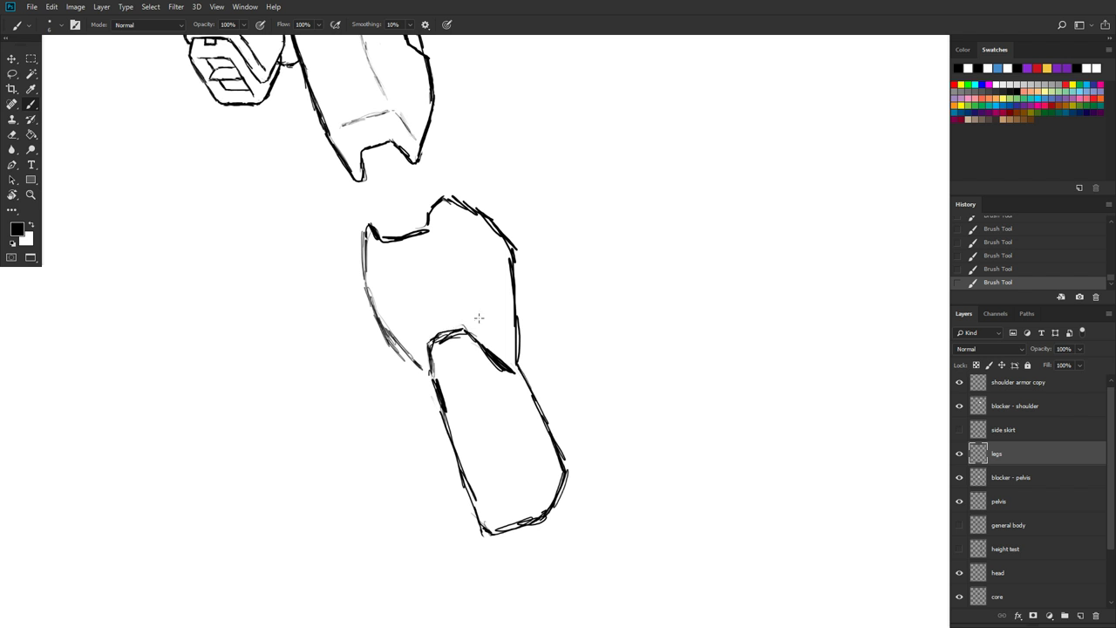
left_click_drag(506, 368, 516, 340)
Step: Erase the stray strokes outside the knee armor's lower-left contour, enlarging the eraser, and return to the Brush tool
key("e")
mouse_move(382, 338)
left_mouse_down()
mouse_move(375, 349)
mouse_move(390, 347)
mouse_move(386, 324)
left_mouse_up()
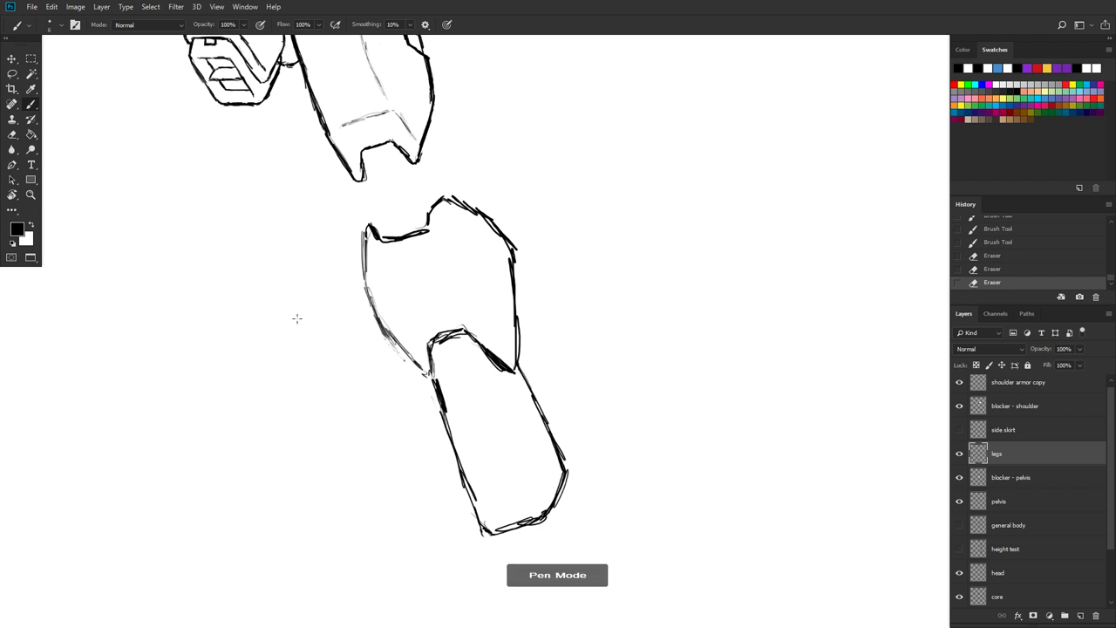
left_click(12, 134)
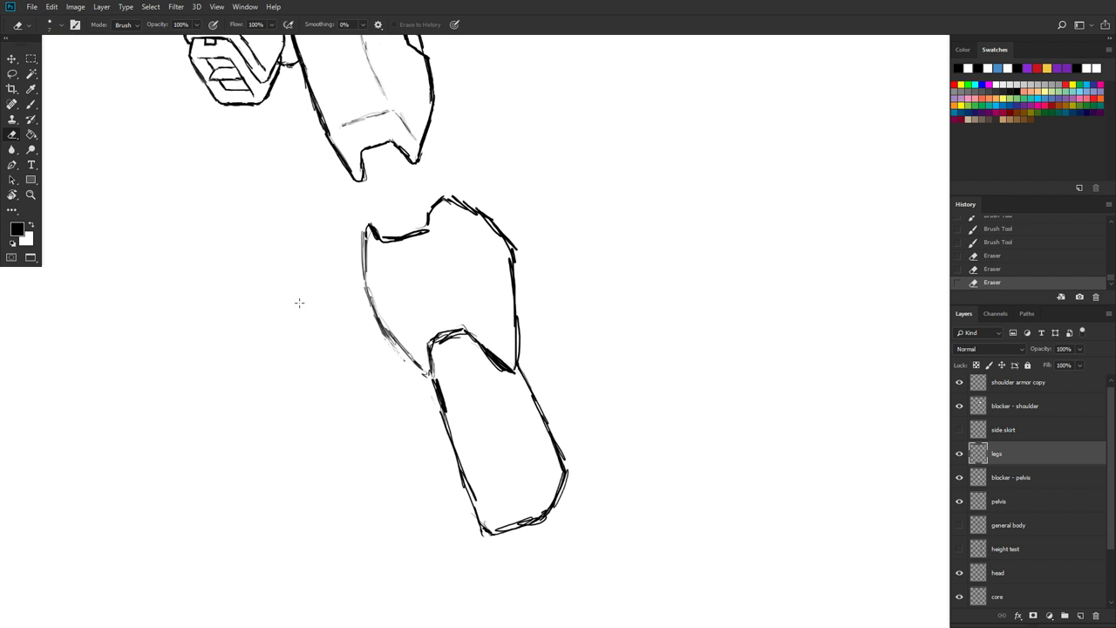
key("bracketright")
key("bracketright")
key("bracketright")
key("bracketright")
key("bracketright")
key("bracketright")
key("bracketright")
key("b")
key("grave")
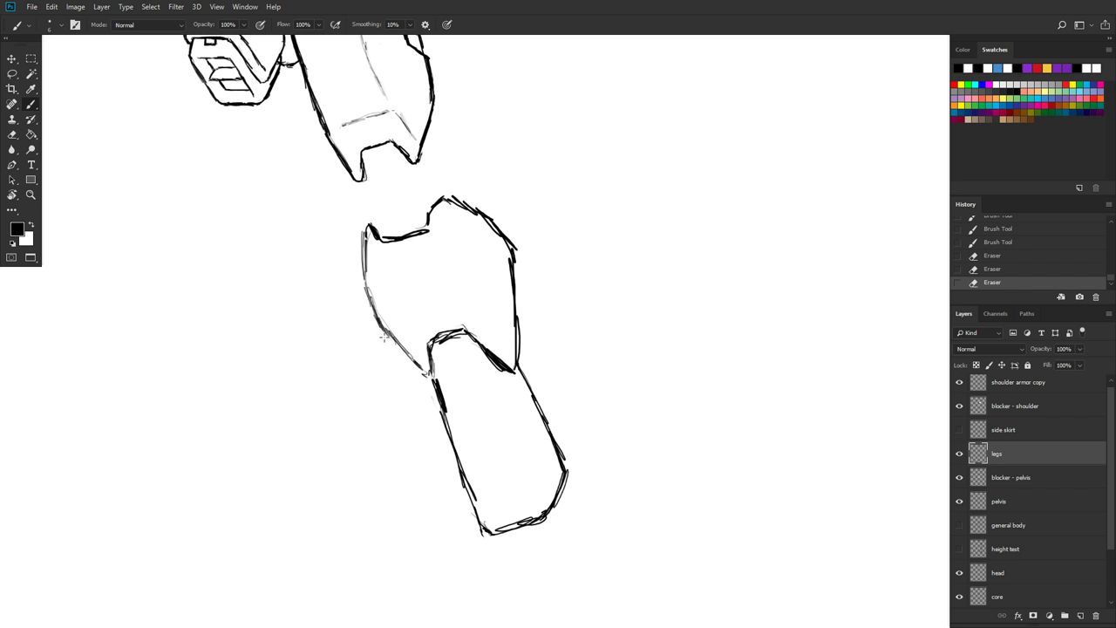
Step: Darken the knee armor's lower-left contour and reinforce the curved bottom of its upper notch
mouse_move(382, 337)
left_mouse_down()
mouse_move(415, 374)
mouse_move(403, 331)
left_mouse_up()
left_click_drag(431, 396, 428, 390)
mouse_move(364, 273)
left_mouse_down()
mouse_move(389, 337)
mouse_move(431, 373)
mouse_move(431, 349)
left_mouse_up()
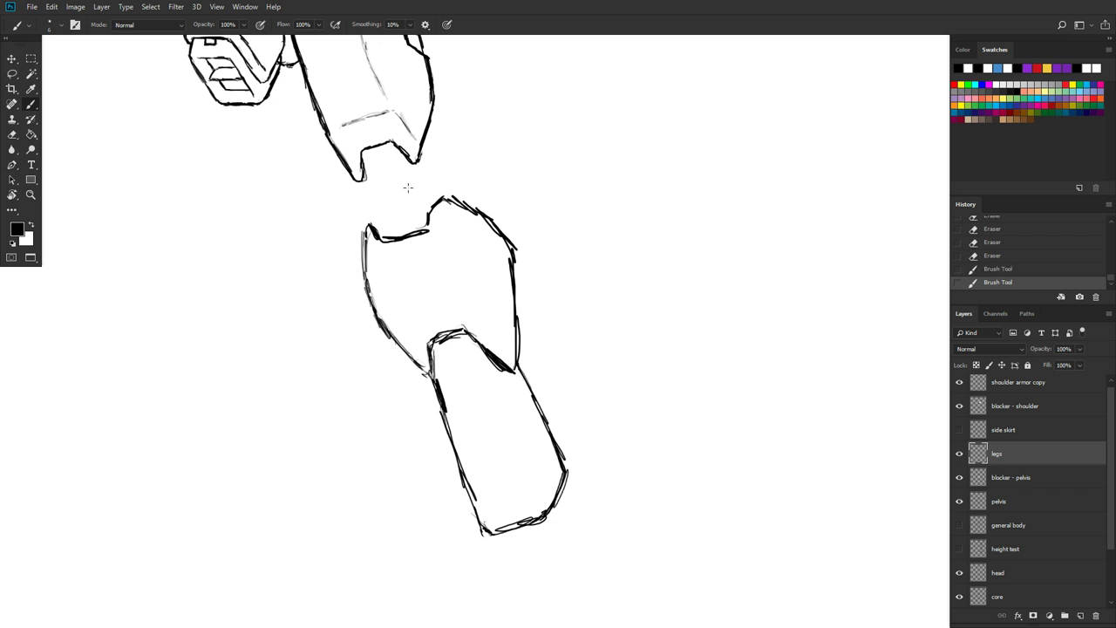
mouse_move(380, 234)
left_mouse_down()
mouse_move(392, 246)
mouse_move(425, 228)
left_mouse_up()
Step: Sketch a narrow inset panel along the knee armor's lower-right edge, with a slanted top and a vertical inner side
left_click_drag(513, 293, 515, 306)
left_click(514, 305)
mouse_move(494, 329)
left_mouse_down()
mouse_move(495, 356)
mouse_move(495, 295)
mouse_move(518, 291)
left_mouse_up()
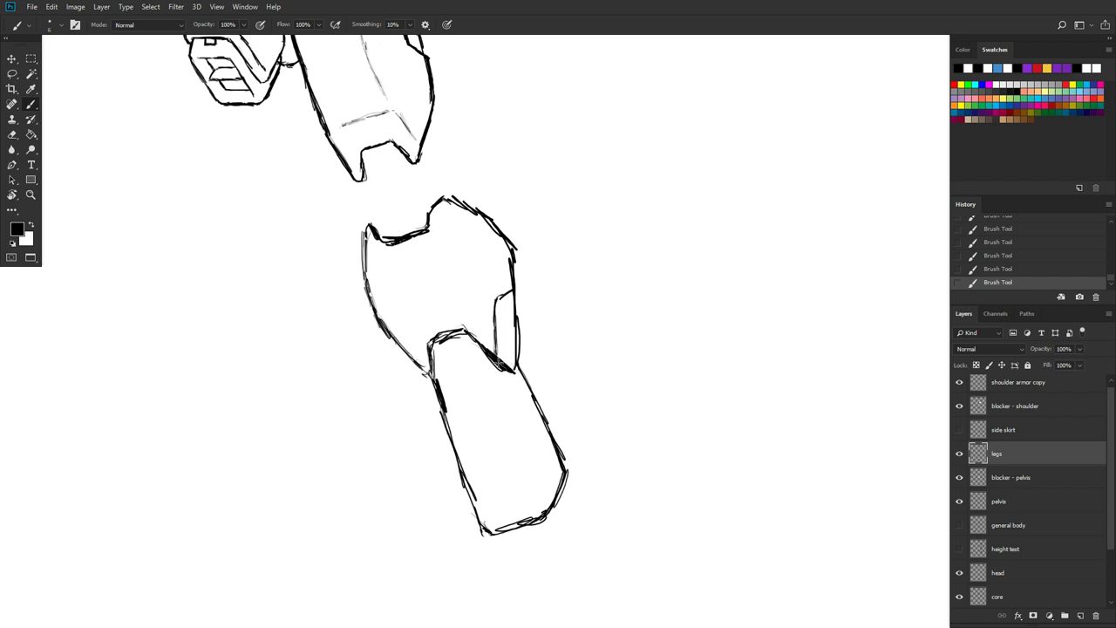
left_click_drag(499, 364, 502, 350)
left_click_drag(499, 297, 513, 290)
Step: Draw a lengthwise ridge line down the shin plate, parallel to its right edge, from the knee armor to the bottom corner
mouse_move(491, 356)
left_mouse_down()
mouse_move(513, 374)
mouse_move(529, 445)
left_mouse_up()
left_click_drag(511, 403, 527, 436)
left_click_drag(499, 370, 541, 476)
left_click_drag(517, 410, 555, 499)
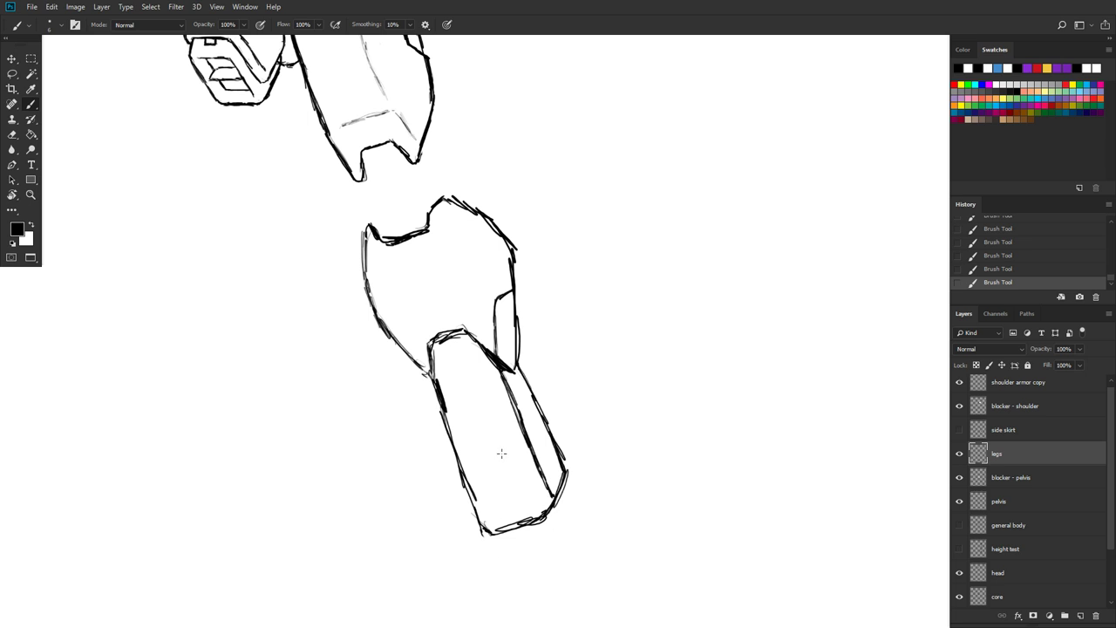
Step: Switch to the browser and study the leg armor in the Wing Gundam HY Custom profile, design sheet and Falcon Saber artworks
key("super")
left_click(384, 615)
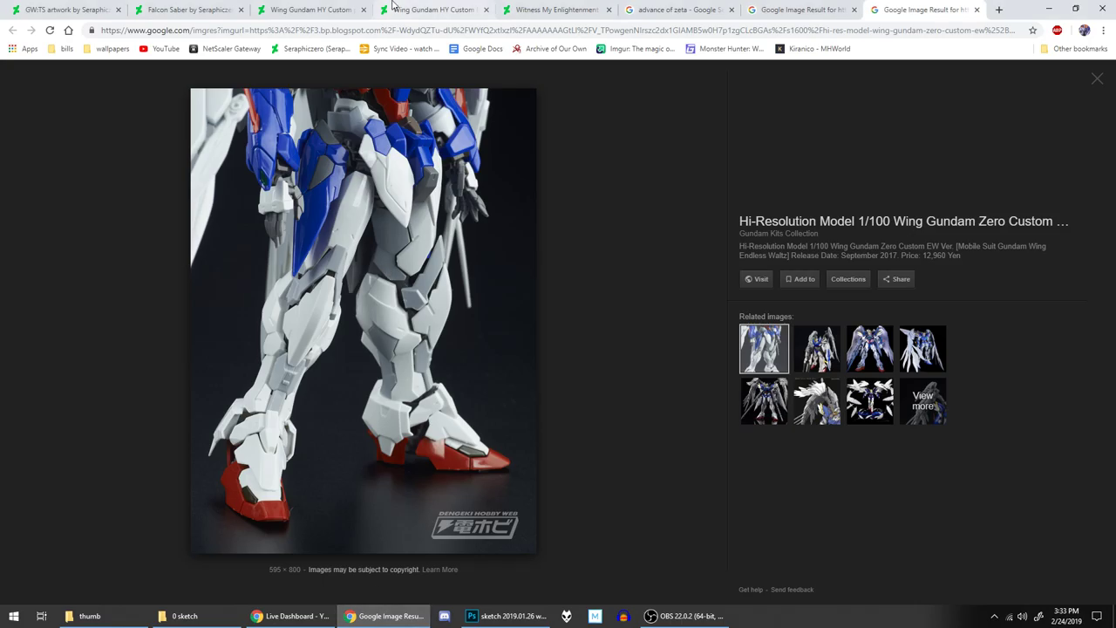
left_click(558, 9)
left_click(466, 9)
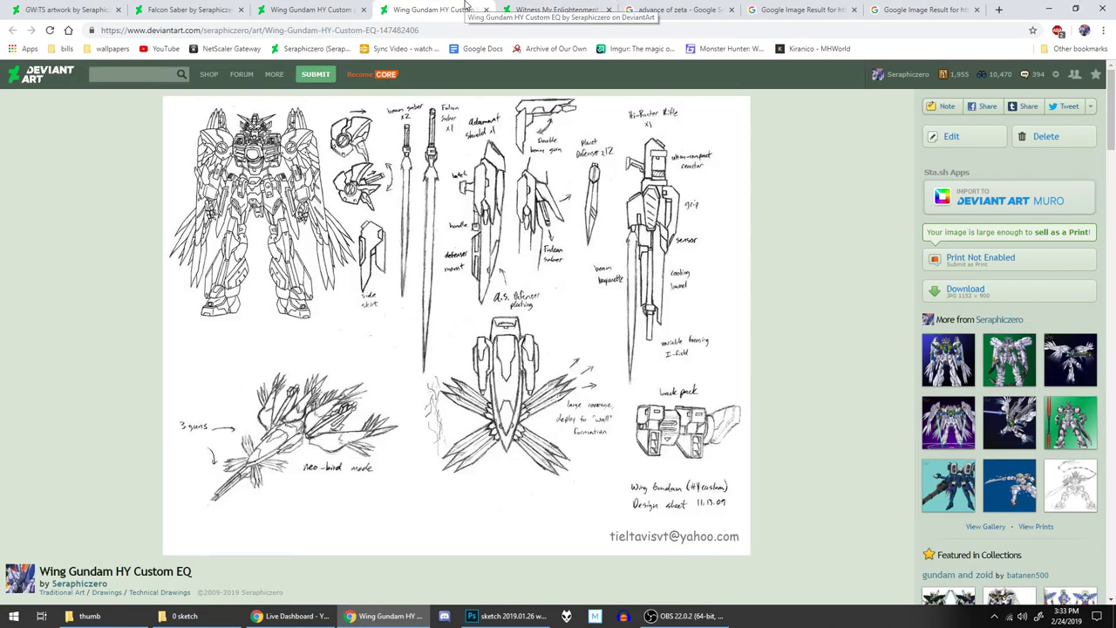
left_click(310, 9)
left_click(188, 8)
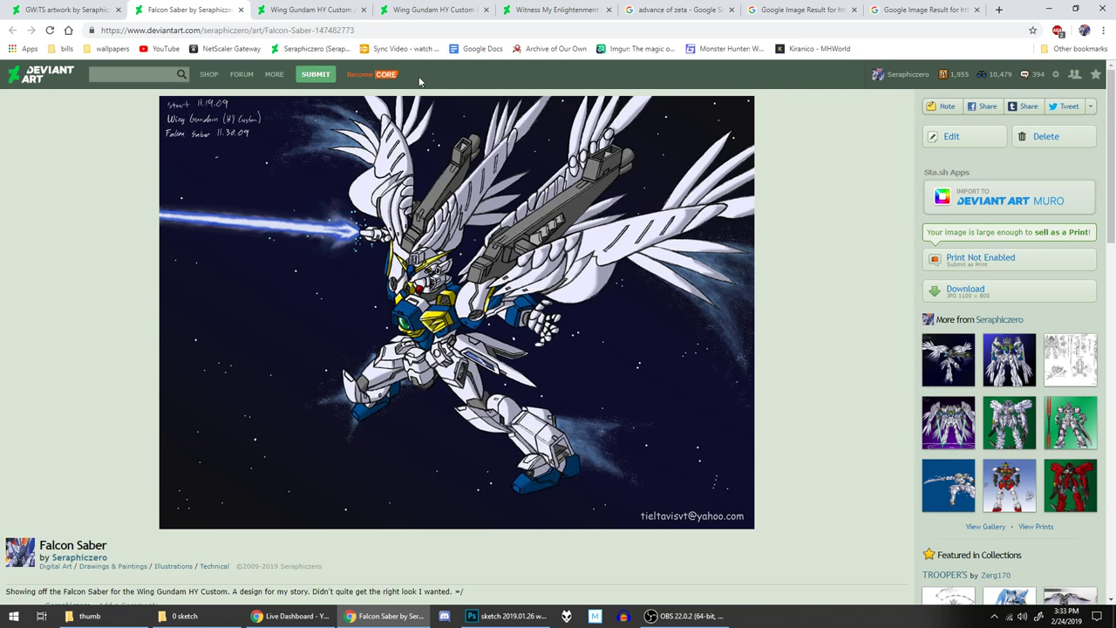
left_click(312, 9)
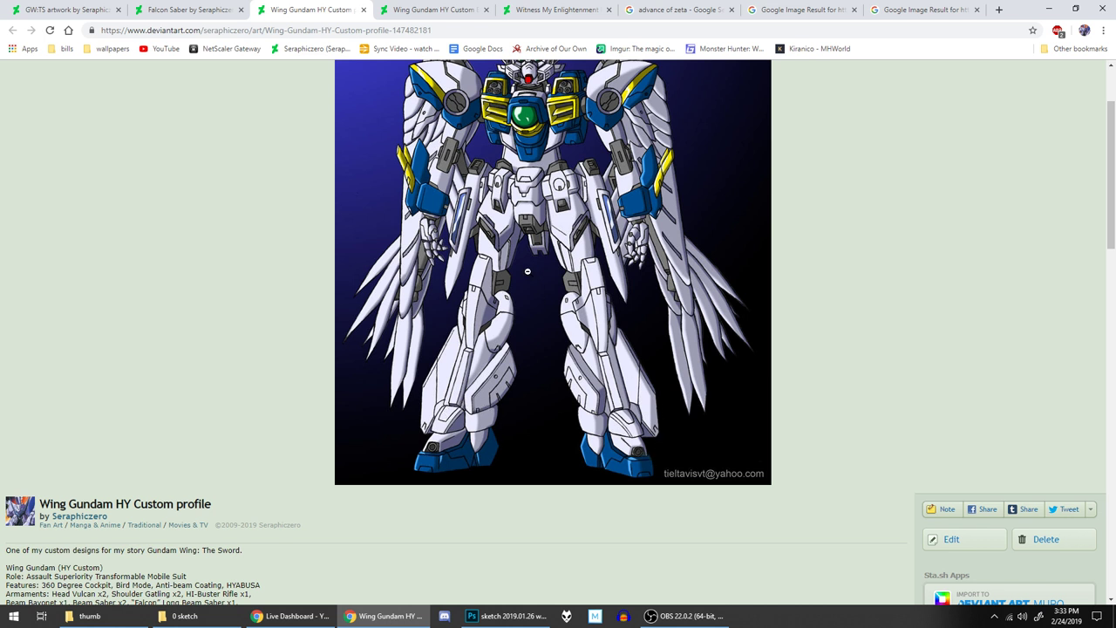
Step: Switch to Photoshop and compare the leg sketch with the "general body" layer by showing it, then leave that layer hidden
left_click(493, 615)
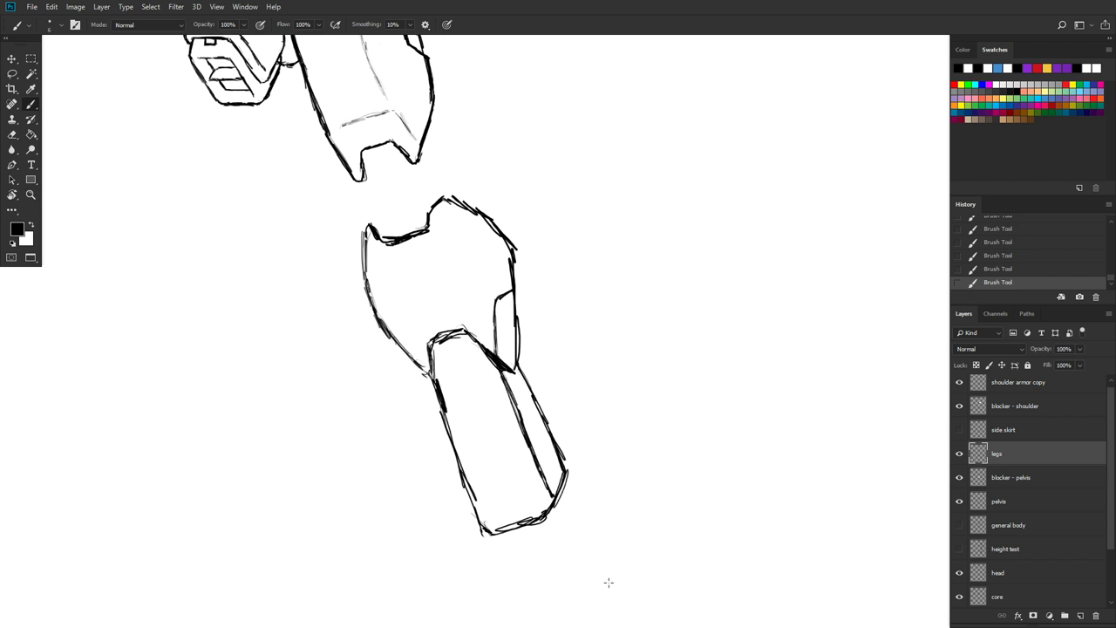
scroll(644, 397, "down", 1)
scroll(737, 433, "down", 1)
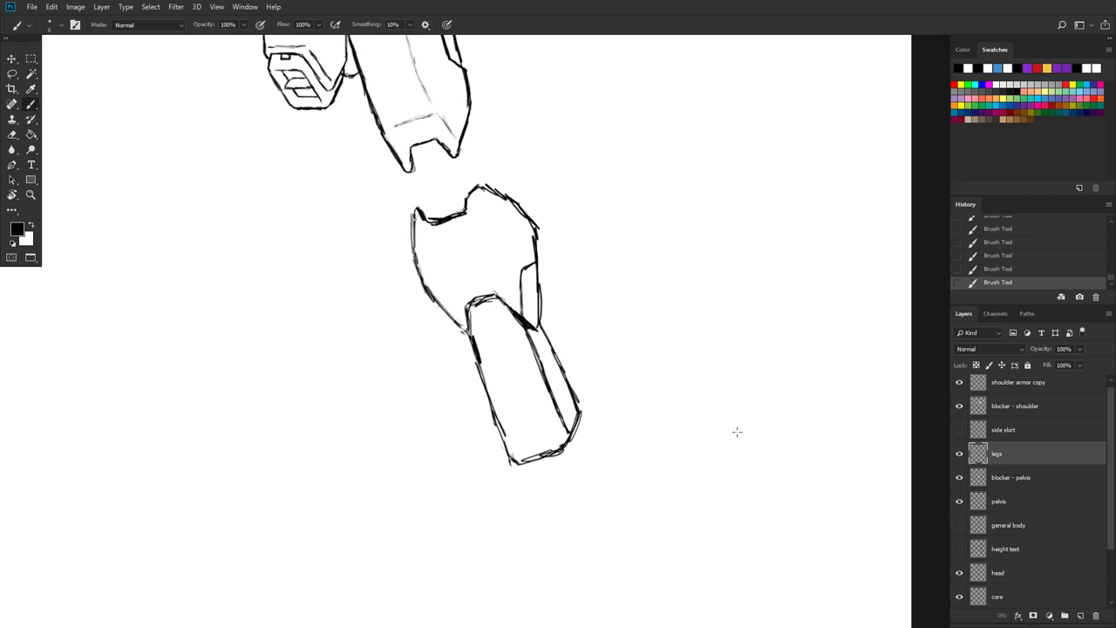
left_click(959, 525)
scroll(703, 401, "down", 1)
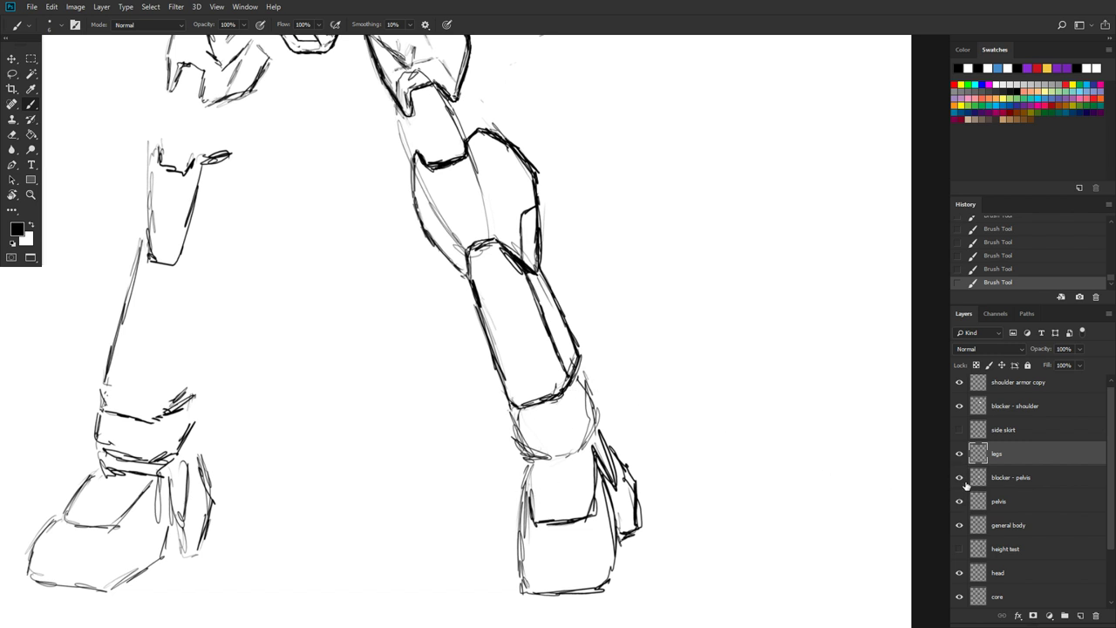
left_click(960, 525)
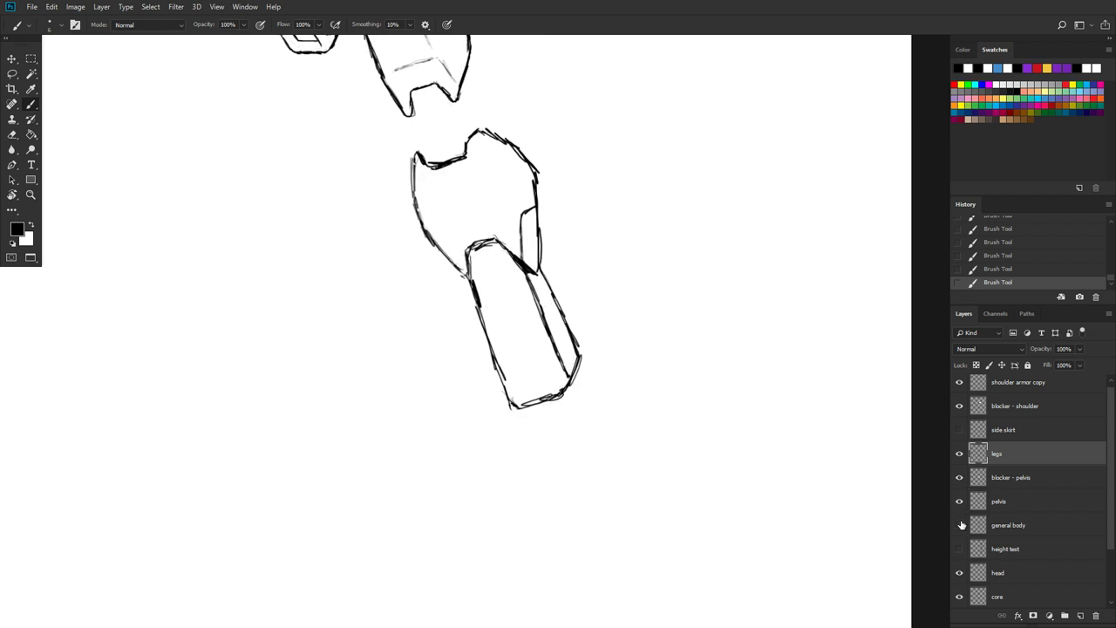
left_click(960, 525)
left_click(961, 525)
scroll(707, 406, "up", 1)
left_click_drag(707, 348, 671, 424)
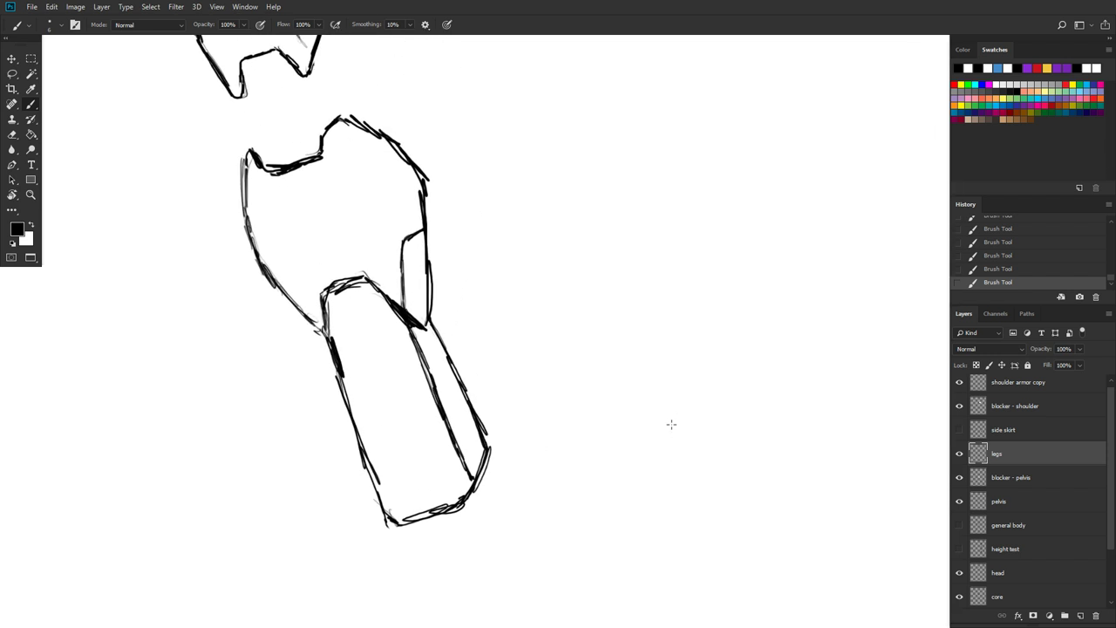
Step: Sketch the lower end of a side armor panel beside the shin plate, with an angled bottom edge, a notch and a narrow outer flap
scroll(529, 341, "down", 1)
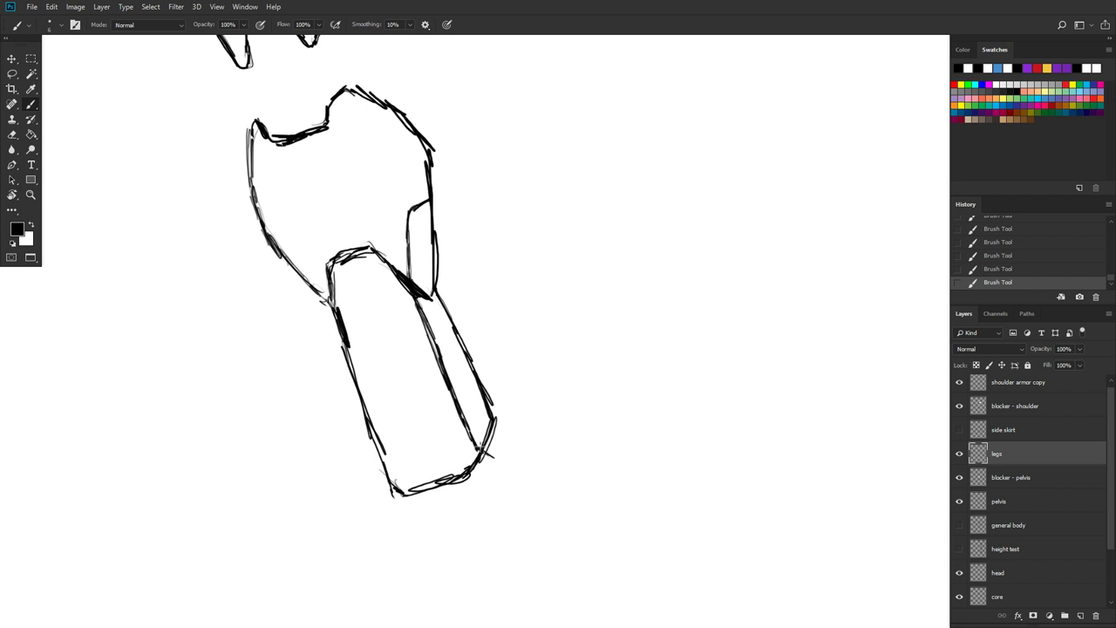
left_click_drag(481, 448, 550, 483)
left_click_drag(551, 485, 560, 490)
left_click_drag(560, 489, 572, 464)
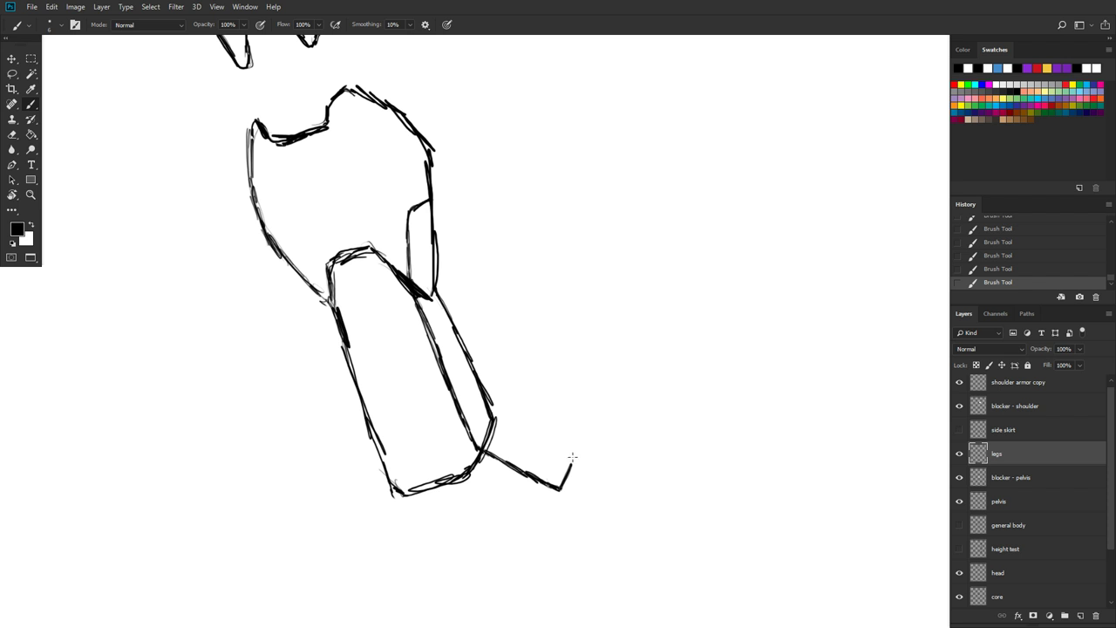
left_click_drag(566, 430, 572, 457)
mouse_move(568, 413)
left_mouse_down()
mouse_move(574, 464)
mouse_move(555, 361)
left_mouse_up()
left_click_drag(556, 360, 581, 344)
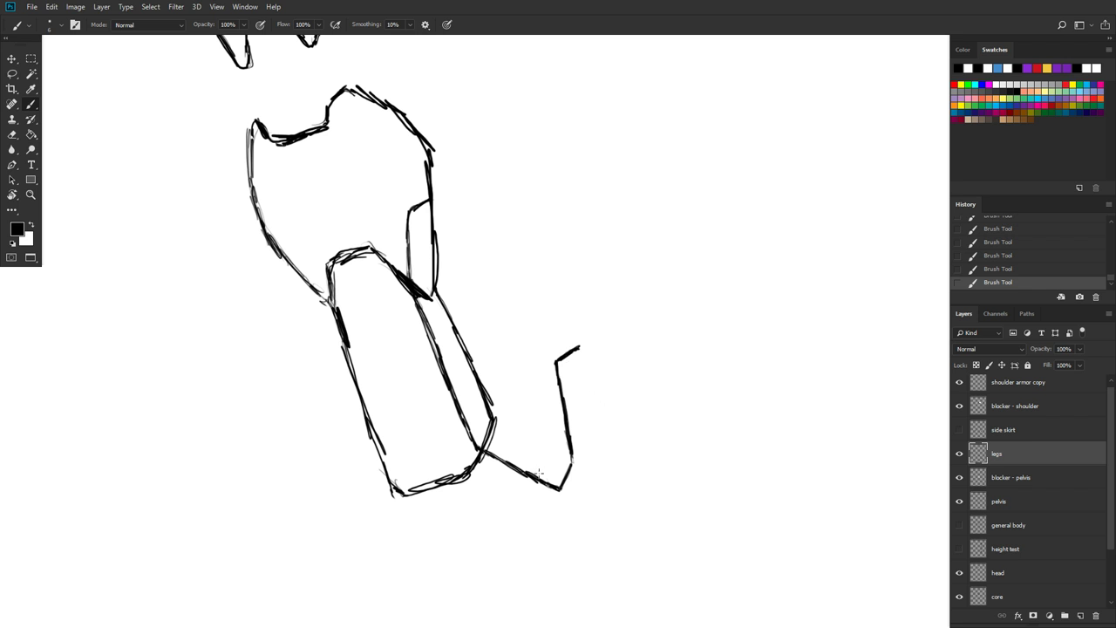
mouse_move(540, 476)
left_mouse_down()
mouse_move(548, 443)
mouse_move(529, 363)
mouse_move(554, 345)
mouse_move(569, 348)
mouse_move(556, 362)
mouse_move(579, 344)
mouse_move(558, 369)
mouse_move(570, 429)
mouse_move(537, 480)
left_mouse_up()
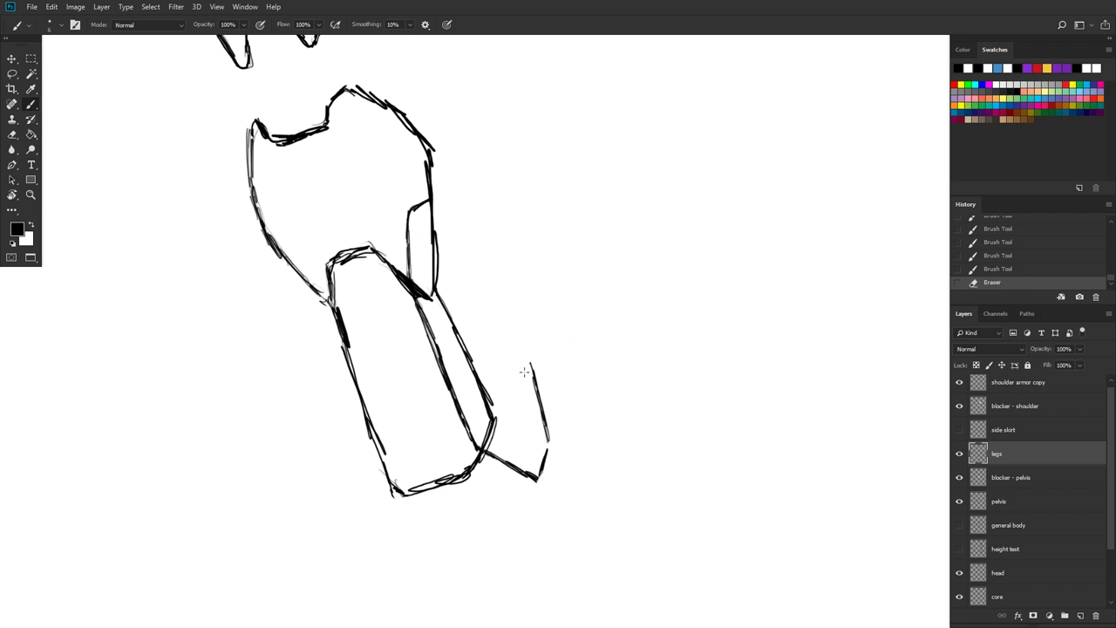
mouse_move(531, 365)
left_mouse_down()
mouse_move(548, 349)
mouse_move(573, 405)
mouse_move(575, 415)
mouse_move(549, 353)
mouse_move(576, 446)
mouse_move(579, 422)
mouse_move(575, 462)
left_mouse_up()
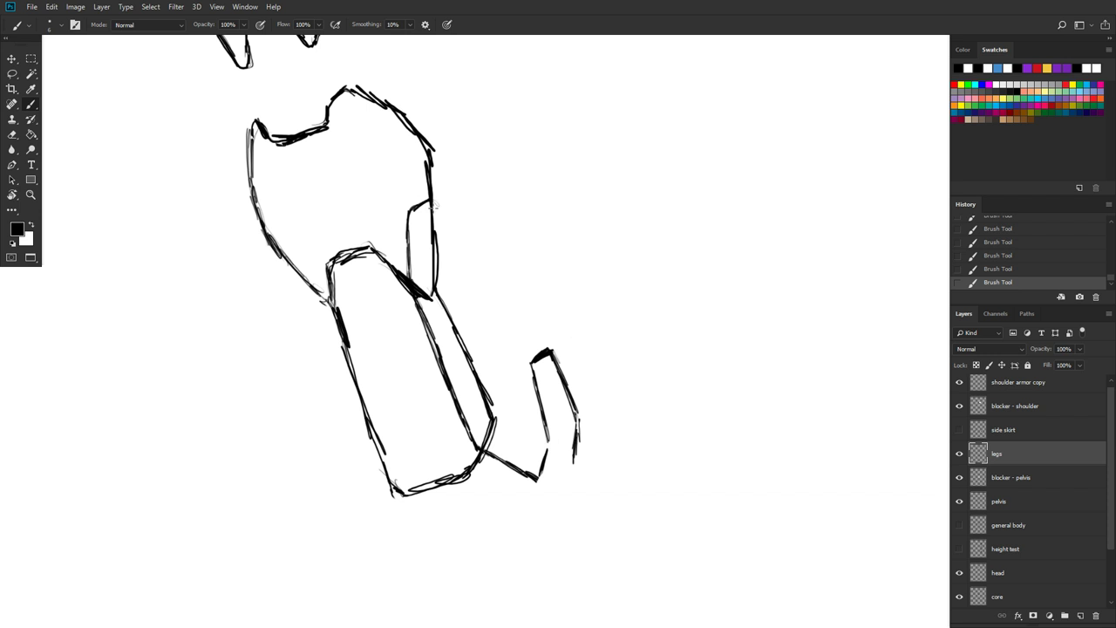
Step: Try to sketch the side armor's long outer edge from the knee panel's upper corner, and undo the stroke
left_click_drag(434, 202, 524, 312)
left_click(994, 270)
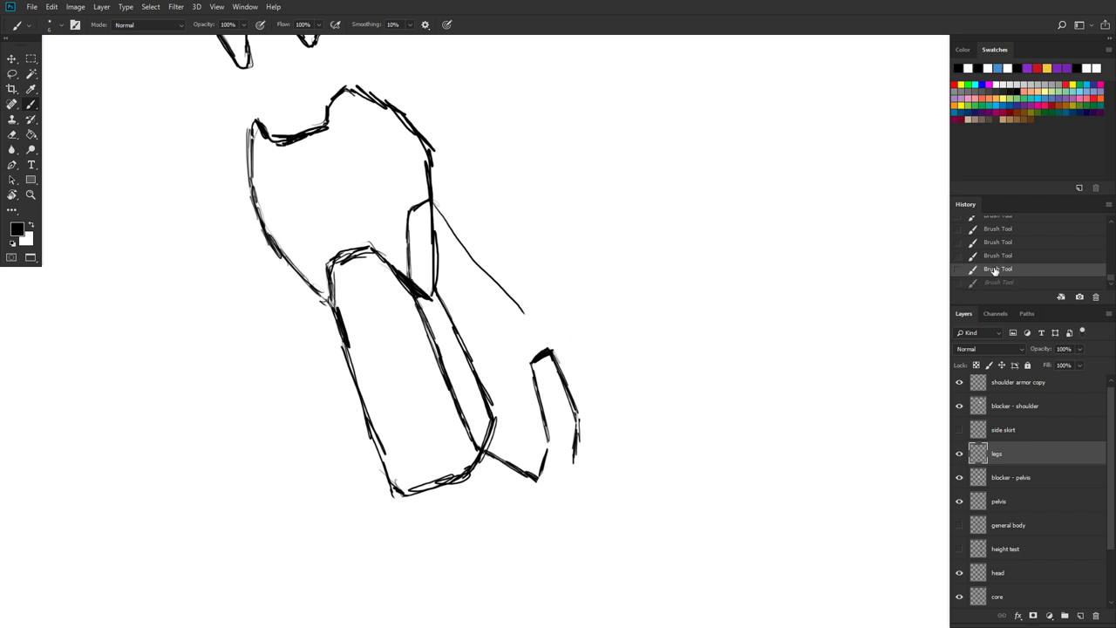
left_click(1005, 255)
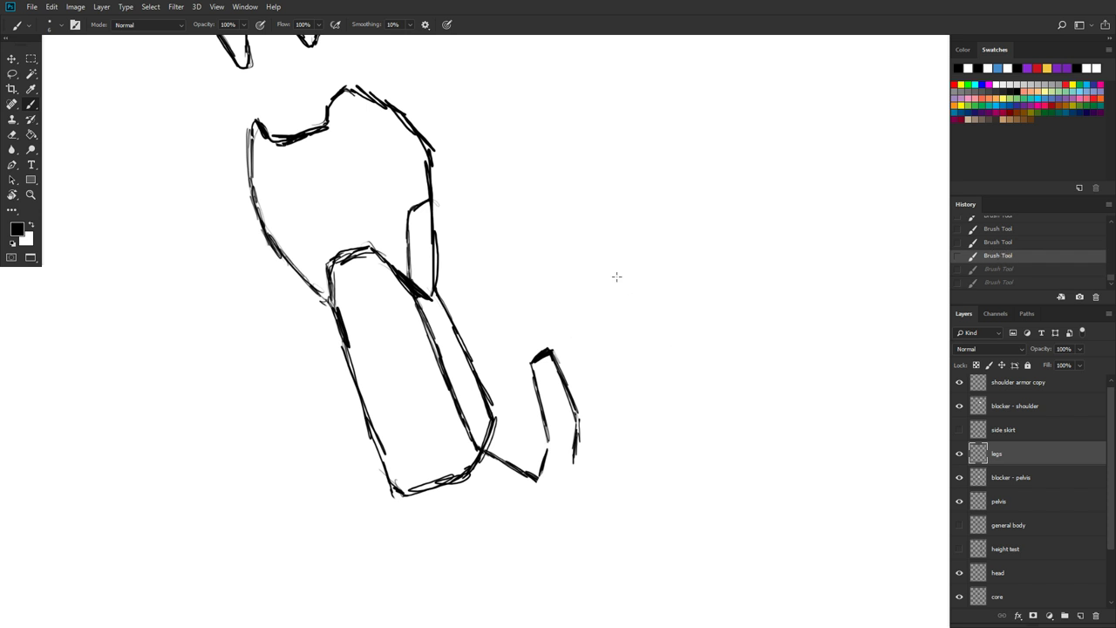
Step: Rotate the canvas to -104° and draw the side armor's long outer edge from the knee panel's corner to the flap
key("r")
left_click_drag(620, 242, 372, 241)
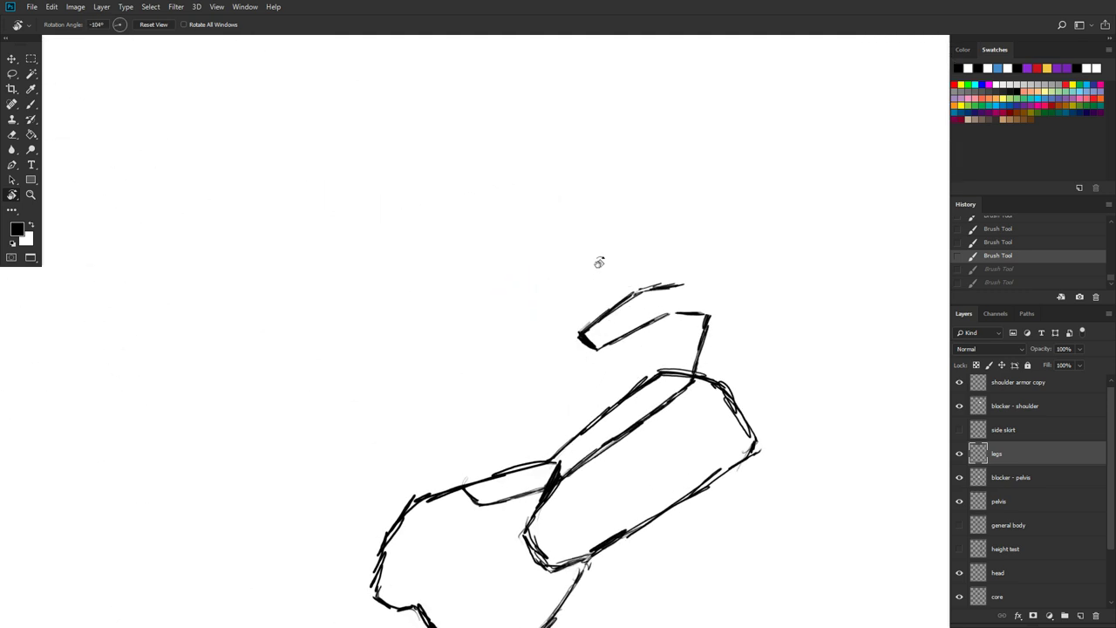
key("b")
left_click_drag(625, 379, 544, 278)
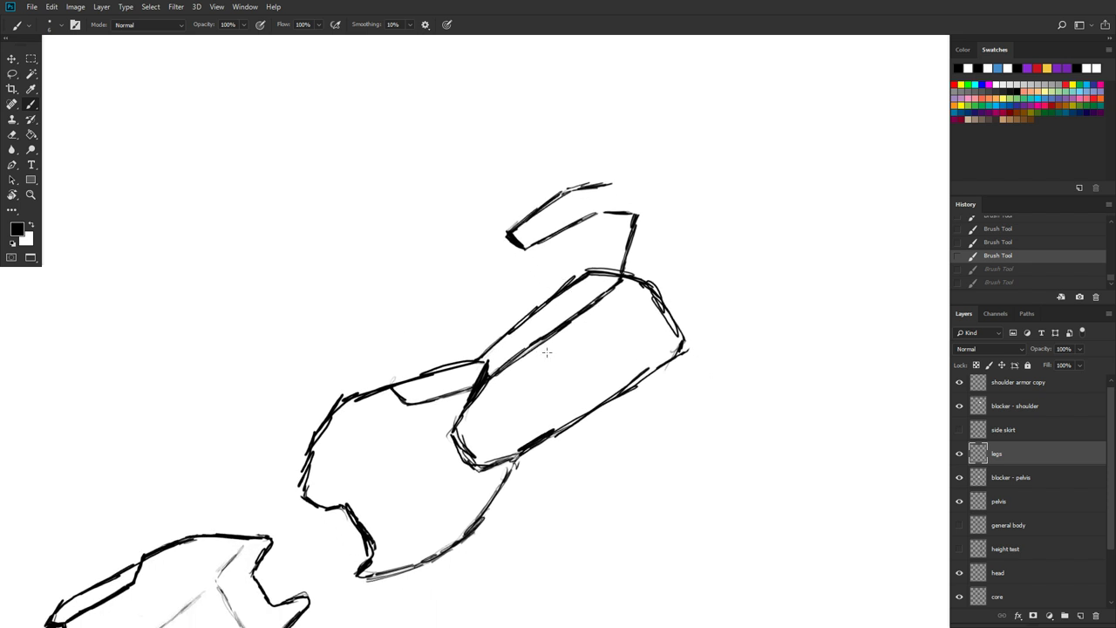
key("ctrl+shift+z")
key("ctrl+shift+z")
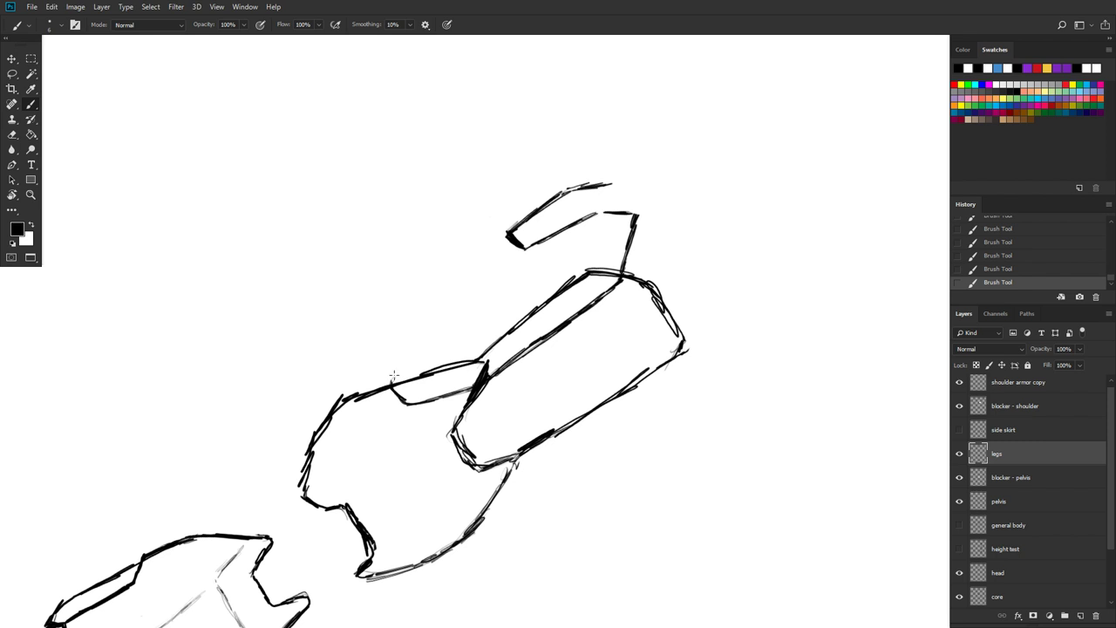
left_click_drag(391, 383, 506, 233)
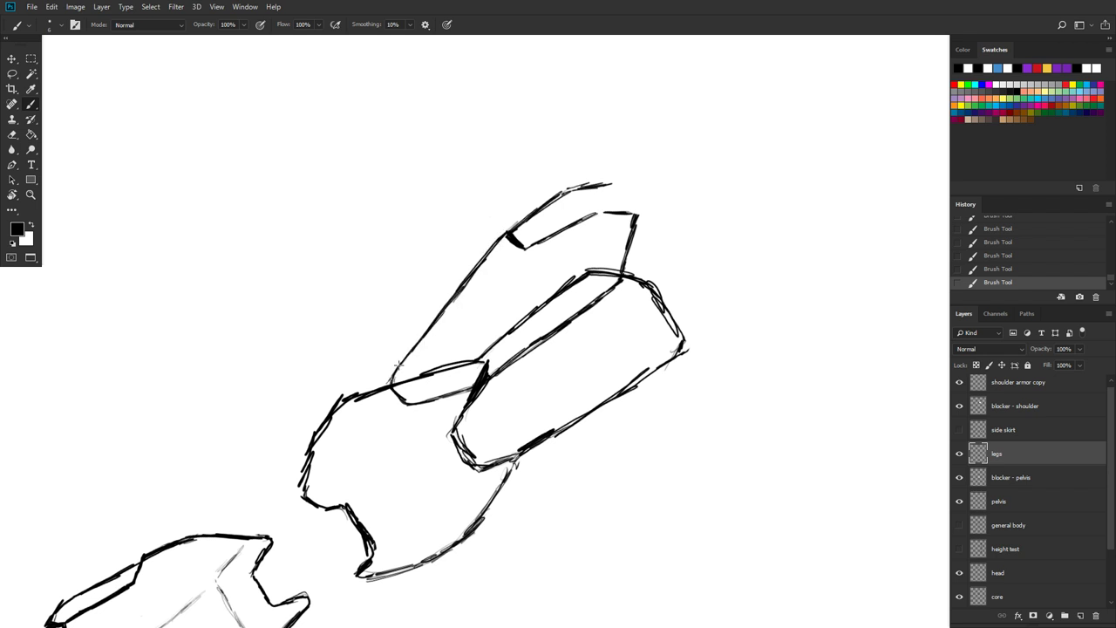
left_click_drag(392, 380, 547, 178)
Step: Close the outer flap's tip, erase the heavy overlap at the notch's inner end, and reinforce the flap's outer contour
left_click_drag(612, 184, 610, 209)
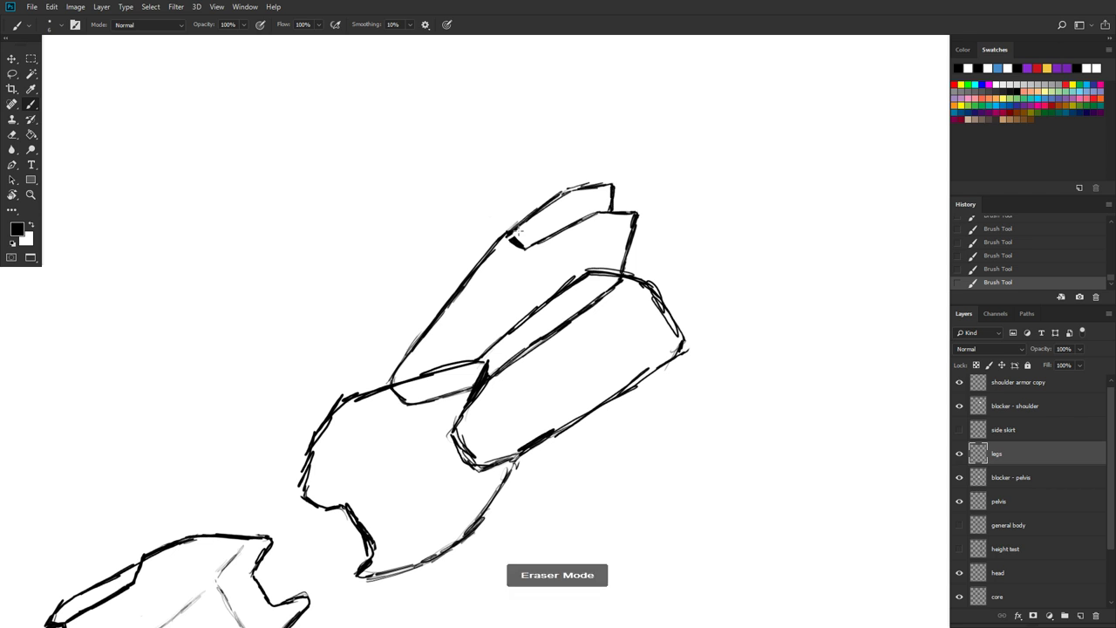
left_click_drag(515, 232, 517, 235)
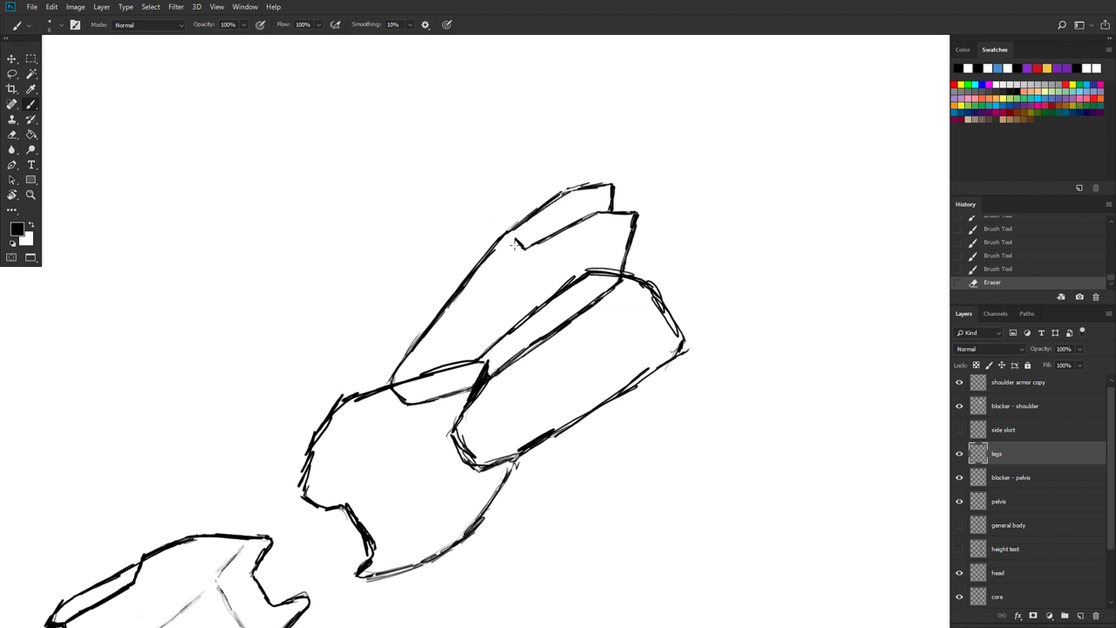
left_click_drag(516, 243, 565, 188)
left_click_drag(561, 194, 576, 187)
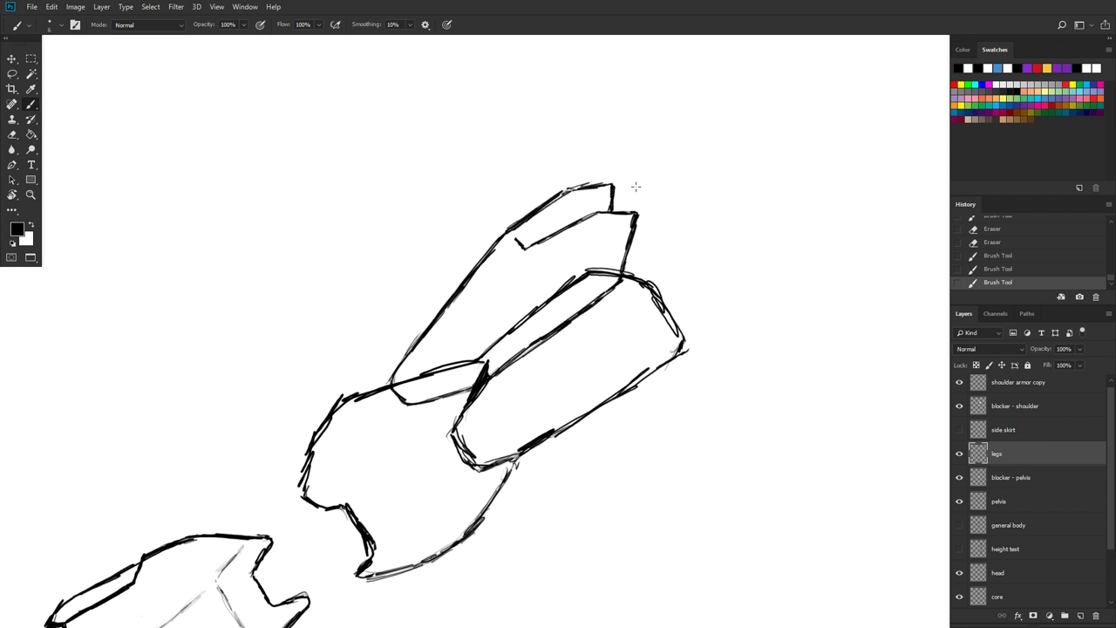
Step: Reset the canvas rotation to 0°, save the drawing, and add a short downward stroke at the top of the side armor's notch
key("r")
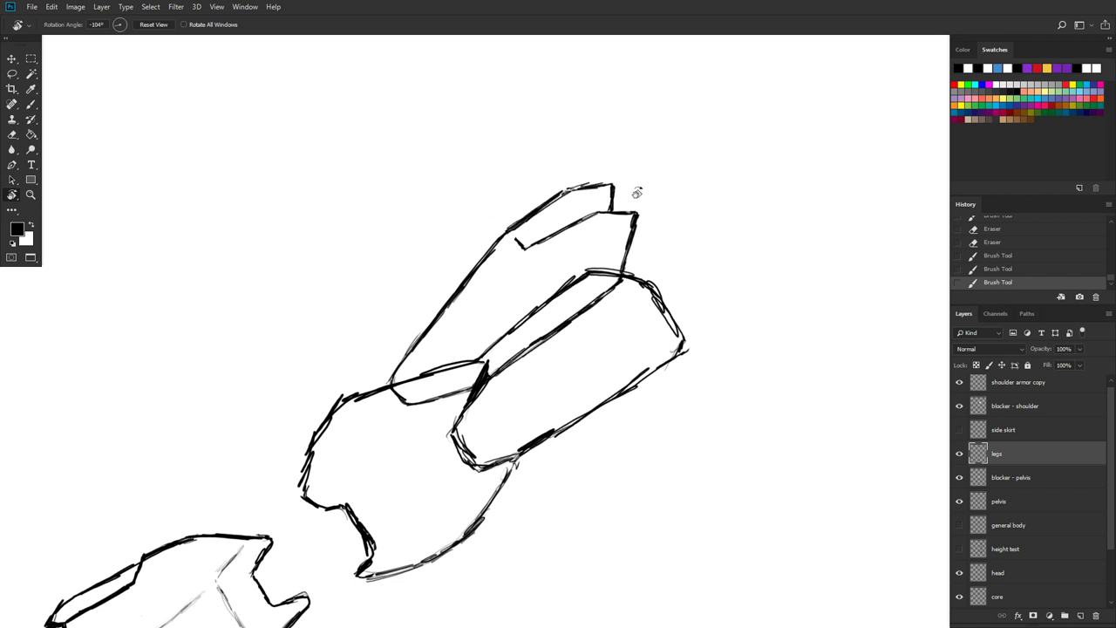
key("Escape")
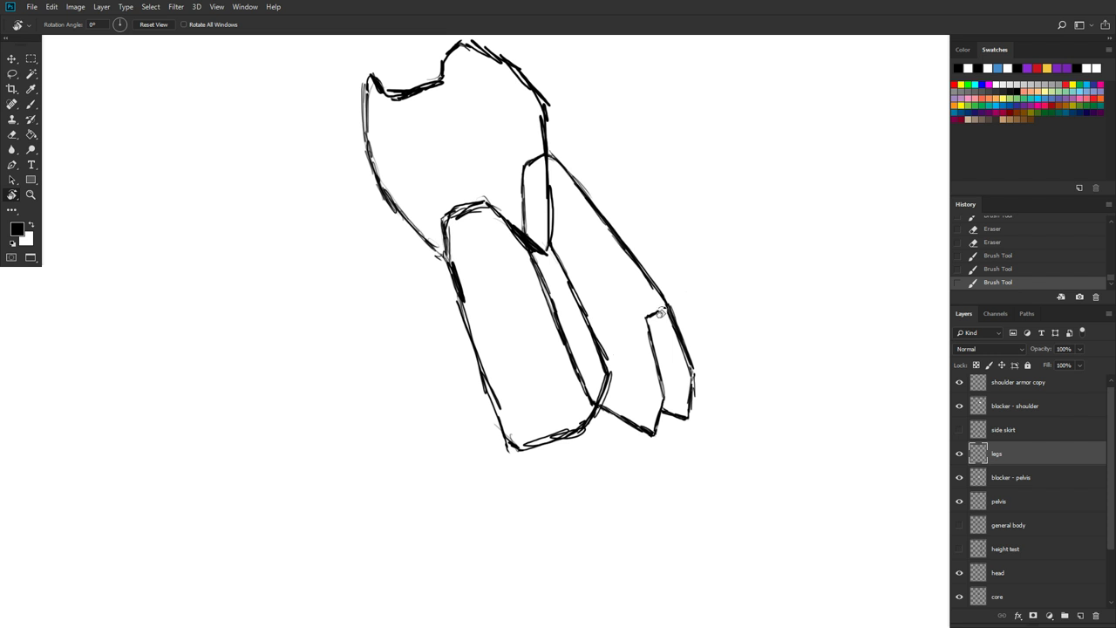
key("ctrl+s")
key("b")
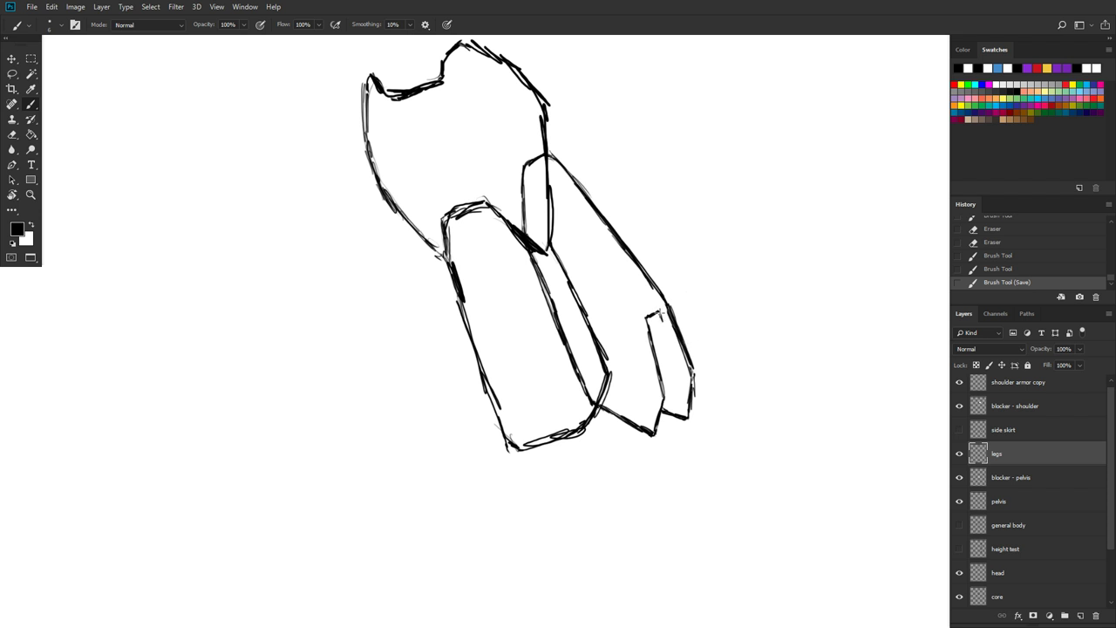
left_click_drag(660, 316, 667, 332)
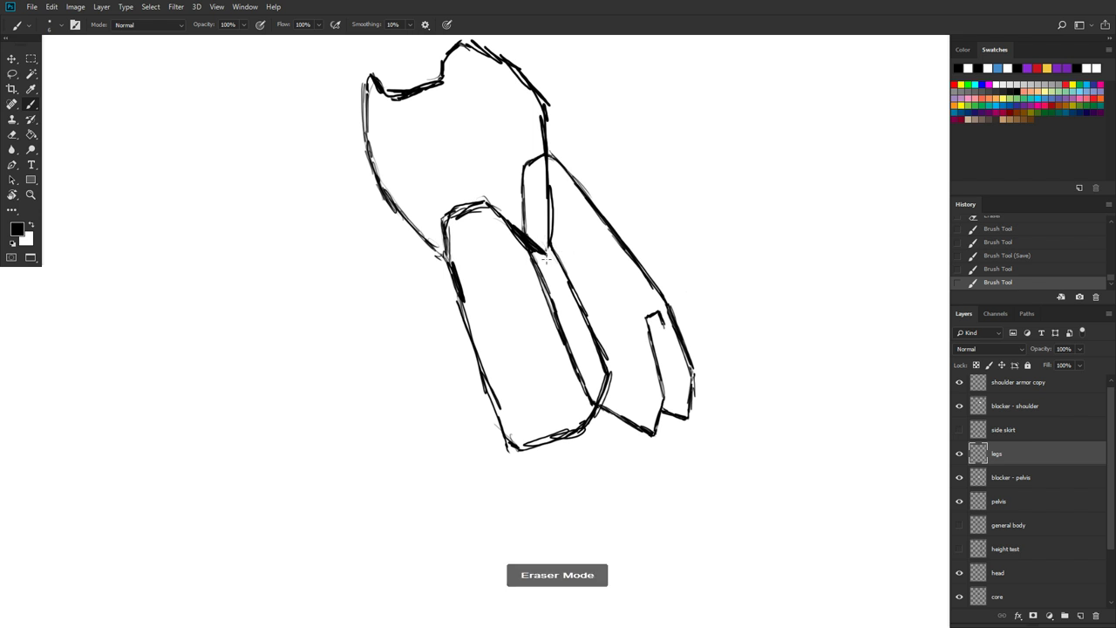
Step: Erase the overlapping lines below the knee armor's inset panel and along the shin's old right edge, and save the drawing
mouse_move(546, 260)
left_mouse_down()
mouse_move(533, 235)
mouse_move(535, 249)
left_mouse_up()
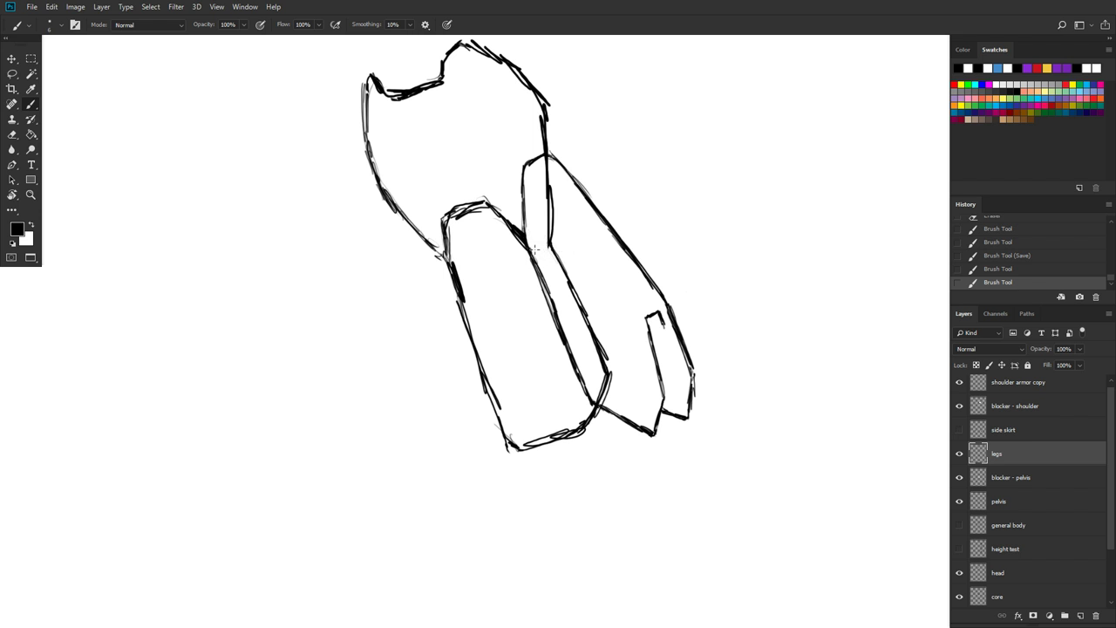
mouse_move(549, 194)
left_mouse_down()
mouse_move(545, 162)
mouse_move(547, 241)
mouse_move(590, 310)
mouse_move(586, 298)
mouse_move(596, 356)
mouse_move(619, 369)
left_mouse_up()
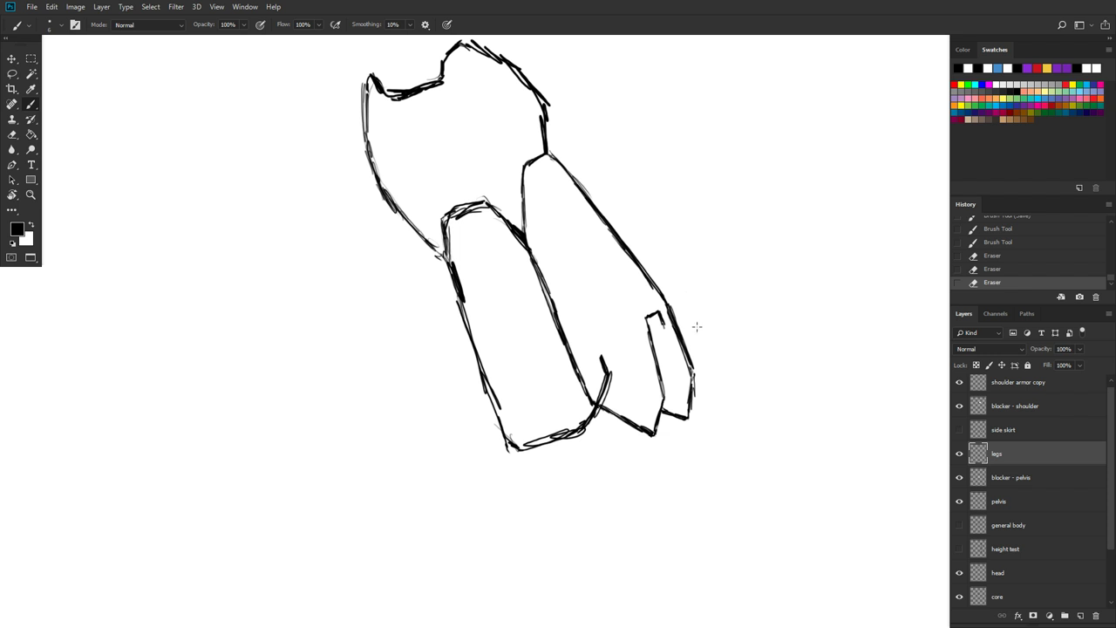
key("ctrl+s")
scroll(692, 321, "down", 3)
scroll(693, 321, "up", 3)
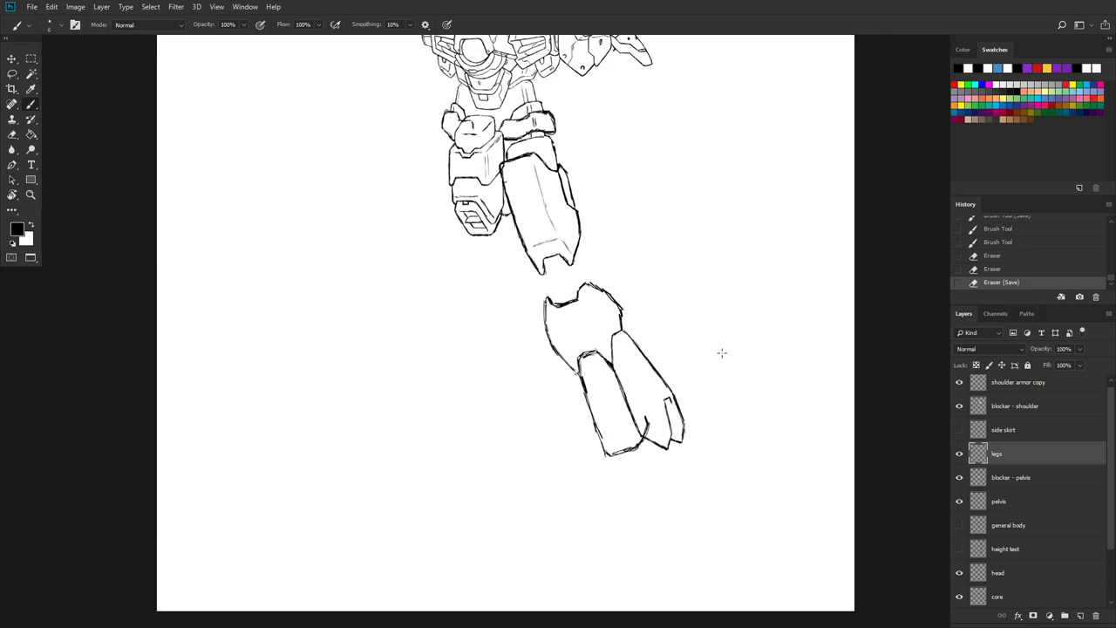
scroll(721, 352, "up", 4)
scroll(721, 352, "down", 1)
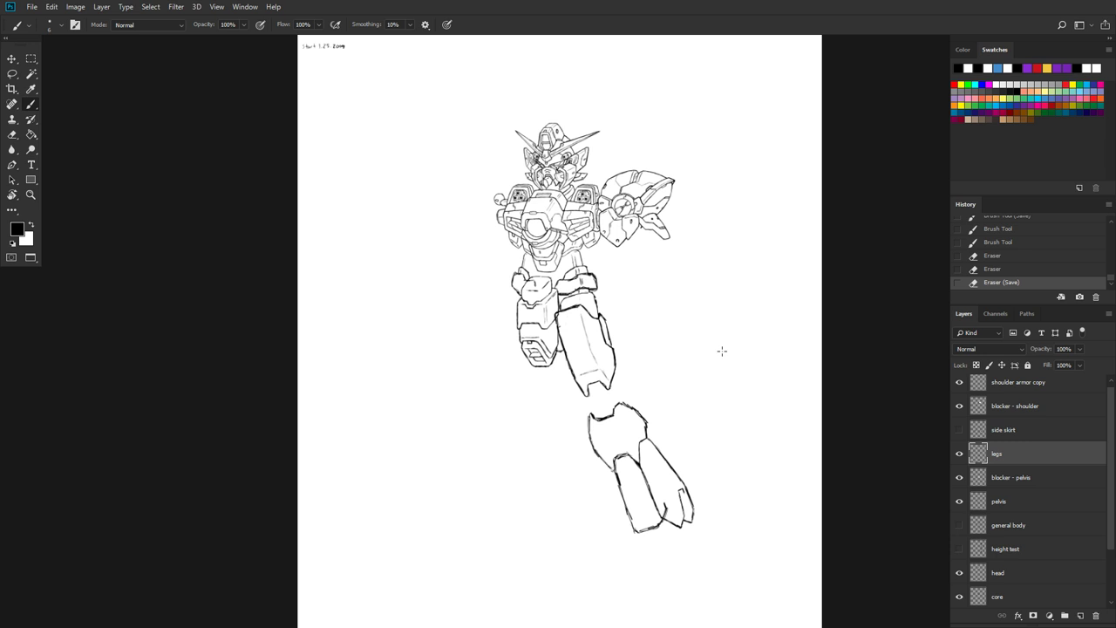
scroll(722, 350, "down", 1)
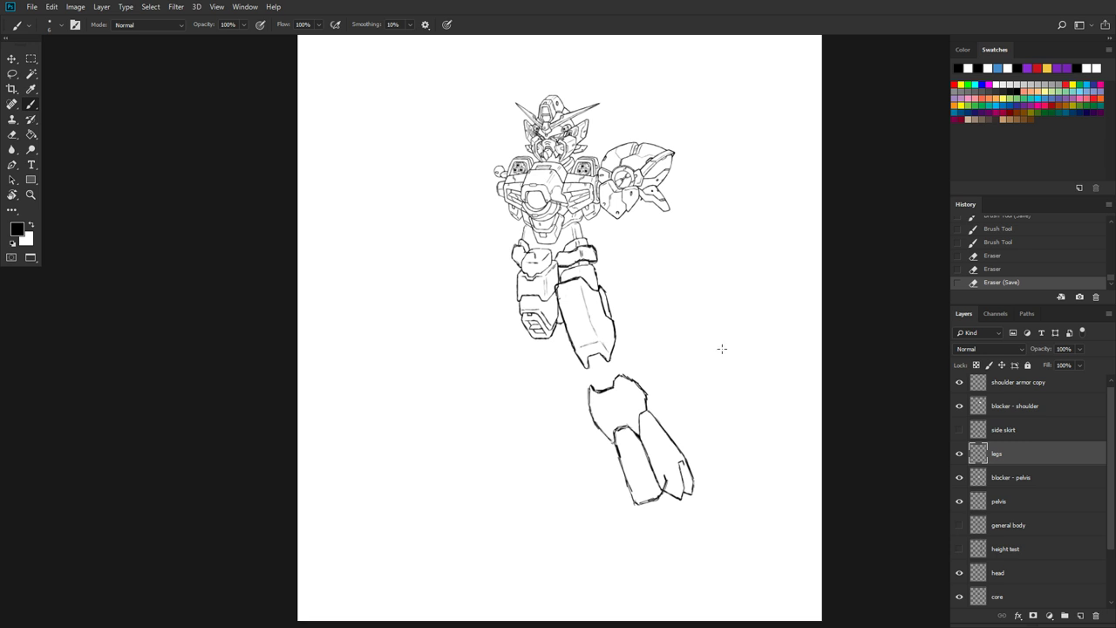
scroll(722, 349, "up", 1)
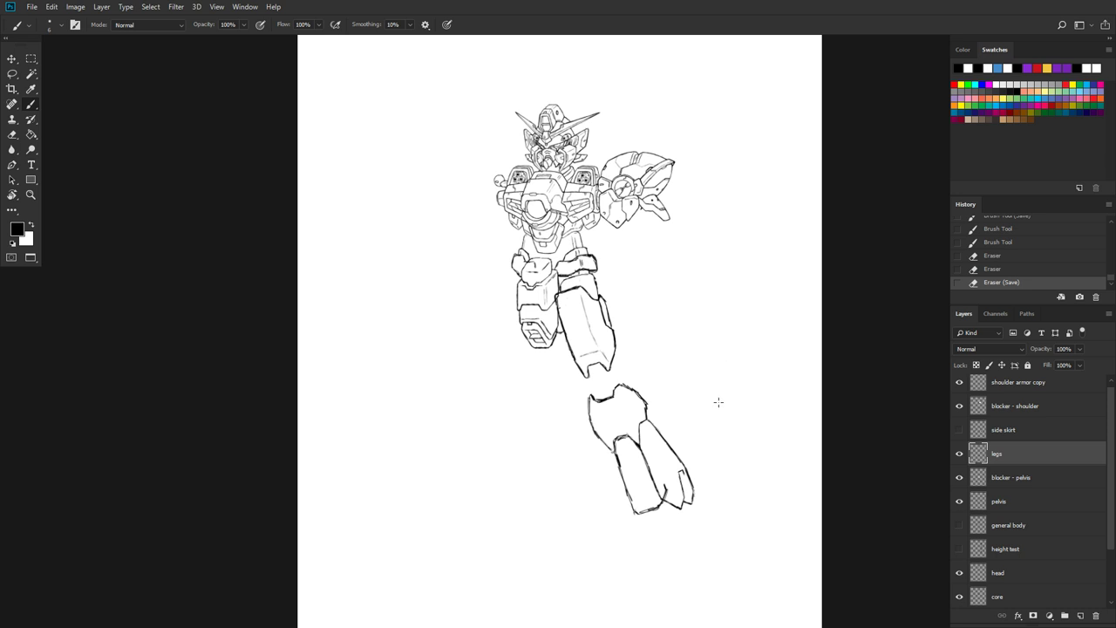
scroll(708, 380, "up", 1)
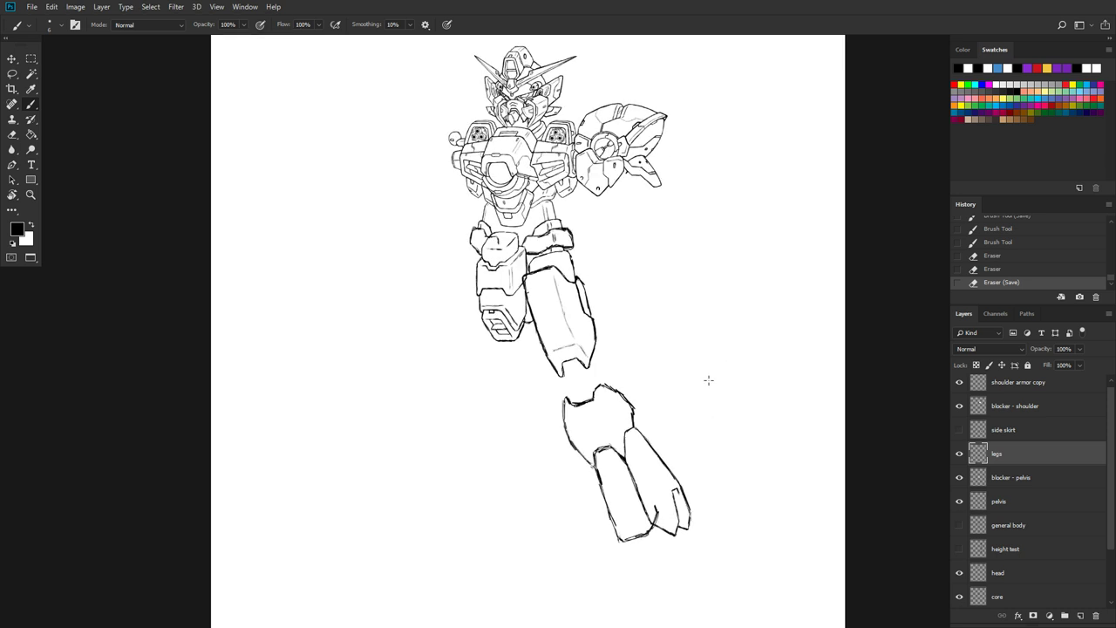
scroll(708, 379, "up", 2)
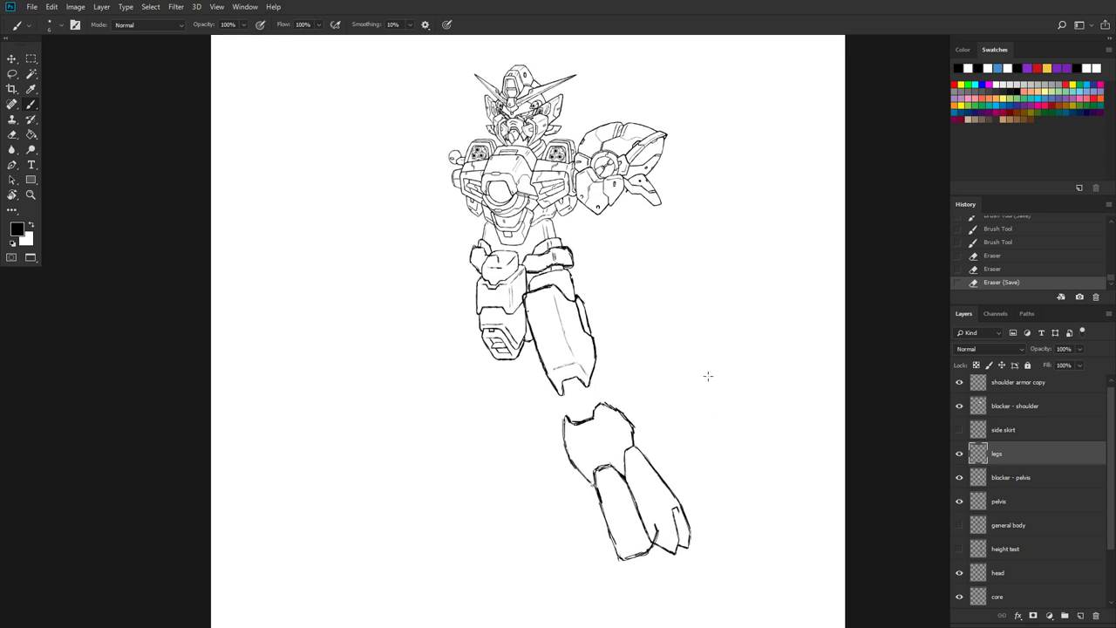
scroll(708, 373, "up", 1)
left_click_drag(705, 348, 648, 358)
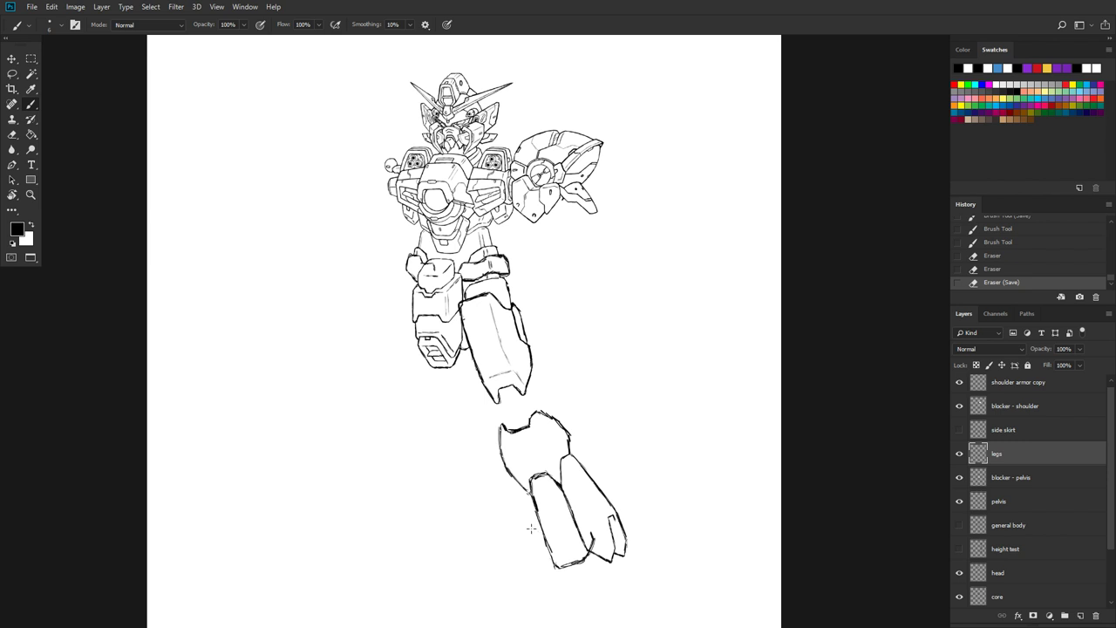
Step: Switch to Chrome and examine the leg armor in the Wing Gundam HY Custom profile and the Wing Gundam Zero Custom model photo
key("super")
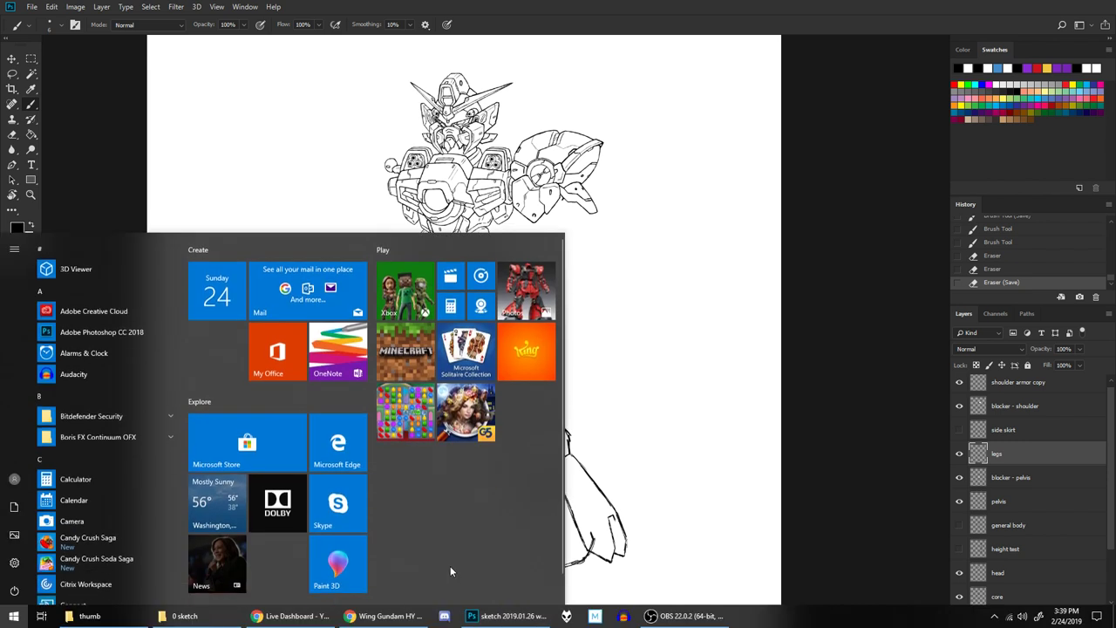
left_click(384, 616)
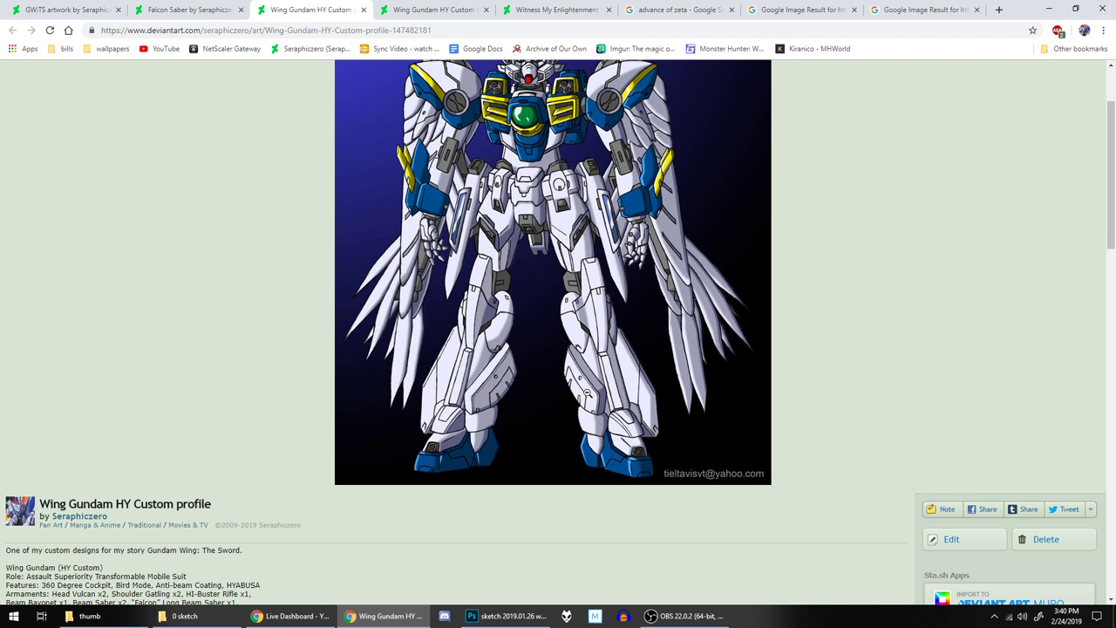
left_click(910, 9)
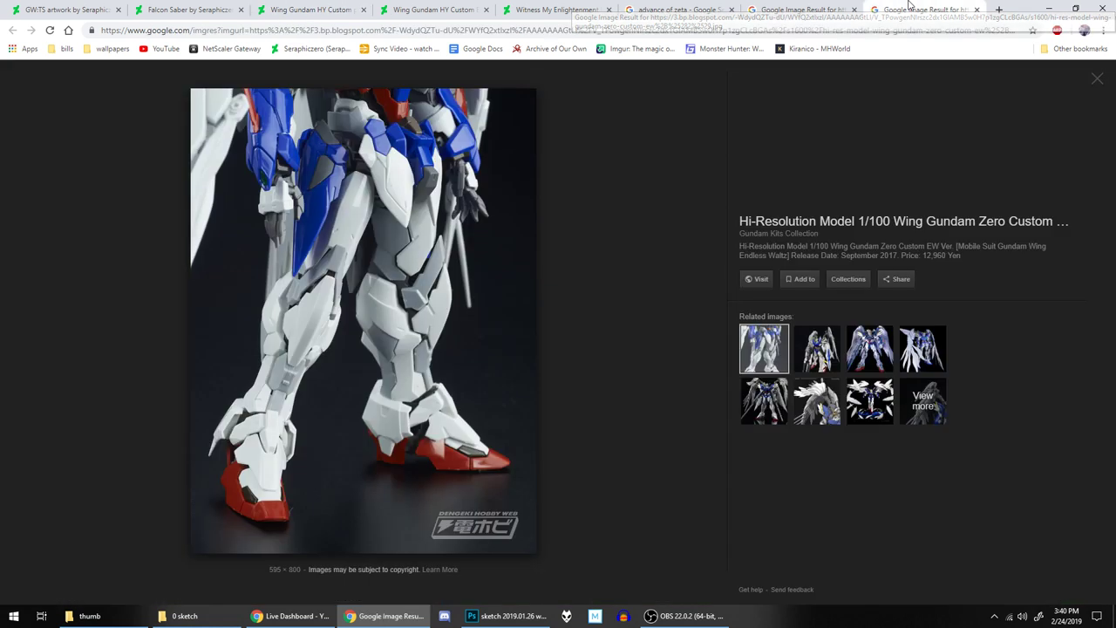
left_click(811, 7)
Step: Search Google Images for "gundam ex-s" and enlarge the Metal Robot Spirits photo and the Gundam Wiki front view
left_click(678, 9)
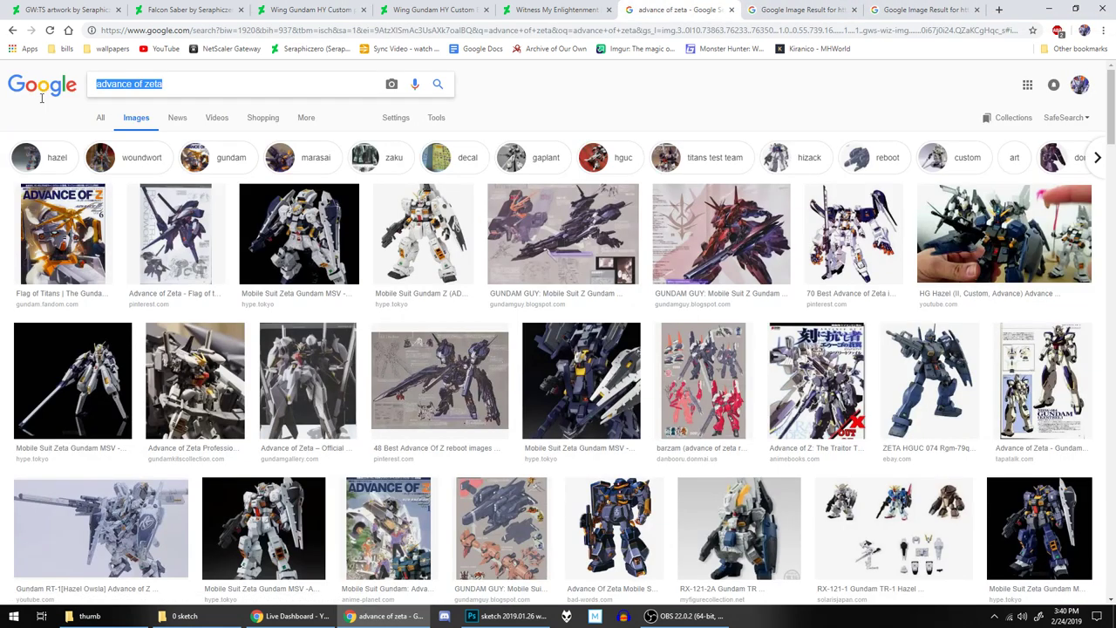
type("gundam ")
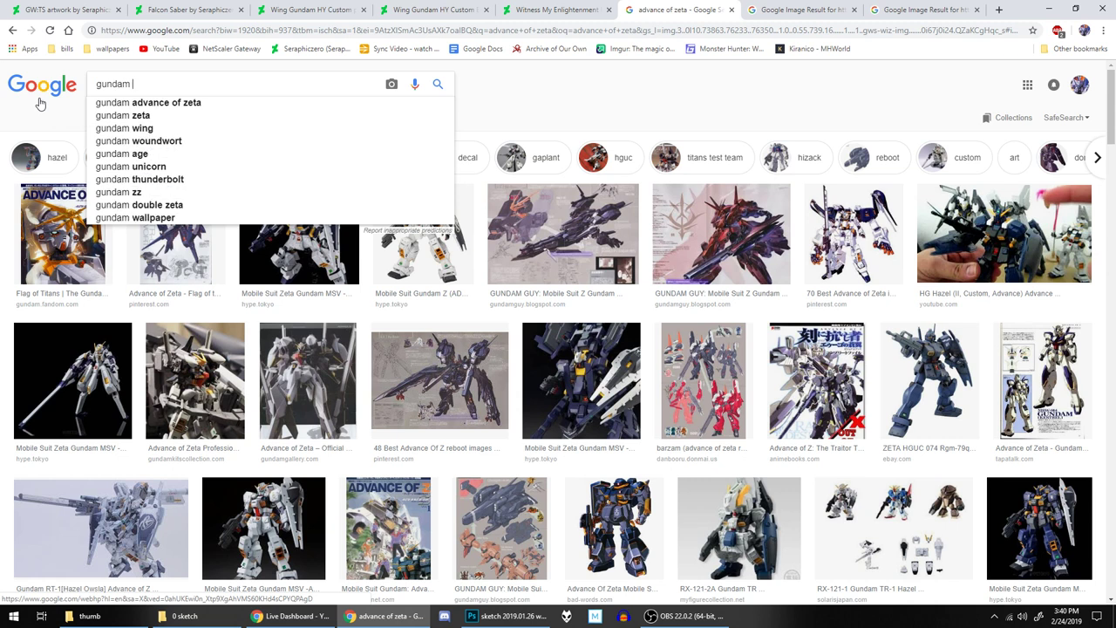
type("ex-s")
key("Return")
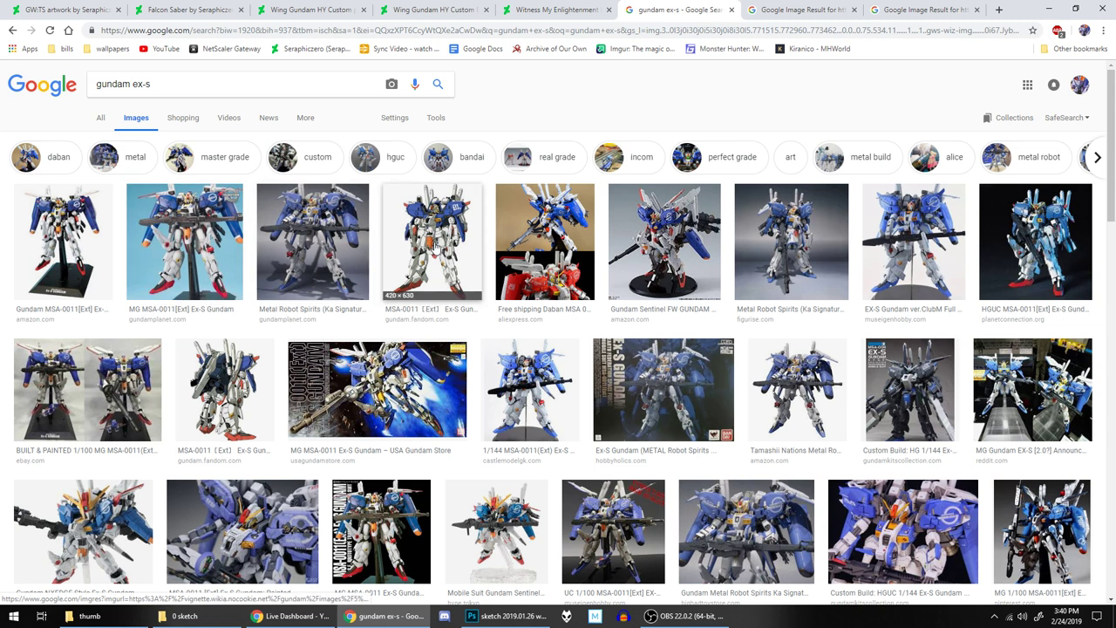
left_click(330, 215)
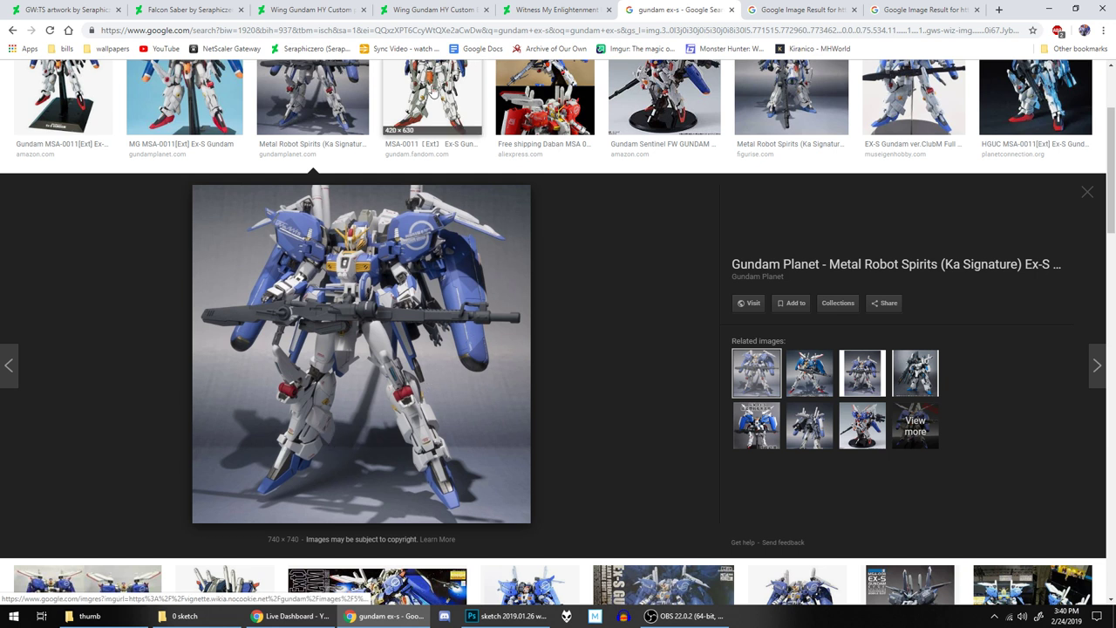
left_click(433, 92)
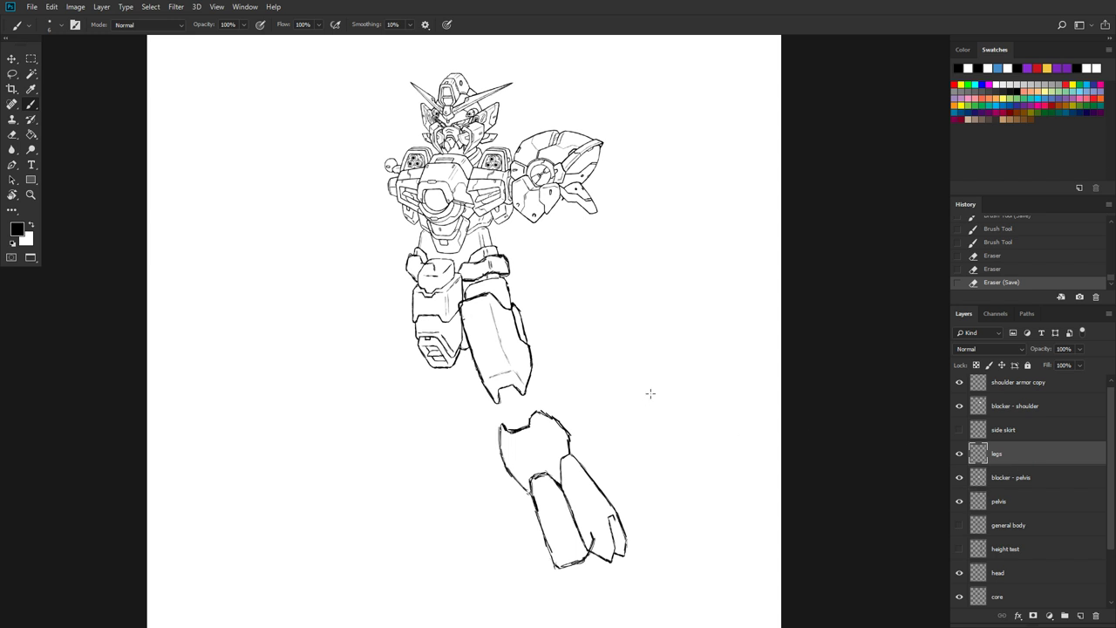
Step: Compare the sketched lower leg with the legs in the Falcon Saber and Wing Gundam HY Custom profile artworks in Chrome
scroll(649, 393, "down", 1)
scroll(631, 418, "up", 3)
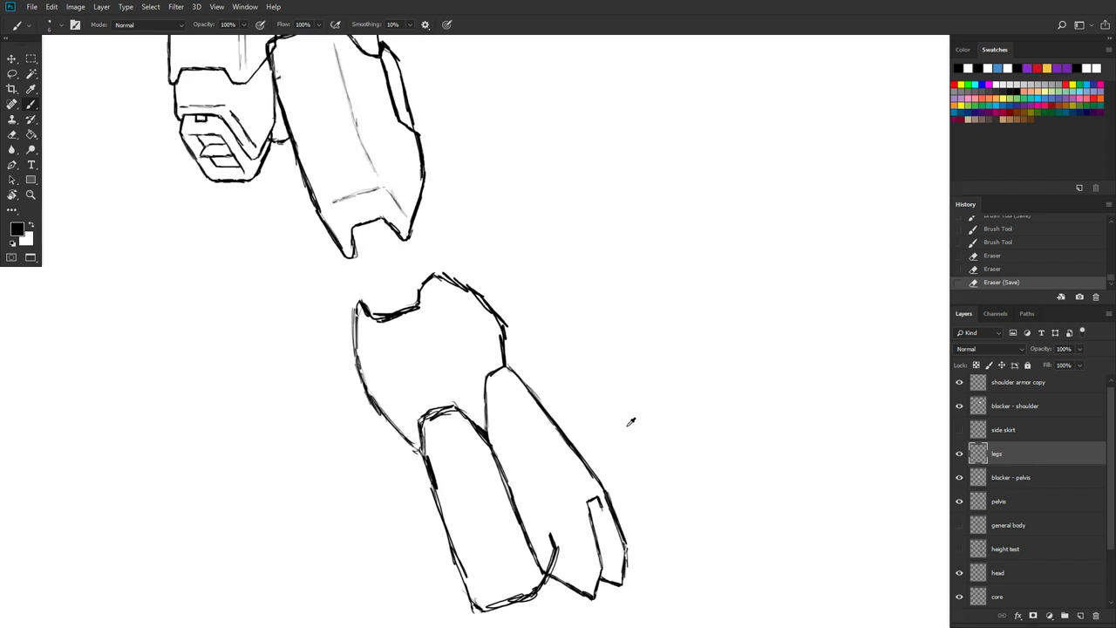
mouse_move(586, 413)
left_mouse_down()
mouse_move(571, 250)
mouse_move(581, 244)
left_mouse_up()
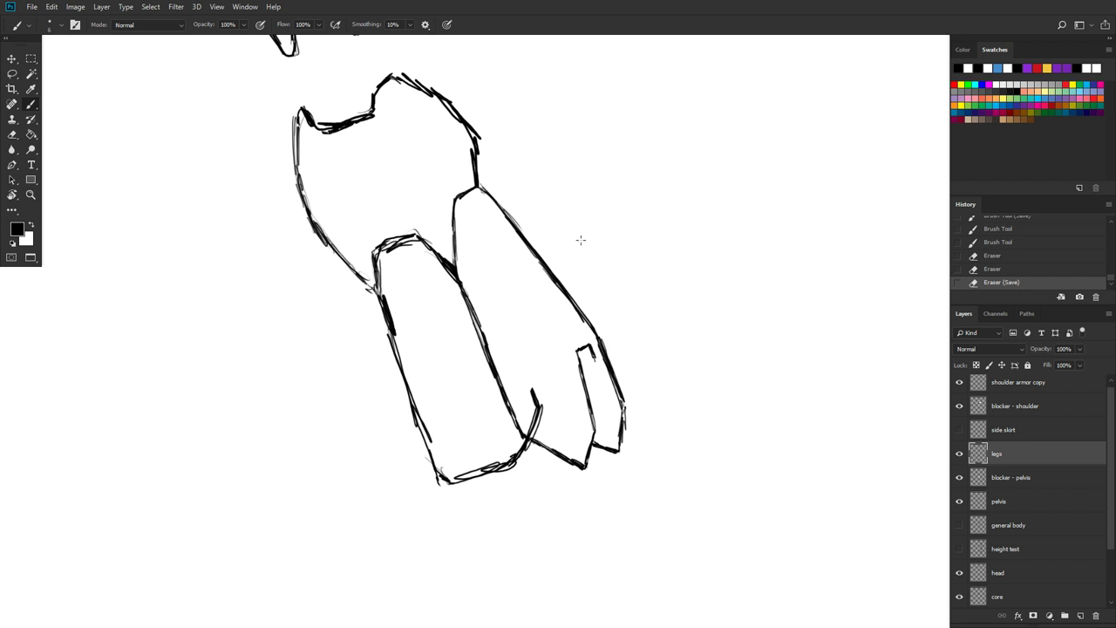
key("super")
left_click(388, 616)
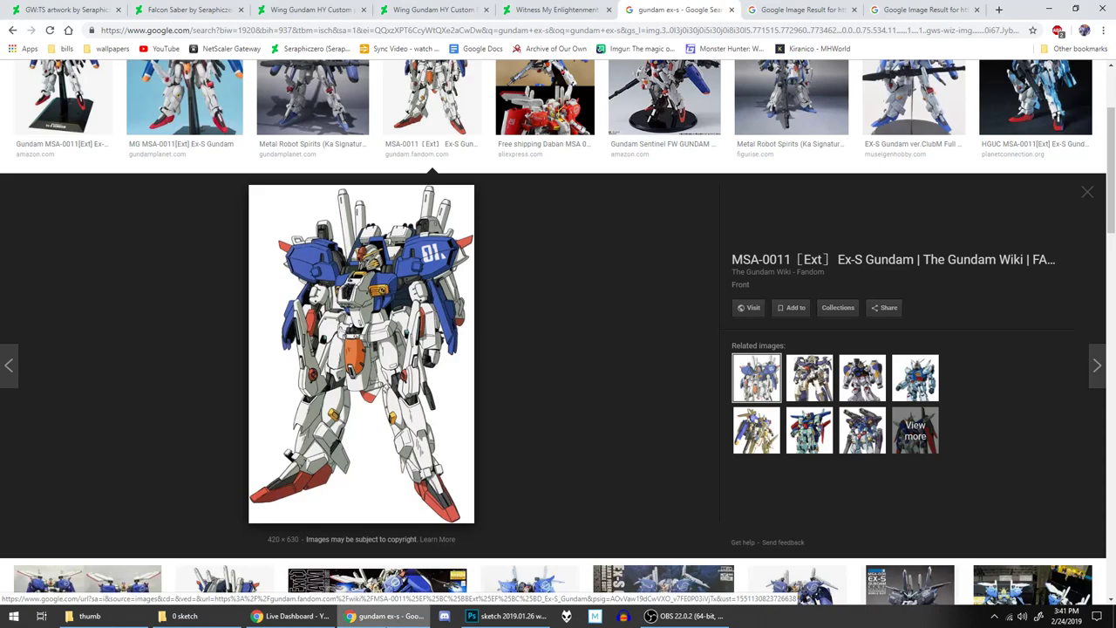
left_click(188, 10)
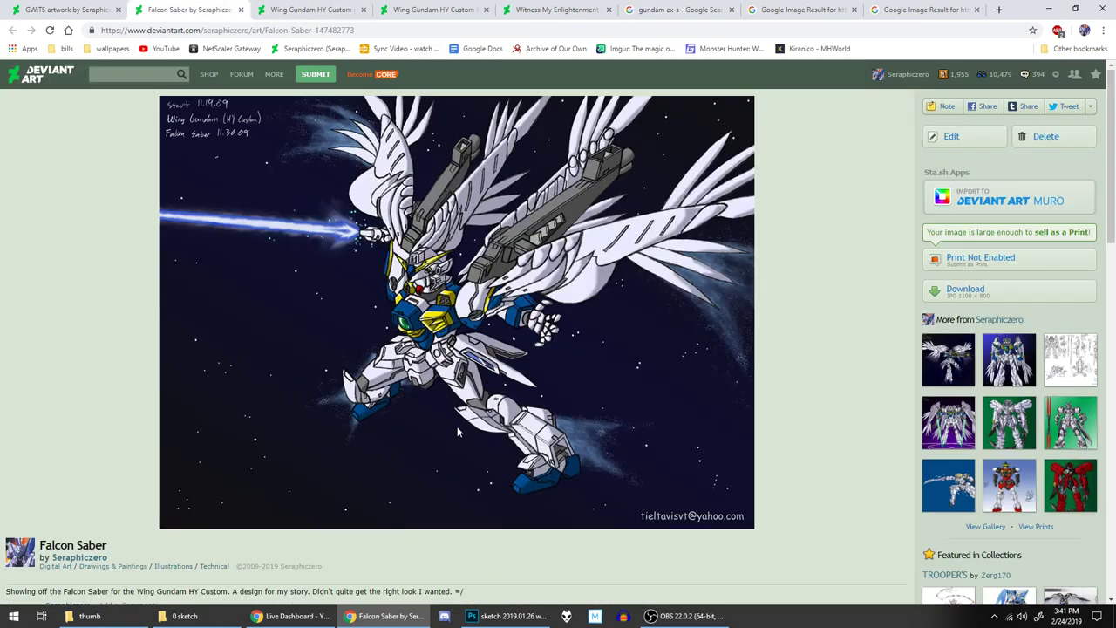
left_click(318, 9)
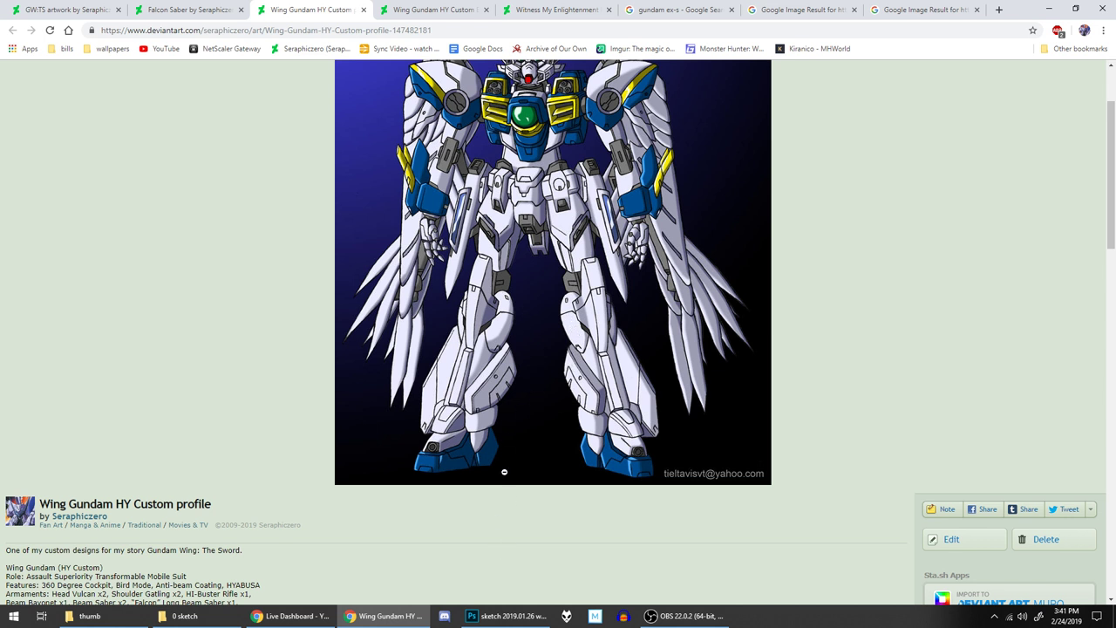
Step: Return to Photoshop, clean up the shin's lower inner corner, and sketch a small pointed flap extending outward from it
left_click(505, 616)
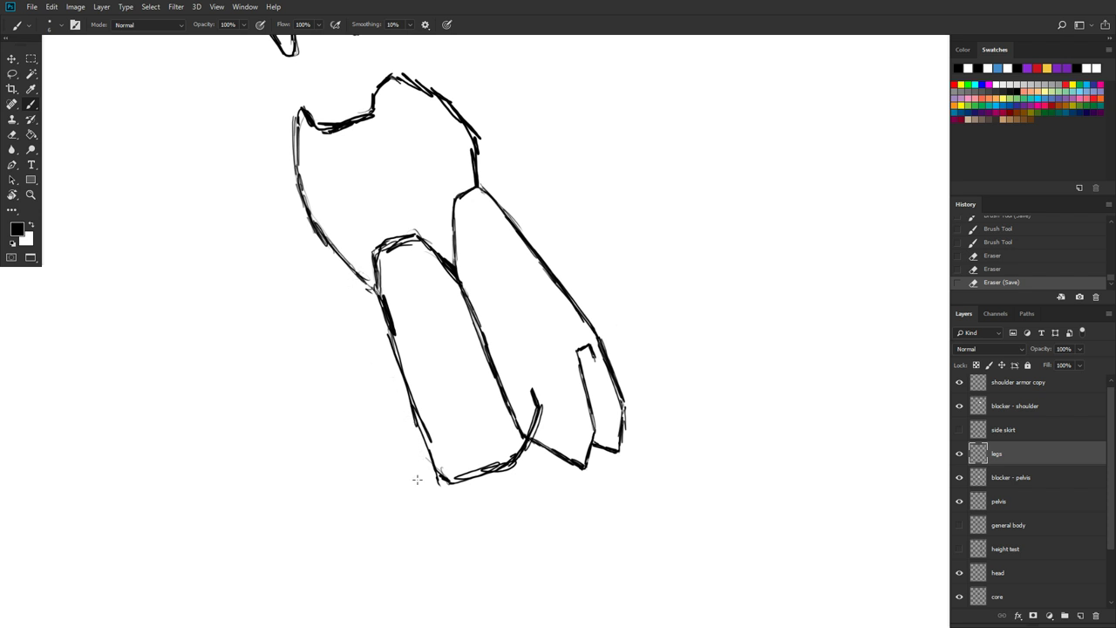
mouse_move(433, 468)
left_mouse_down()
mouse_move(437, 482)
mouse_move(427, 467)
left_mouse_up()
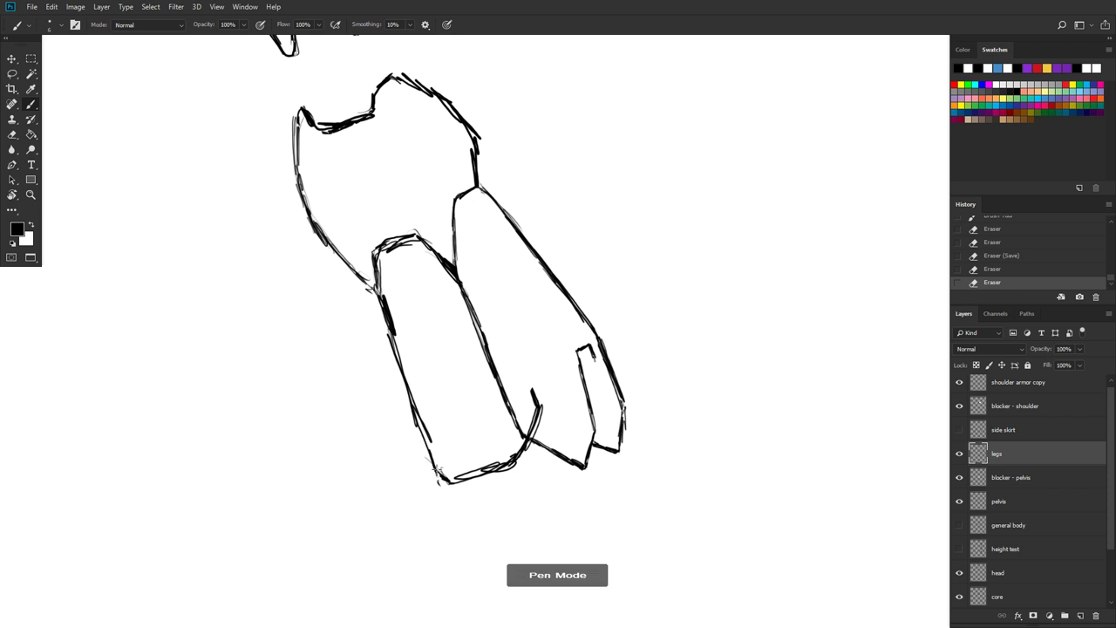
left_click_drag(439, 474, 408, 466)
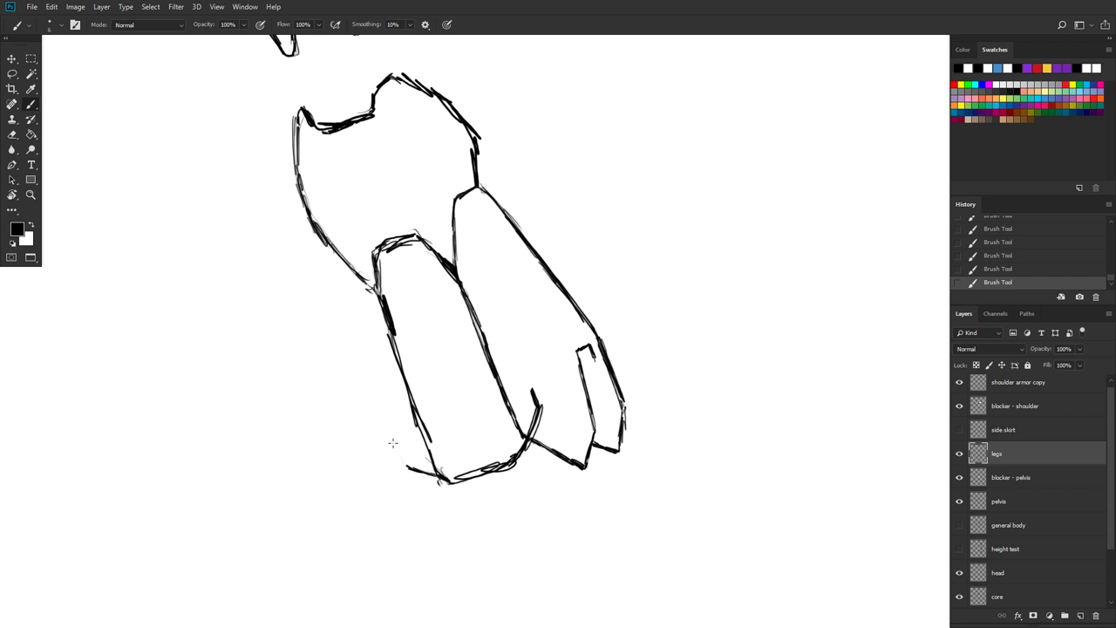
mouse_move(402, 463)
left_mouse_down()
mouse_move(379, 408)
mouse_move(389, 390)
mouse_move(419, 434)
mouse_move(417, 420)
mouse_move(394, 395)
left_mouse_up()
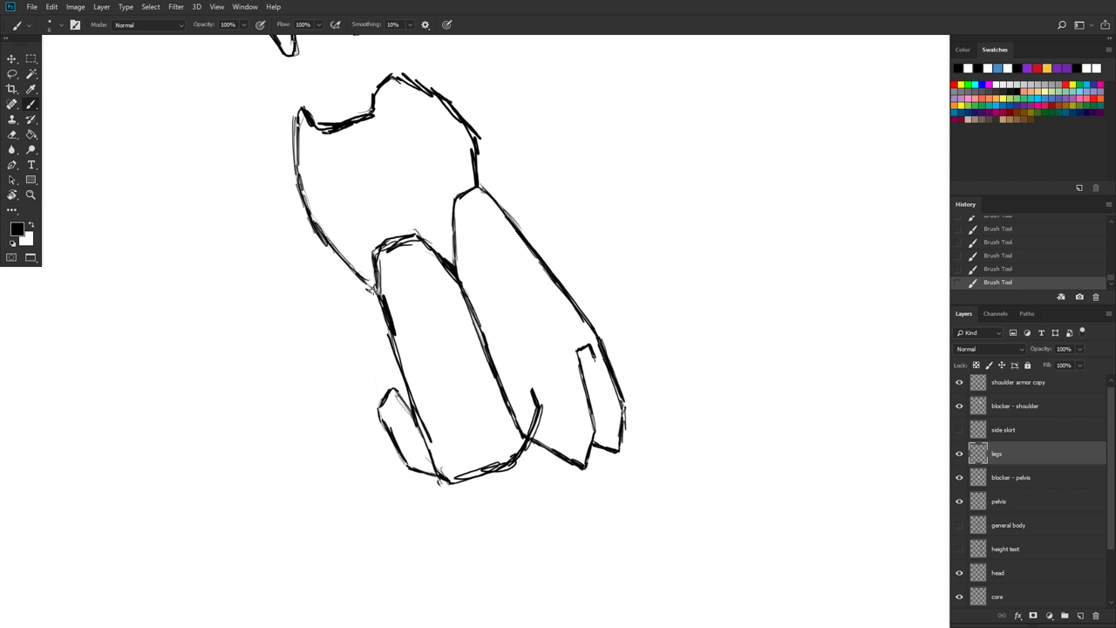
Step: Draw the inner side armor's long edge from the knee armor's lower corner down to the small flap, with a short line above the flap's tip
left_click_drag(381, 403, 369, 282)
left_click_drag(376, 342, 366, 283)
left_click_drag(382, 389, 366, 291)
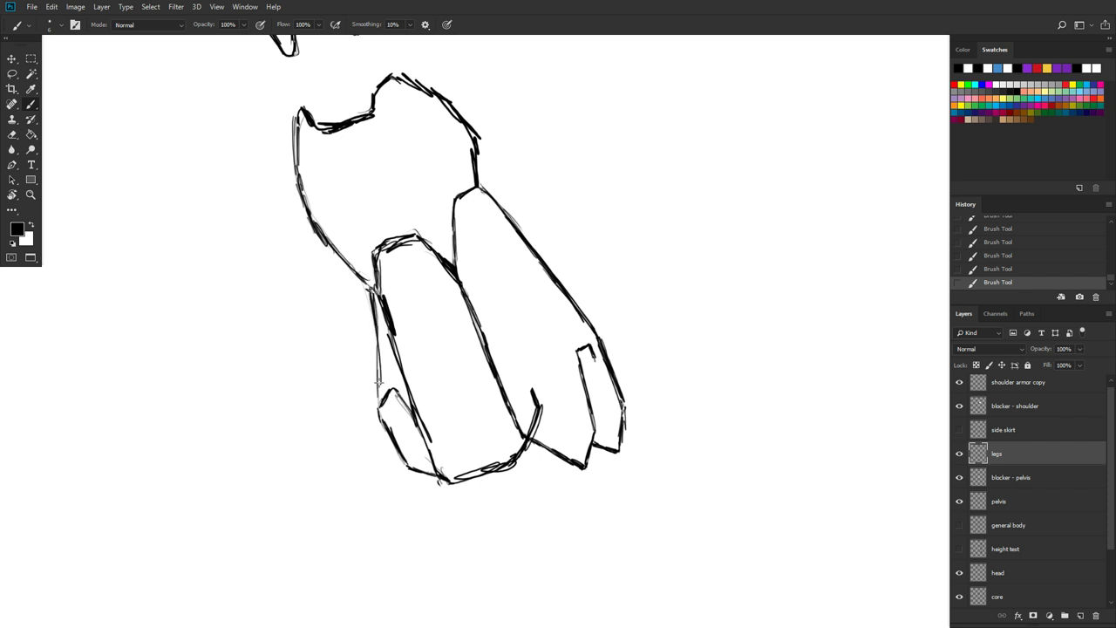
left_click_drag(382, 412, 368, 285)
left_click_drag(391, 370, 390, 383)
Step: Sketch a second line parallel to the outer side armor's notch, from above its upper end down to the armor's lower tip
scroll(399, 338, "down", 5)
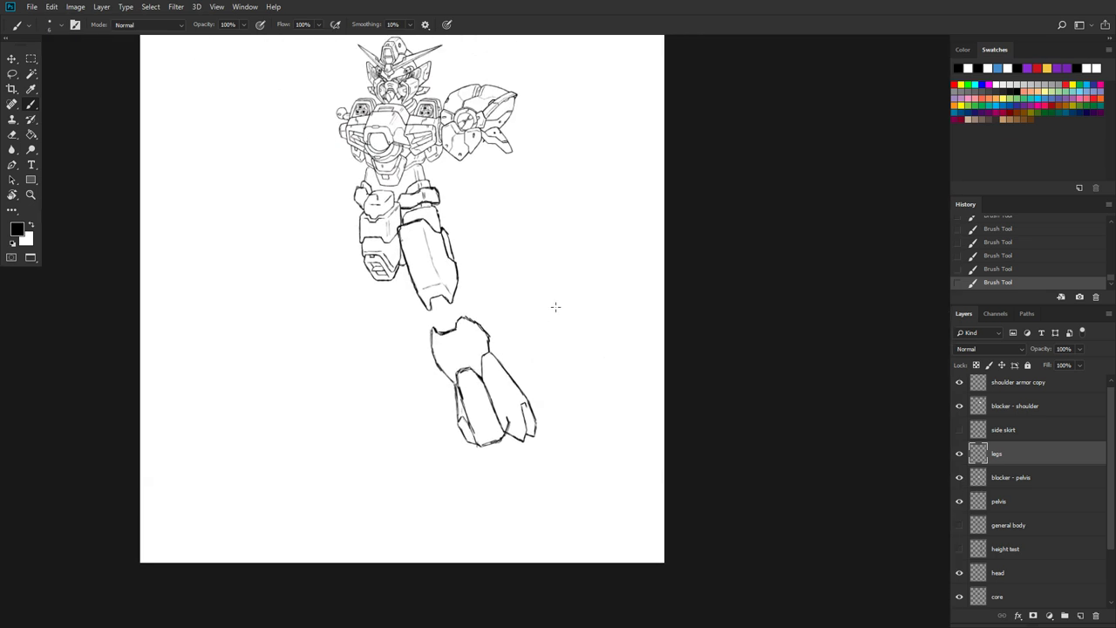
scroll(556, 307, "up", 2)
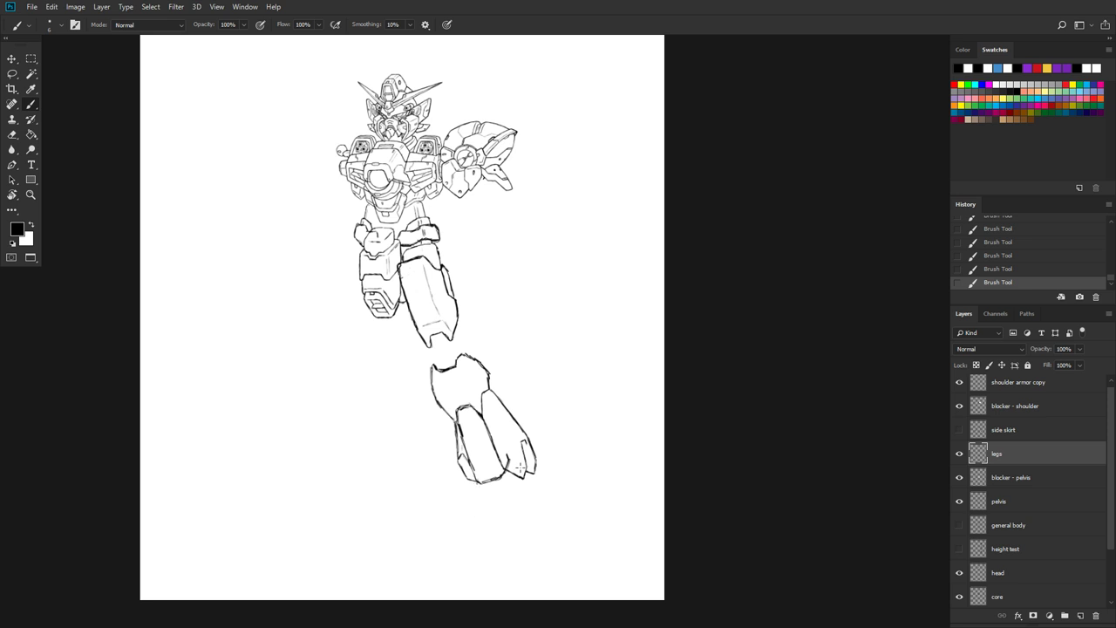
scroll(562, 382, "down", 1)
scroll(561, 382, "up", 1)
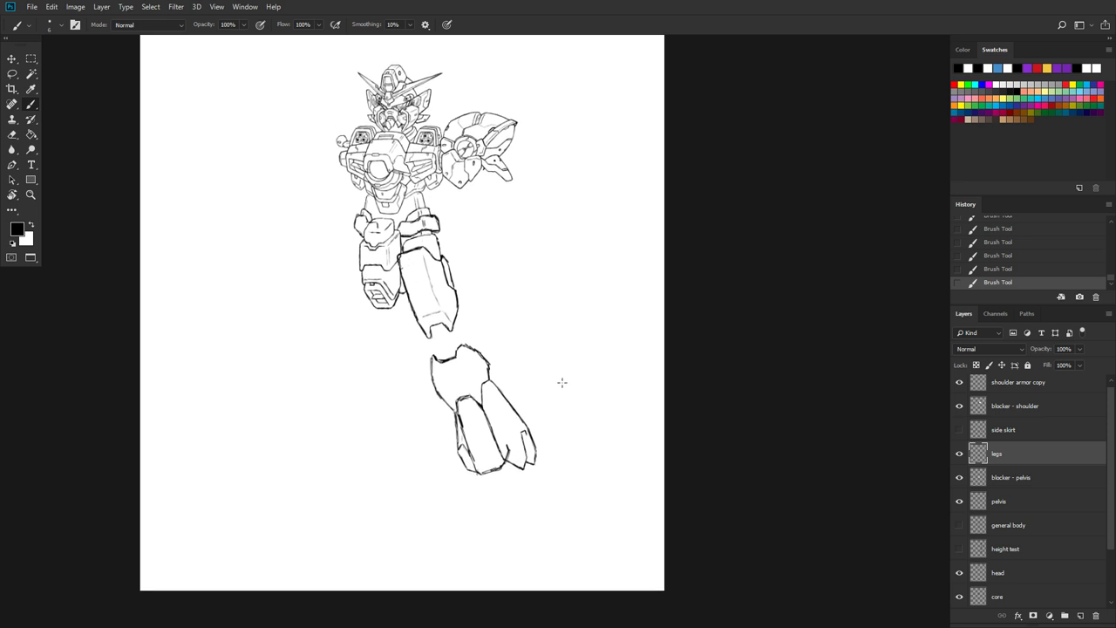
scroll(536, 410, "up", 3)
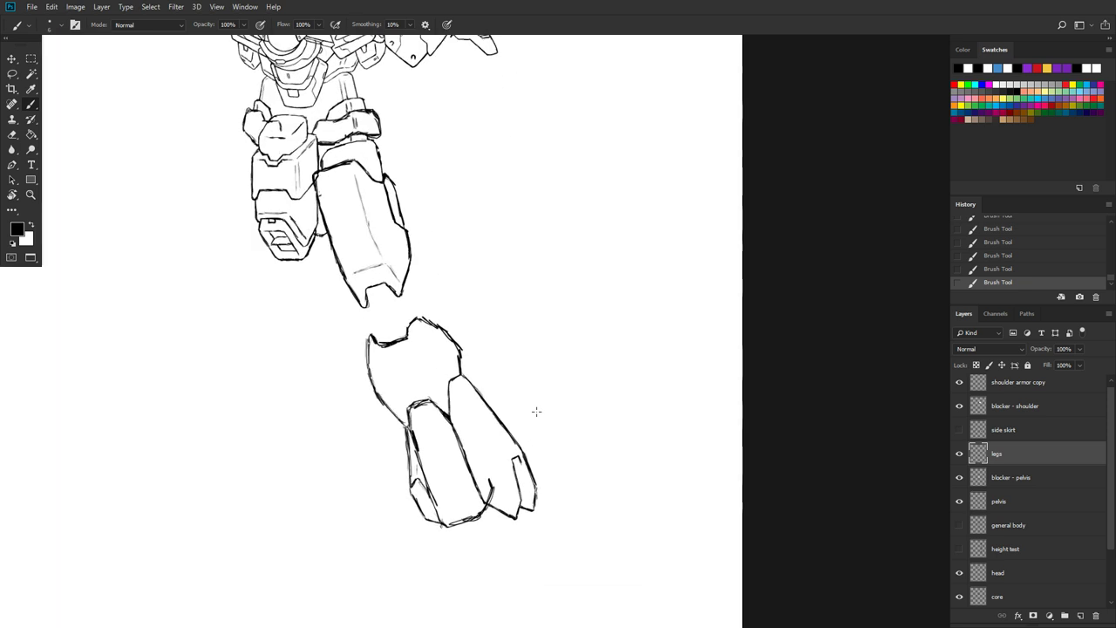
scroll(537, 406, "down", 3)
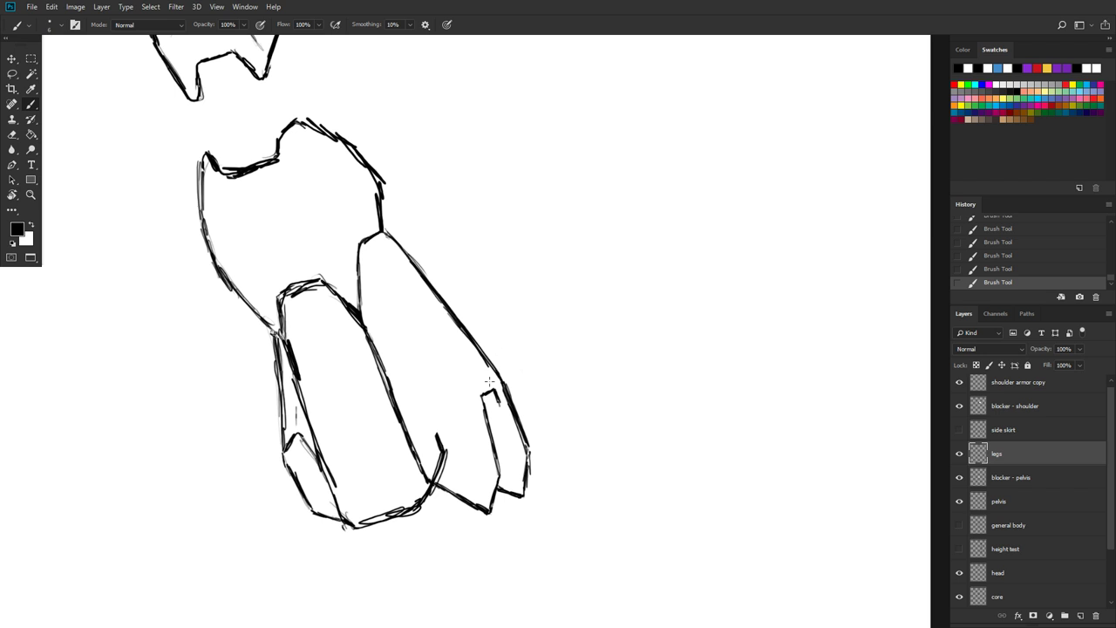
mouse_move(489, 381)
left_mouse_down()
mouse_move(470, 395)
mouse_move(475, 420)
left_mouse_up()
left_click_drag(485, 482, 479, 506)
mouse_move(476, 414)
left_mouse_down()
mouse_move(483, 452)
mouse_move(477, 423)
mouse_move(484, 473)
left_mouse_up()
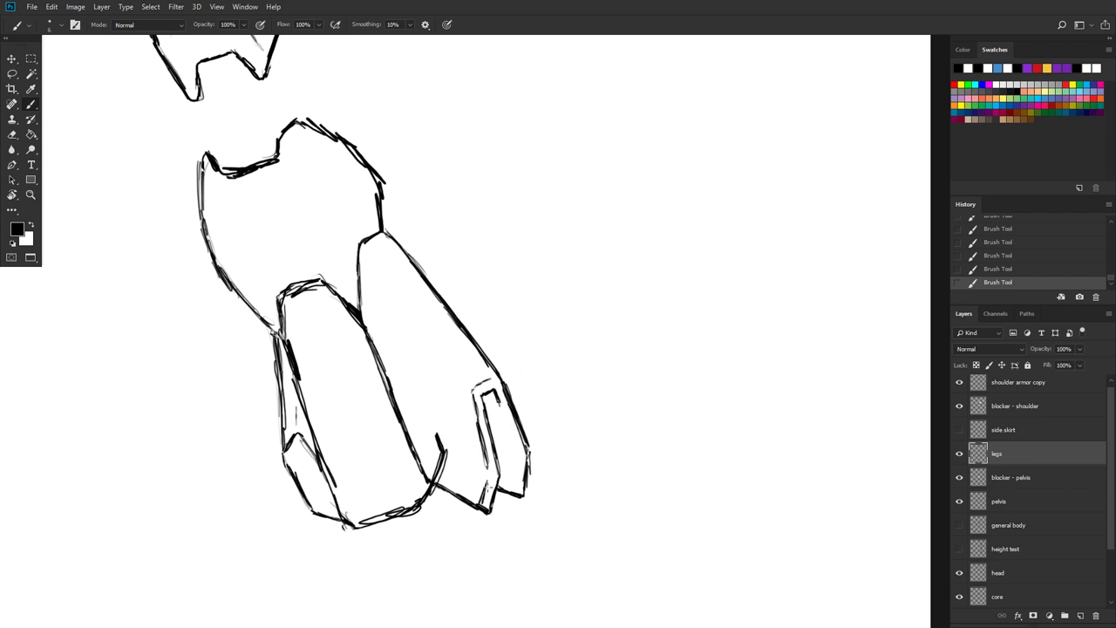
Step: Erase the outer side armor's lower tip and the edge leading to it, and redraw them to meet the notch's new parallel line
key("e")
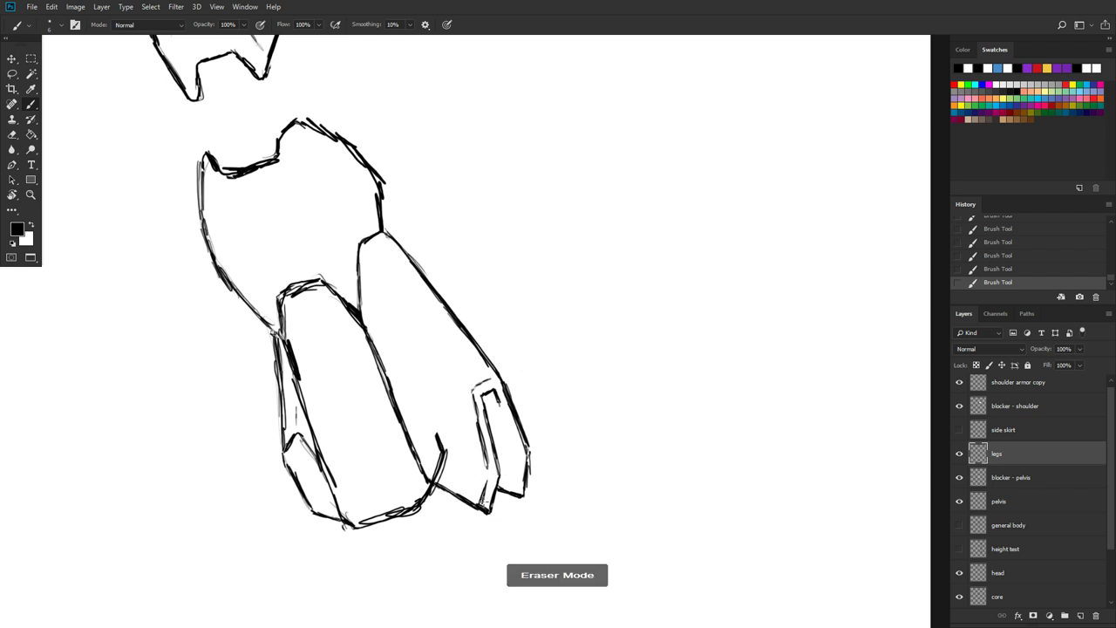
left_click_drag(485, 511, 489, 508)
key("e")
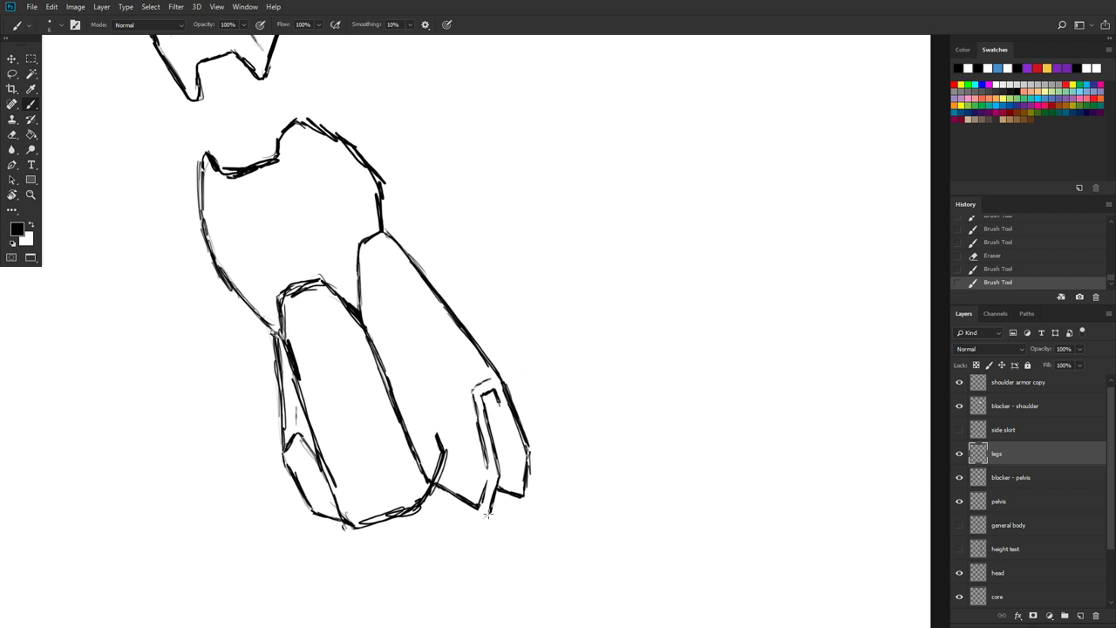
left_click_drag(485, 515, 489, 506)
mouse_move(475, 509)
left_mouse_down()
mouse_move(471, 496)
mouse_move(435, 488)
mouse_move(480, 516)
mouse_move(443, 488)
mouse_move(476, 506)
mouse_move(468, 502)
left_mouse_up()
key("e")
mouse_move(449, 484)
left_mouse_down()
mouse_move(483, 492)
mouse_move(485, 476)
mouse_move(476, 513)
left_mouse_up()
key("b")
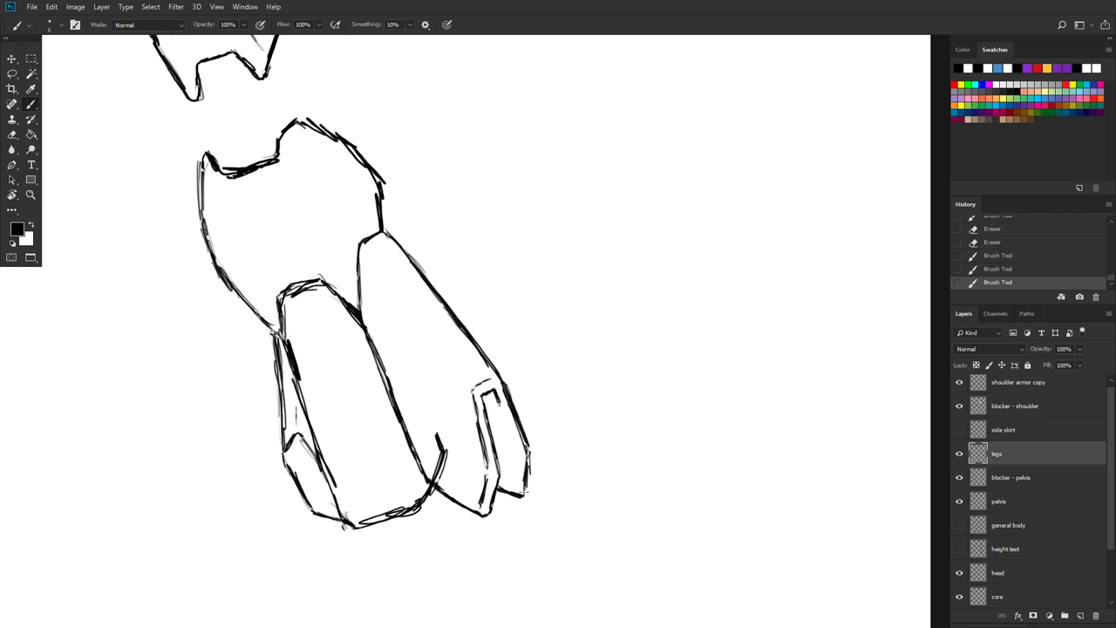
Step: Touch up the lower leg's outline, save the drawing, and sketch a thin inner line along the outer leg plate
mouse_move(528, 474)
left_mouse_down()
mouse_move(522, 497)
mouse_move(494, 493)
mouse_move(520, 501)
mouse_move(501, 498)
mouse_move(520, 500)
mouse_move(528, 476)
left_mouse_up()
key("ctrl+s")
key("r")
left_click_drag(608, 299, 337, 201)
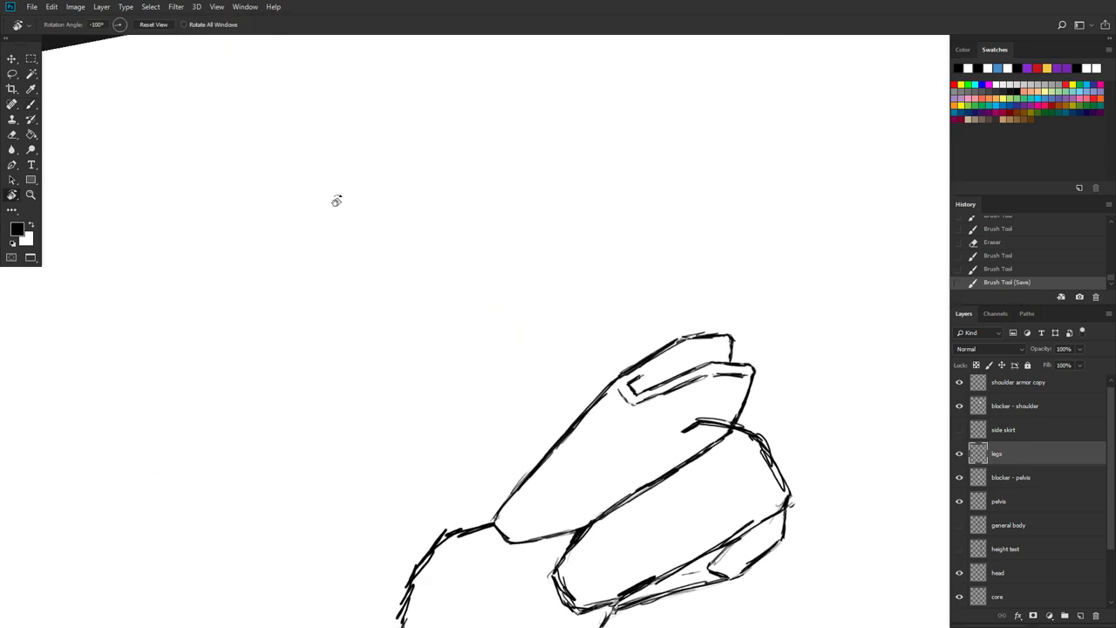
key("b")
left_click_drag(645, 292, 456, 160)
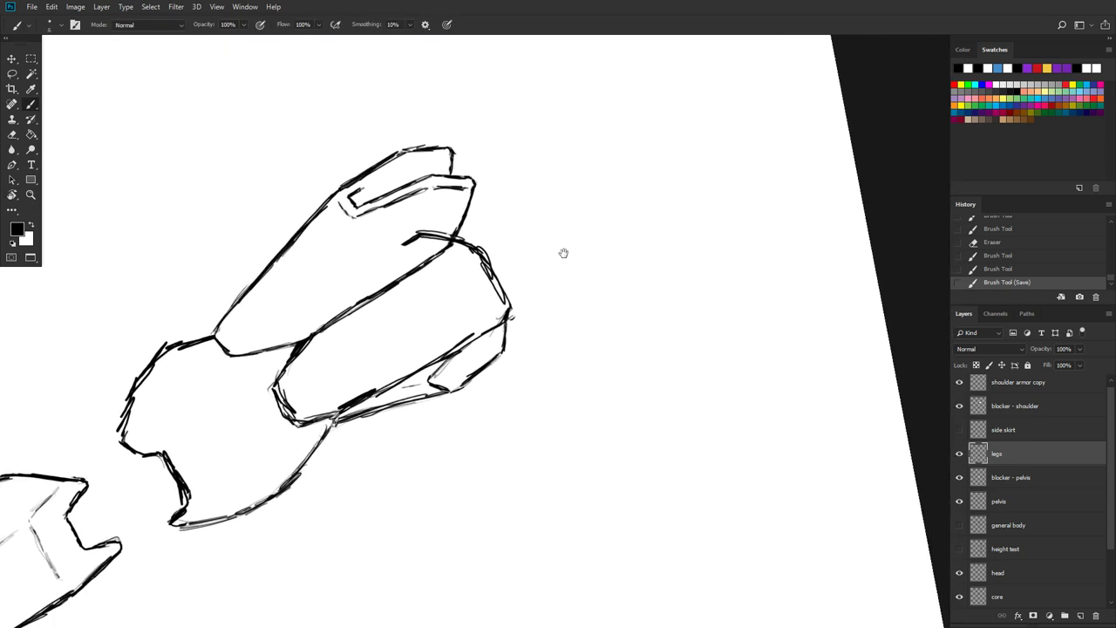
left_click_drag(563, 260, 648, 274)
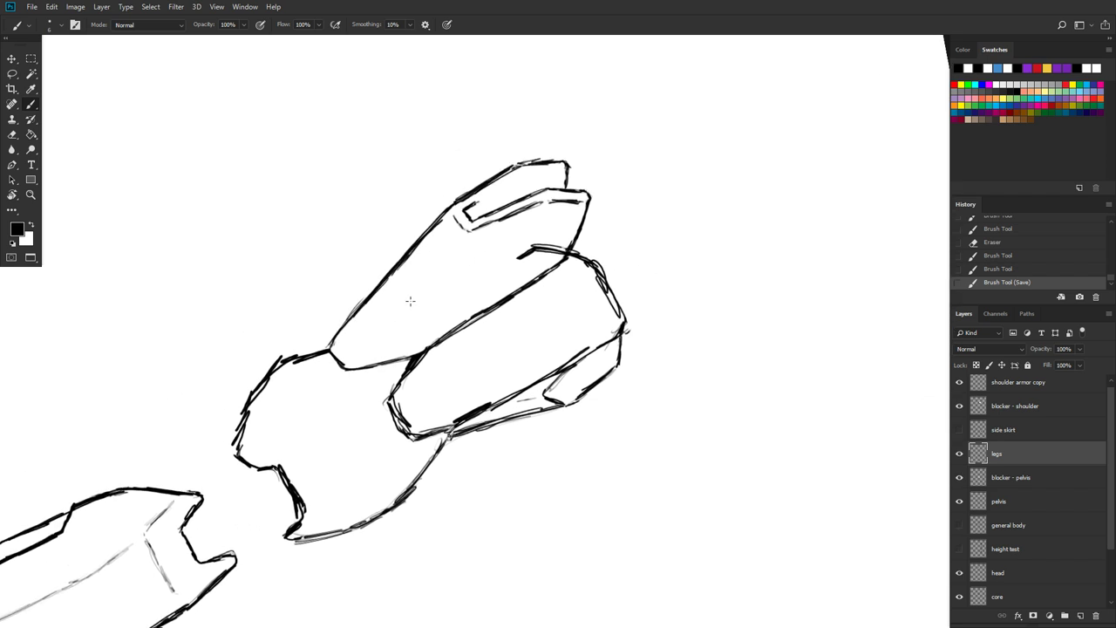
left_click_drag(356, 352, 457, 248)
Step: Draw an angled dividing edge across the outer leg plate and erase the overlapping outline and inner line near it
key("r")
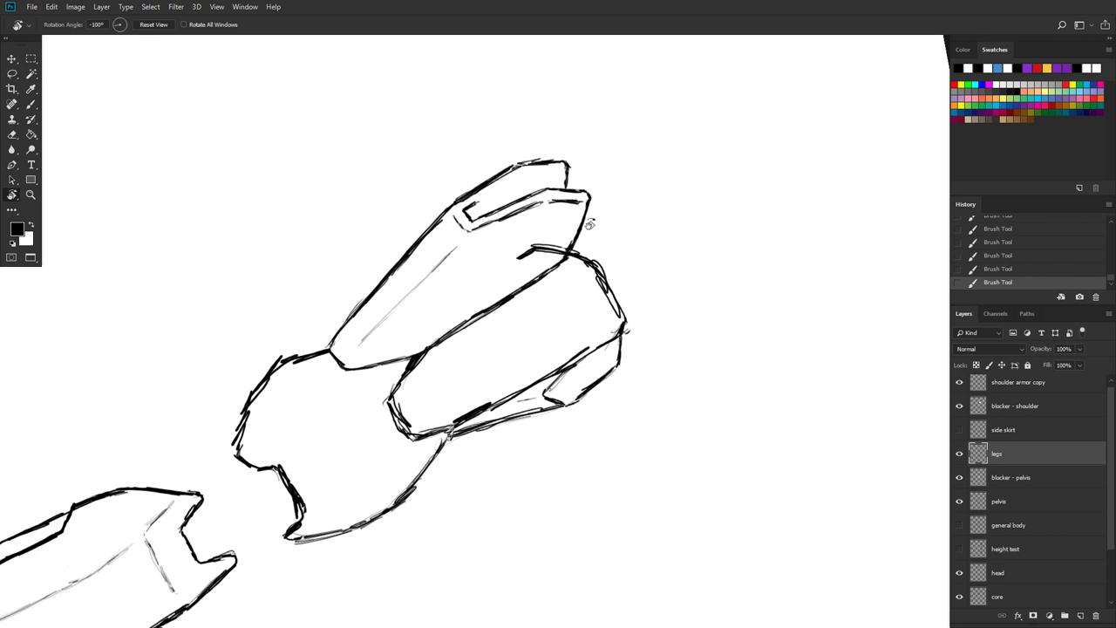
key("Escape")
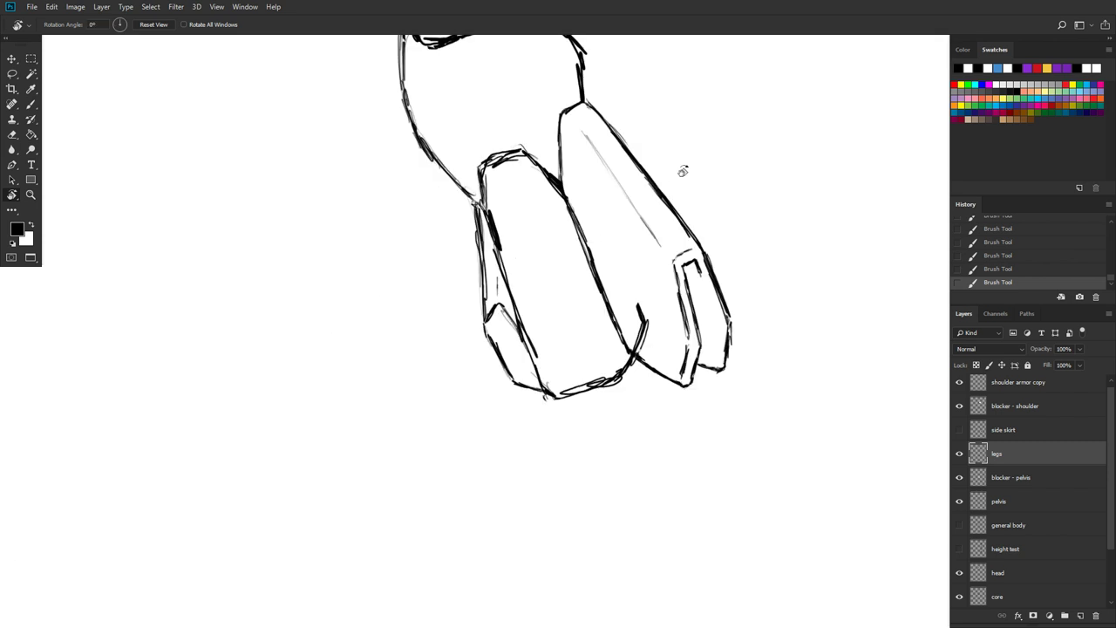
left_click_drag(676, 182, 474, 311)
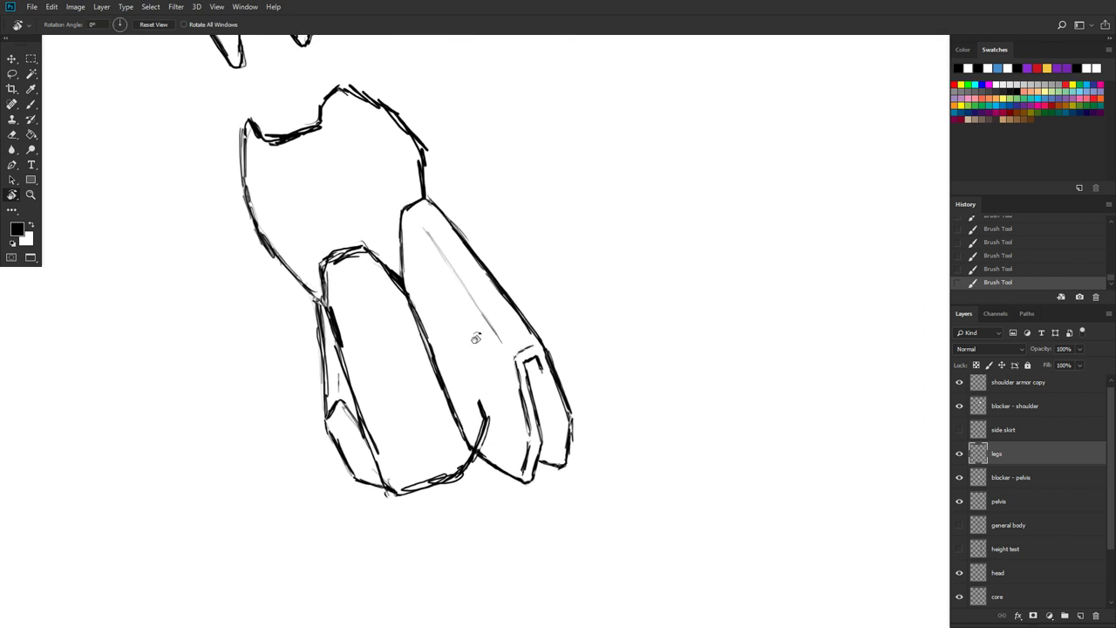
key("b")
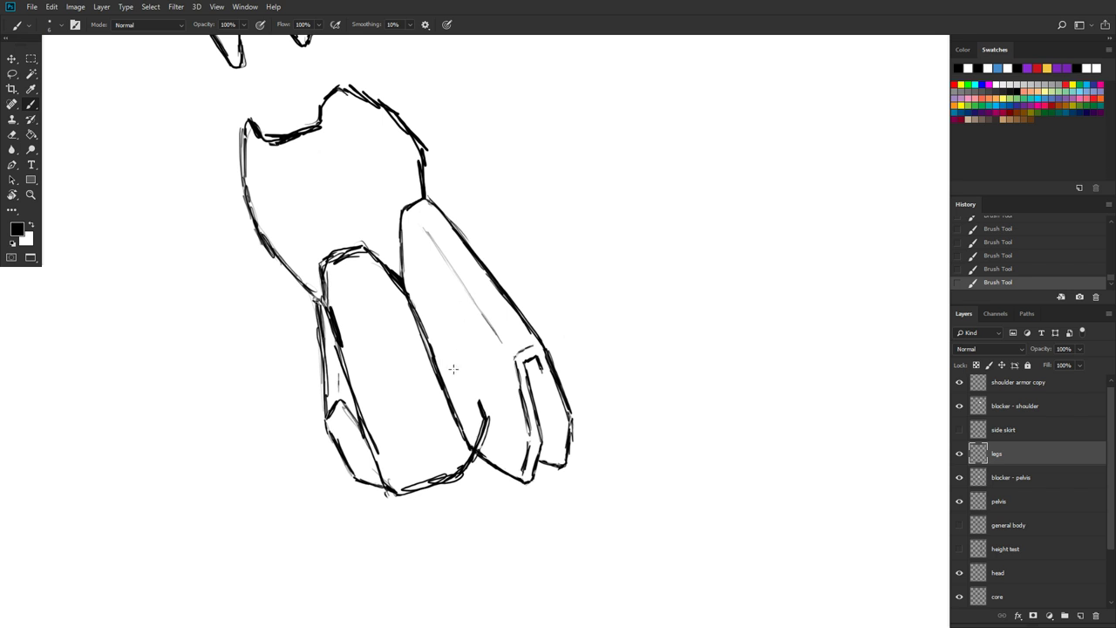
mouse_move(453, 364)
left_mouse_down()
mouse_move(448, 331)
mouse_move(468, 300)
mouse_move(449, 385)
mouse_move(493, 276)
left_mouse_up()
key("e")
left_click(487, 273)
mouse_move(429, 242)
left_mouse_down()
mouse_move(423, 225)
mouse_move(465, 290)
left_mouse_up()
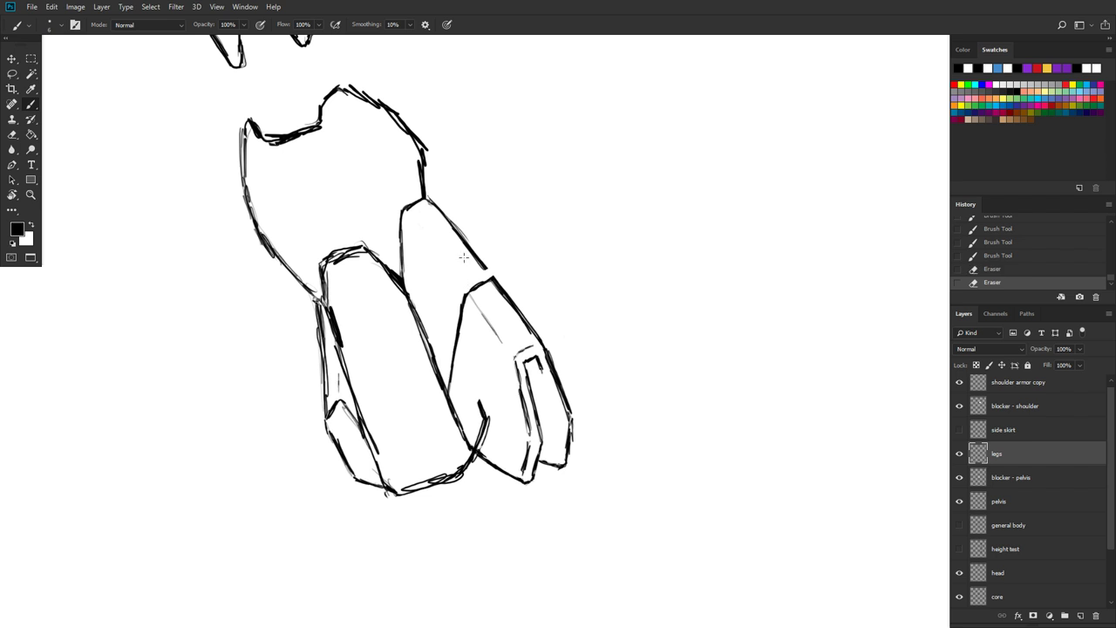
Step: Redraw the outer plate's edge at the dividing line, sketch a thin inner line on its upper section, and save the drawing
left_click_drag(485, 266, 489, 271)
left_click_drag(493, 277, 489, 271)
left_click_drag(489, 272, 490, 276)
left_click_drag(473, 274, 464, 282)
left_click_drag(416, 218, 454, 272)
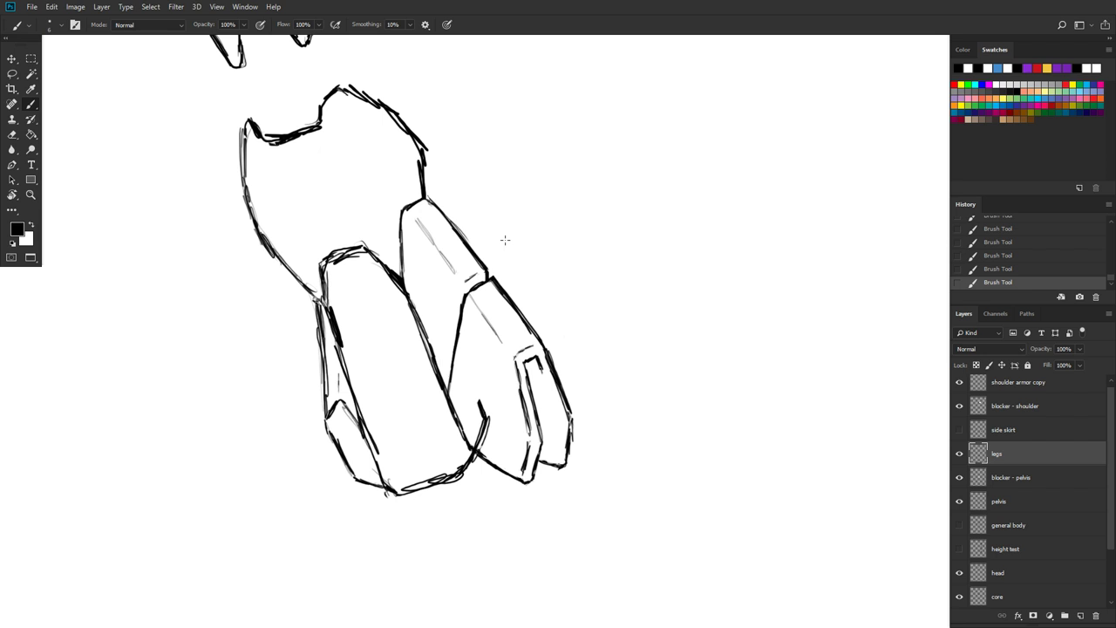
key("ctrl+s")
scroll(505, 239, "down", 5)
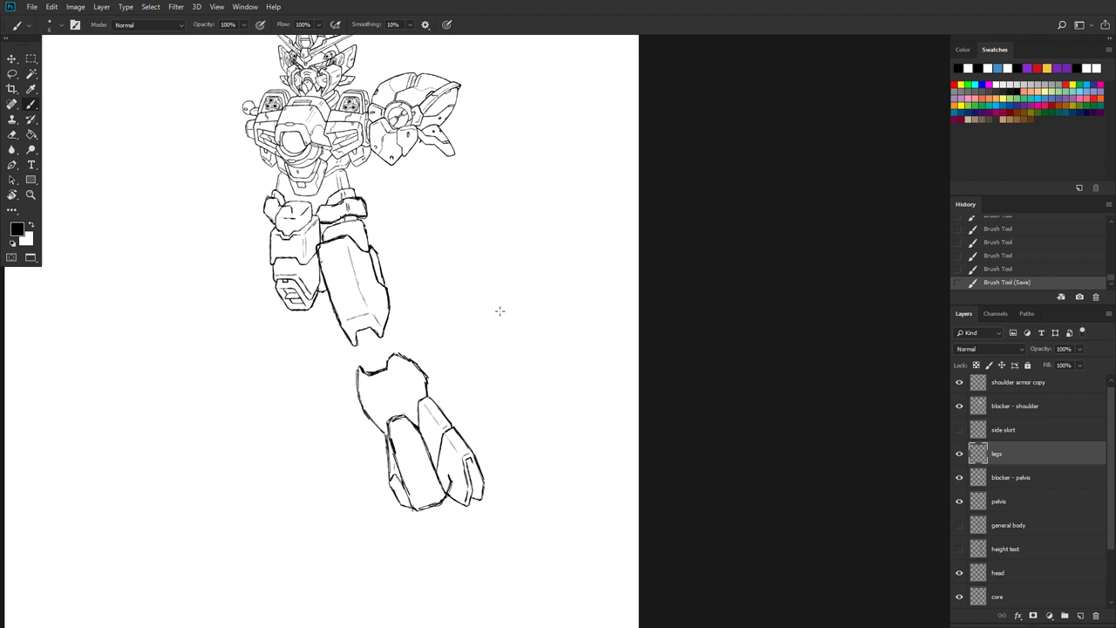
scroll(511, 177, "up", 3)
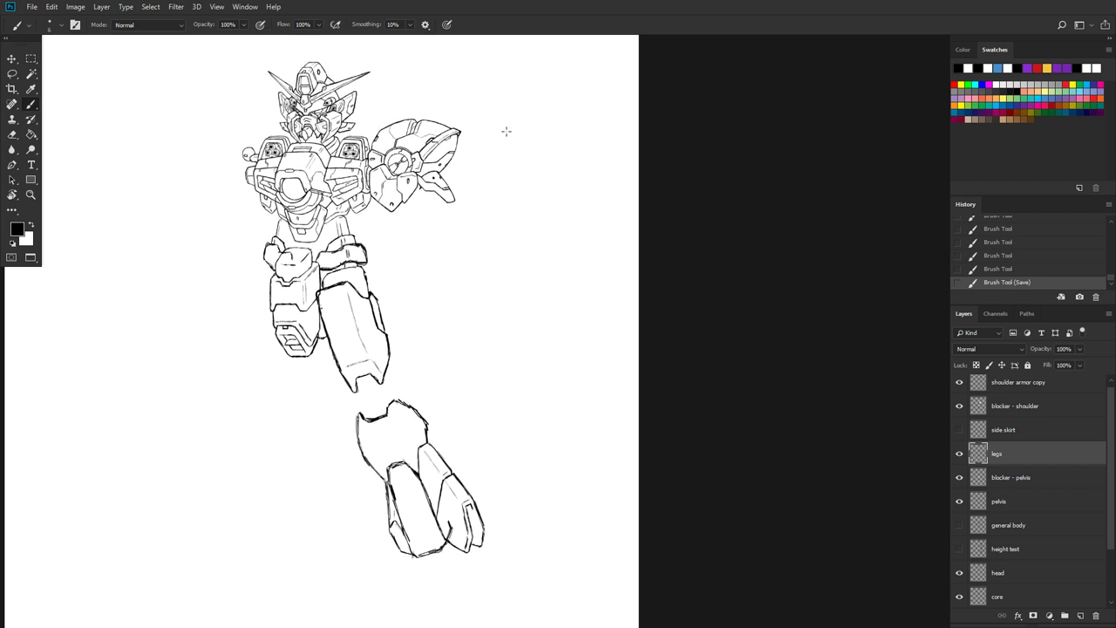
Step: Switch to the Chrome window with the Wing Gundam HY Custom page
key("super")
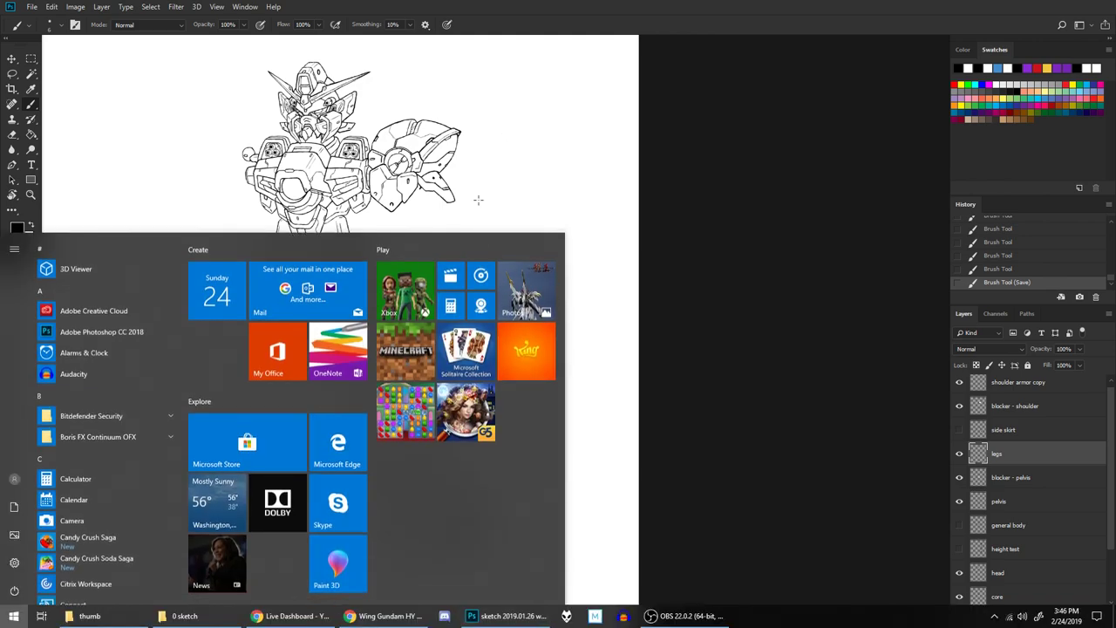
left_click(383, 615)
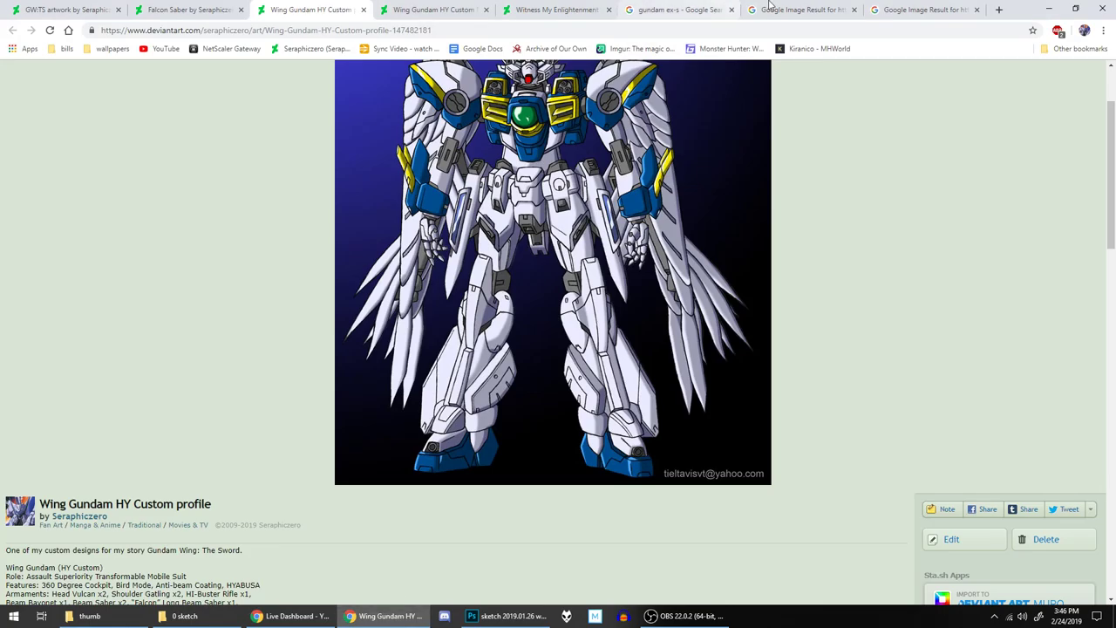
left_click(997, 9)
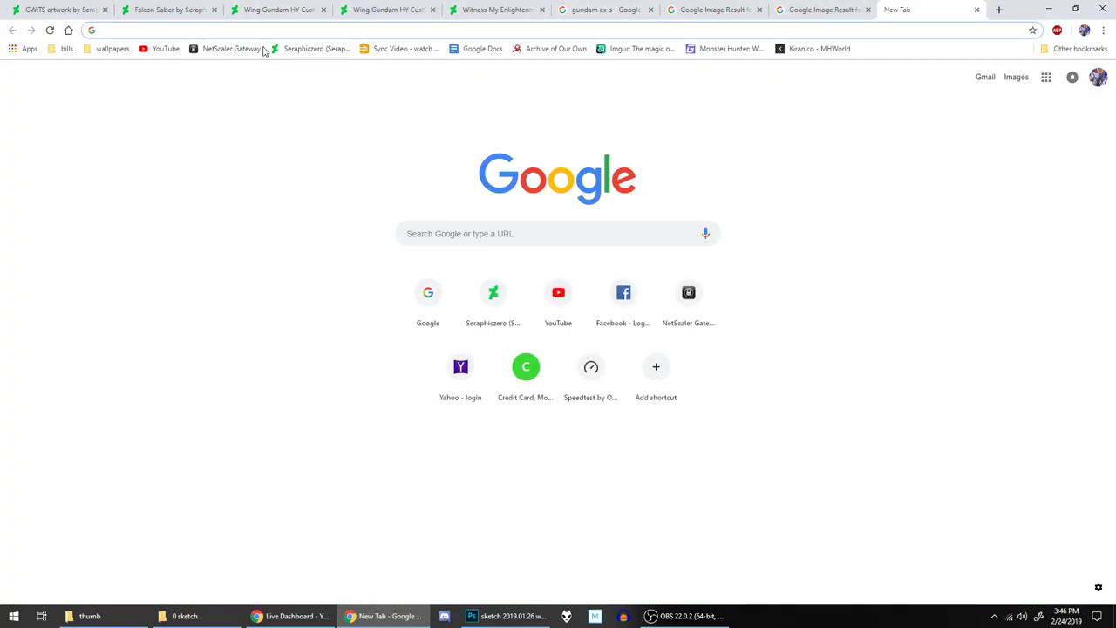
left_click(164, 49)
left_click(406, 73)
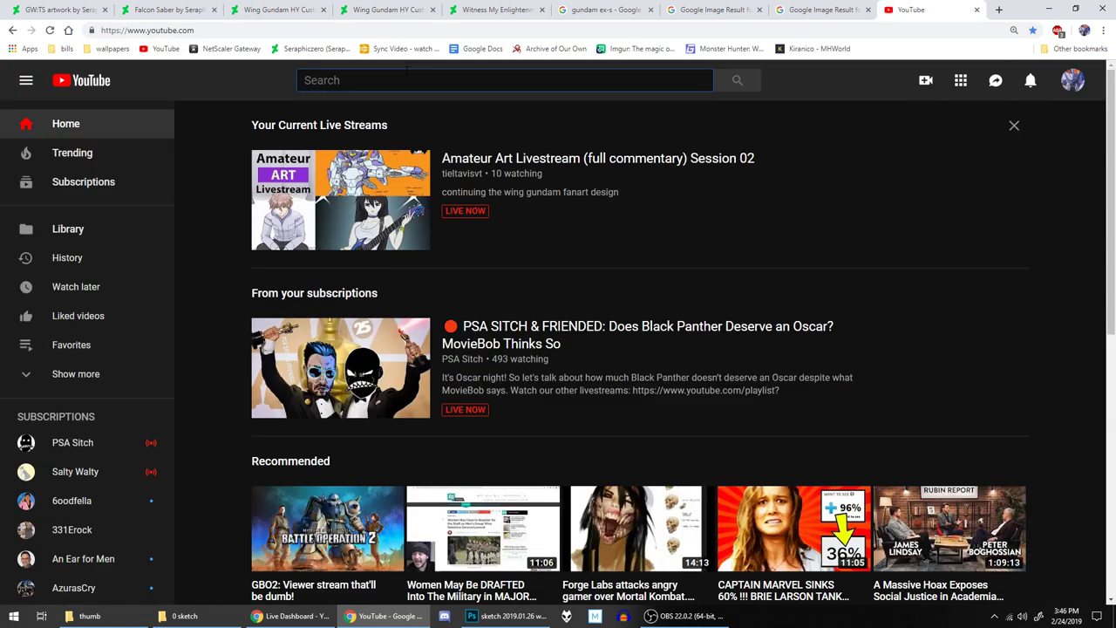
left_click(977, 10)
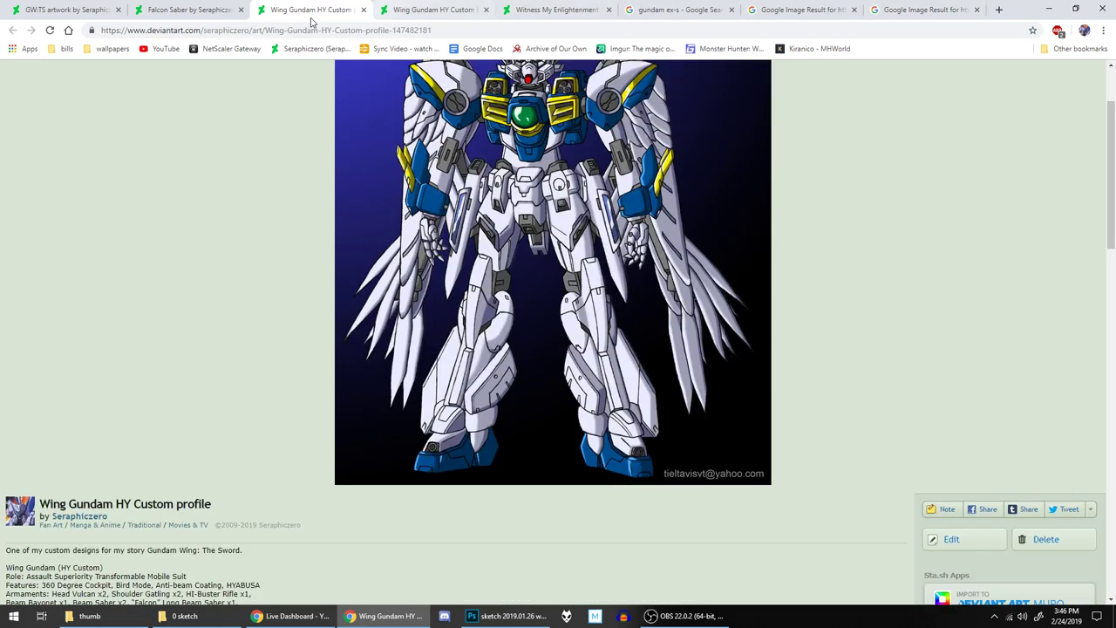
Step: Open YouTube in an incognito window, search for "gundam plamoo", and look through the results
right_click(148, 49)
left_click(189, 79)
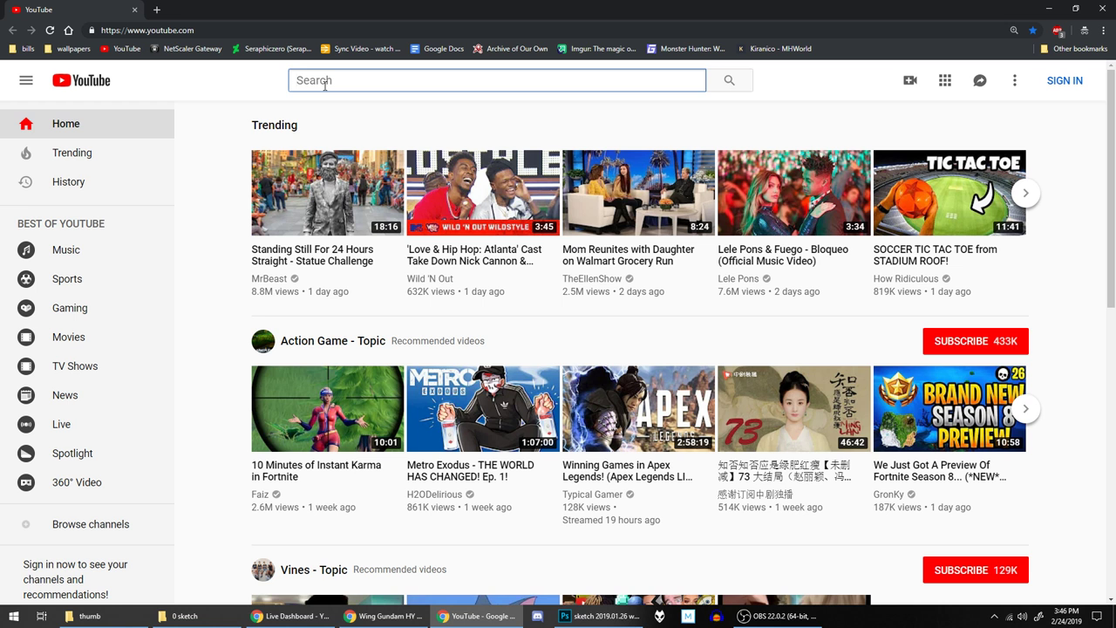
type("gundam planoo")
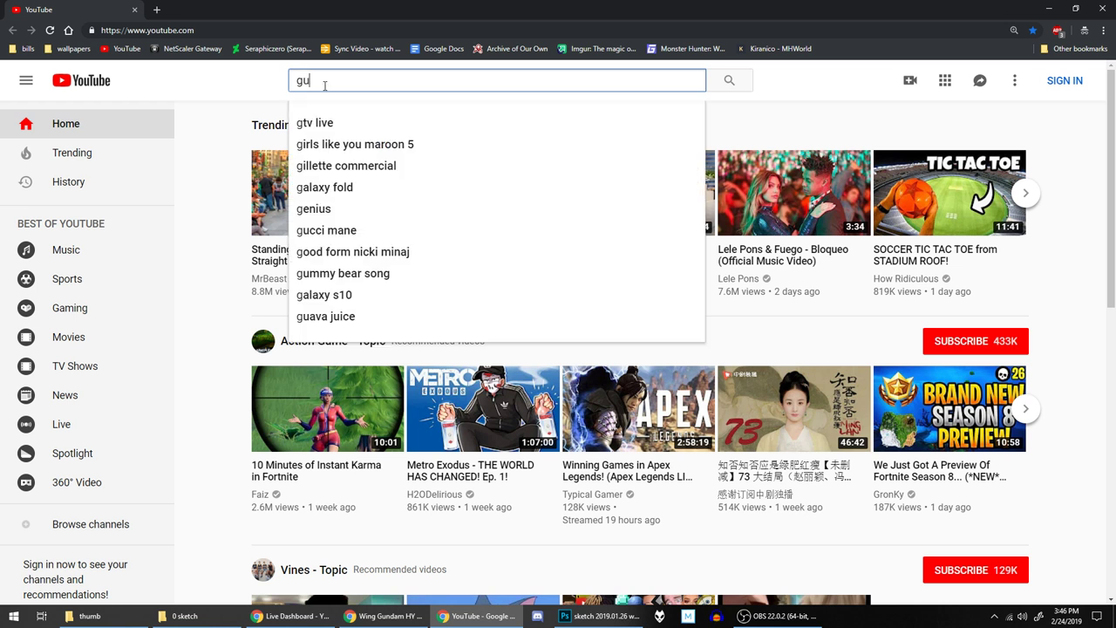
key("BackSpace")
key("BackSpace")
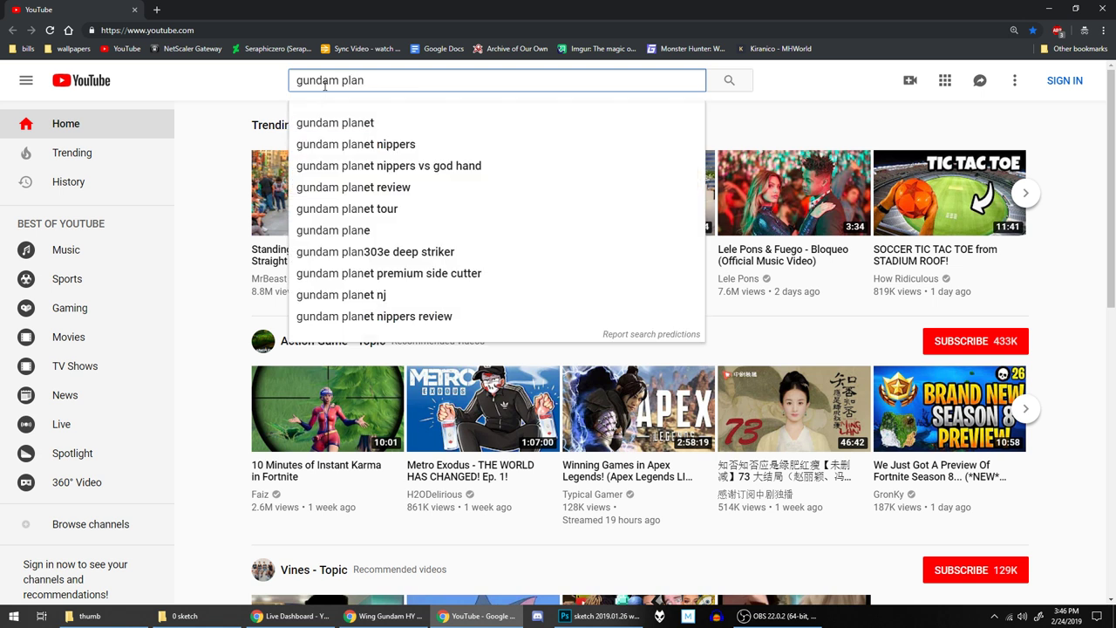
type("moo")
key("Return")
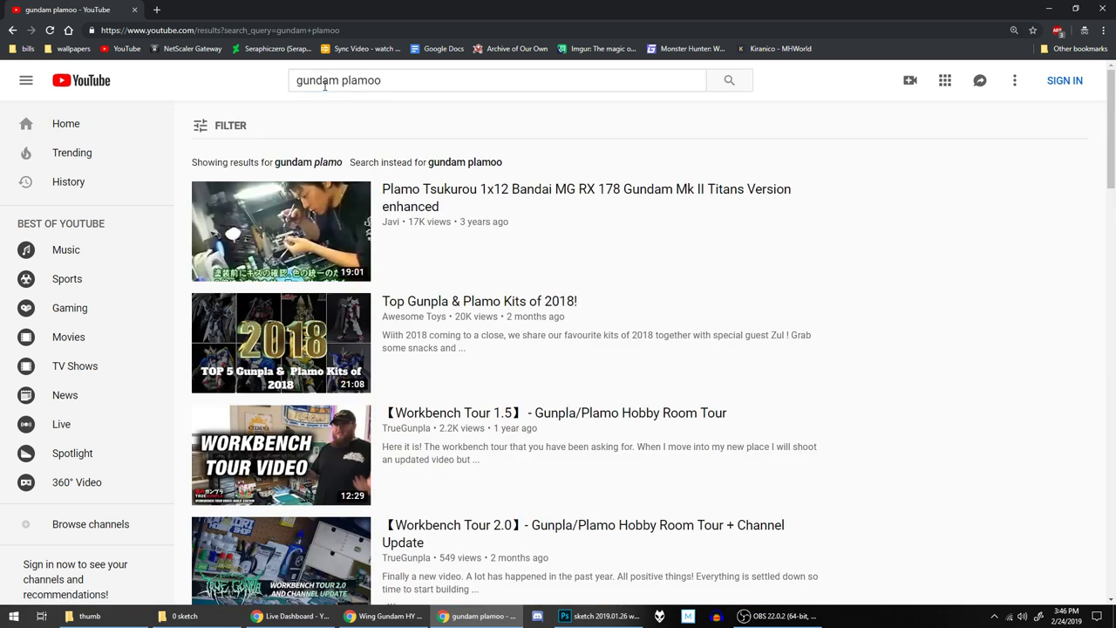
scroll(487, 202, "down", 3)
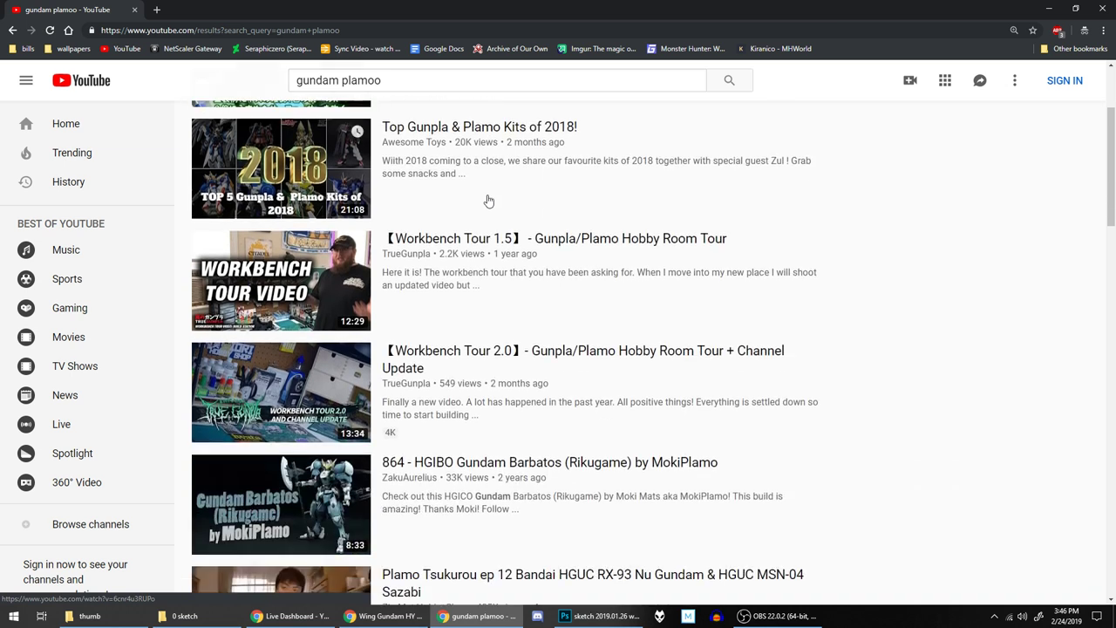
scroll(488, 200, "down", 3)
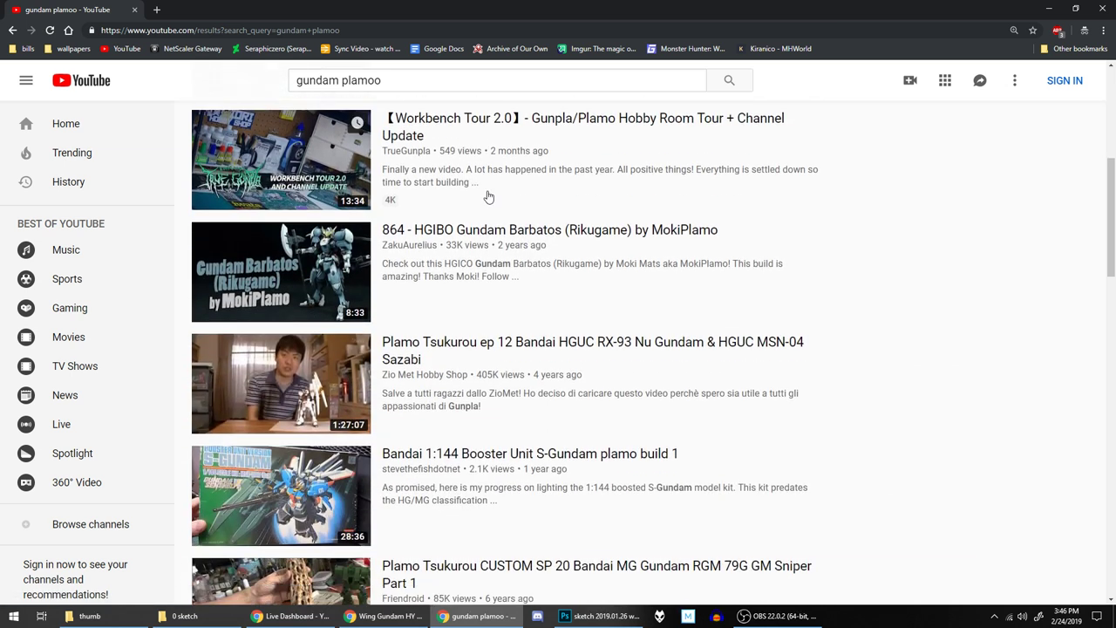
scroll(488, 197, "down", 2)
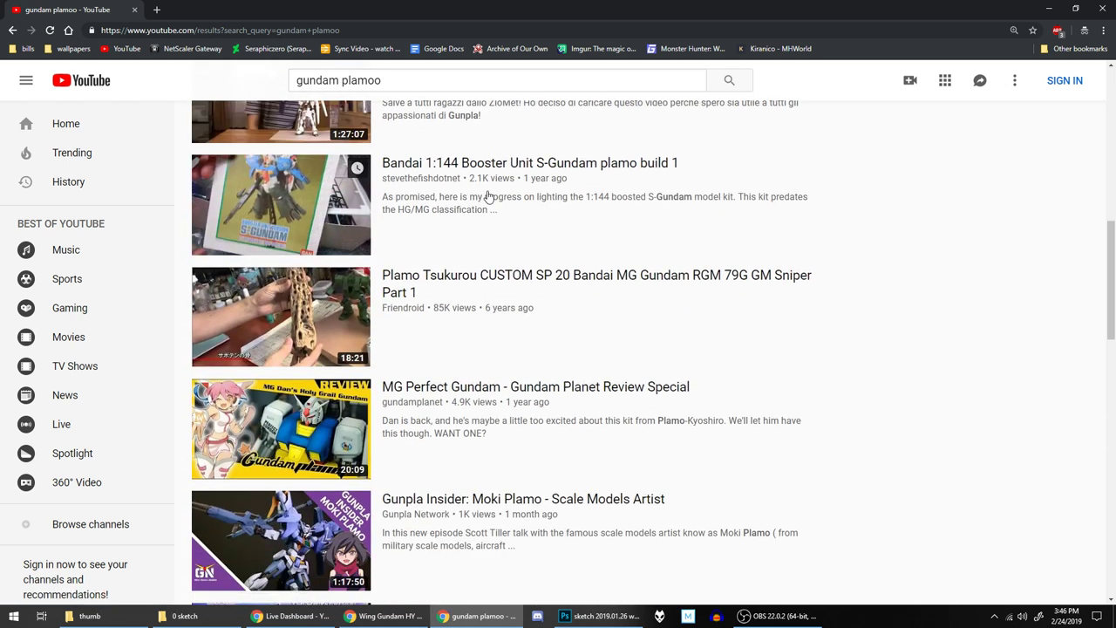
scroll(488, 197, "down", 2)
scroll(488, 197, "up", 10)
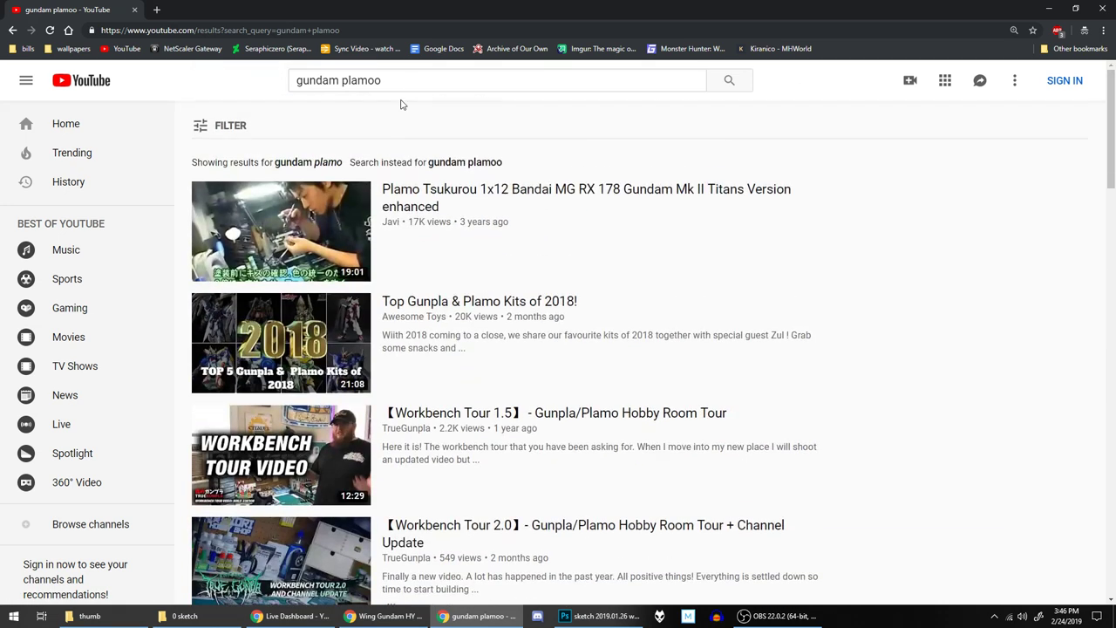
Step: Change the YouTube search to "gundam plamo0" and run it
left_click(407, 83)
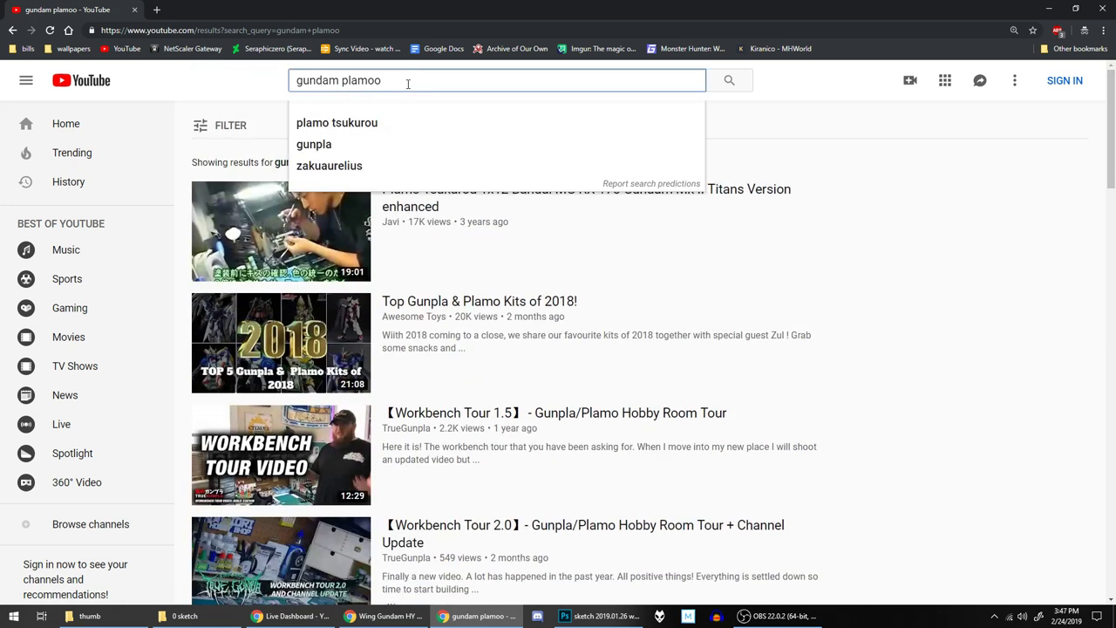
key("BackSpace")
key("BackSpace")
type("o")
key("BackSpace")
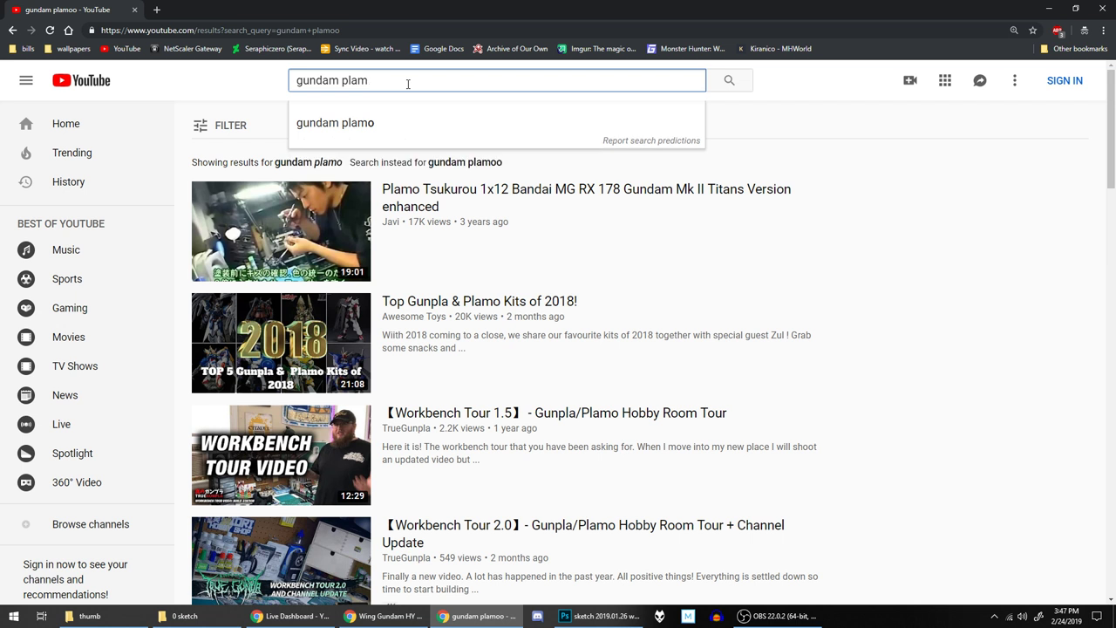
type("o0")
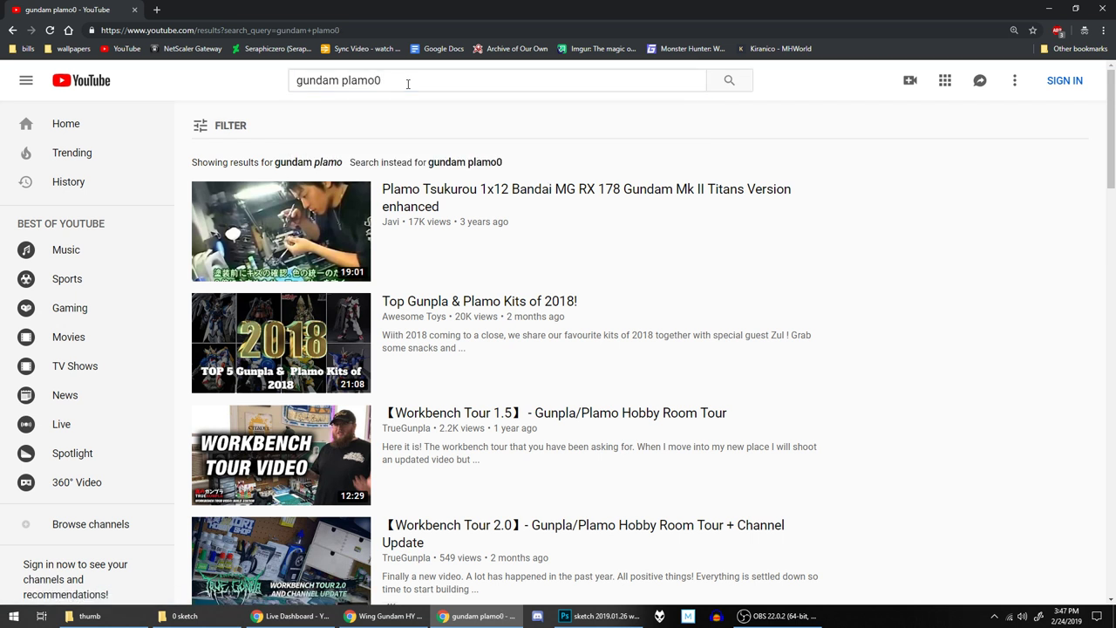
Step: Search YouTube for "counter656 gundam"
left_click_drag(438, 82, 285, 80)
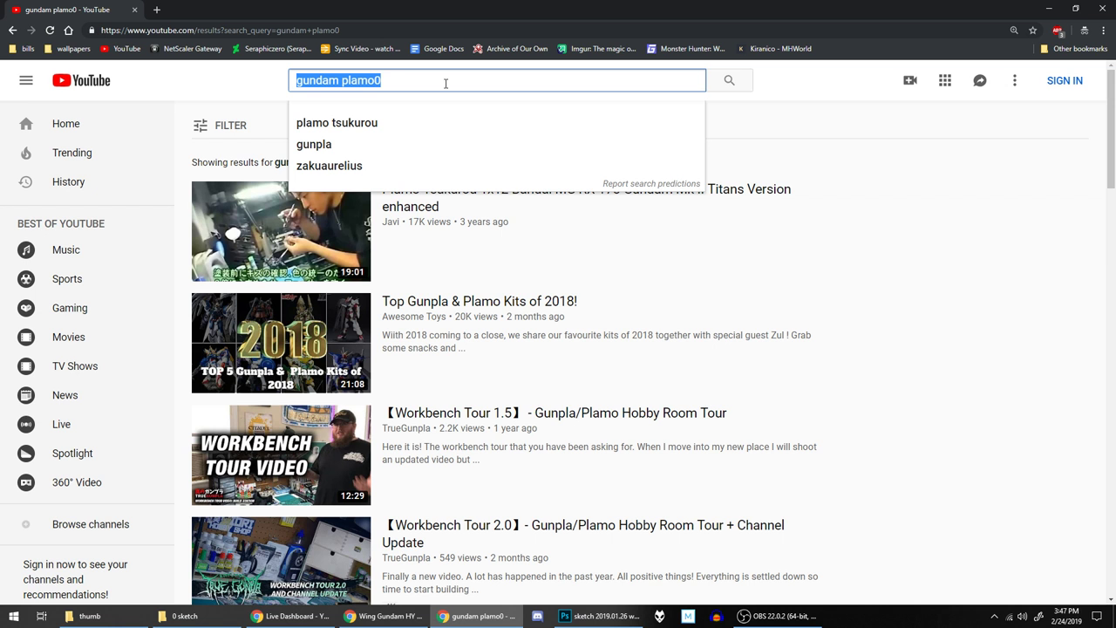
type("counter")
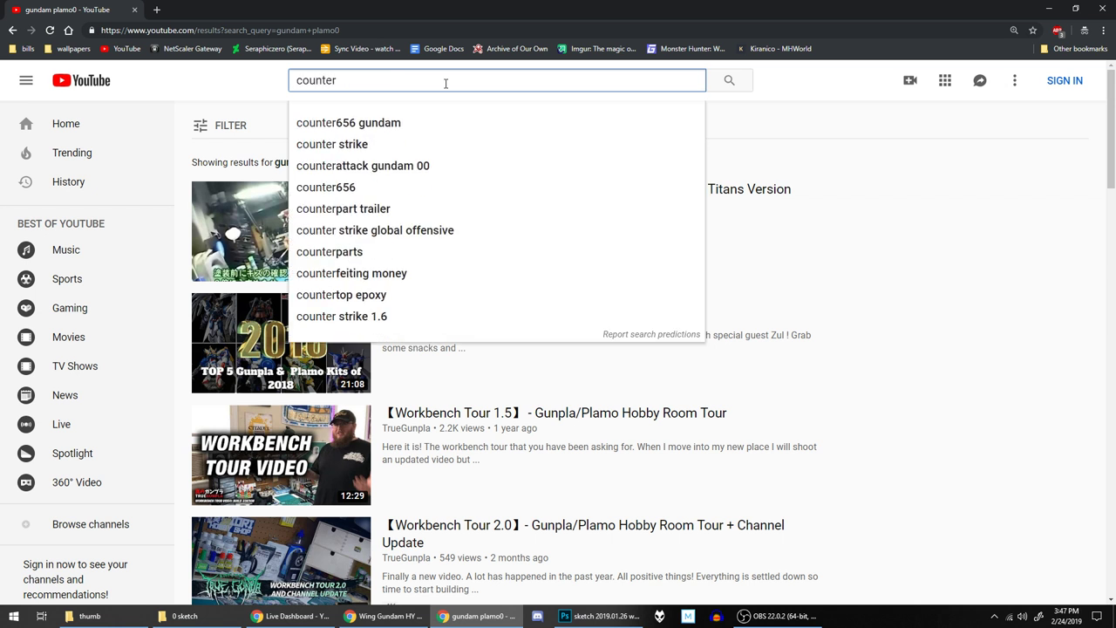
type("656 ")
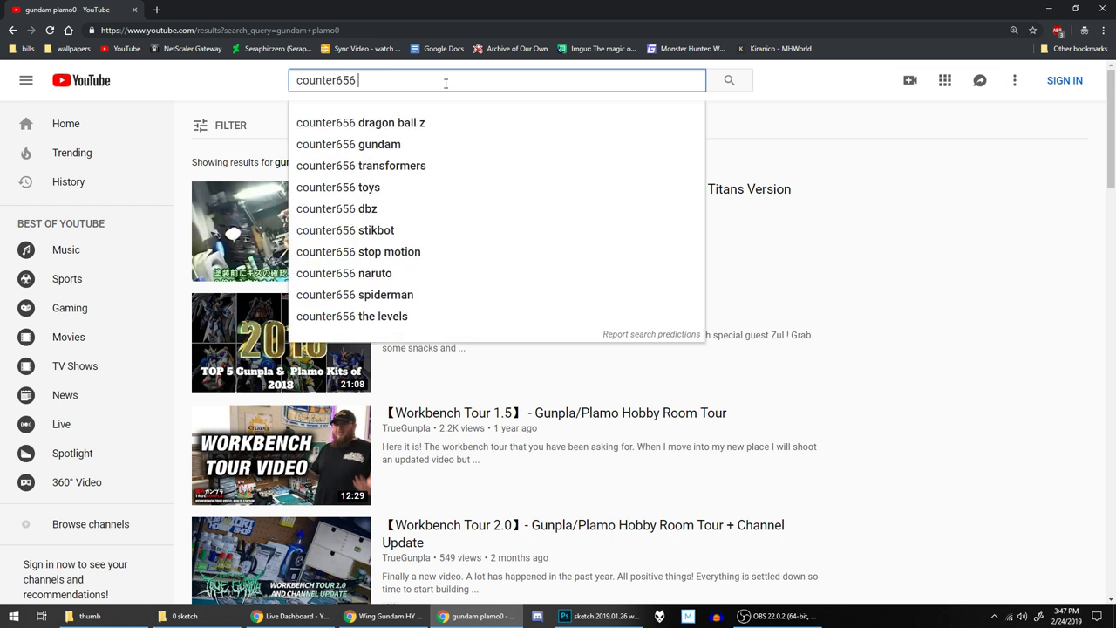
type("gundam")
key("Return")
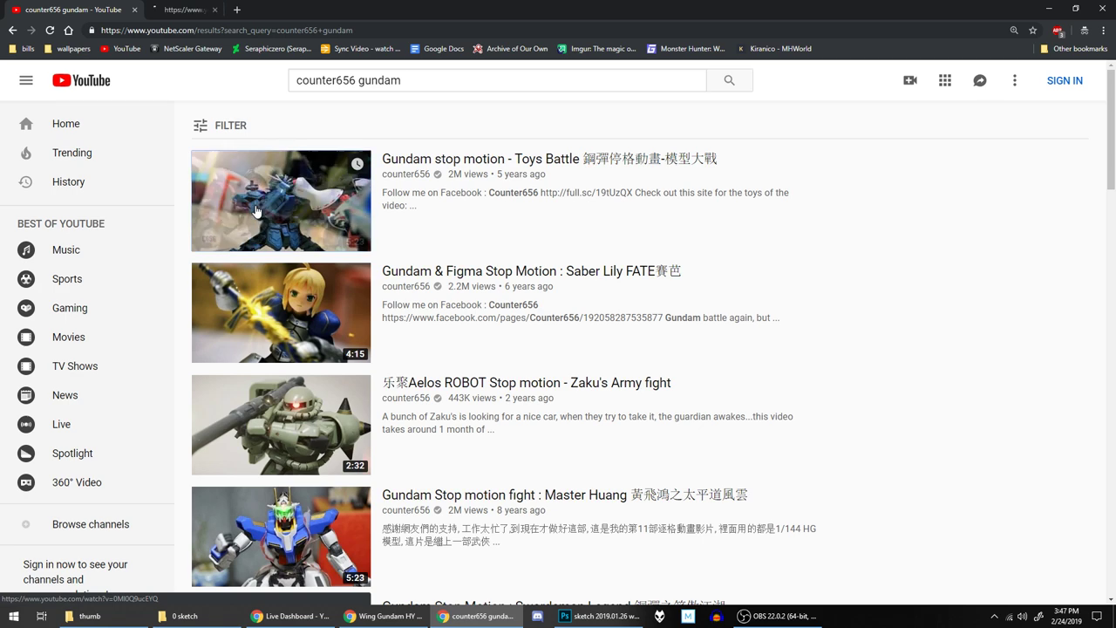
Step: Open the "Gundam stop motion - Toys Battle" video in a separate tab, mute it, and skip ahead to about 3:04
middle_click(304, 205)
left_click(228, 5)
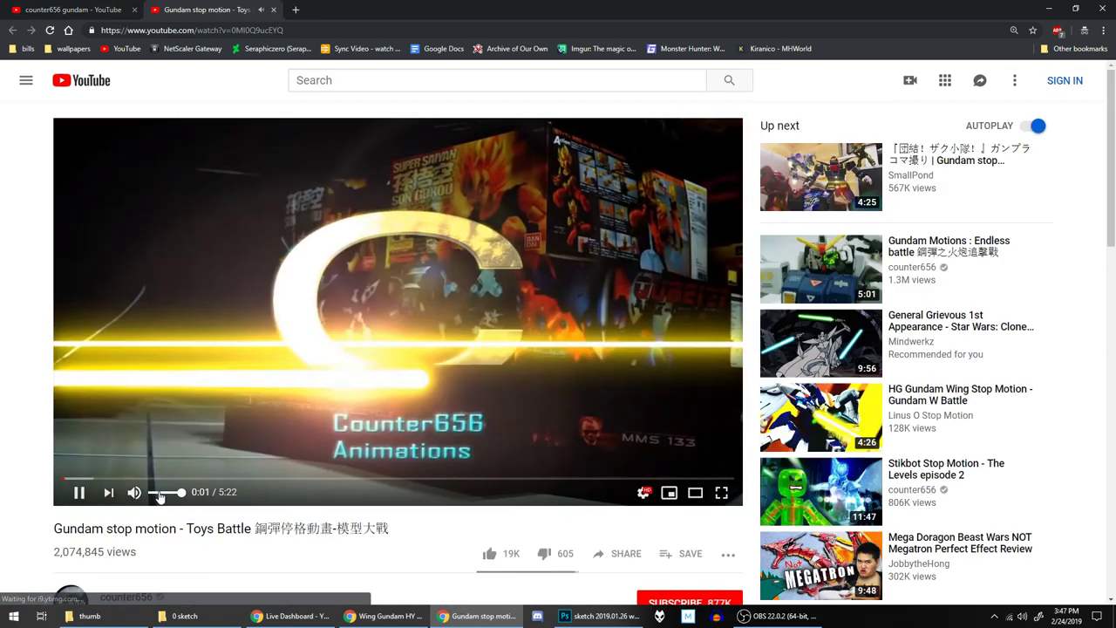
left_click(133, 491)
left_click(208, 478)
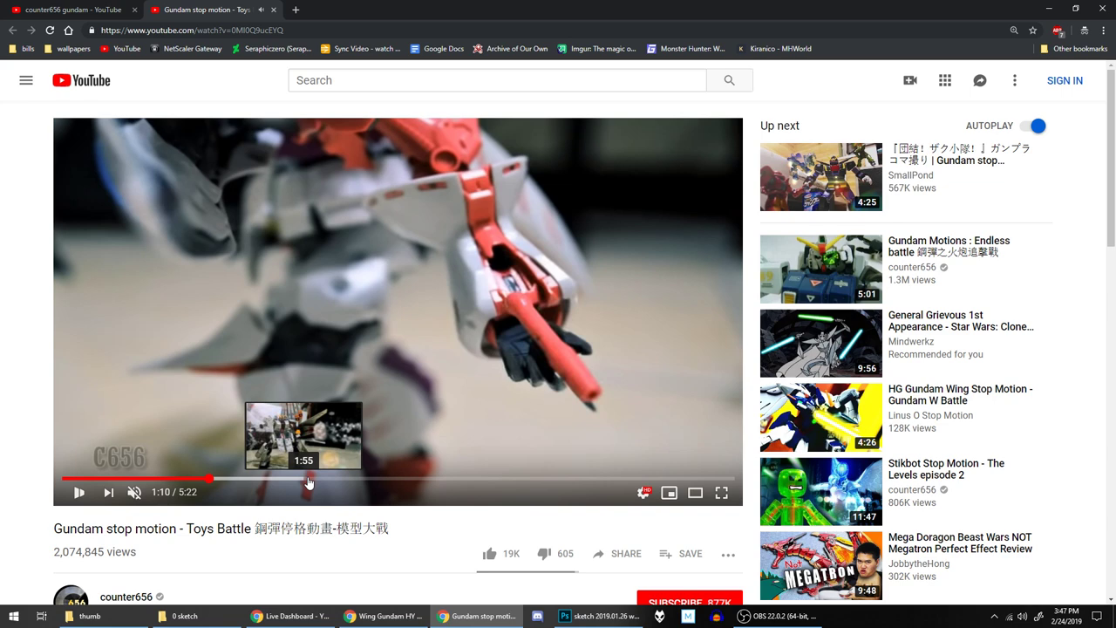
left_click(342, 479)
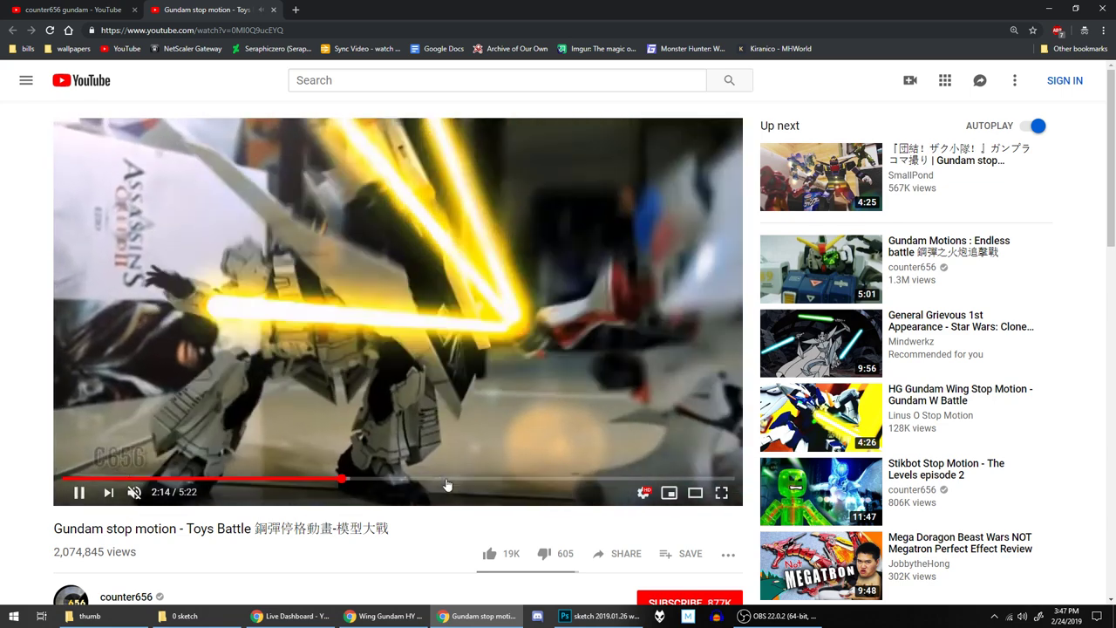
left_click(447, 481)
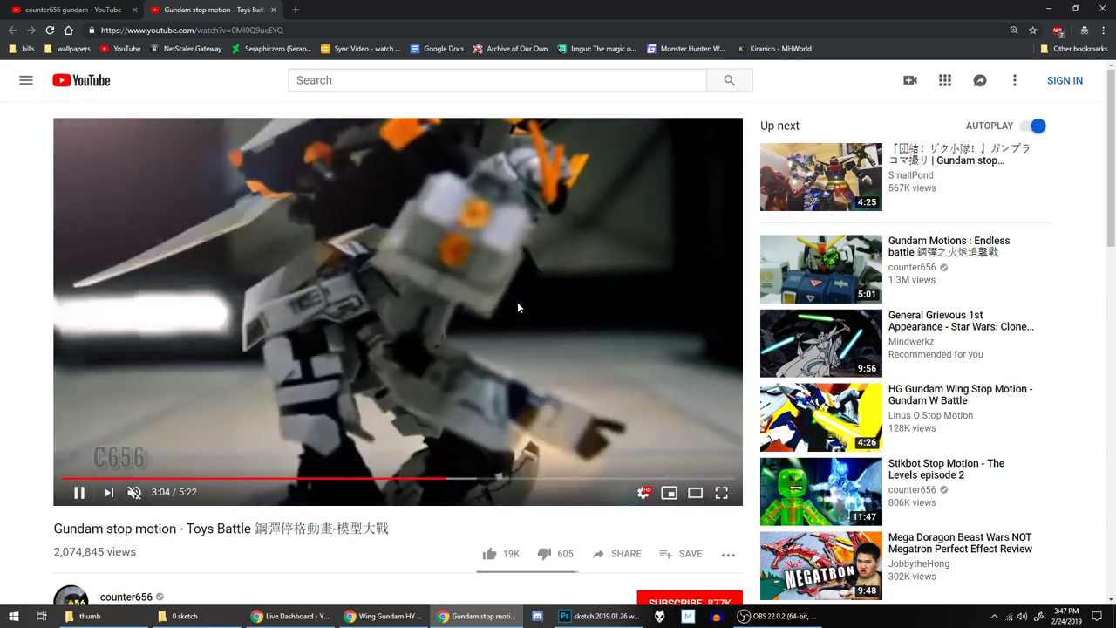
Step: View the Toys Battle video briefly in full screen, pause it at 3:08, check its description, and close its tab
double_click(429, 272)
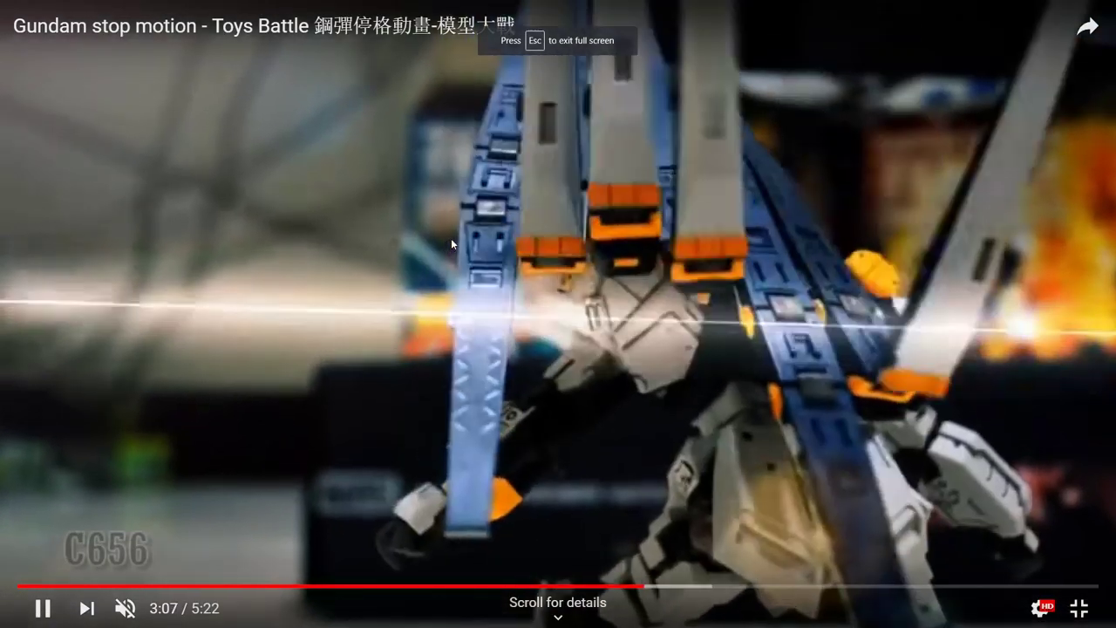
double_click(451, 238)
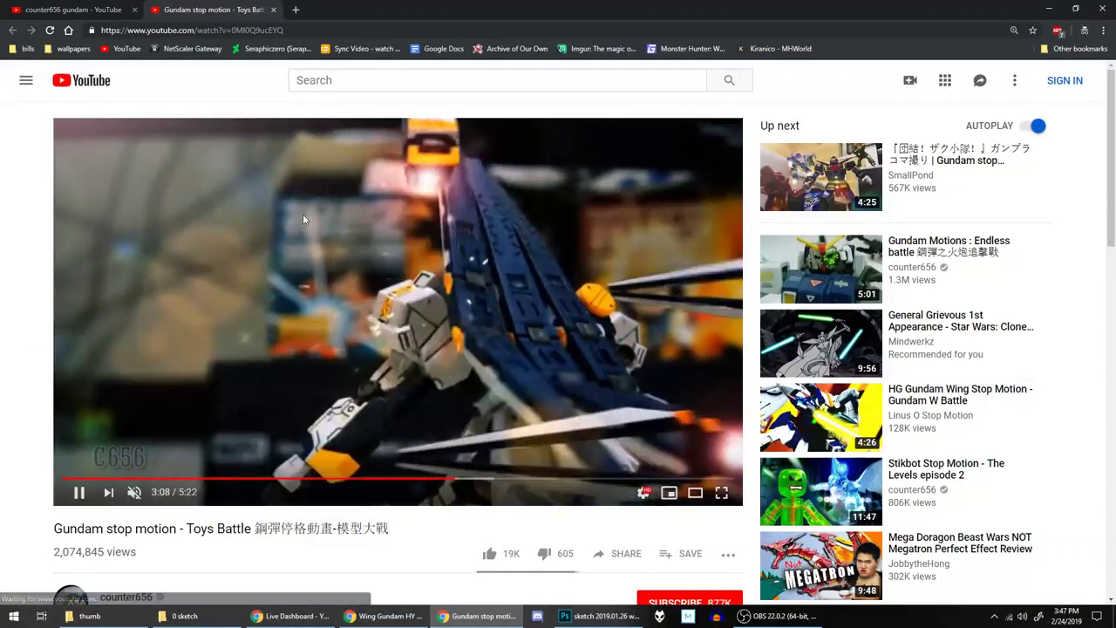
left_click(412, 319)
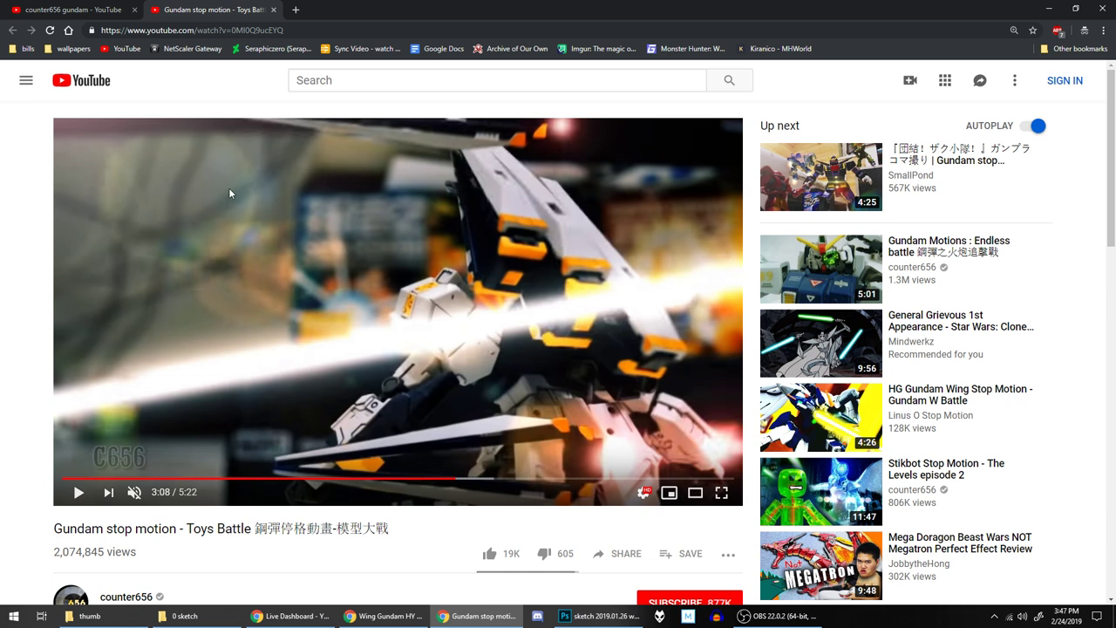
scroll(149, 270, "down", 3)
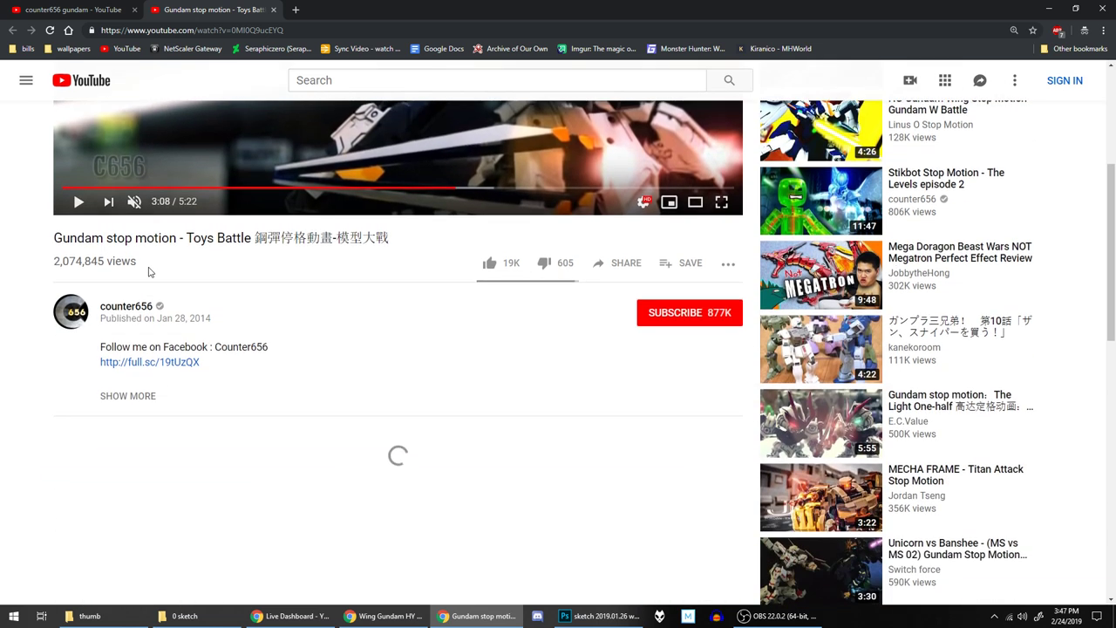
scroll(148, 271, "up", 3)
left_click(275, 12)
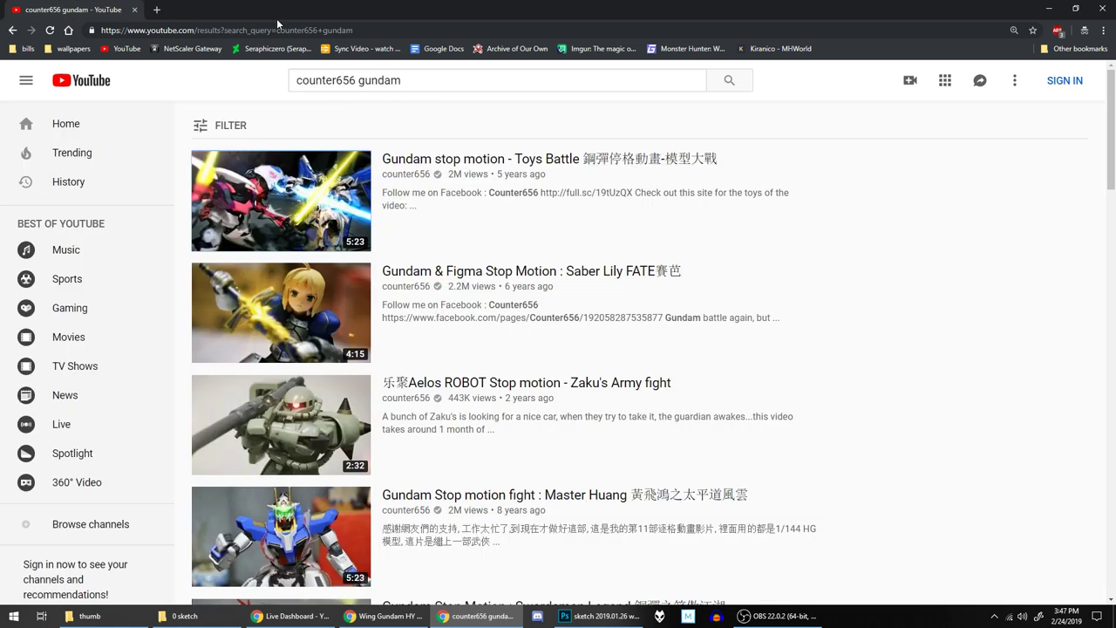
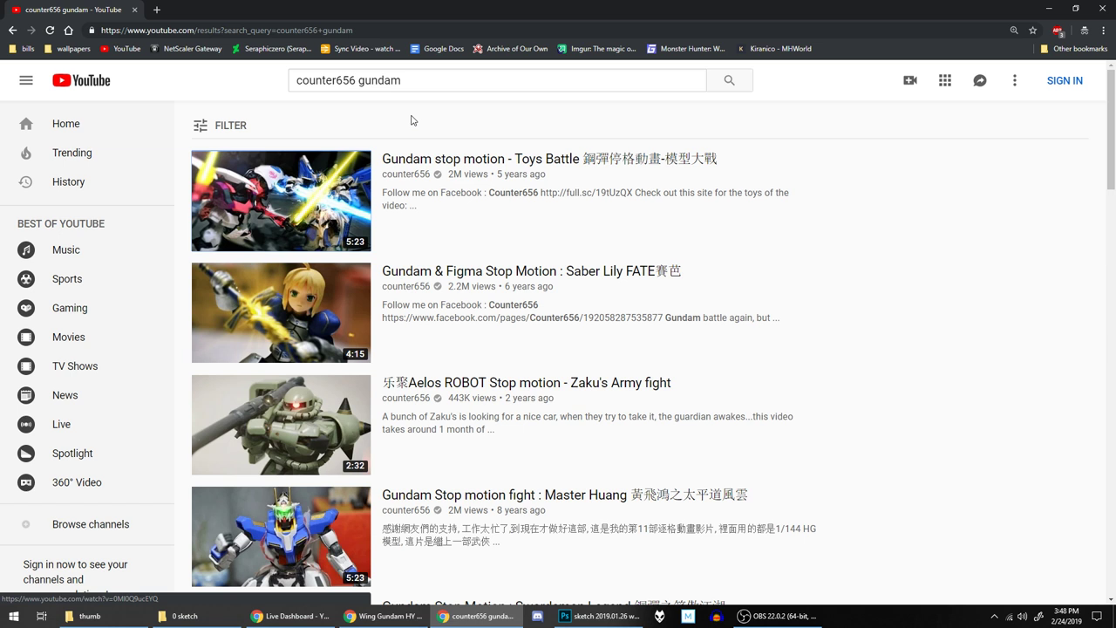
Step: Look through the counter656 results and run a new YouTube search for "gundam stop motion"
scroll(412, 119, "down", 4)
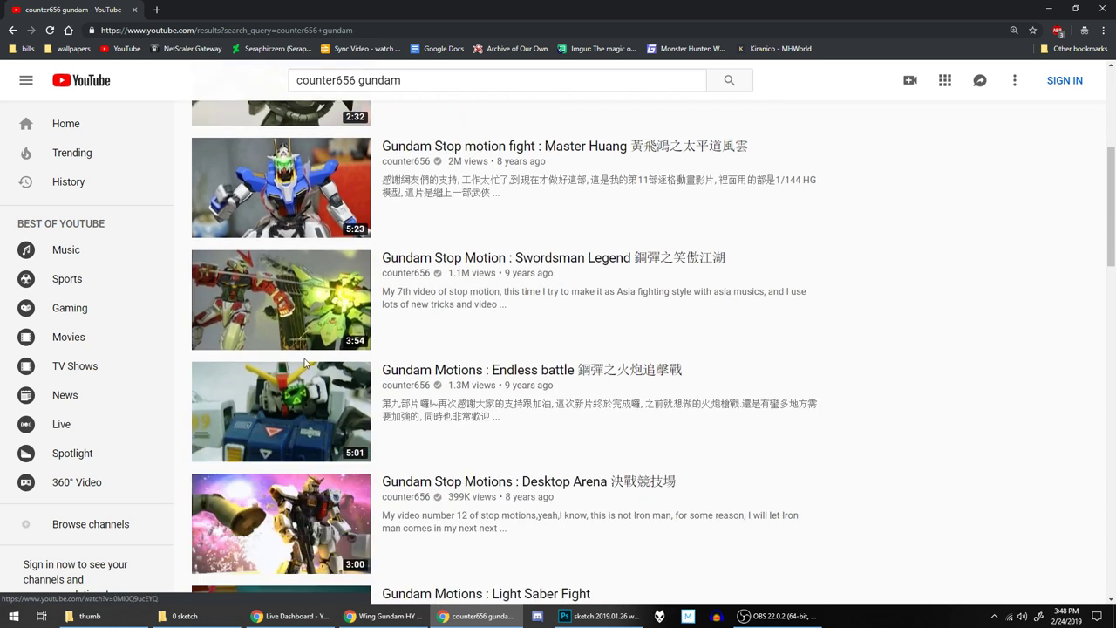
scroll(431, 217, "down", 4)
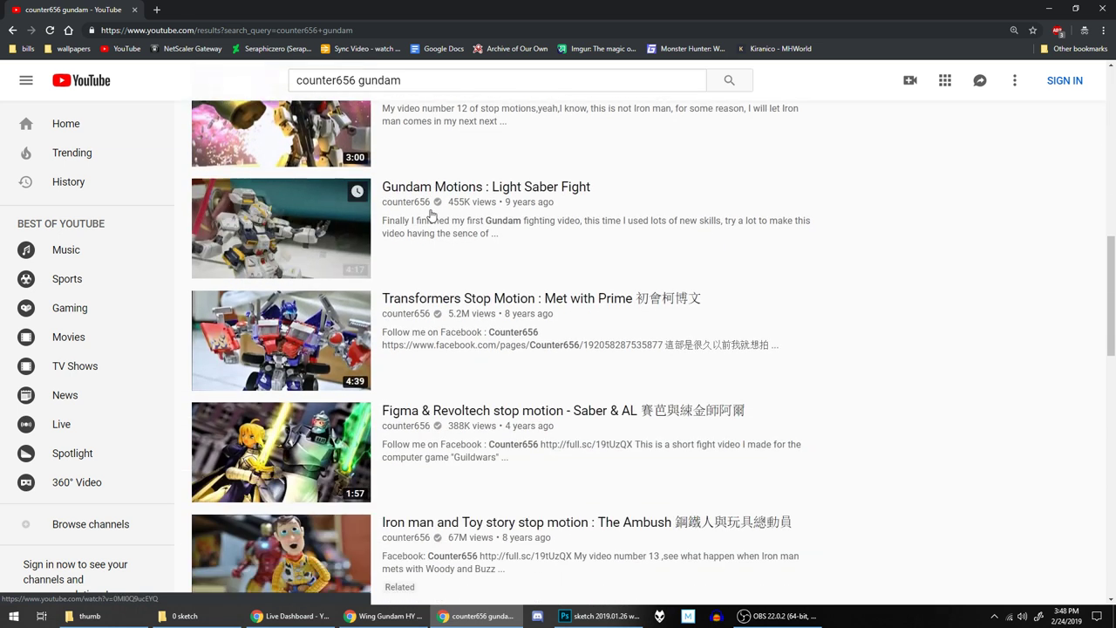
scroll(431, 215, "down", 5)
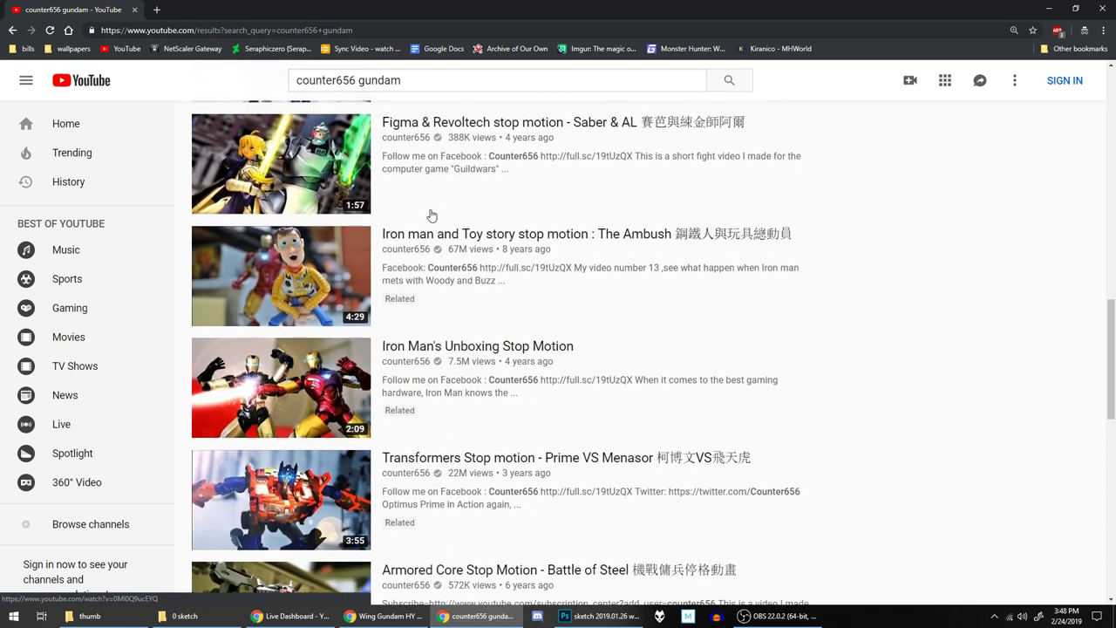
scroll(431, 215, "up", 2)
scroll(431, 215, "up", 10)
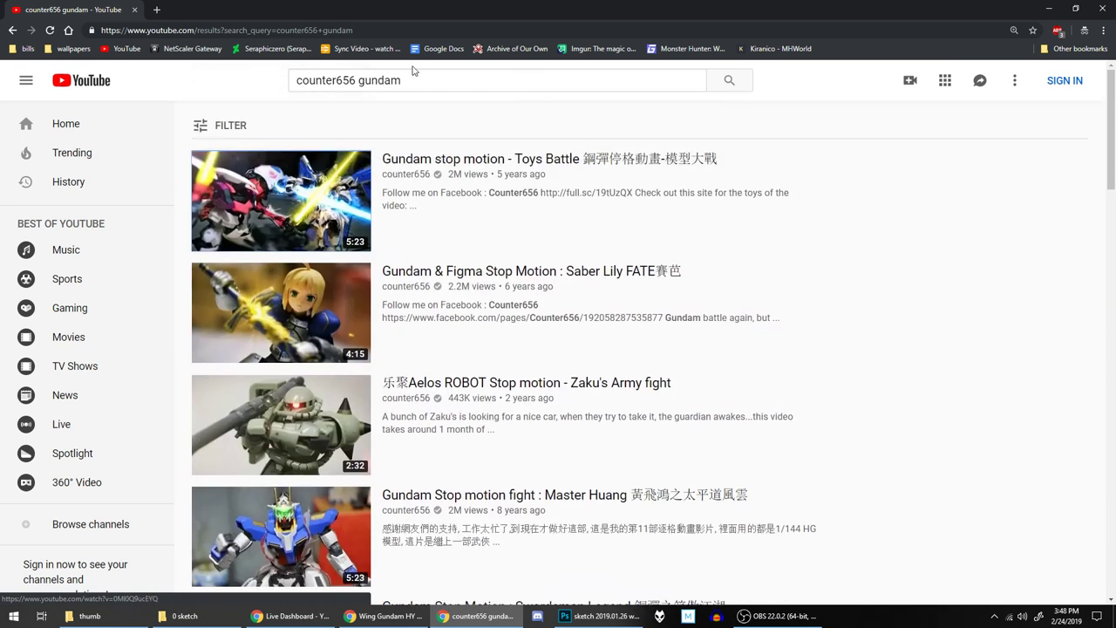
left_click(413, 76)
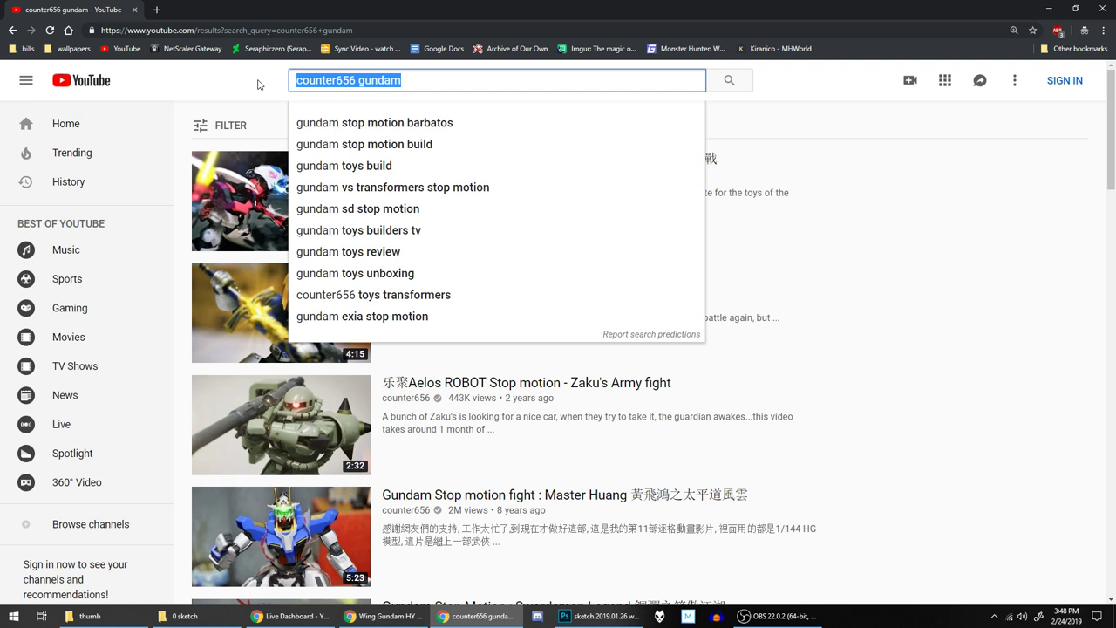
type("gundam stop mo")
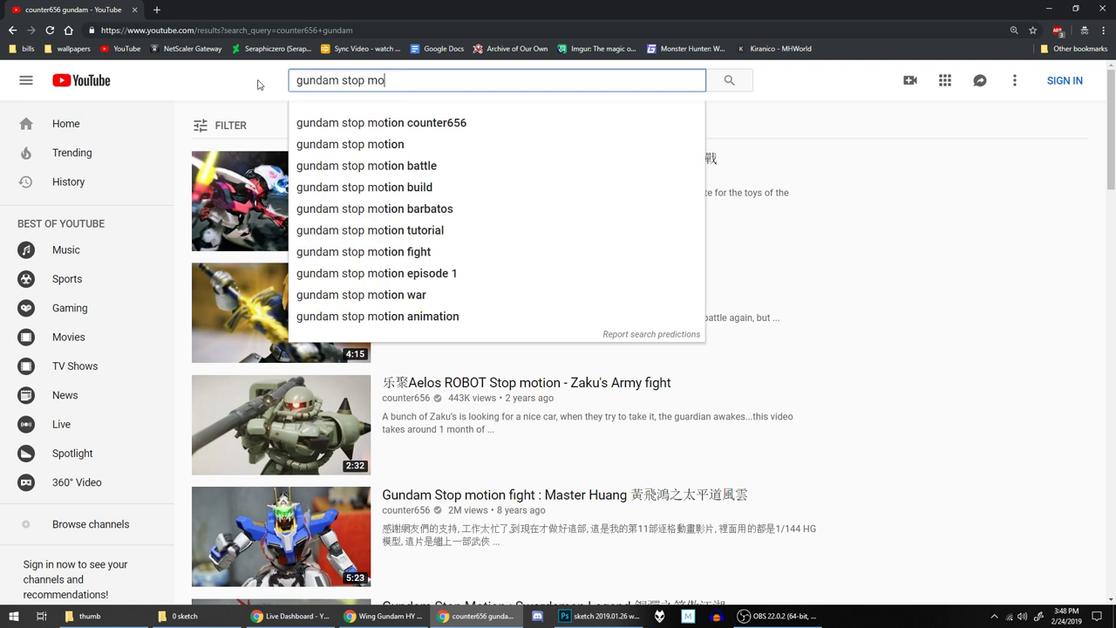
type("tion")
key("Return")
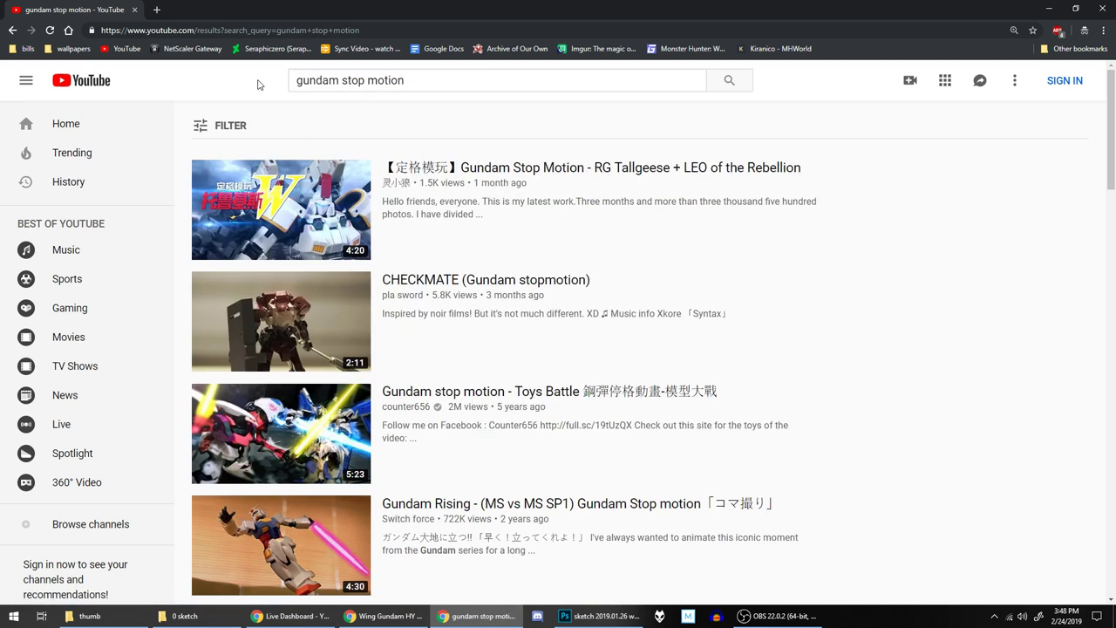
Step: Look through the "gundam stop motion" results and close the incognito YouTube window
scroll(427, 162, "down", 4)
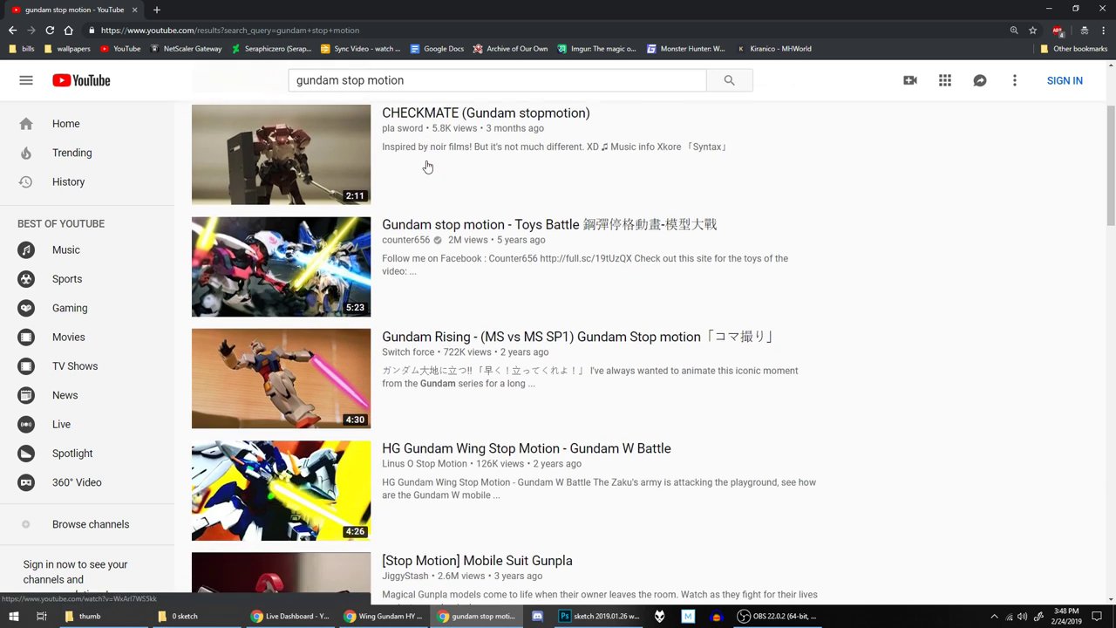
scroll(427, 162, "down", 3)
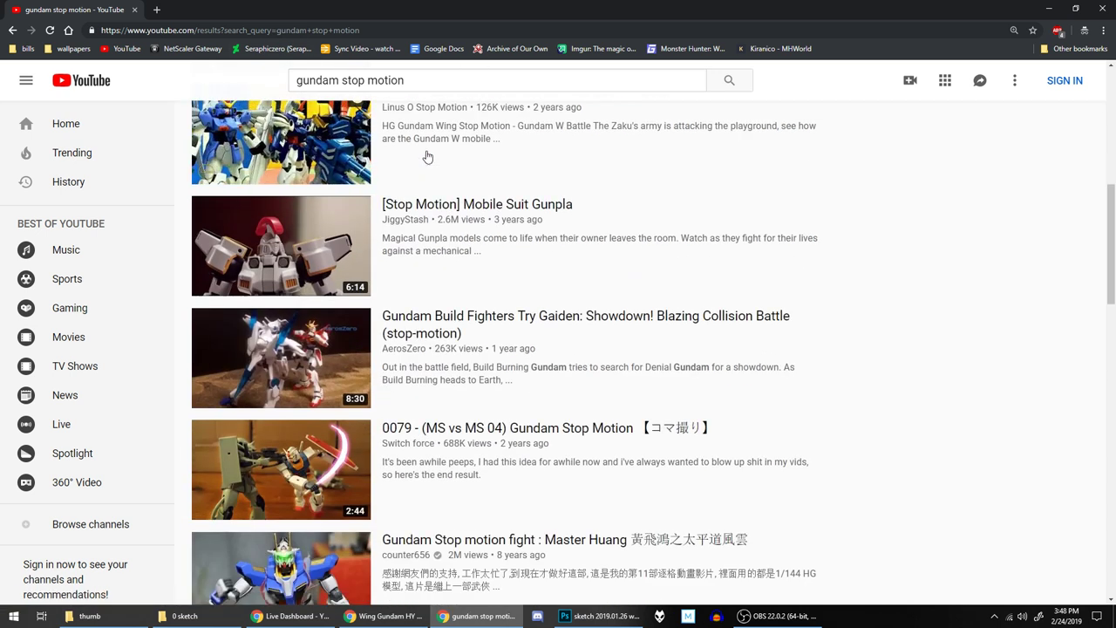
mouse_move(536, 237)
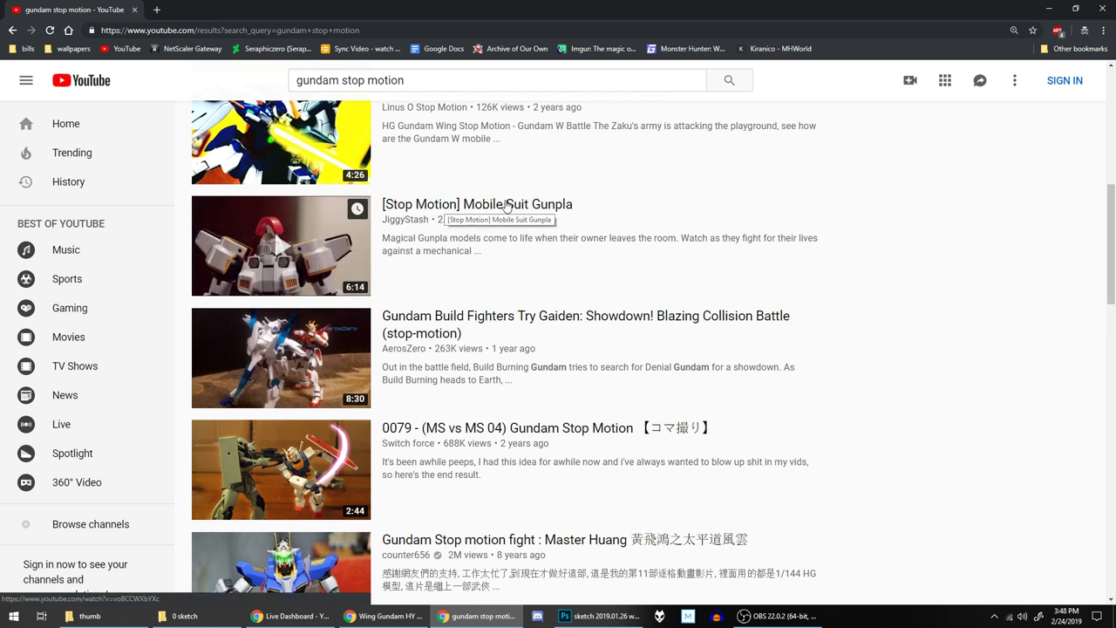
scroll(505, 205, "down", 3)
scroll(515, 205, "up", 10)
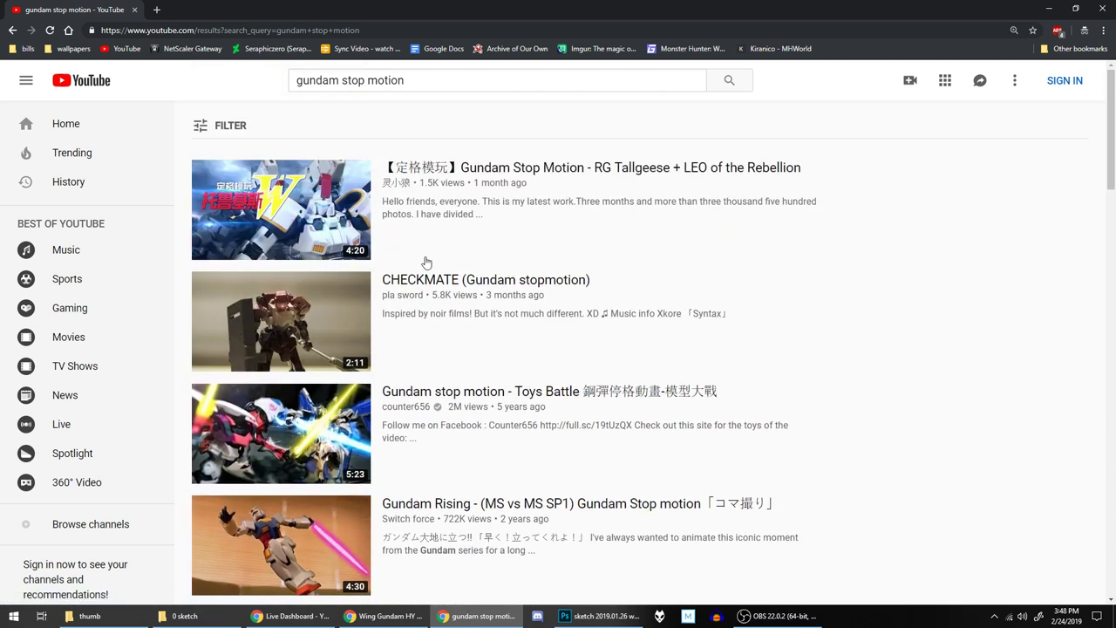
left_click(134, 10)
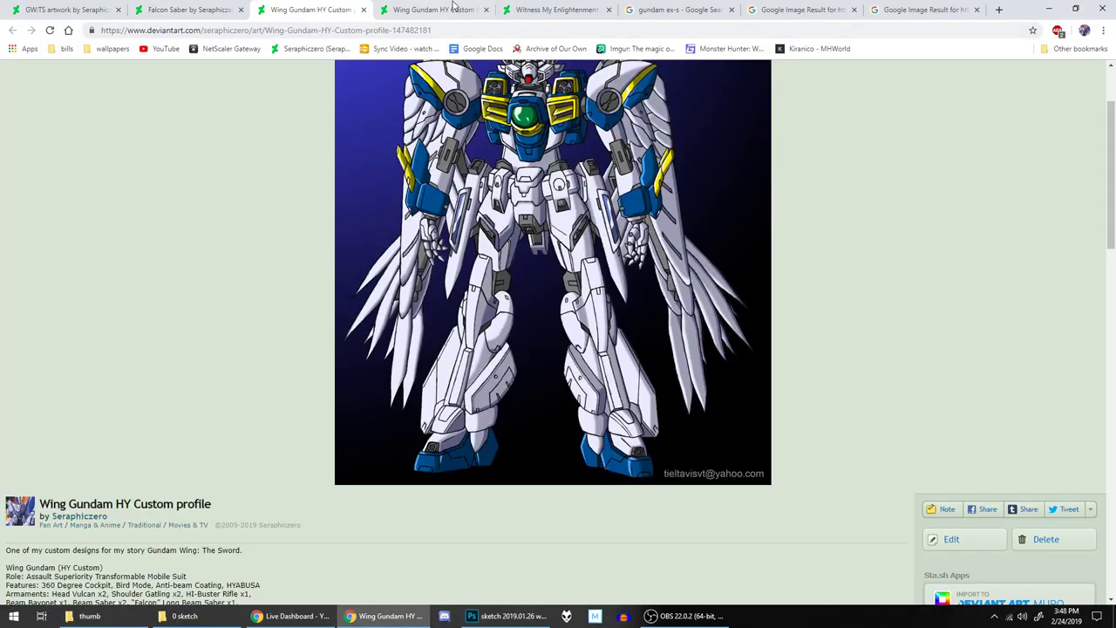
Step: Check the Wing Gundam HY Custom reference, switch to Photoshop, and show the "general body" rough layer beneath the leg line work
scroll(299, 196, "up", 1)
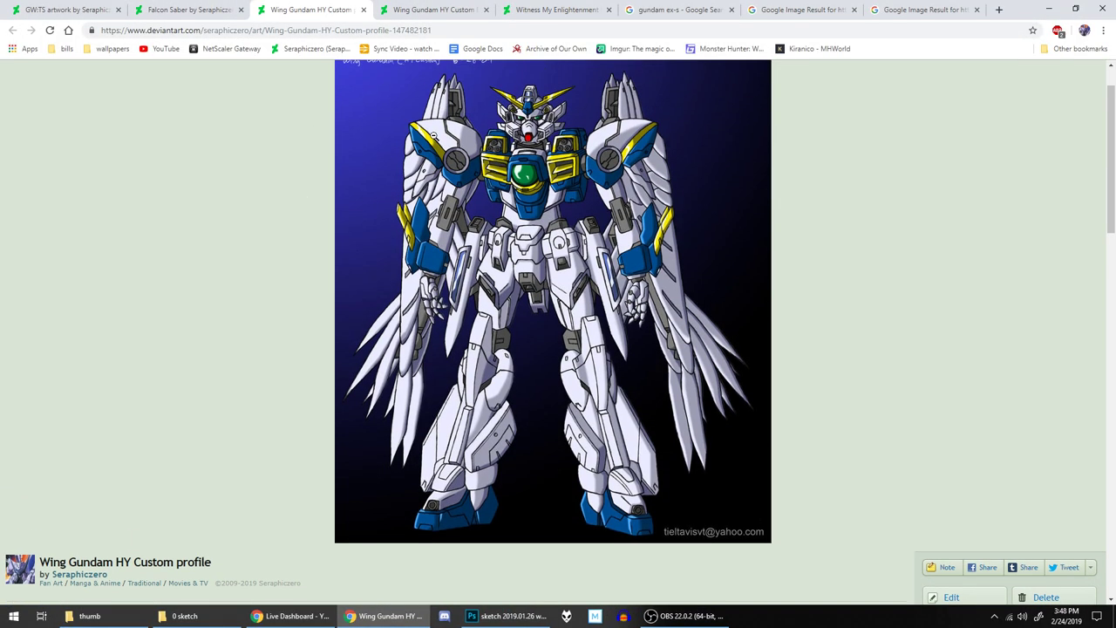
left_click(524, 614)
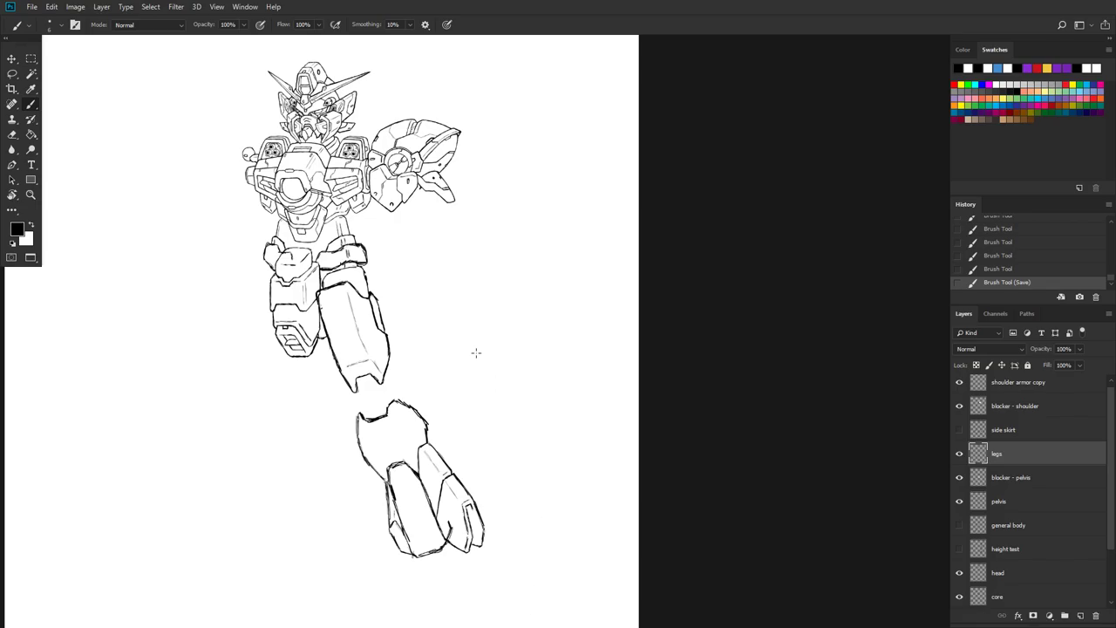
left_click_drag(448, 193, 606, 189)
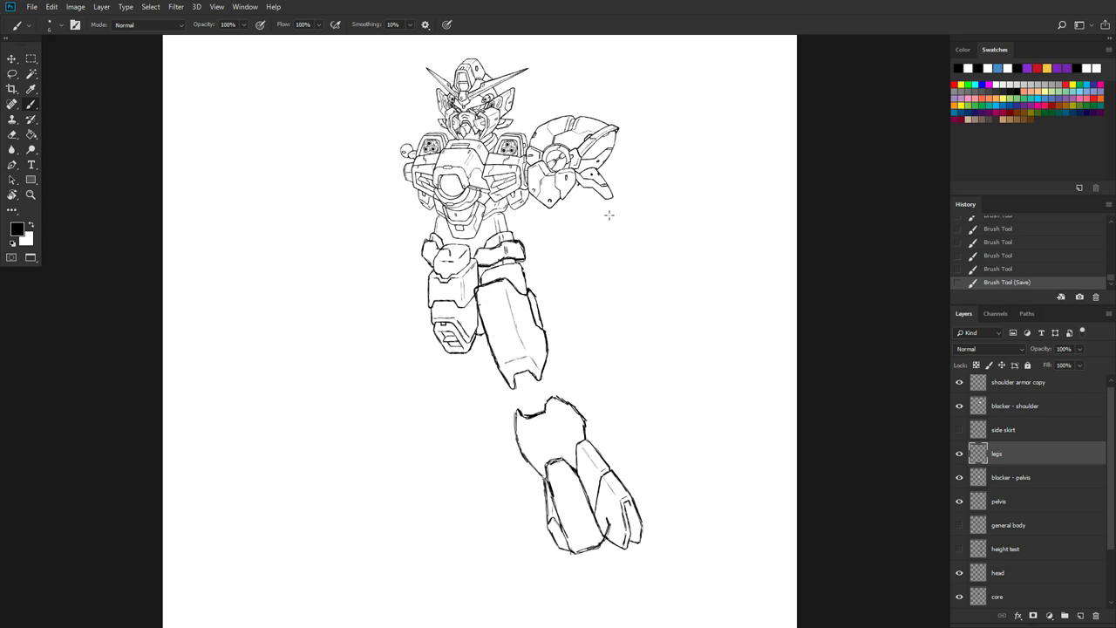
scroll(609, 214, "up", 1)
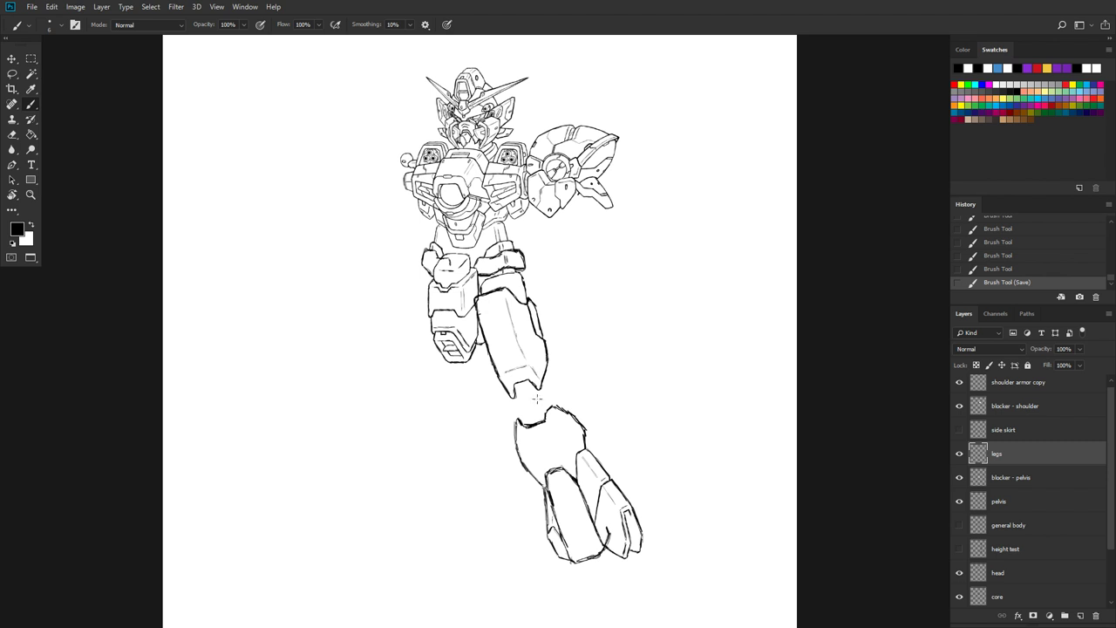
scroll(574, 505, "down", 3)
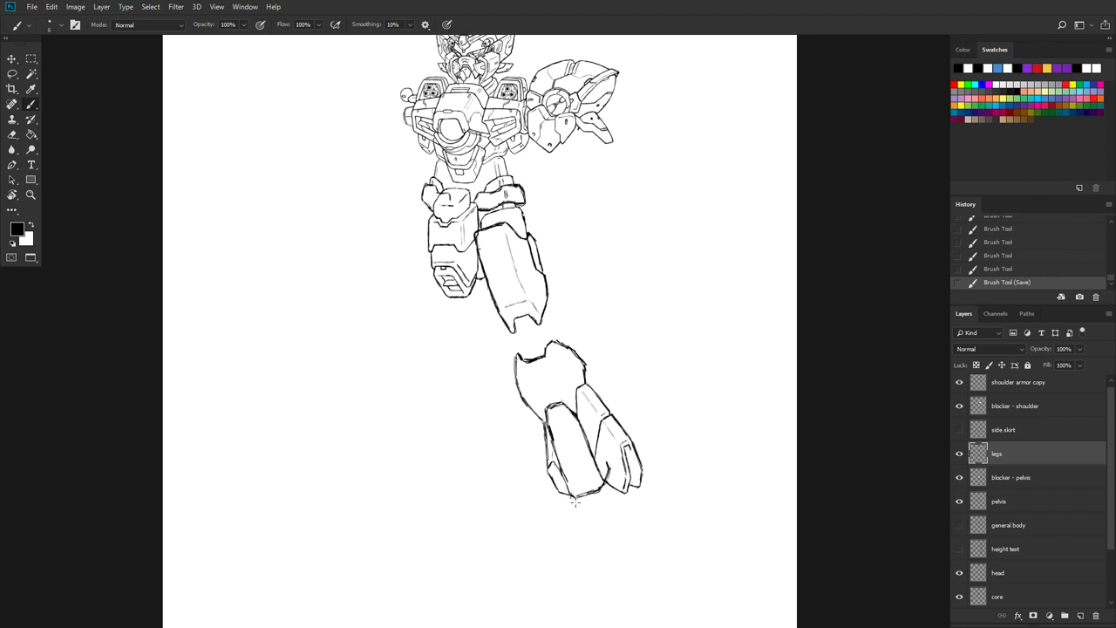
scroll(575, 502, "down", 1)
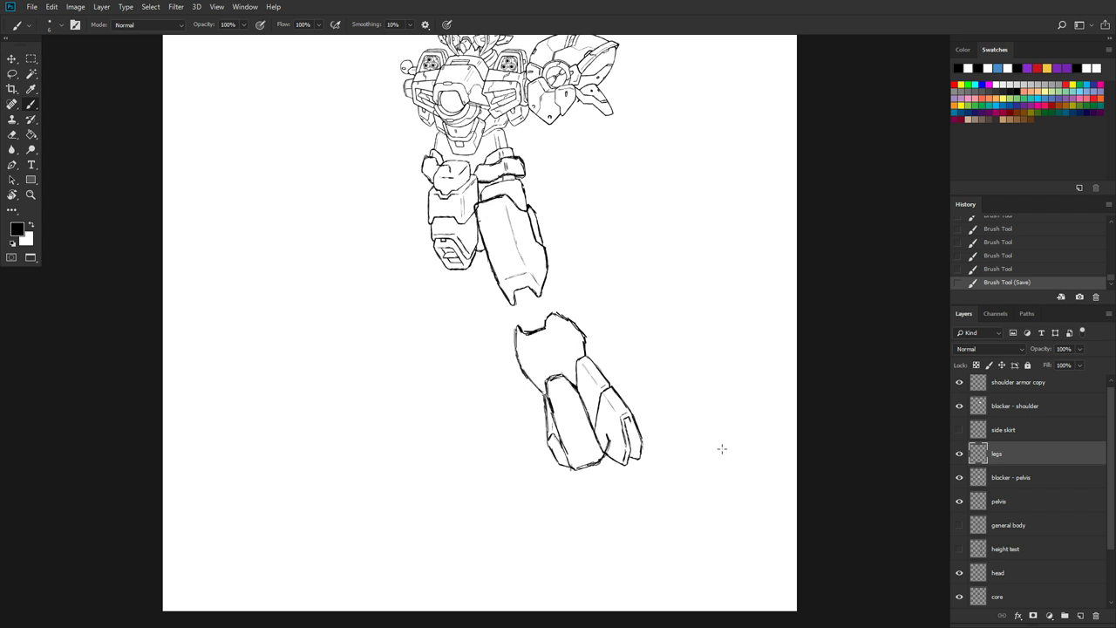
scroll(665, 460, "up", 3)
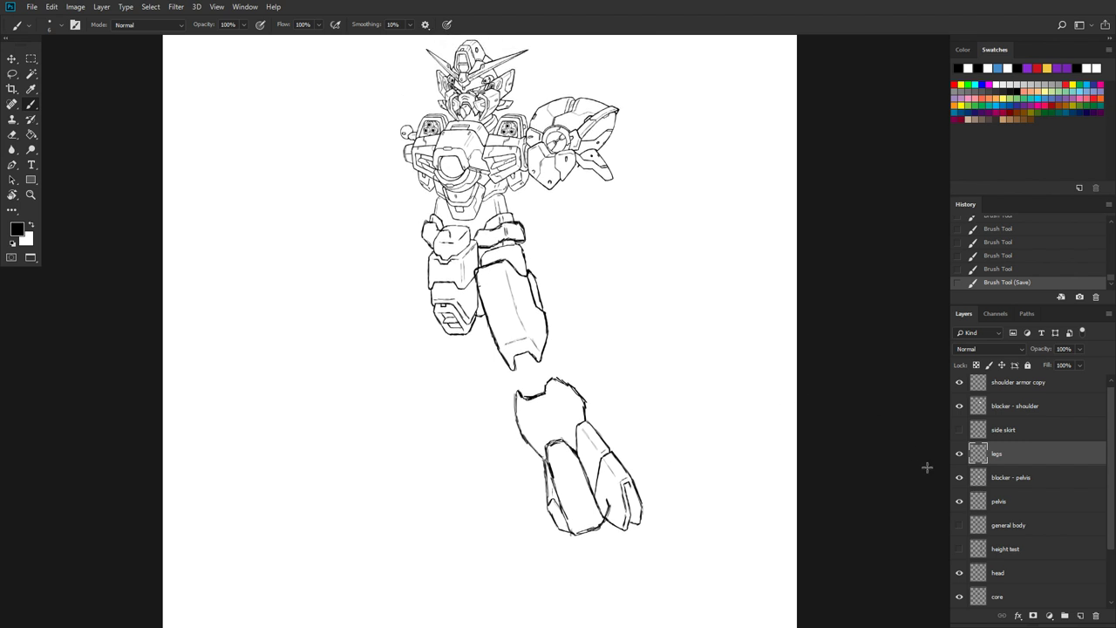
left_click(959, 525)
scroll(675, 436, "up", 2)
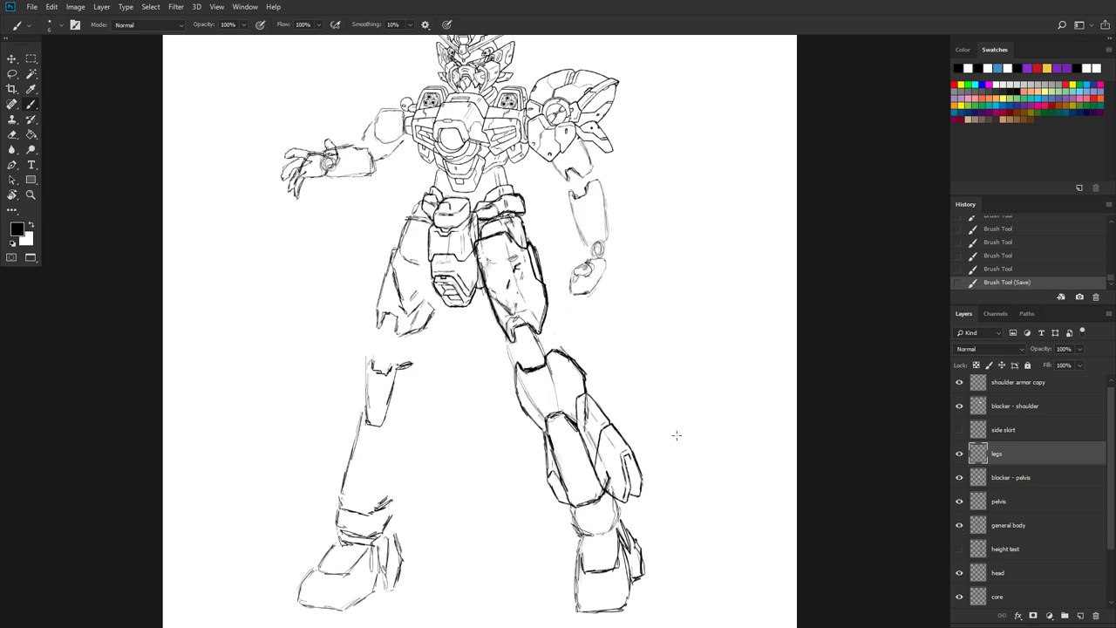
Step: Hide and show the "legs" layer to compare its lines with the rough lower leg and foot
scroll(675, 436, "down", 2)
scroll(696, 453, "up", 1)
scroll(696, 453, "up", 3)
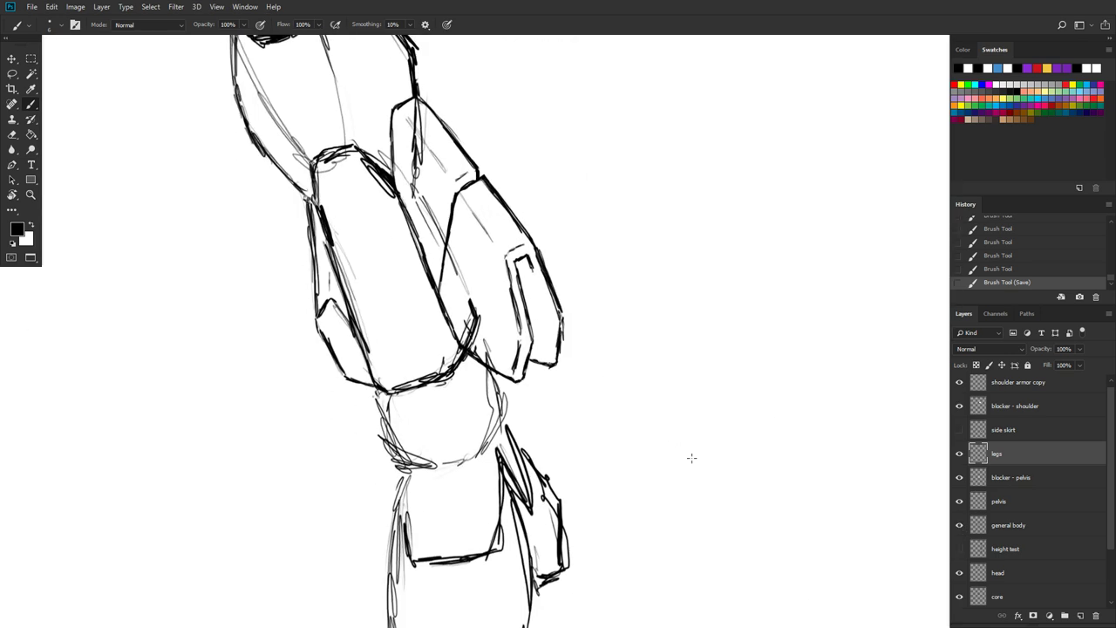
scroll(691, 458, "down", 1)
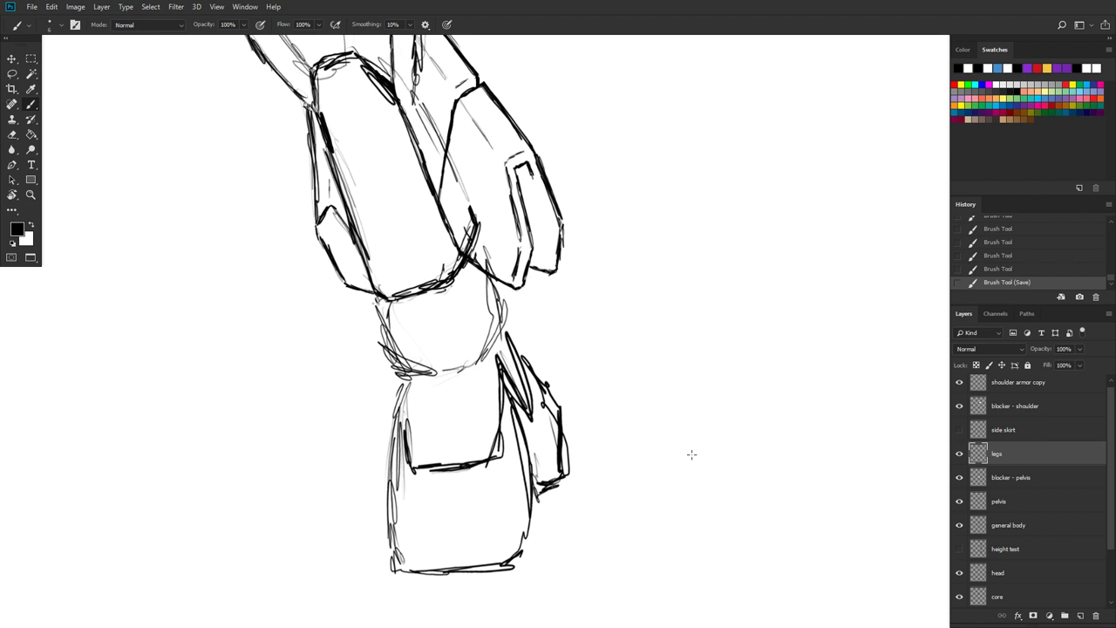
left_click(959, 453)
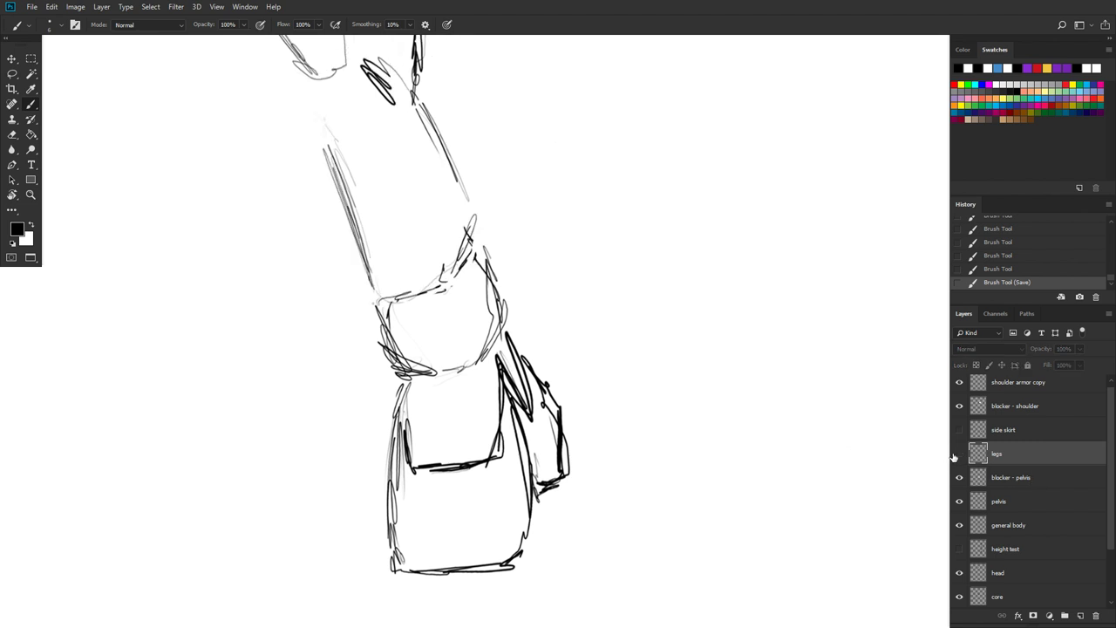
left_click(960, 454)
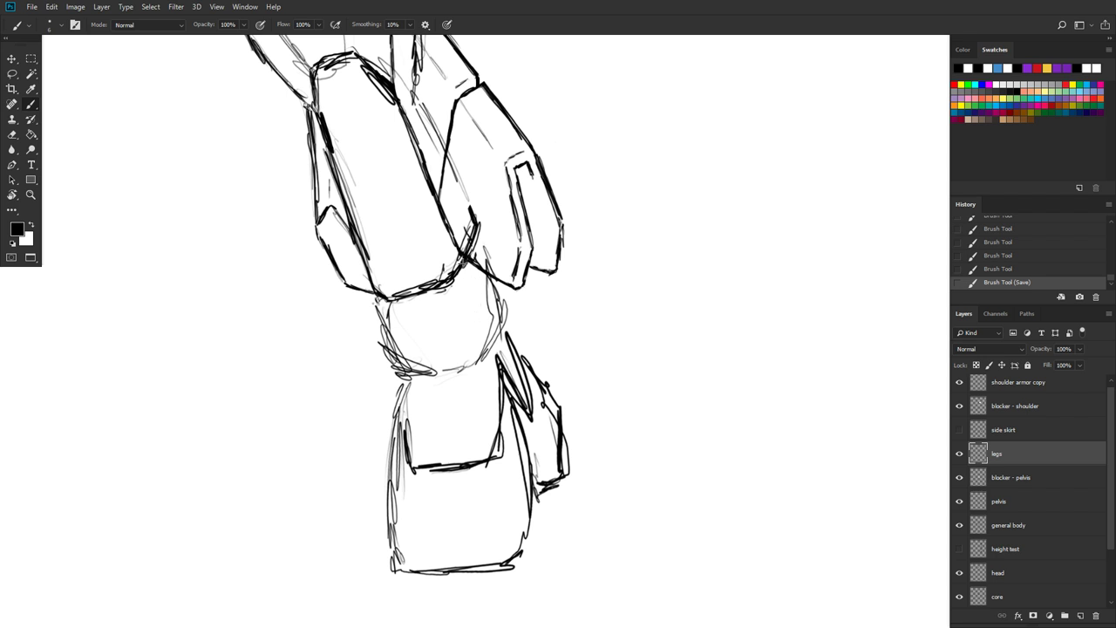
Step: Draw the armor guards on both sides of the ankle on the "legs" layer, just below the shin armor
mouse_move(452, 283)
left_mouse_down()
mouse_move(479, 317)
mouse_move(495, 357)
mouse_move(513, 283)
left_mouse_up()
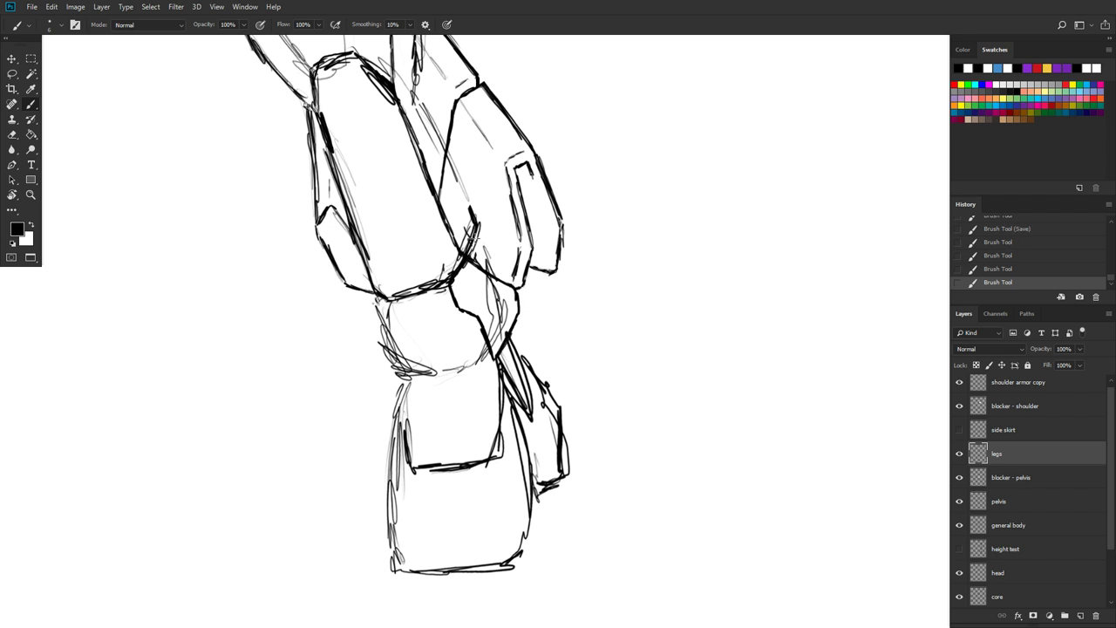
mouse_move(393, 301)
left_mouse_down()
mouse_move(387, 353)
mouse_move(379, 327)
mouse_move(400, 384)
left_mouse_up()
mouse_move(397, 382)
left_mouse_down()
mouse_move(373, 364)
mouse_move(357, 309)
mouse_move(368, 356)
left_mouse_up()
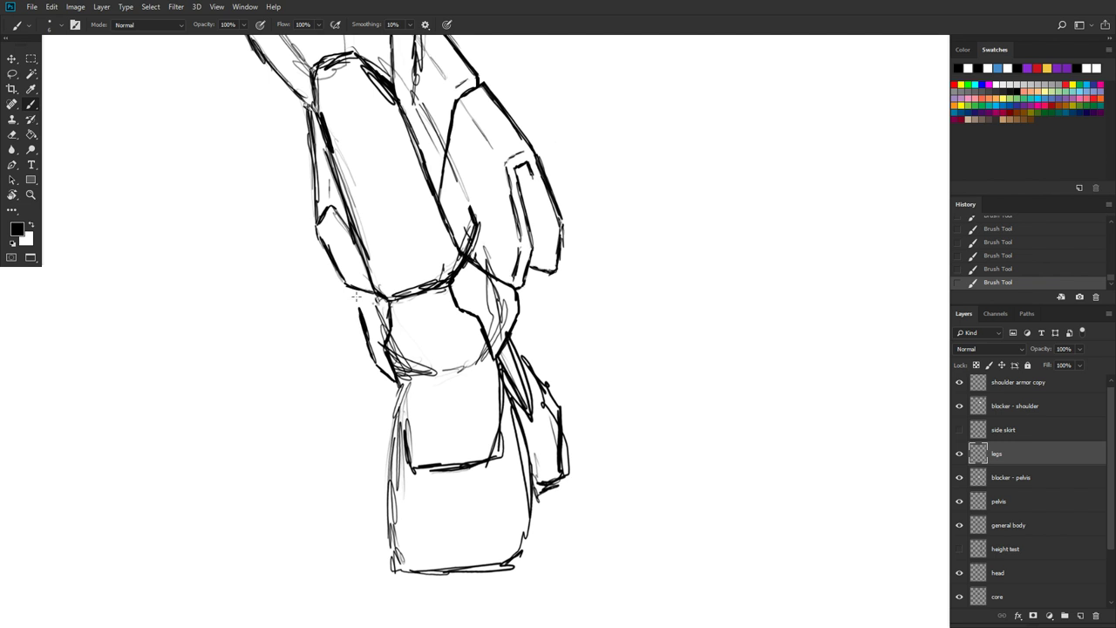
mouse_move(360, 301)
left_mouse_down()
mouse_move(365, 293)
mouse_move(357, 307)
mouse_move(377, 346)
left_mouse_up()
mouse_move(497, 360)
left_mouse_down()
mouse_move(532, 418)
mouse_move(510, 335)
mouse_move(532, 383)
mouse_move(518, 345)
left_mouse_up()
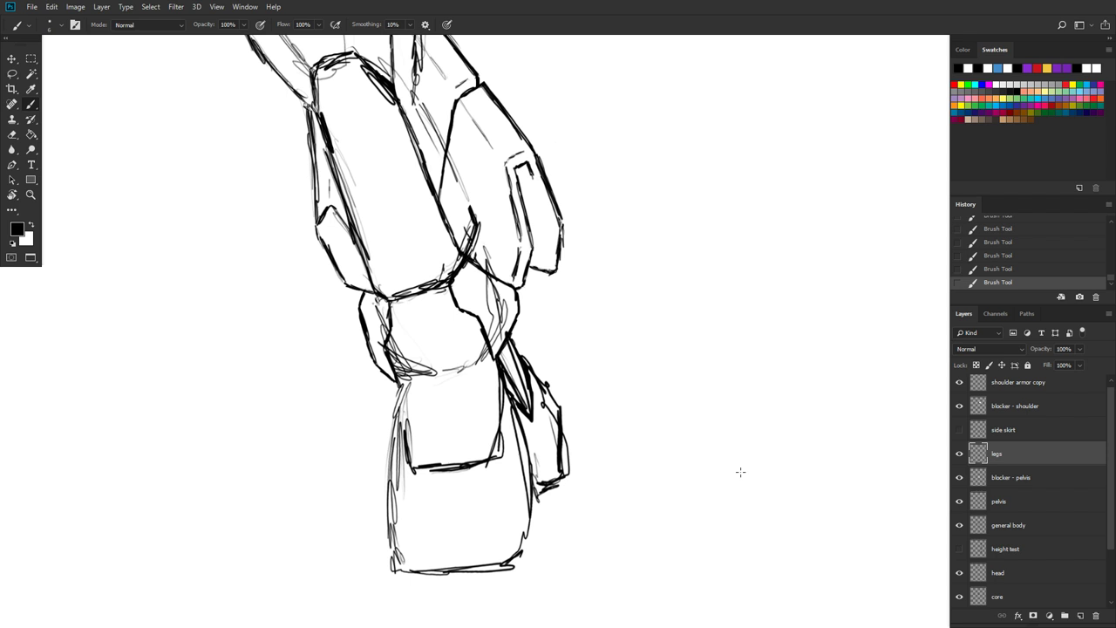
Step: Trace the ankle's lower curve, the foot's front plate, and the foot's left and bottom outline over the rough sketch
left_click_drag(397, 375, 490, 344)
mouse_move(408, 382)
left_mouse_down()
mouse_move(414, 476)
mouse_move(495, 464)
mouse_move(498, 386)
left_mouse_up()
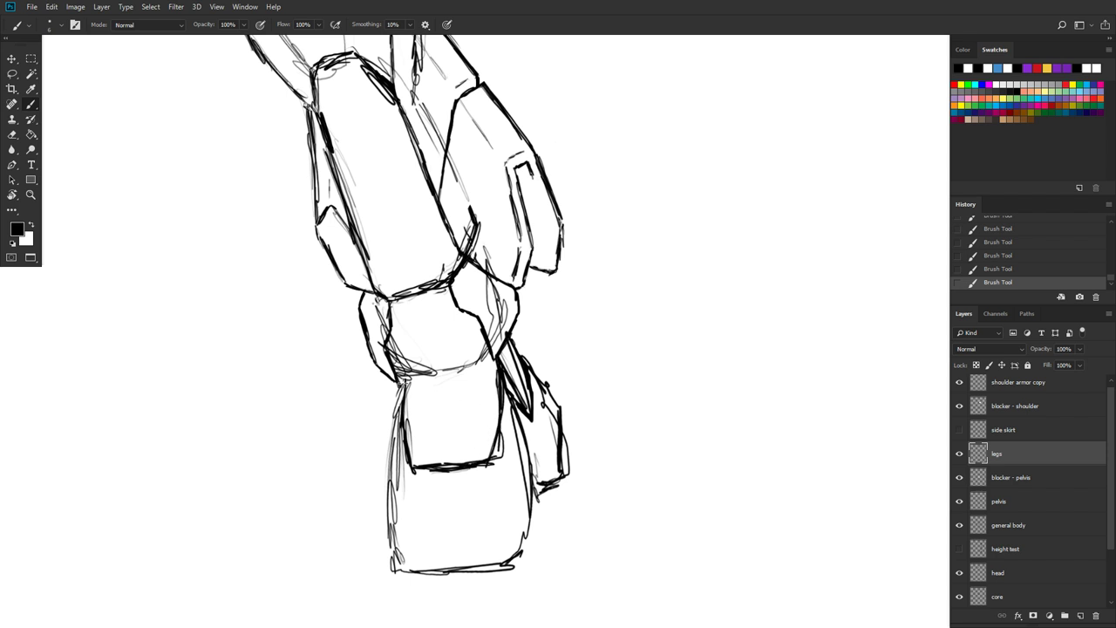
left_click_drag(403, 381, 390, 453)
left_click_drag(398, 406, 393, 455)
mouse_move(393, 506)
left_mouse_down()
mouse_move(399, 570)
mouse_move(522, 564)
left_mouse_up()
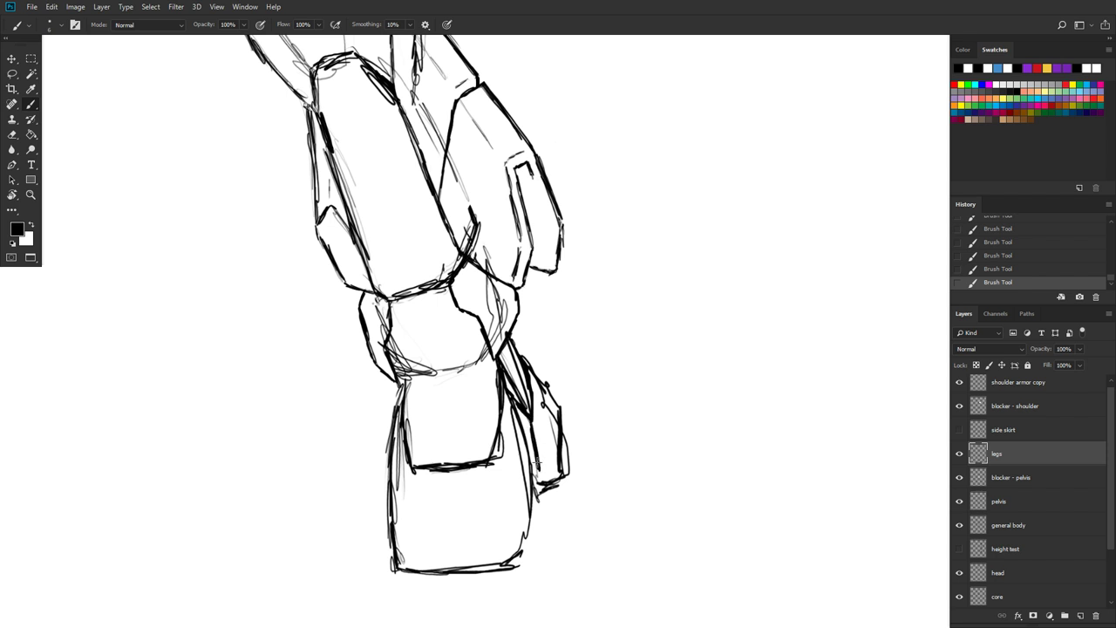
Step: Trace the foot's right outline and the heel piece beside it on the "legs" layer, and hide the "general body" rough layer
left_click_drag(536, 469, 510, 569)
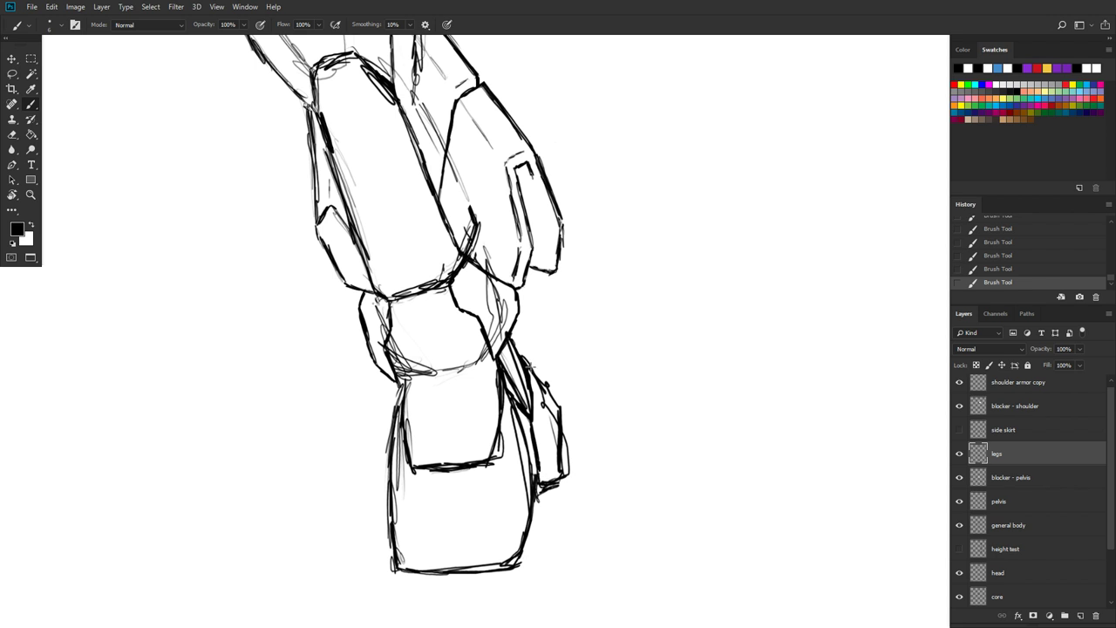
mouse_move(531, 367)
left_mouse_down()
mouse_move(560, 406)
mouse_move(558, 485)
mouse_move(563, 471)
left_mouse_up()
left_click(959, 525)
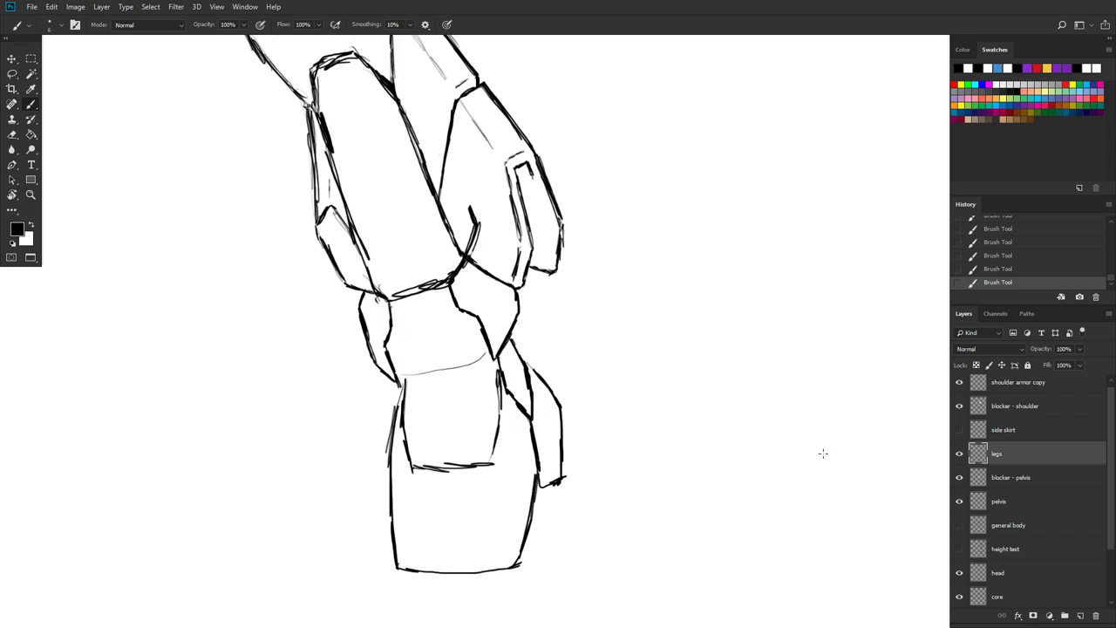
Step: Save the drawing with the new lower leg and foot line work
scroll(744, 371, "down", 3)
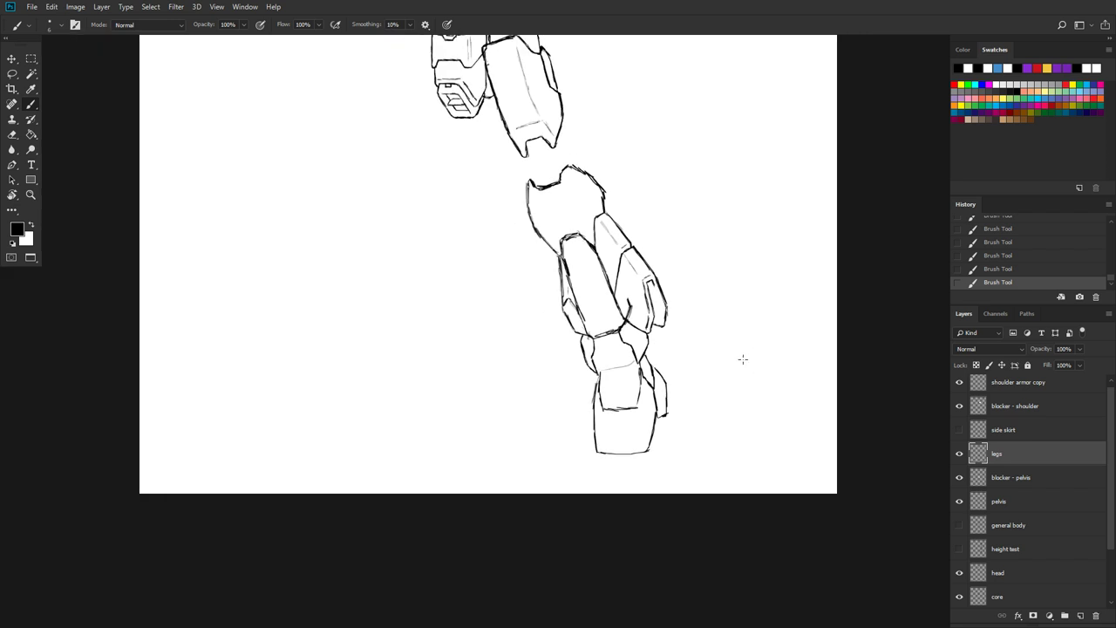
scroll(742, 359, "up", 3)
scroll(742, 359, "up", 2)
scroll(742, 359, "down", 1)
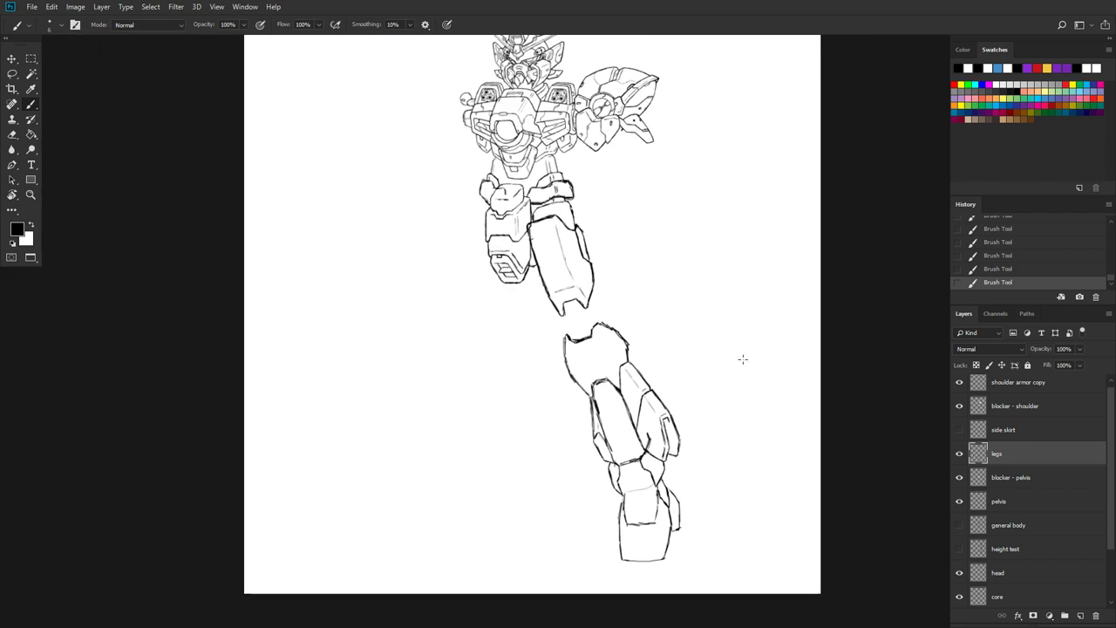
scroll(742, 360, "up", 1)
key("ctrl+s")
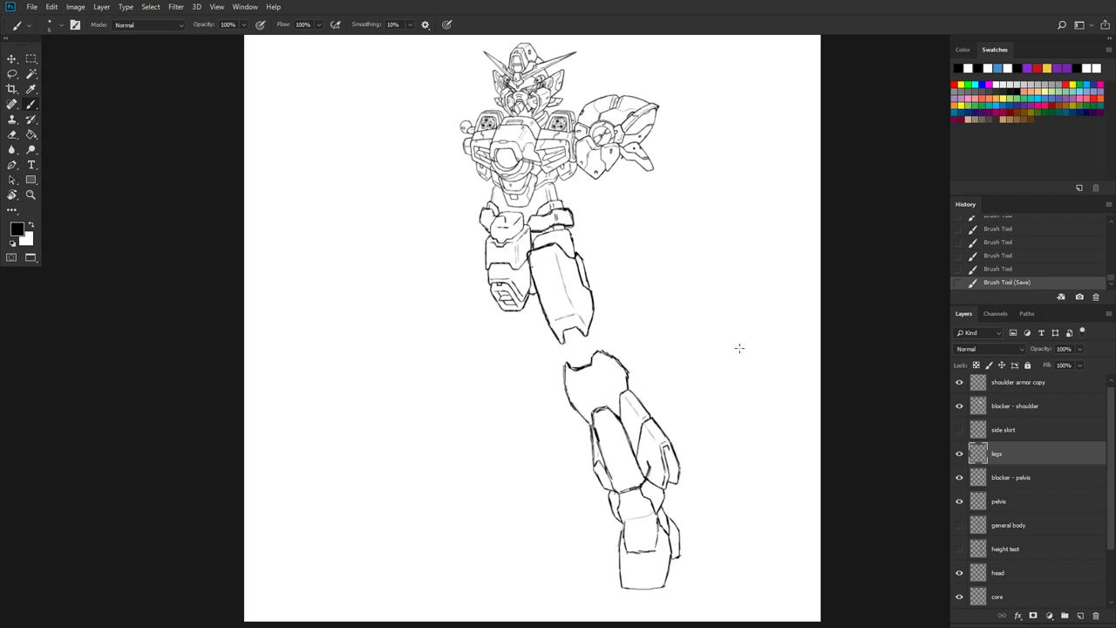
Step: Examine the lower leg and foot against the whole figure to judge the proportions
scroll(740, 354, "down", 2)
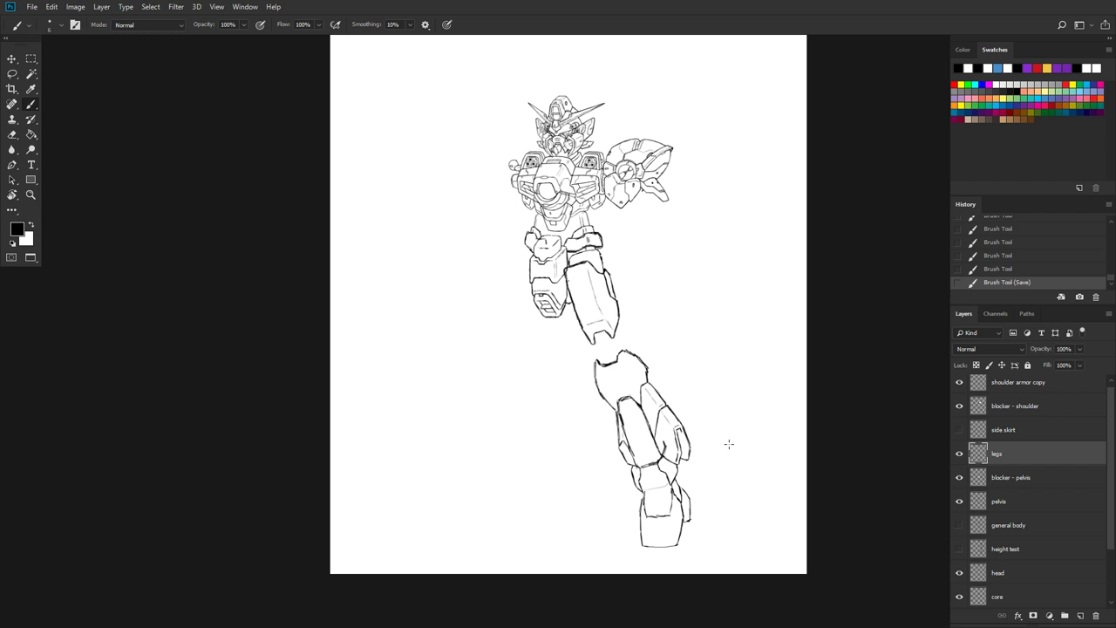
scroll(729, 444, "up", 3)
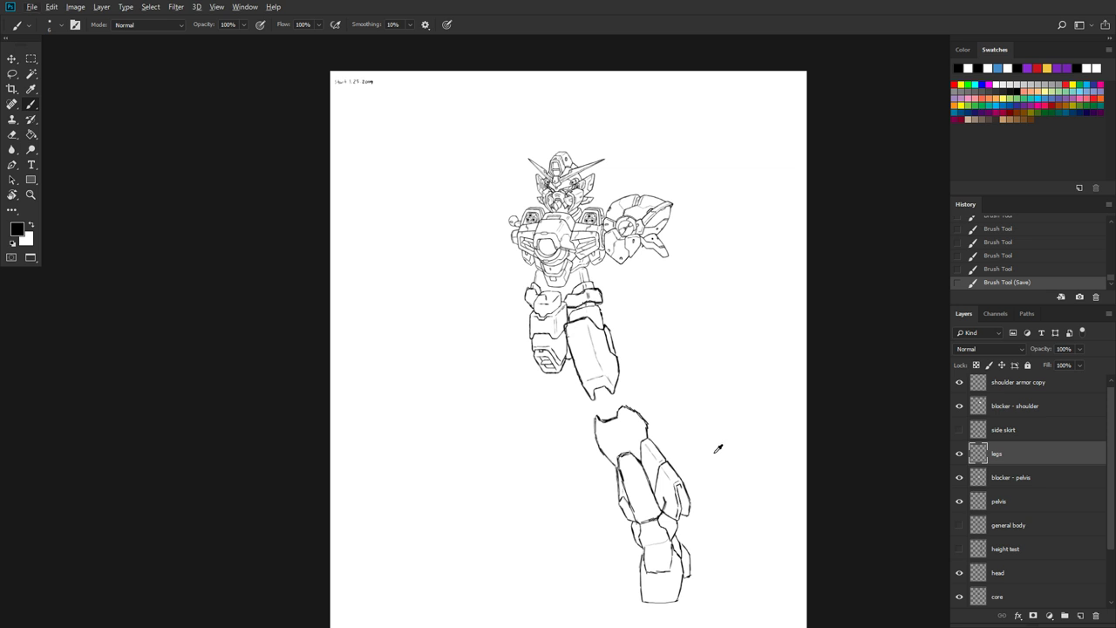
scroll(714, 450, "down", 1)
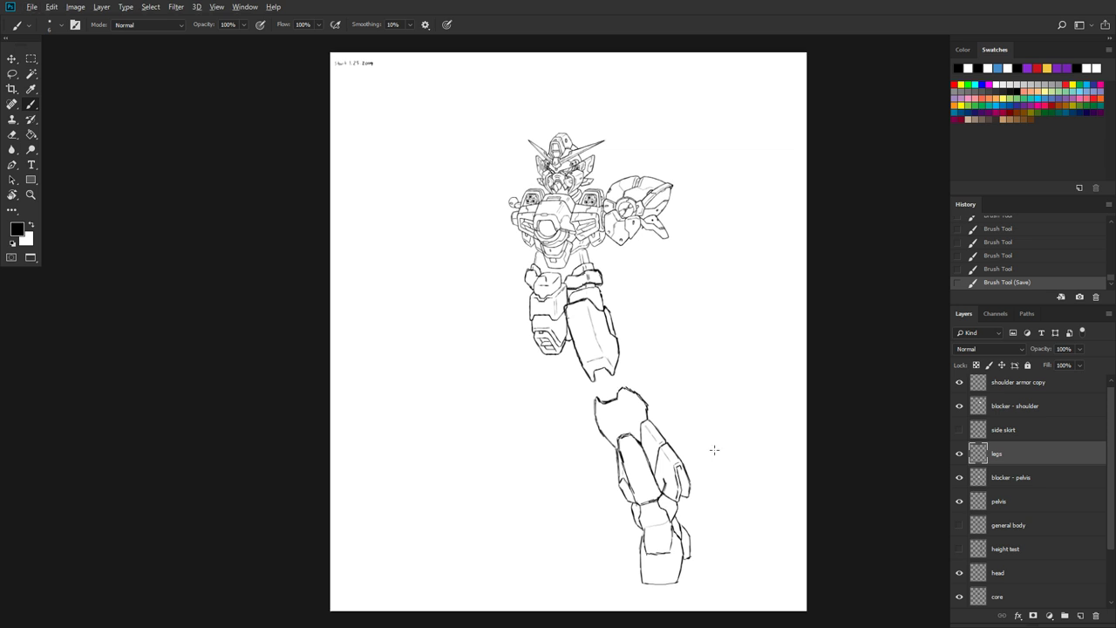
scroll(715, 450, "up", 2)
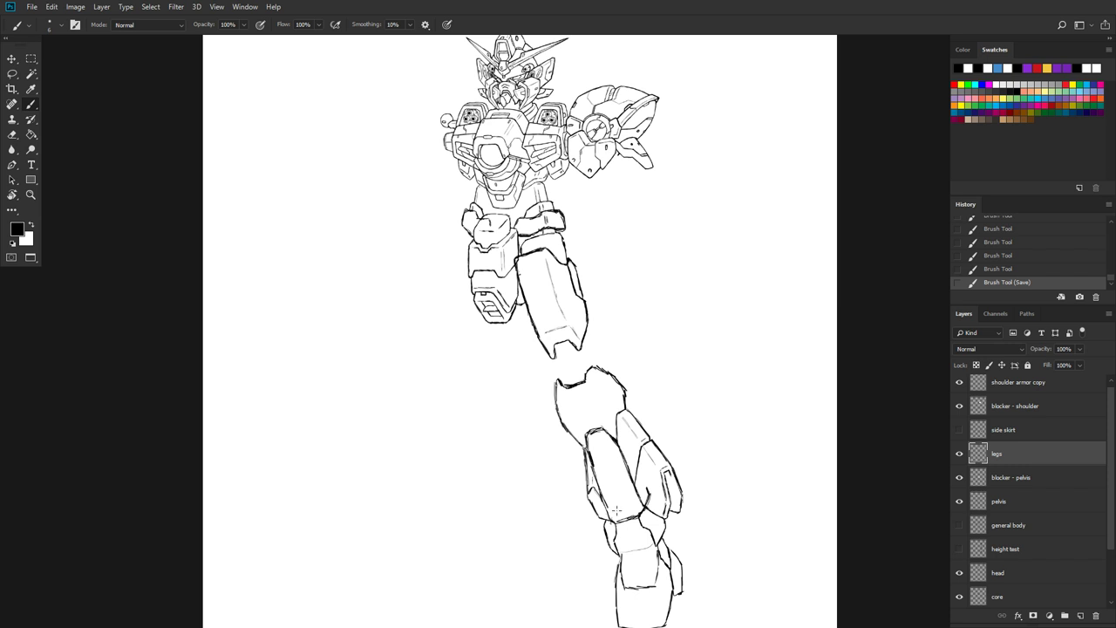
scroll(699, 479, "down", 1)
scroll(699, 479, "up", 2)
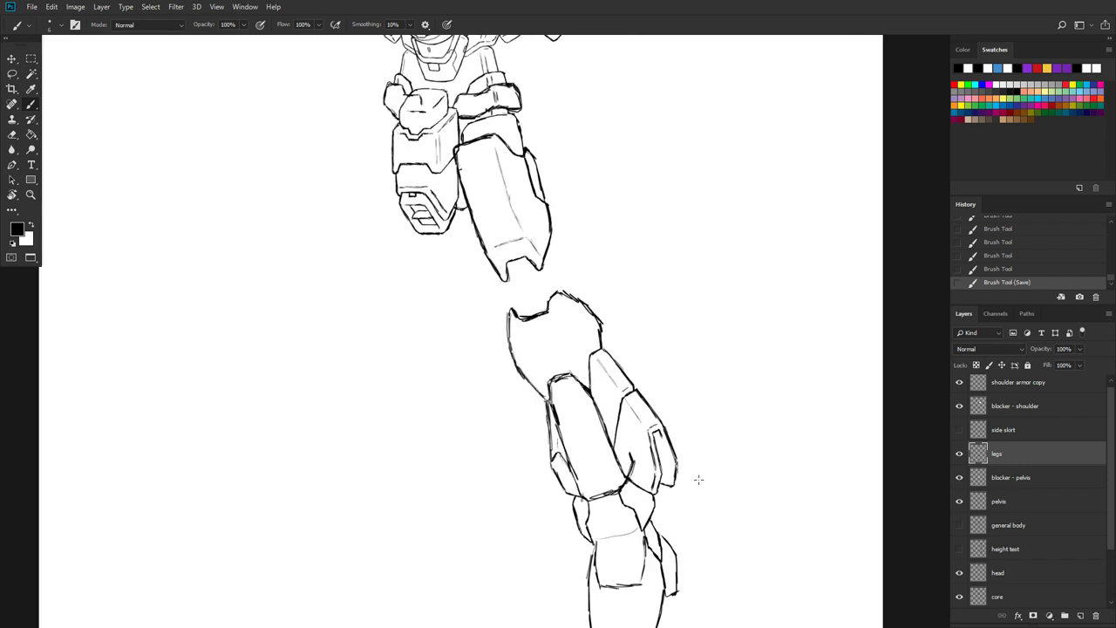
scroll(699, 479, "down", 1)
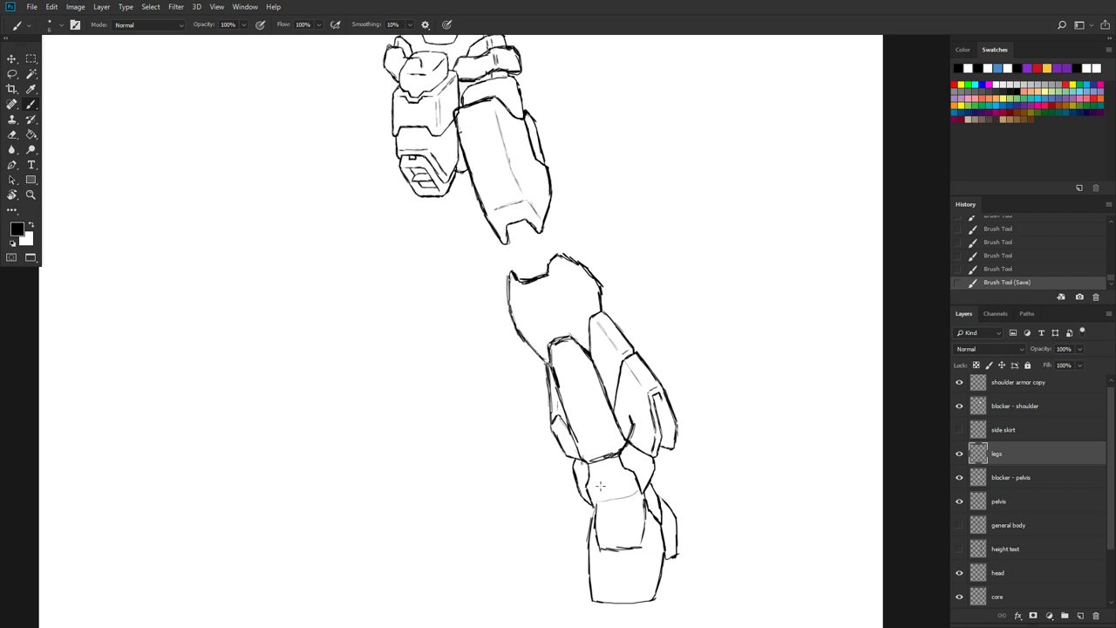
scroll(738, 439, "up", 1)
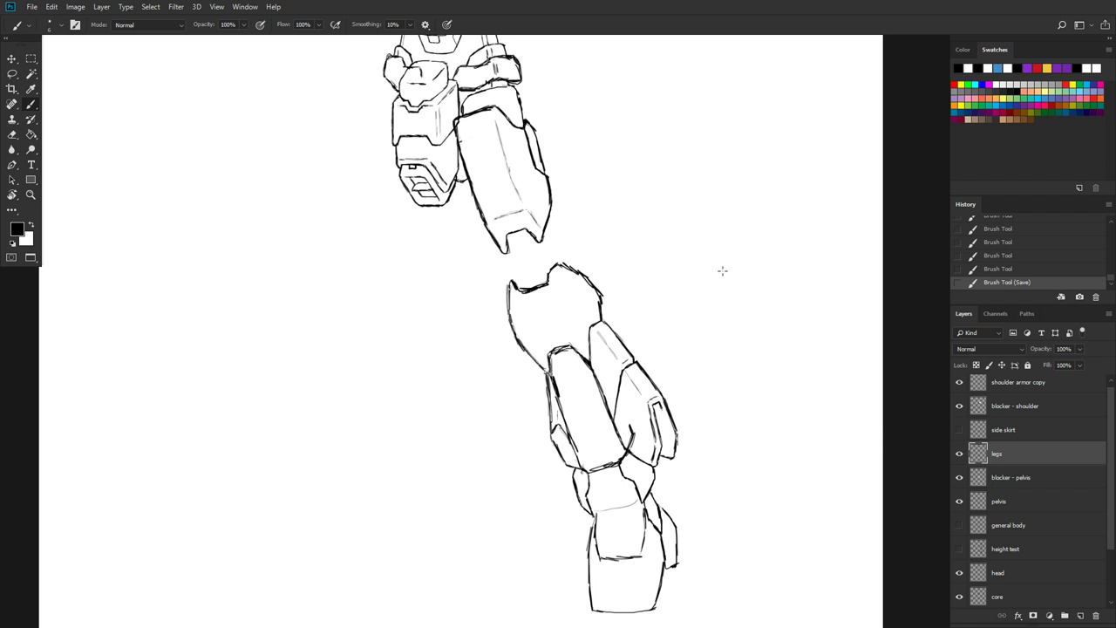
Step: Lasso the shin and side armor on the "legs" layer and lengthen it downward to about 116% height with Free Transform
left_click(11, 76)
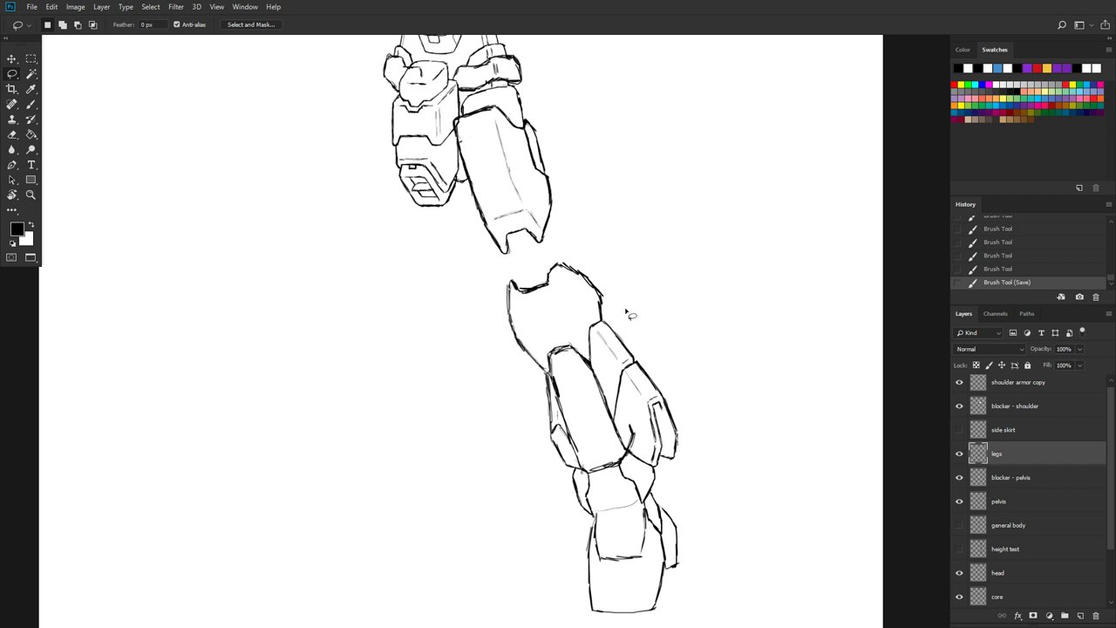
scroll(626, 311, "up", 6)
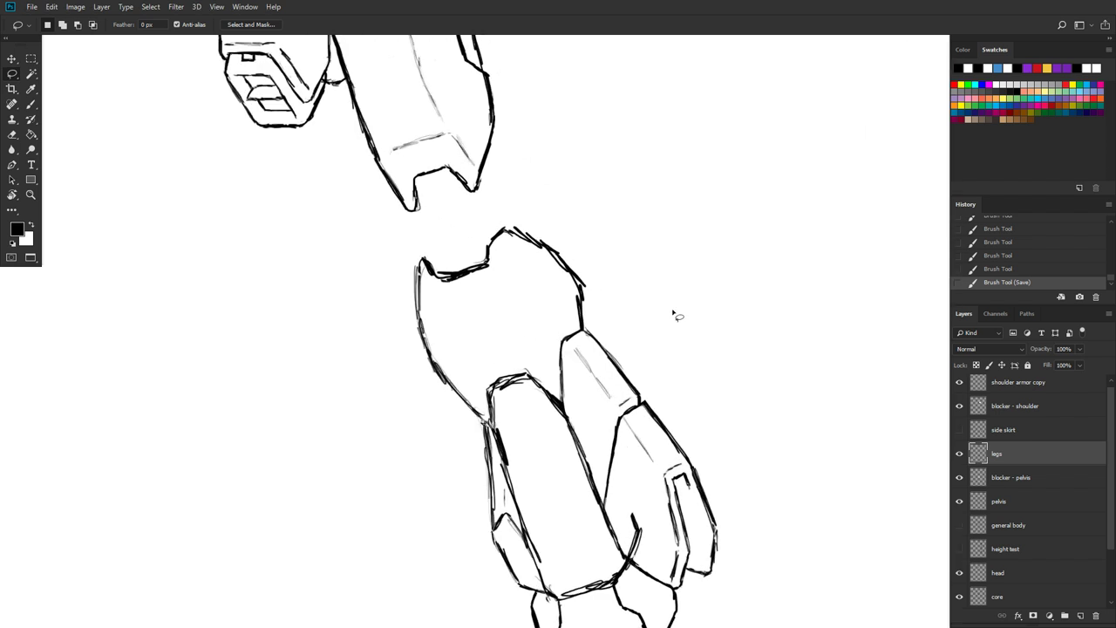
scroll(695, 306, "down", 2)
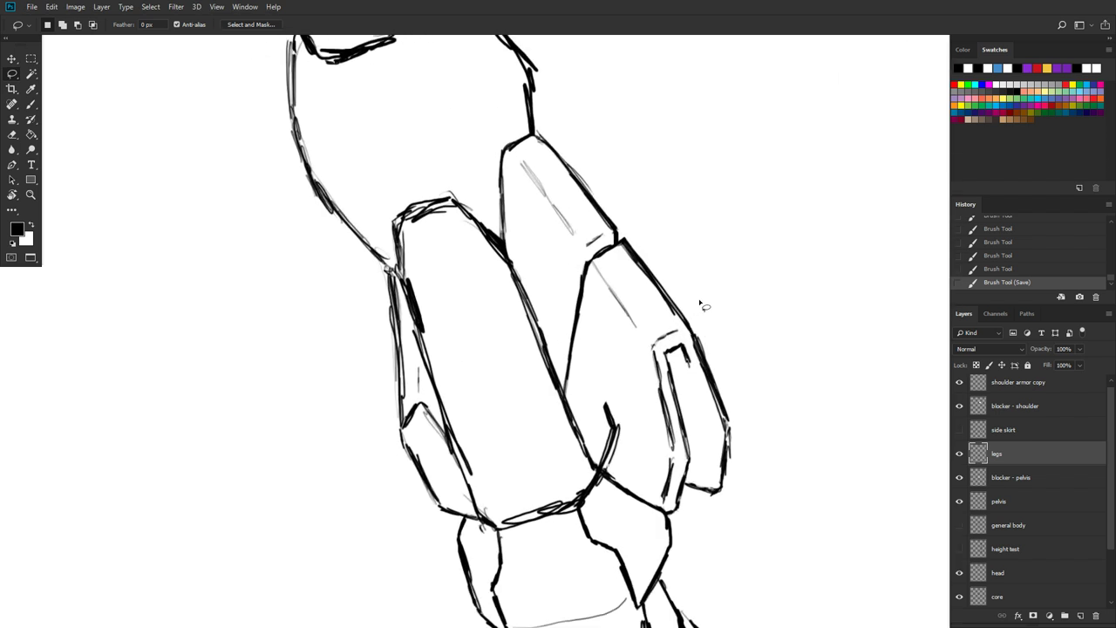
mouse_move(556, 131)
left_mouse_down()
mouse_move(401, 200)
mouse_move(379, 379)
mouse_move(413, 519)
mouse_move(535, 534)
mouse_move(608, 492)
mouse_move(671, 519)
mouse_move(725, 505)
mouse_move(745, 349)
mouse_move(558, 138)
left_mouse_up()
right_click(572, 221)
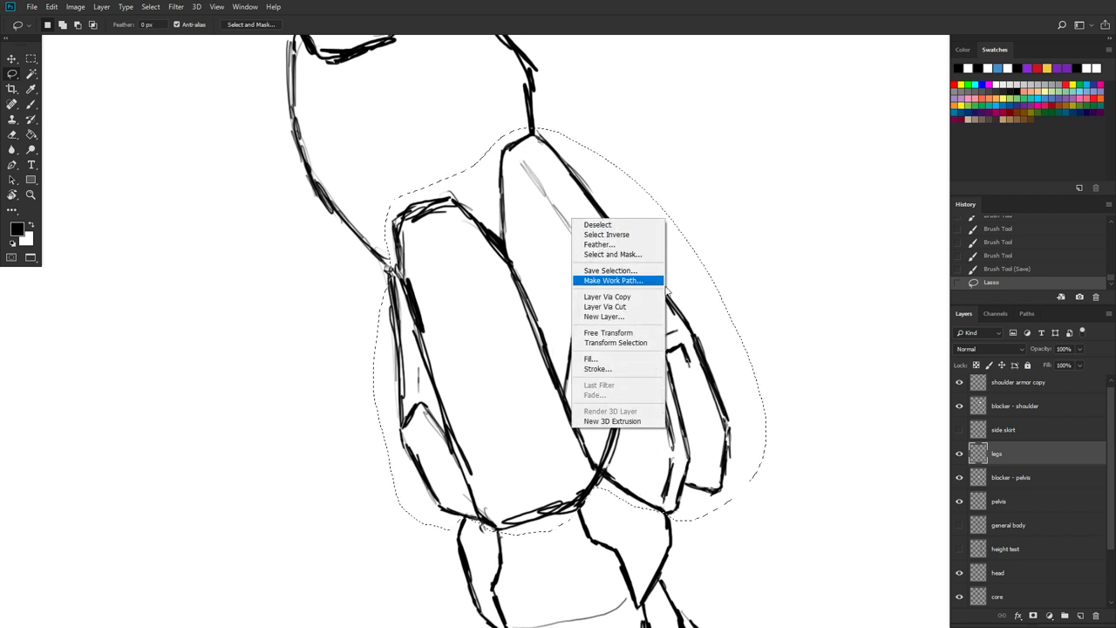
left_click(634, 334)
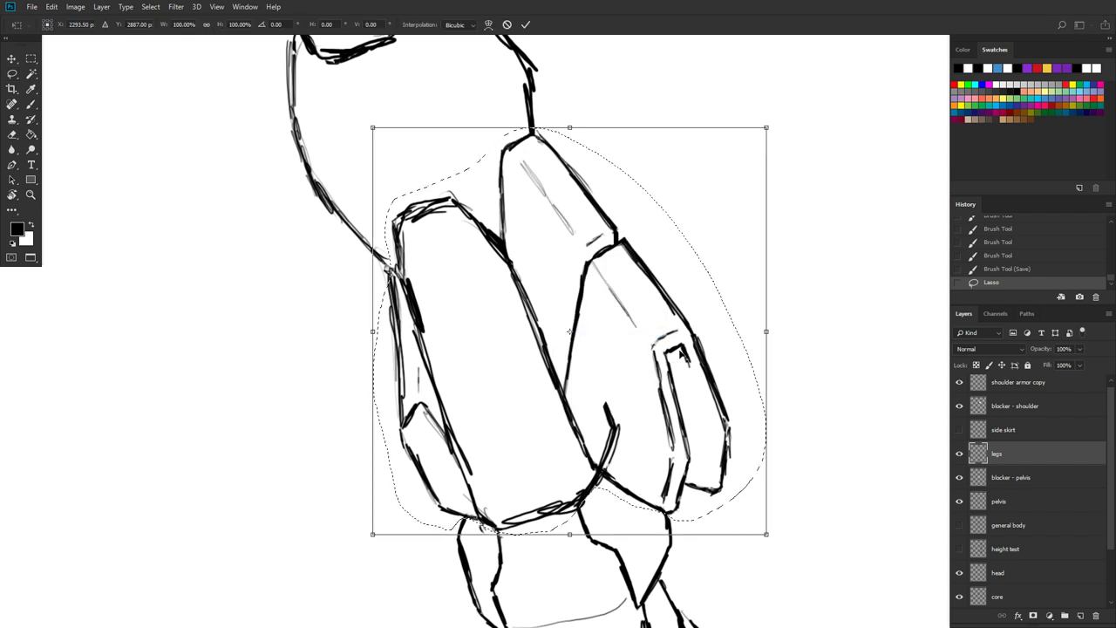
scroll(695, 316, "down", 3)
scroll(696, 302, "up", 2)
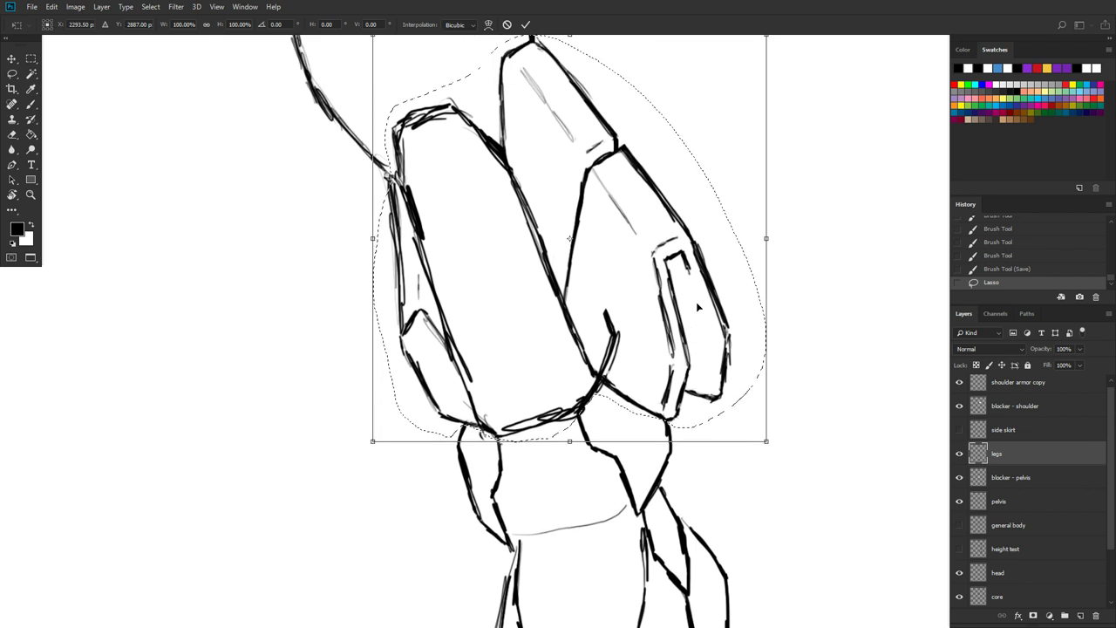
scroll(696, 288, "up", 1)
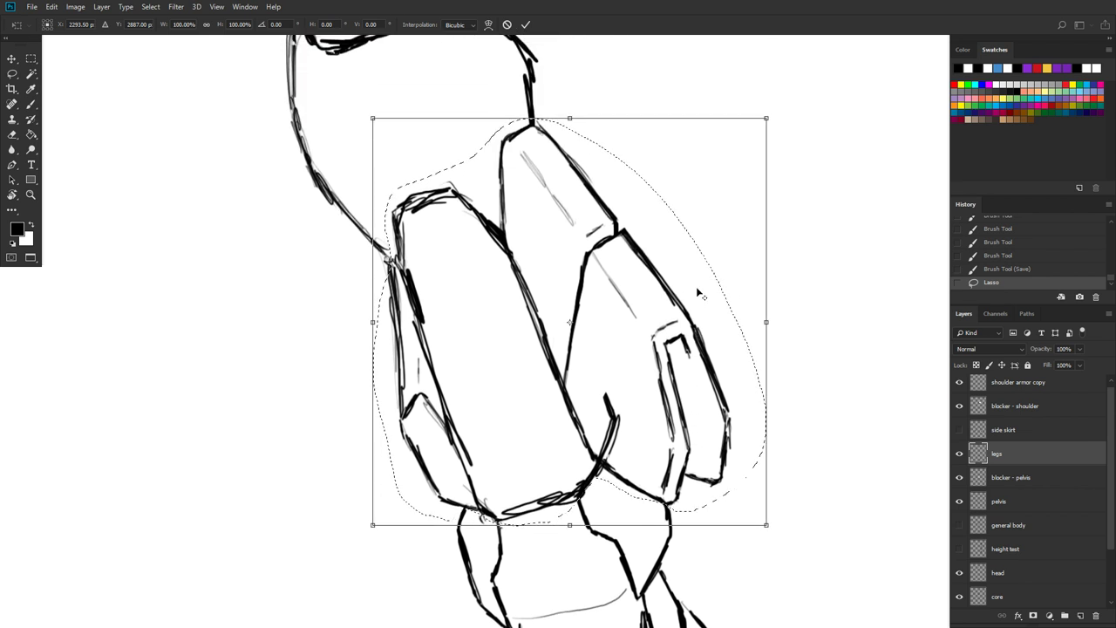
scroll(696, 286, "down", 2)
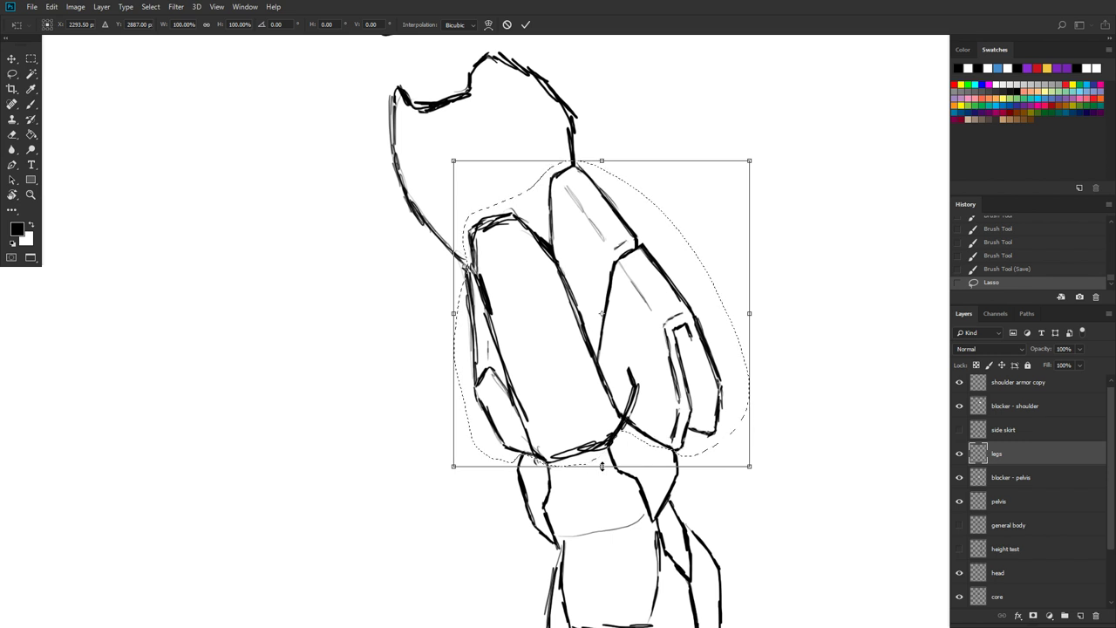
left_click_drag(602, 466, 600, 497)
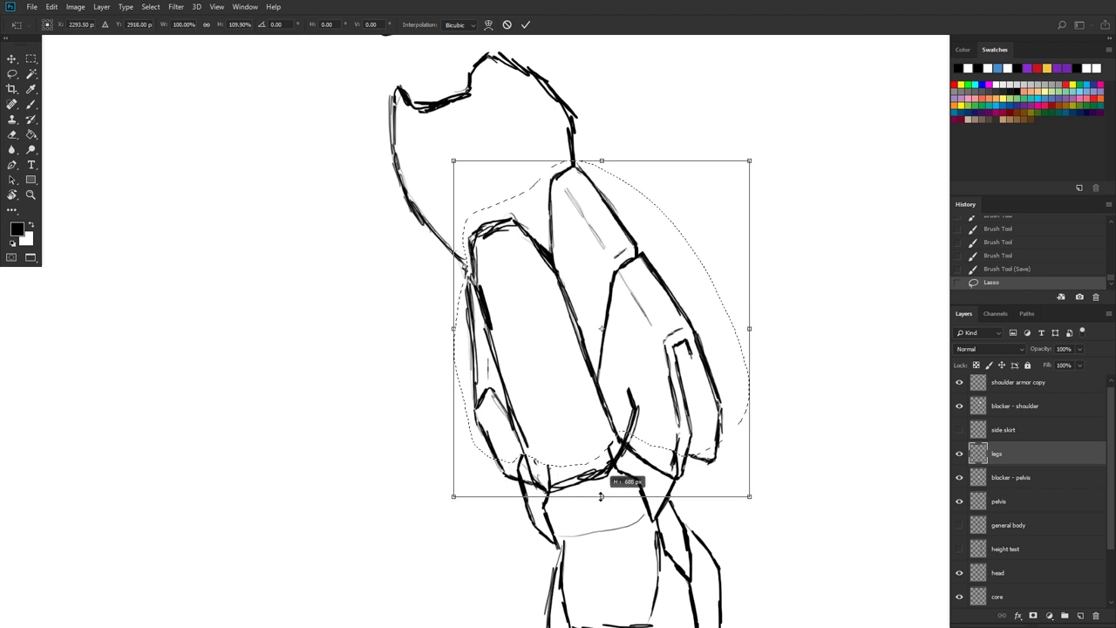
mouse_move(600, 496)
left_mouse_down()
mouse_move(604, 533)
mouse_move(603, 516)
left_mouse_up()
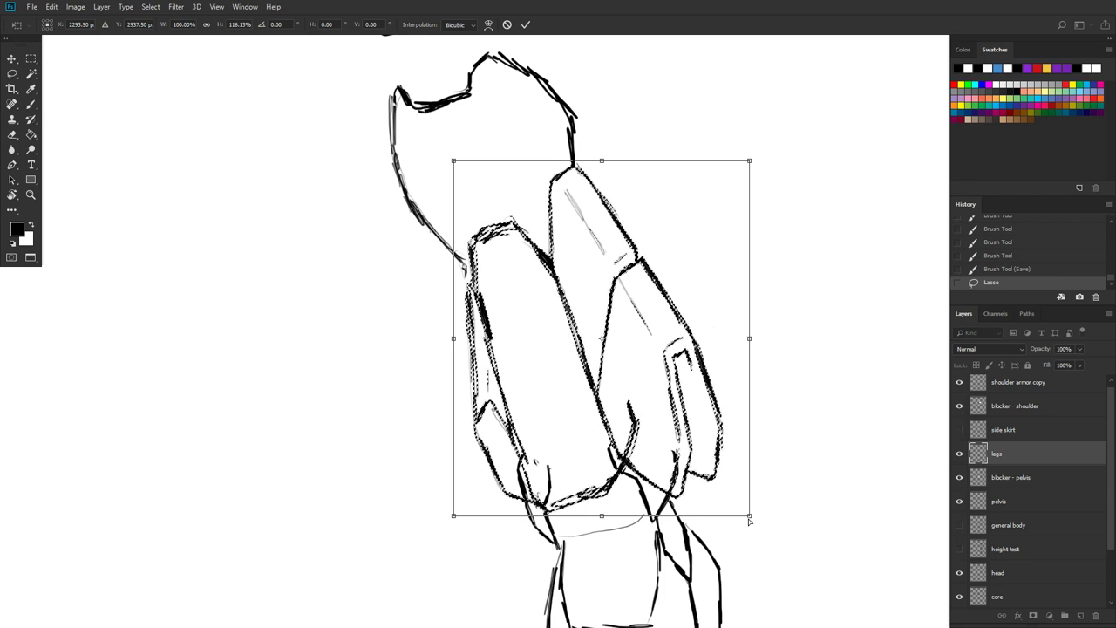
Step: Distort the armor's lower right corner outward and downward, apply the transform, and deselect
left_click_drag(752, 523, 776, 544)
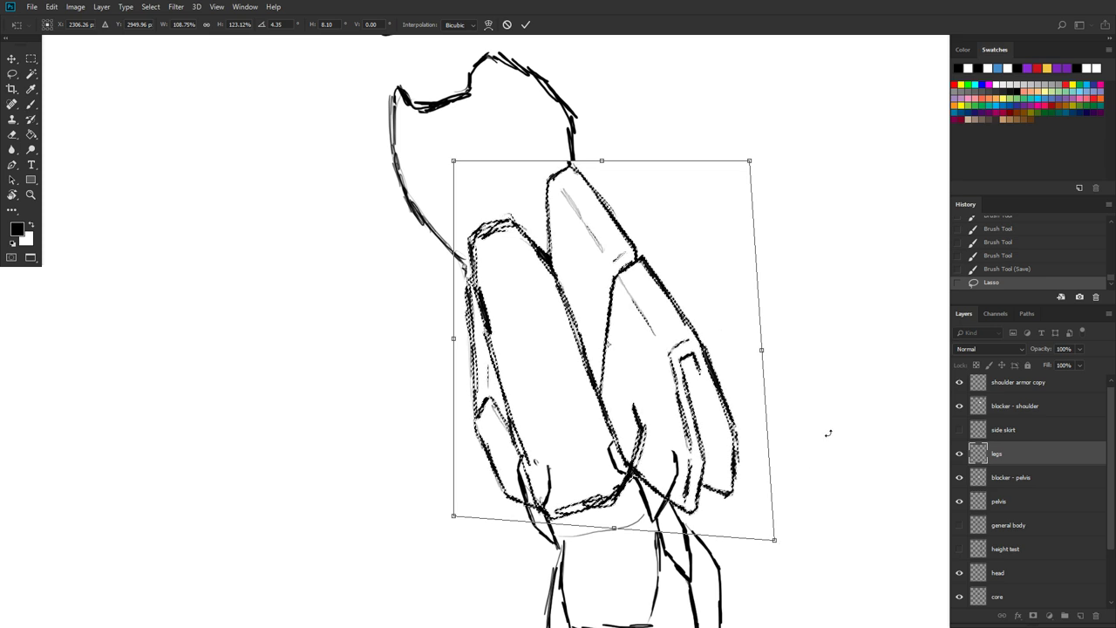
key("Return")
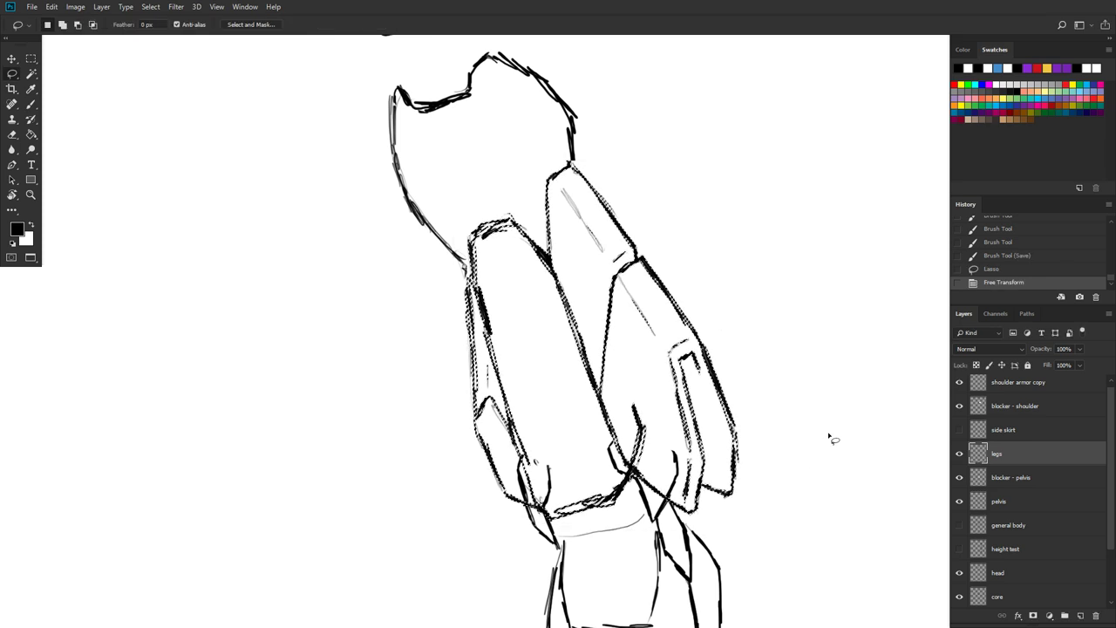
key("ctrl+d")
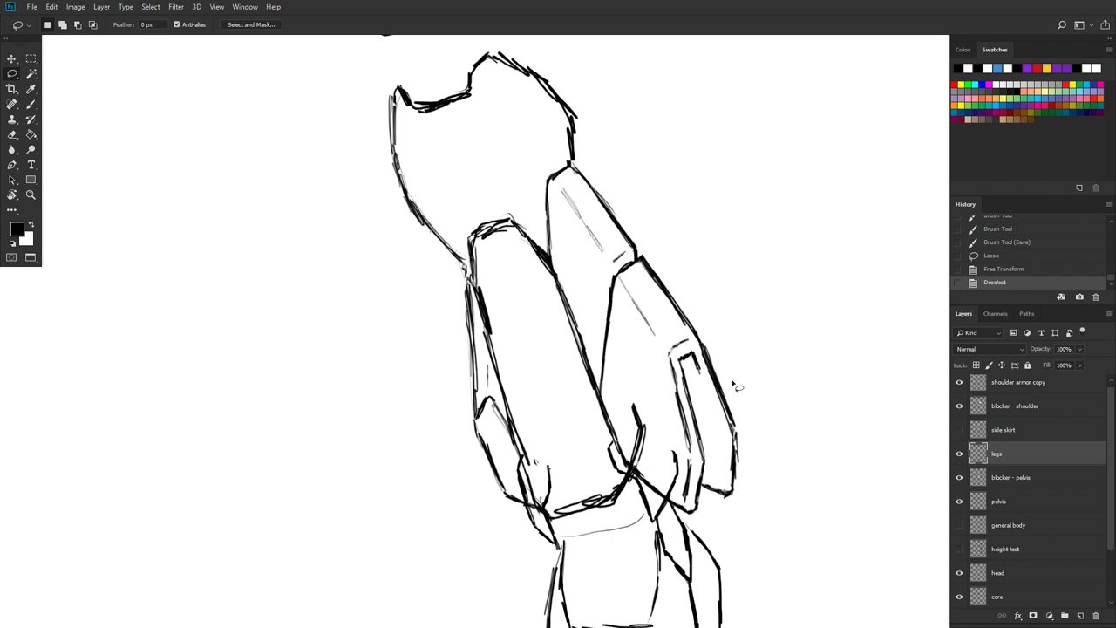
Step: Compare the whole figure before and after the shin and side armor transform by switching history states, ending on the transformed version
scroll(686, 367, "down", 1)
scroll(685, 366, "down", 2)
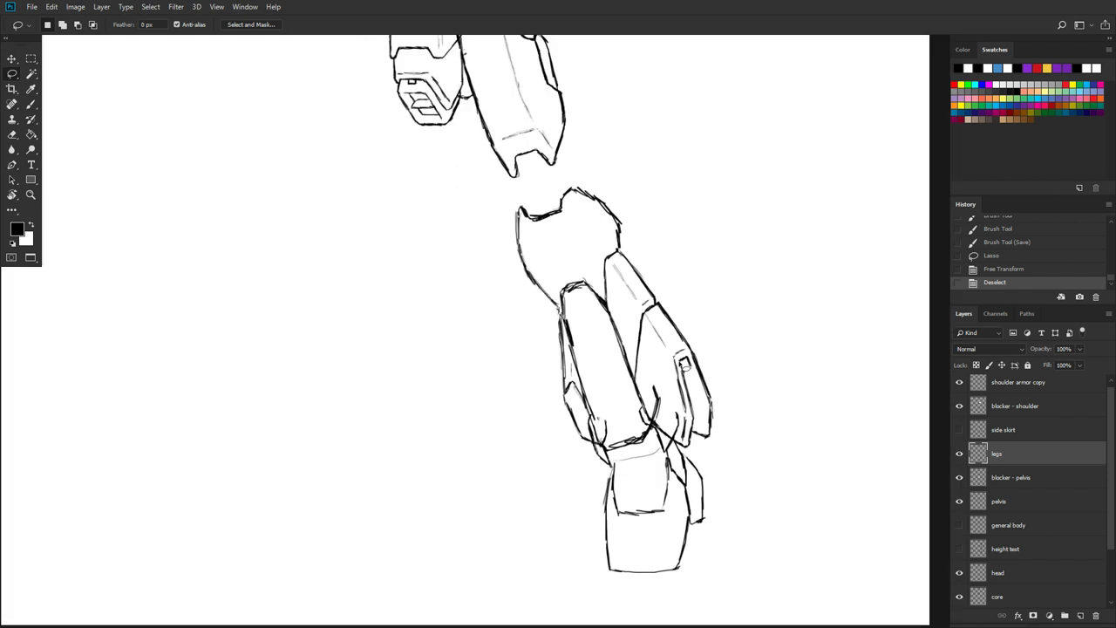
scroll(684, 366, "up", 2)
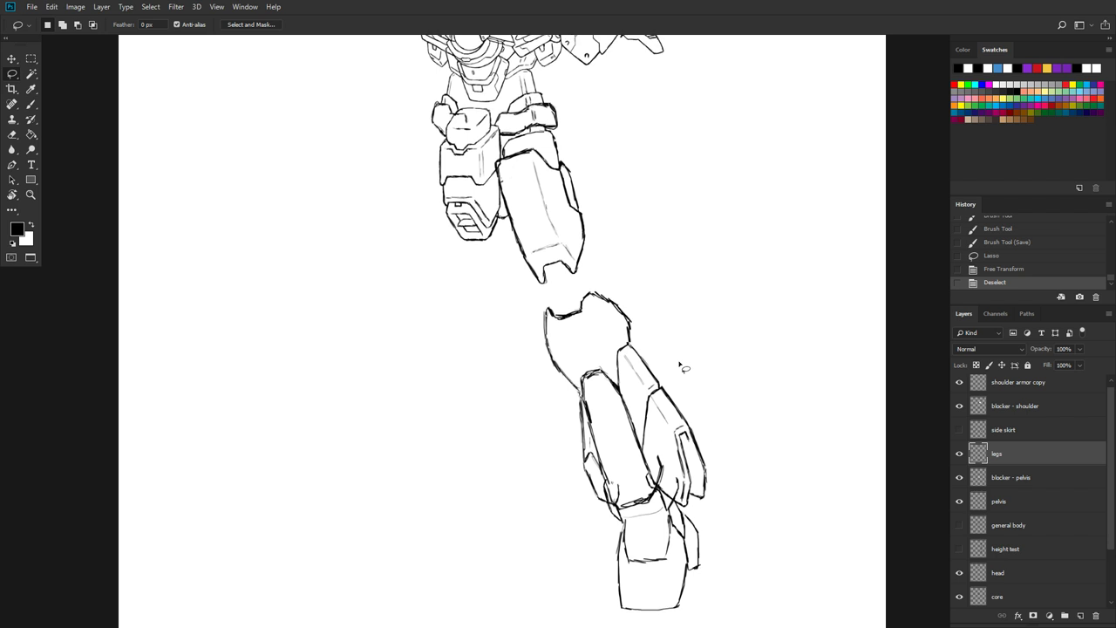
scroll(683, 367, "up", 1)
scroll(683, 367, "down", 2)
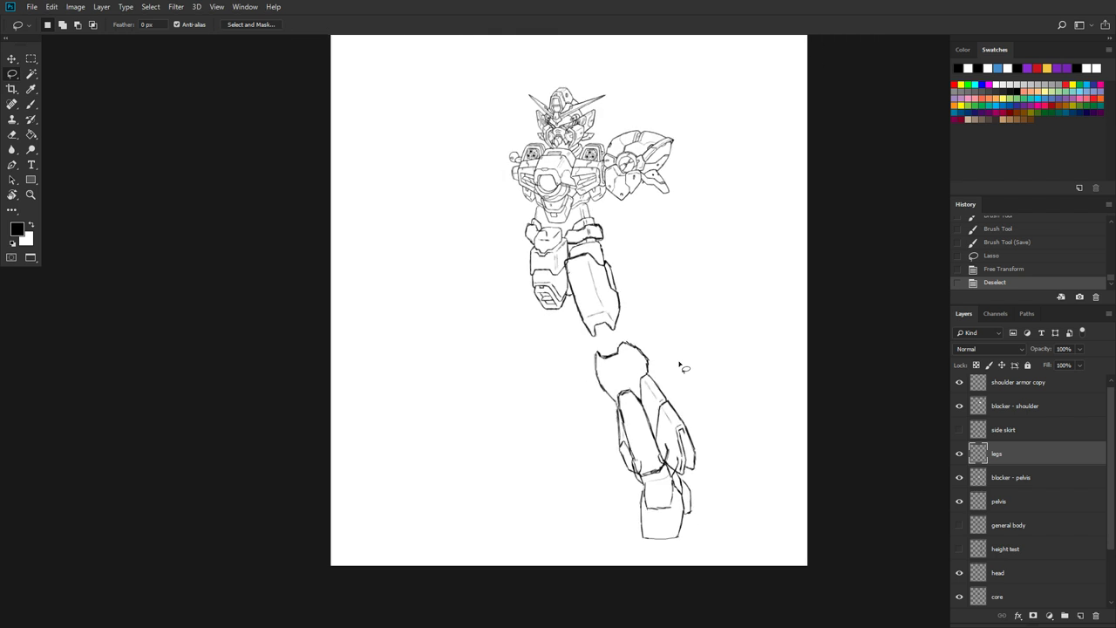
scroll(681, 366, "up", 1)
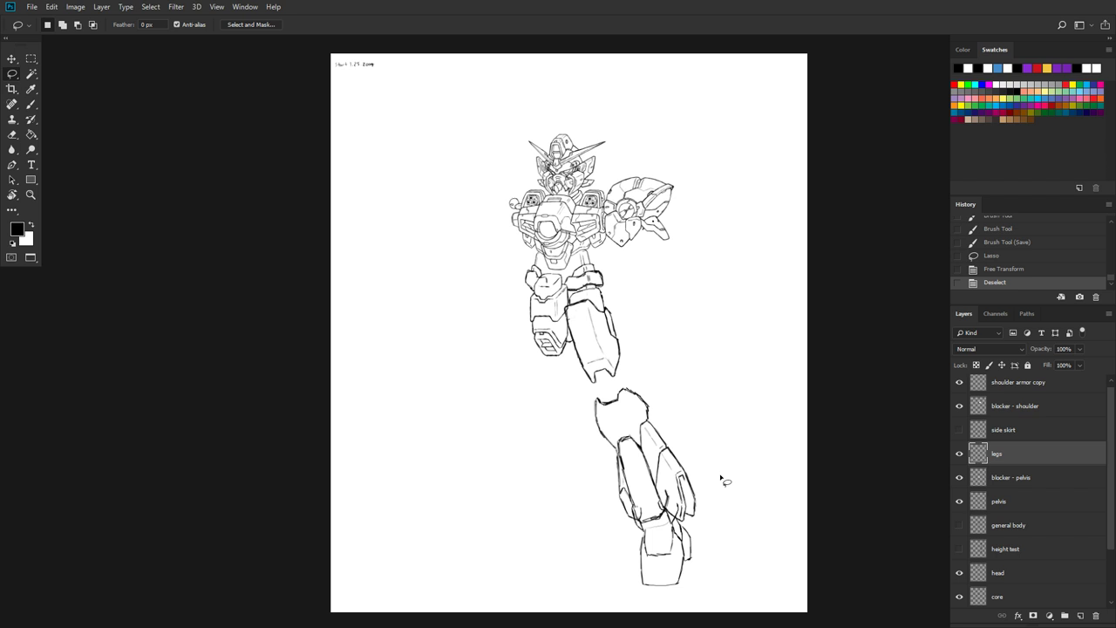
left_click(994, 256)
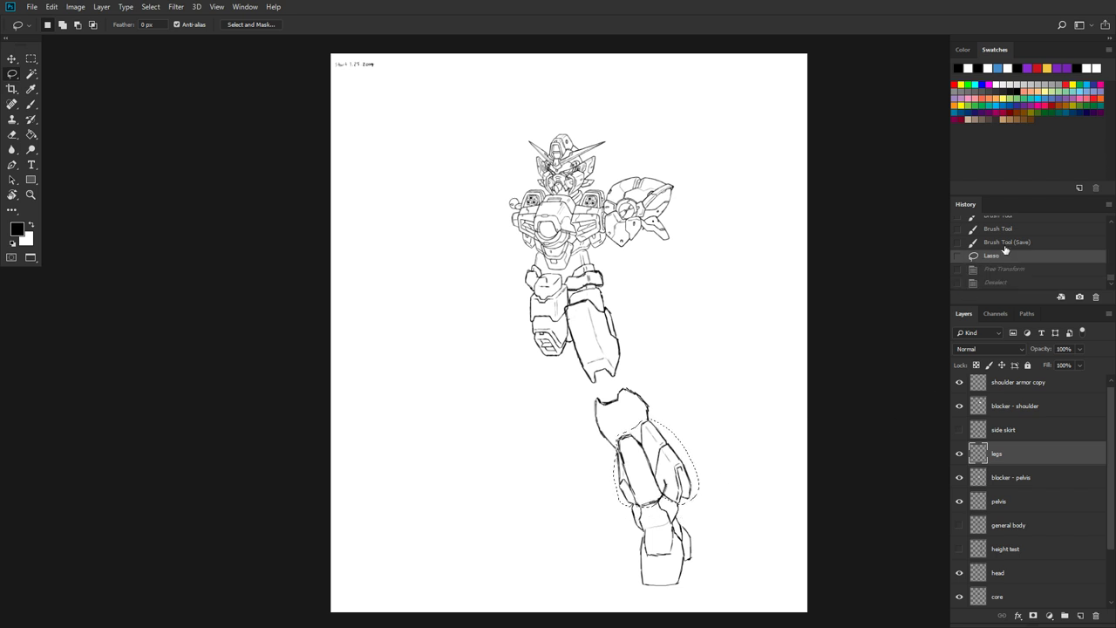
left_click(1003, 269)
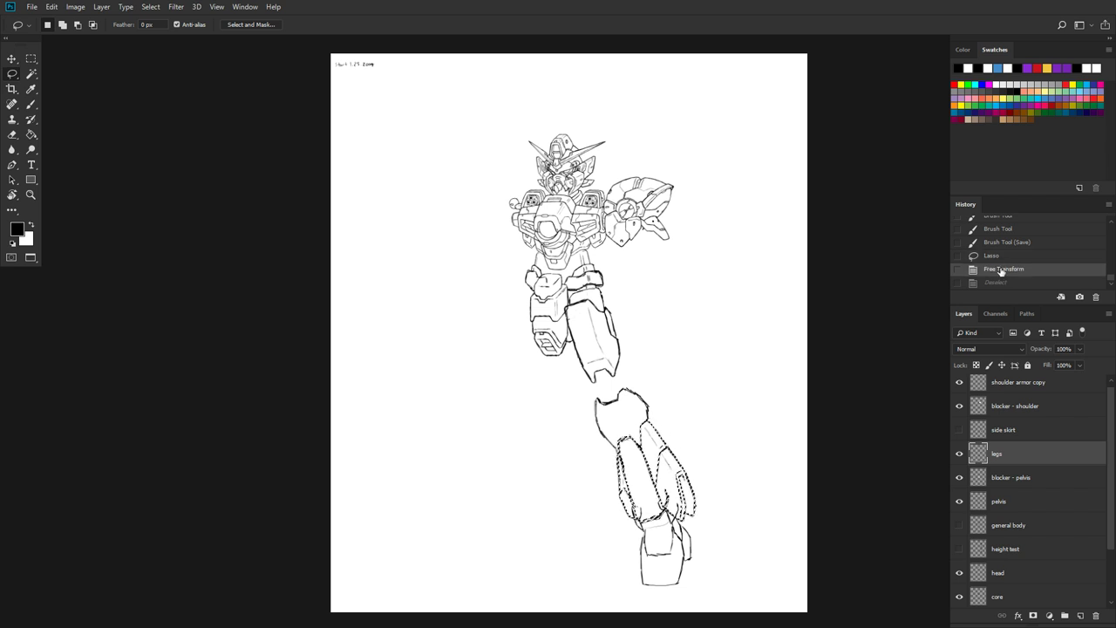
left_click(999, 283)
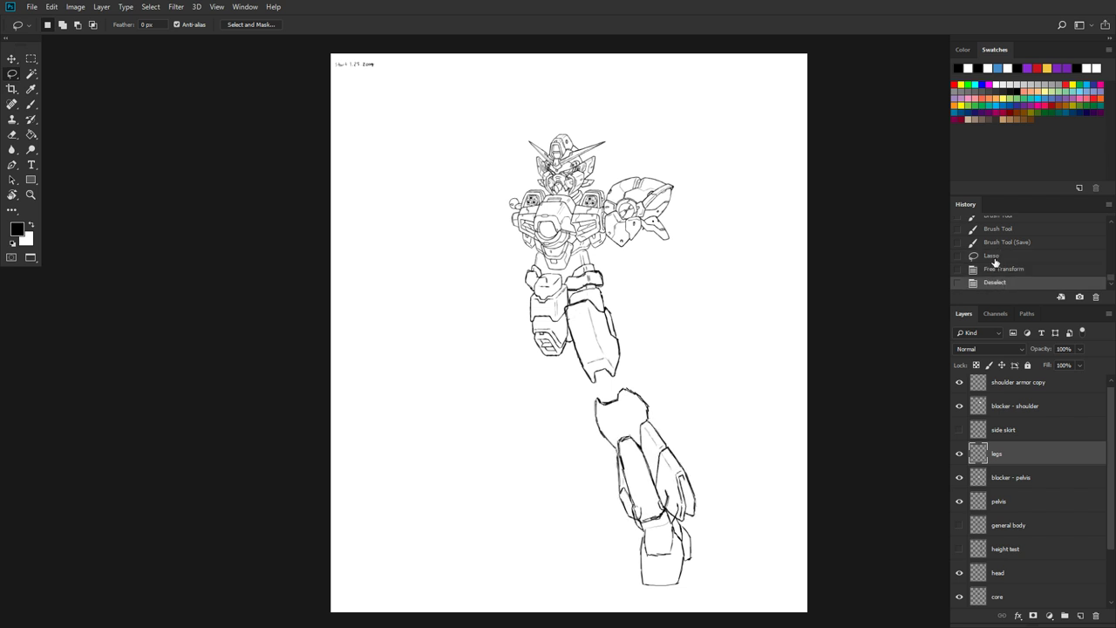
left_click(994, 258)
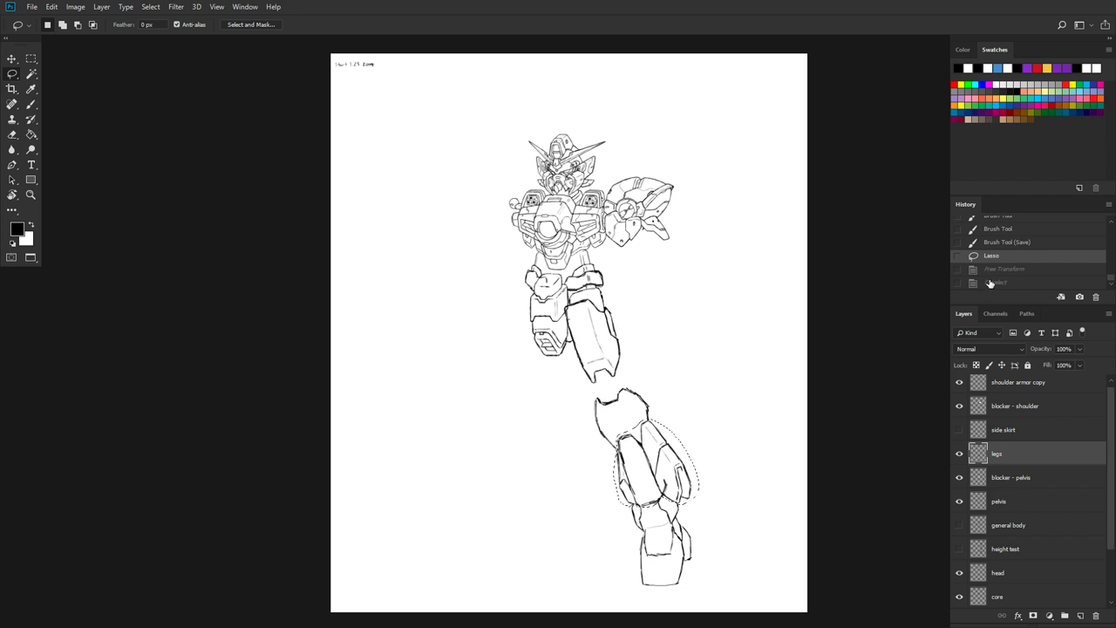
left_click(994, 283)
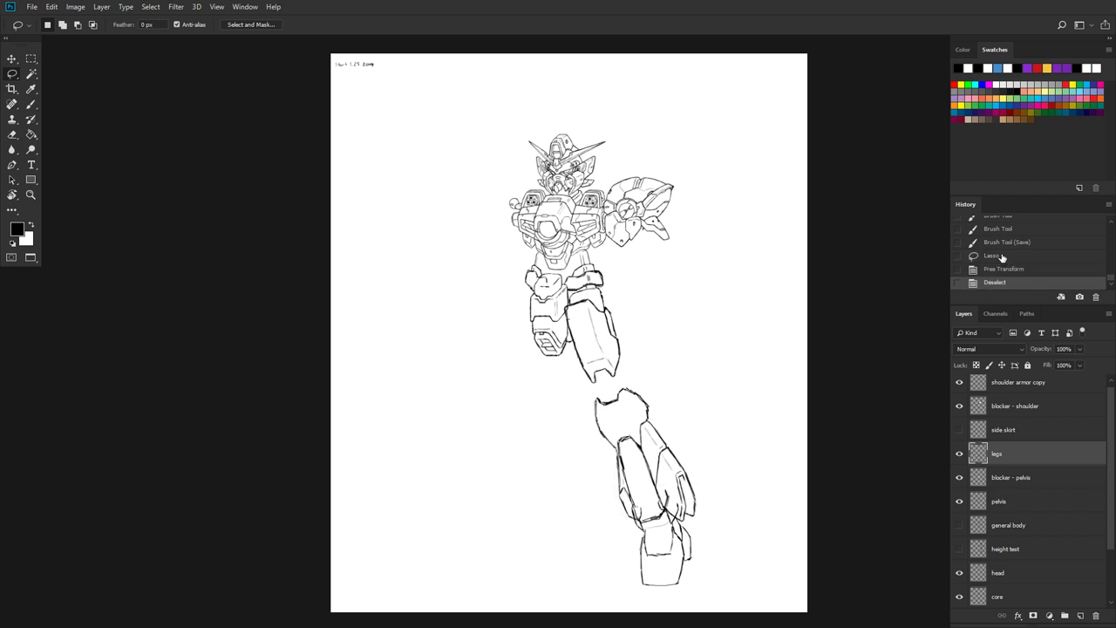
left_click(1002, 256)
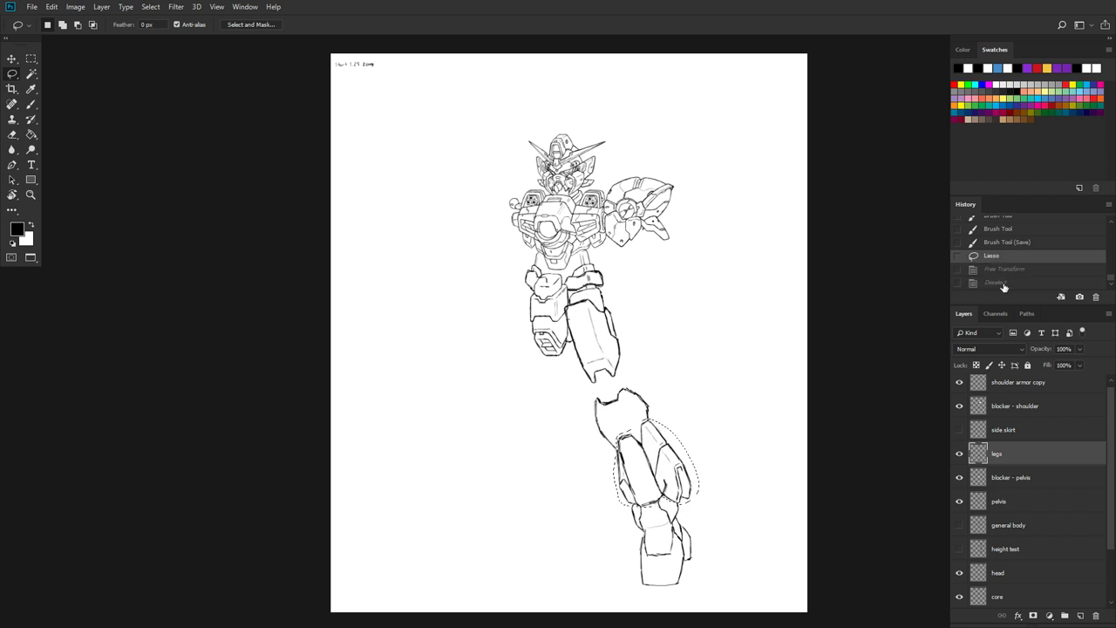
left_click(1003, 283)
left_click(1010, 255)
left_click(1014, 287)
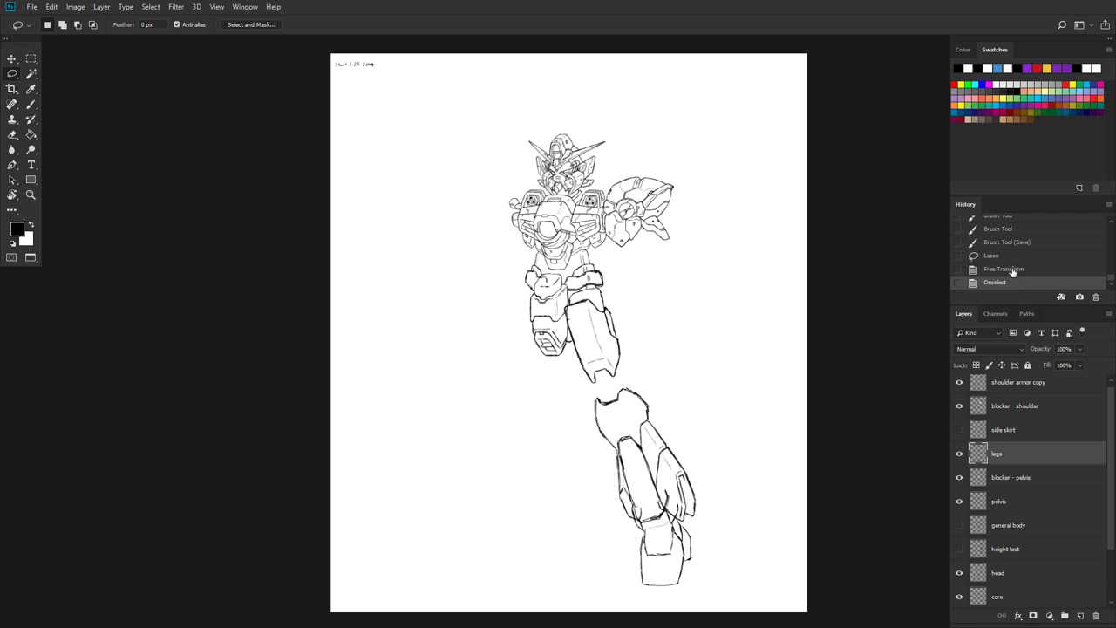
left_click(1009, 256)
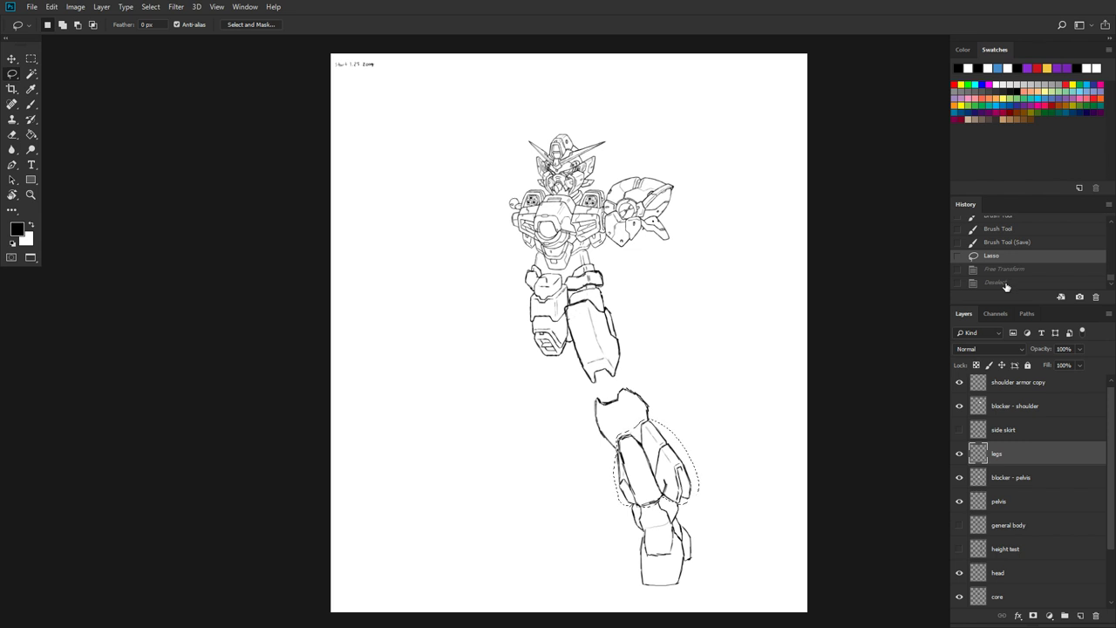
left_click(1005, 284)
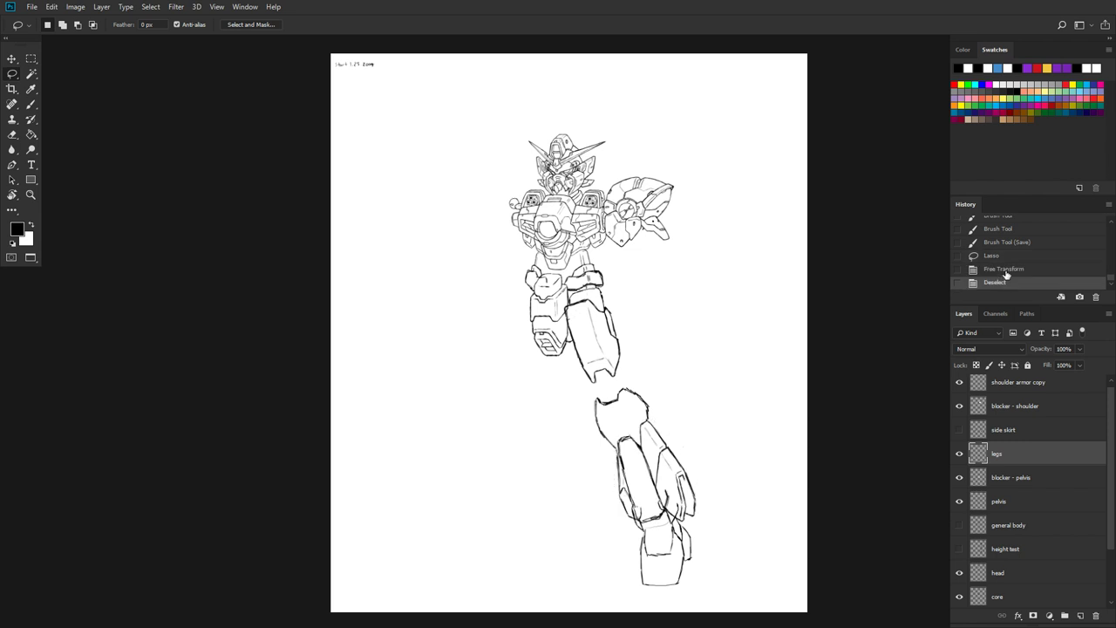
left_click(1007, 258)
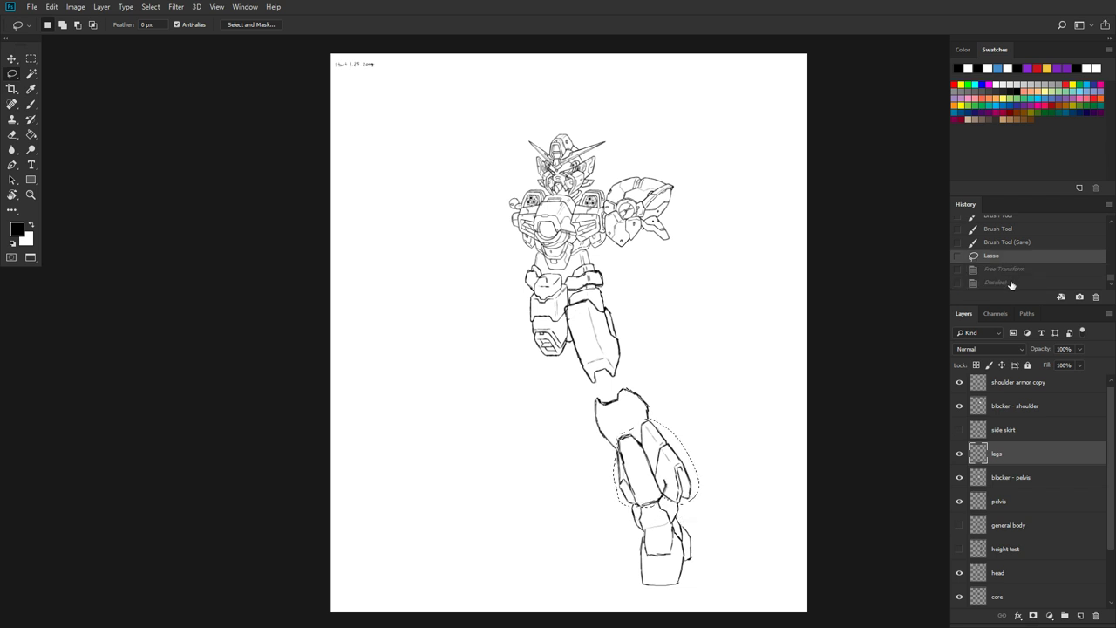
left_click(1010, 284)
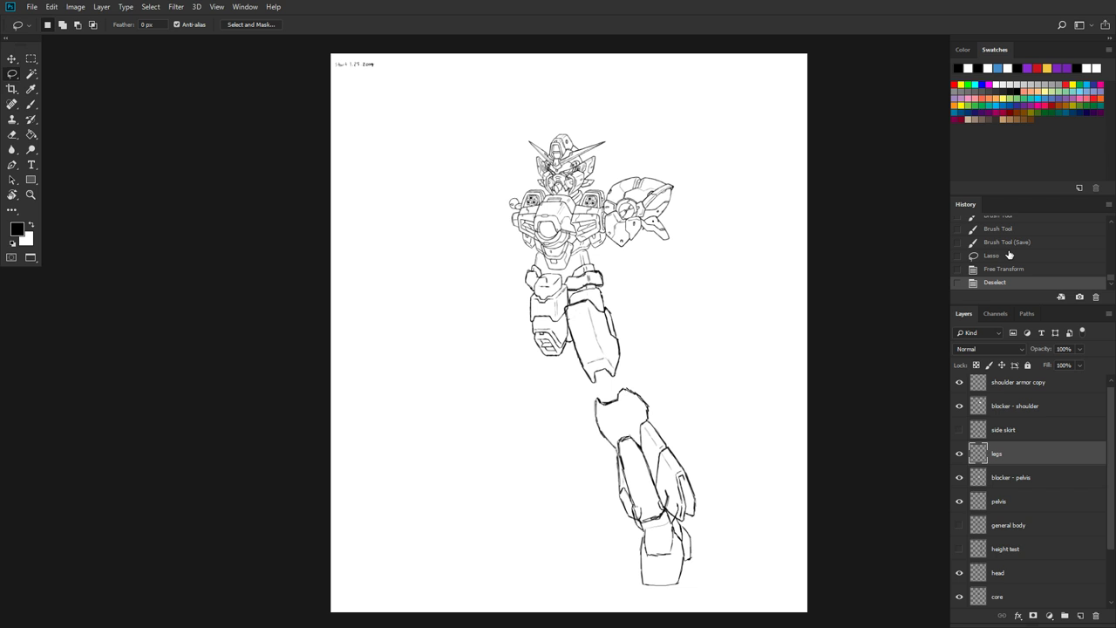
left_click(1009, 255)
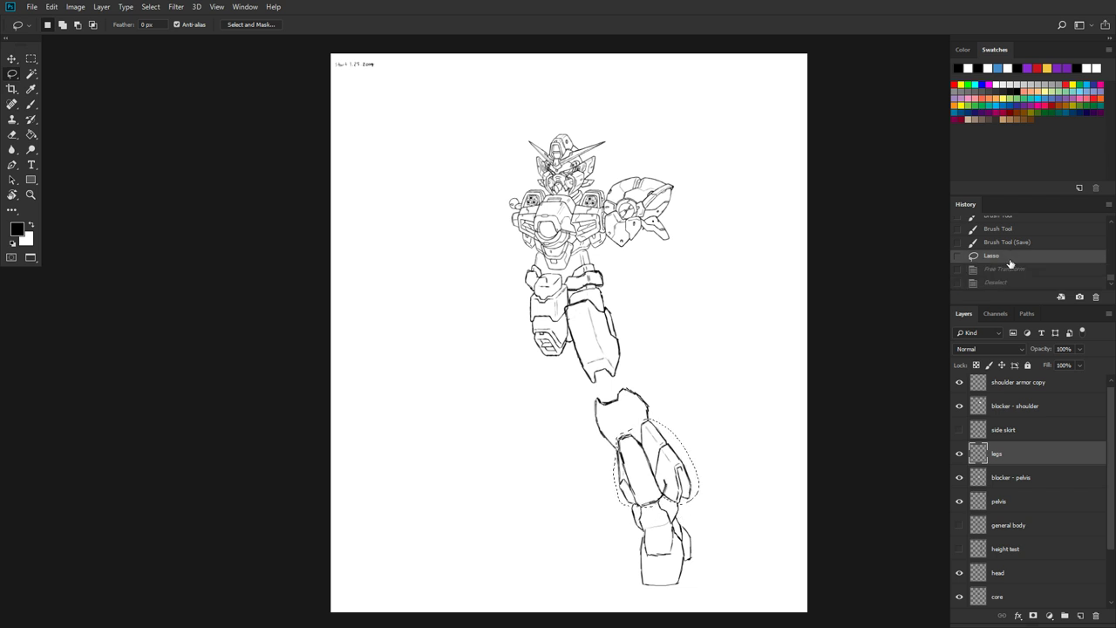
left_click(1014, 284)
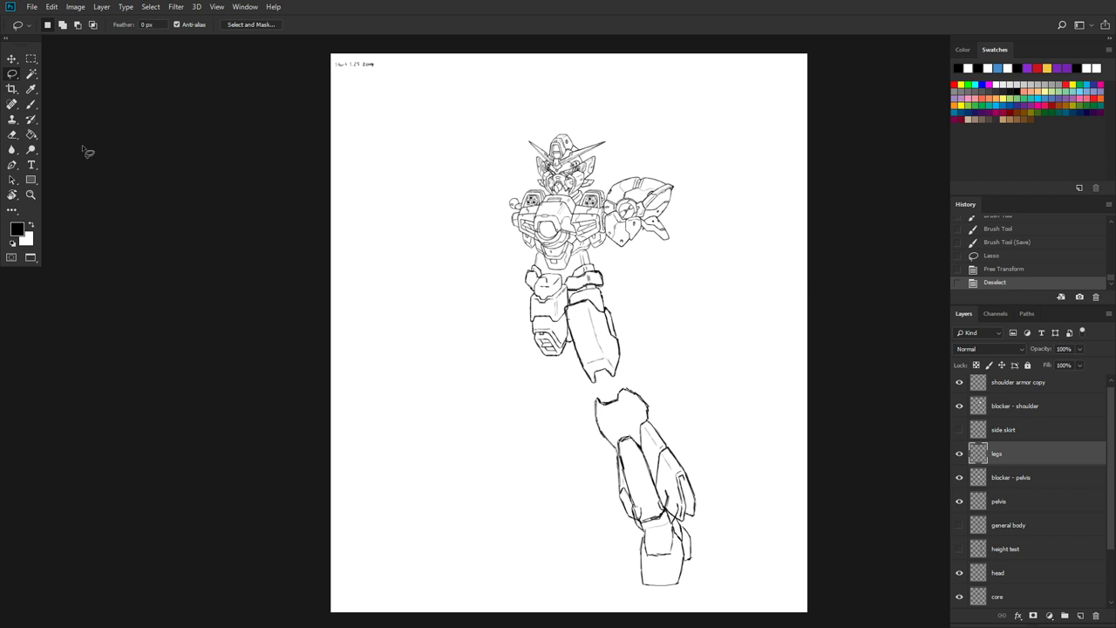
Step: Erase the shin plate's old lower edge and the overlapping curved ankle lines at both of its lower corners on the "legs" layer
left_click(31, 104)
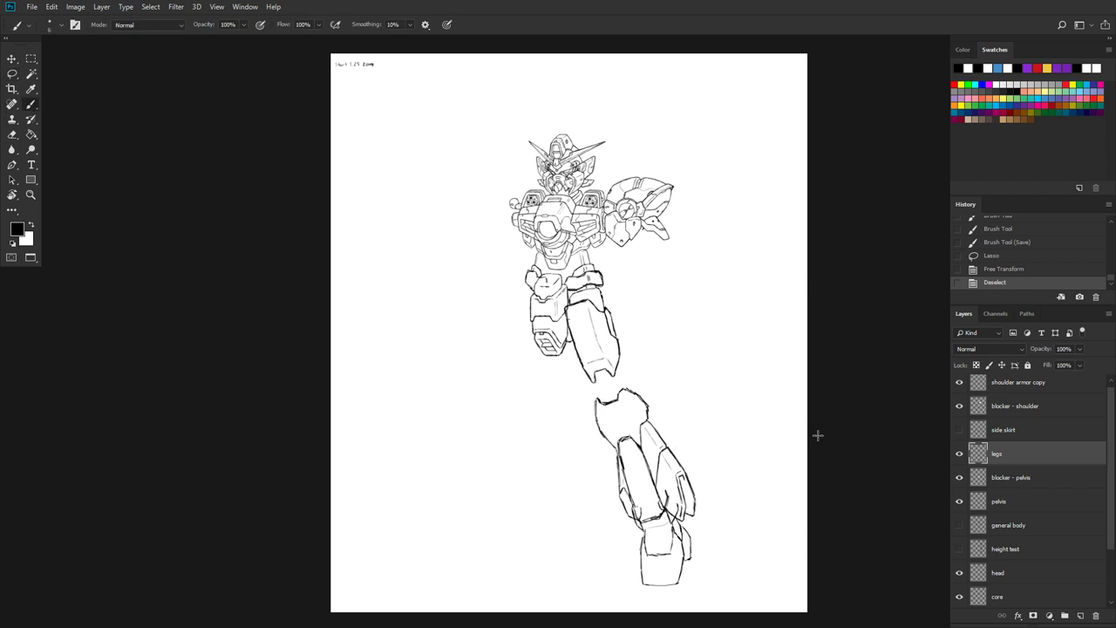
scroll(706, 479, "up", 8)
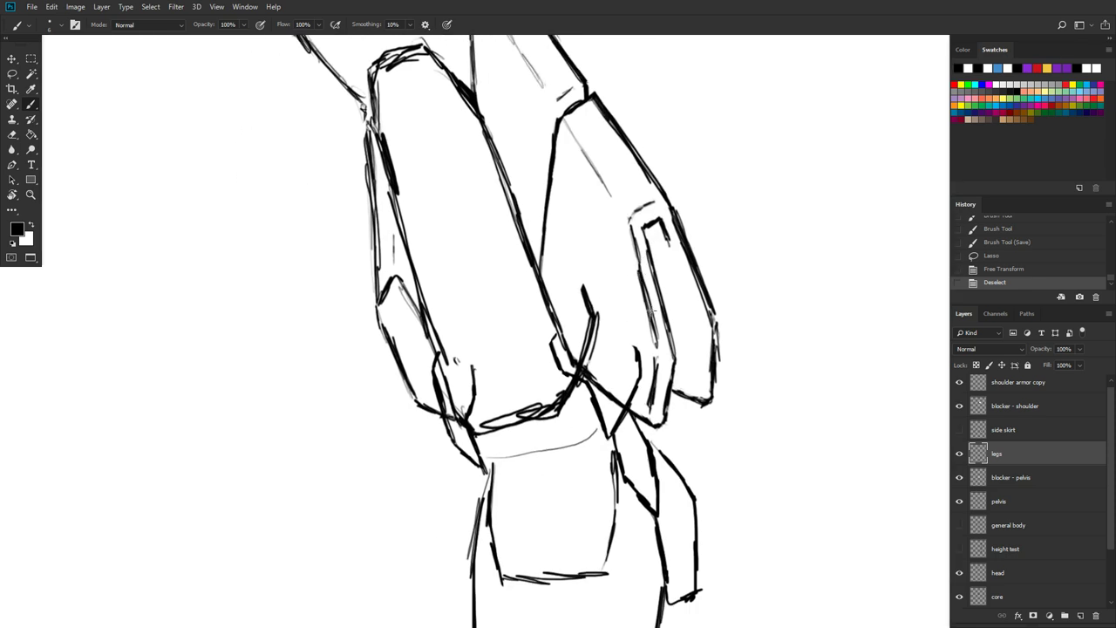
left_click(765, 313)
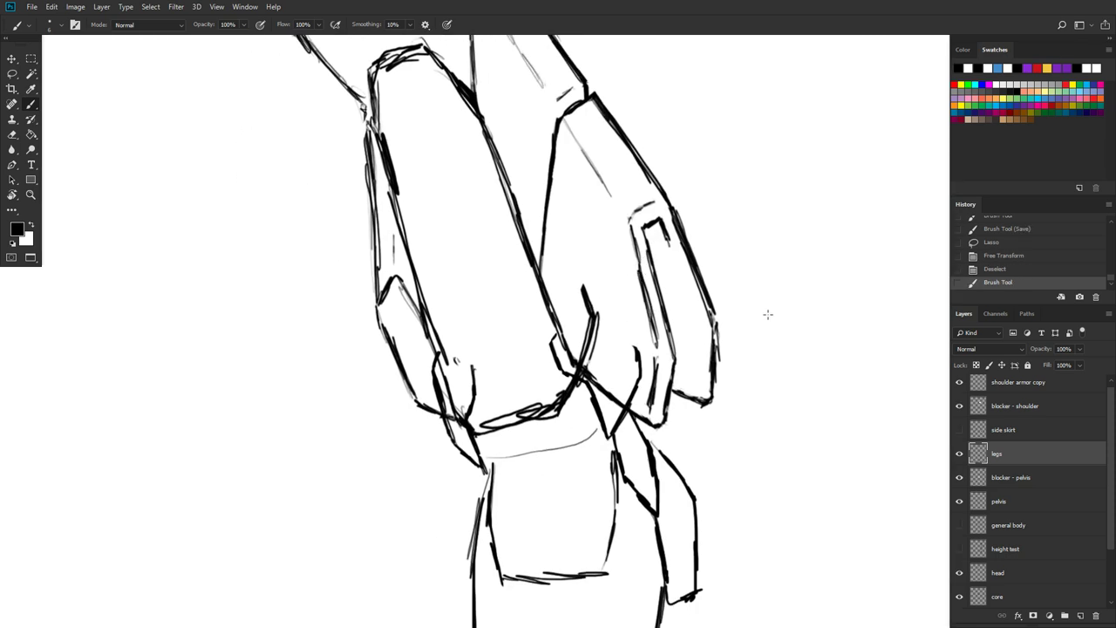
left_click(973, 269)
key("e")
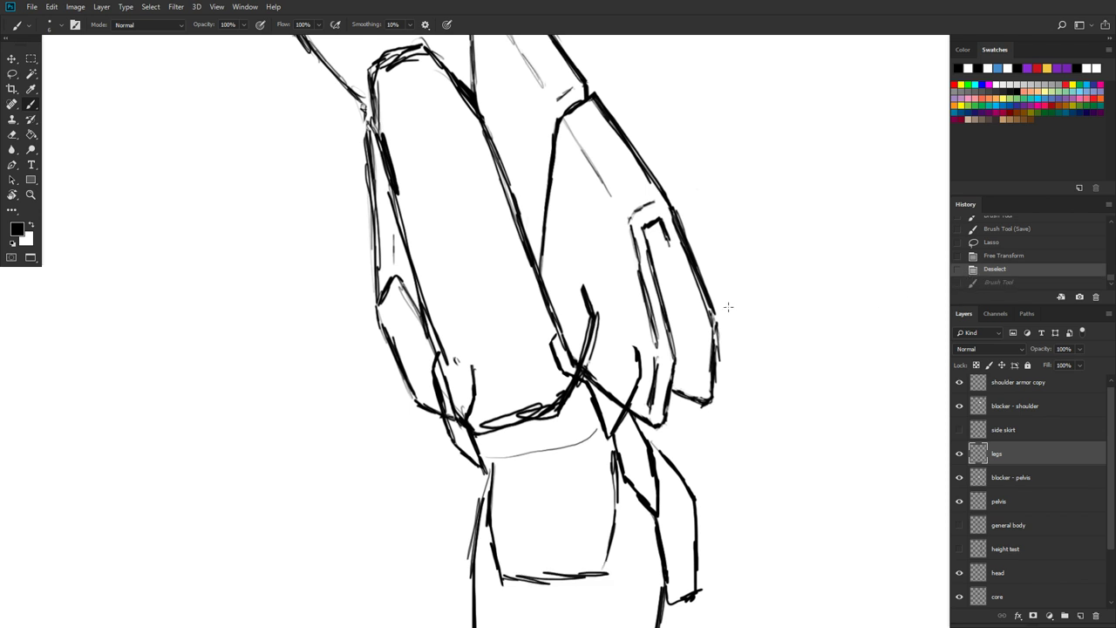
mouse_move(473, 371)
left_mouse_down()
mouse_move(473, 399)
mouse_move(458, 365)
mouse_move(463, 414)
mouse_move(502, 405)
mouse_move(486, 417)
mouse_move(492, 409)
mouse_move(510, 425)
mouse_move(549, 386)
mouse_move(555, 418)
mouse_move(572, 384)
left_mouse_up()
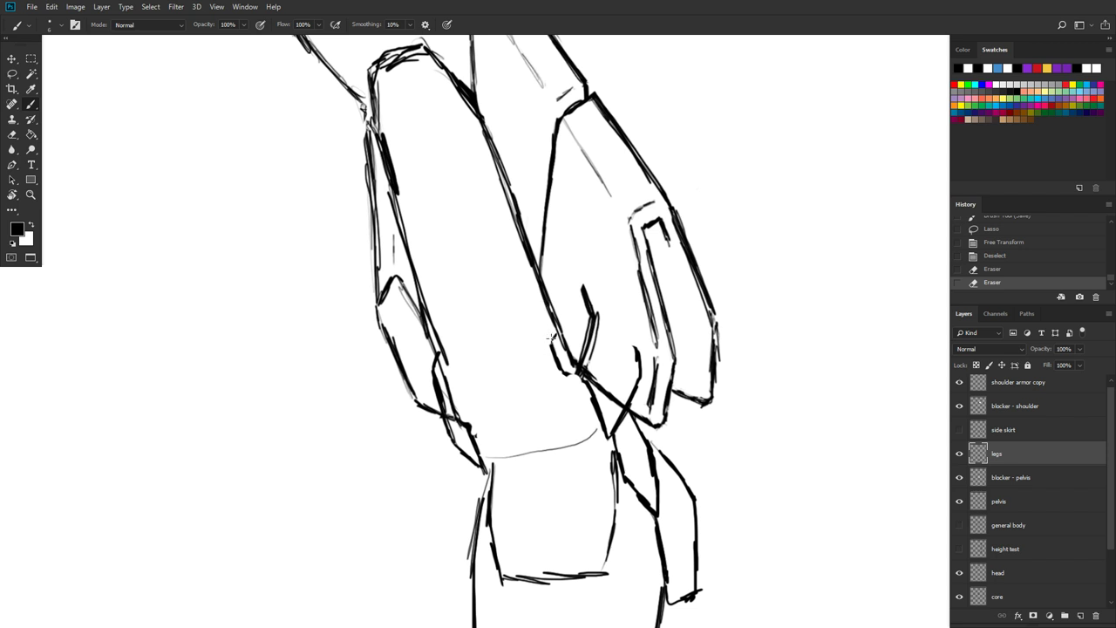
left_click_drag(552, 334, 567, 371)
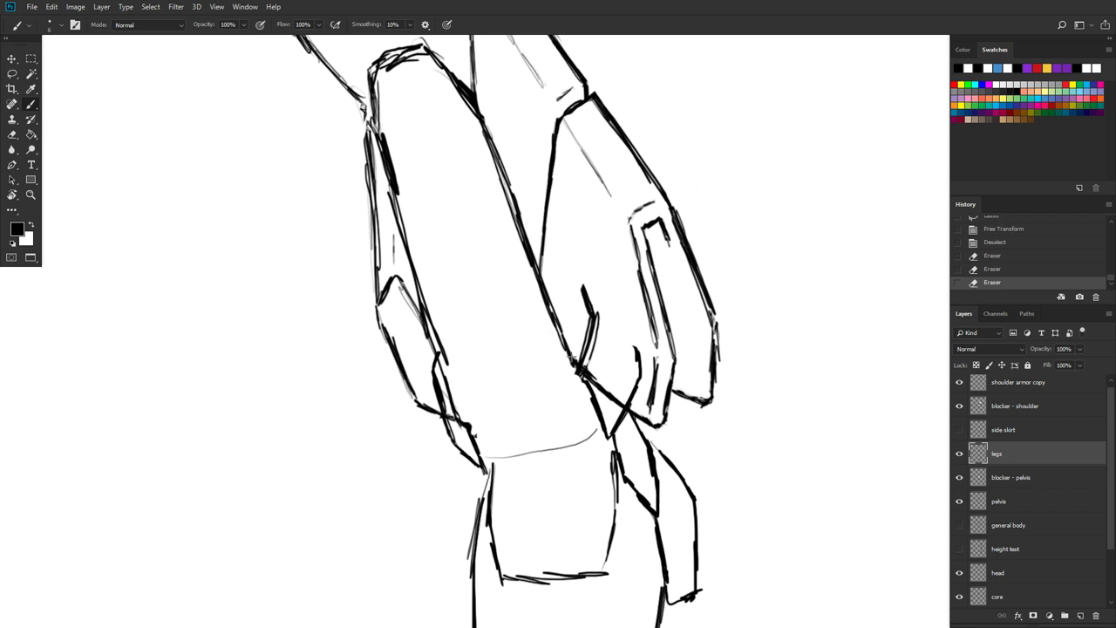
left_click_drag(453, 370, 437, 345)
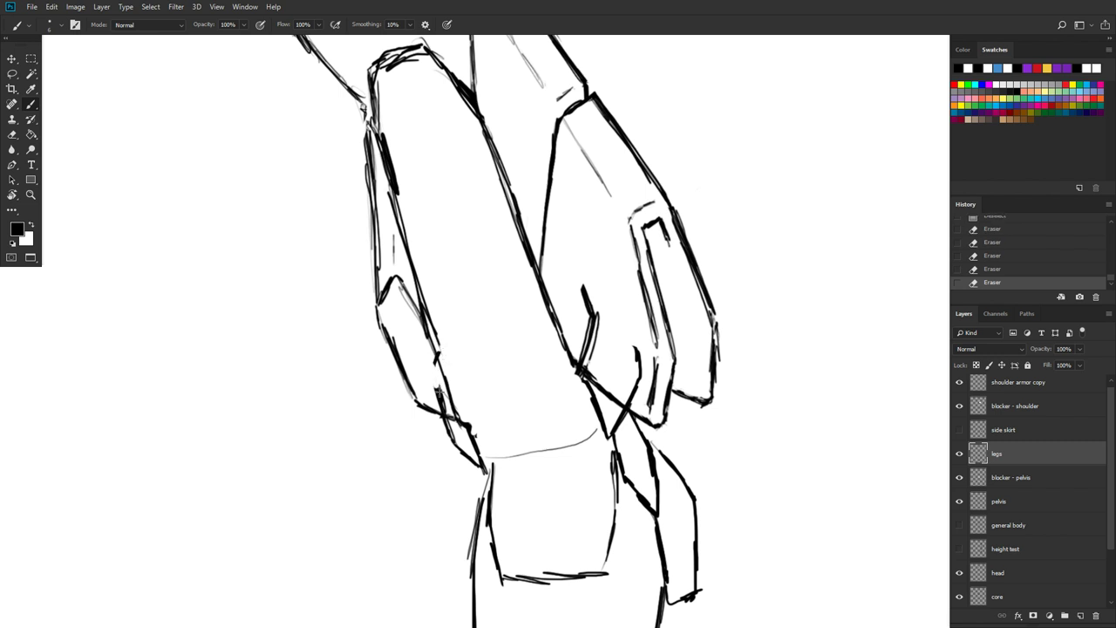
mouse_move(441, 395)
left_mouse_down()
mouse_move(443, 408)
mouse_move(436, 380)
left_mouse_up()
mouse_move(573, 293)
left_mouse_down()
mouse_move(580, 353)
mouse_move(598, 328)
mouse_move(589, 361)
left_mouse_up()
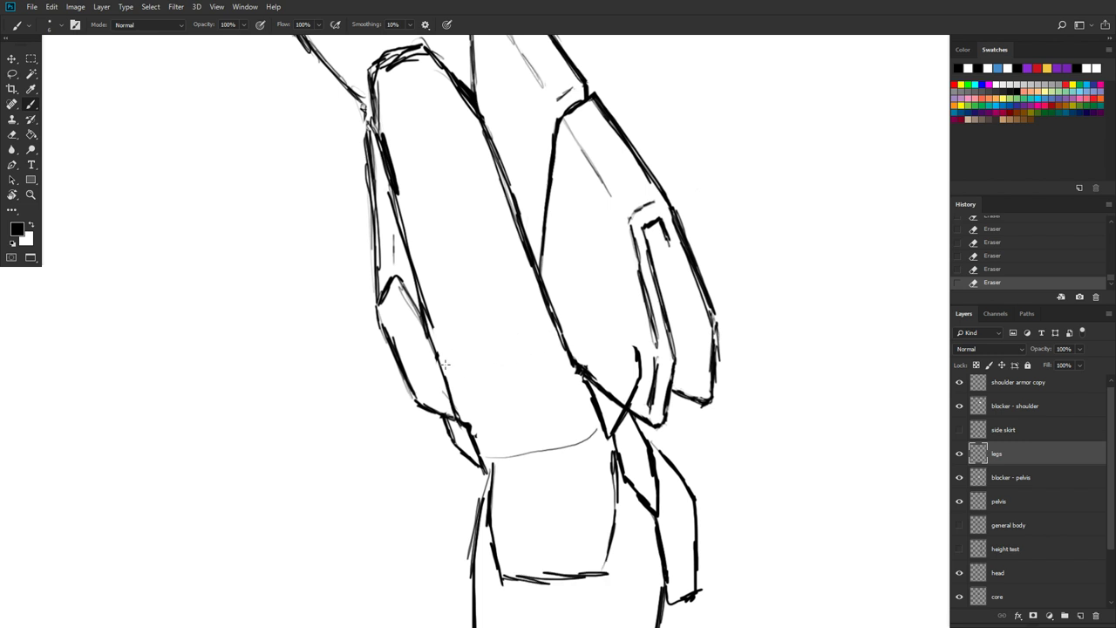
Step: Draw a new angular lower edge across the shin plate with the Brush and extend the ankle line below its left corner
mouse_move(445, 364)
left_mouse_down()
mouse_move(465, 389)
mouse_move(452, 373)
mouse_move(461, 384)
mouse_move(517, 374)
mouse_move(552, 324)
left_mouse_up()
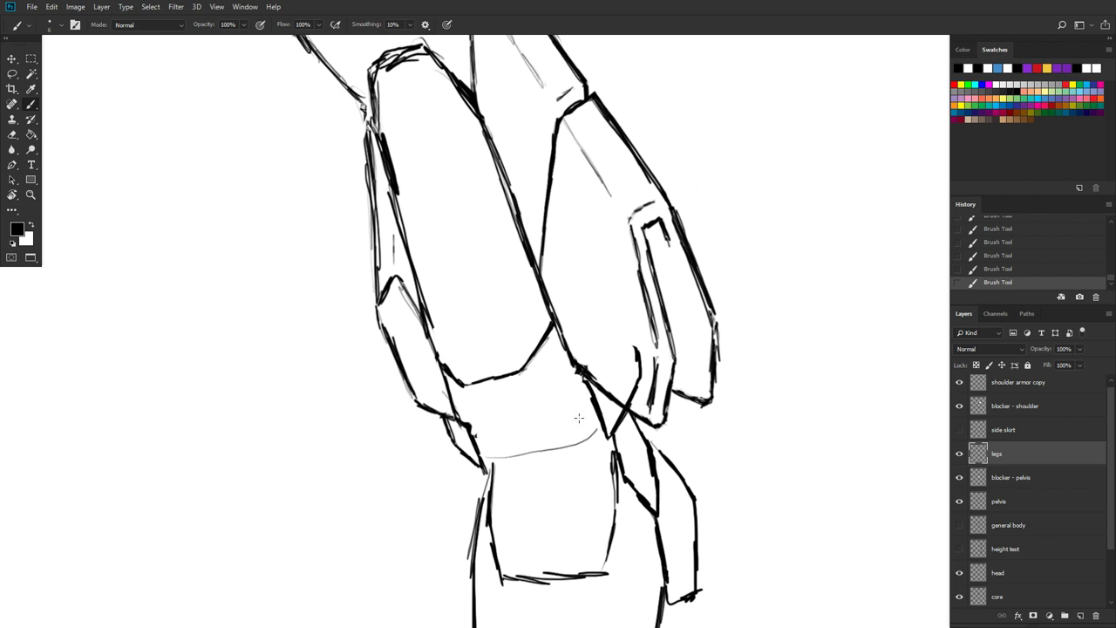
left_click_drag(469, 386, 450, 375)
left_click_drag(469, 427, 452, 387)
Step: Draw a stepped ankle guard edge from below the shin plate's right corner down to the tip beside the side armor
mouse_move(541, 346)
left_mouse_down()
mouse_move(576, 370)
mouse_move(609, 441)
mouse_move(595, 407)
left_mouse_up()
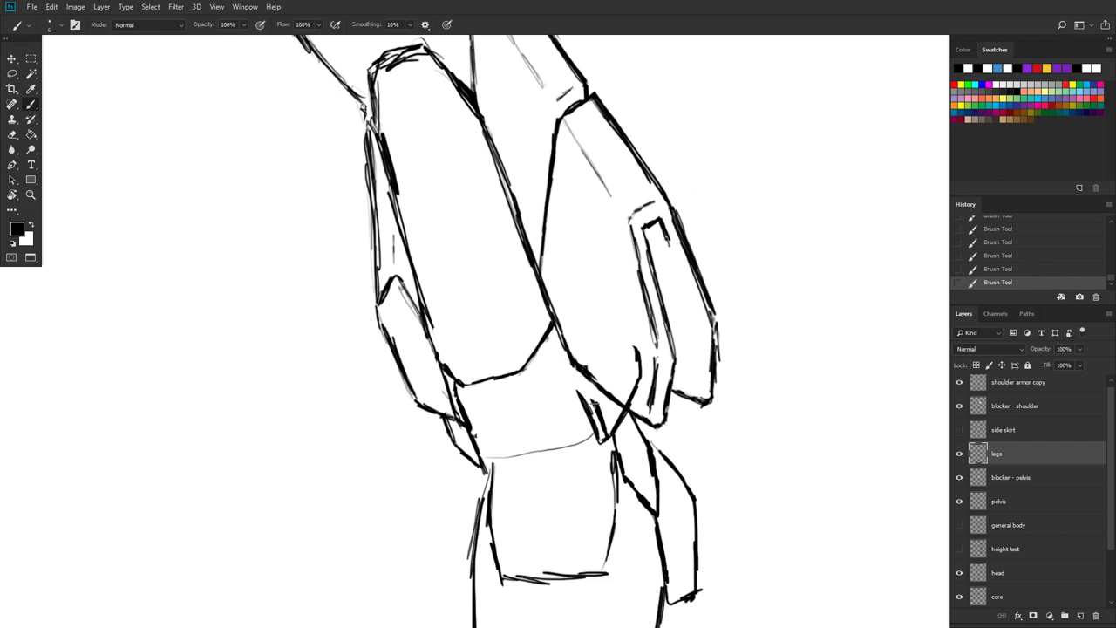
left_click_drag(591, 400, 610, 438)
mouse_move(582, 397)
left_mouse_down()
mouse_move(546, 380)
mouse_move(558, 394)
left_mouse_up()
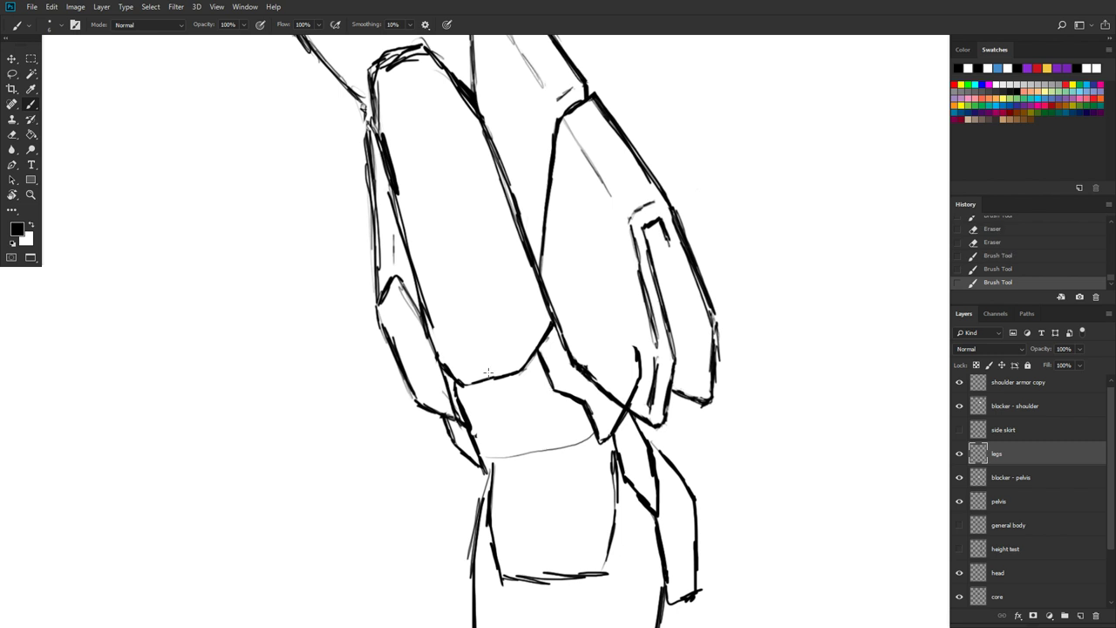
Step: Rework the left ankle guard into a notched, pointed shape, erase its stray lines, and touch up the right guard's tip
left_click_drag(459, 395, 476, 426)
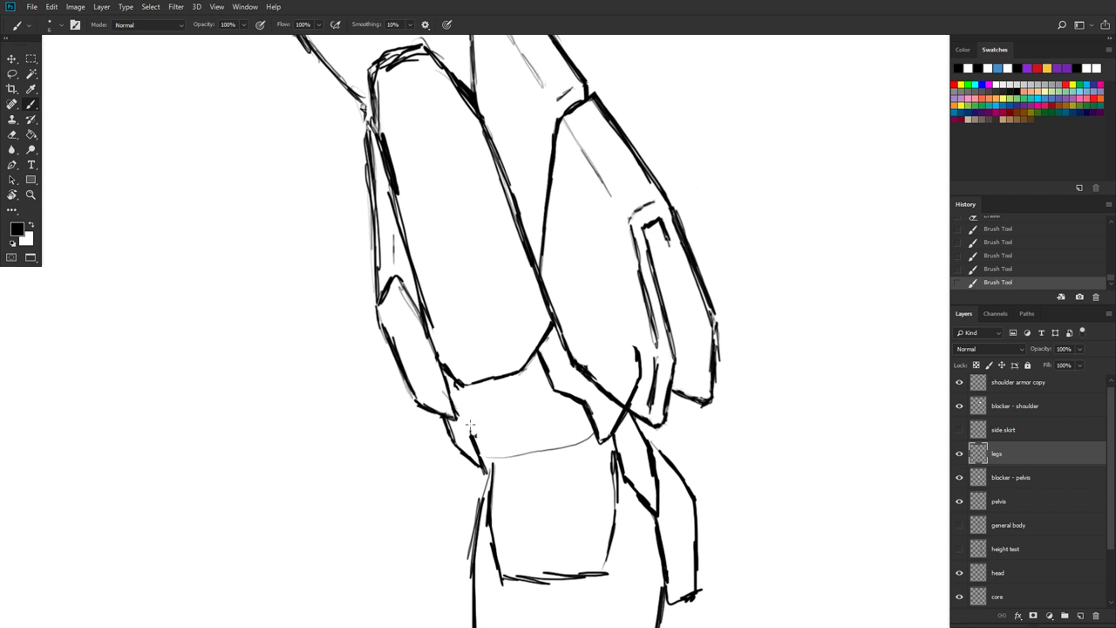
left_click_drag(474, 436, 478, 449)
mouse_move(456, 390)
left_mouse_down()
mouse_move(476, 454)
mouse_move(460, 433)
mouse_move(464, 456)
mouse_move(478, 450)
mouse_move(484, 478)
left_mouse_up()
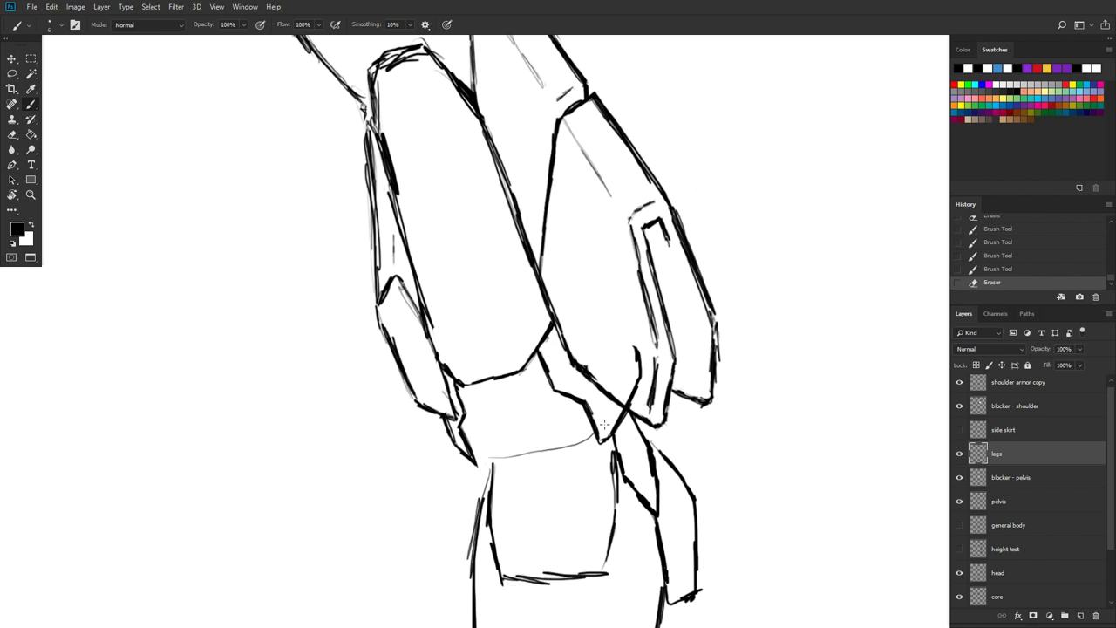
left_click_drag(613, 433, 598, 446)
Step: Examine the reworked shin and ankle lines against the thigh, foot and upper body to judge the leg's proportions
scroll(686, 315, "down", 3)
scroll(689, 279, "down", 2)
scroll(694, 234, "up", 2)
scroll(693, 234, "down", 5)
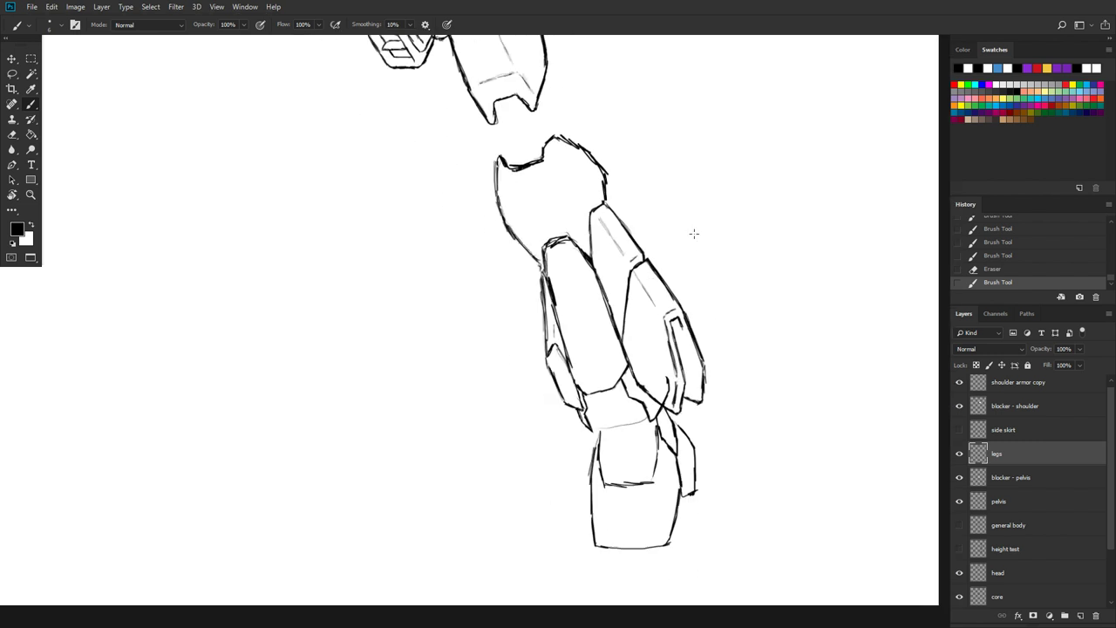
scroll(693, 234, "down", 2)
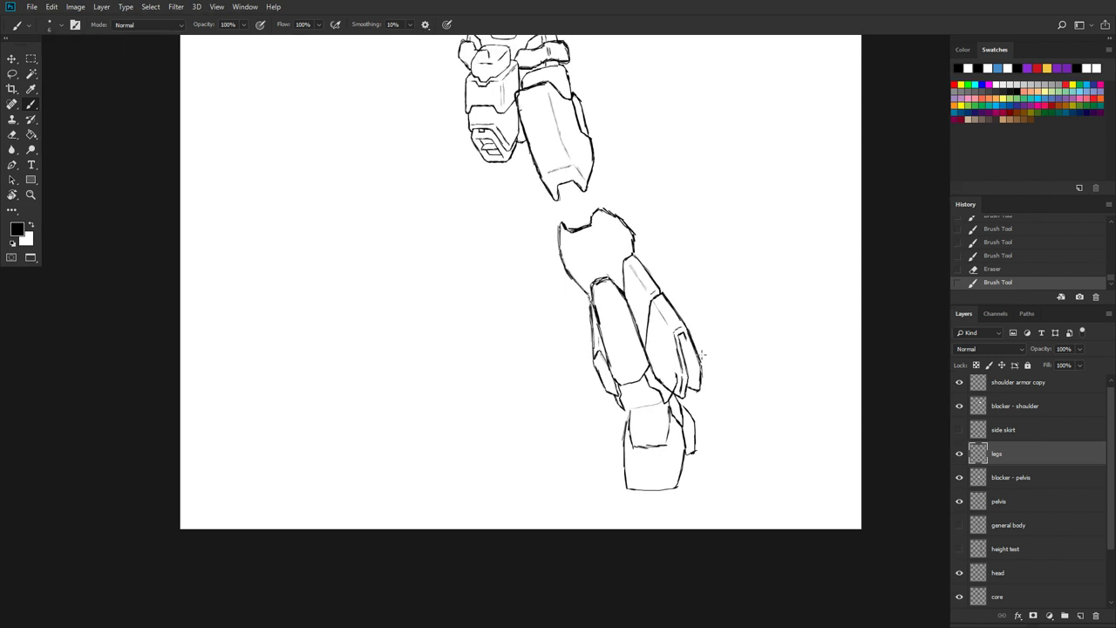
scroll(732, 319, "down", 1)
left_click_drag(732, 319, 598, 301)
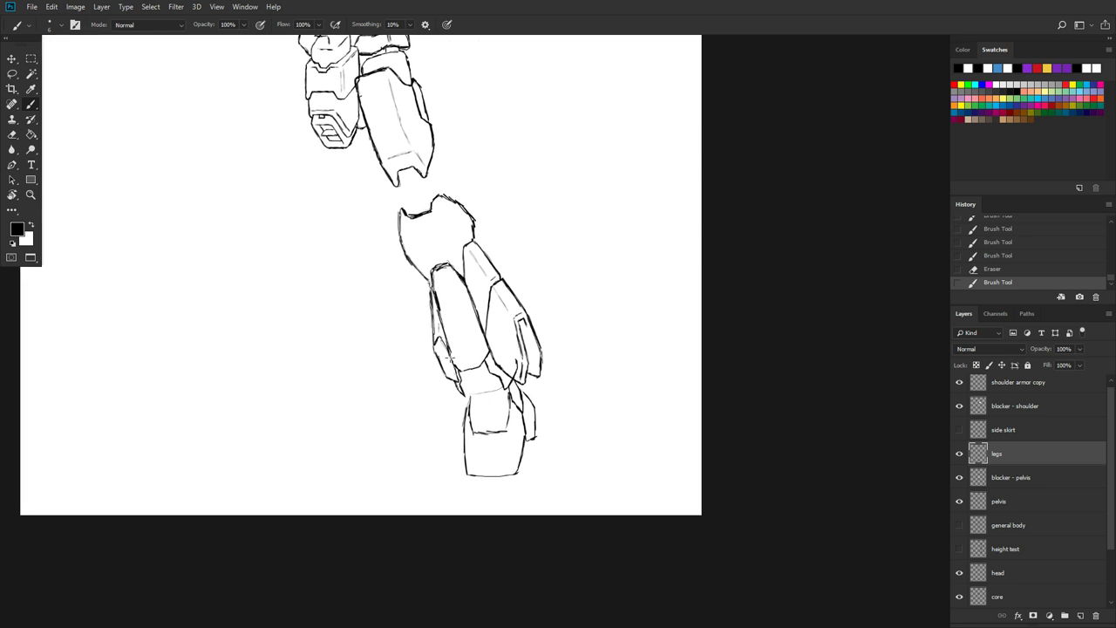
scroll(558, 380, "up", 2)
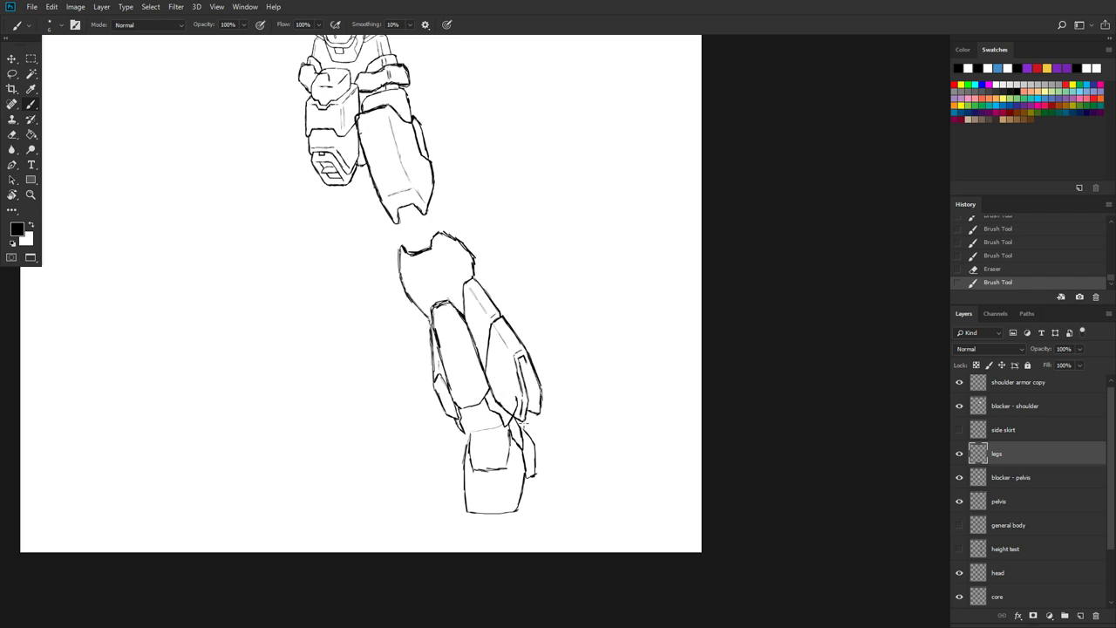
scroll(479, 360, "up", 2)
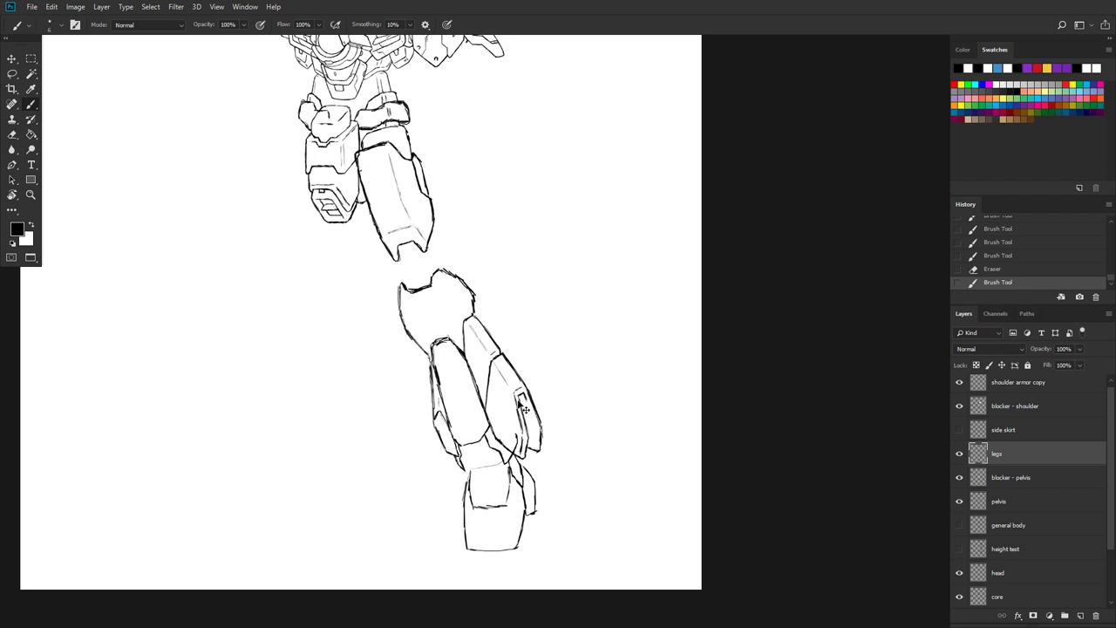
Step: Save the sketch and check the redrawn lower leg against the whole figure
key("ctrl+s")
scroll(526, 391, "up", 3)
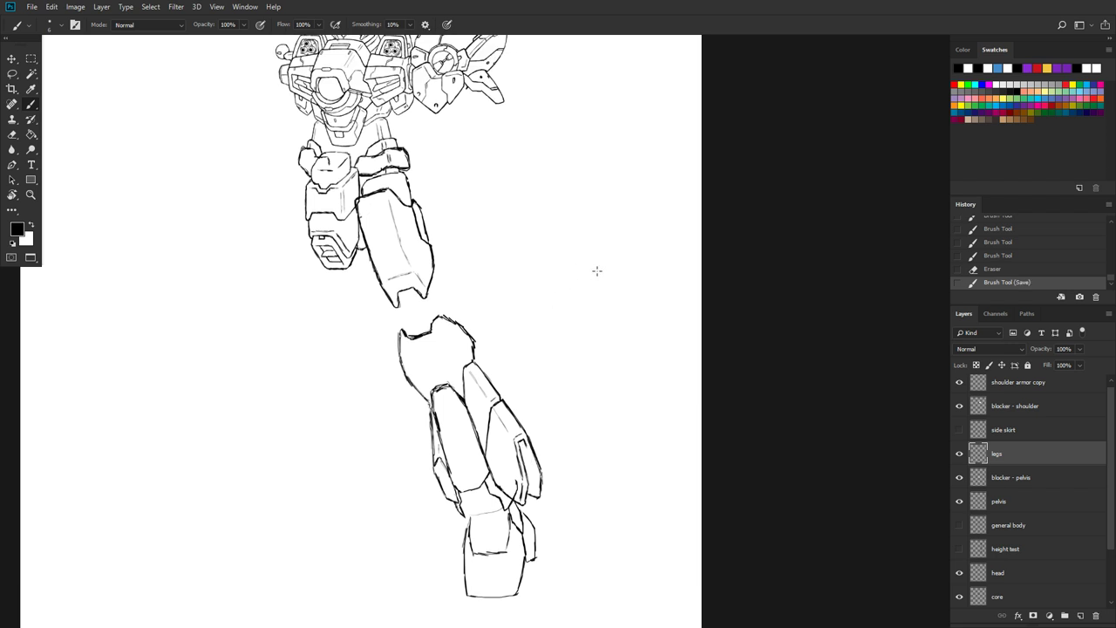
scroll(507, 256, "down", 2)
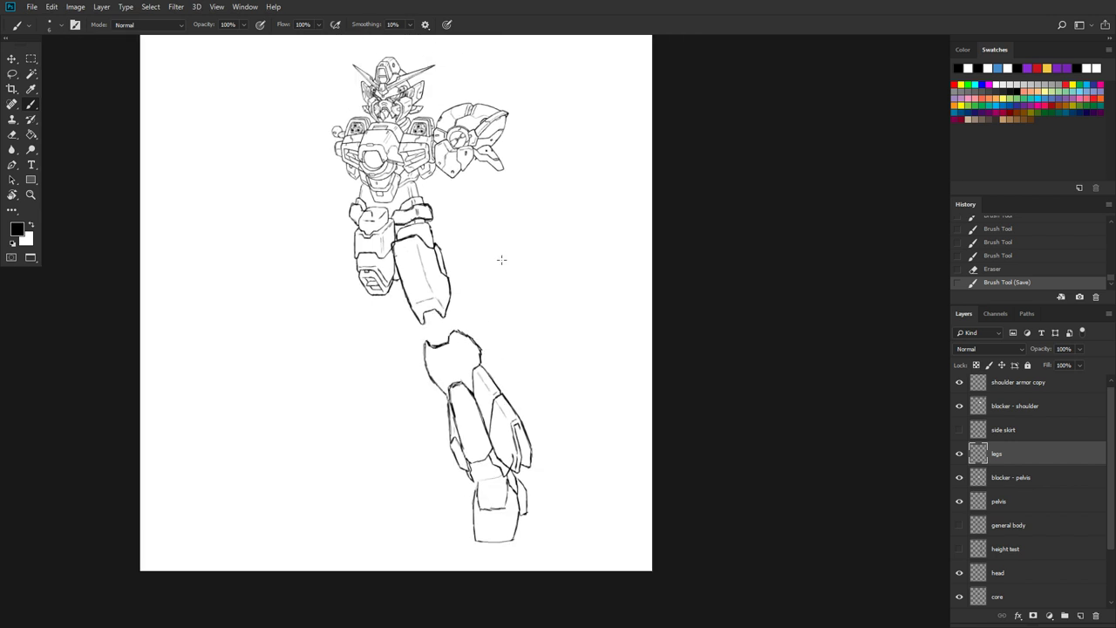
scroll(501, 259, "up", 1)
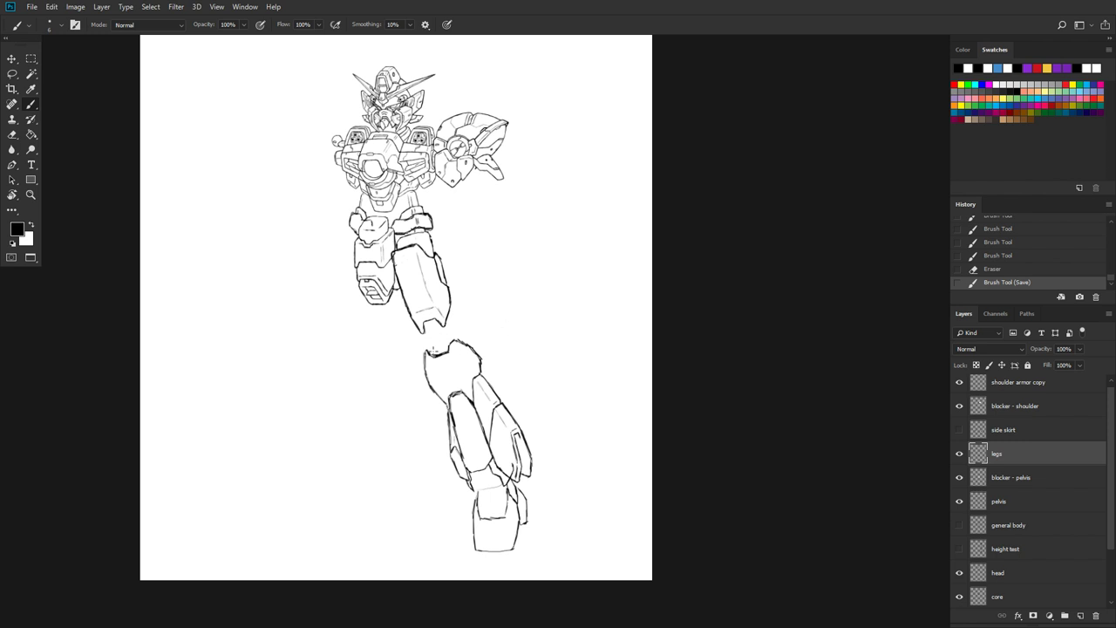
Step: Switch to Chrome and examine the legs in the Wing Gundam HY Custom profile and the Wing Gundam Zero Custom model photo
key("super")
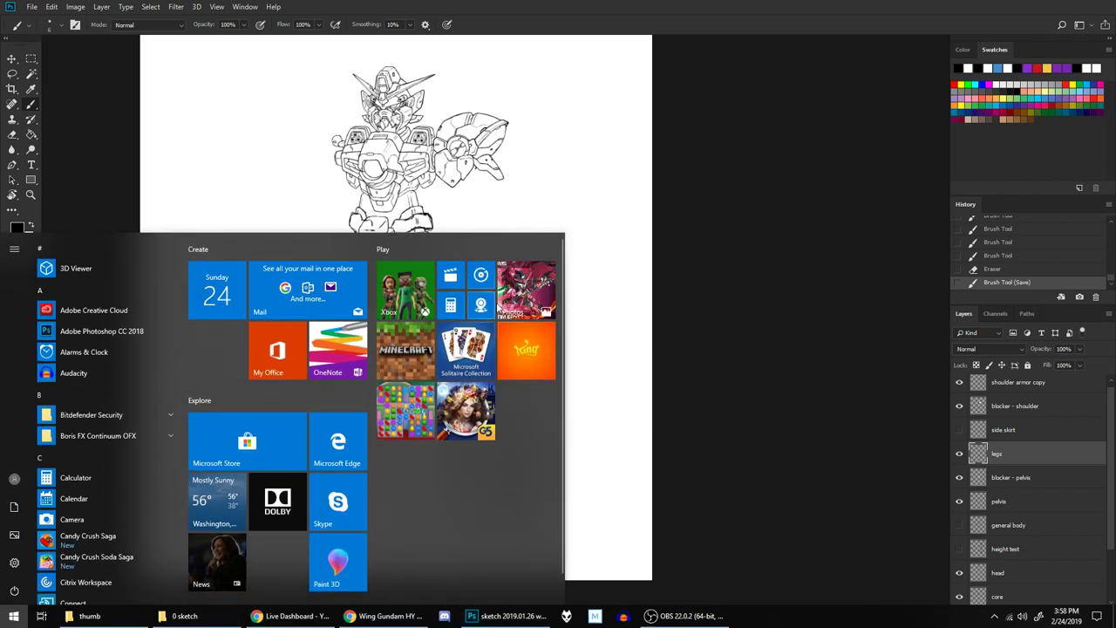
left_click(381, 616)
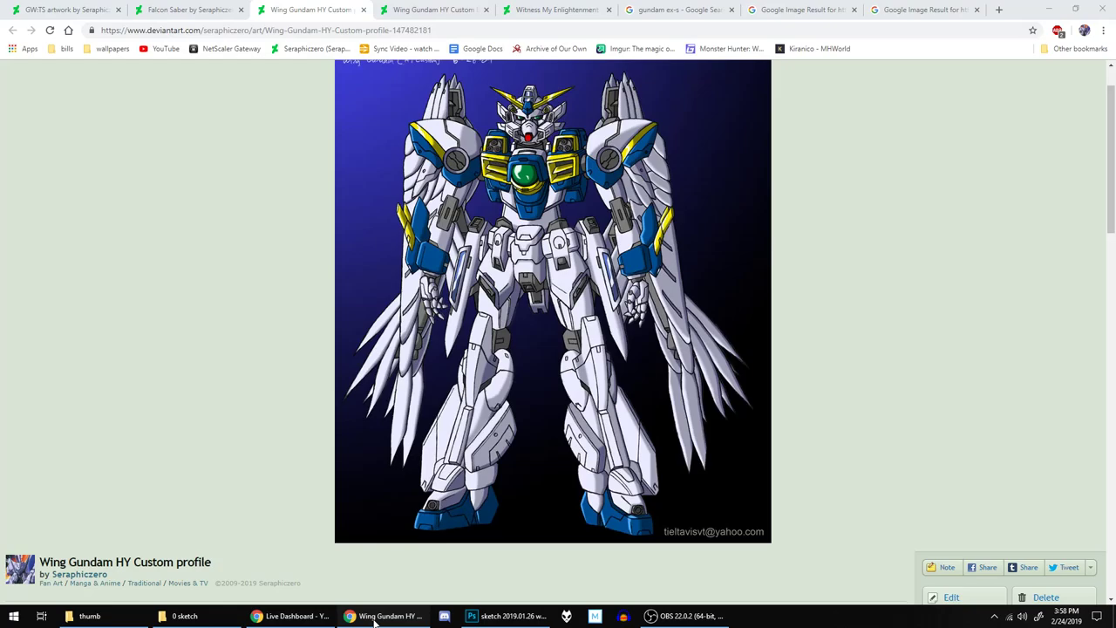
left_click(890, 7)
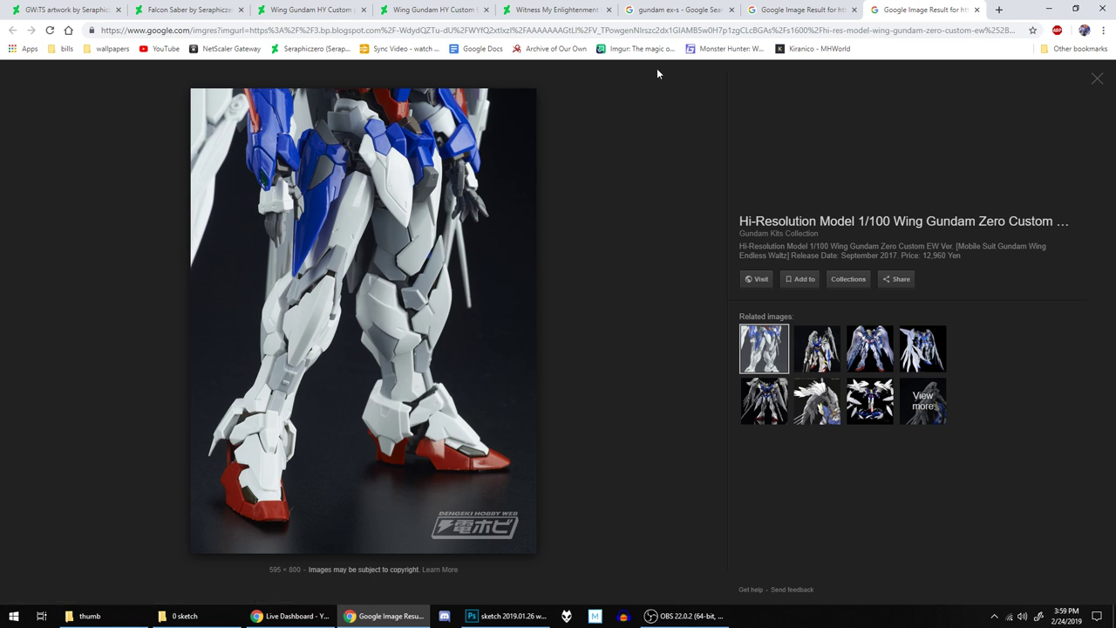
Step: Filter the "gundam ex-s" image search results to large images
left_click(681, 8)
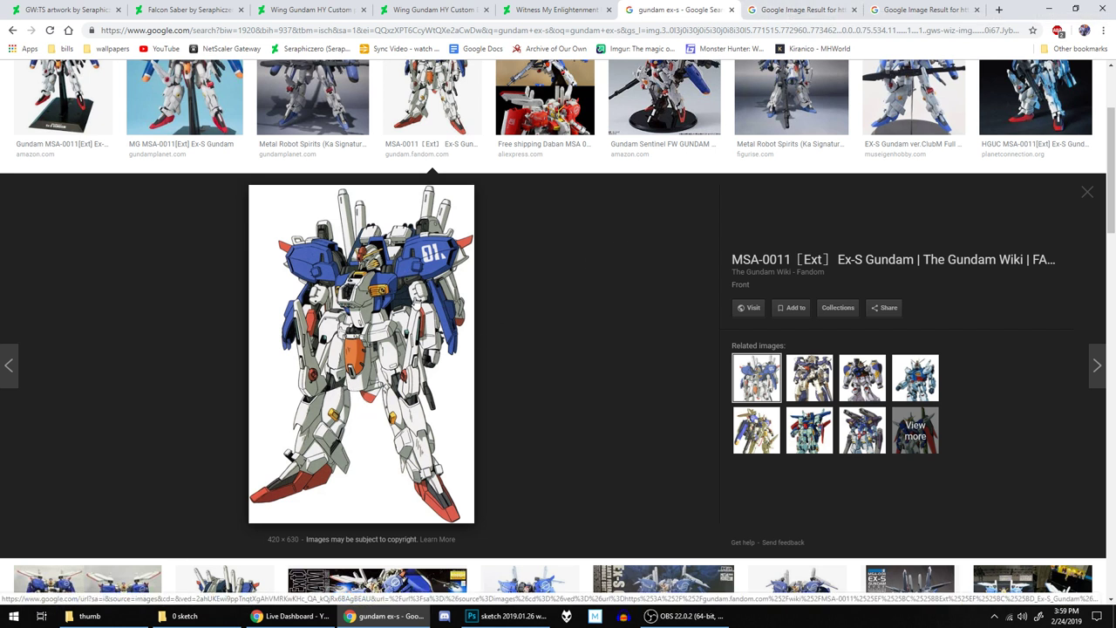
scroll(455, 340, "up", 1)
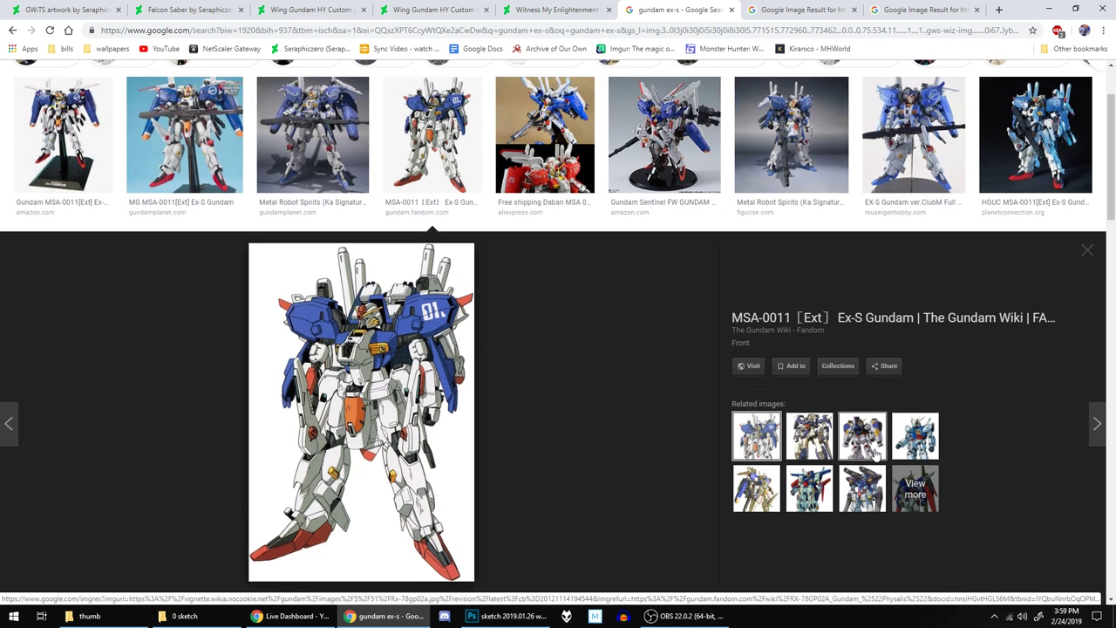
scroll(642, 424, "up", 2)
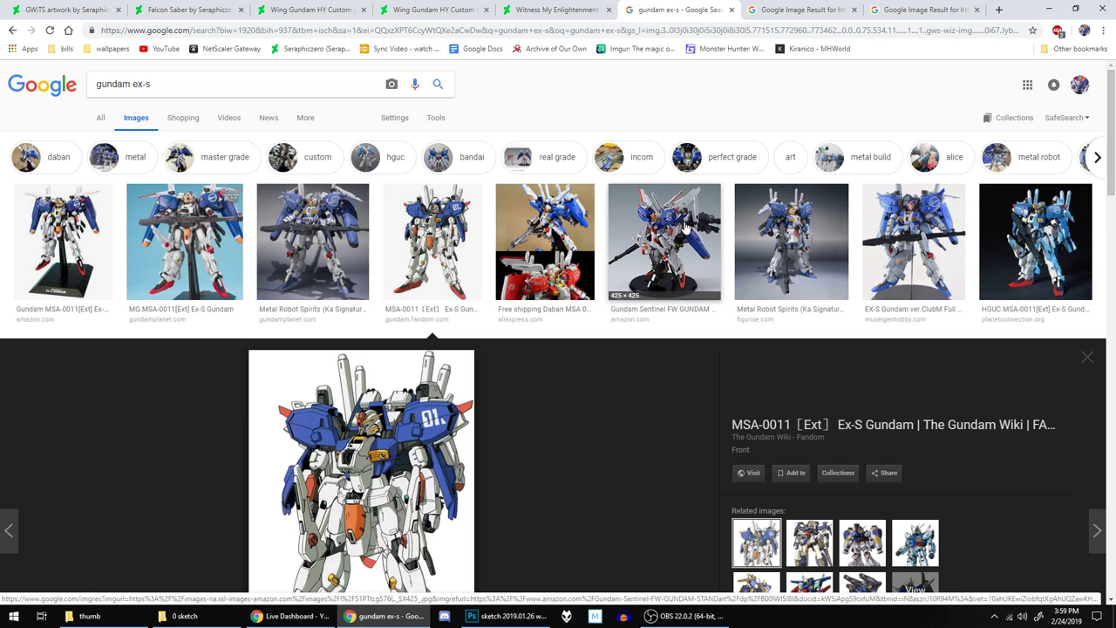
left_click(433, 117)
left_click(104, 139)
left_click(123, 177)
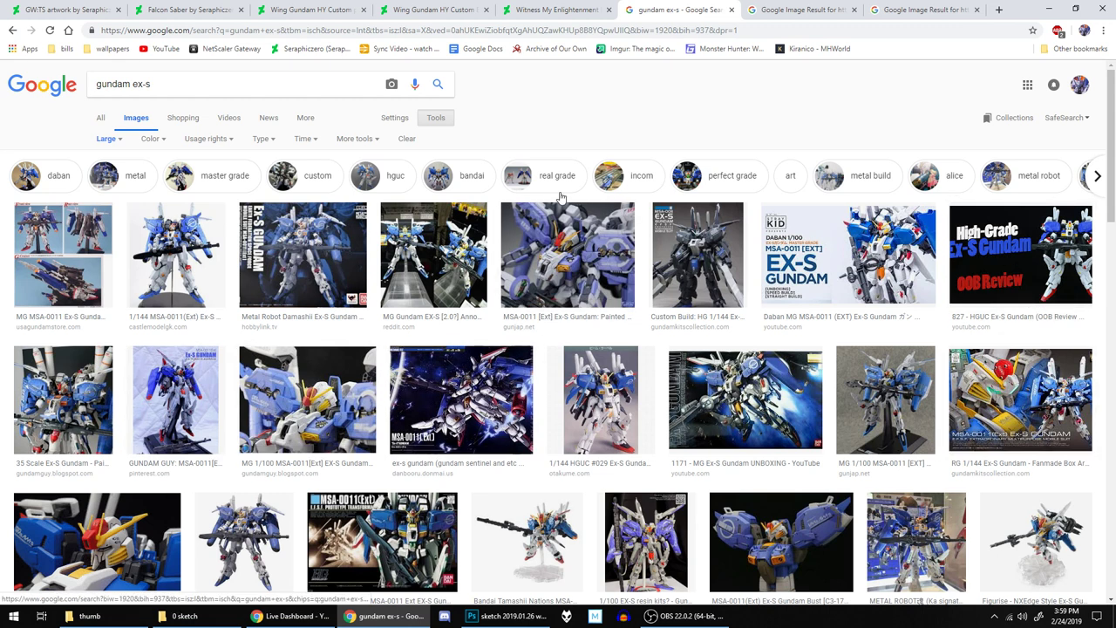
Step: Open the Danbooru ex-s gundam artwork in a separate tab, view it and close that tab
scroll(524, 323, "down", 2)
middle_click(486, 288)
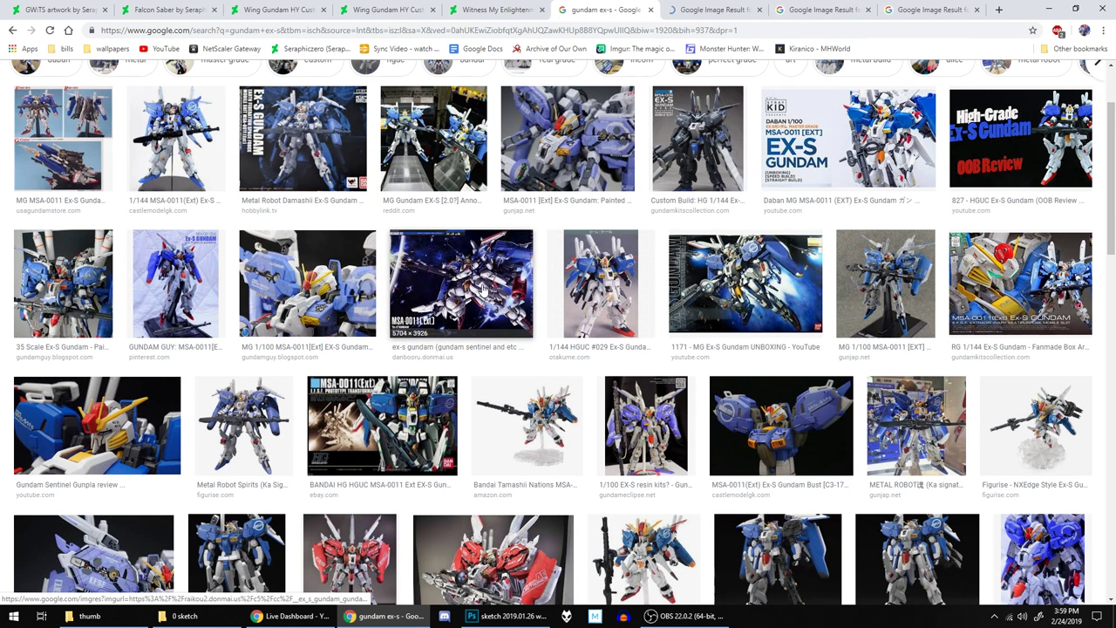
left_click(686, 7)
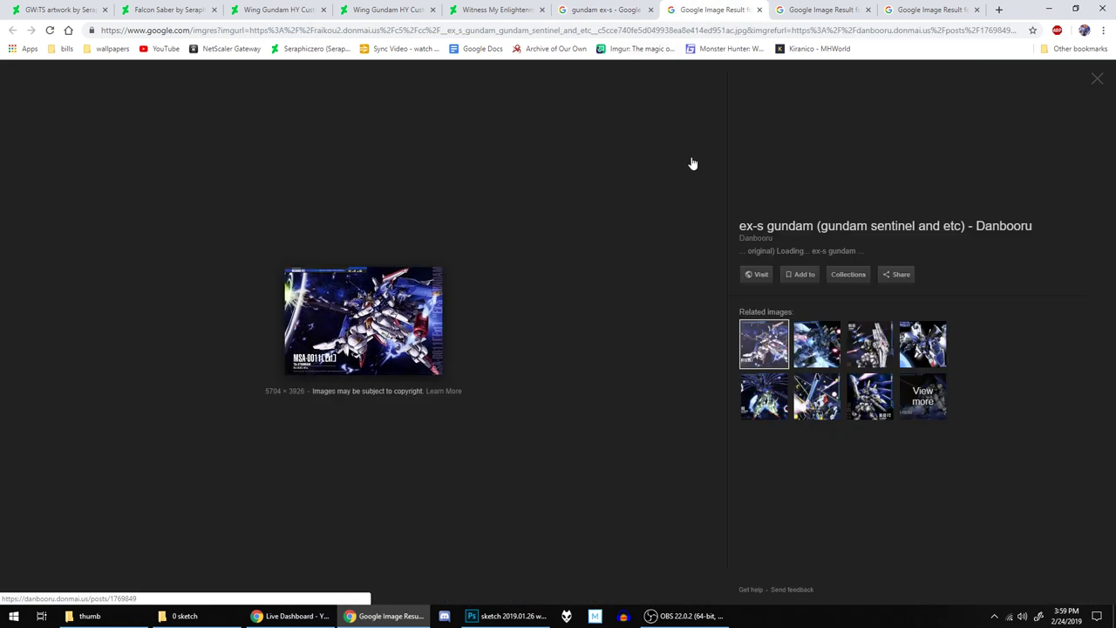
left_click(759, 9)
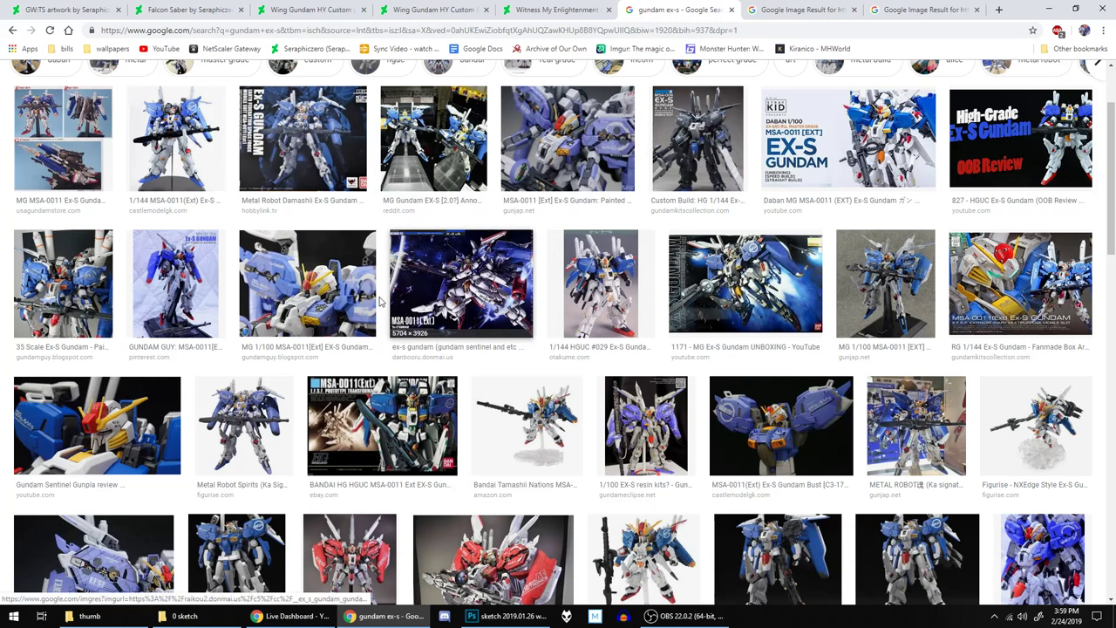
Step: Preview the BANDAI HG HGUC Ex-S box art and the MG Ex-S Gundam UNBOXING image among the results
scroll(300, 253, "down", 1)
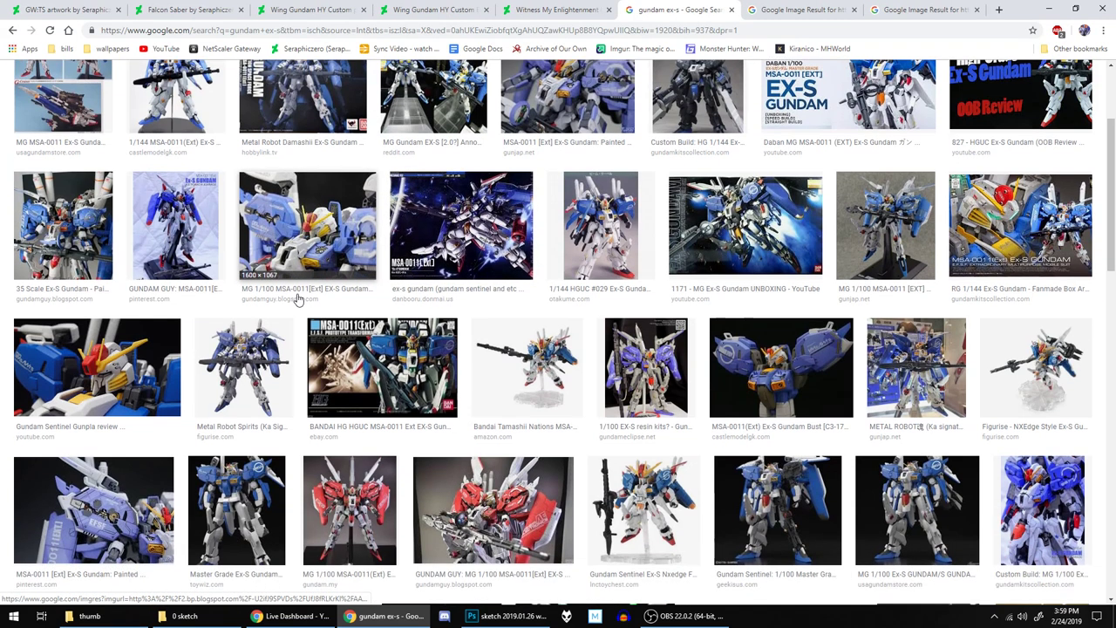
left_click(396, 375)
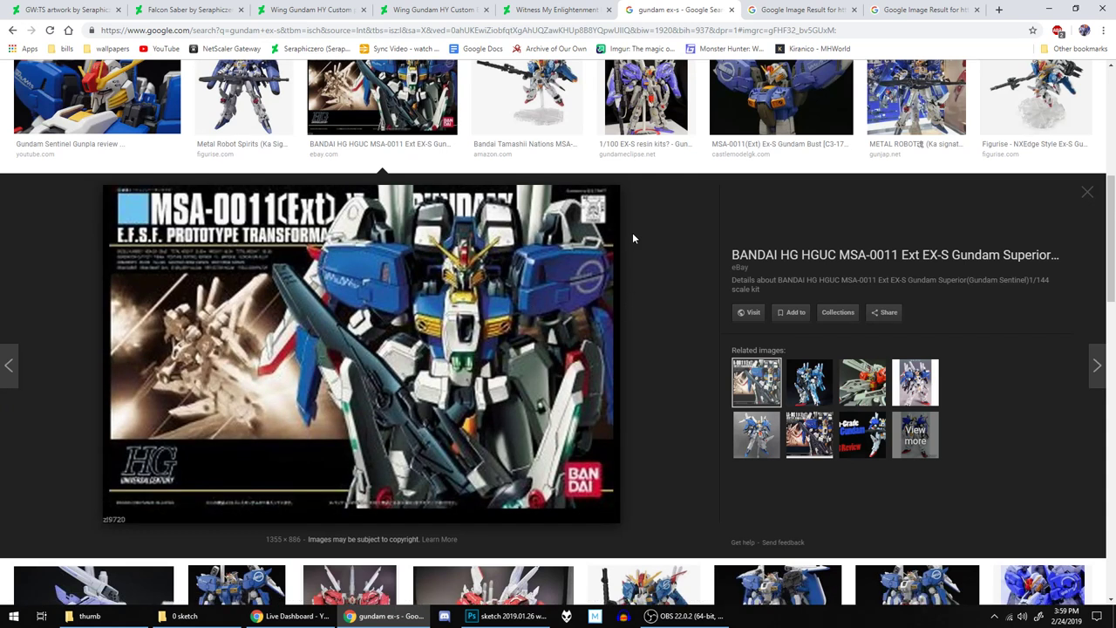
scroll(632, 232, "up", 5)
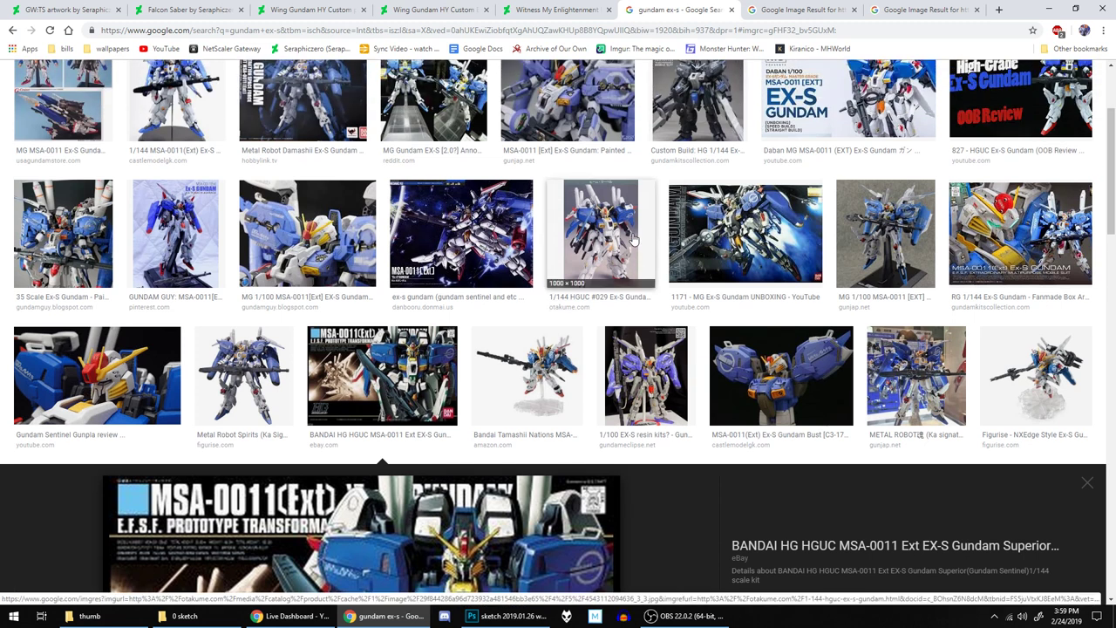
left_click(764, 220)
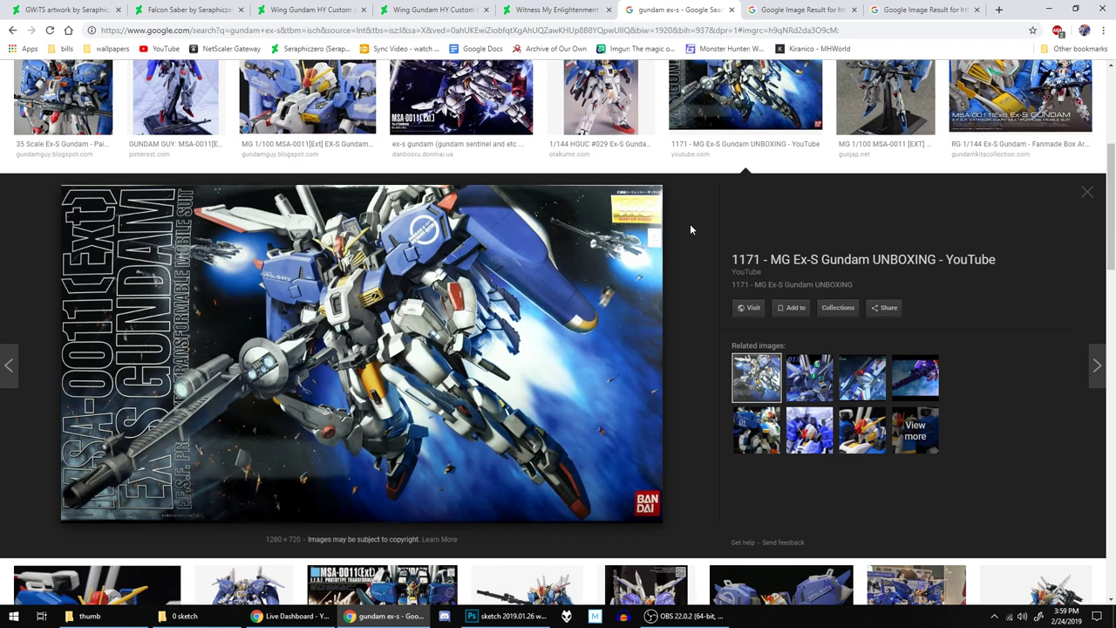
scroll(490, 241, "up", 3)
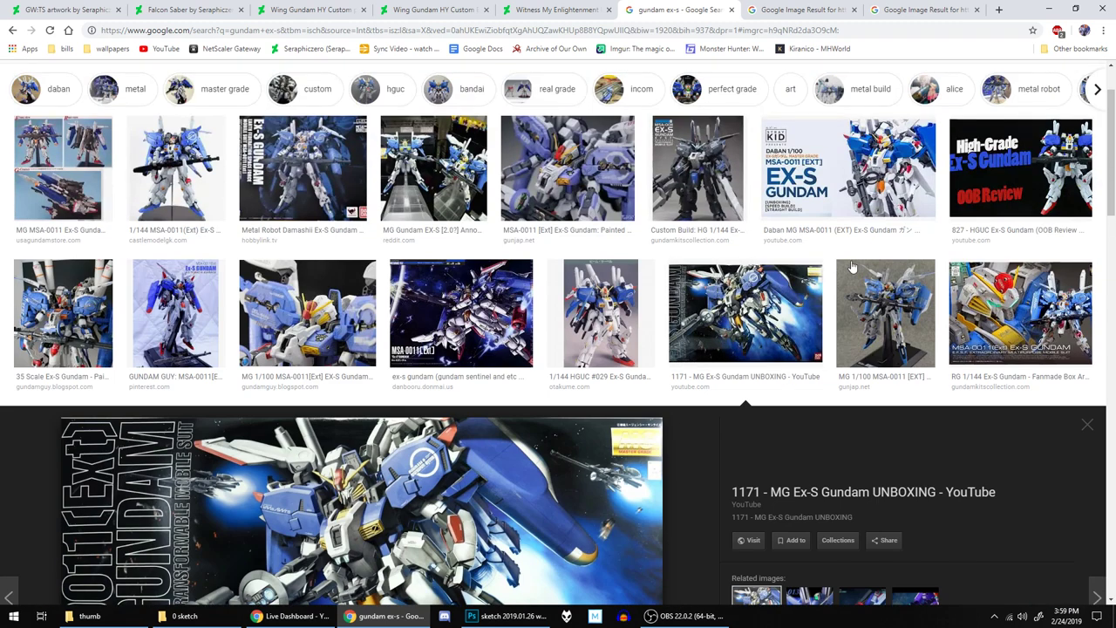
Step: Browse further through the large Ex-S Gundam image results for a clear leg reference
scroll(491, 240, "down", 10)
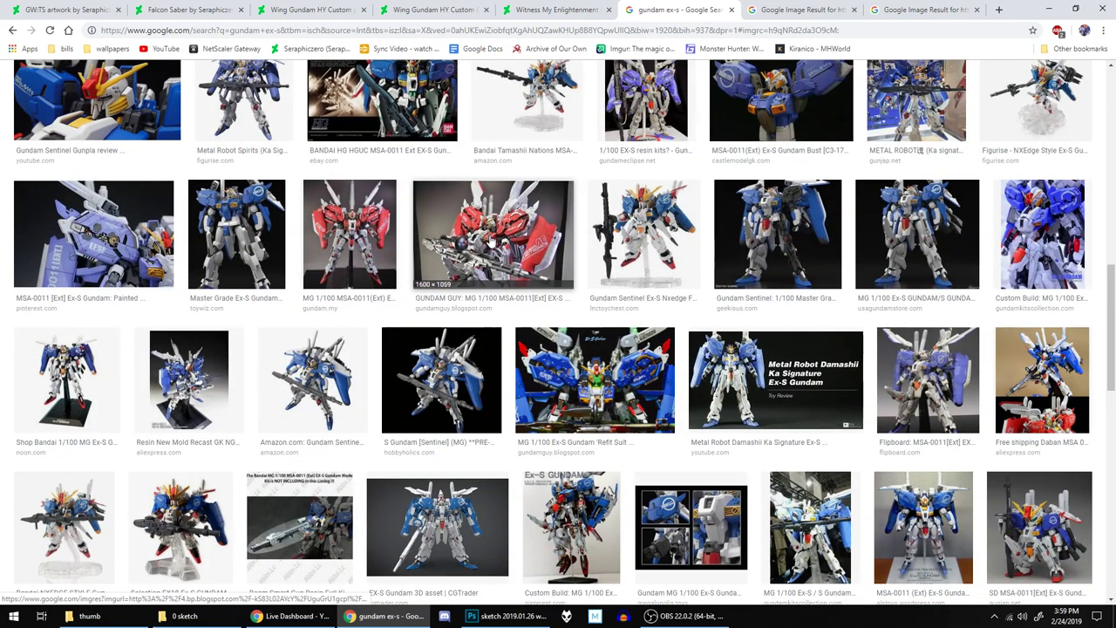
scroll(493, 241, "down", 3)
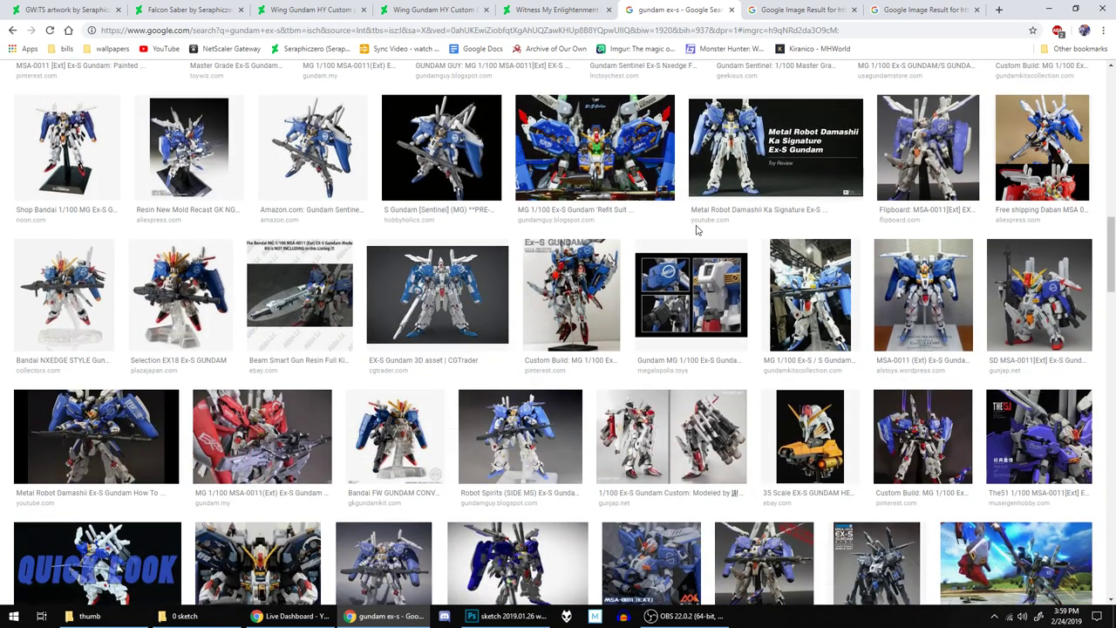
scroll(697, 229, "down", 3)
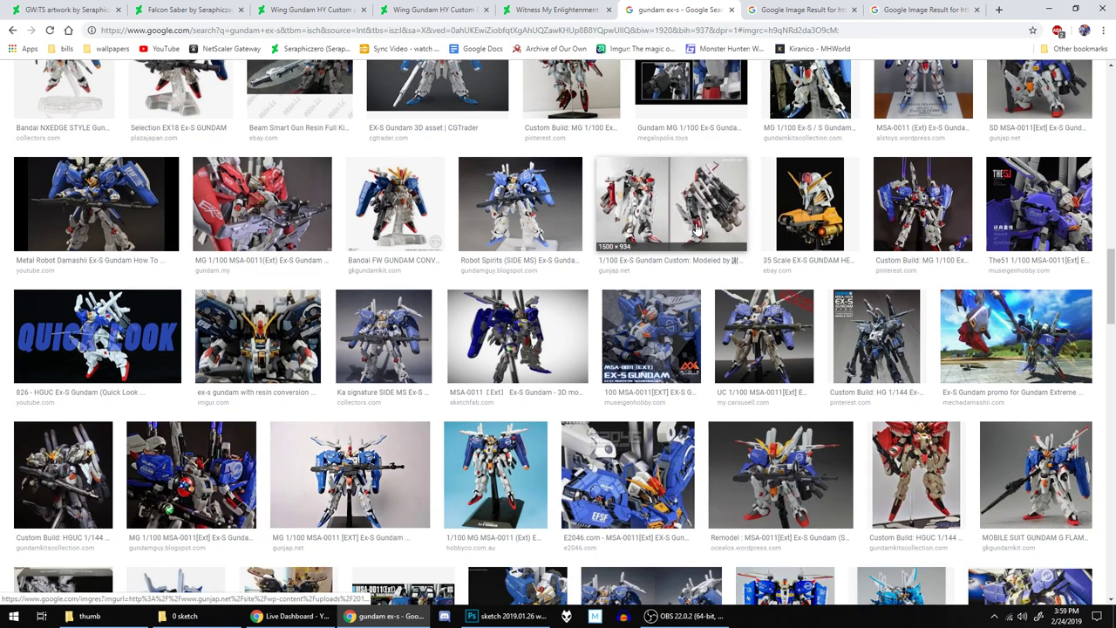
scroll(697, 230, "down", 3)
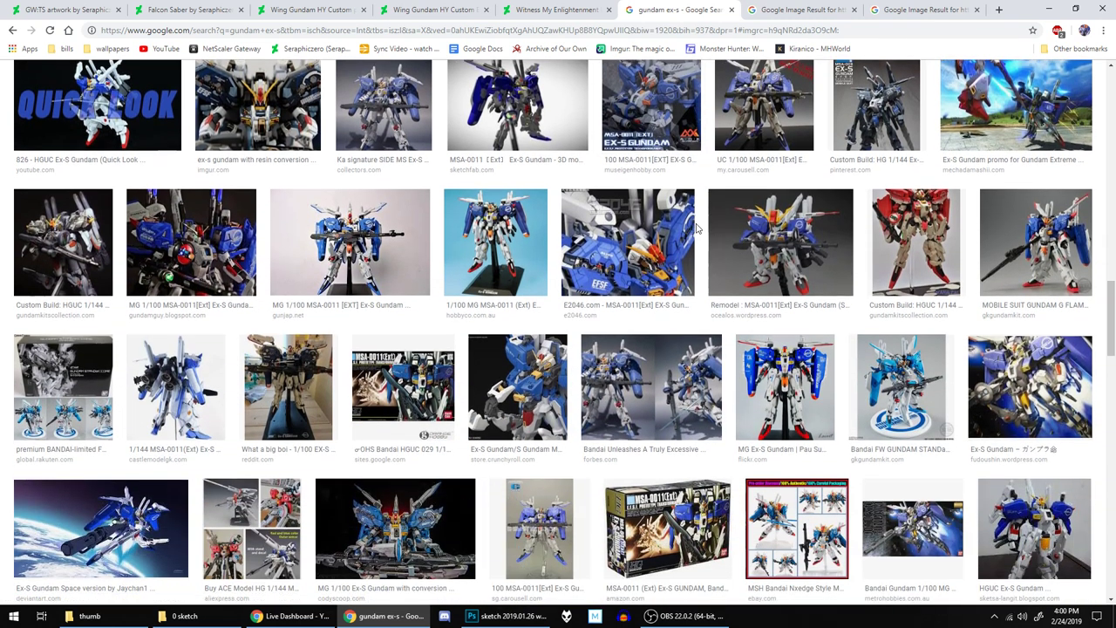
scroll(698, 230, "down", 3)
scroll(698, 229, "down", 2)
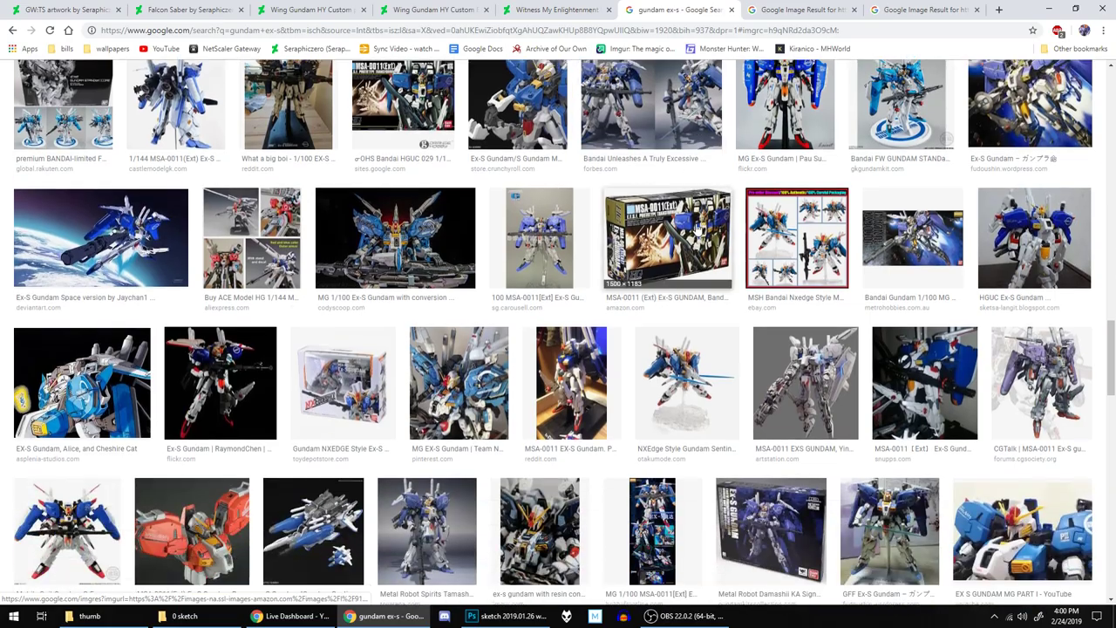
scroll(698, 229, "down", 4)
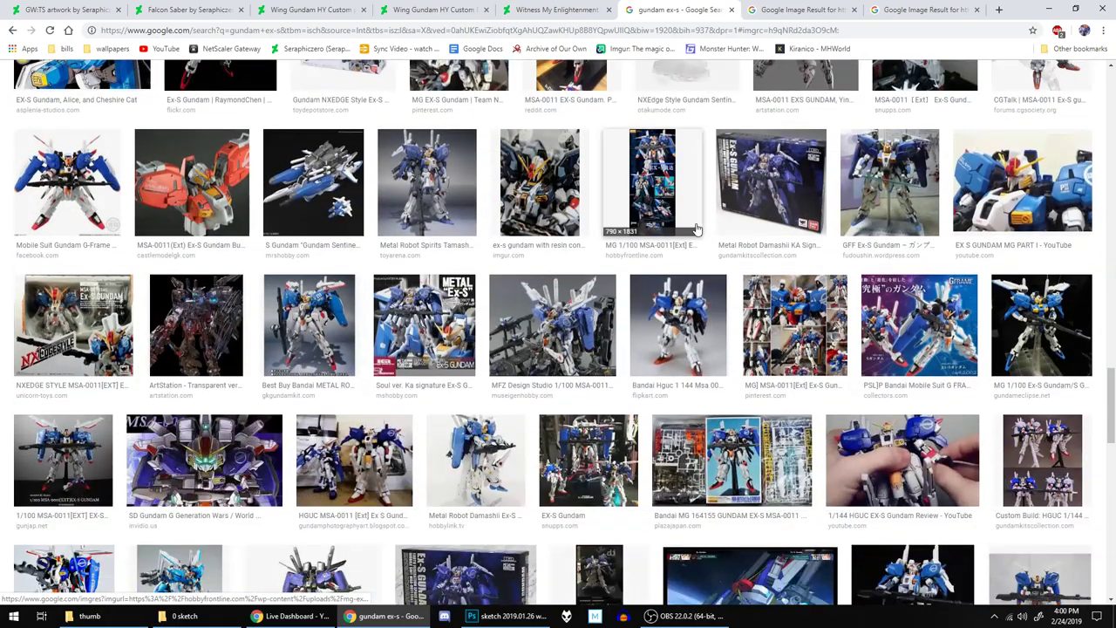
scroll(698, 230, "down", 4)
scroll(698, 230, "up", 10)
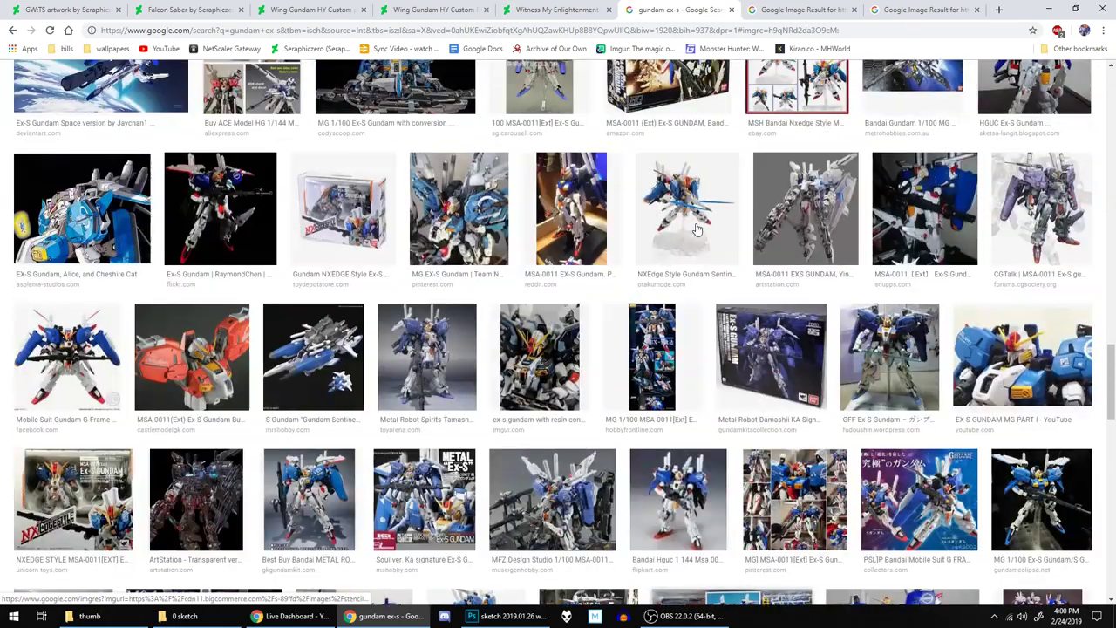
Step: Return to the unfiltered results and view the Gundam Wiki's MSA-0011[Ext] front artwork in its own tab
key("alt+Left")
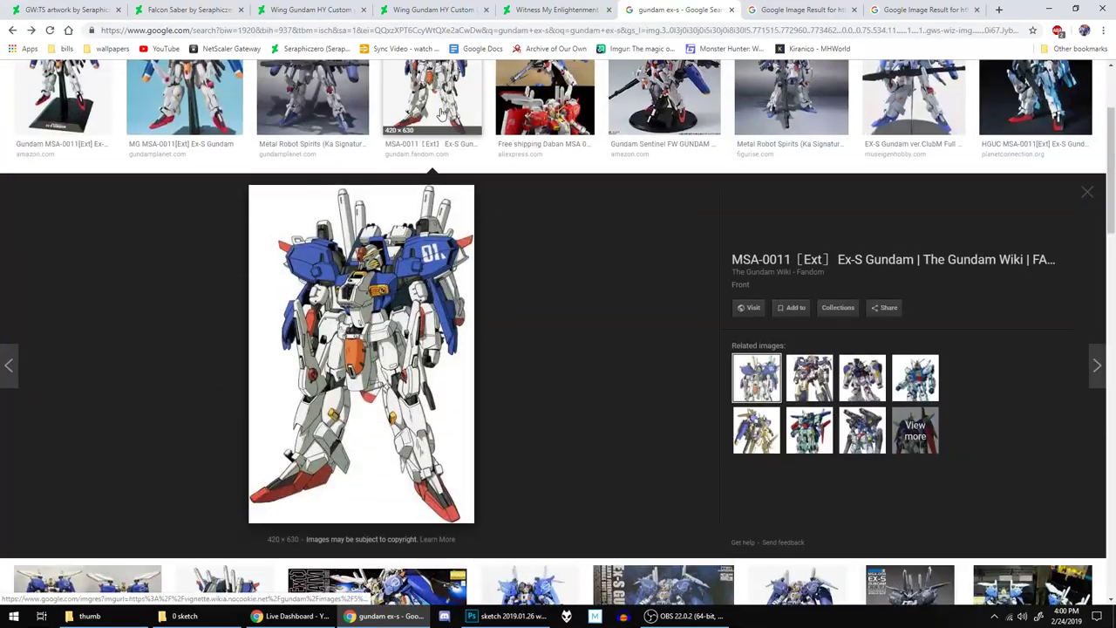
middle_click(439, 90)
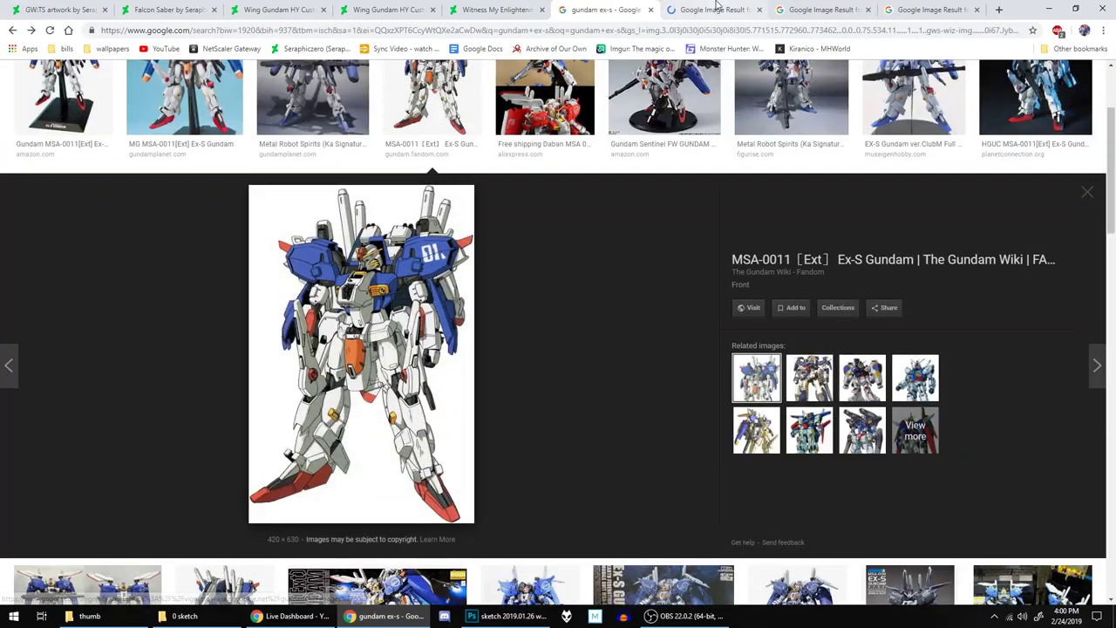
left_click(713, 9)
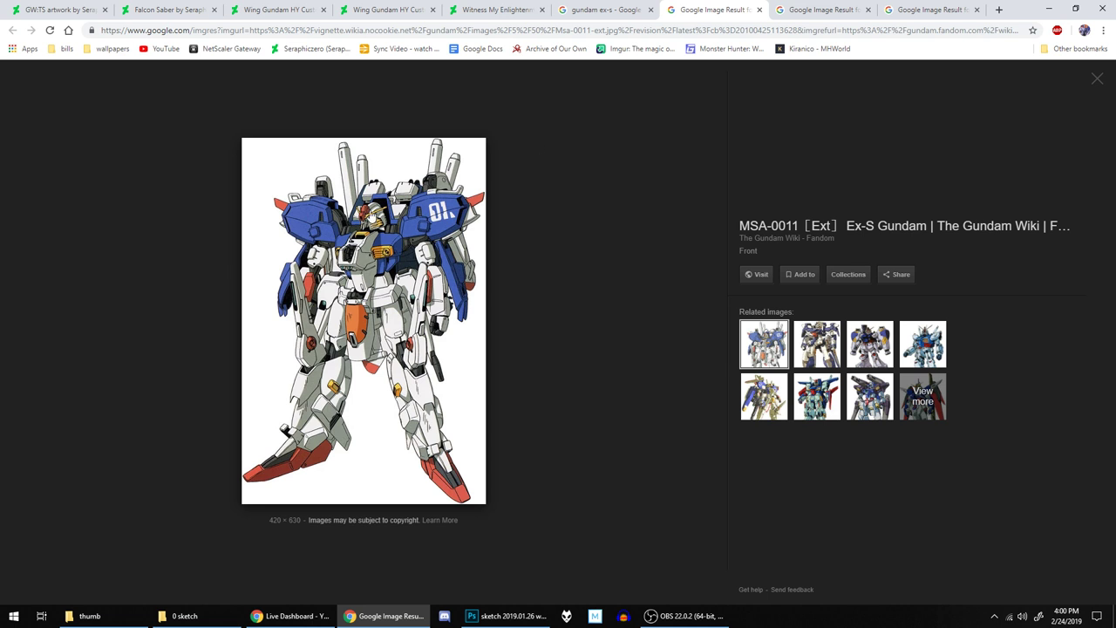
Step: Run a Google reverse image search on the Ex-S front artwork and list all its available sizes
right_click(352, 222)
left_click(410, 372)
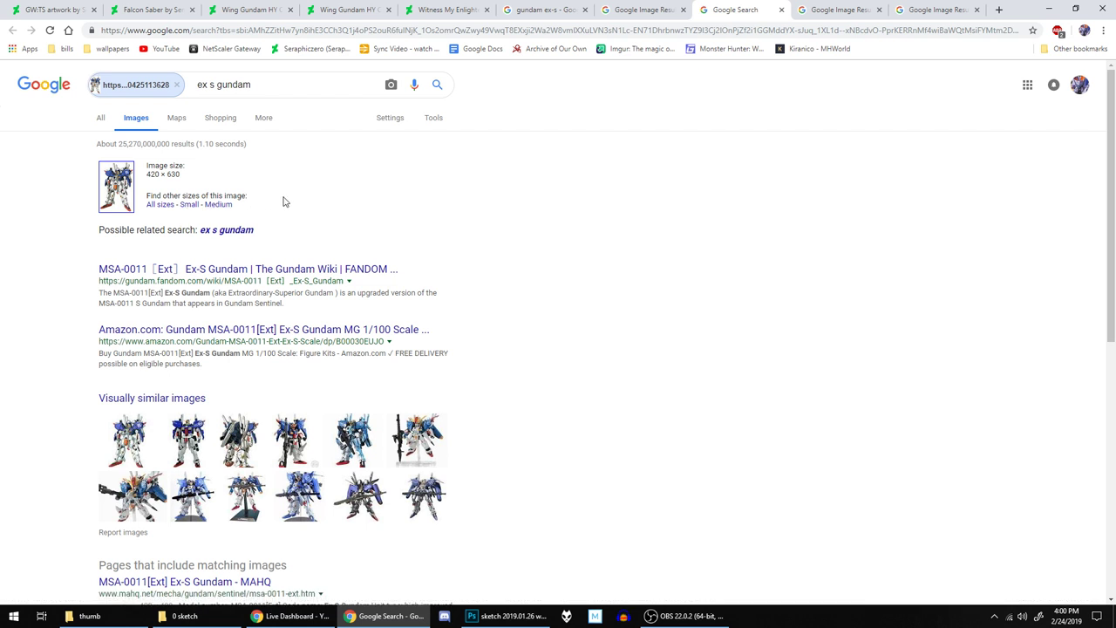
left_click(153, 211)
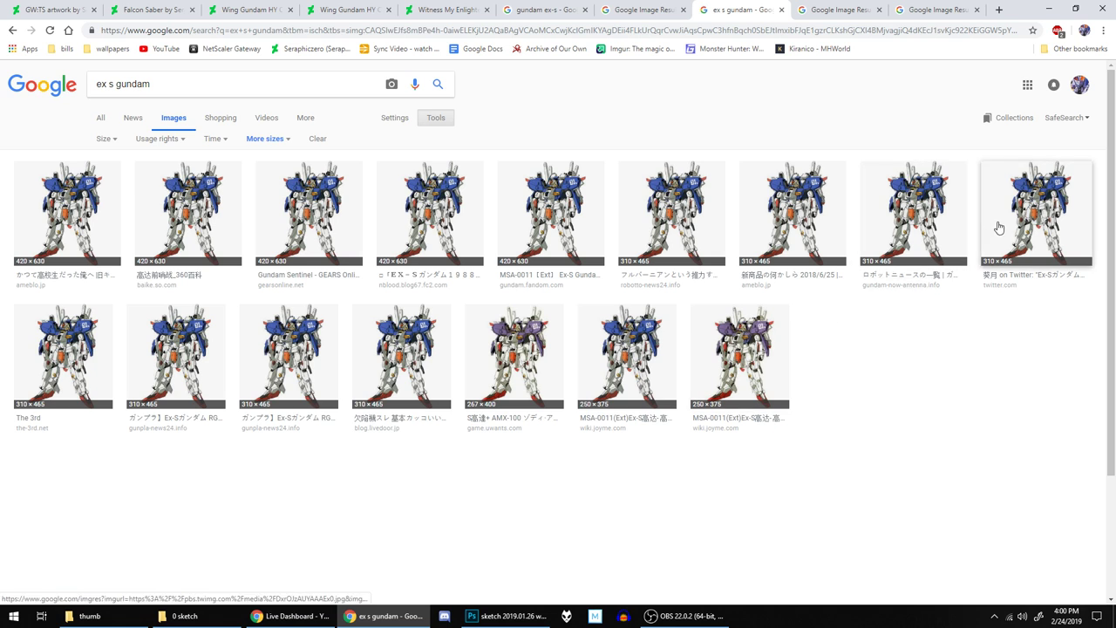
Step: Open the 420 × 630 ameblo.jp copy of the Ex-S artwork in its own tab and close the size list and Gundam Wiki tabs
middle_click(70, 205)
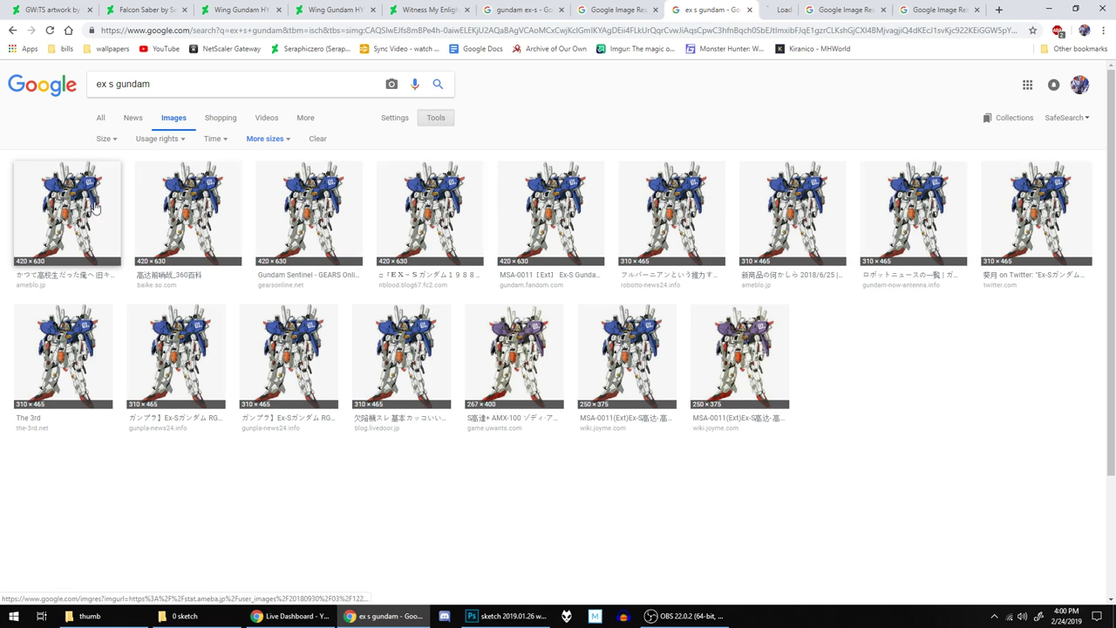
left_click(710, 10)
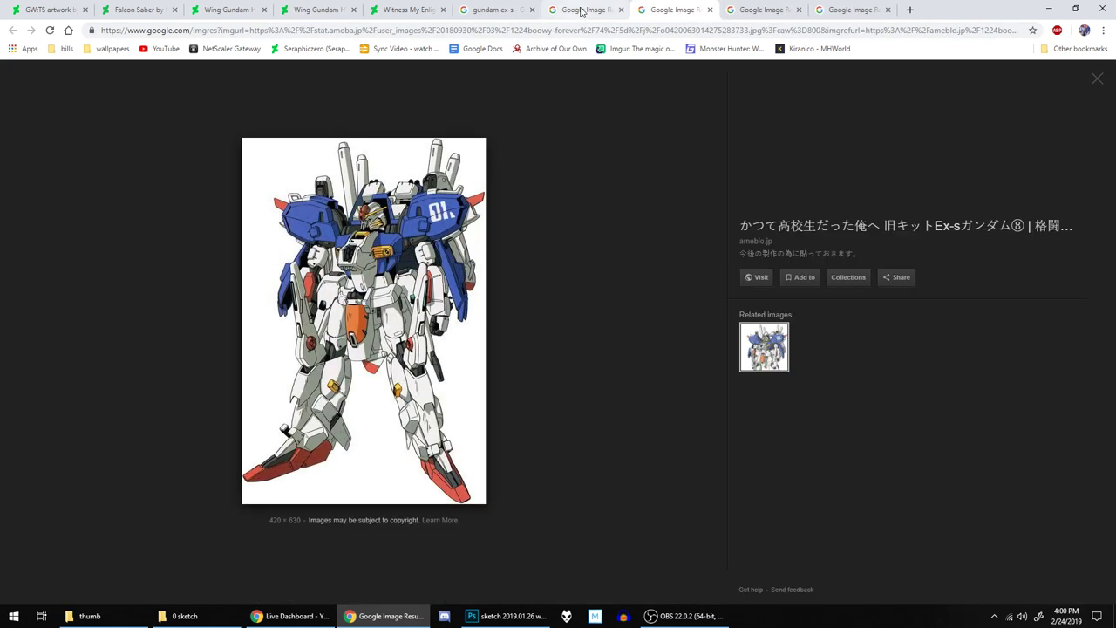
left_click(622, 11)
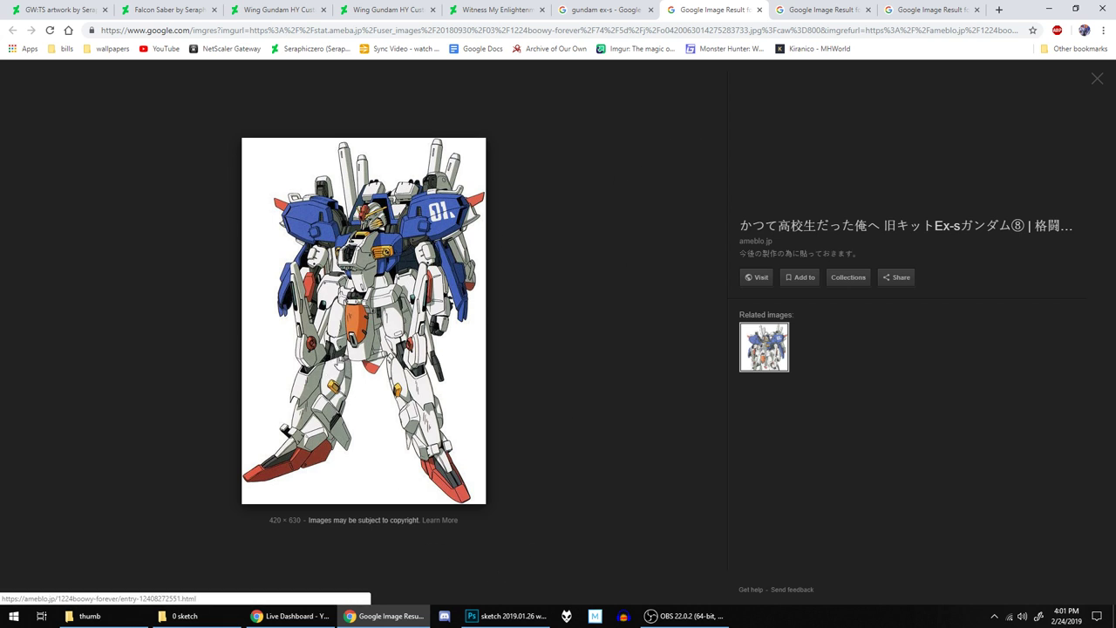
Step: Examine the leg and ankle armor in the Wing Gundam Zero Custom line art and the model photo
left_click(791, 8)
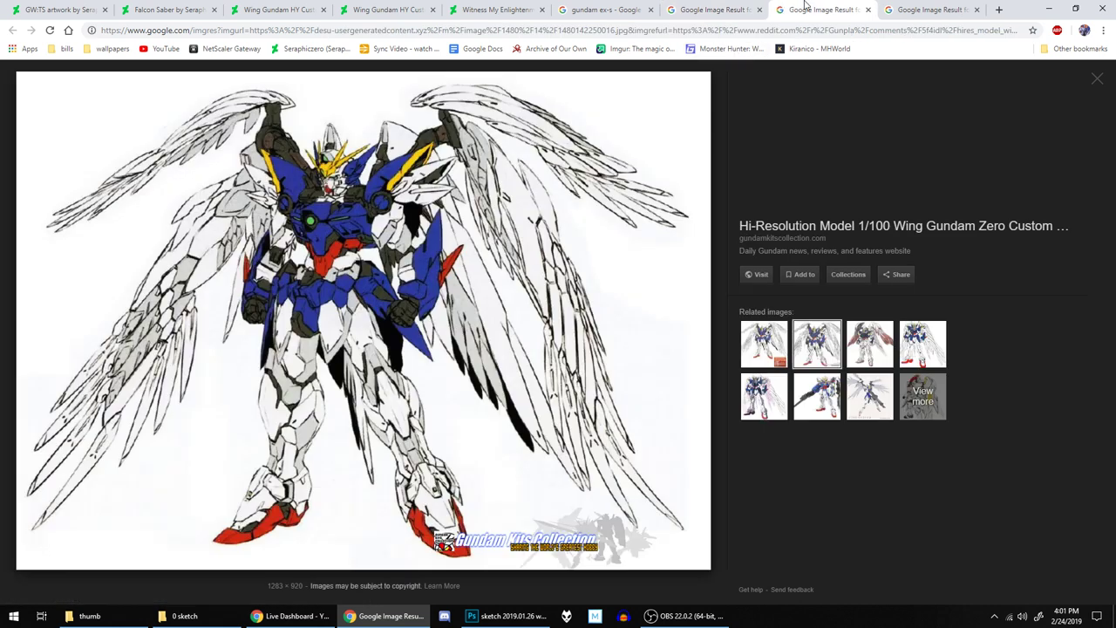
left_click(882, 7)
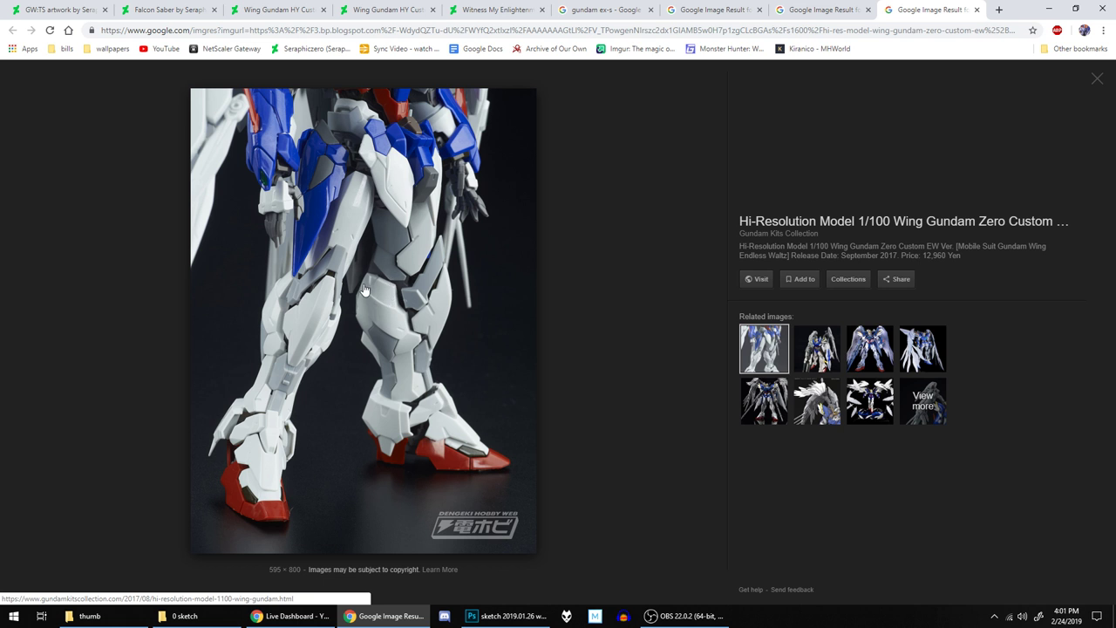
Step: Switch back to the Photoshop sketch of the Gundam figure
left_click(502, 617)
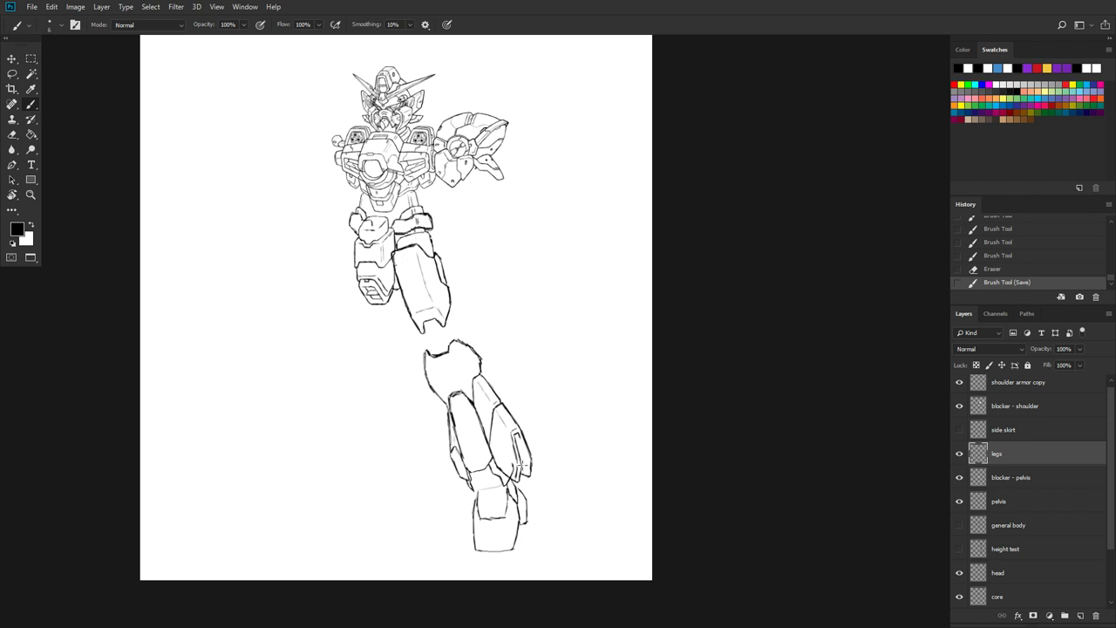
scroll(498, 297, "up", 2)
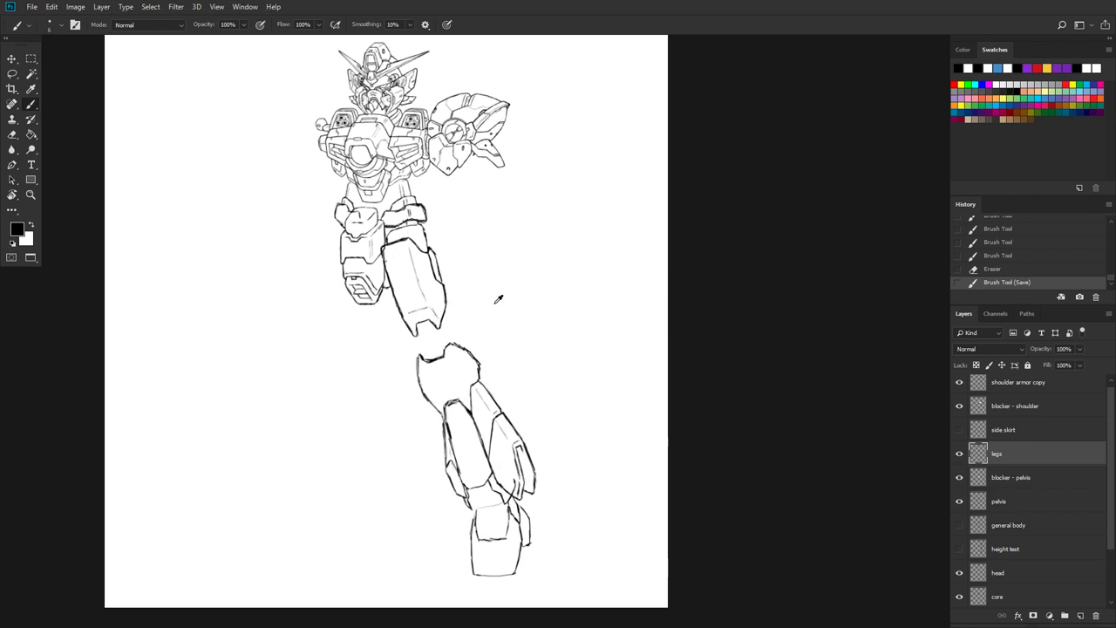
scroll(498, 299, "up", 1)
mouse_move(498, 296)
left_mouse_down()
mouse_move(514, 259)
mouse_move(575, 202)
mouse_move(548, 219)
mouse_move(544, 267)
left_mouse_up()
scroll(543, 268, "up", 1)
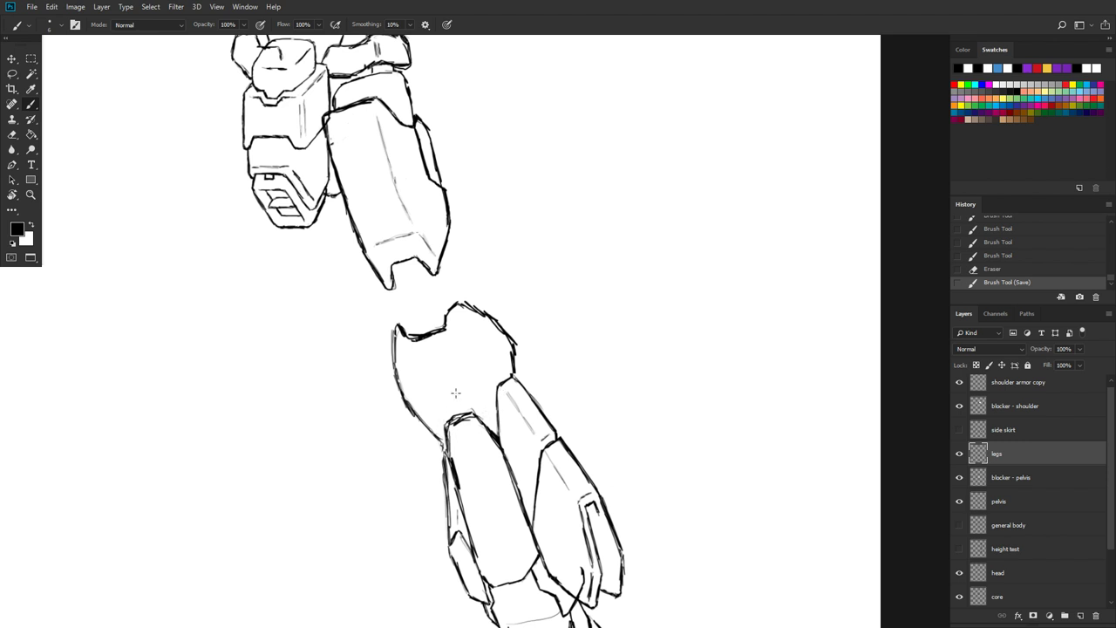
Step: Sketch an inner knee plate on the legs layer, with a small block where it meets the shin
mouse_move(442, 424)
left_mouse_down()
mouse_move(459, 446)
mouse_move(455, 436)
mouse_move(478, 442)
left_mouse_up()
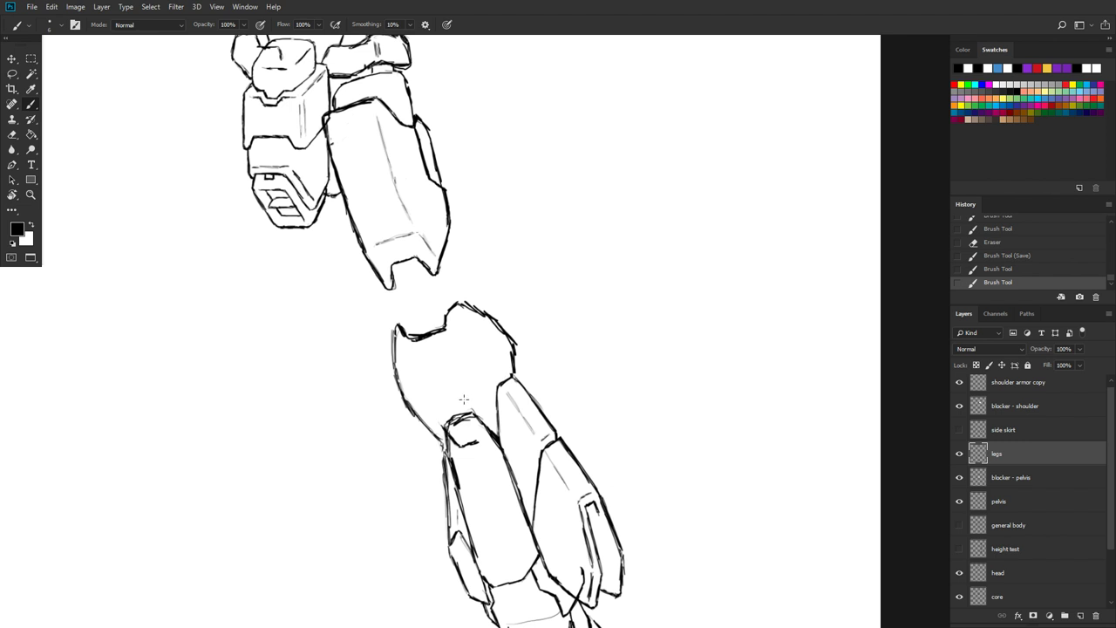
left_click(478, 441)
mouse_move(475, 411)
left_mouse_down()
mouse_move(480, 443)
mouse_move(469, 383)
mouse_move(472, 408)
mouse_move(436, 415)
mouse_move(424, 394)
mouse_move(446, 427)
left_mouse_up()
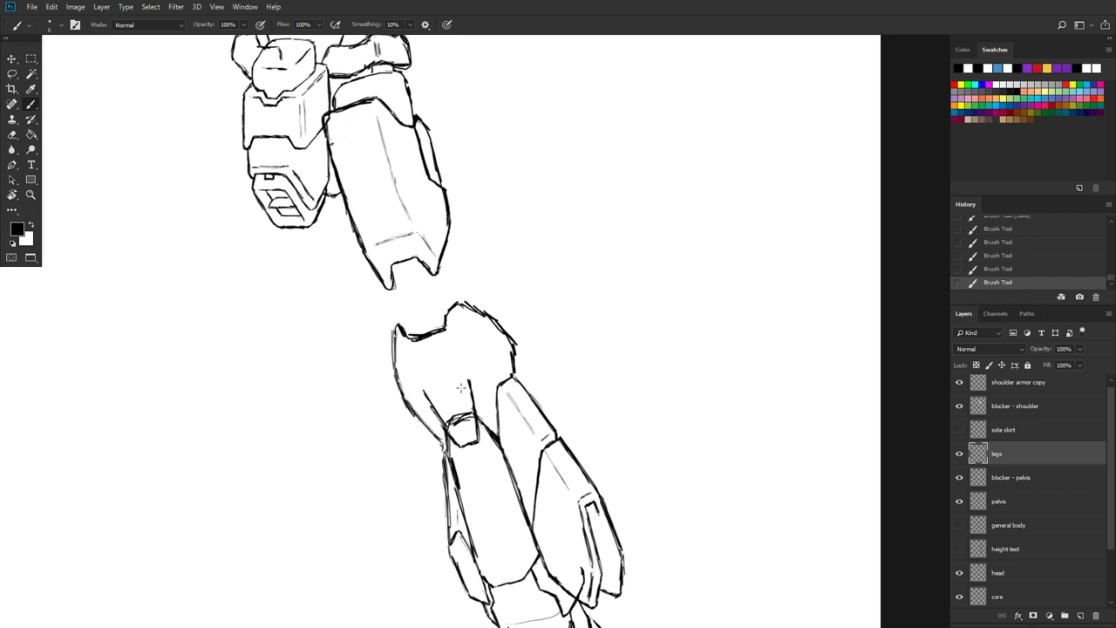
left_click_drag(471, 391, 469, 380)
mouse_move(469, 376)
left_mouse_down()
mouse_move(481, 352)
mouse_move(472, 369)
left_mouse_up()
mouse_move(476, 330)
left_mouse_down()
mouse_move(472, 318)
mouse_move(480, 349)
mouse_move(454, 305)
left_mouse_up()
mouse_move(390, 348)
left_mouse_down()
mouse_move(396, 371)
mouse_move(399, 316)
left_mouse_up()
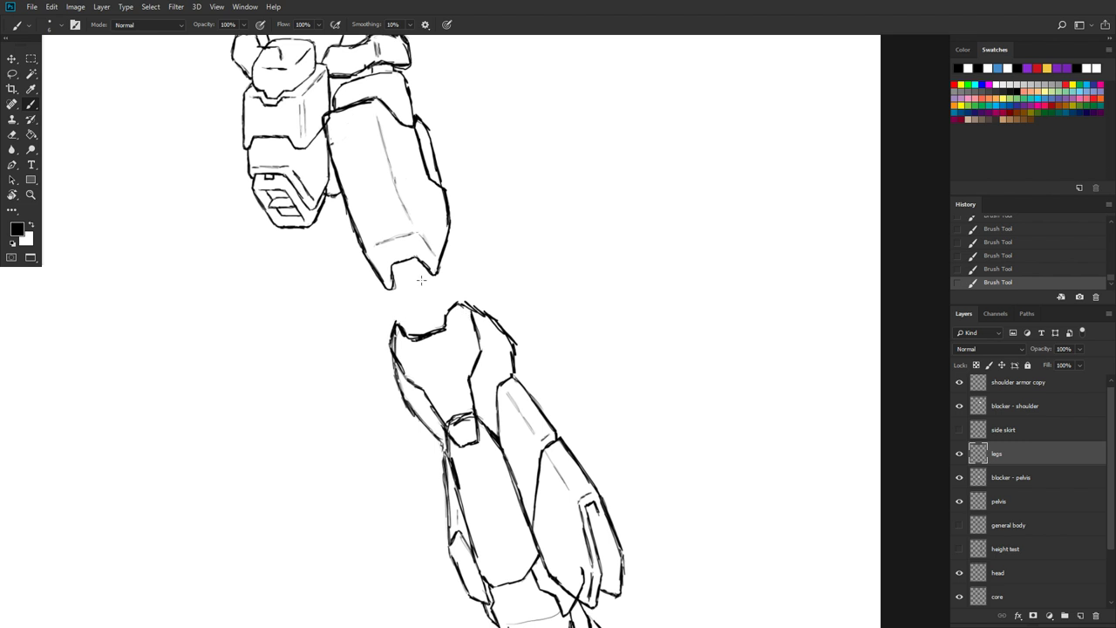
Step: Outline a connecting knee joint between the thigh's lower notch and the upper rim of the knee armor
left_click_drag(471, 301, 447, 290)
mouse_move(448, 297)
left_mouse_down()
mouse_move(429, 265)
mouse_move(440, 288)
left_mouse_up()
left_click_drag(384, 262, 398, 326)
left_click_drag(389, 279, 385, 259)
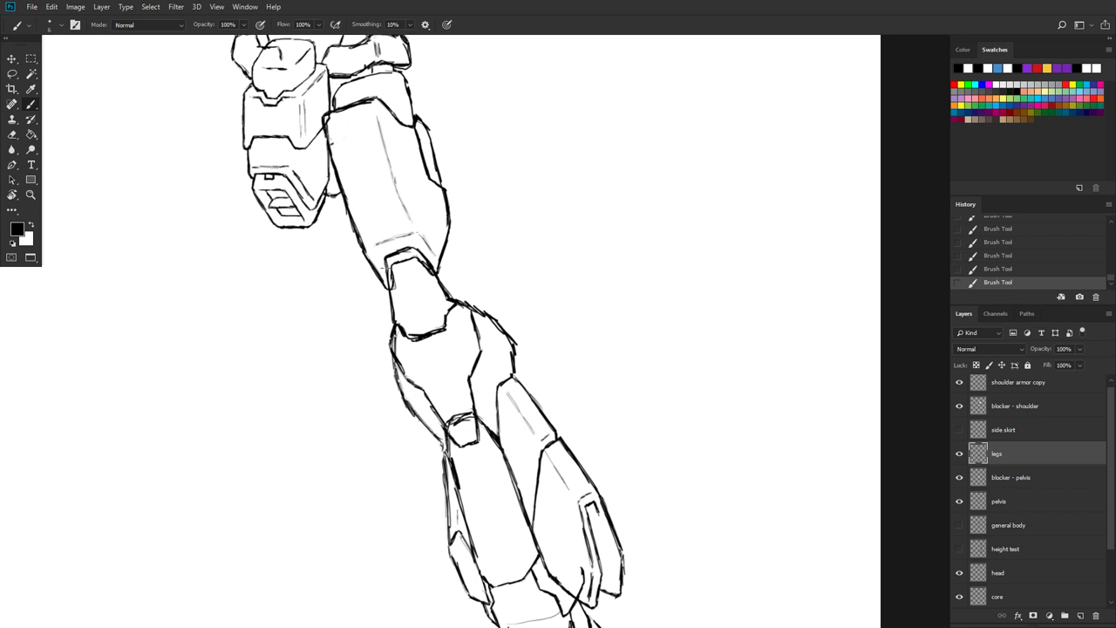
Step: Thicken the thigh's notch edge and add ridge lines down the knee joint and knee plate
left_click_drag(383, 255, 417, 248)
left_click_drag(375, 243, 403, 233)
left_click_drag(414, 254, 438, 335)
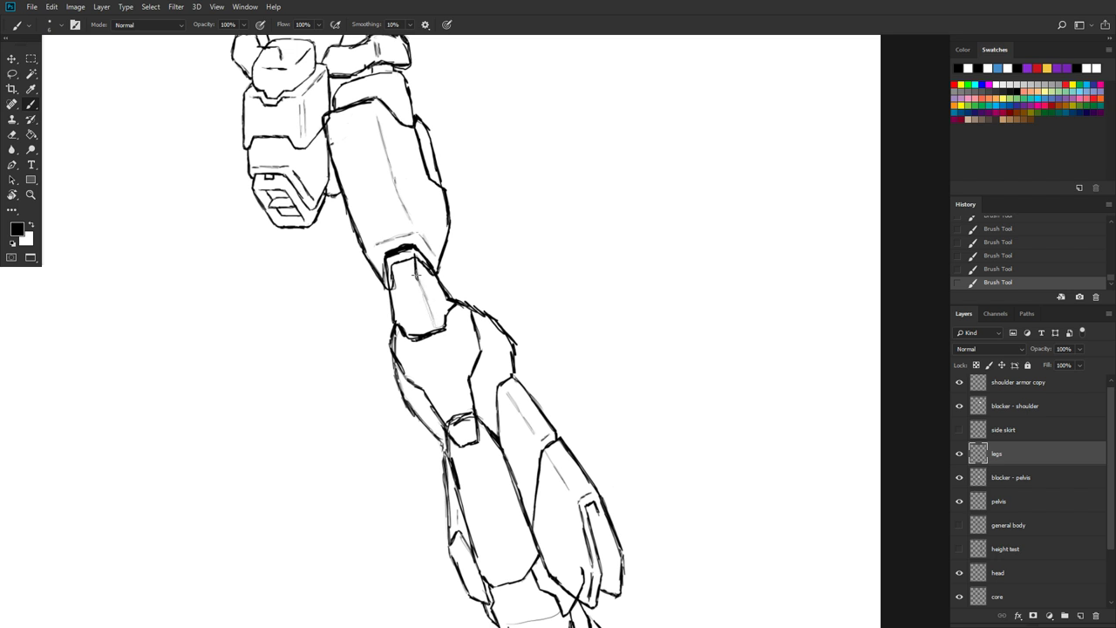
left_click_drag(417, 286, 439, 347)
mouse_move(427, 318)
left_mouse_down()
mouse_move(417, 280)
mouse_move(471, 430)
left_mouse_up()
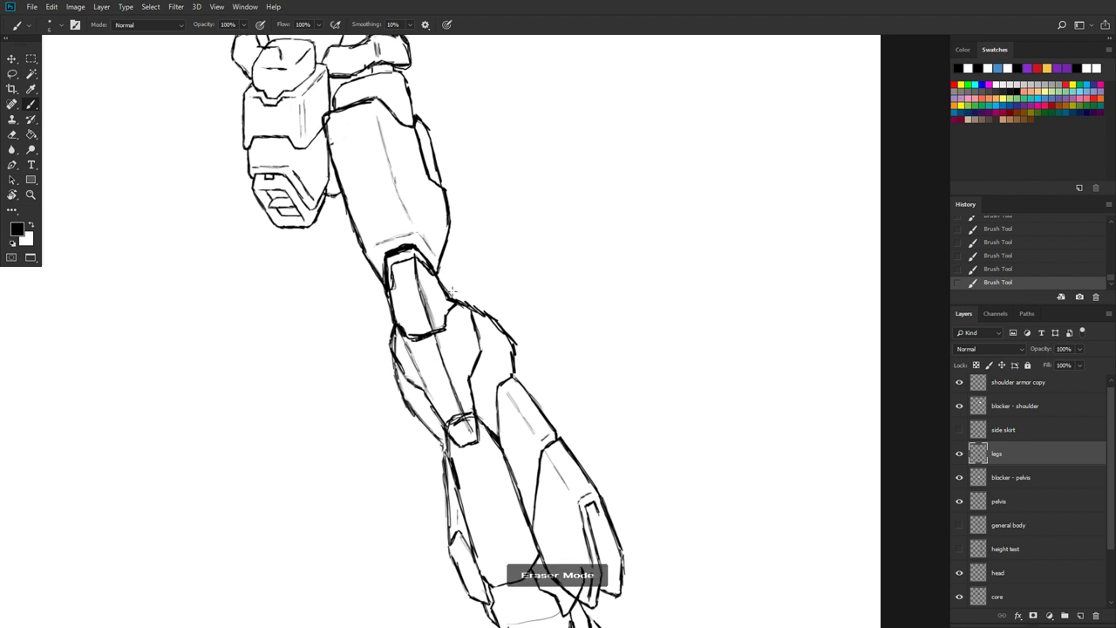
Step: Erase the knee joint outline and ridge lines from the gap between the thigh and the knee armor
key("e")
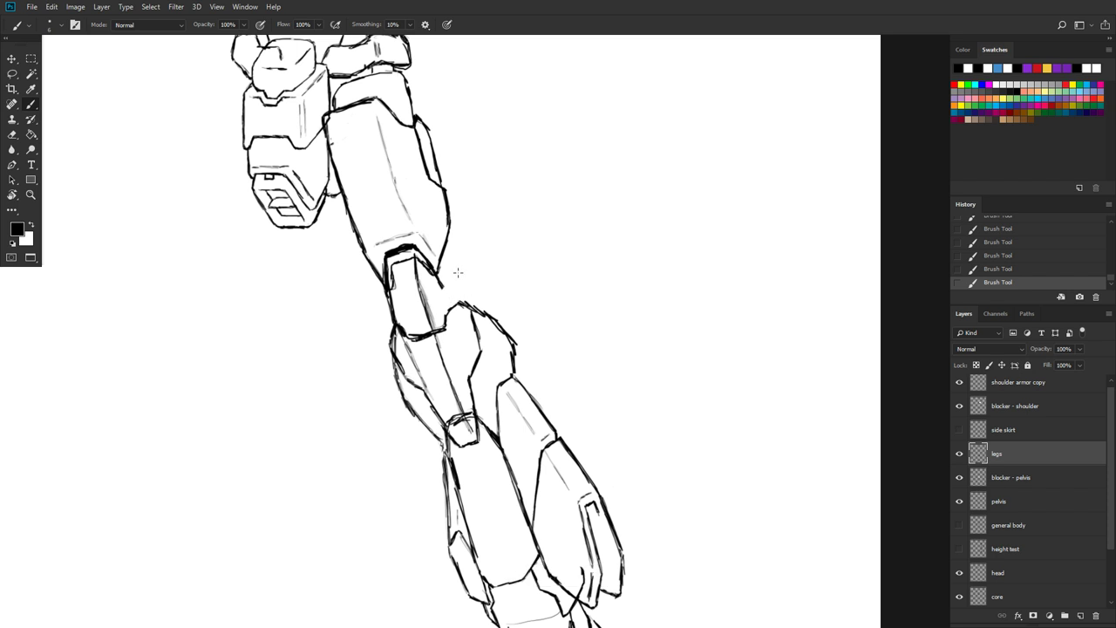
left_click_drag(445, 287, 435, 277)
left_click_drag(393, 320, 386, 295)
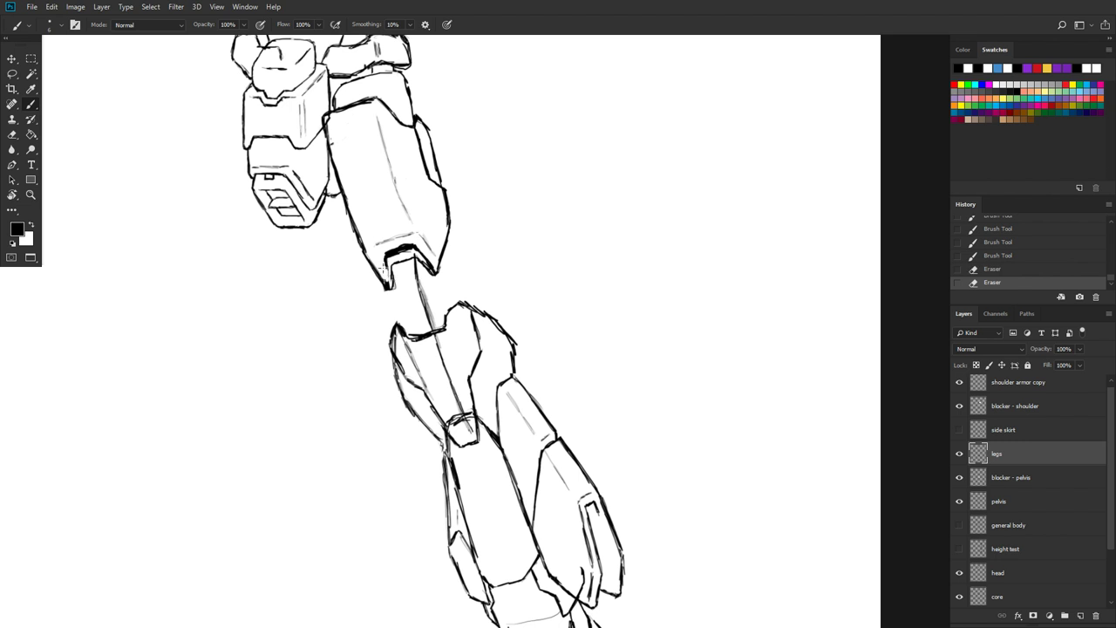
mouse_move(390, 251)
left_mouse_down()
mouse_move(418, 239)
mouse_move(427, 259)
mouse_move(415, 267)
mouse_move(440, 328)
left_mouse_up()
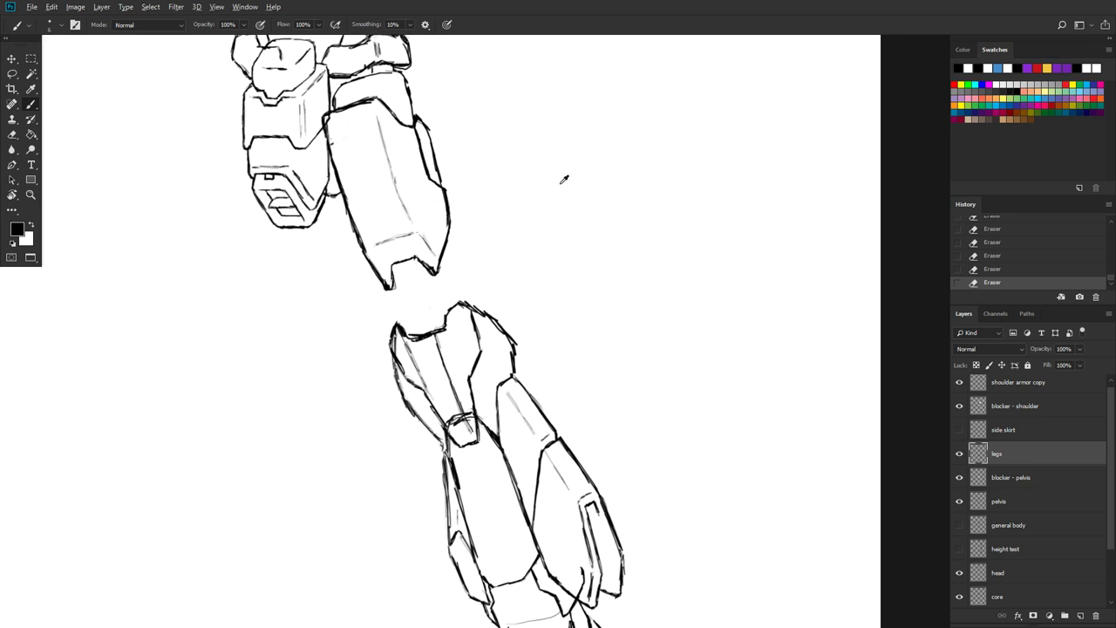
Step: Examine the handwritten start-date note and the overall proportions of the full figure
scroll(564, 179, "down", 3)
scroll(533, 269, "down", 2)
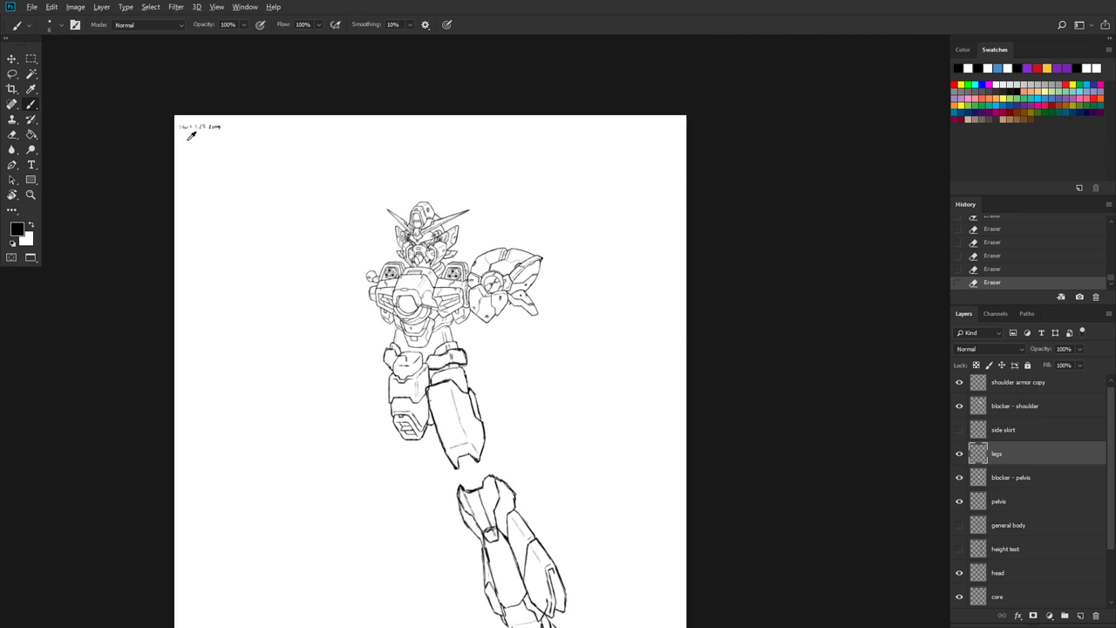
scroll(191, 135, "up", 5)
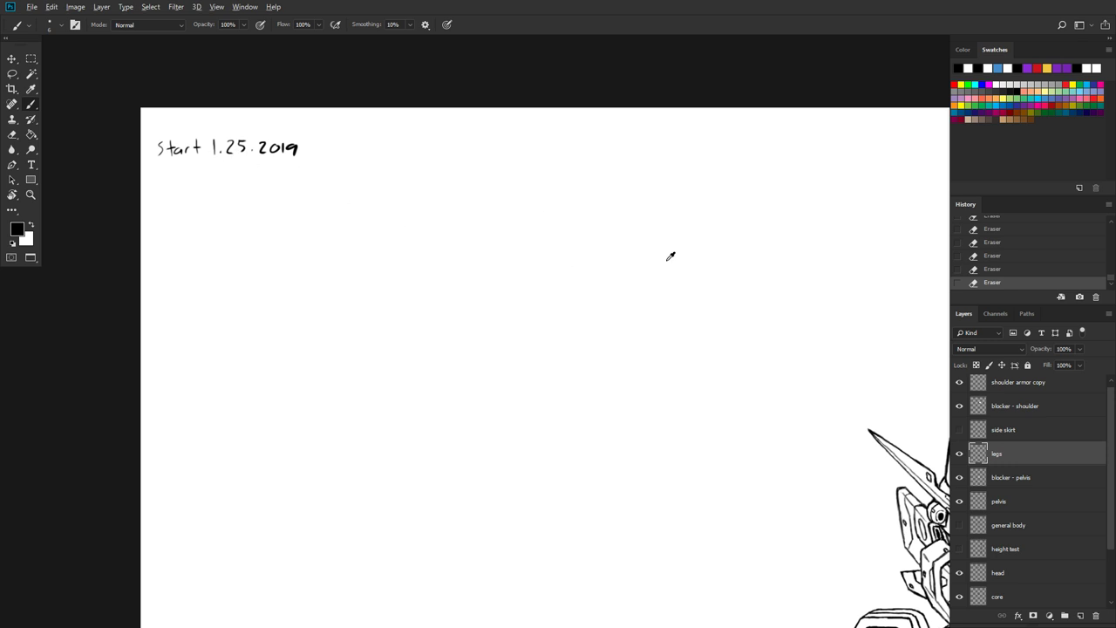
scroll(668, 254, "down", 2)
scroll(697, 317, "up", 1)
left_click_drag(697, 317, 372, 76)
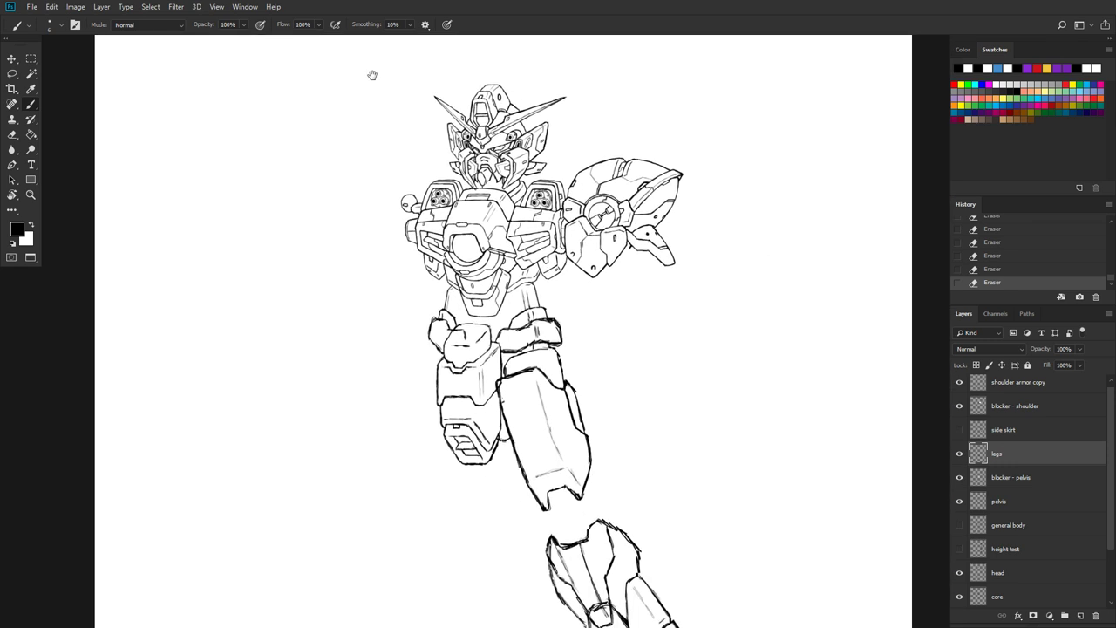
scroll(602, 215, "down", 1)
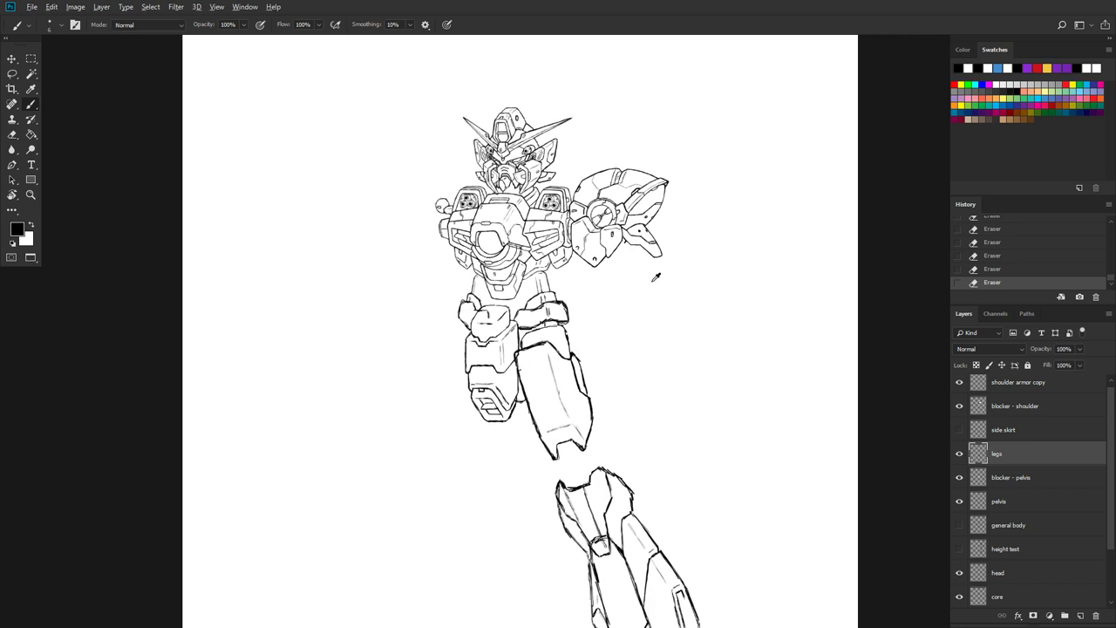
left_click_drag(655, 287, 578, 239)
scroll(616, 293, "down", 3)
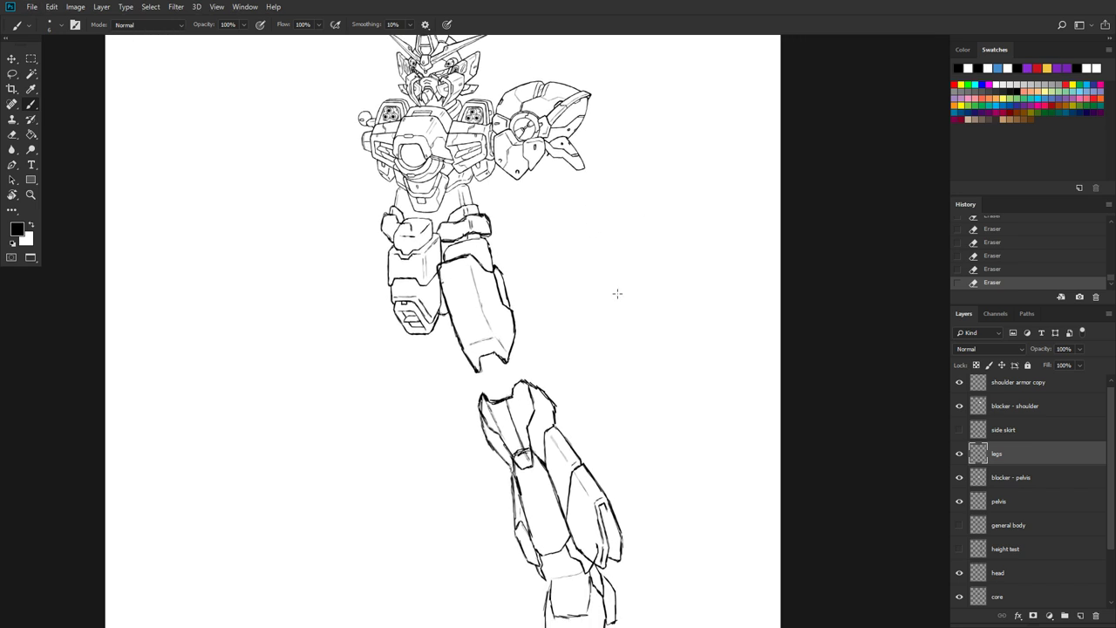
scroll(598, 258, "down", 1)
scroll(598, 257, "up", 1)
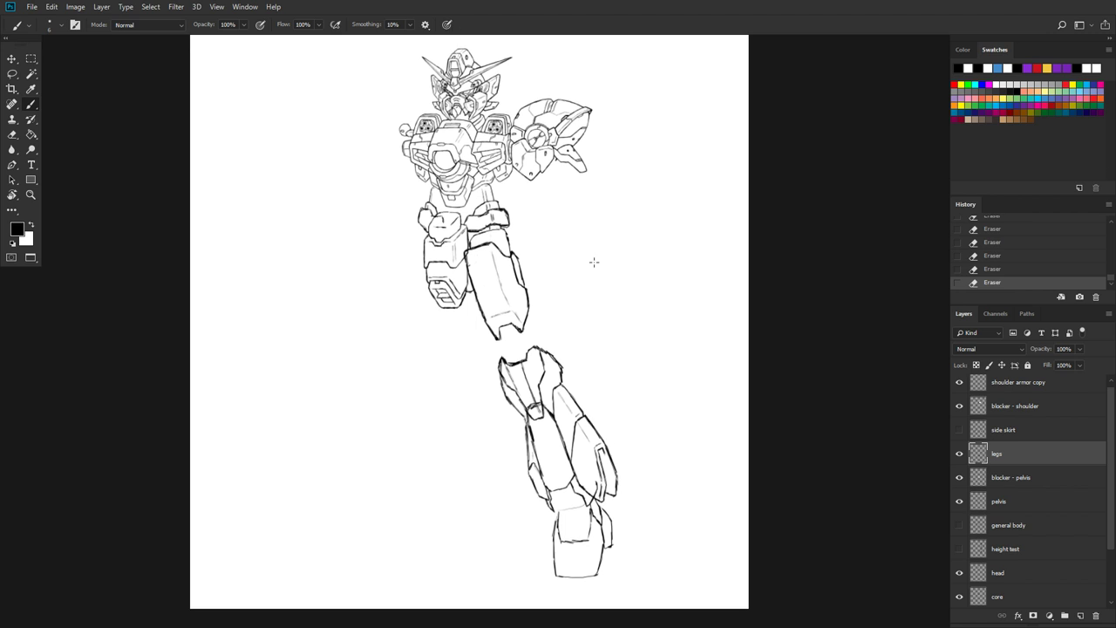
scroll(594, 261, "down", 1)
Step: Save the drawing and erase the inner knee-plate lines and small block from the legs layer
key("ctrl+s")
scroll(584, 323, "up", 2)
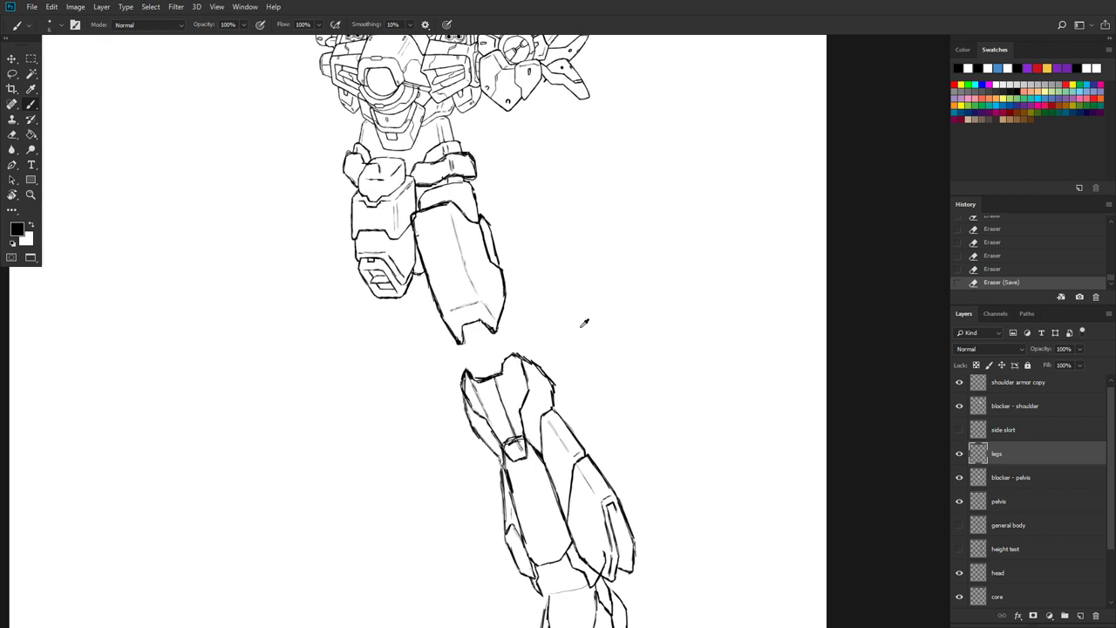
scroll(583, 322, "down", 3)
scroll(585, 294, "up", 2)
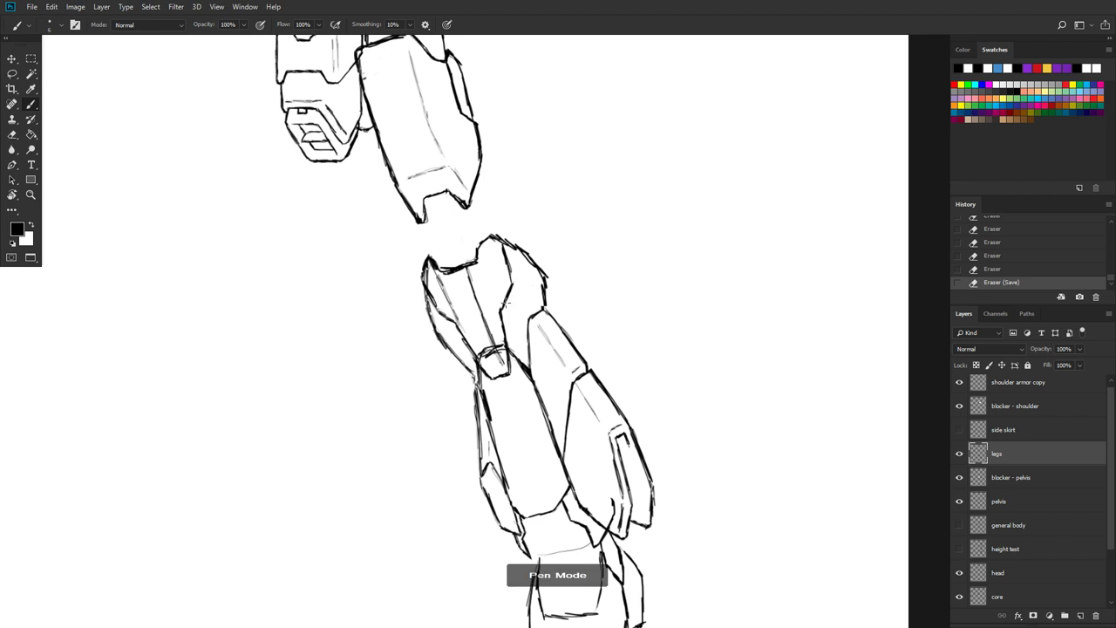
left_click_drag(503, 301, 497, 318)
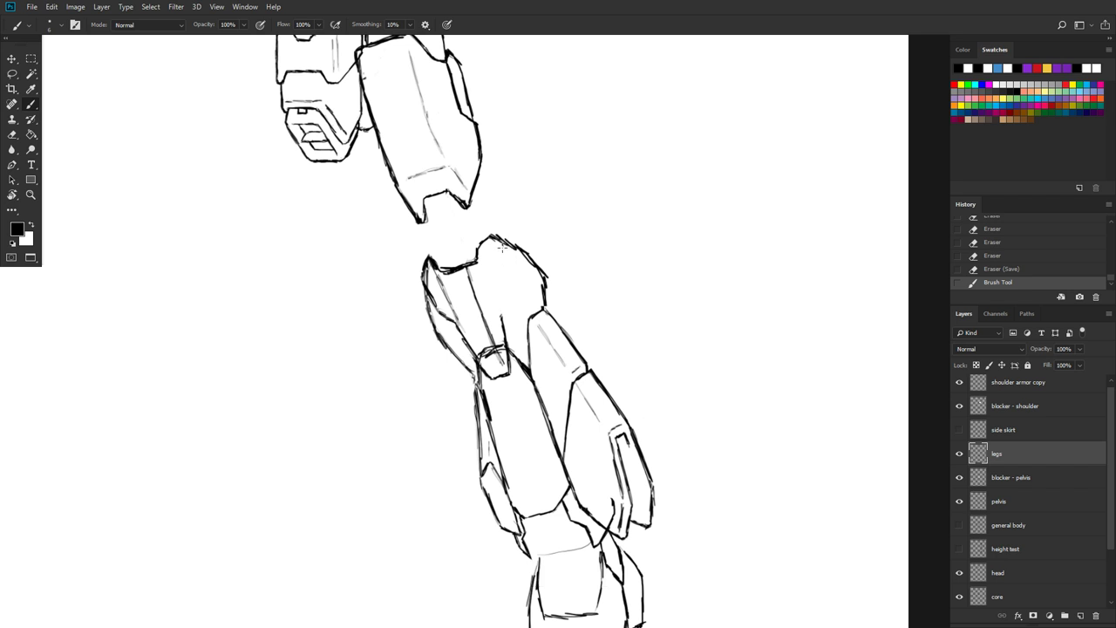
left_click_drag(498, 247, 499, 257)
left_click_drag(481, 304, 495, 347)
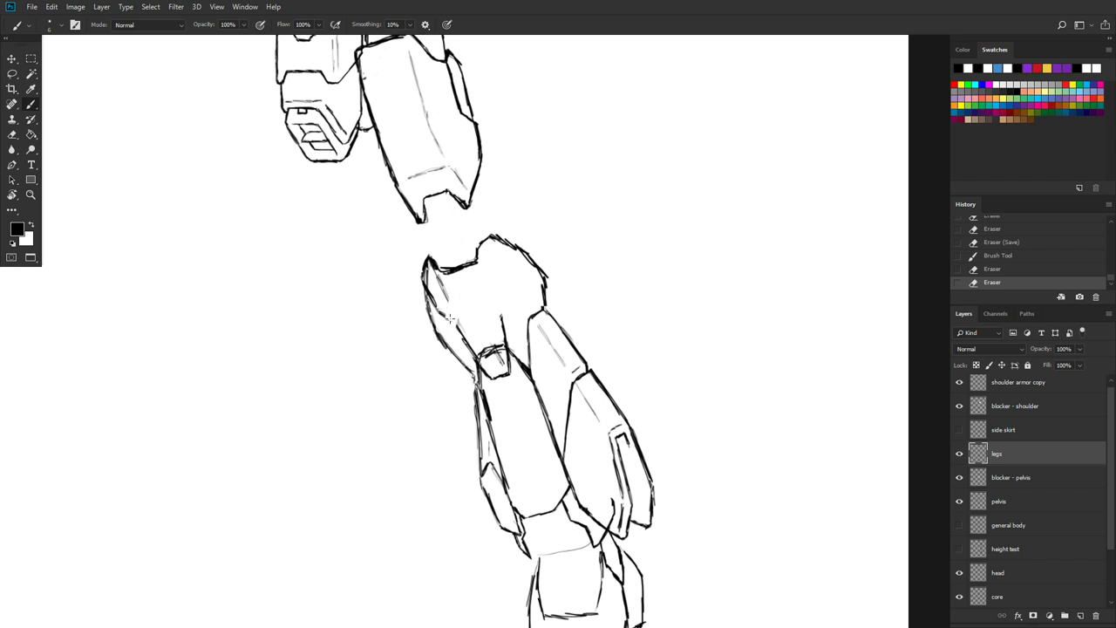
mouse_move(449, 307)
left_mouse_down()
mouse_move(435, 307)
mouse_move(430, 288)
mouse_move(443, 291)
mouse_move(429, 261)
mouse_move(421, 283)
left_mouse_up()
left_click(425, 251)
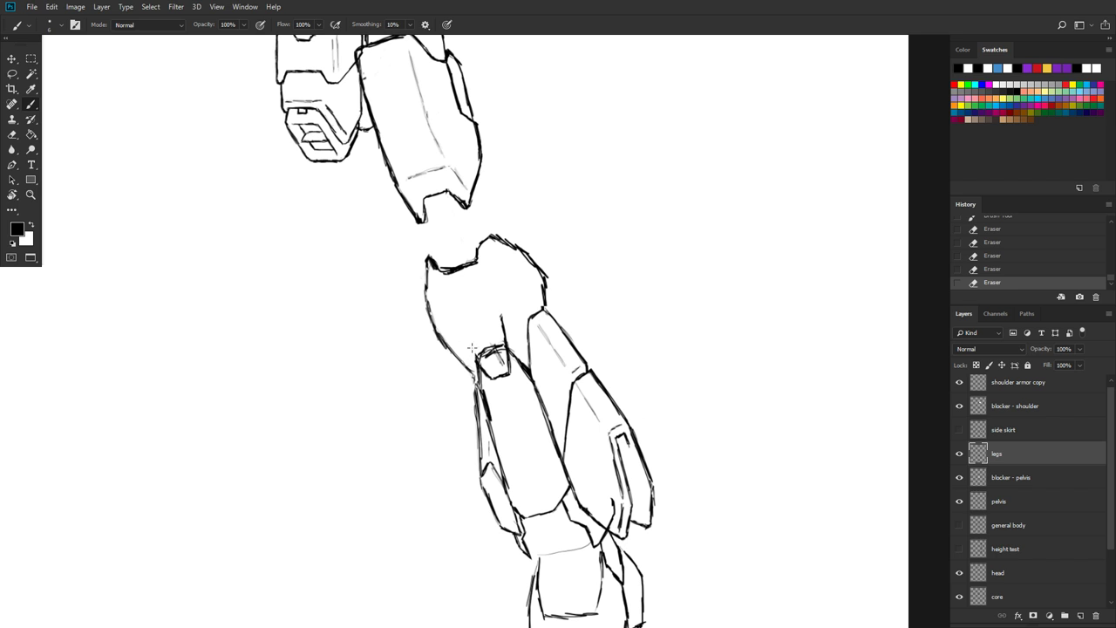
left_click_drag(497, 305, 503, 339)
mouse_move(481, 380)
left_mouse_down()
mouse_move(498, 381)
mouse_move(506, 354)
left_mouse_up()
Step: Add a new layer above the legs layer and sketch a small tapered block where the knee meets the shin
left_click(1081, 616)
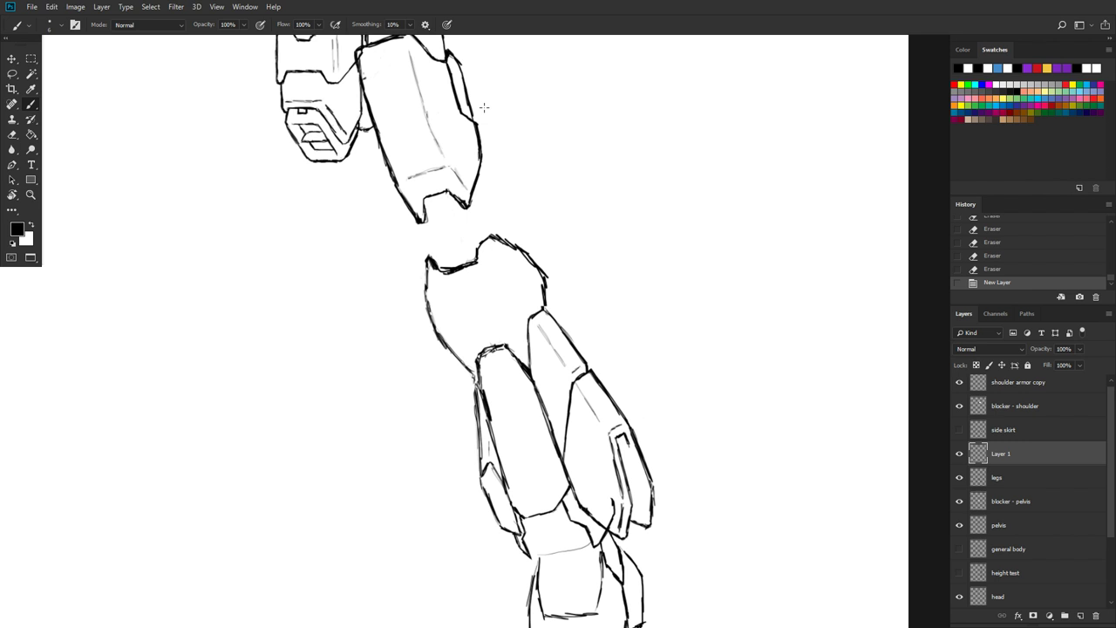
key("ctrl+s")
left_click_drag(496, 356, 507, 364)
left_click_drag(498, 393, 517, 358)
left_click_drag(501, 377, 507, 355)
left_click_drag(491, 381, 518, 377)
mouse_move(502, 354)
left_mouse_down()
mouse_move(511, 345)
mouse_move(511, 375)
left_mouse_up()
mouse_move(504, 328)
left_mouse_down()
mouse_move(508, 365)
mouse_move(481, 383)
left_mouse_up()
mouse_move(471, 346)
left_mouse_down()
mouse_move(485, 380)
mouse_move(510, 378)
mouse_move(510, 353)
left_mouse_up()
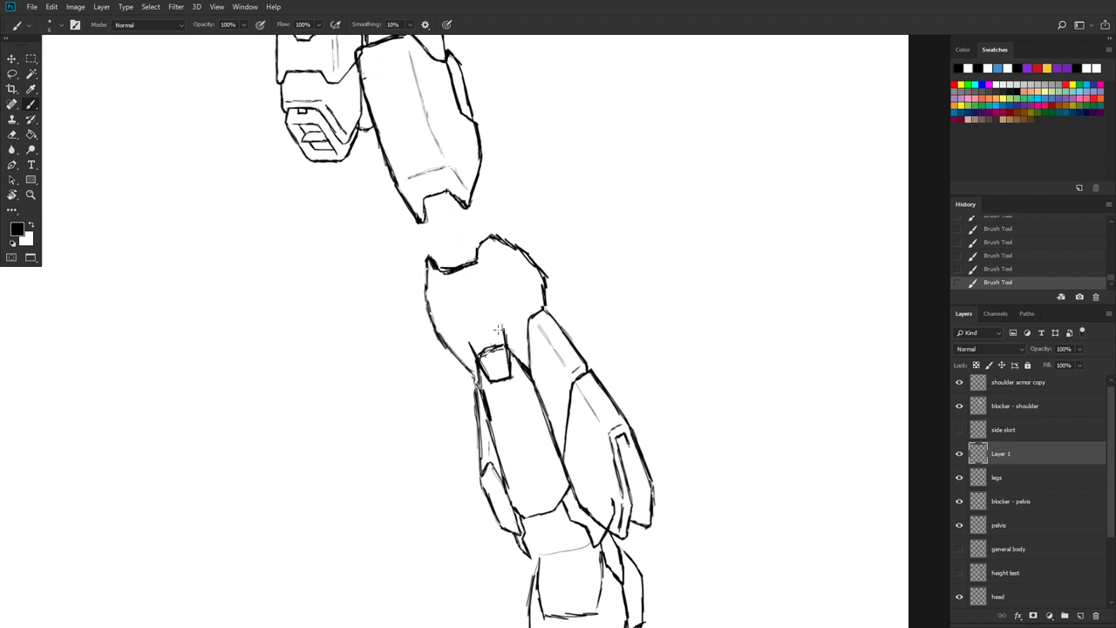
Step: Draw the knee plate's side edges upward from the small block toward the knee armor's upper rim
mouse_move(476, 340)
left_mouse_down()
mouse_move(471, 370)
mouse_move(482, 370)
mouse_move(478, 343)
left_mouse_up()
mouse_move(503, 326)
left_mouse_down()
mouse_move(511, 253)
mouse_move(487, 237)
left_mouse_up()
left_click_drag(461, 328, 476, 349)
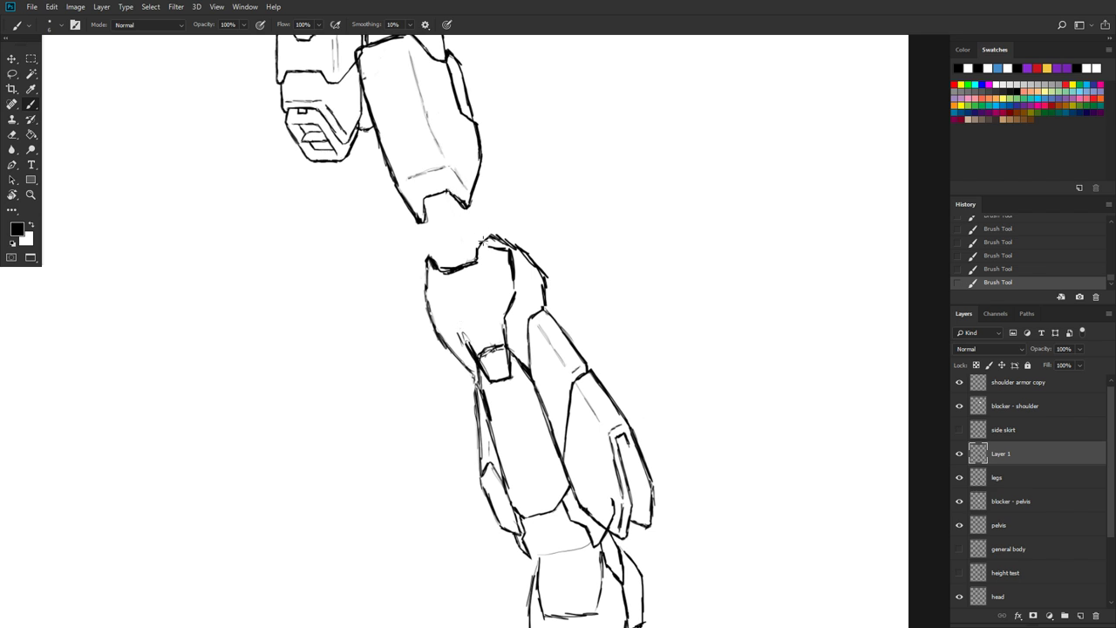
Step: Try connector strokes between the knee plate and the thigh notch, then revert to the state before them
mouse_move(486, 242)
left_mouse_down()
mouse_move(446, 192)
mouse_move(458, 206)
left_mouse_up()
left_click(987, 269)
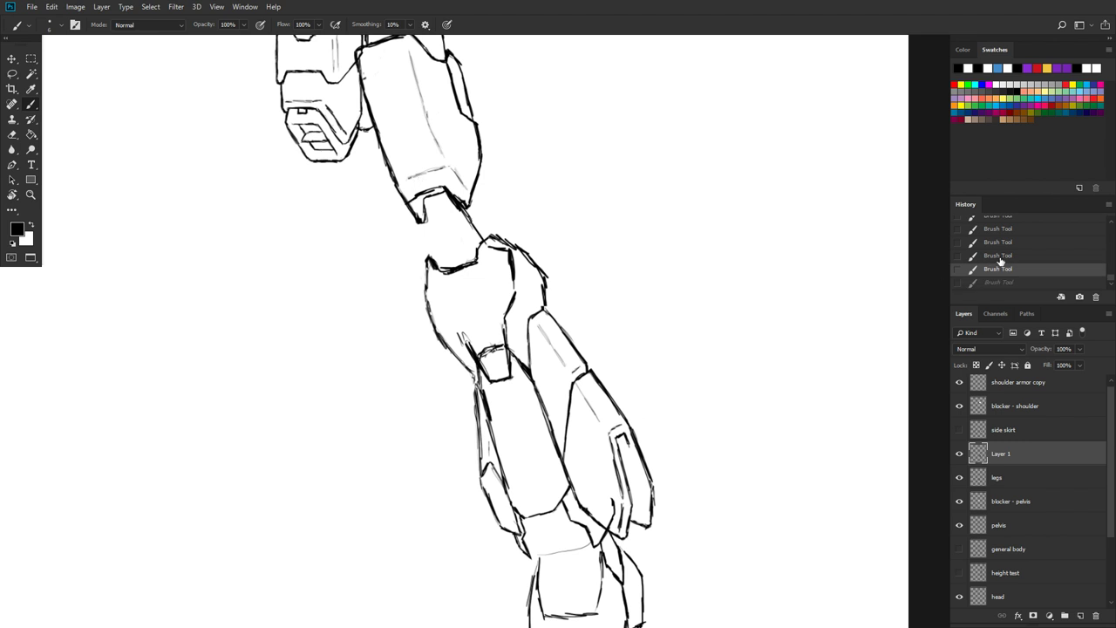
left_click(1003, 256)
left_click(1011, 243)
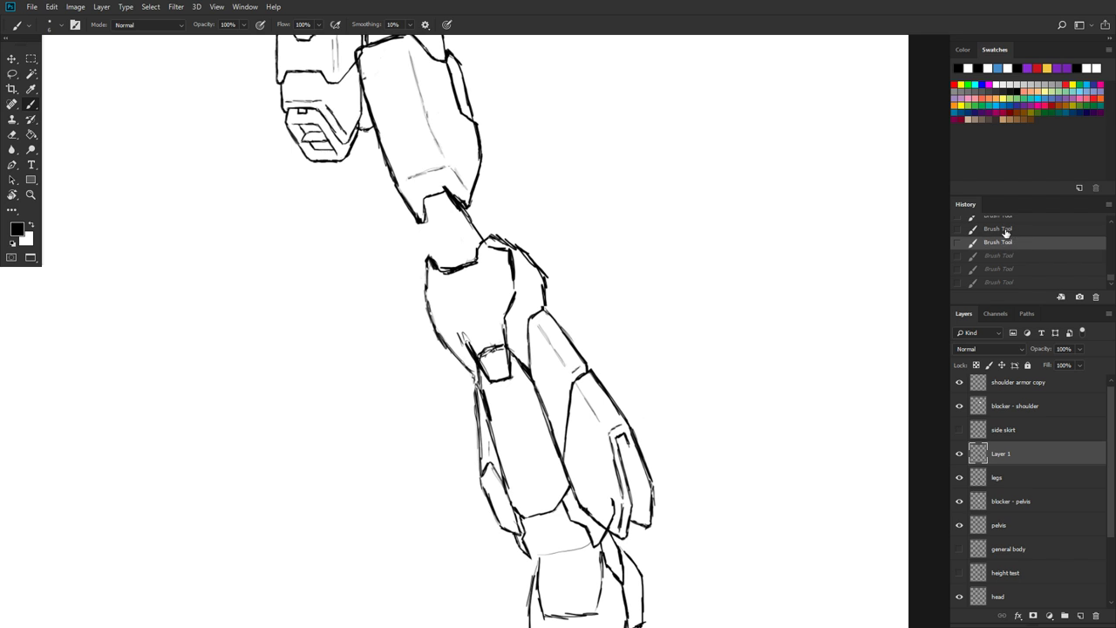
left_click(1007, 229)
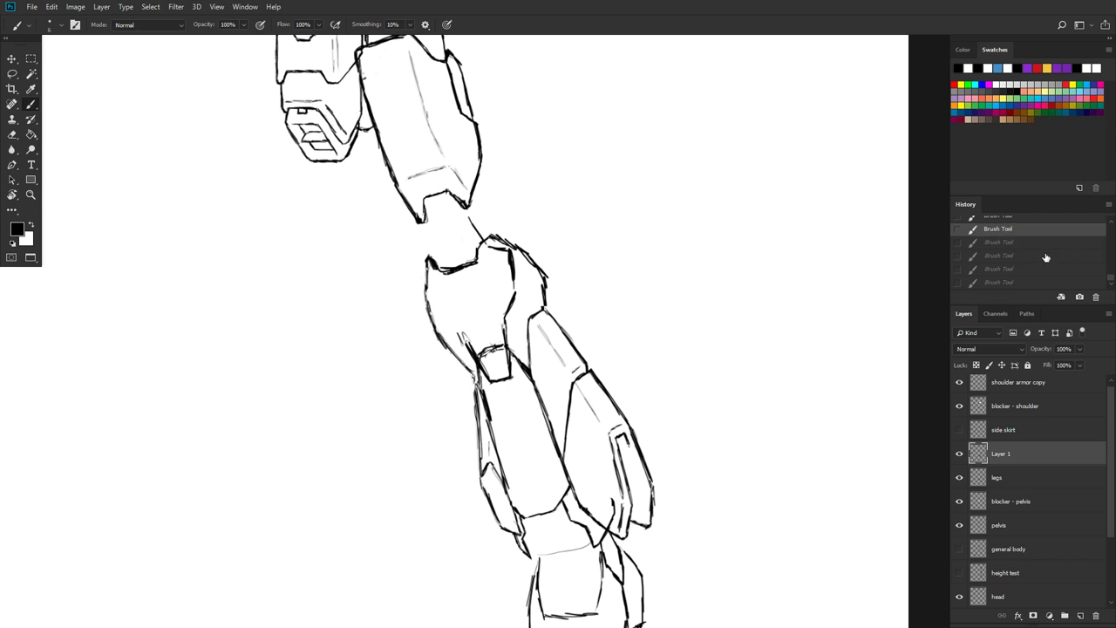
left_click(1111, 223)
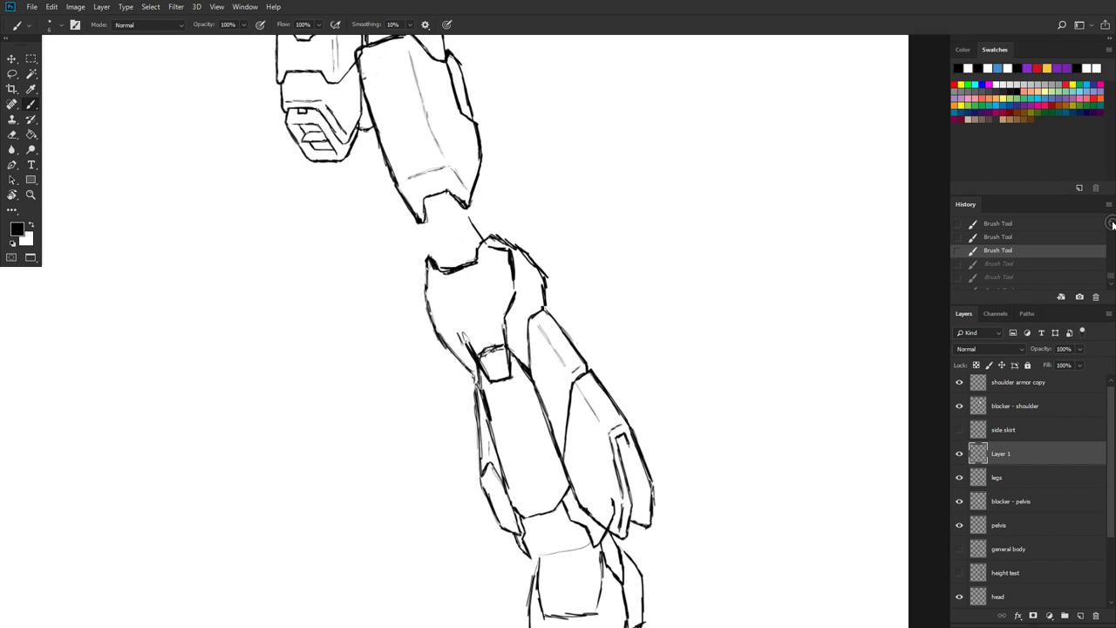
left_click(1014, 237)
left_click(1016, 226)
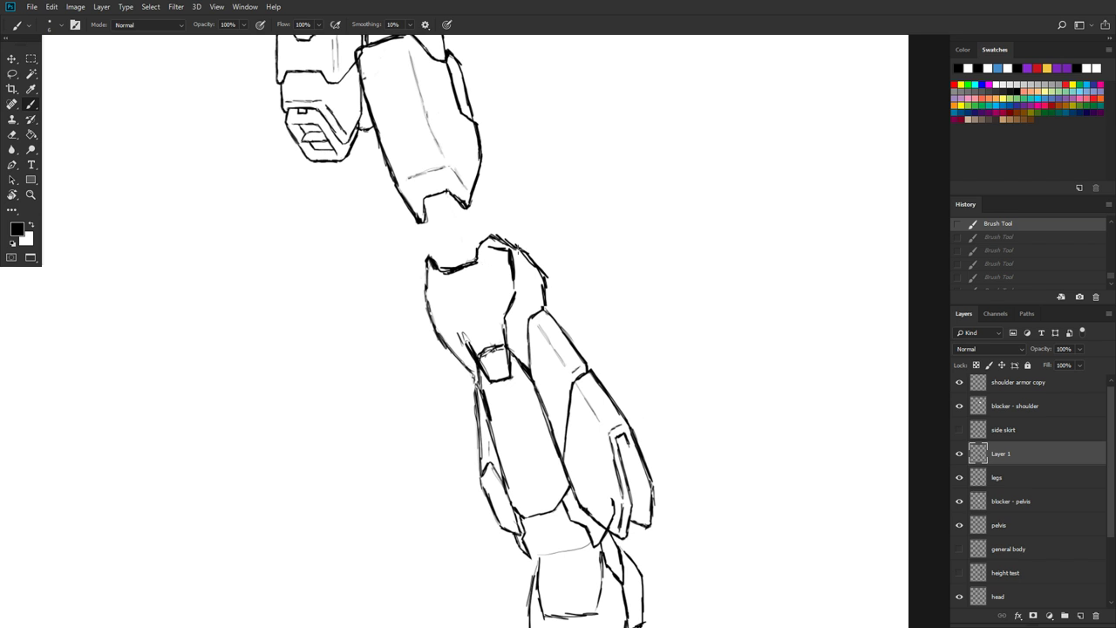
Step: Draw the knee plate's upper inner edge, faint facet lines and outer side contour on the new layer
left_click(436, 288)
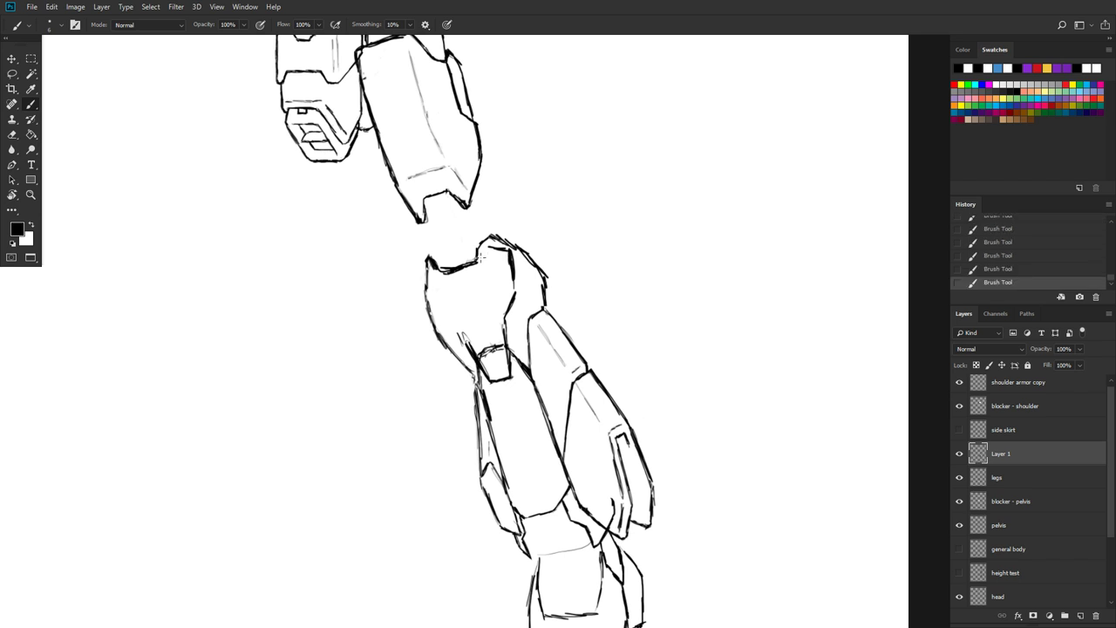
mouse_move(433, 291)
left_mouse_down()
mouse_move(478, 274)
mouse_move(487, 251)
mouse_move(471, 278)
mouse_move(424, 276)
mouse_move(448, 263)
mouse_move(474, 275)
left_mouse_up()
left_click_drag(479, 288, 506, 359)
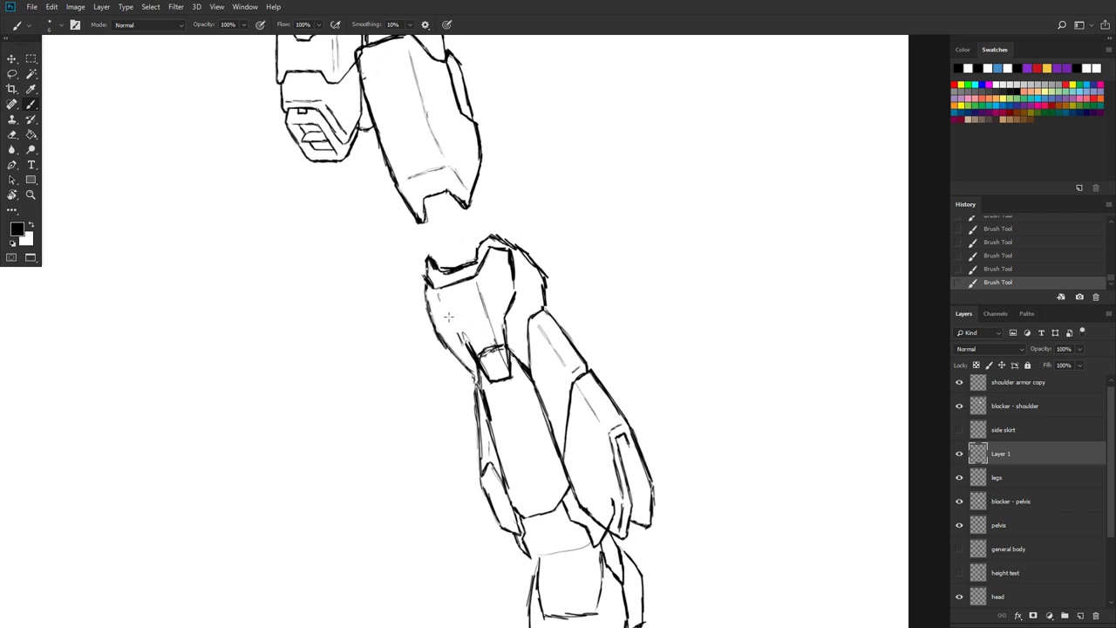
mouse_move(448, 316)
left_mouse_down()
mouse_move(467, 342)
mouse_move(450, 321)
left_mouse_up()
mouse_move(428, 272)
left_mouse_down()
mouse_move(430, 246)
mouse_move(417, 288)
mouse_move(444, 330)
left_mouse_up()
mouse_move(425, 277)
left_mouse_down()
mouse_move(426, 300)
mouse_move(460, 340)
left_mouse_up()
Step: Outline the knee joint connecting the thigh's lower notch to the top of the knee armor
mouse_move(421, 274)
left_mouse_down()
mouse_move(415, 240)
mouse_move(418, 231)
mouse_move(427, 257)
mouse_move(428, 229)
mouse_move(422, 252)
mouse_move(415, 213)
left_mouse_up()
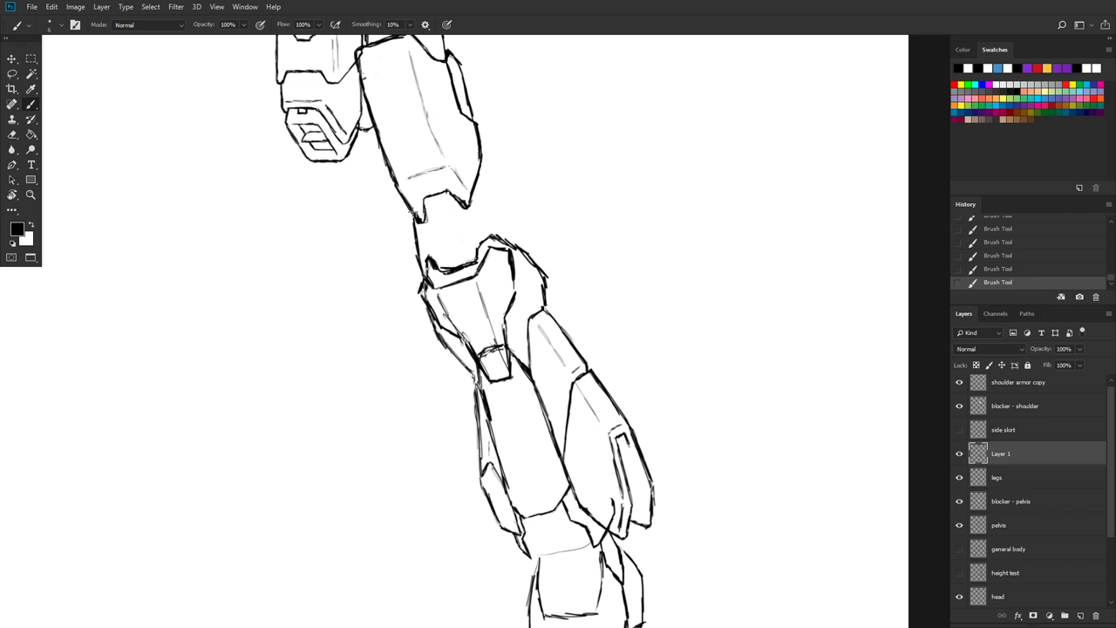
mouse_move(419, 261)
left_mouse_down()
mouse_move(406, 191)
mouse_move(451, 185)
mouse_move(482, 246)
left_mouse_up()
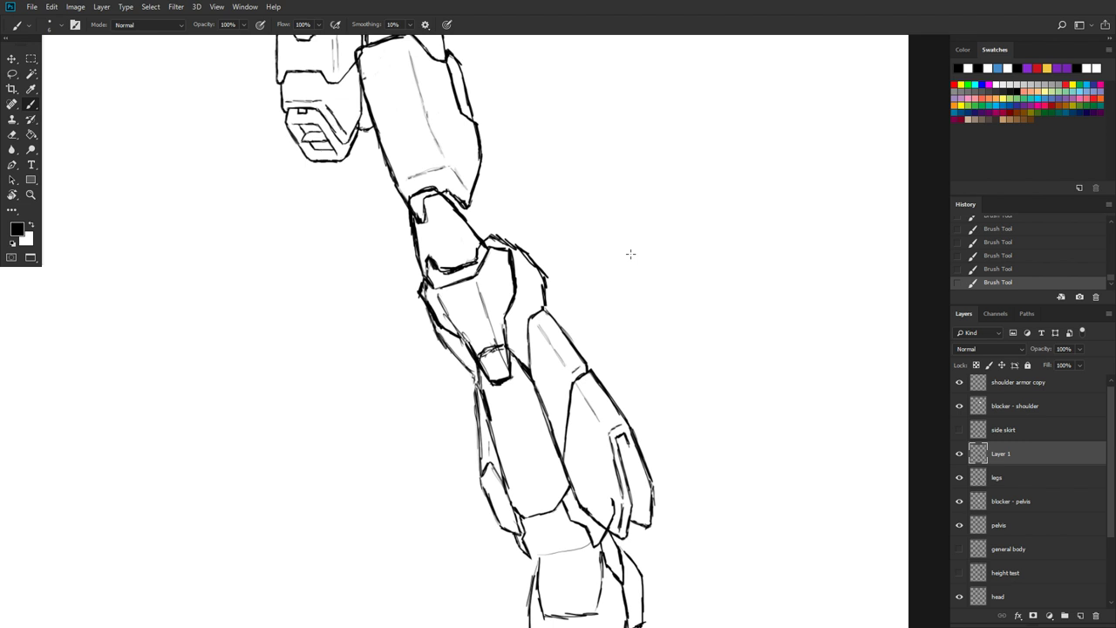
Step: Hide Layer 1 and draw the knee joint's outer side contours on the legs layer, between the thigh notch and the knee armor
left_click(959, 453)
left_click(1009, 480)
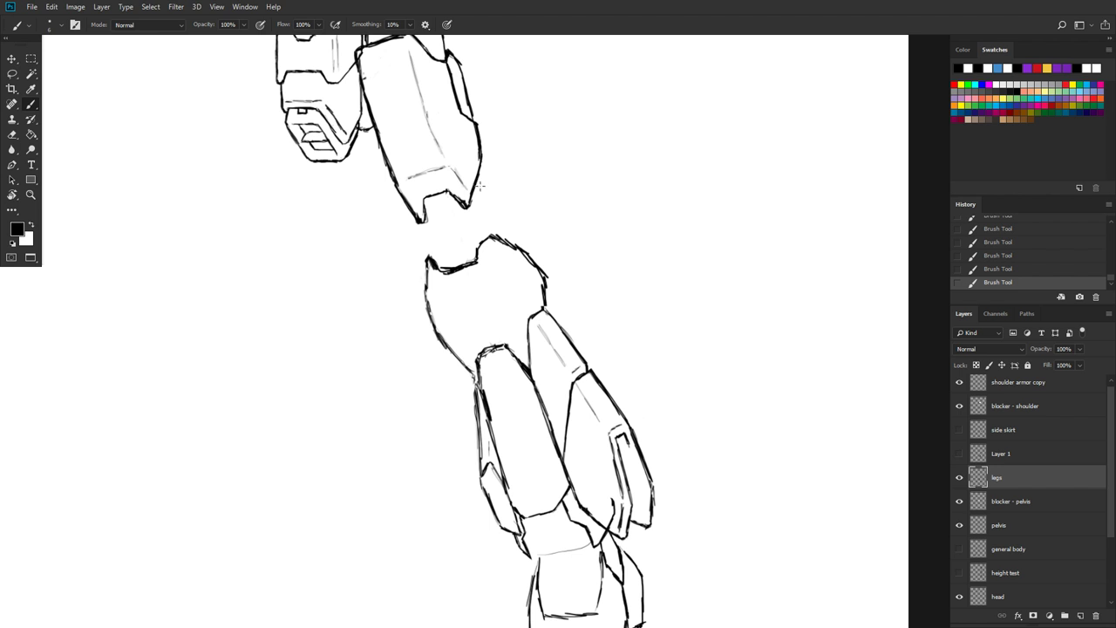
mouse_move(478, 184)
left_mouse_down()
mouse_move(489, 184)
mouse_move(503, 240)
mouse_move(487, 189)
mouse_move(506, 231)
mouse_move(504, 209)
left_mouse_up()
left_click_drag(441, 272, 427, 232)
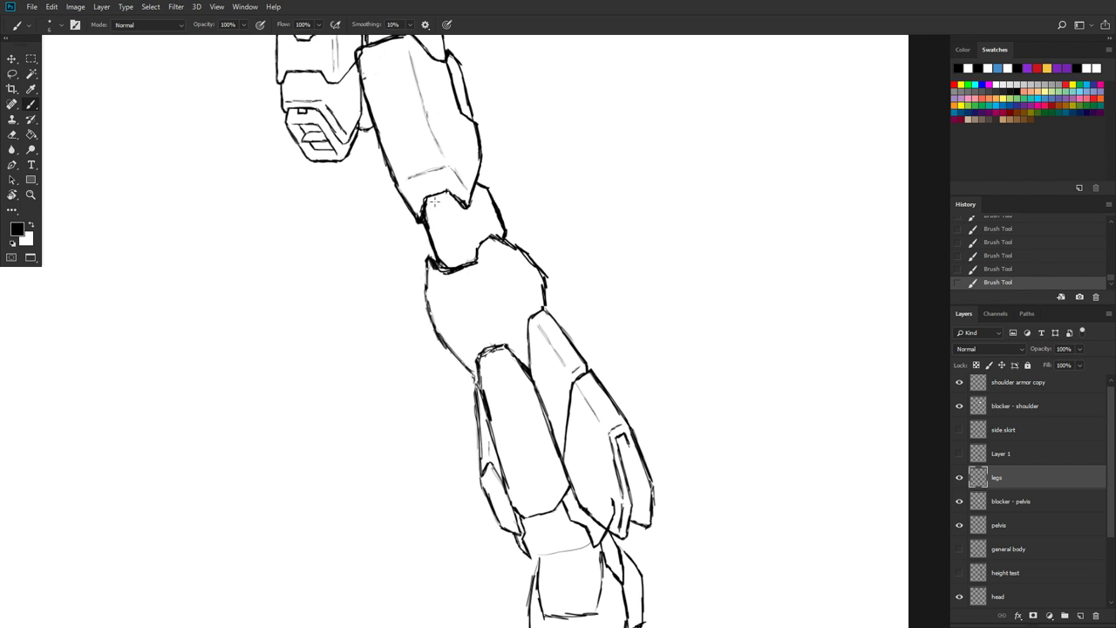
Step: Add inner facet lines to the knee joint on the legs layer, show Layer 1 again, and save the file
left_click_drag(429, 206, 445, 203)
left_click_drag(461, 244, 452, 213)
left_click(959, 454)
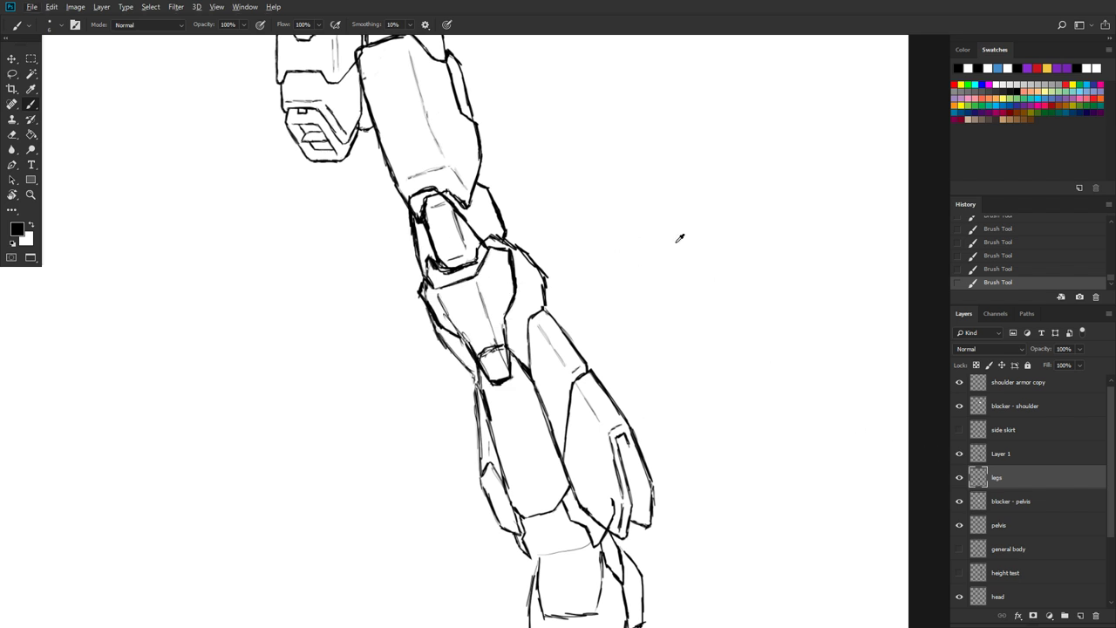
scroll(679, 238, "down", 5)
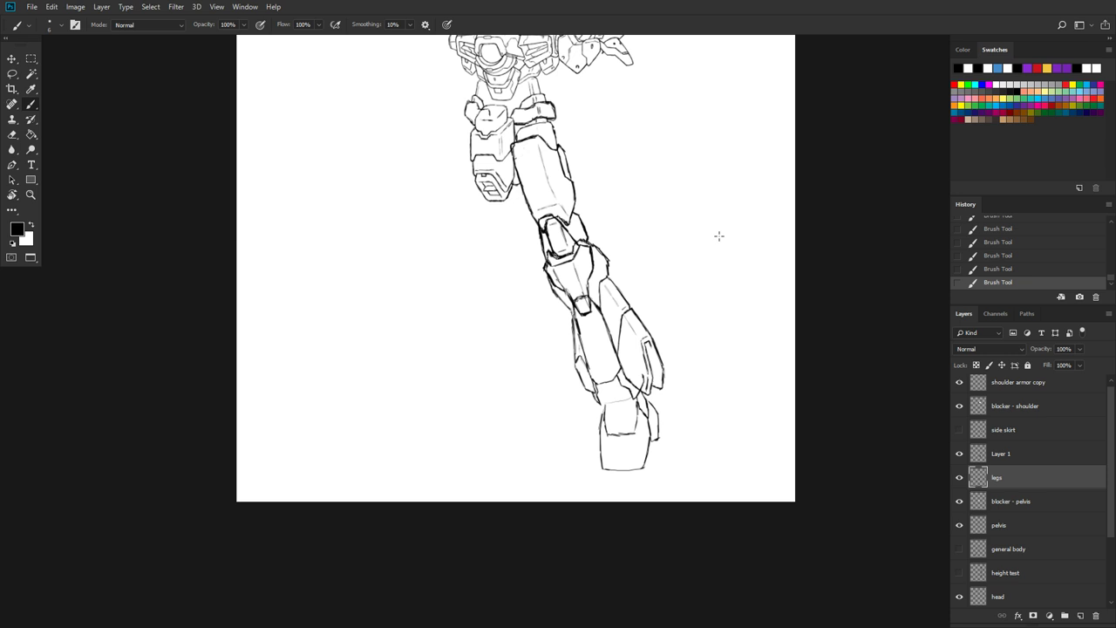
scroll(719, 236, "up", 3)
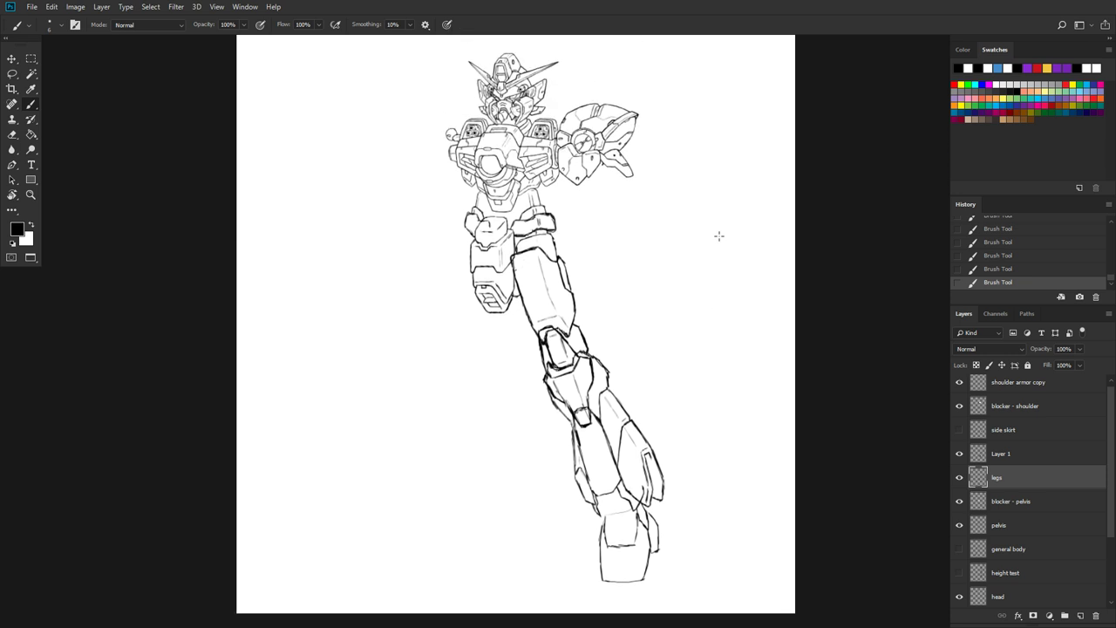
key("ctrl+s")
Step: Switch to Chrome to examine the leg and knee design in the Wing Gundam reference images, and return to Photoshop
key("super")
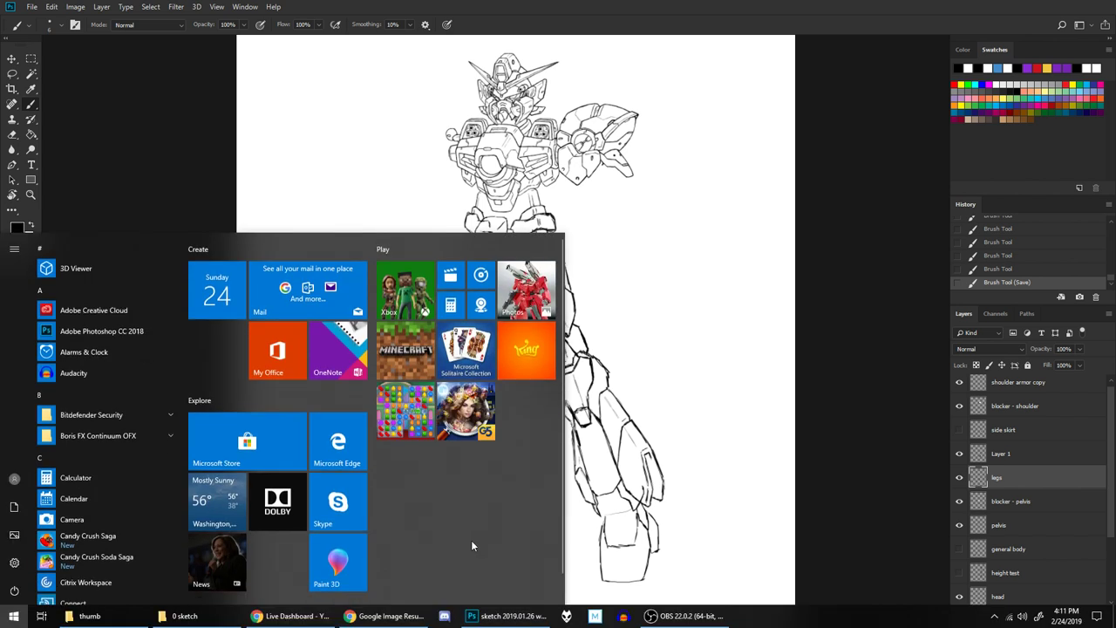
left_click(371, 617)
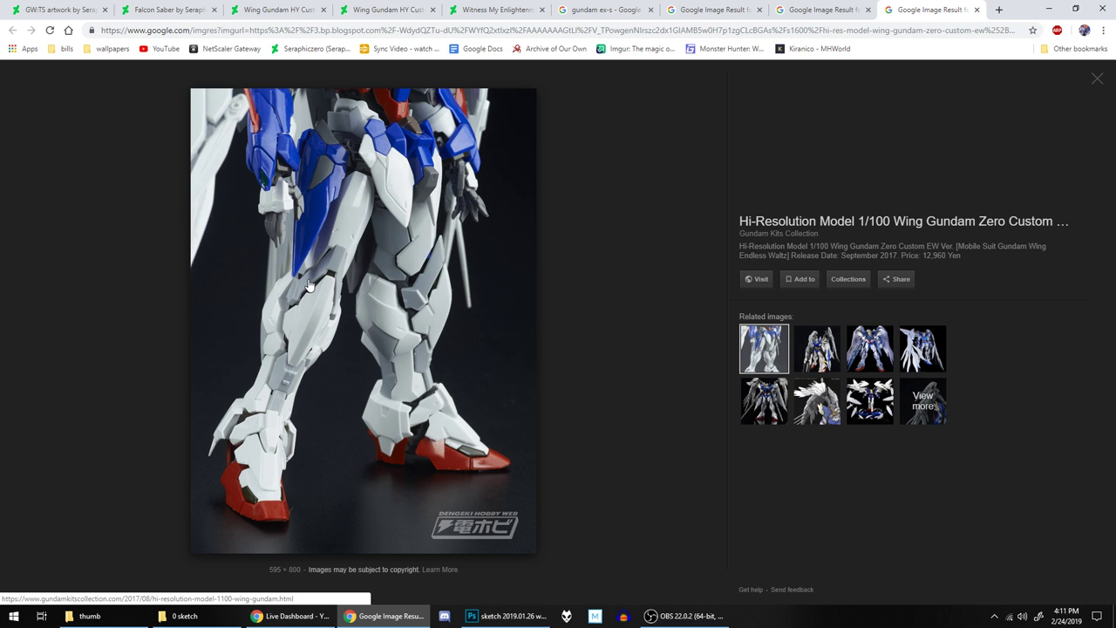
left_click(497, 10)
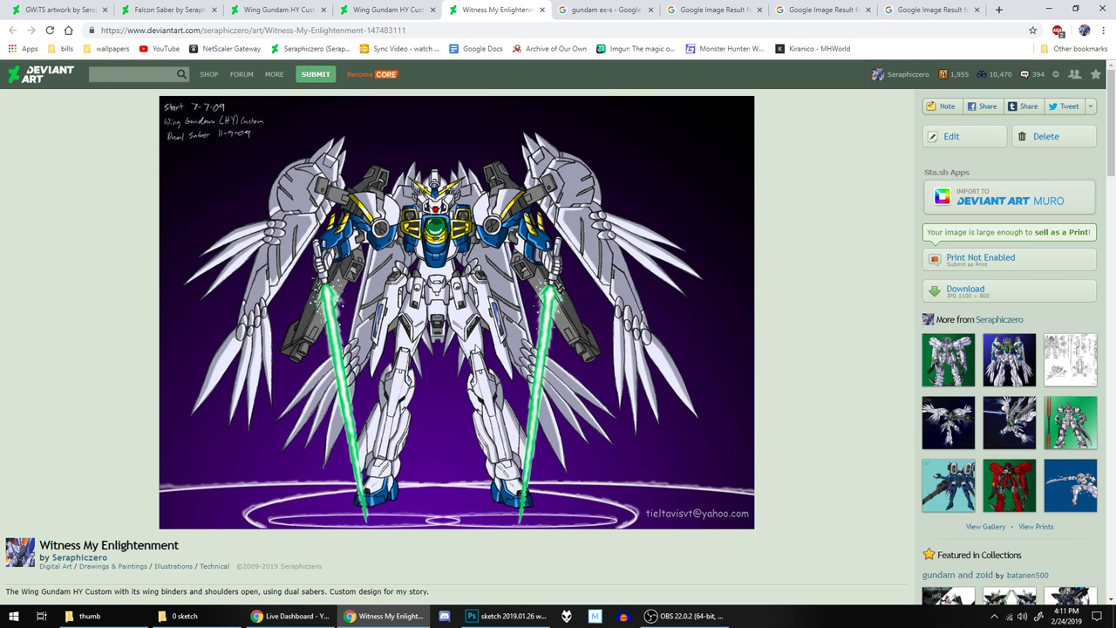
left_click(392, 8)
left_click(299, 8)
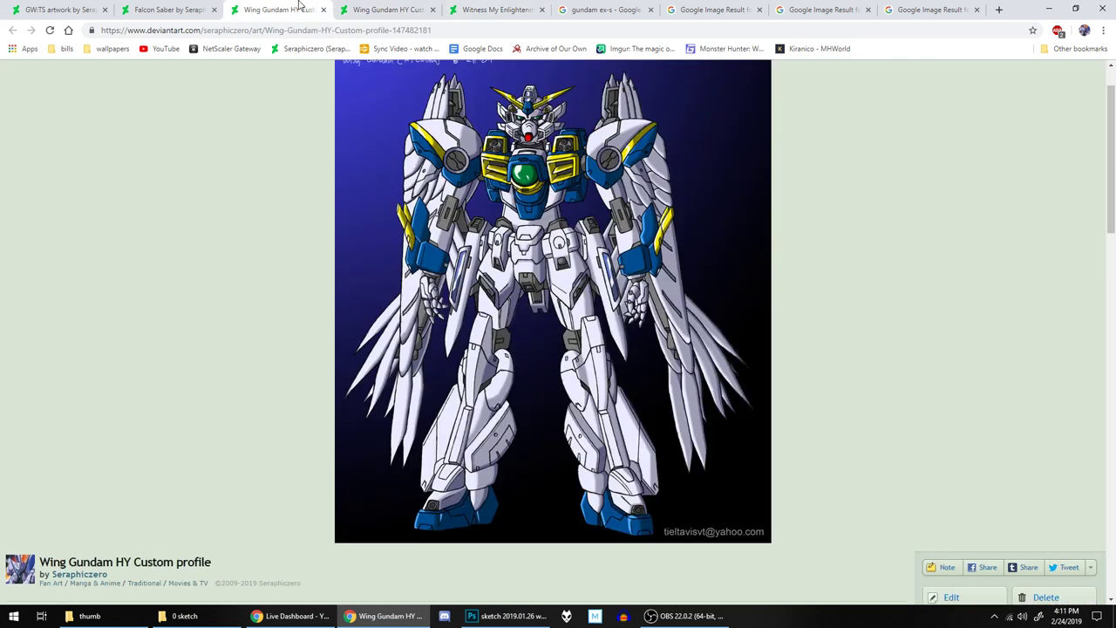
left_click(170, 8)
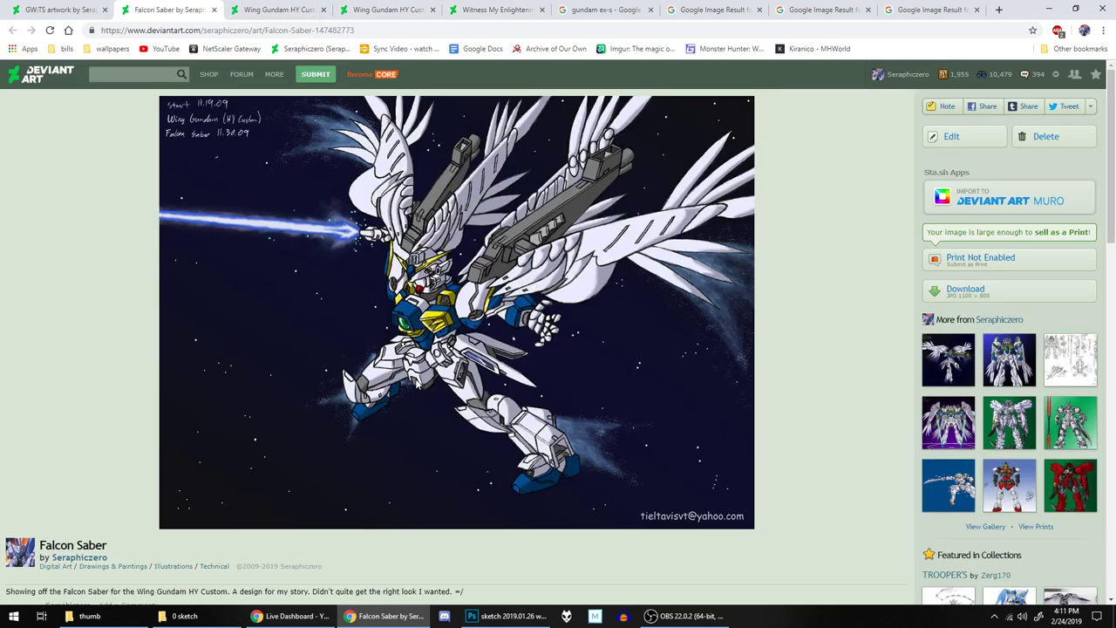
left_click(377, 7)
left_click(490, 7)
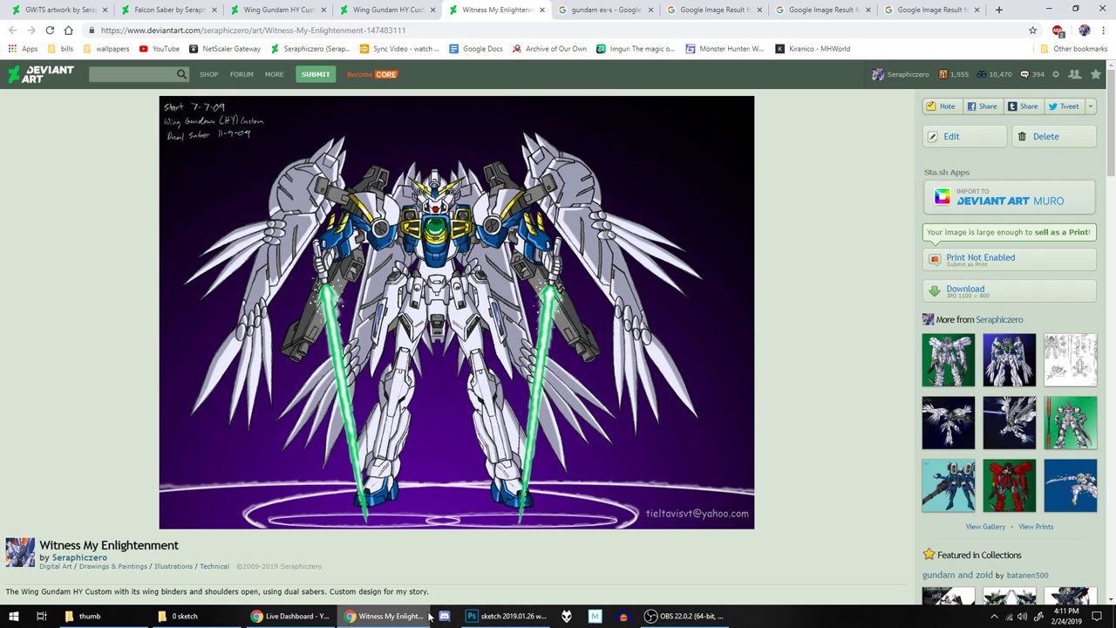
left_click(505, 616)
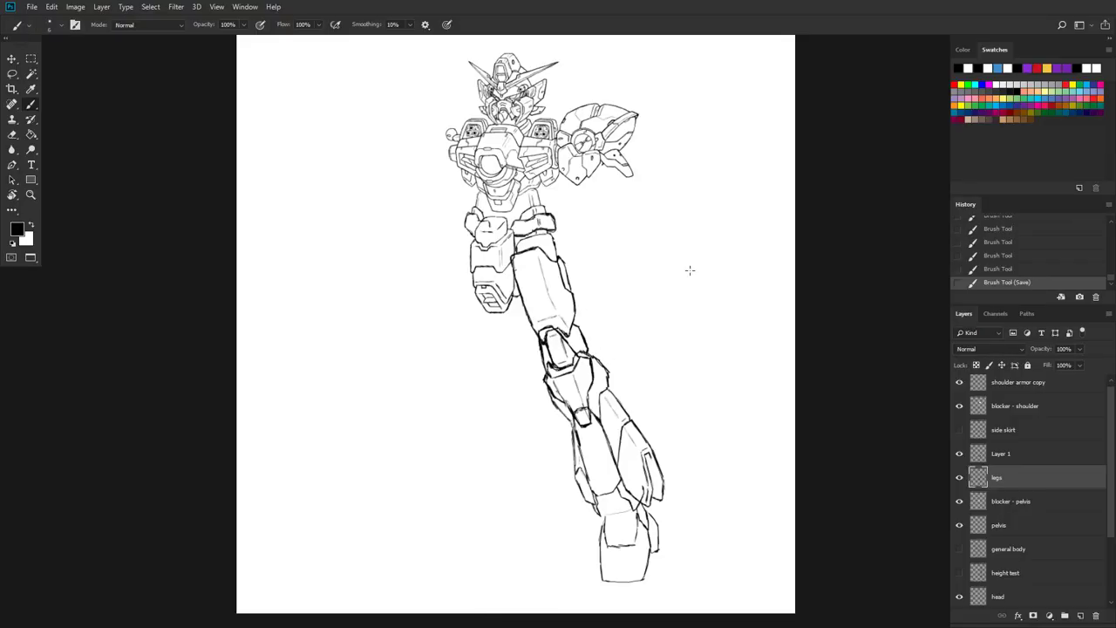
Step: Lasso the upper knee guard on Layer 1 and free-transform it to about 112% width and 122% height, extending it up over the thigh's lower edge
left_click(1011, 454)
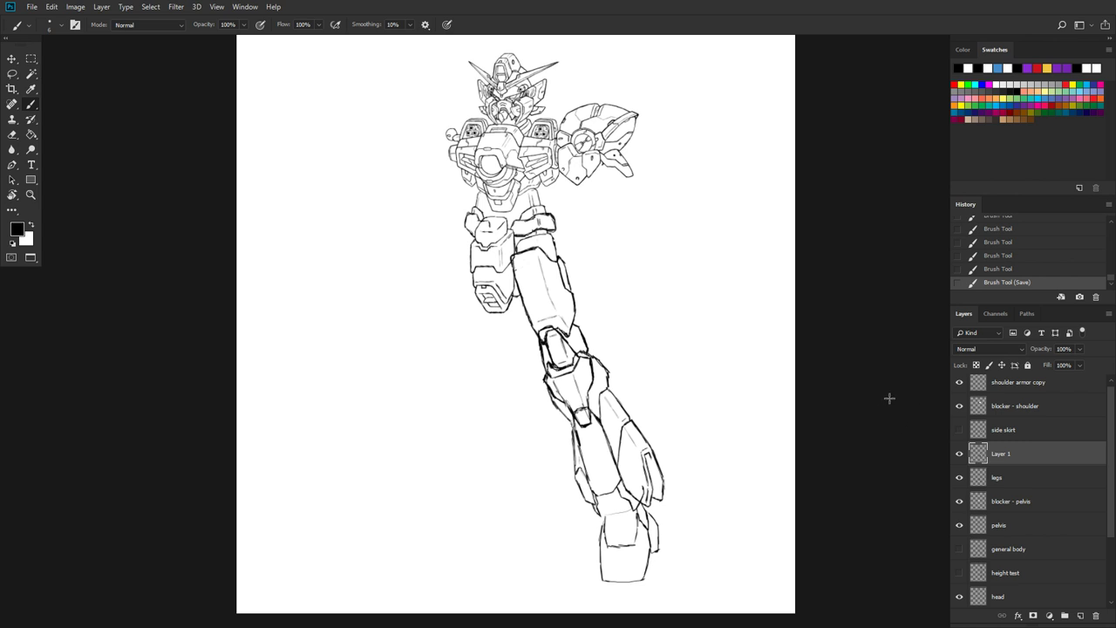
left_click(12, 74)
scroll(615, 384, "up", 1)
scroll(614, 375, "up", 1)
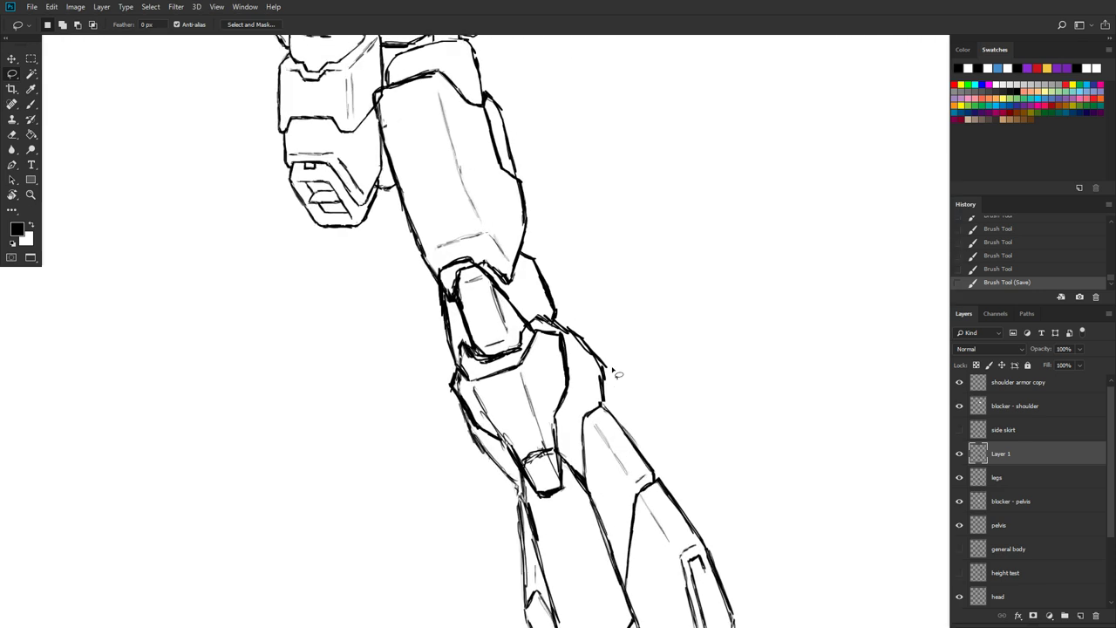
scroll(610, 358, "up", 1)
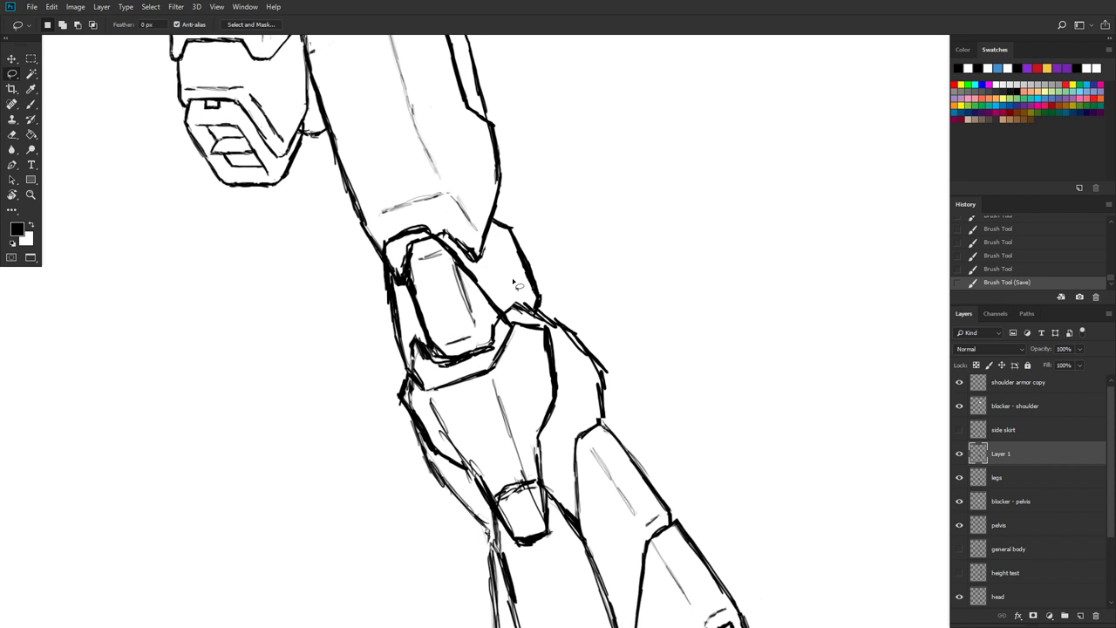
mouse_move(527, 295)
left_mouse_down()
mouse_move(380, 216)
mouse_move(382, 371)
mouse_move(394, 382)
mouse_move(406, 372)
left_mouse_up()
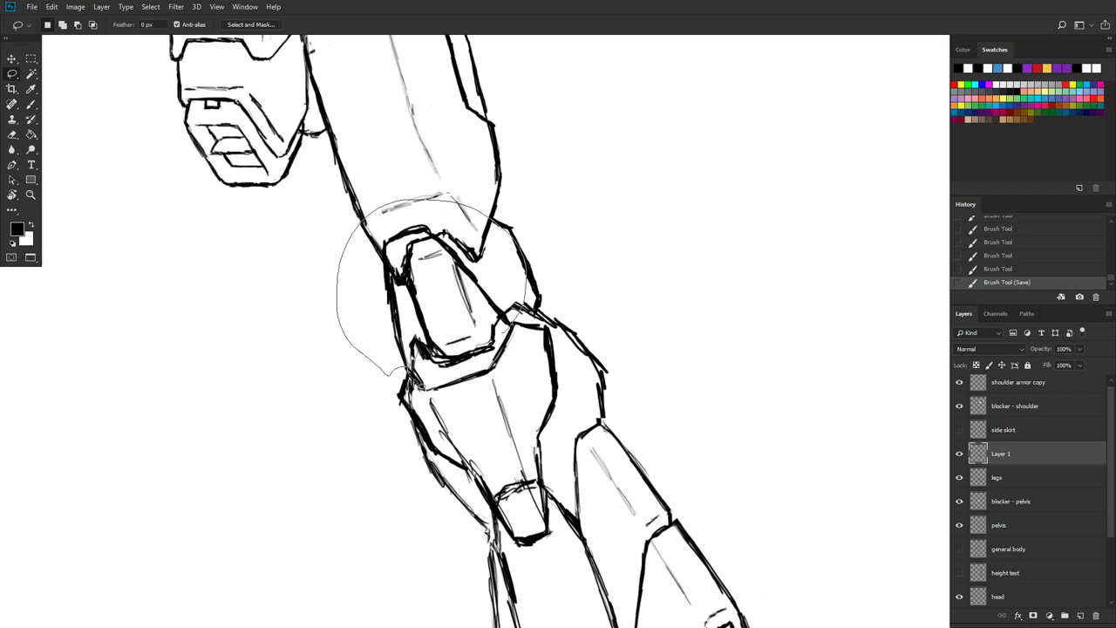
mouse_move(406, 373)
left_mouse_down()
mouse_move(449, 373)
mouse_move(508, 340)
left_mouse_up()
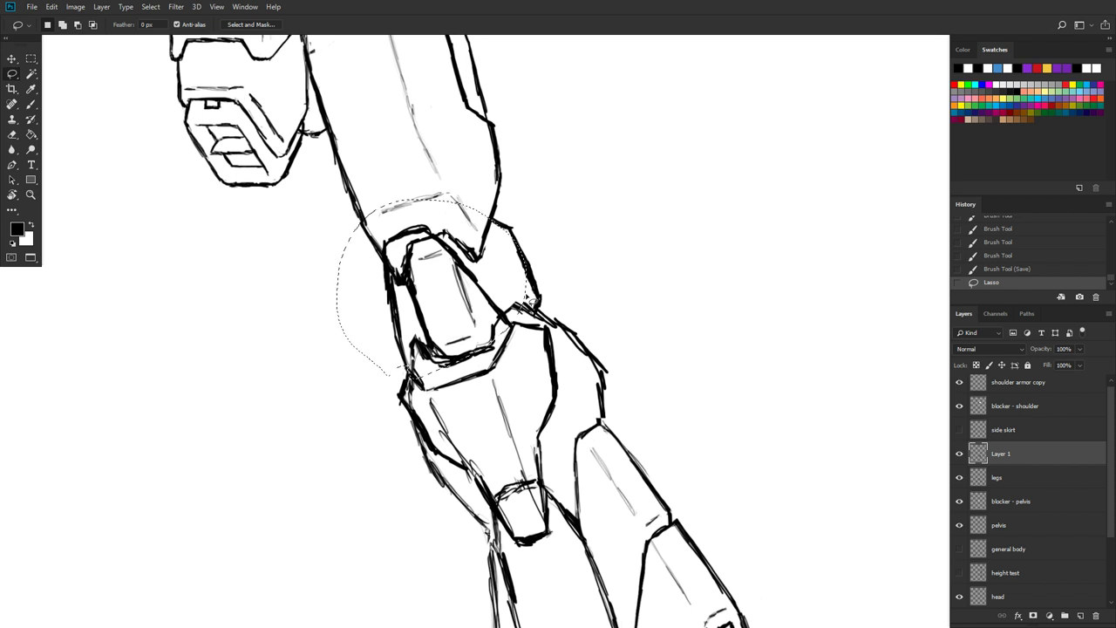
right_click(506, 257)
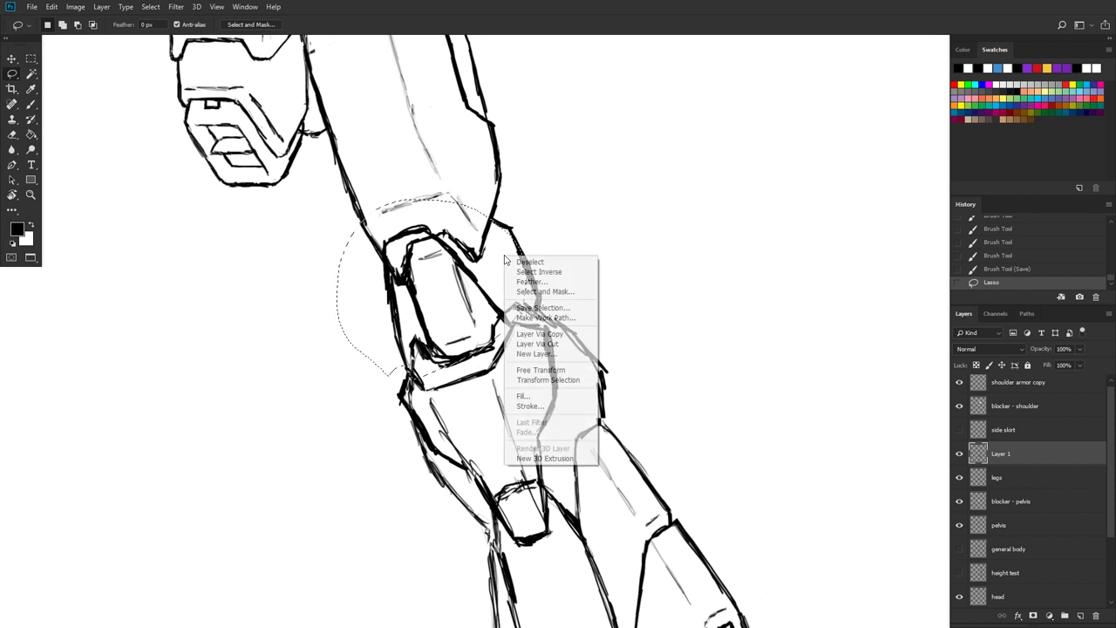
left_click(563, 370)
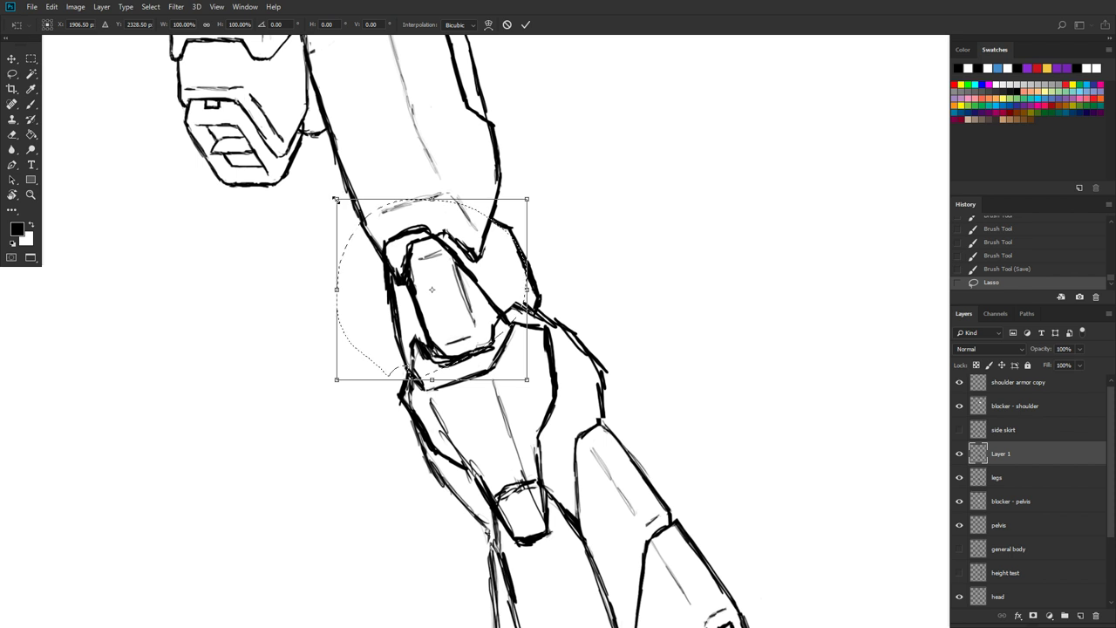
left_click_drag(336, 200, 314, 162)
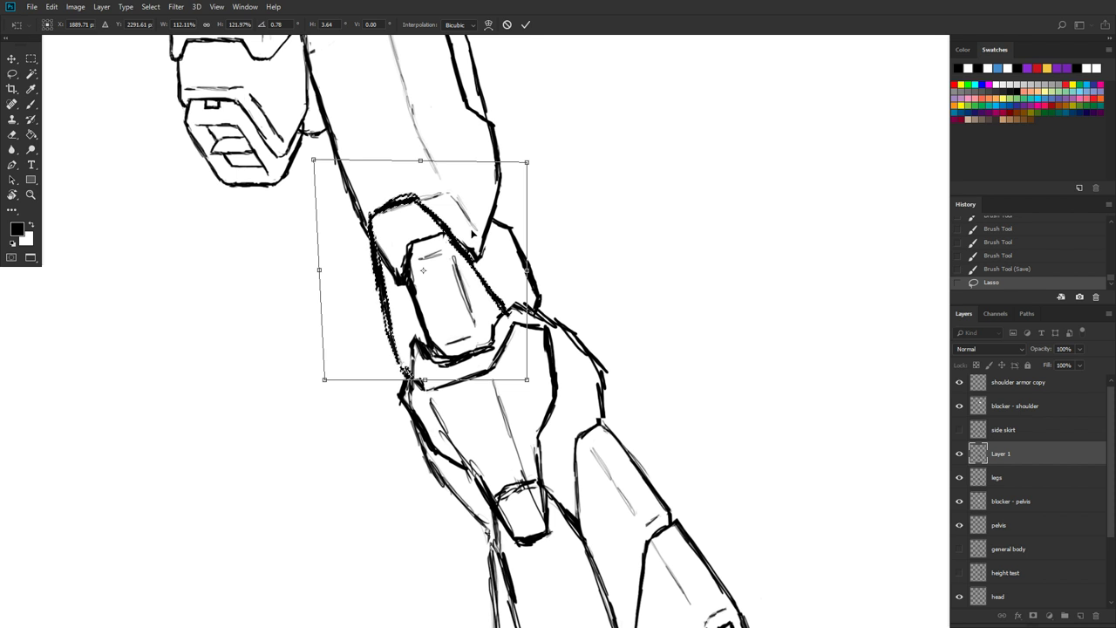
key("Return")
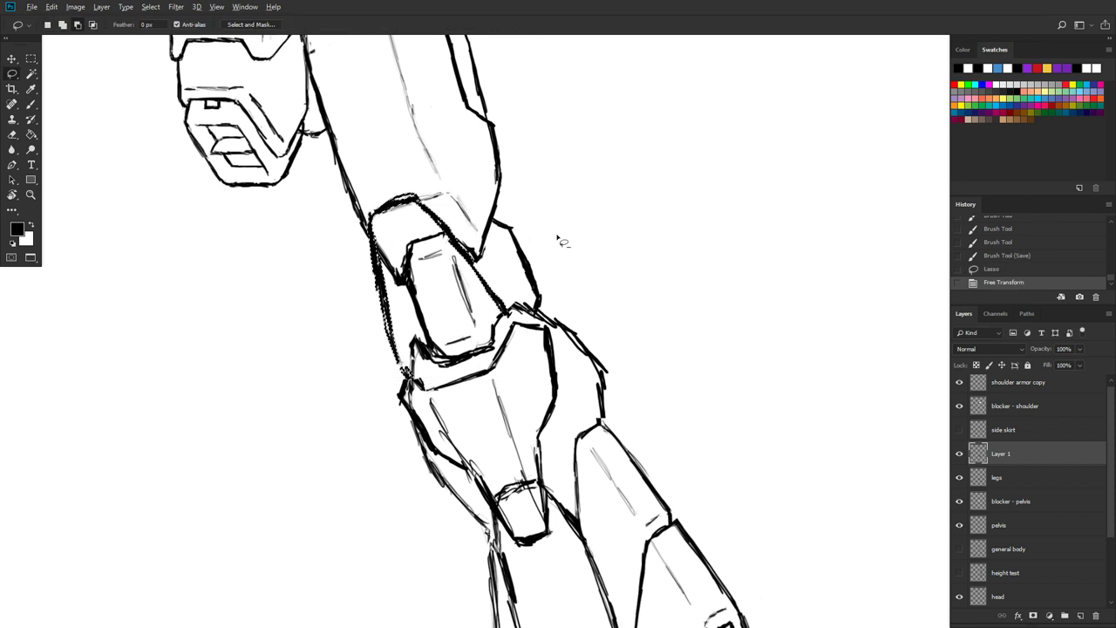
scroll(567, 233, "down", 2)
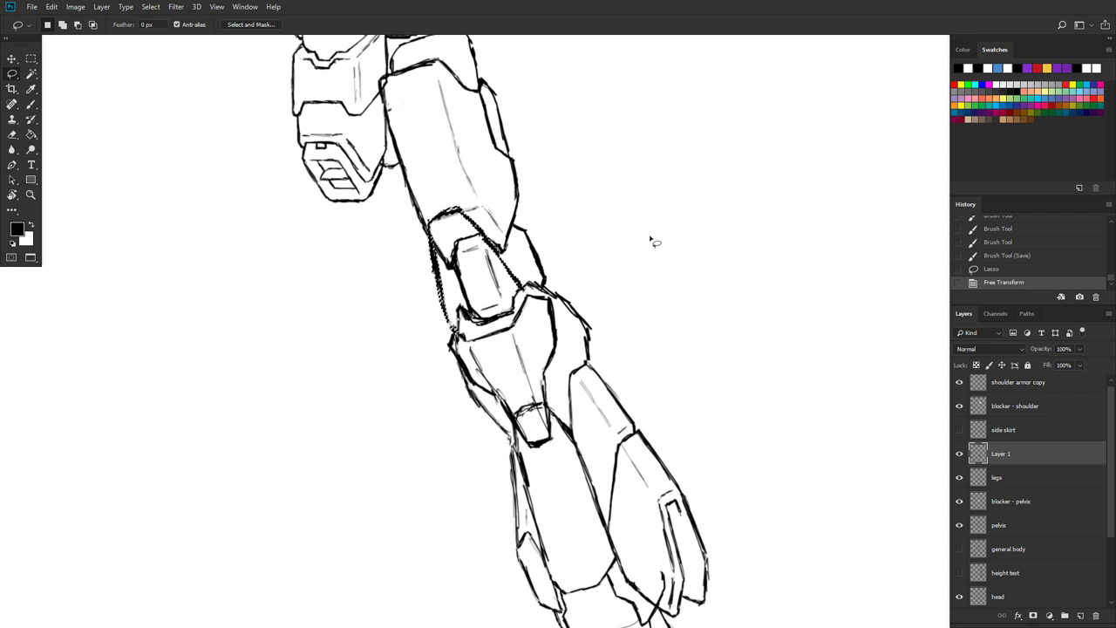
key("ctrl+d")
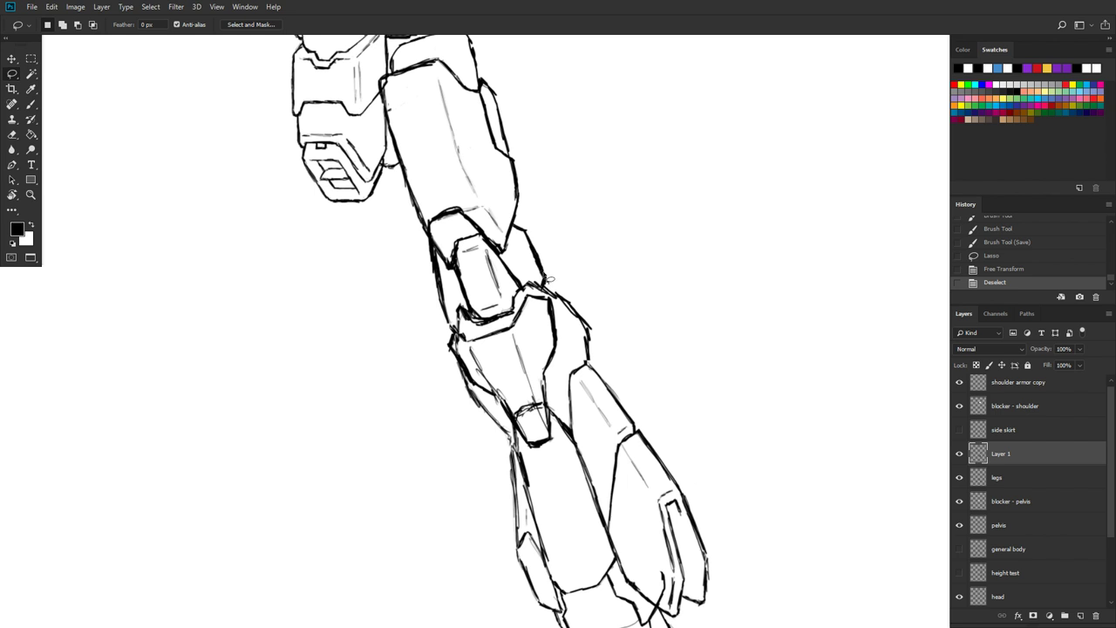
Step: Reconnect the enlarged guard's lower ends to the knee armor and reinforce the knee plate's outer edge down to the small block
key("b")
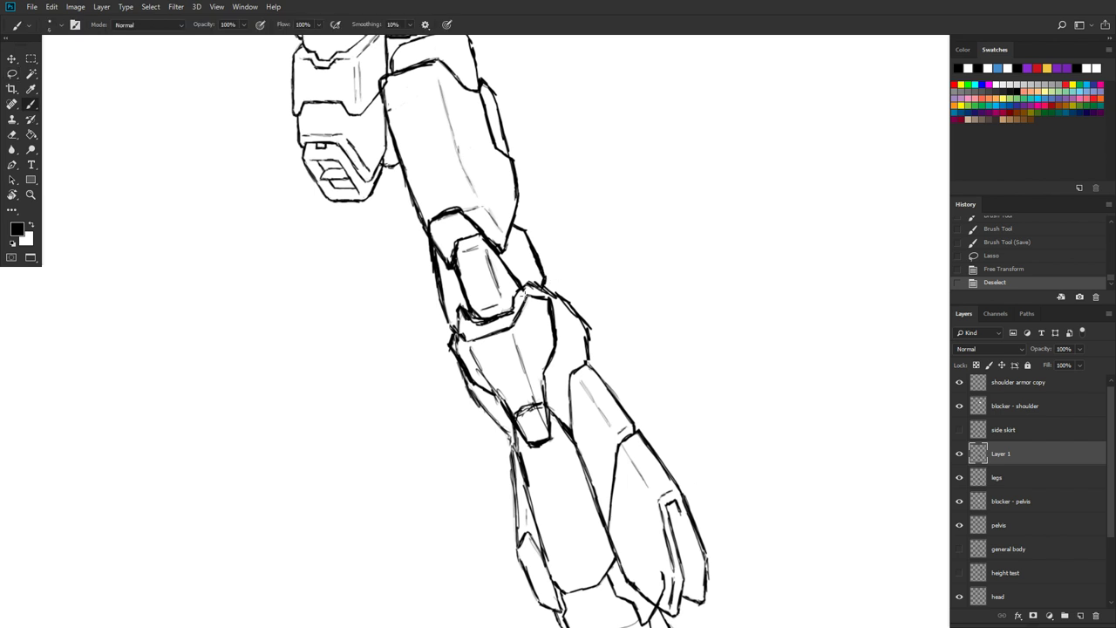
left_click_drag(527, 293, 519, 283)
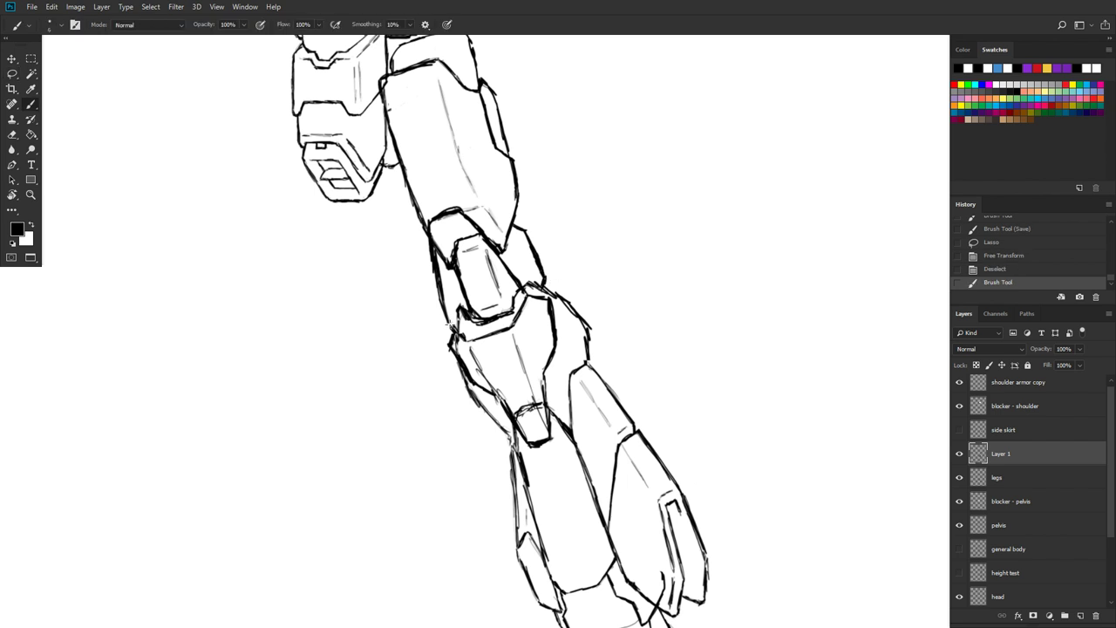
mouse_move(453, 328)
left_mouse_down()
mouse_move(461, 319)
mouse_move(454, 331)
left_mouse_up()
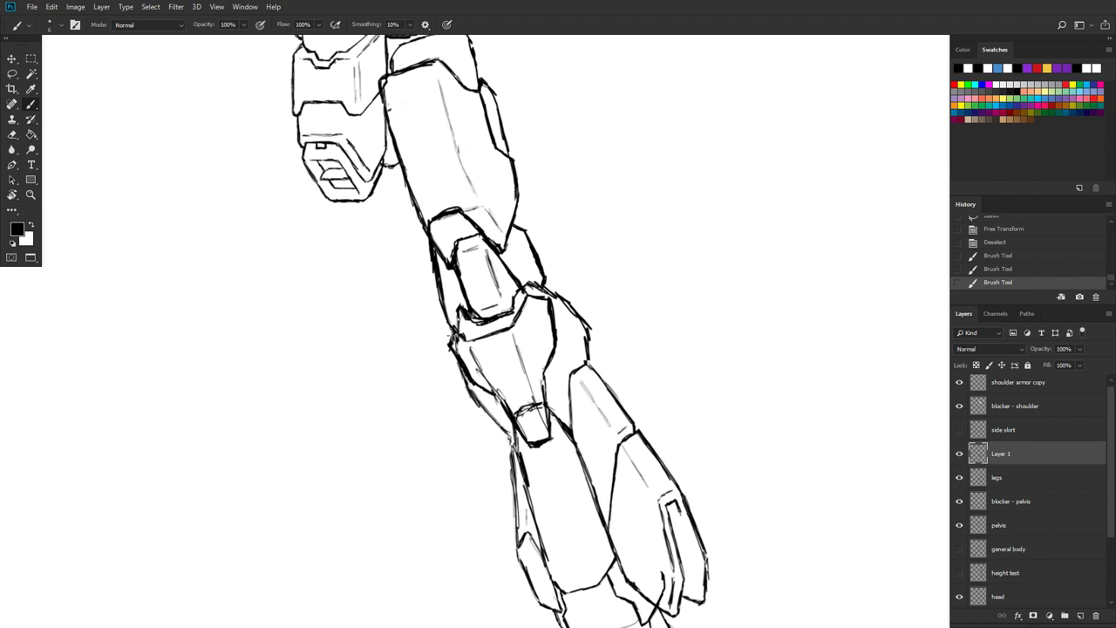
mouse_move(454, 344)
left_mouse_down()
mouse_move(448, 327)
mouse_move(503, 414)
left_mouse_up()
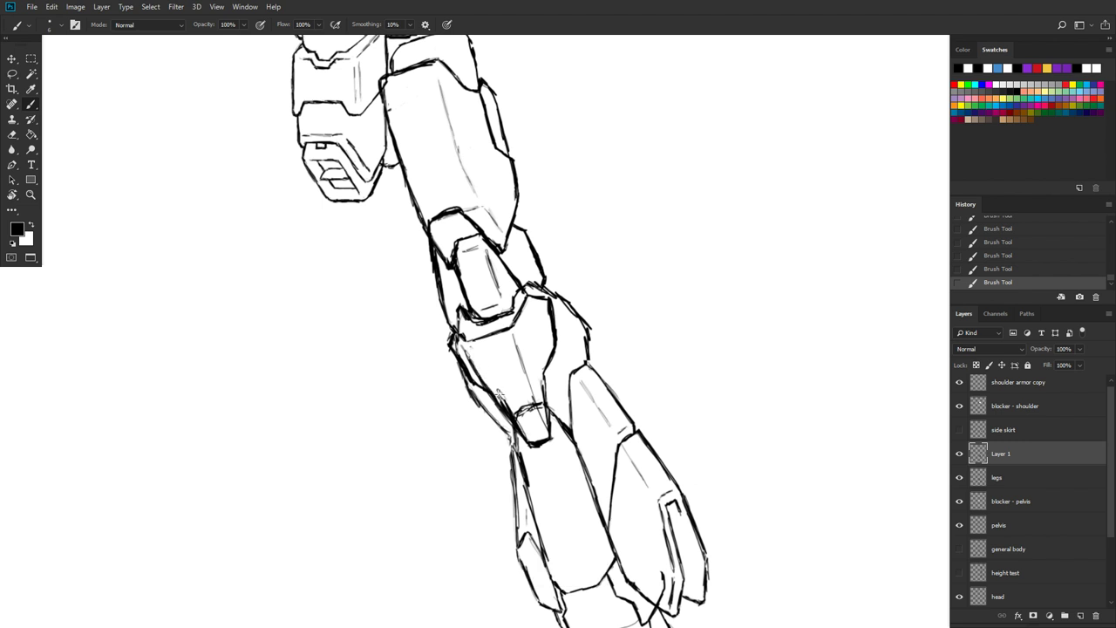
mouse_move(513, 408)
left_mouse_down()
mouse_move(504, 394)
mouse_move(519, 424)
left_mouse_up()
Step: Erase stray lines around the small block below the knee plate, touch up the block's top and the plate's side edge, and save
key("b")
key("e")
left_click_drag(544, 422, 538, 401)
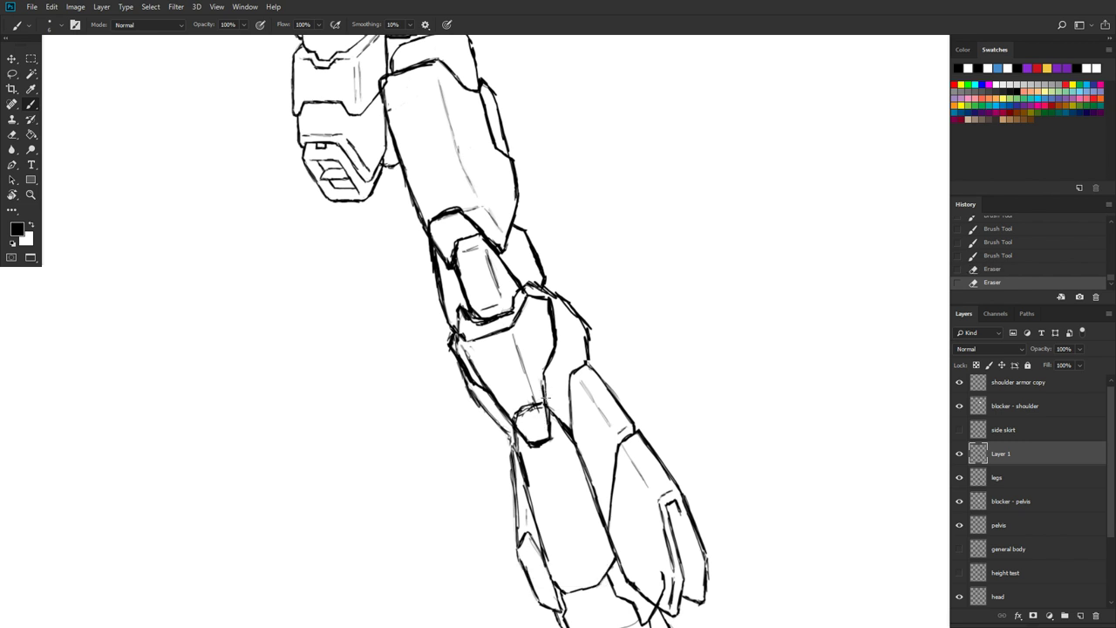
key("b")
left_click(536, 404)
left_click_drag(459, 347, 471, 364)
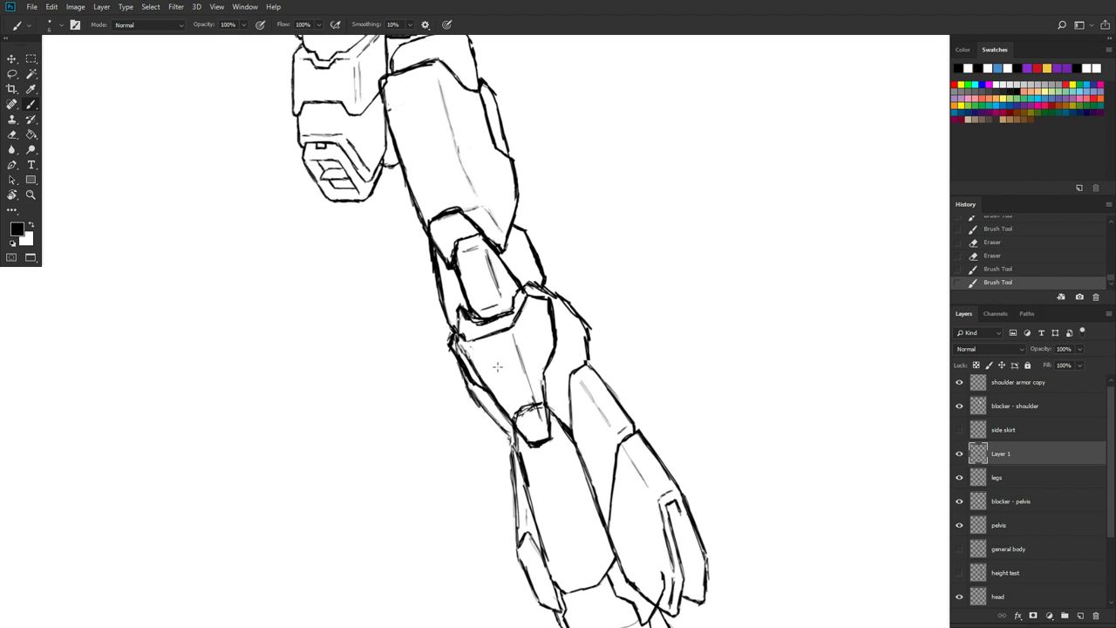
scroll(628, 311, "down", 6)
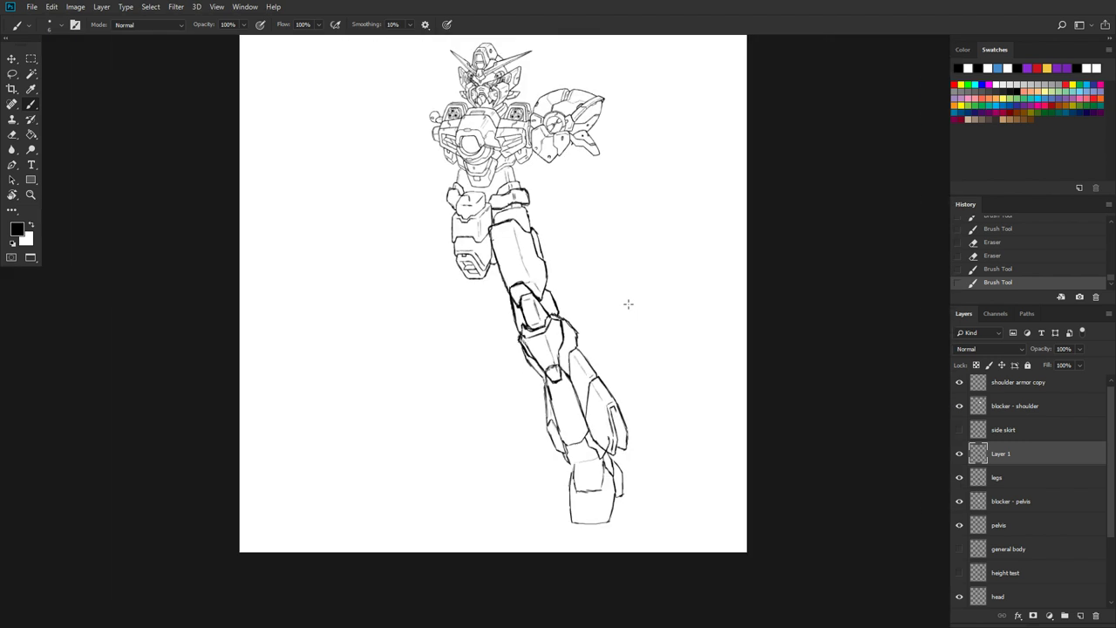
key("ctrl+s")
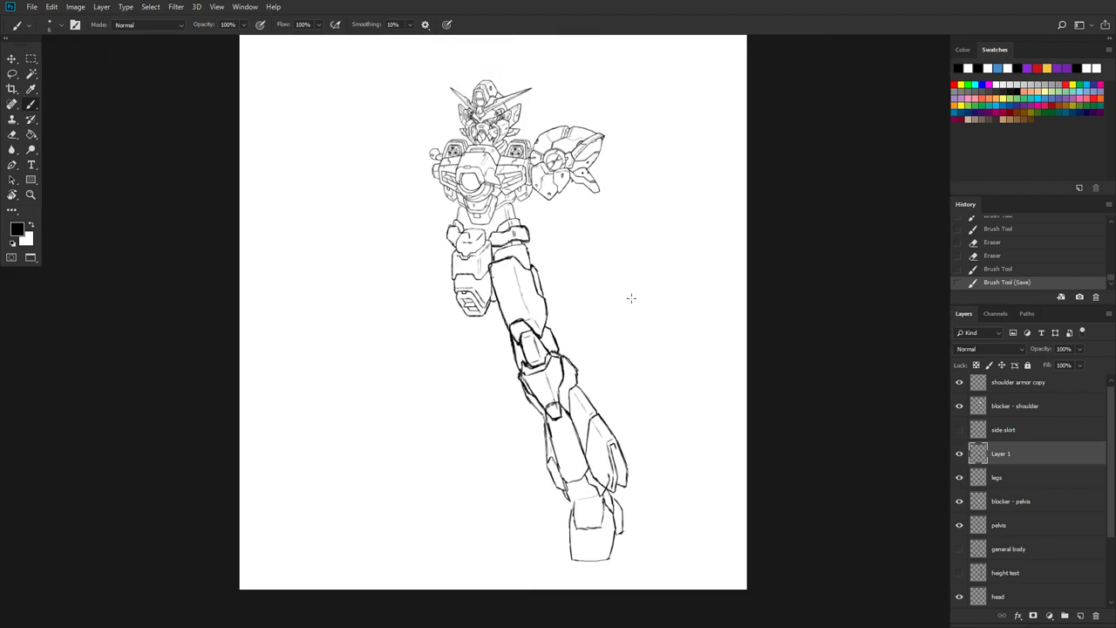
Step: Compare the whole leg with and without the Layer 1 knee armor by toggling that layer's visibility
scroll(632, 298, "up", 1)
scroll(631, 298, "up", 1)
scroll(631, 298, "down", 2)
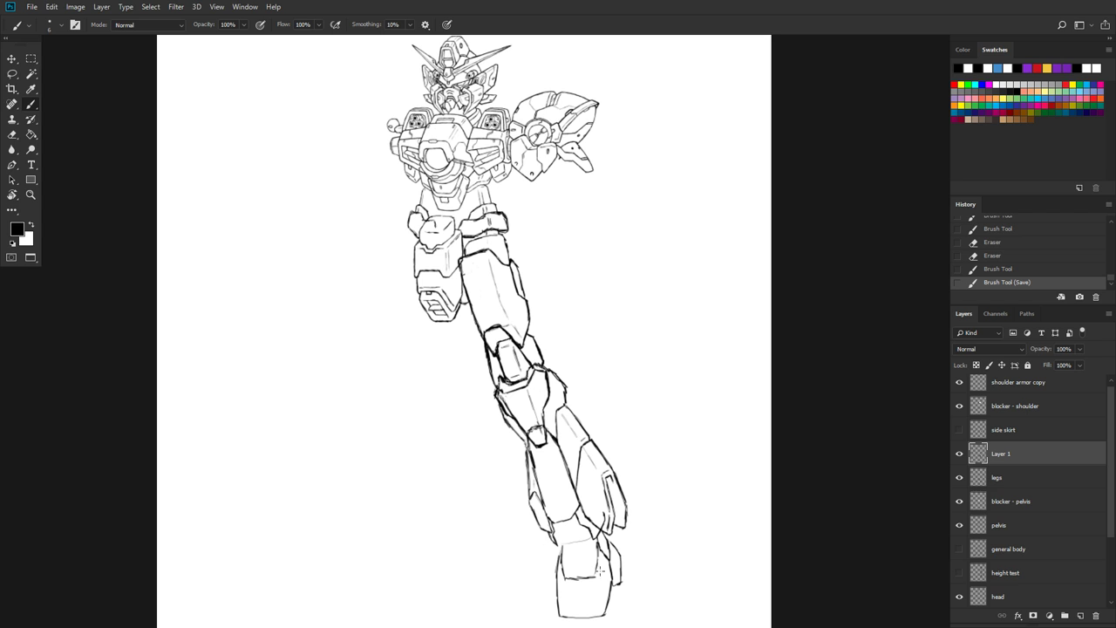
left_click(959, 456)
left_click(960, 456)
left_click(960, 456)
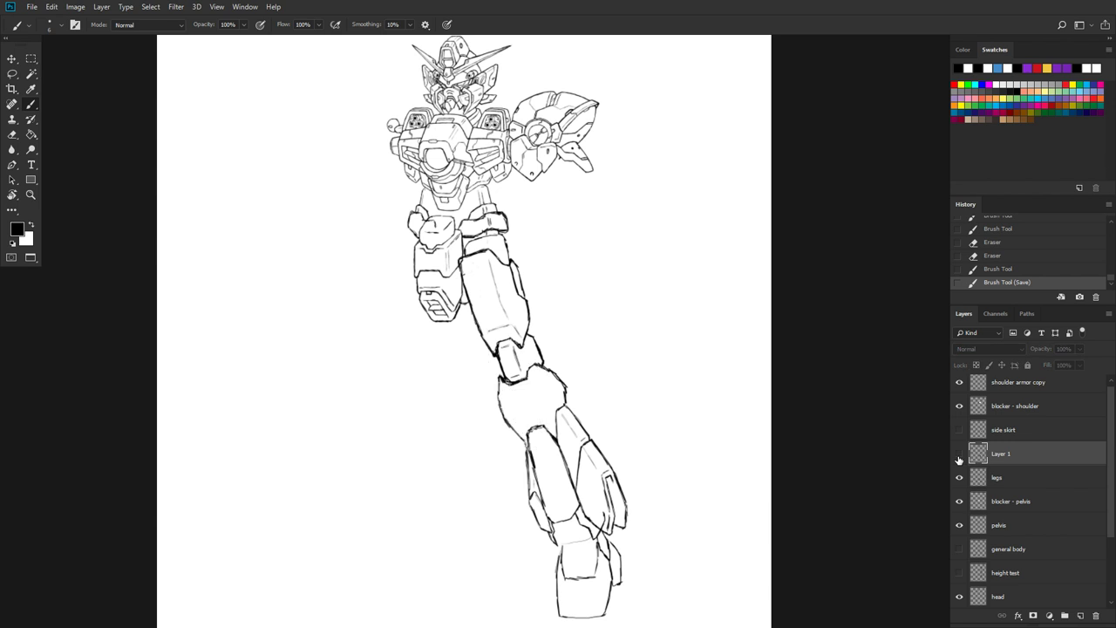
left_click(960, 456)
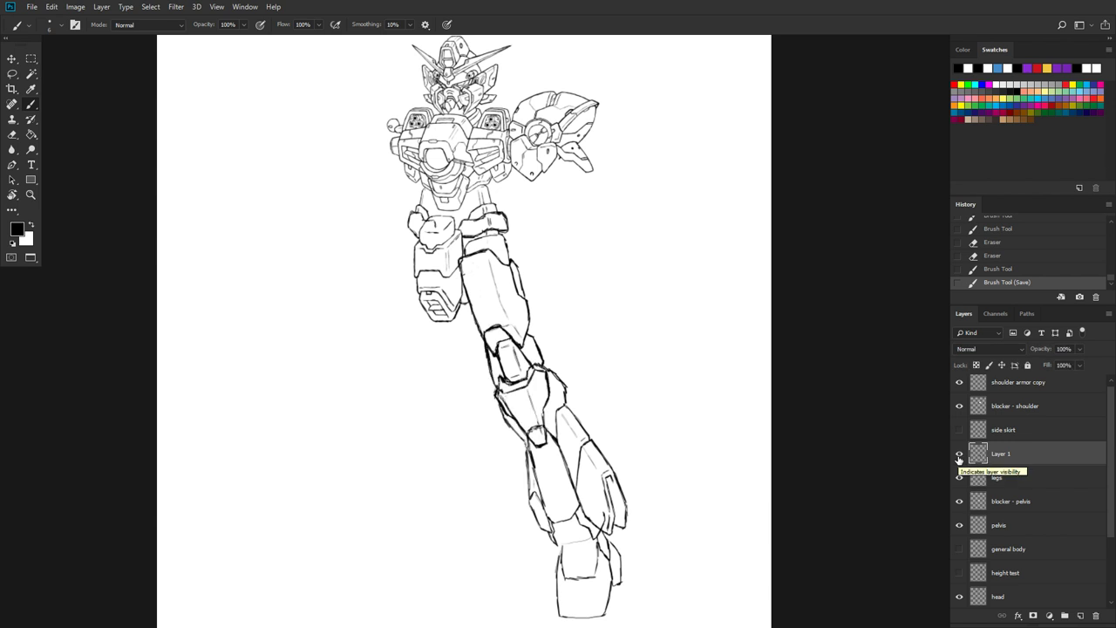
left_click(959, 456)
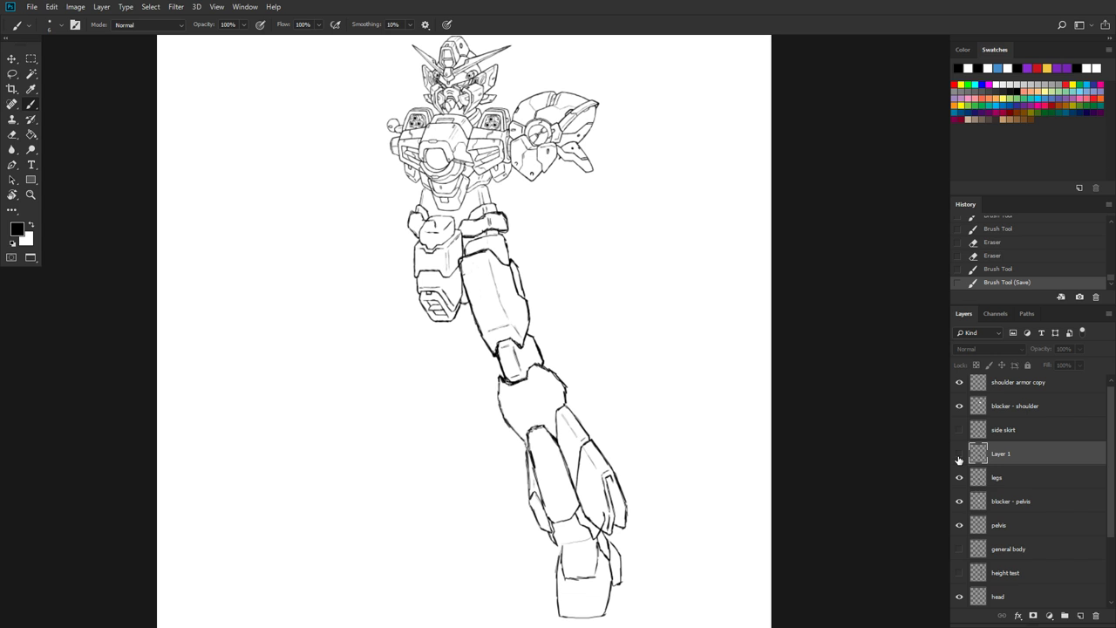
Step: Show the Layer 1 knee armor again, and switch to the browser to review the Wing Gundam HY Custom reference artworks
left_click(959, 456)
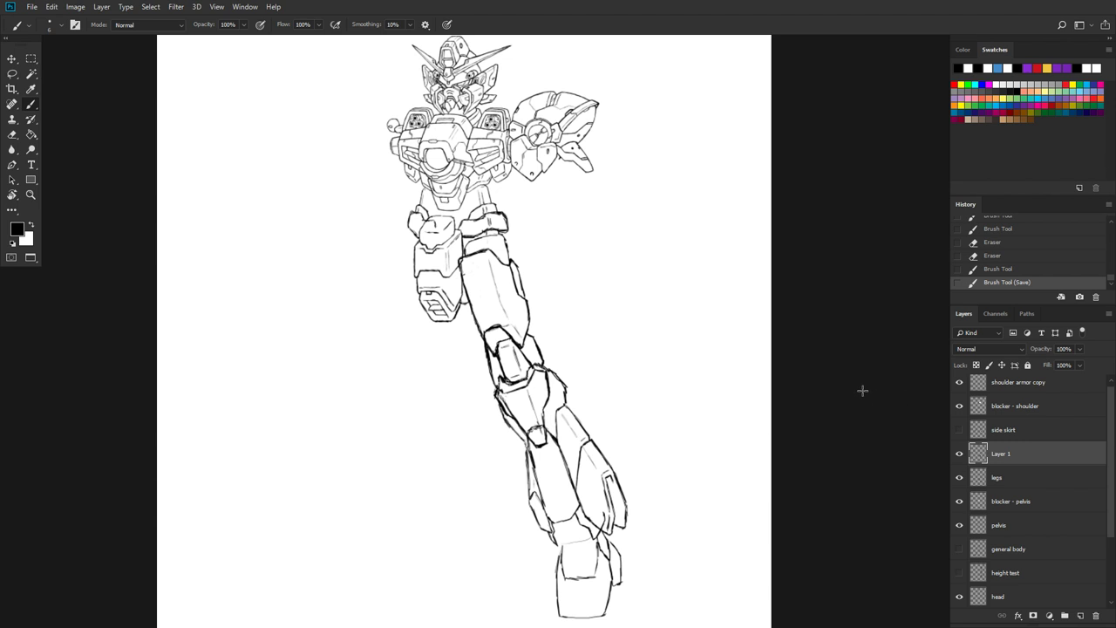
key("super")
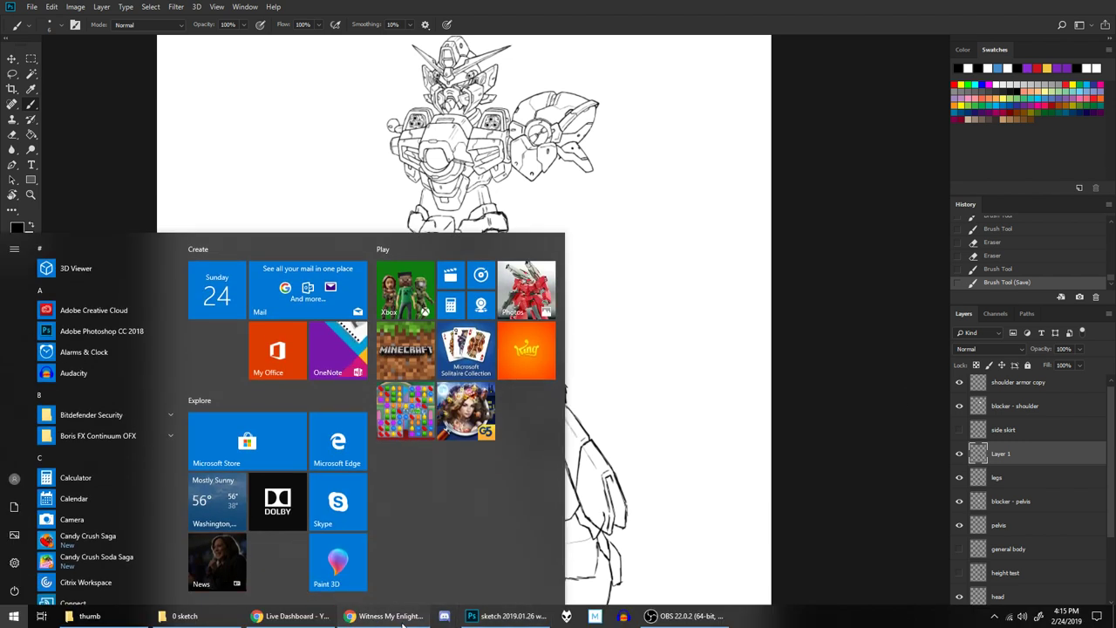
left_click(383, 616)
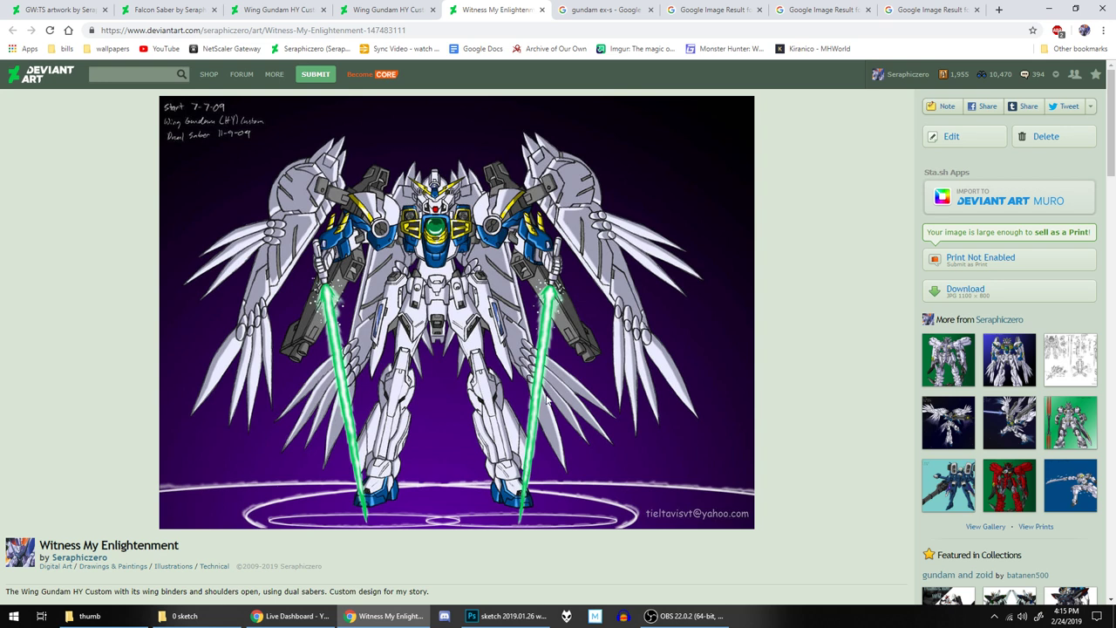
left_click(389, 10)
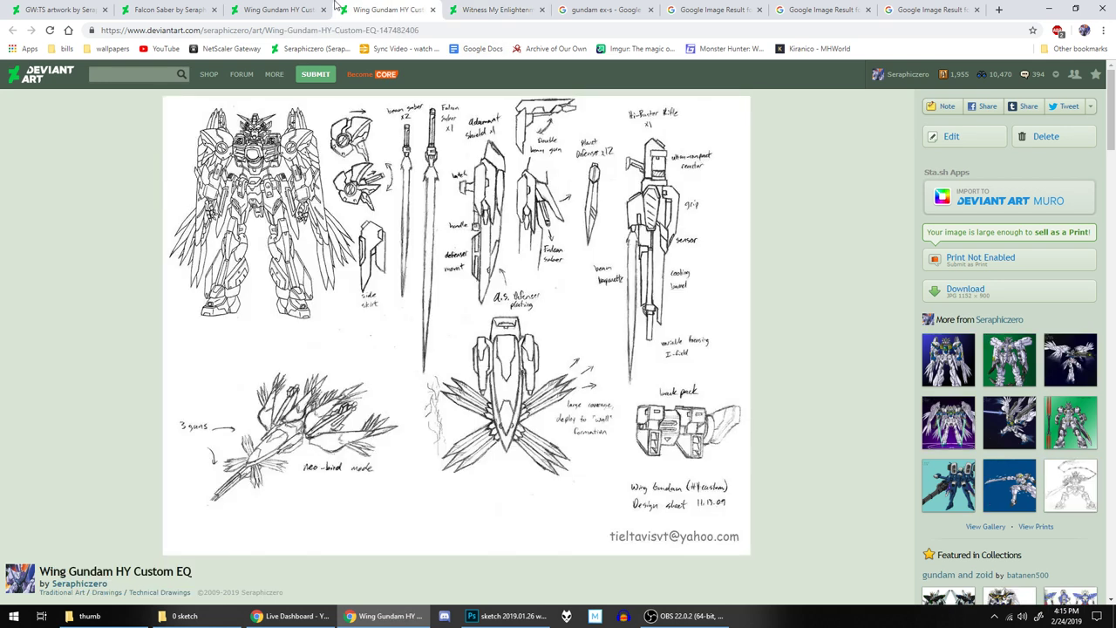
left_click(299, 7)
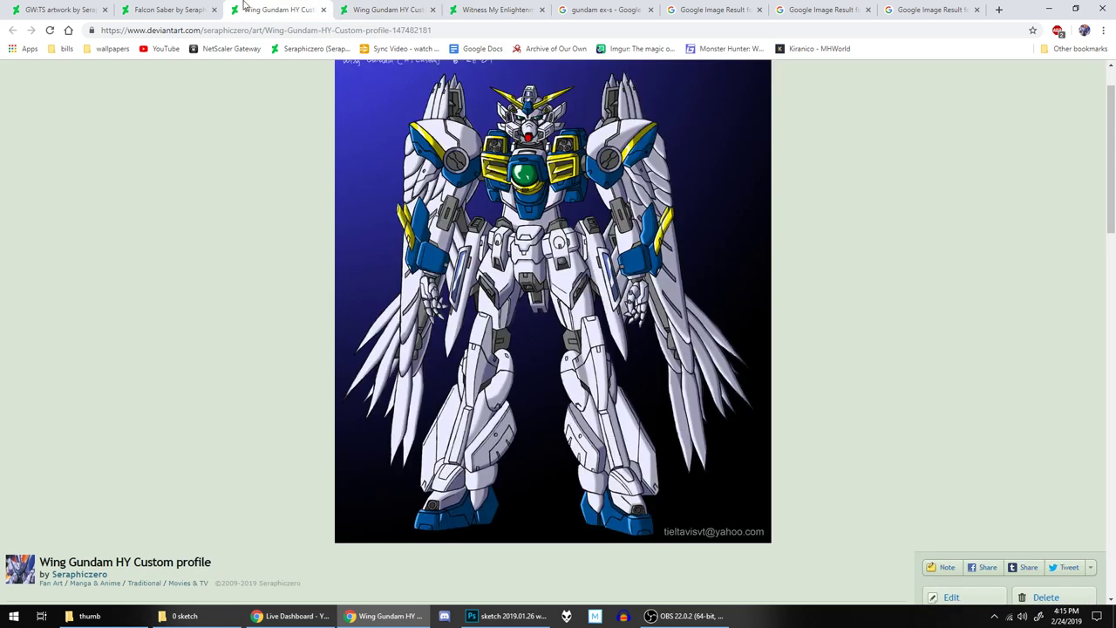
left_click(365, 6)
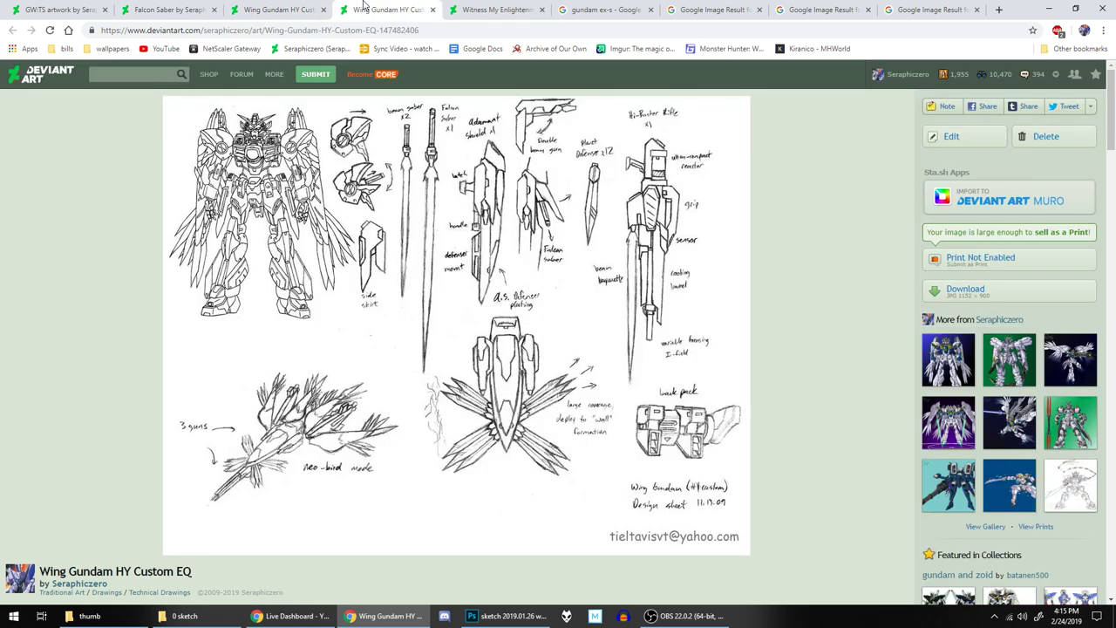
left_click(494, 8)
Step: Study the leg, knee and ankle armor in the Ex-S Gundam and Wing Gundam Zero Custom reference images
left_click(595, 9)
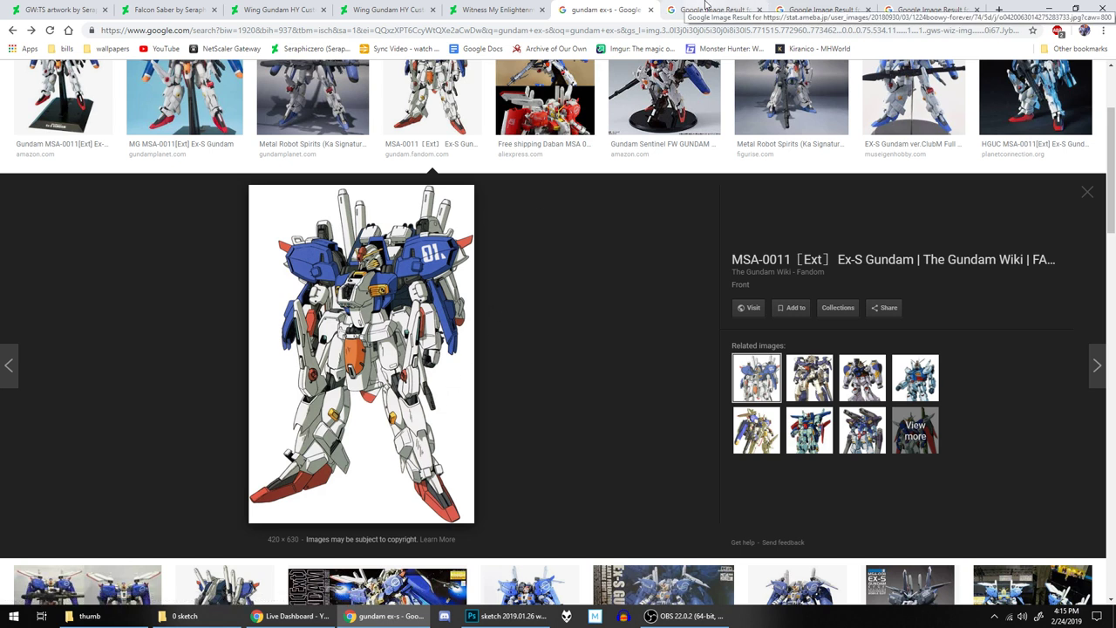
left_click(706, 7)
left_click(811, 9)
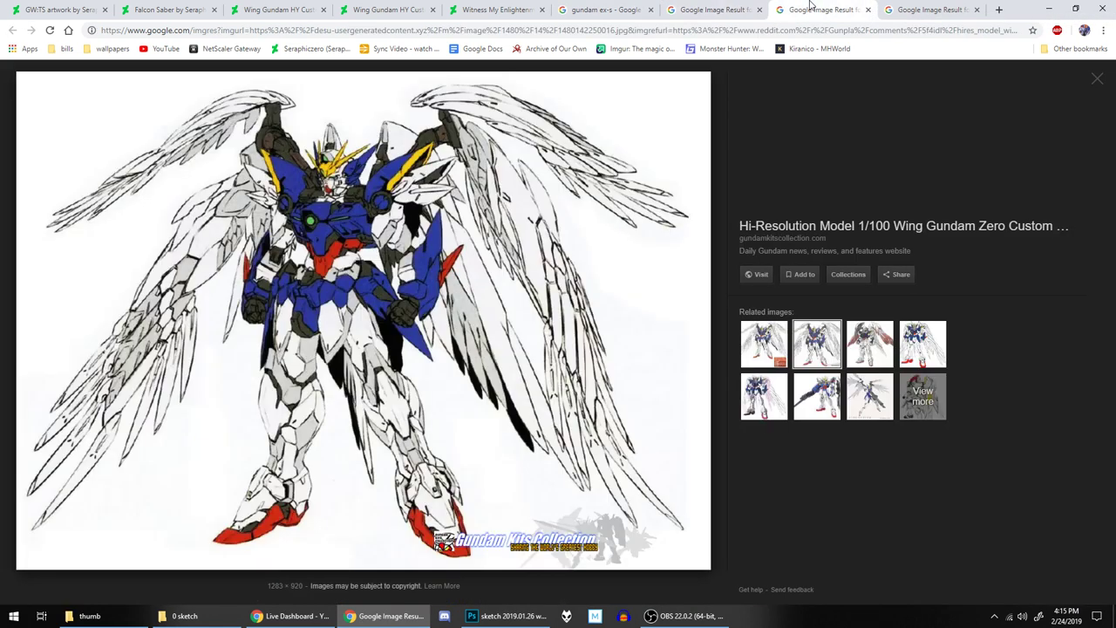
left_click(745, 8)
left_click(758, 10)
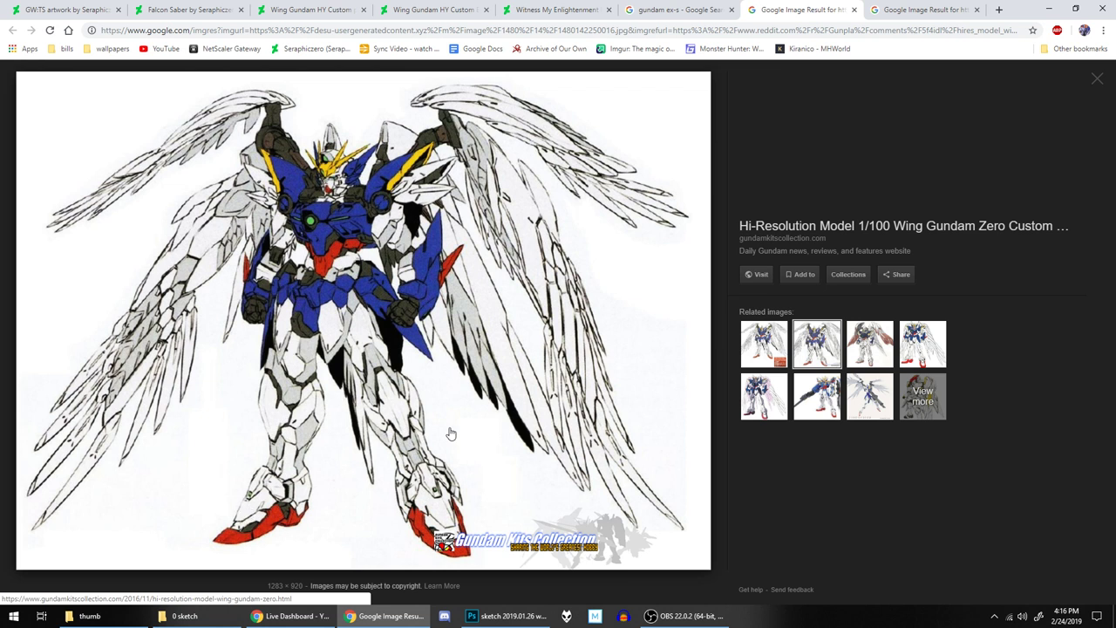
left_click(902, 7)
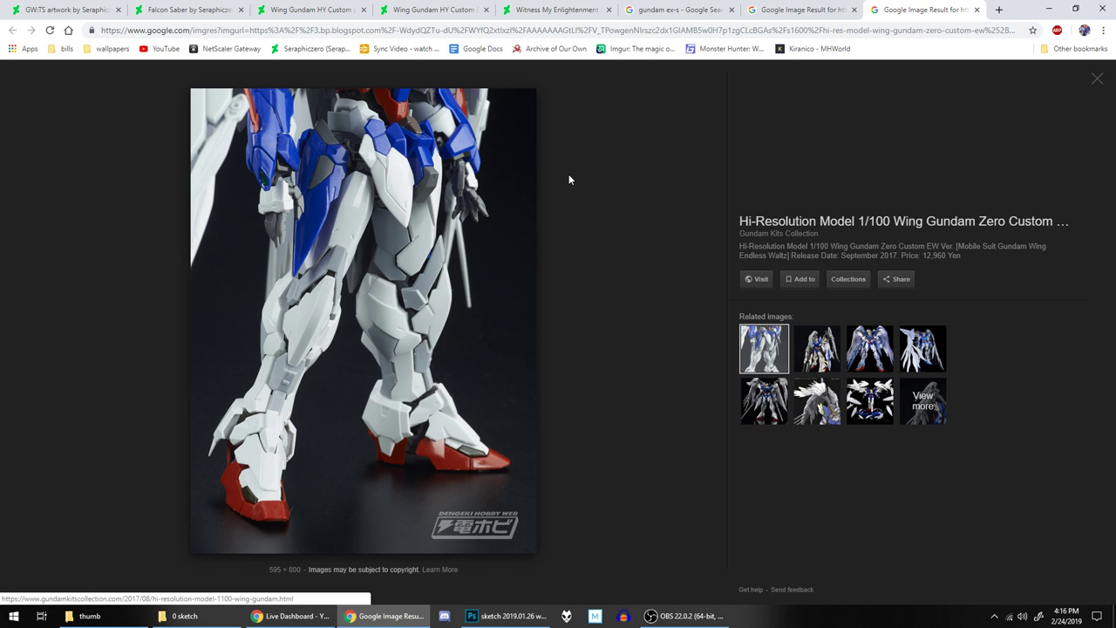
left_click(763, 7)
left_click(892, 7)
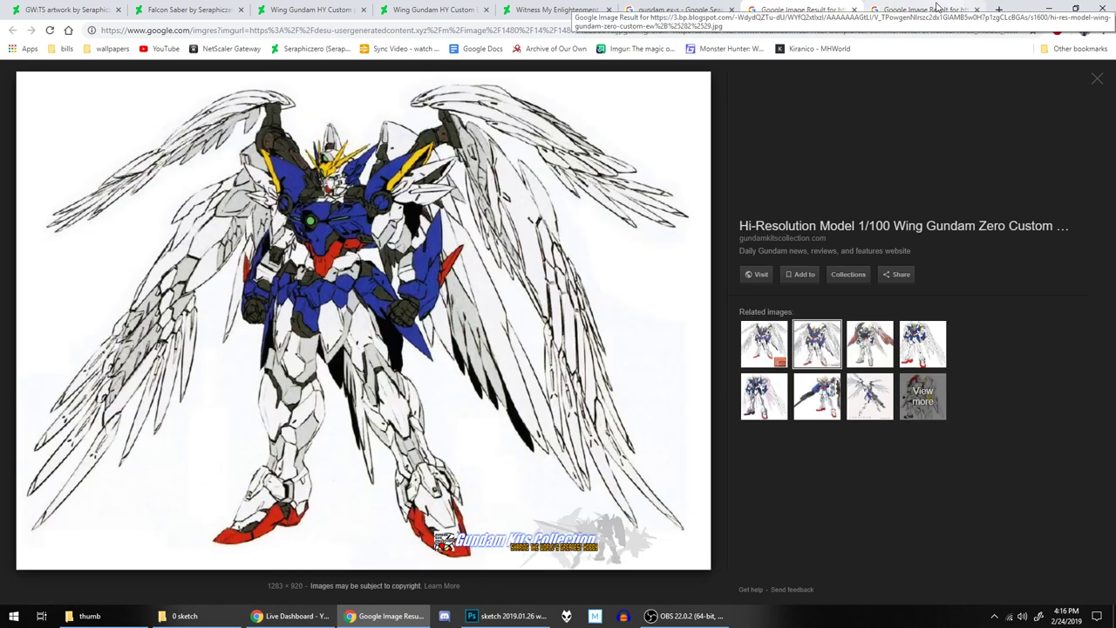
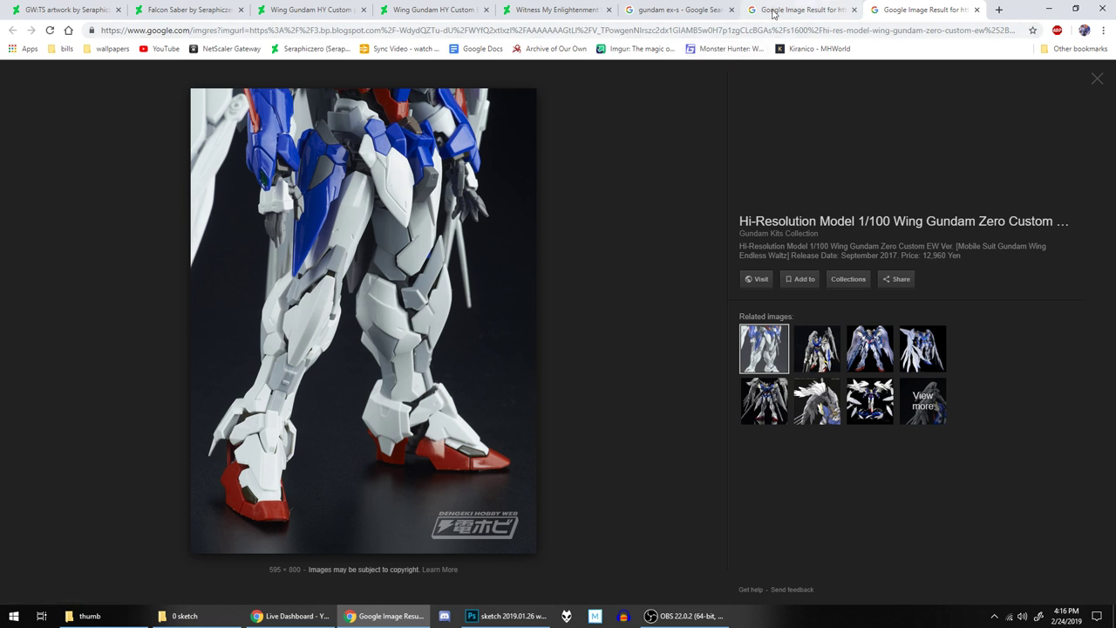
Step: Switch back to Photoshop and sketch a small angular ankle plate on Layer 1 directly beneath the shin armor's lower edge
left_click(506, 616)
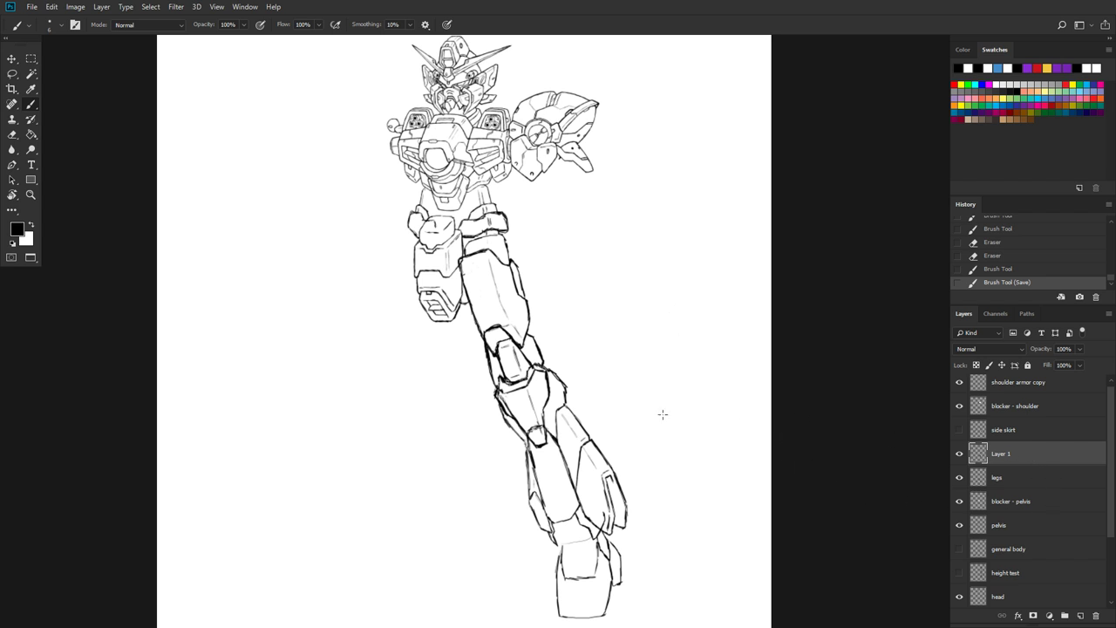
scroll(663, 414, "down", 2)
scroll(654, 462, "up", 6)
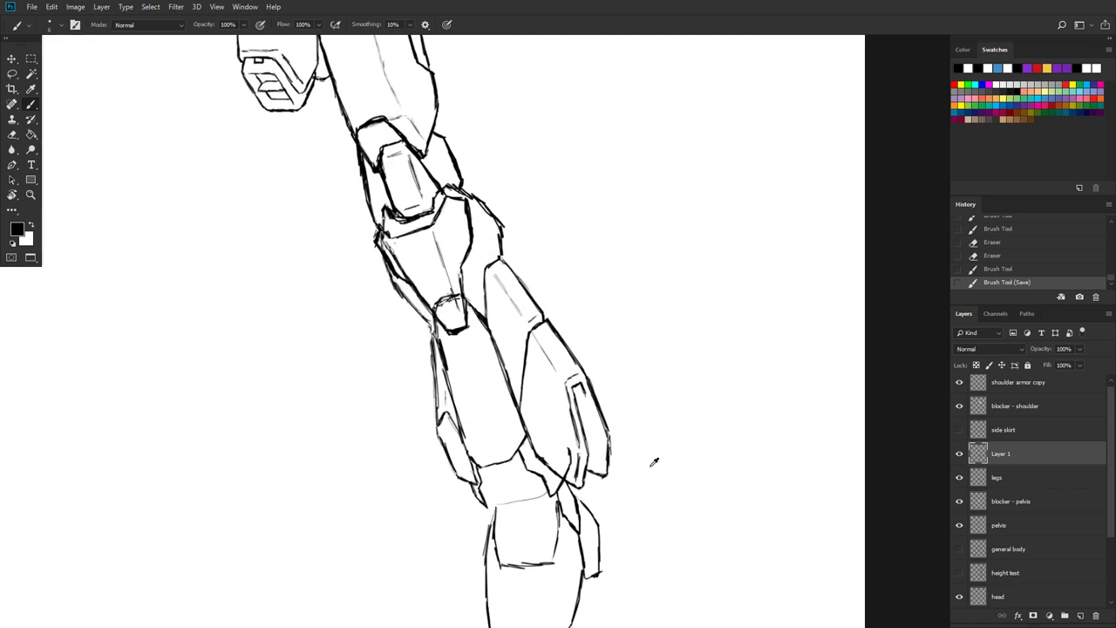
scroll(650, 462, "down", 1)
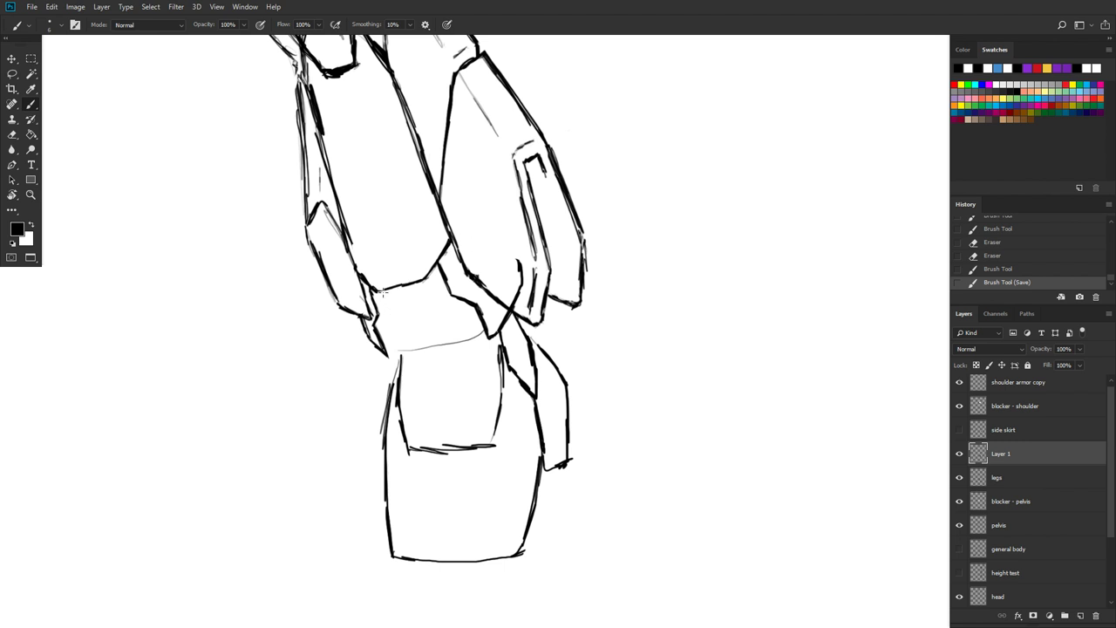
left_click_drag(381, 293, 390, 296)
left_click_drag(381, 290, 383, 294)
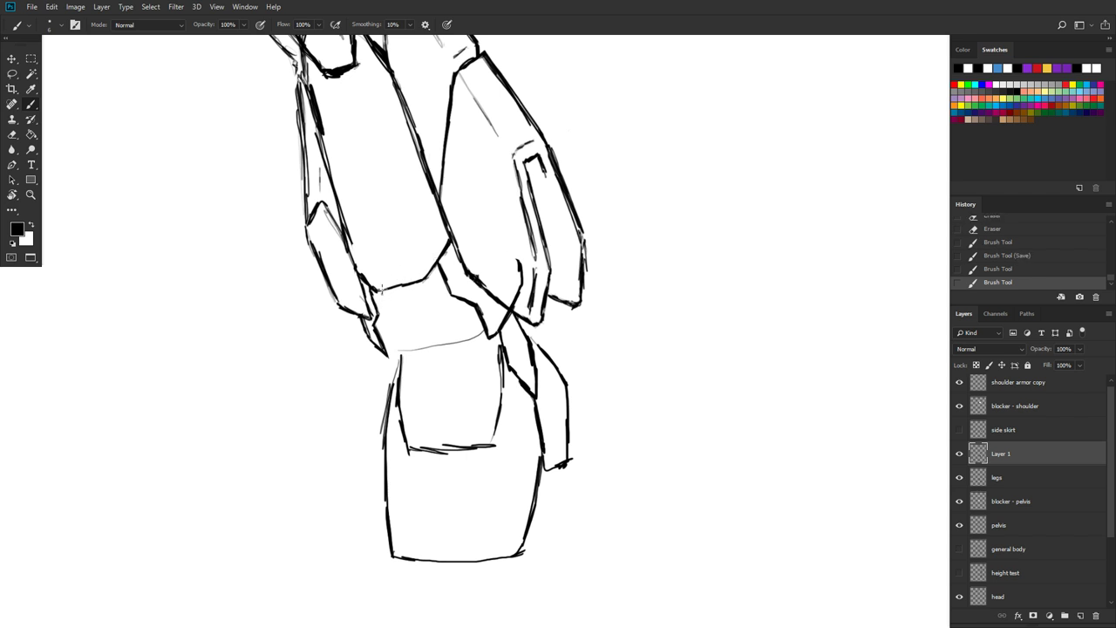
mouse_move(385, 286)
left_mouse_down()
mouse_move(423, 271)
mouse_move(381, 296)
mouse_move(394, 368)
left_mouse_up()
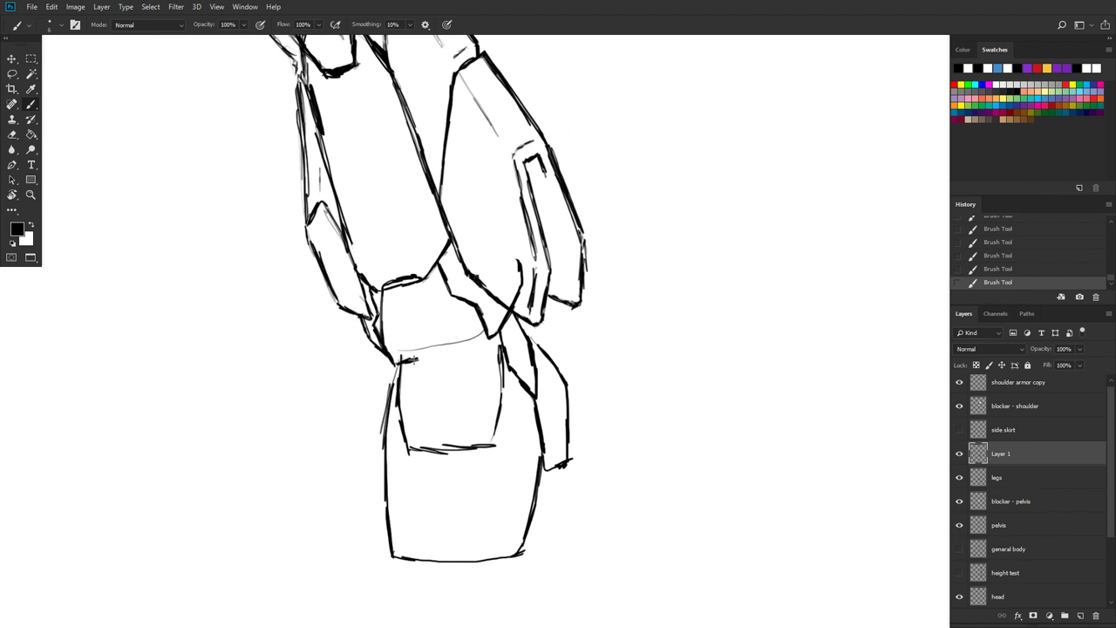
left_click_drag(423, 282, 434, 303)
mouse_move(419, 357)
left_mouse_down()
mouse_move(437, 306)
mouse_move(424, 282)
left_mouse_up()
left_click_drag(415, 364, 426, 348)
Step: Draw a larger angular ankle guard around the small plate, reaching over the foot's top, add a detail line inside the plate, and save
mouse_move(431, 278)
left_mouse_down()
mouse_move(458, 266)
mouse_move(474, 291)
left_mouse_up()
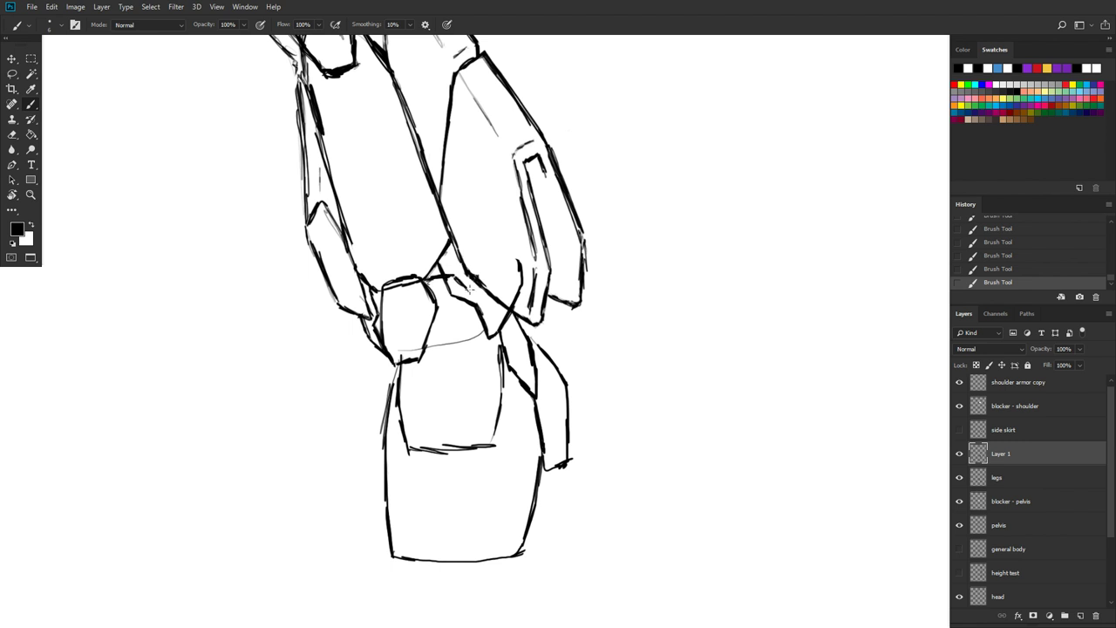
left_click_drag(380, 289, 363, 315)
left_click_drag(358, 316, 397, 410)
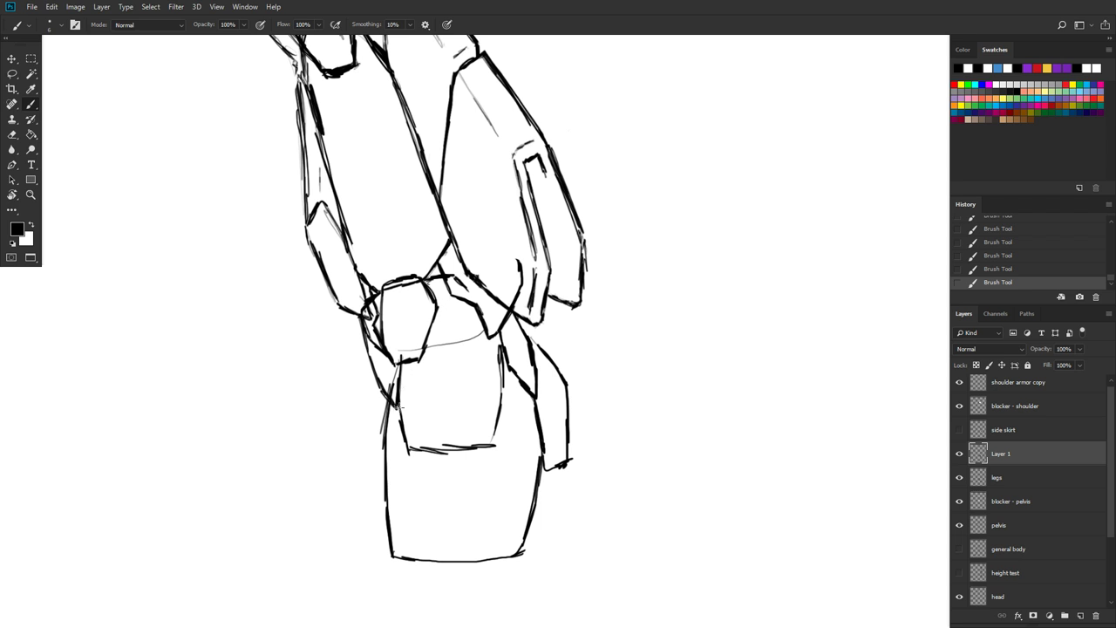
left_click_drag(402, 406, 433, 403)
mouse_move(450, 377)
left_mouse_down()
mouse_move(434, 405)
mouse_move(476, 312)
mouse_move(436, 402)
mouse_move(452, 354)
left_mouse_up()
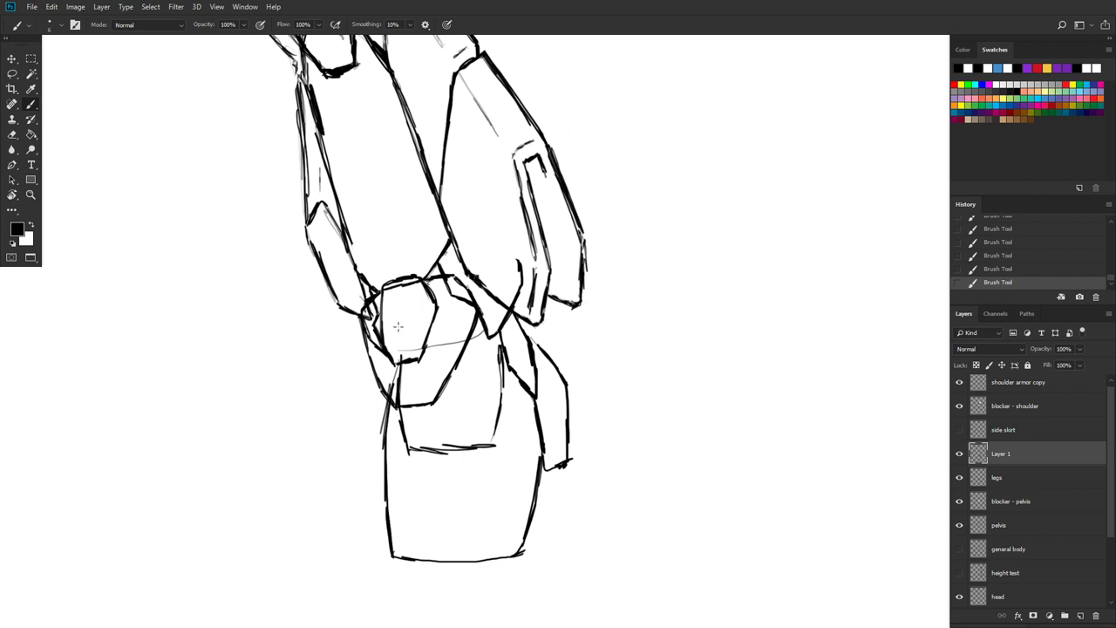
mouse_move(389, 341)
left_mouse_down()
mouse_move(406, 337)
mouse_move(417, 351)
left_mouse_up()
key("ctrl+s")
Step: Examine the new ankle armor and the leg's proportions against the whole figure
scroll(658, 225, "down", 2)
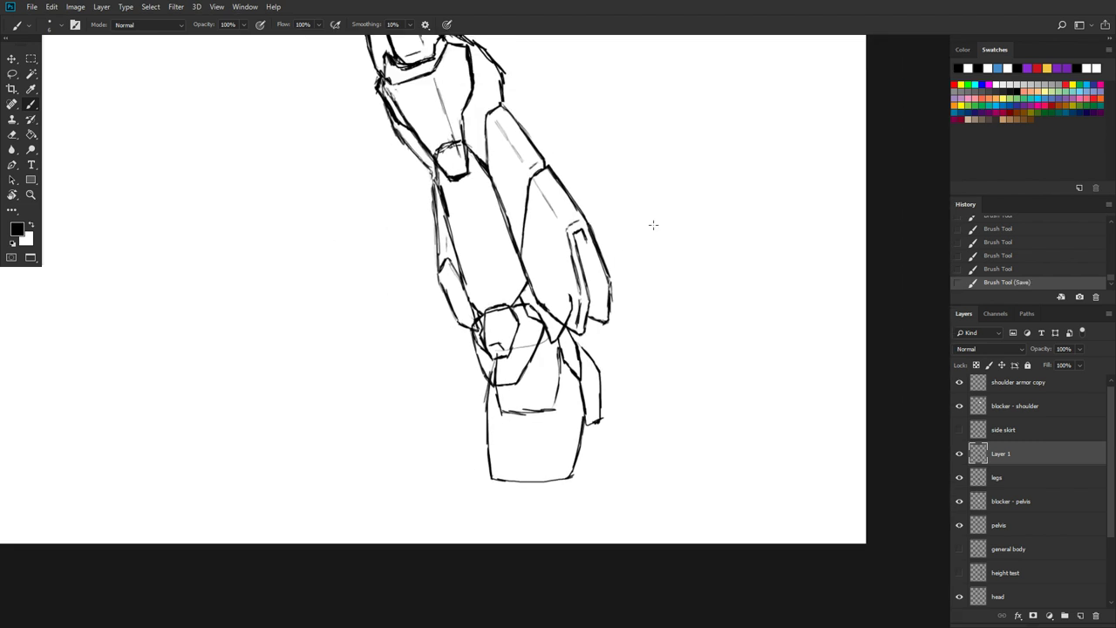
scroll(653, 225, "down", 2)
scroll(653, 225, "up", 3)
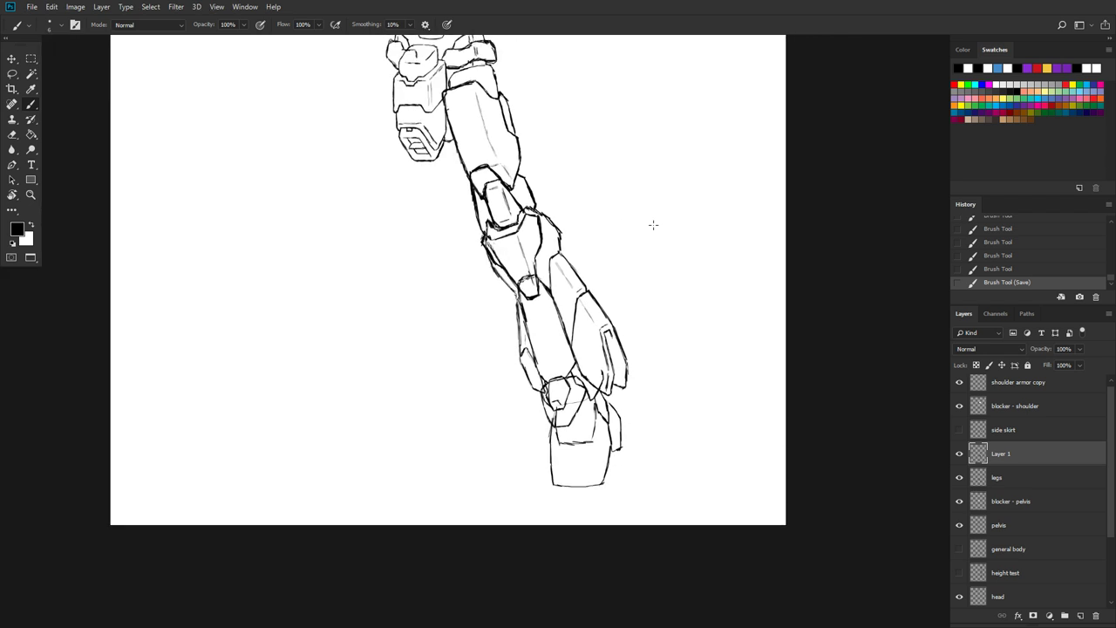
scroll(654, 224, "down", 1)
scroll(653, 223, "up", 3)
scroll(653, 224, "down", 1)
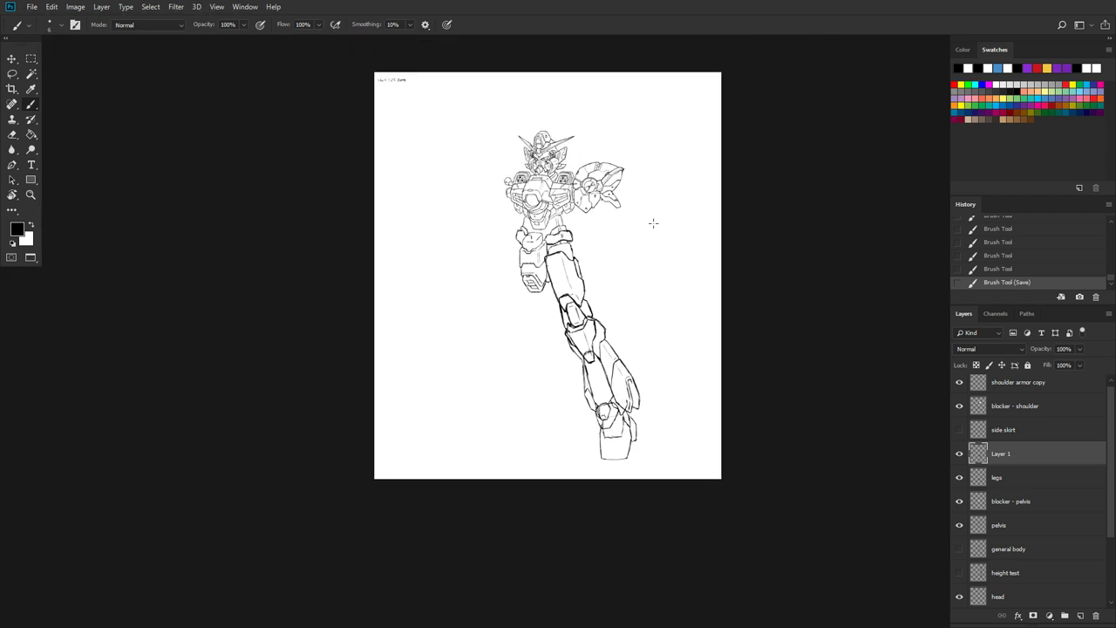
scroll(653, 223, "up", 1)
scroll(653, 223, "up", 1)
scroll(653, 223, "down", 1)
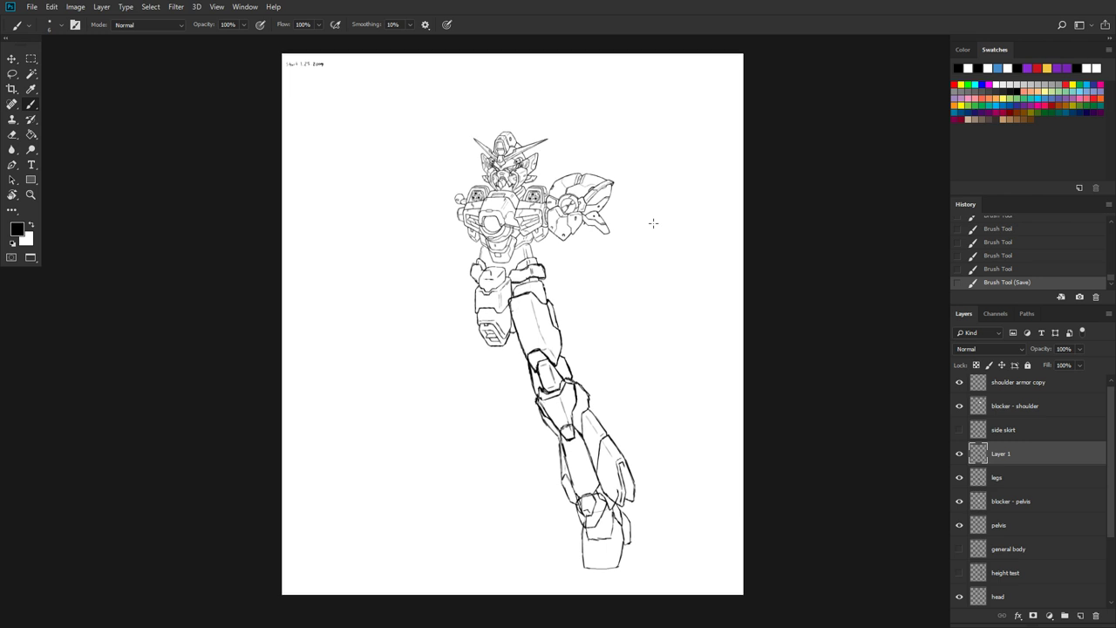
scroll(653, 223, "up", 1)
scroll(653, 223, "down", 1)
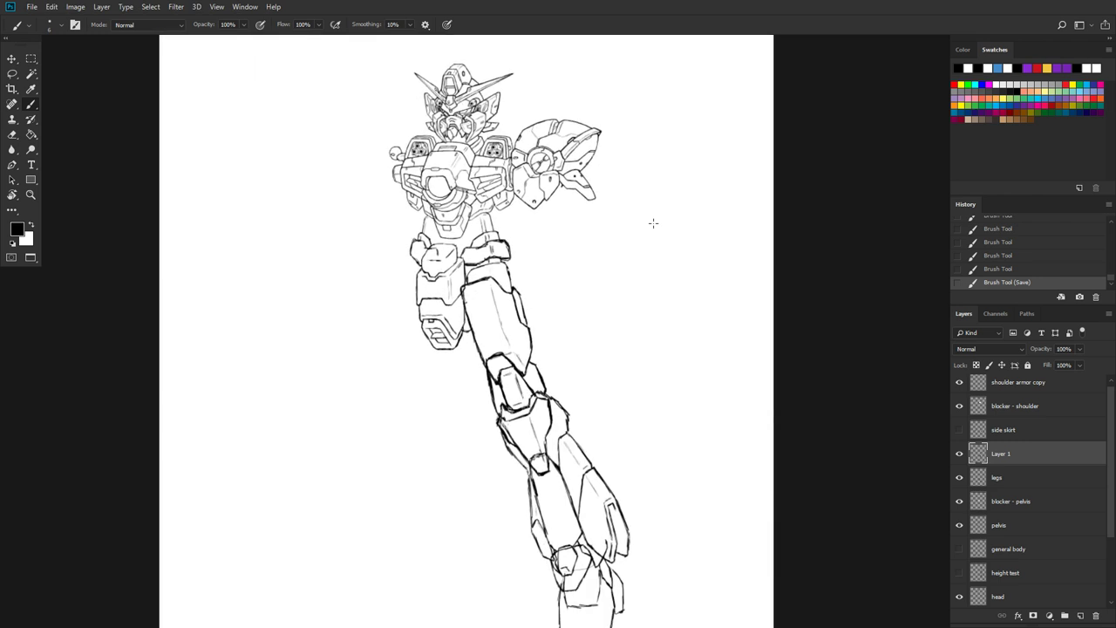
scroll(653, 223, "down", 1)
scroll(653, 224, "down", 2)
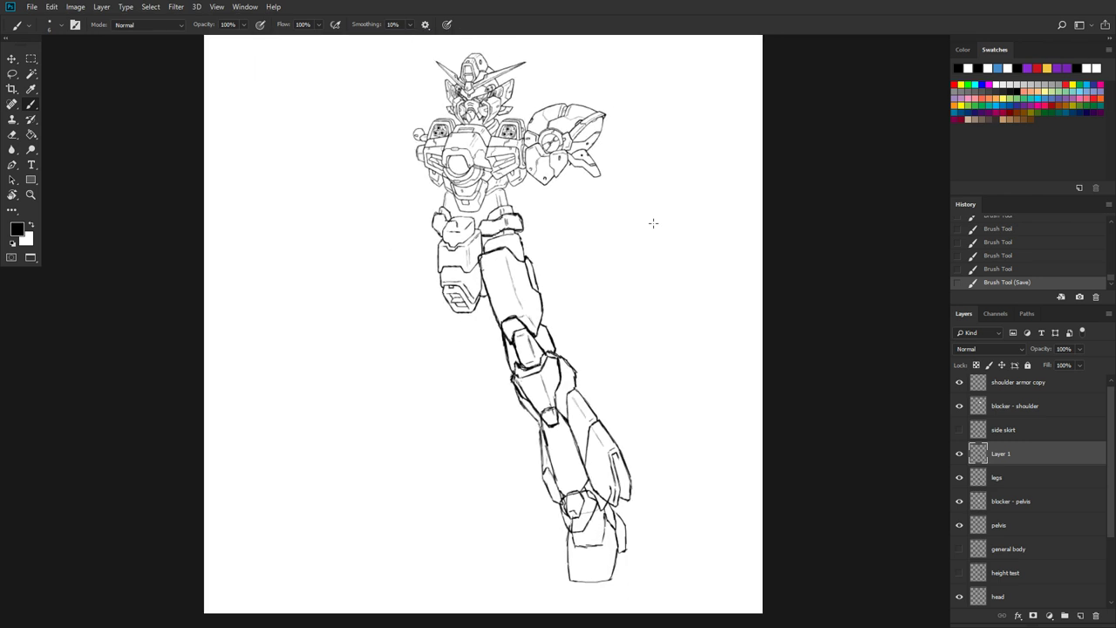
Step: Compare the figure with and without the side skirt layer
left_click(959, 429)
left_click(959, 429)
left_click(959, 429)
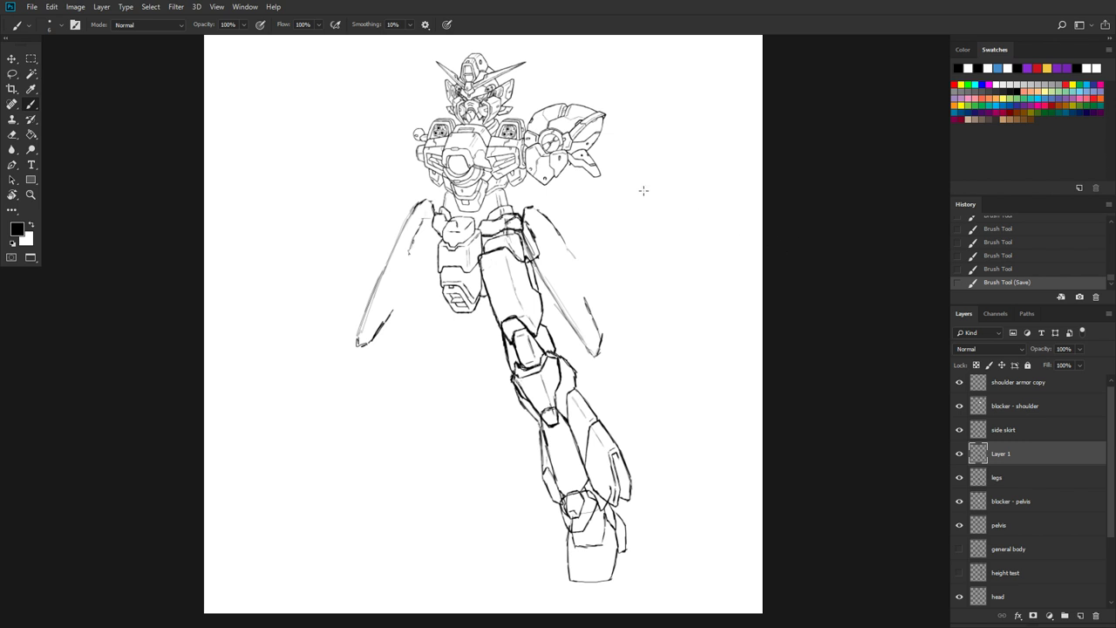
left_click(963, 433)
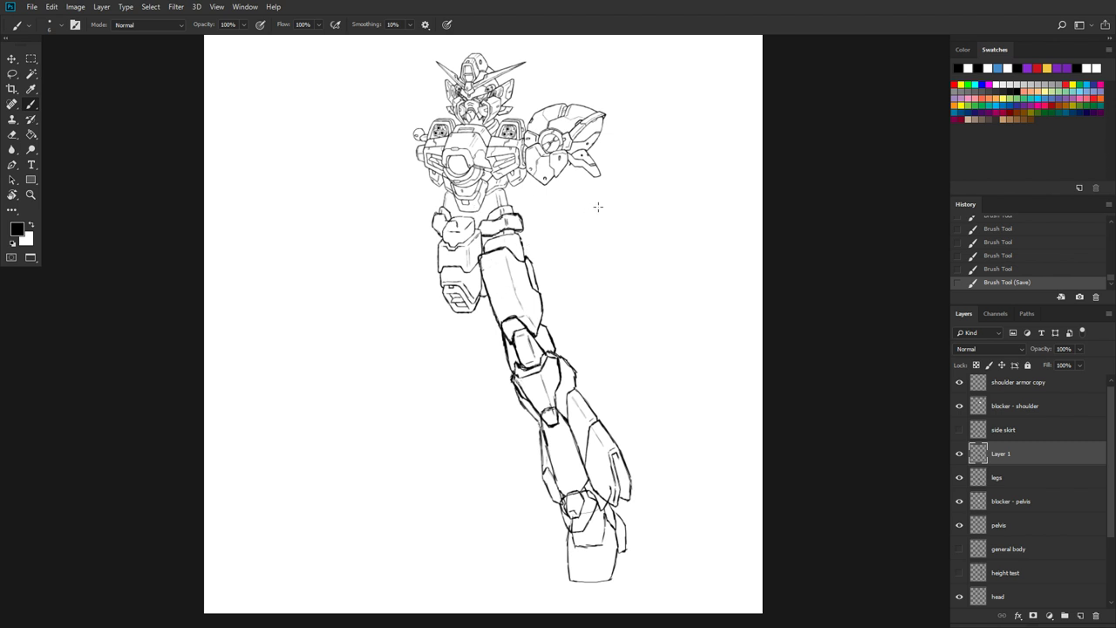
Step: Compare the refined leg against the rough sketch by toggling the general body layer's visibility
left_click(959, 549)
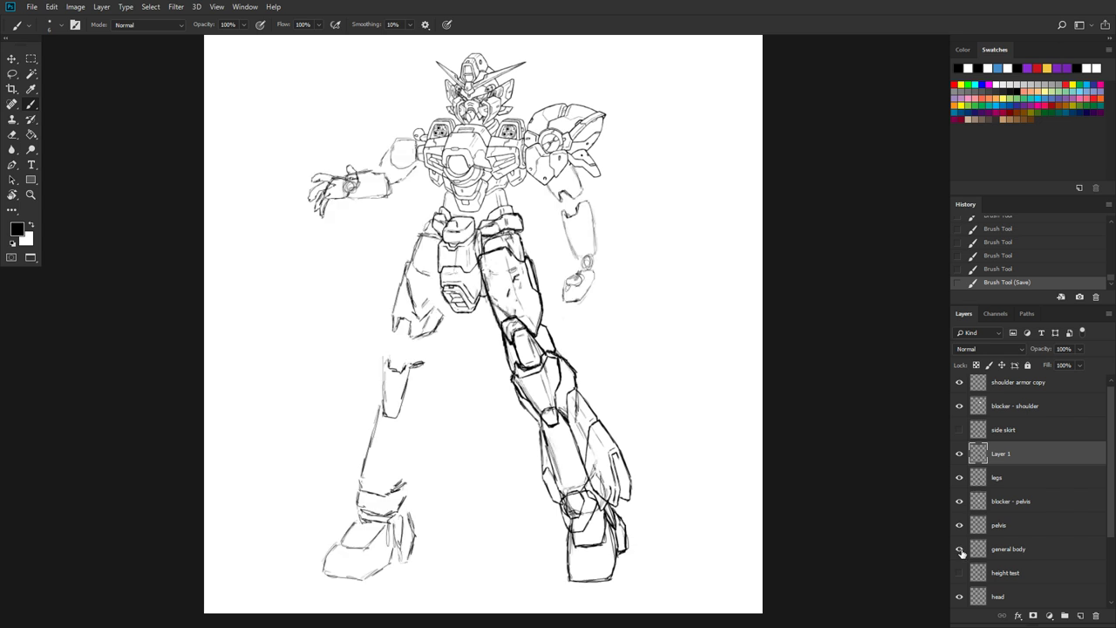
left_click(961, 550)
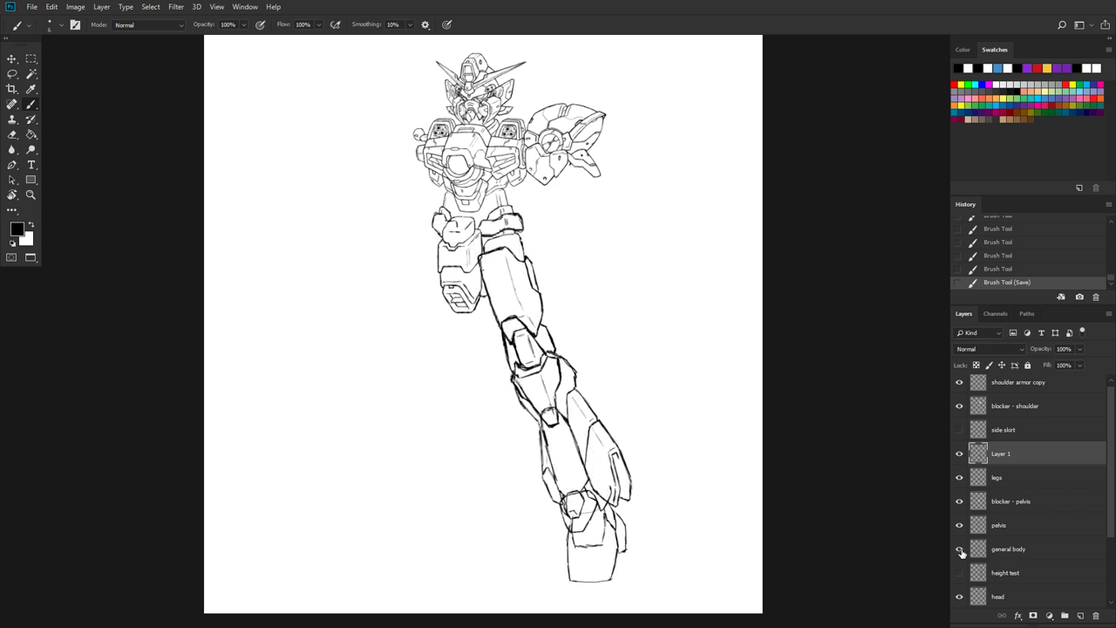
left_click(960, 549)
left_click(960, 549)
left_click(961, 550)
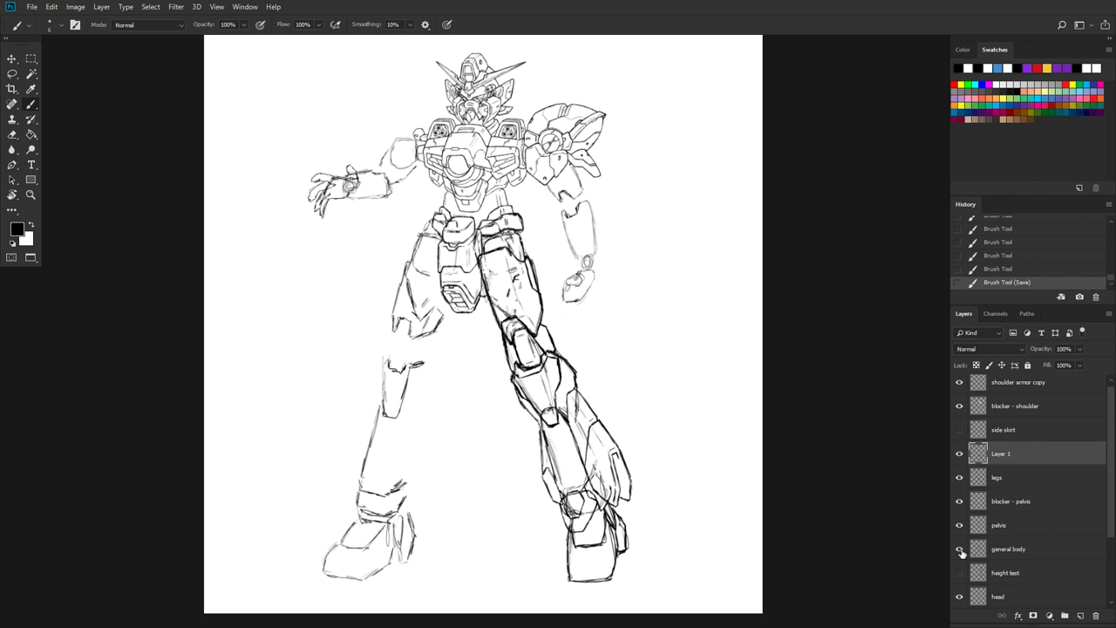
left_click(960, 549)
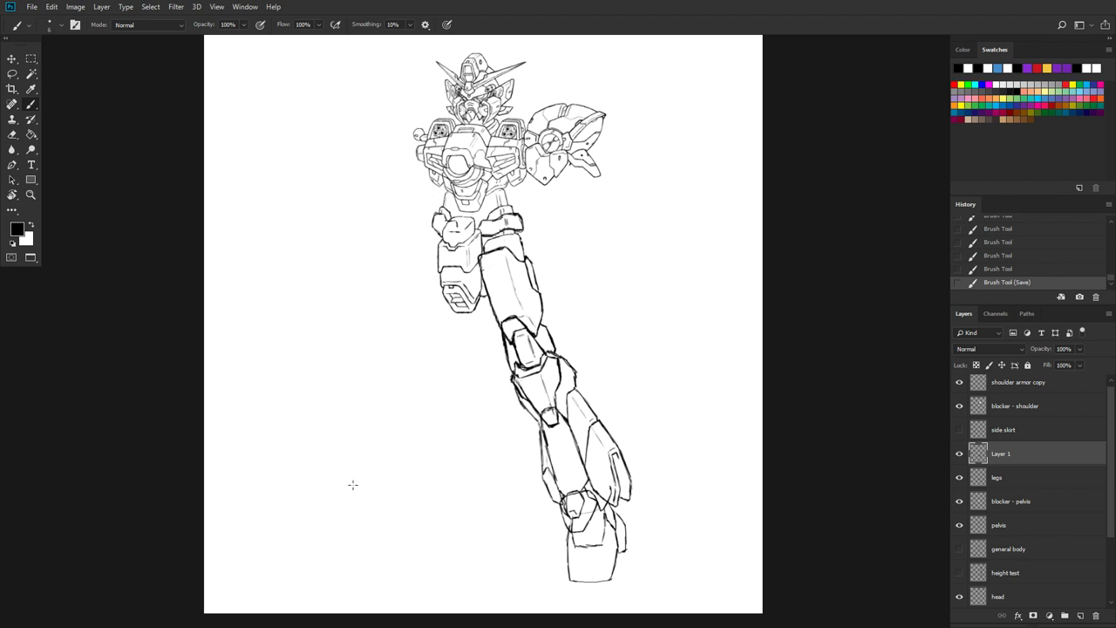
Step: Show the general body layer and review the full figure with the rough arms and second leg
scroll(696, 254, "up", 1)
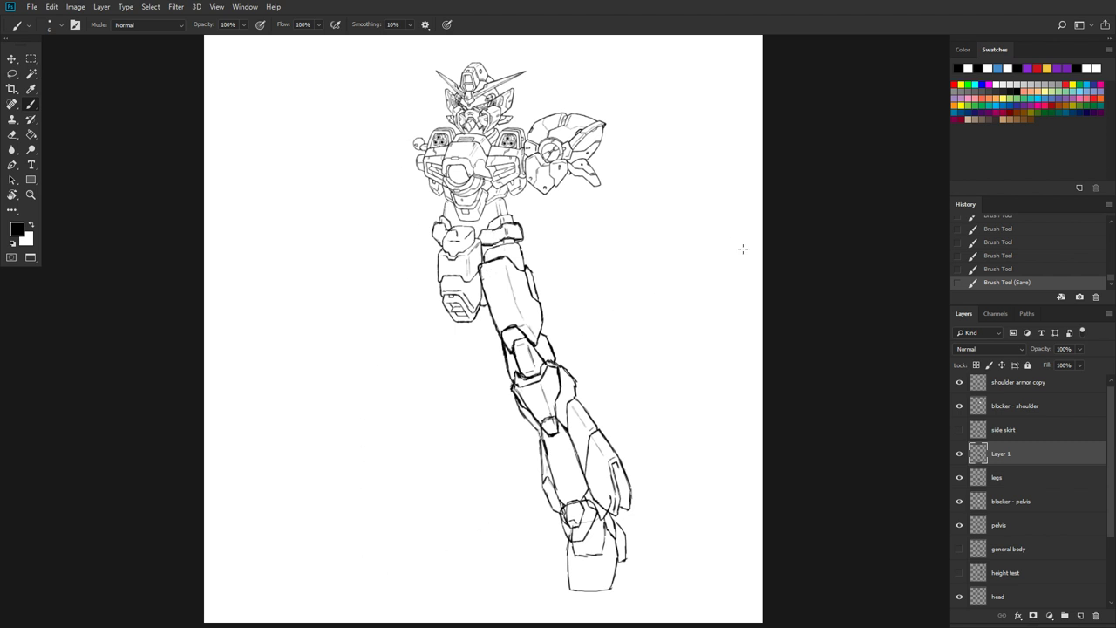
left_click(959, 550)
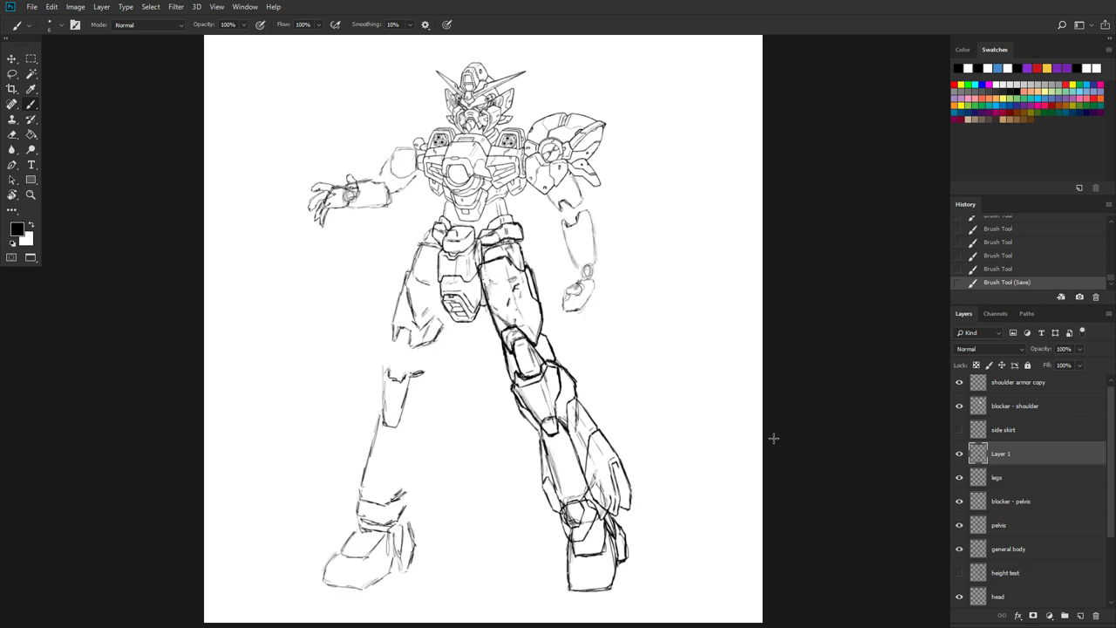
scroll(773, 431, "up", 2)
scroll(773, 431, "down", 2)
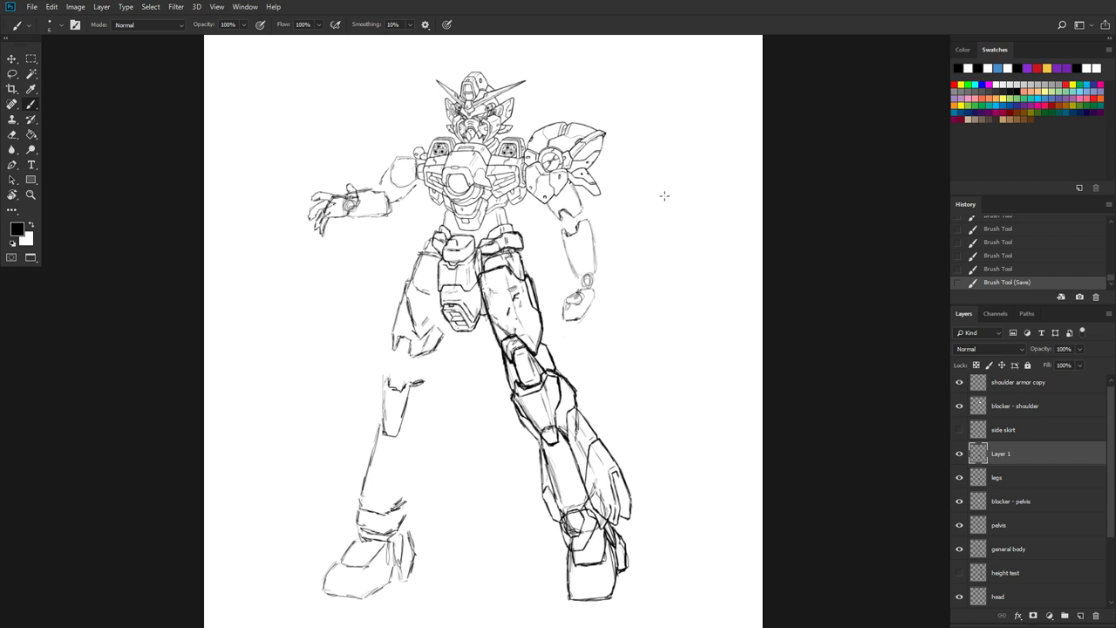
key("super")
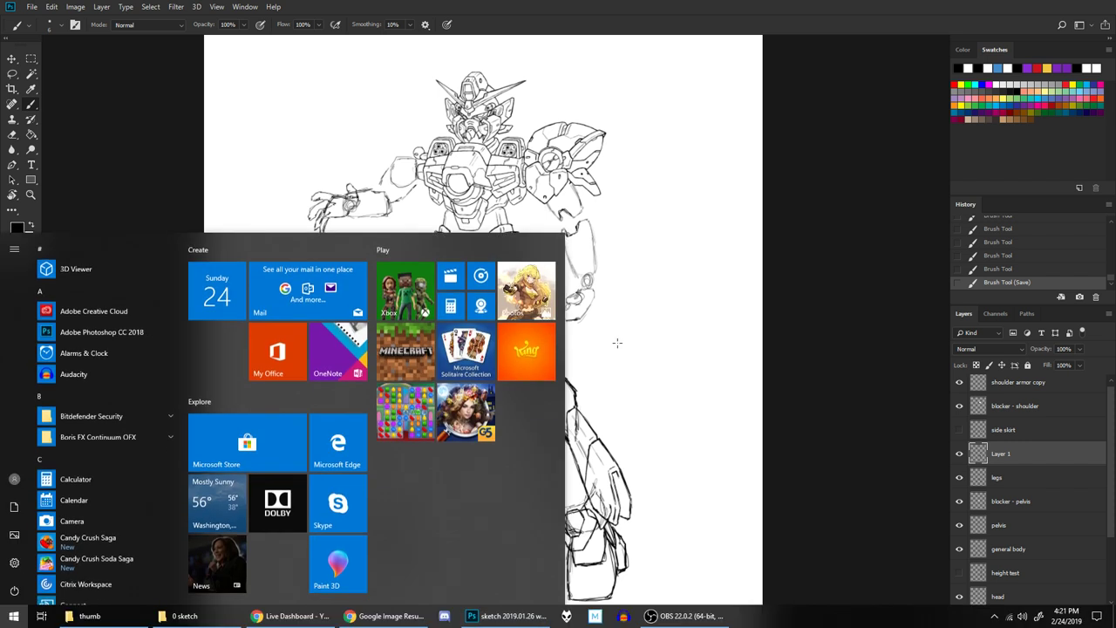
key("super")
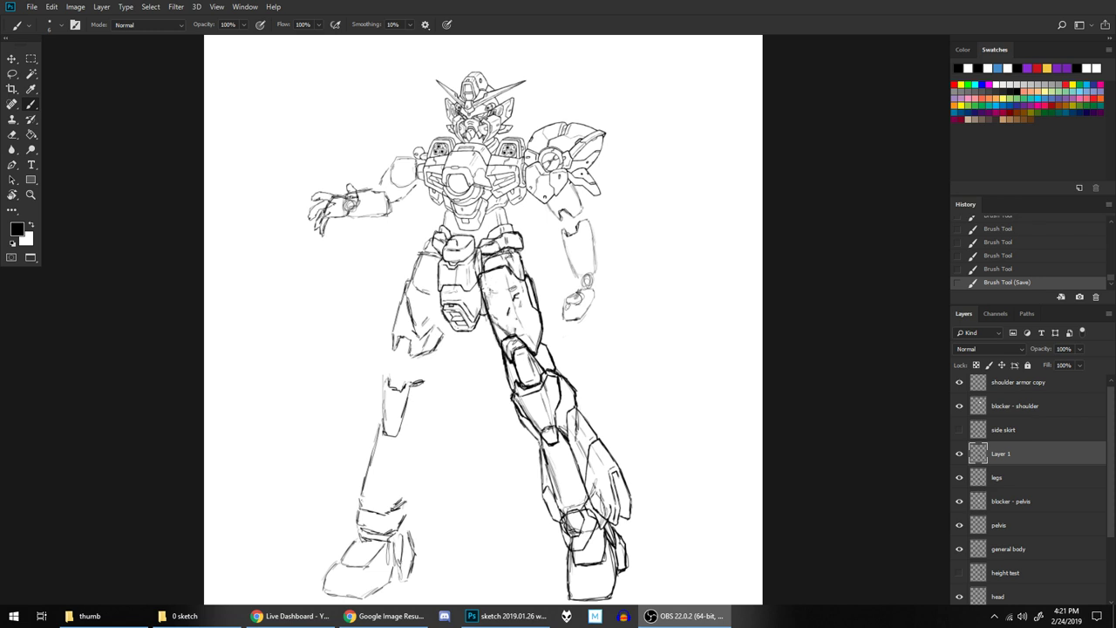